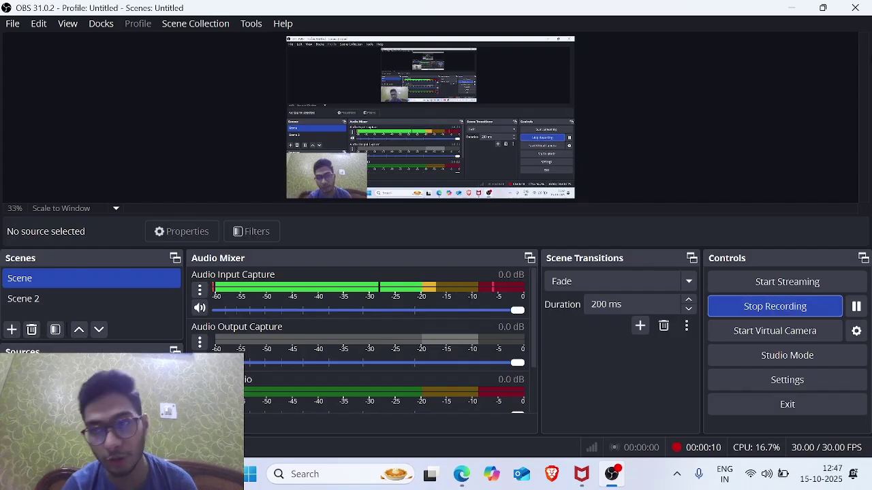
Switch to the browser and open the "Create a VOX style Documentary in Canva" video in full screen
{"action": "left_click", "coordinate": [792, 7]}
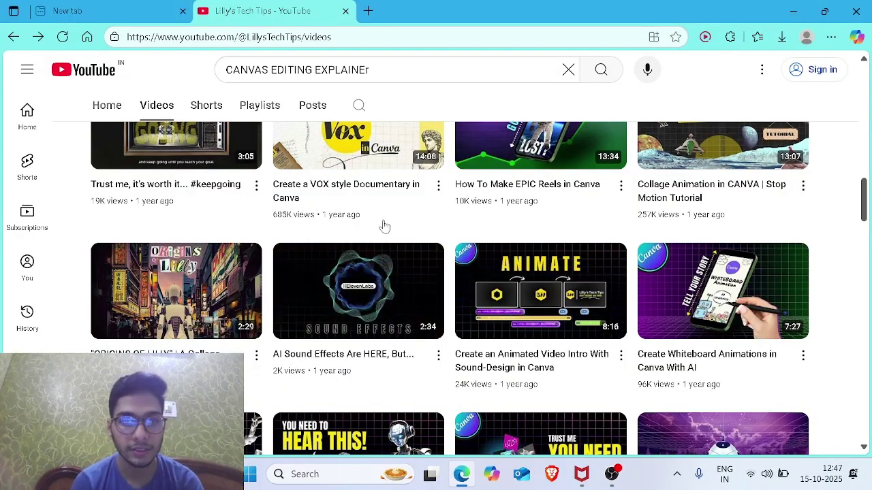
{"action": "left_click", "coordinate": [395, 185]}
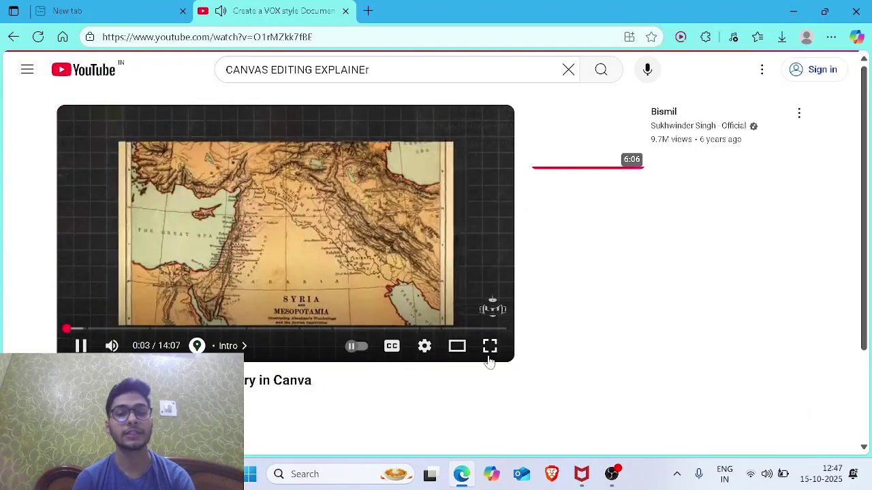
{"action": "left_click", "coordinate": [489, 353]}
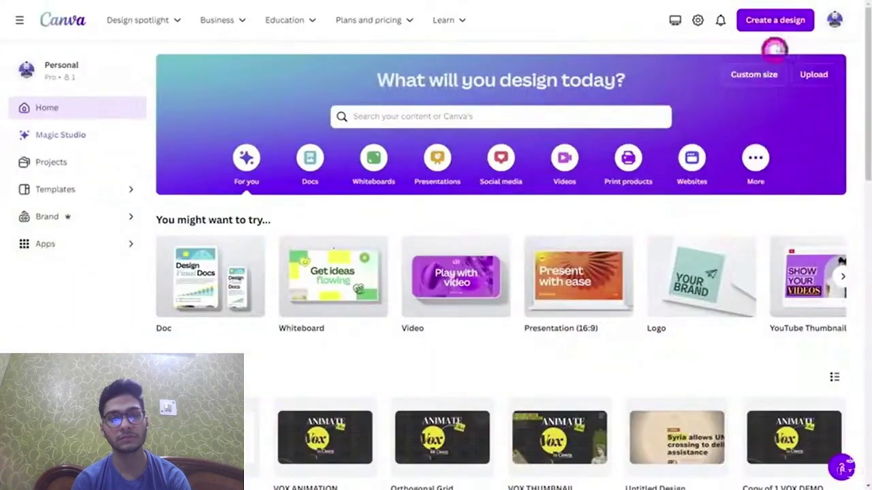
Create a new Video design in Canva and search for "orthogonal grid"
{"action": "left_click", "coordinate": [777, 20]}
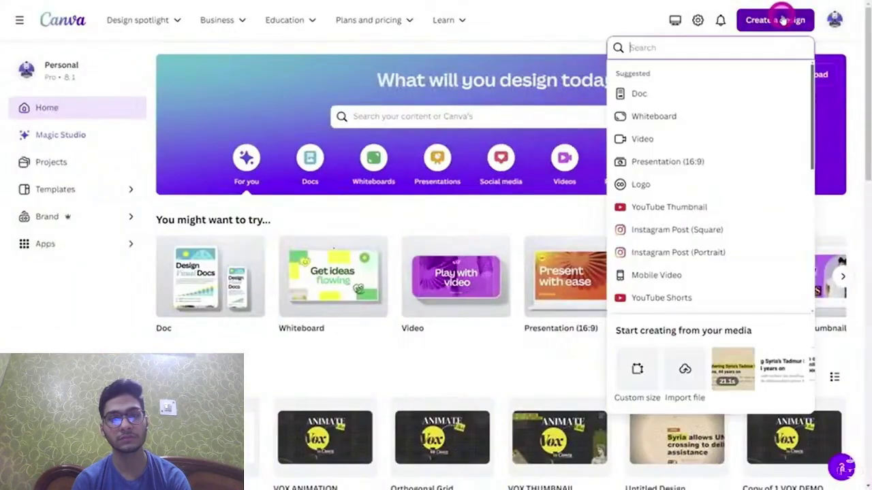
{"action": "left_click", "coordinate": [729, 138]}
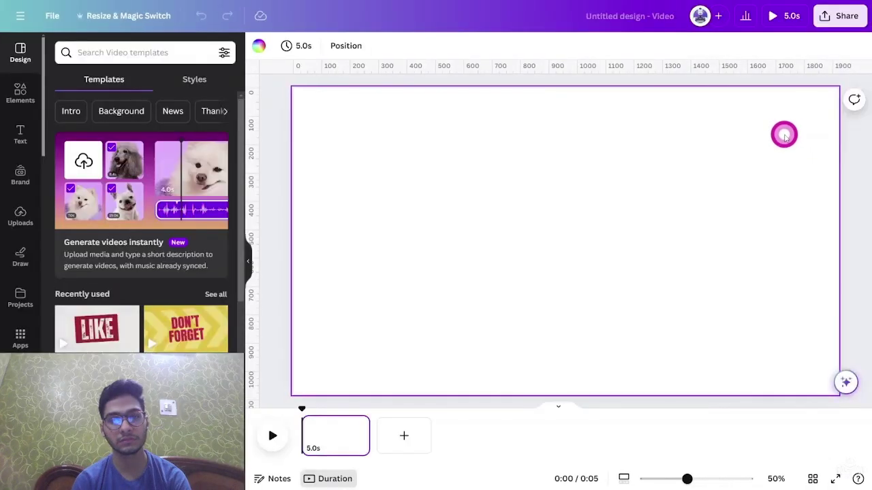
{"action": "left_click", "coordinate": [103, 55]}
{"action": "type", "text": "orthogonal grid"}
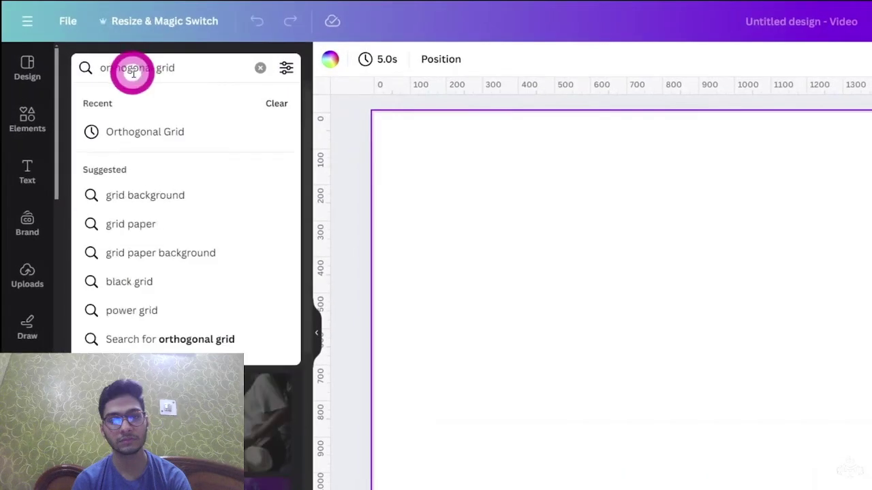
Enlarge the black grid image to full canvas height from the upper-left corner and extend it rightward with a copy
{"action": "left_click", "coordinate": [486, 223]}
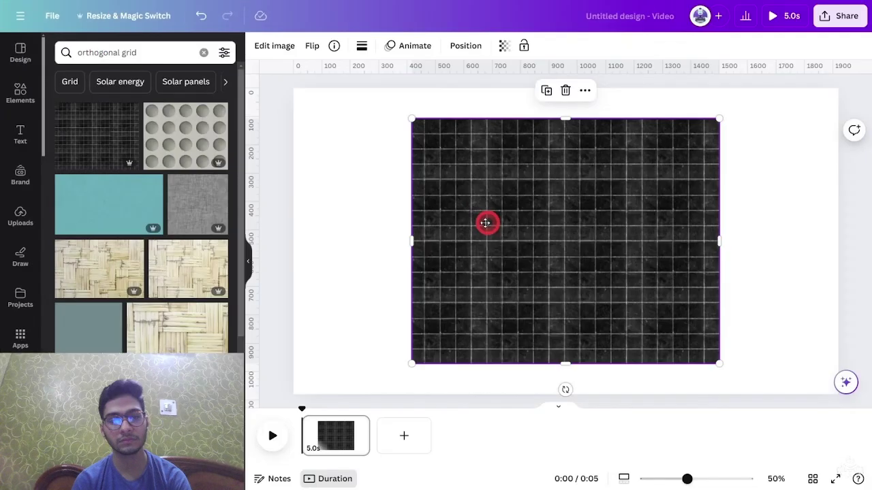
{"action": "left_click_drag", "start_coordinate": [485, 222], "coordinate": [379, 193]}
{"action": "left_click_drag", "start_coordinate": [561, 294], "coordinate": [636, 292]}
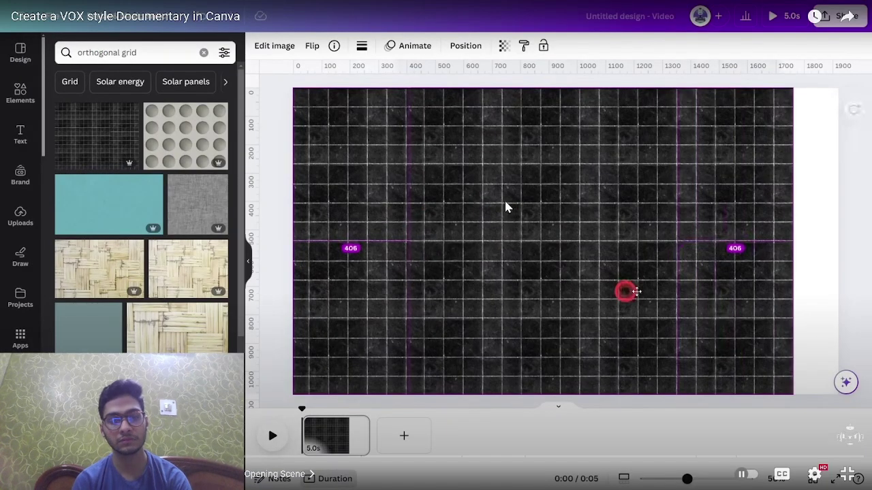
Exit full-screen playback, switch to OBS and pause the recording
{"action": "key", "text": "Escape"}
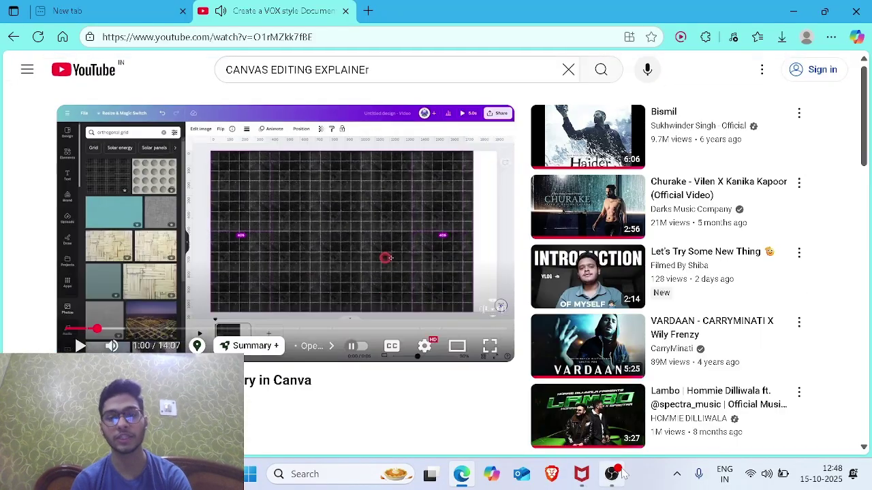
{"action": "left_click", "coordinate": [613, 474]}
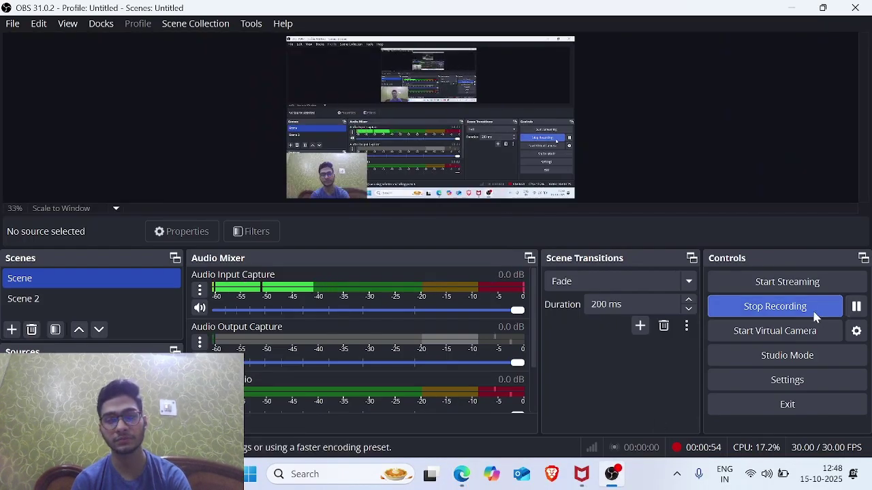
{"action": "left_click", "coordinate": [855, 306]}
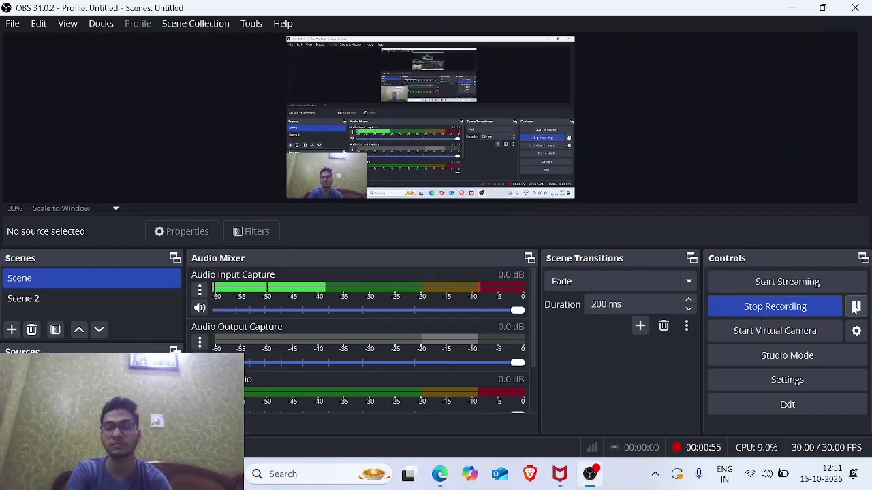
Return from OBS to the tutorial in full screen and set its playback speed to 1.25
{"action": "left_click", "coordinate": [790, 9]}
{"action": "left_click", "coordinate": [490, 348]}
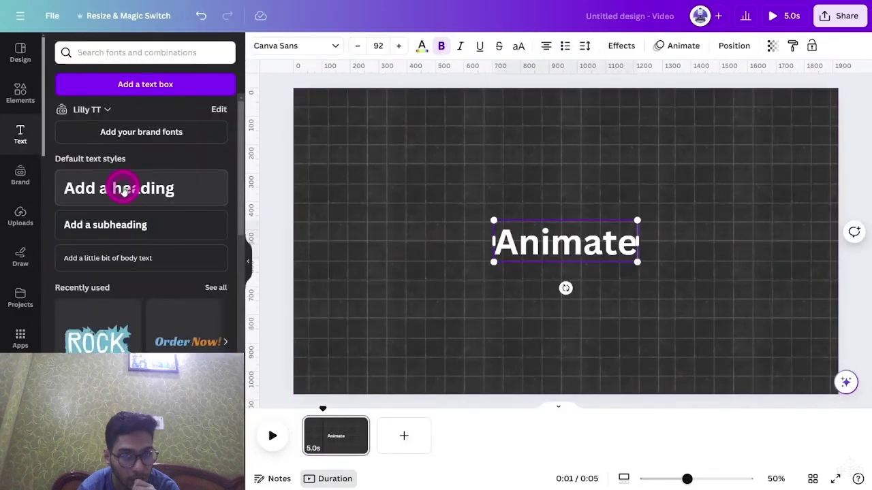
{"action": "left_click", "coordinate": [814, 475]}
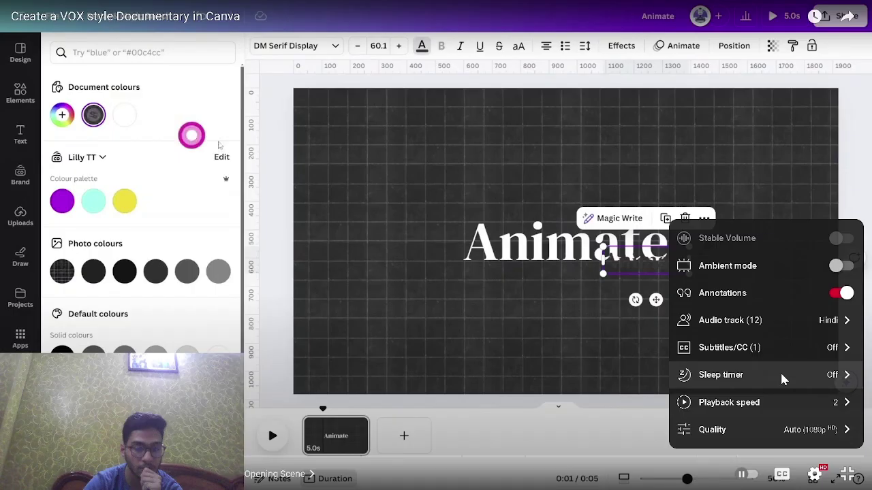
{"action": "left_click", "coordinate": [765, 359]}
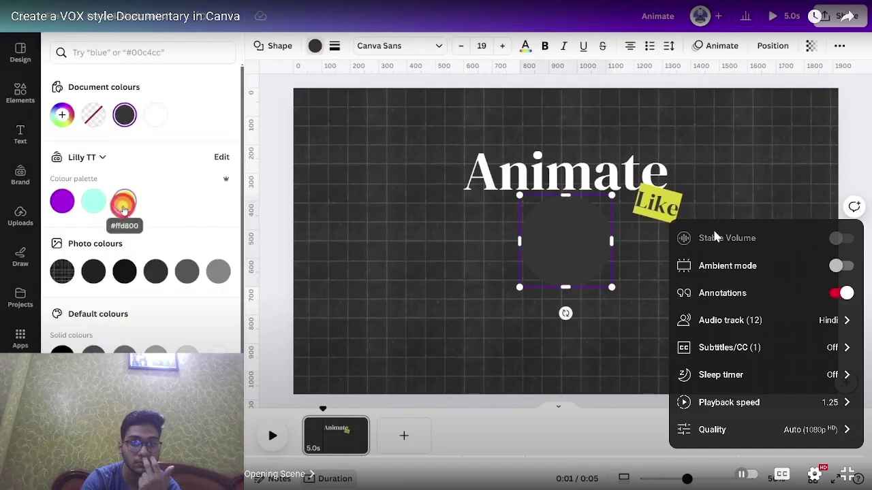
{"action": "left_click", "coordinate": [757, 188]}
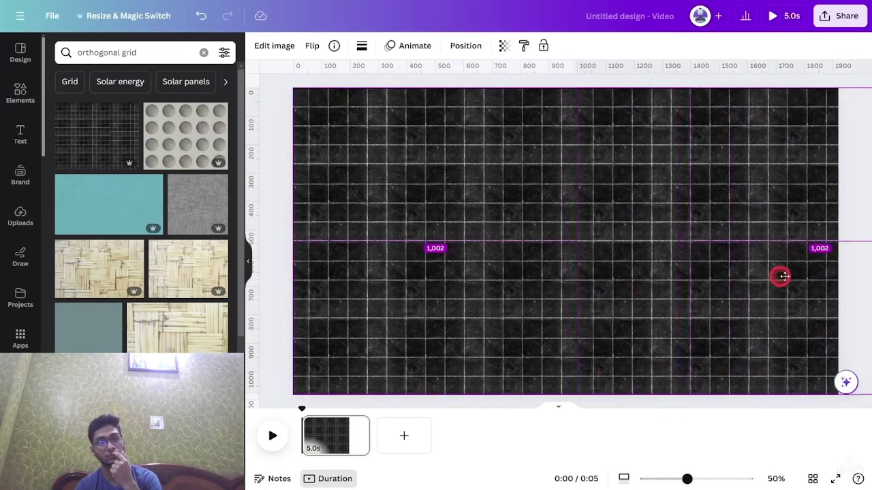
Group the two side-by-side grid images covering the whole canvas and lower the group's transparency
{"action": "left_click_drag", "start_coordinate": [870, 272], "coordinate": [857, 274]}
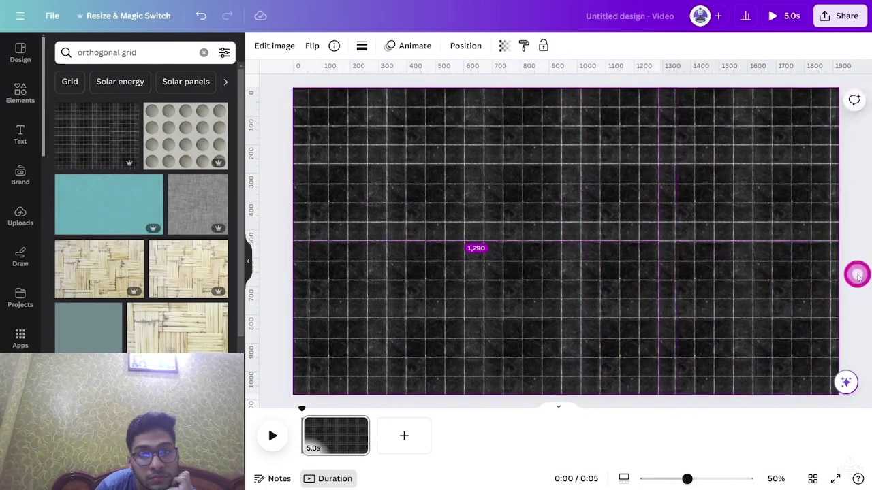
{"action": "left_click", "coordinate": [562, 250], "text": "shift"}
{"action": "right_click", "coordinate": [424, 161]}
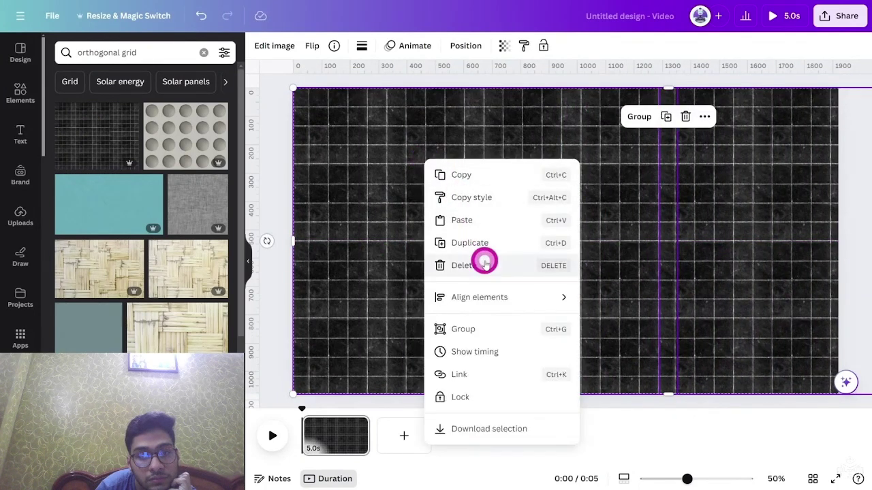
{"action": "left_click", "coordinate": [470, 329]}
{"action": "left_click", "coordinate": [402, 52]}
{"action": "left_click_drag", "start_coordinate": [369, 91], "coordinate": [318, 93]}
Rewind the tutorial to the faded grid background and replay it up to the heading's font search
{"action": "key", "text": "Left"}
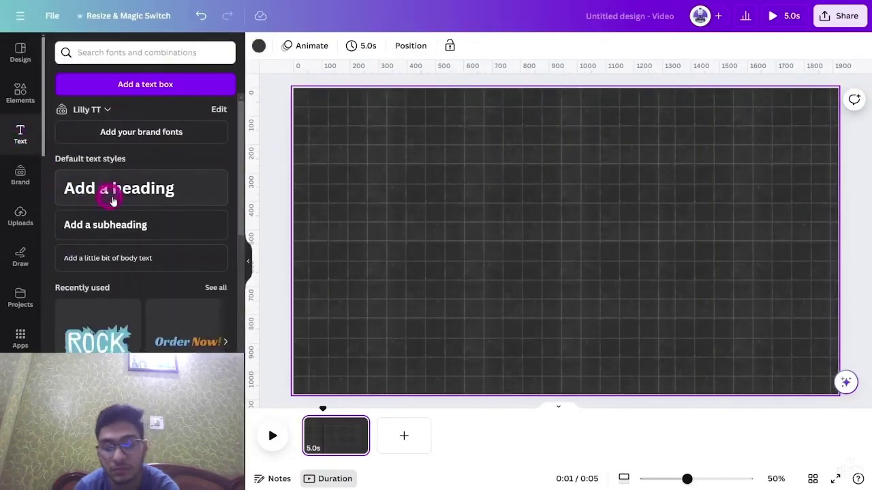
{"action": "key", "text": "Left"}
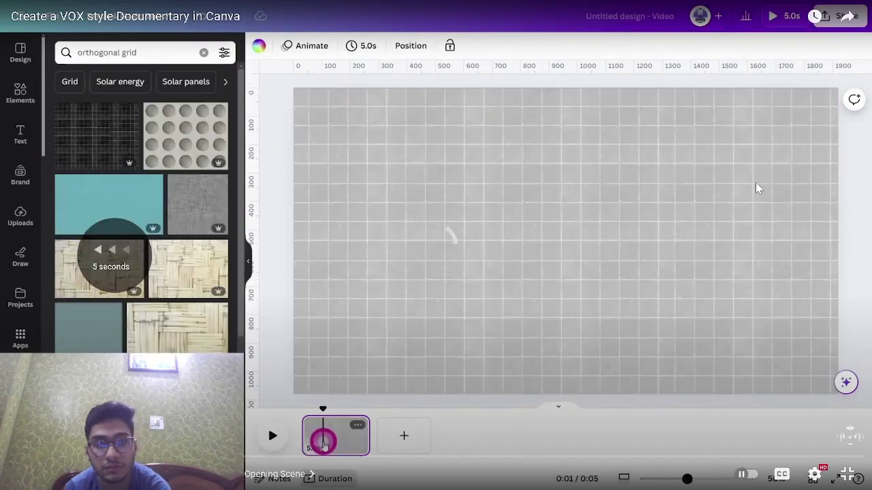
{"action": "key", "text": "space"}
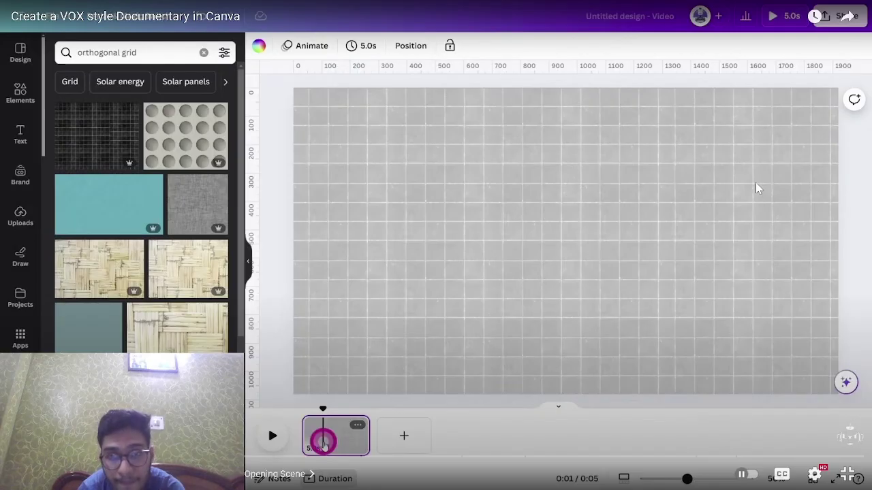
{"action": "key", "text": "space"}
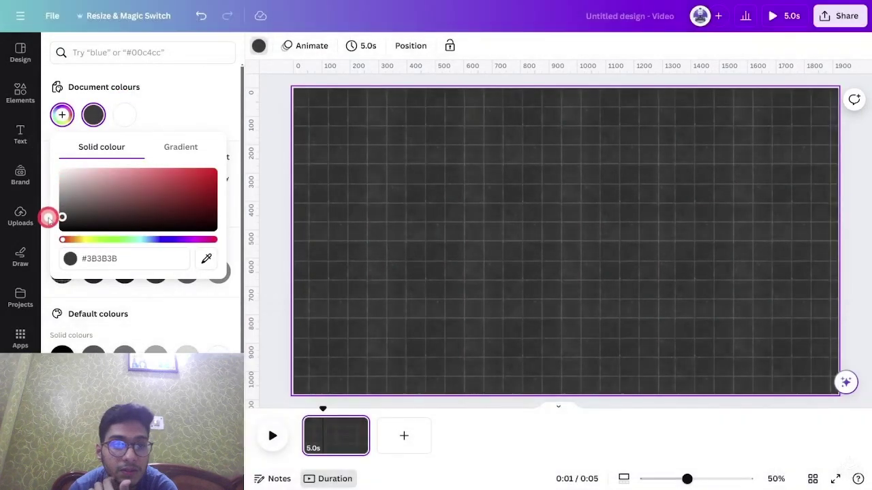
{"action": "left_click", "coordinate": [756, 188]}
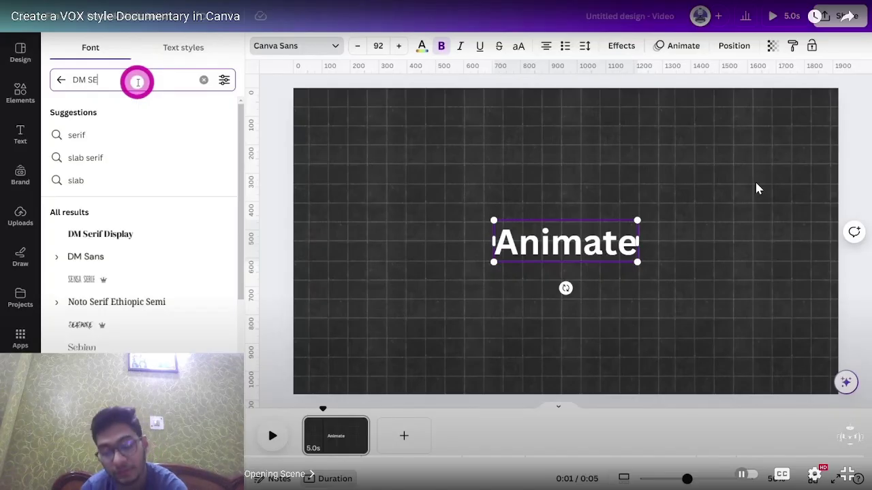
Set the "Animate" heading in enlarged DM Serif Display and duplicate it
{"action": "left_click", "coordinate": [100, 234]}
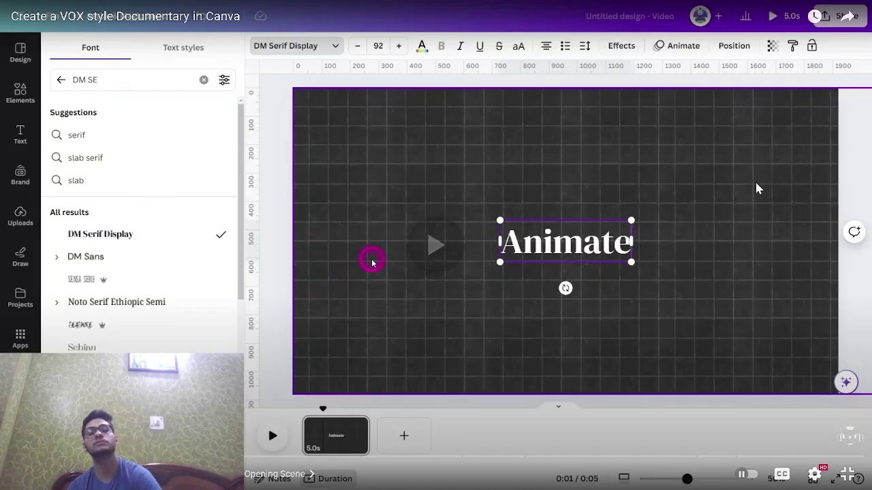
{"action": "left_click_drag", "start_coordinate": [637, 261], "coordinate": [660, 282]}
{"action": "key", "text": "ctrl+d"}
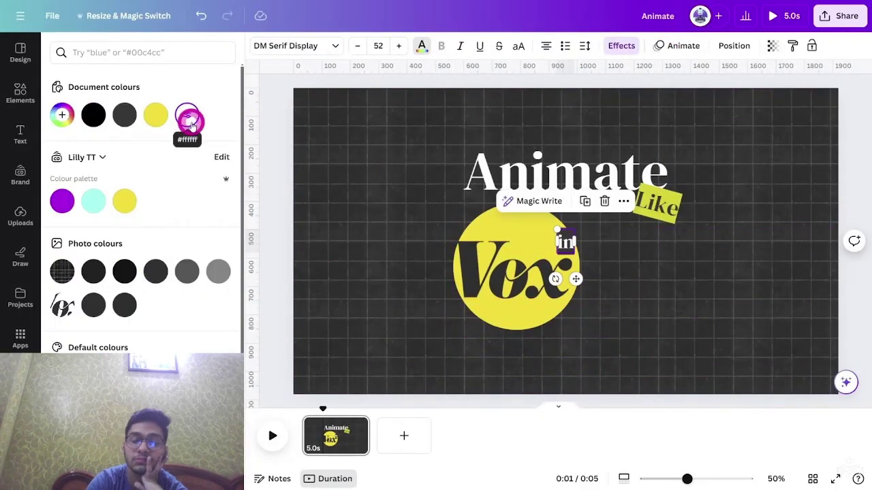
Add a "Decorative thin line stroke" graphic in white and place it beneath the "in Canva" text
{"action": "key", "text": "Left"}
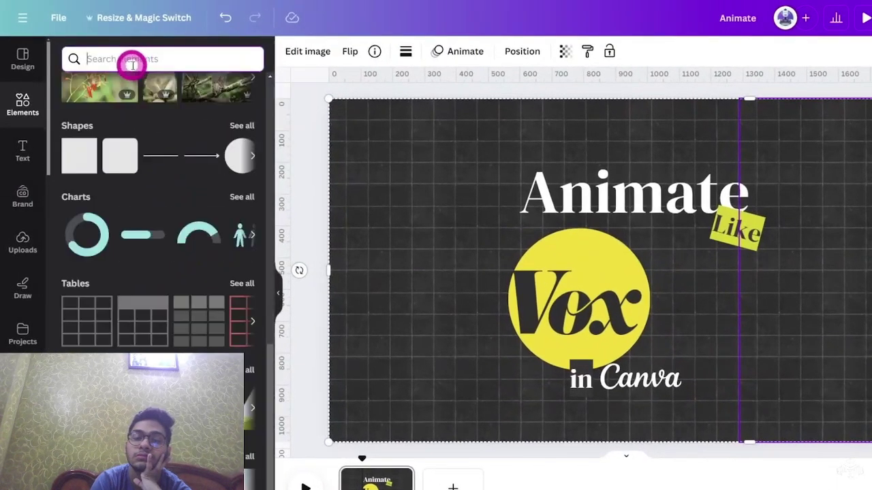
{"action": "type", "text": "Decorative thin line stroke"}
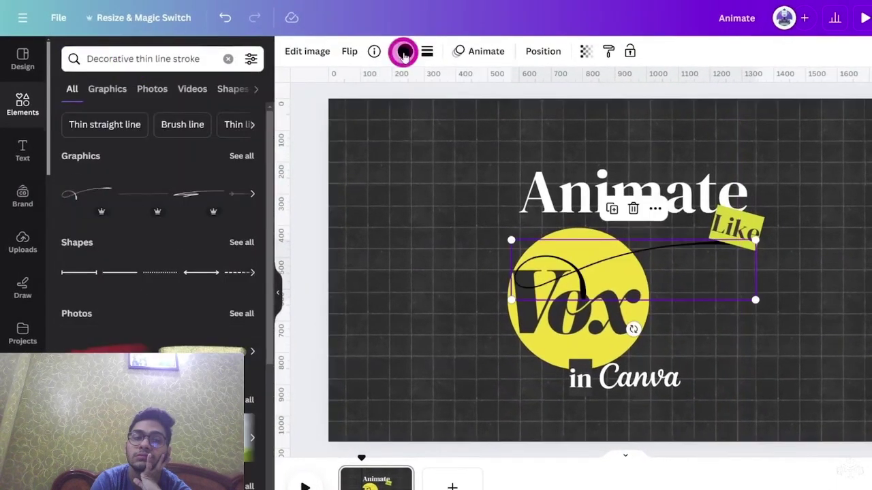
{"action": "left_click", "coordinate": [402, 51]}
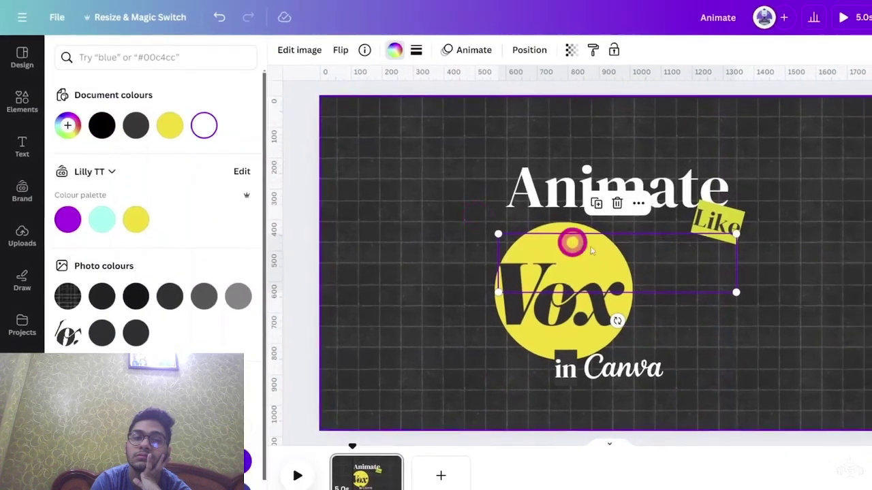
{"action": "left_click_drag", "start_coordinate": [570, 241], "coordinate": [599, 406]}
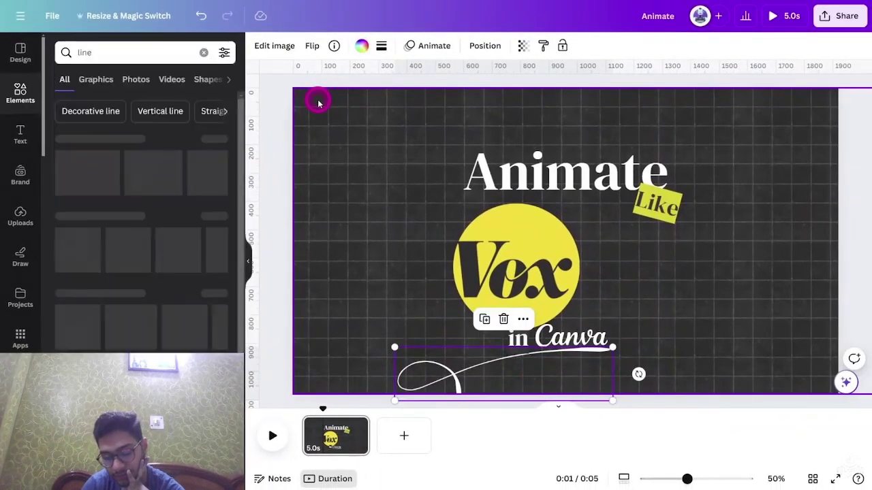
Add a dashed line shape and make it white with a line weight of 8
{"action": "left_click", "coordinate": [137, 165]}
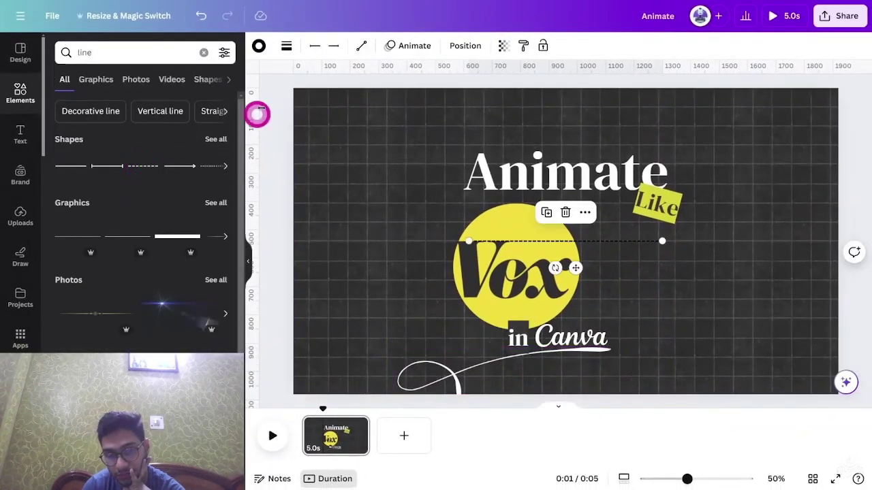
{"action": "left_click", "coordinate": [259, 46]}
{"action": "left_click", "coordinate": [297, 52]}
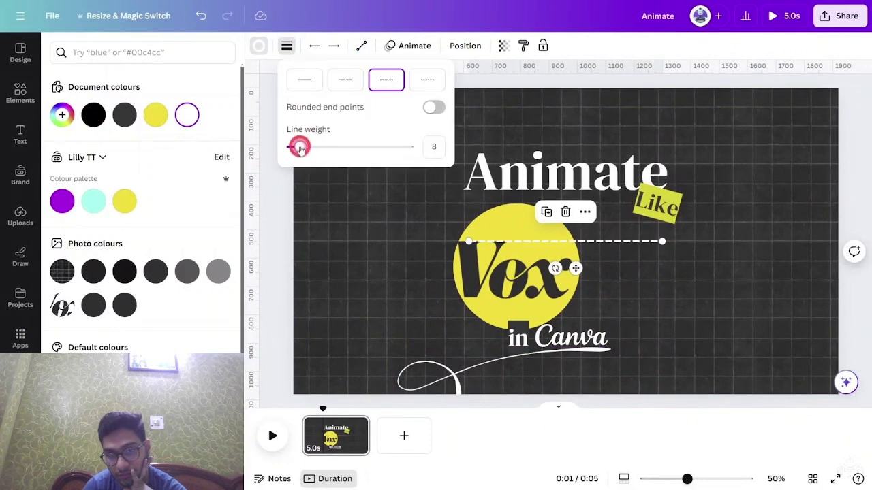
Change the dashed line to Curved and run it from the yellow Vox circle to the "Like" label
{"action": "left_click", "coordinate": [361, 45]}
{"action": "left_click", "coordinate": [385, 119]}
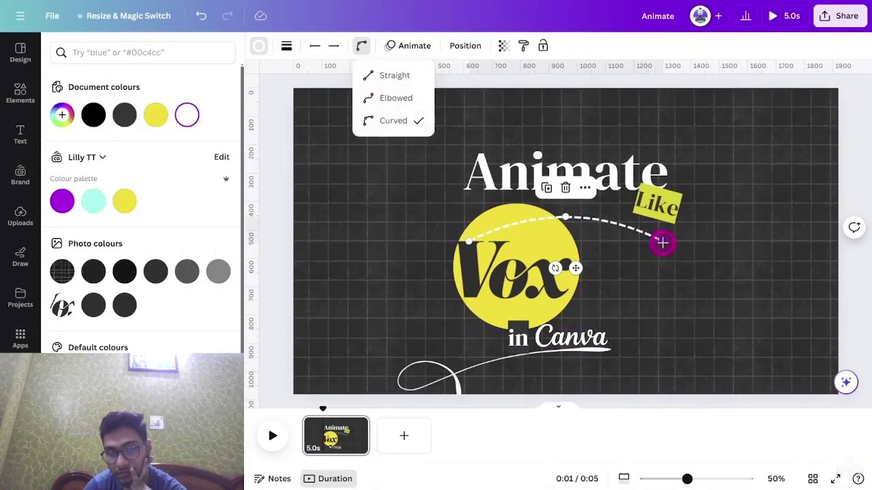
{"action": "left_click_drag", "start_coordinate": [662, 241], "coordinate": [640, 204]}
{"action": "left_click_drag", "start_coordinate": [467, 238], "coordinate": [586, 224]}
Place "vintage music sheet" graphics in the four page corners and give the selected sheets the Scrapbook animation
{"action": "left_click", "coordinate": [122, 58]}
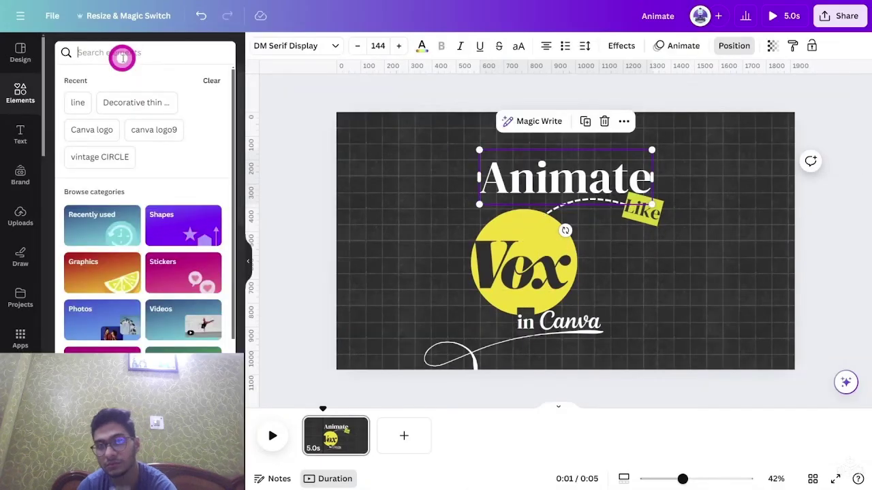
{"action": "mouse_move", "coordinate": [756, 183]}
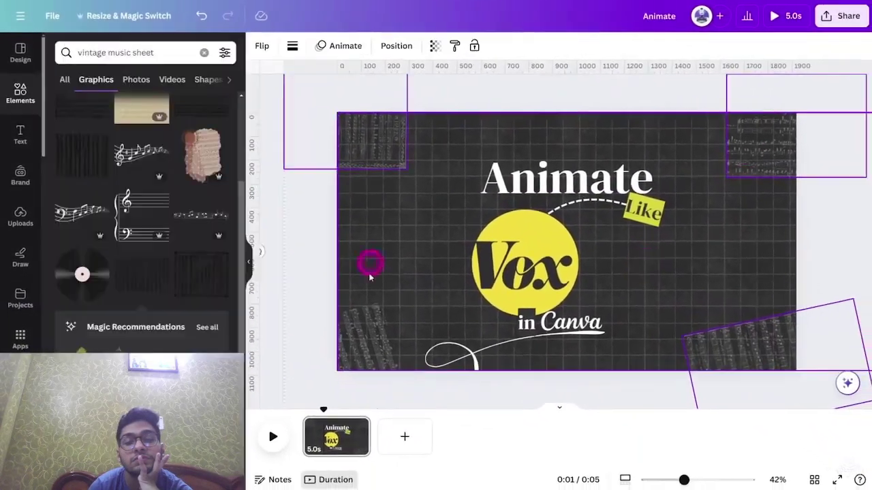
{"action": "left_click", "coordinate": [342, 116], "text": "shift"}
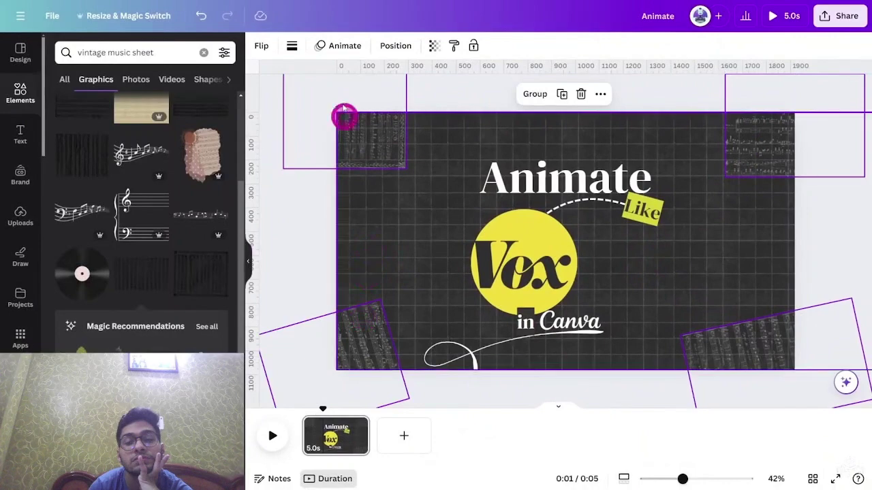
{"action": "left_click", "coordinate": [339, 46]}
{"action": "scroll", "coordinate": [156, 190], "scroll_direction": "down", "scroll_amount": 5}
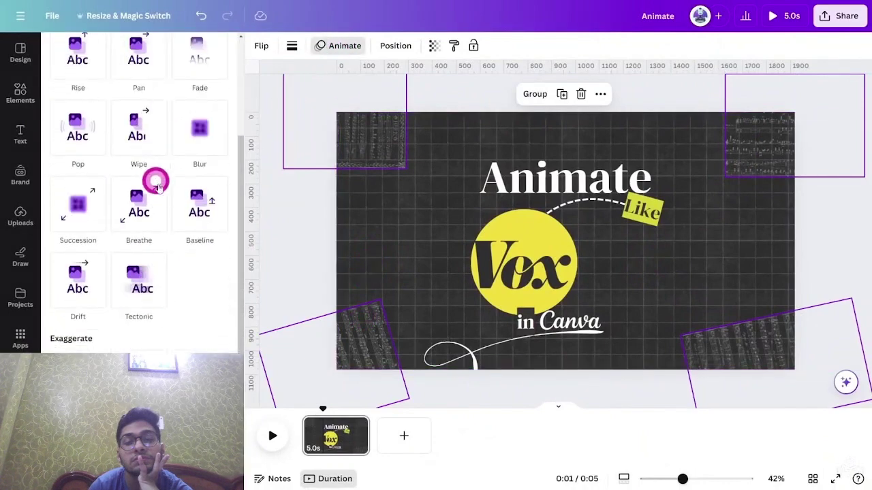
{"action": "left_click", "coordinate": [192, 332]}
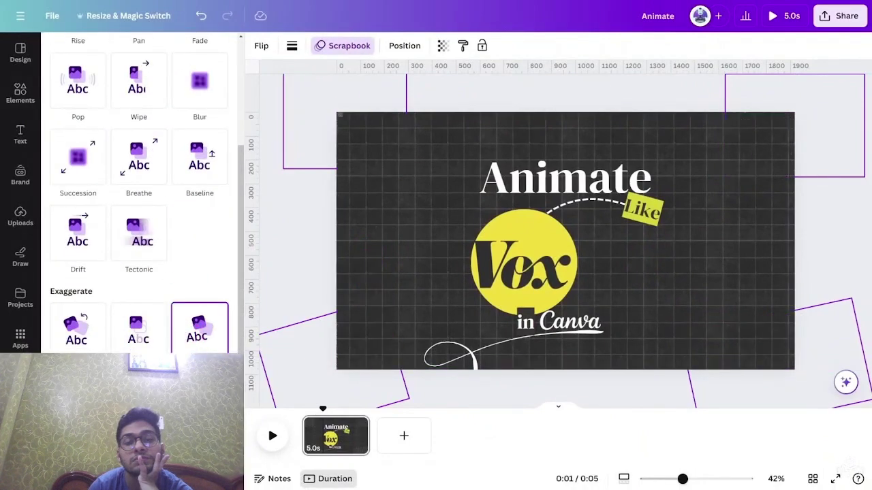
{"action": "scroll", "coordinate": [203, 224], "scroll_direction": "down", "scroll_amount": 4}
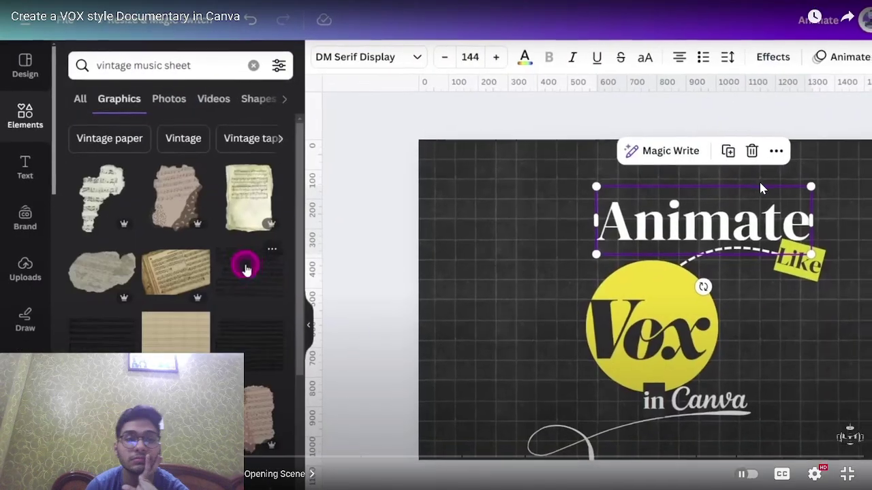
Fill the page's four corners with vintage music sheet graphics recoloured grey
{"action": "left_click", "coordinate": [246, 269]}
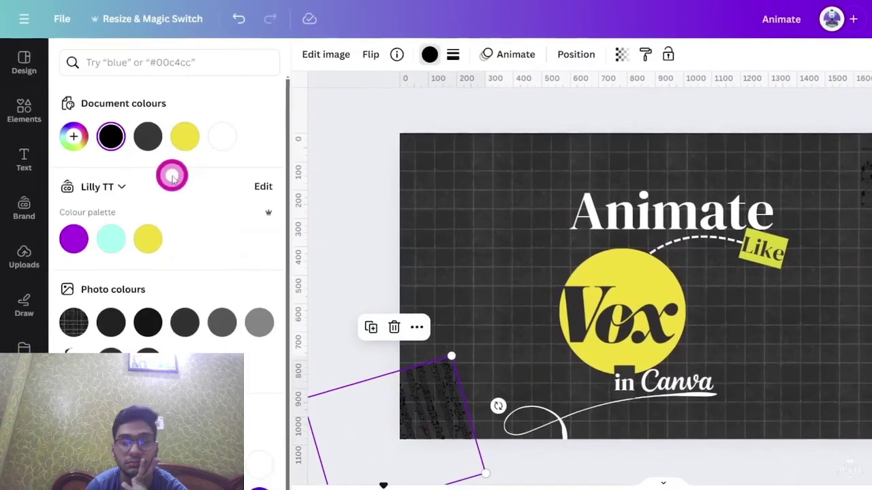
{"action": "left_click", "coordinate": [166, 63]}
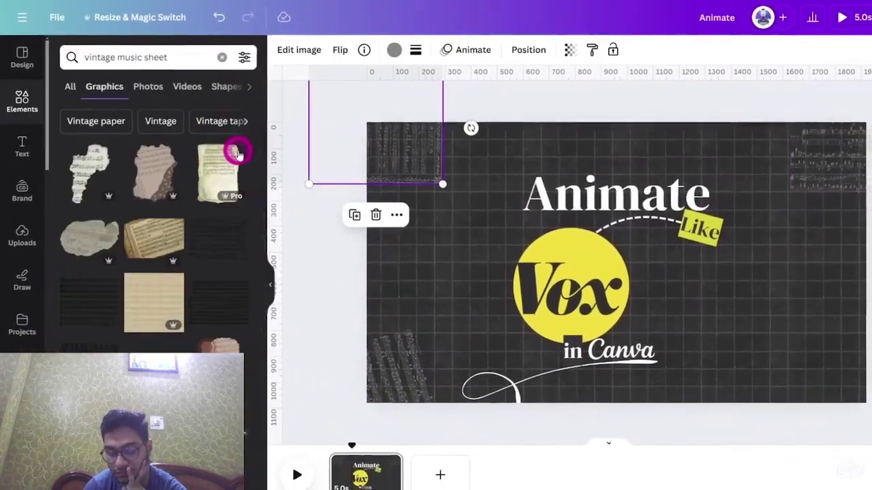
{"action": "scroll", "coordinate": [189, 325], "scroll_direction": "down", "scroll_amount": 5}
{"action": "left_click_drag", "start_coordinate": [188, 325], "coordinate": [696, 383]}
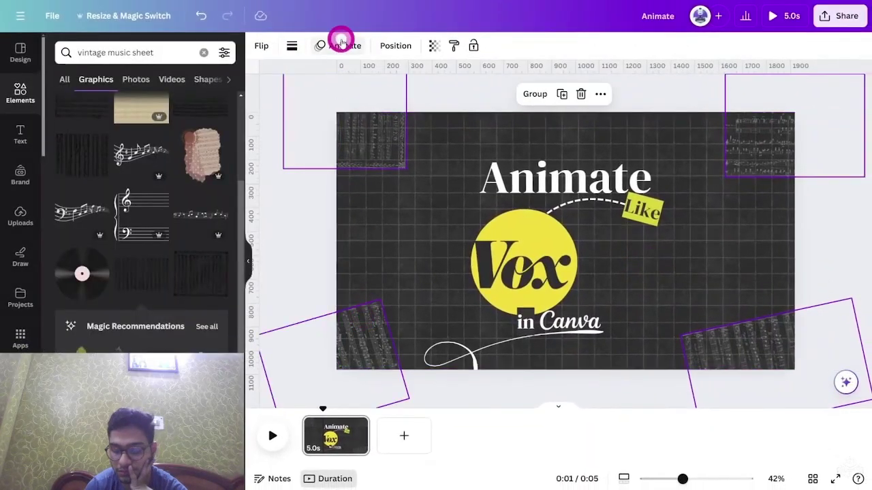
Animate the selected music sheets with Scrapbook and add the shaking motion effect
{"action": "left_click", "coordinate": [340, 45]}
{"action": "scroll", "coordinate": [152, 177], "scroll_direction": "down", "scroll_amount": 5}
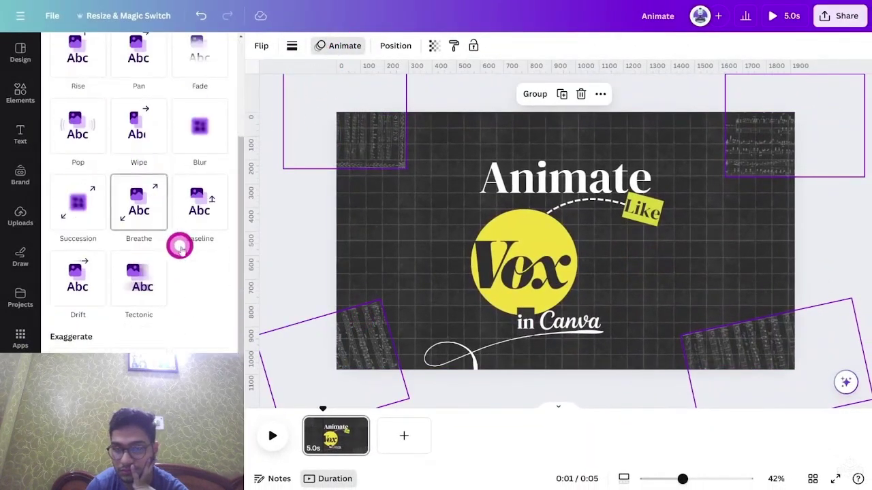
{"action": "left_click", "coordinate": [192, 332]}
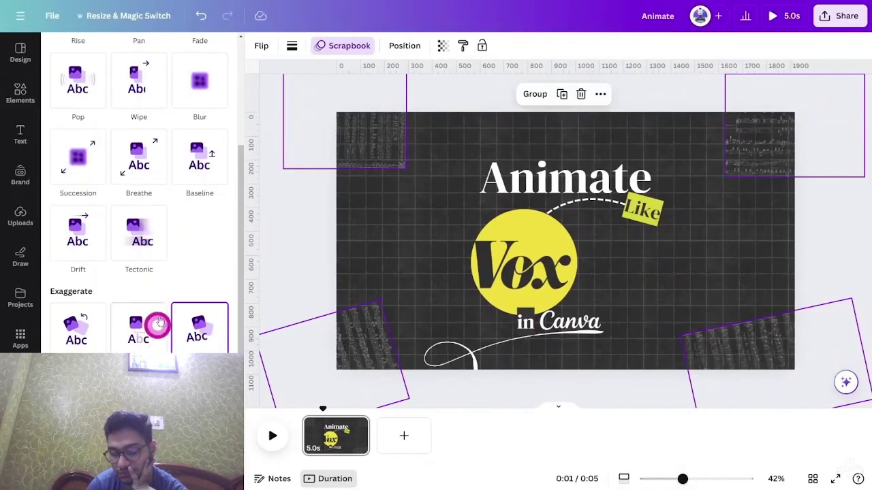
{"action": "scroll", "coordinate": [203, 186], "scroll_direction": "down", "scroll_amount": 4}
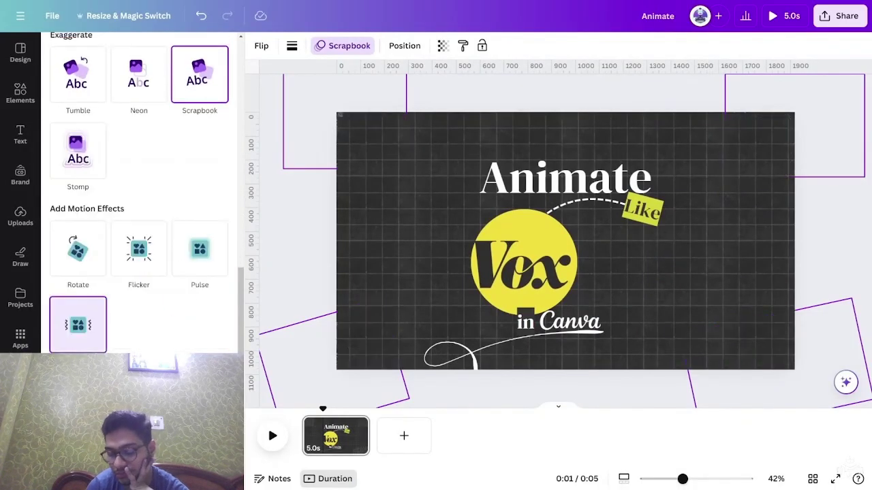
Apply the Baseline animation to the "Animate" heading and the "Like" label together
{"action": "left_click", "coordinate": [493, 181]}
{"action": "left_click", "coordinate": [636, 206], "text": "shift"}
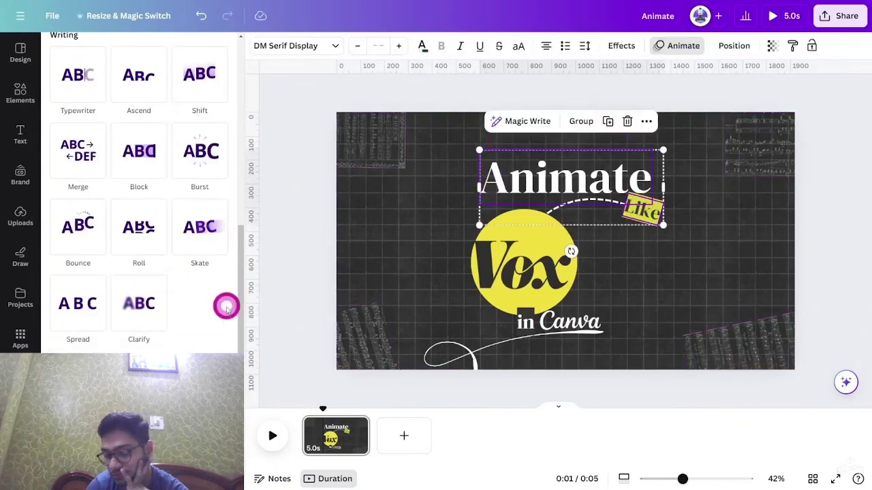
{"action": "scroll", "coordinate": [205, 300], "scroll_direction": "down", "scroll_amount": 1}
{"action": "left_click", "coordinate": [200, 286]}
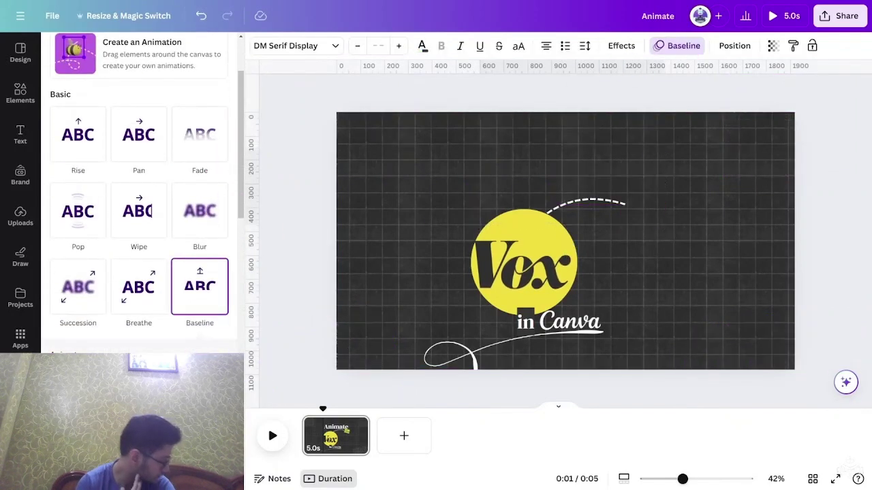
Apply the Wipe animation to the dashed curved line and to the "Vox" lettering
{"action": "left_click", "coordinate": [615, 329]}
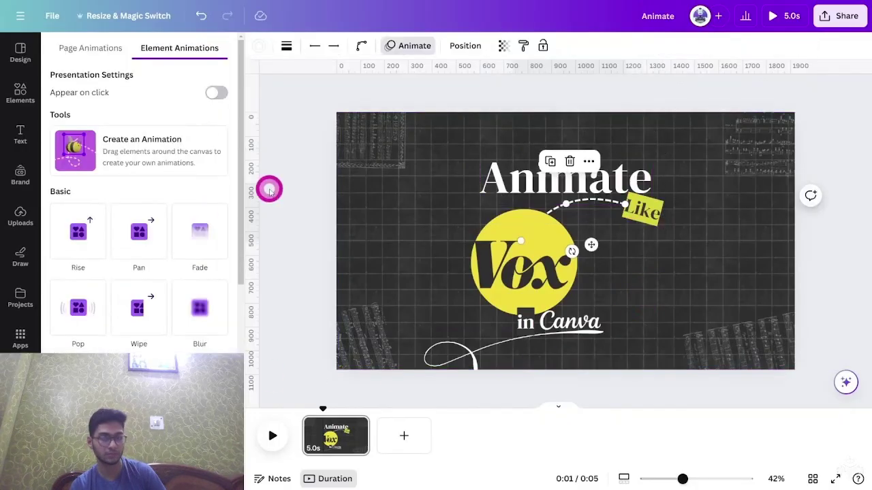
{"action": "left_click", "coordinate": [139, 310]}
{"action": "left_click", "coordinate": [487, 235]}
{"action": "left_click", "coordinate": [496, 289]}
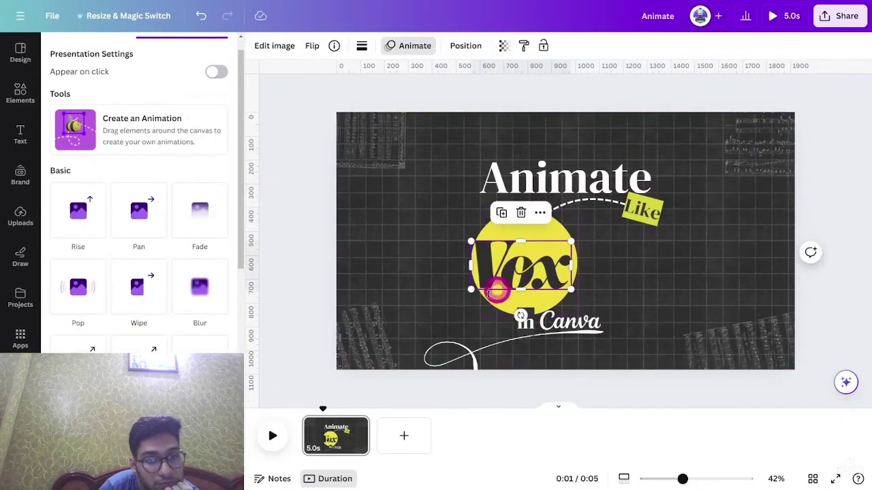
{"action": "left_click", "coordinate": [139, 287]}
Apply the Rise animation to the element below the Vox circle and Wipe to the dashed line
{"action": "left_click", "coordinate": [502, 326]}
{"action": "left_click", "coordinate": [75, 212]}
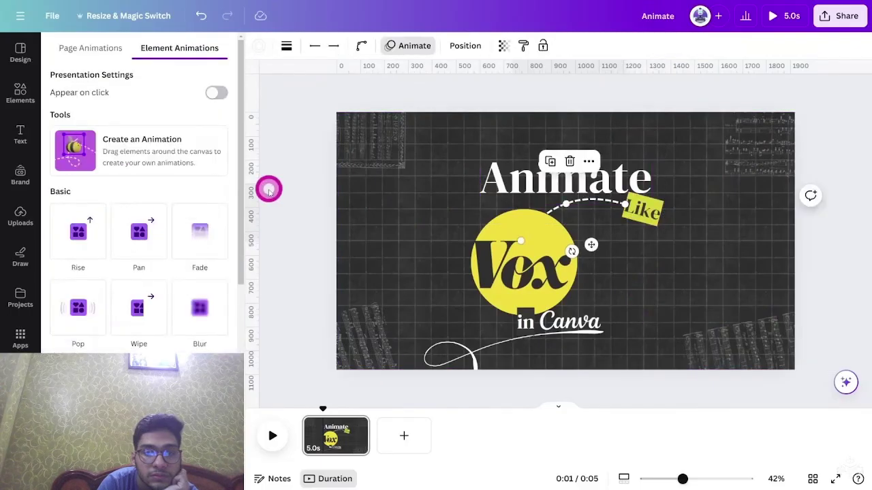
{"action": "left_click", "coordinate": [138, 307]}
{"action": "scroll", "coordinate": [132, 325], "scroll_direction": "down", "scroll_amount": 1}
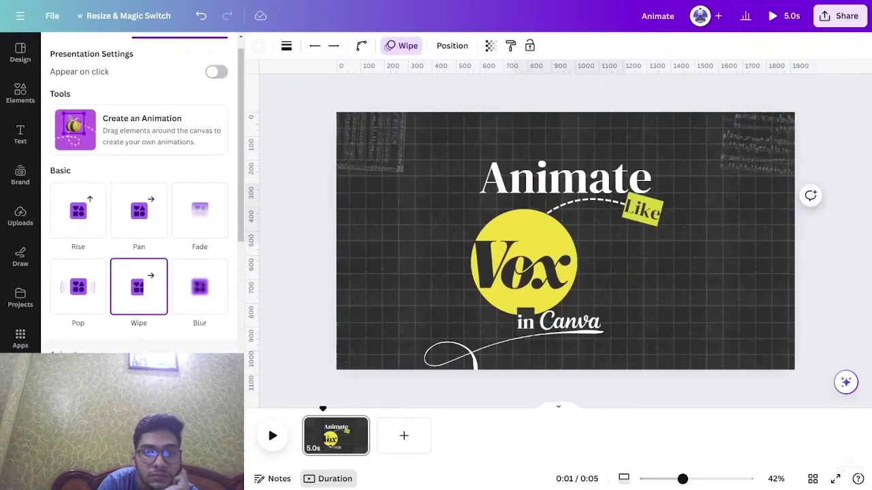
Play a preview of the animated title page and close it
{"action": "key", "text": "Left"}
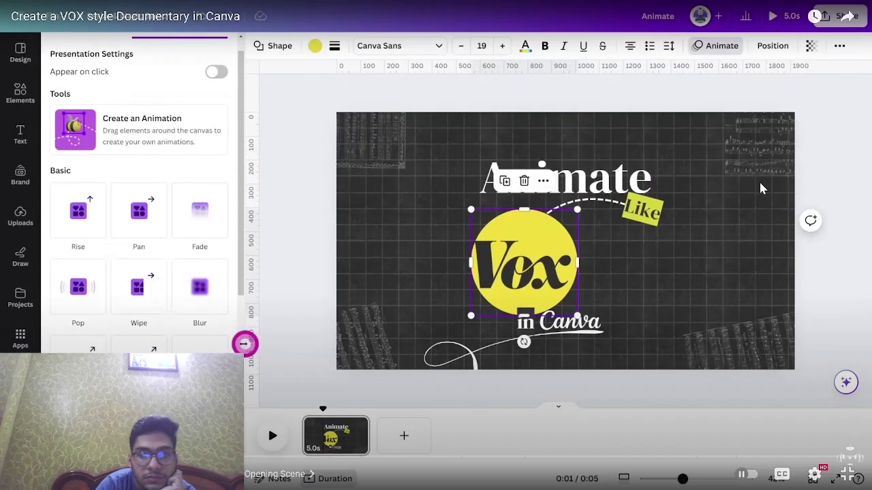
{"action": "left_click", "coordinate": [759, 182]}
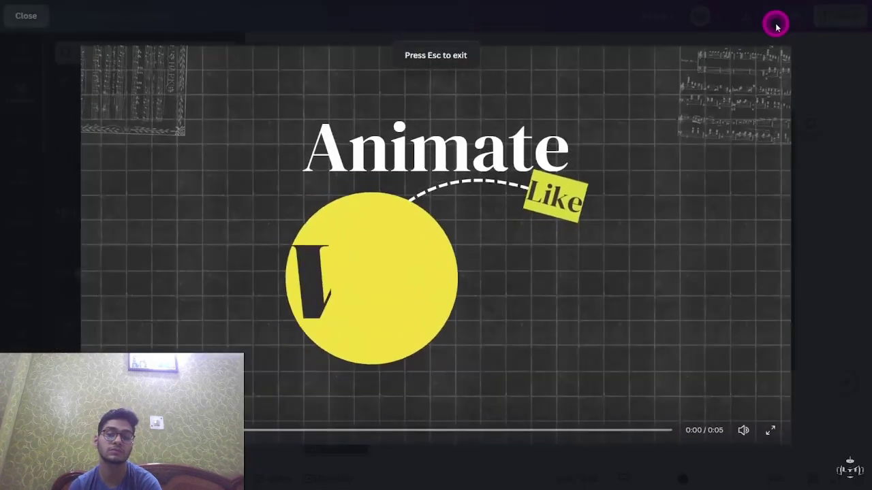
{"action": "key", "text": "Escape"}
Duplicate the title page and delete everything on the copy except the dark grid background
{"action": "left_click", "coordinate": [357, 425]}
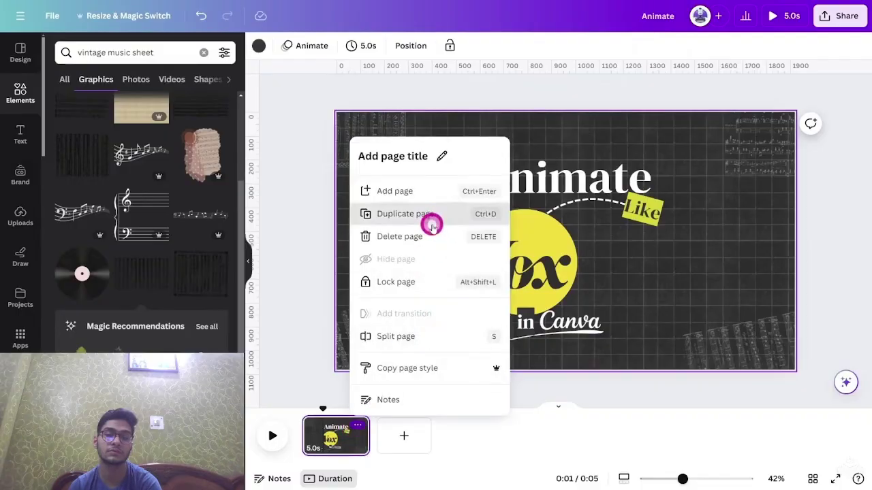
{"action": "left_click", "coordinate": [432, 225]}
{"action": "left_click_drag", "start_coordinate": [301, 110], "coordinate": [818, 334]}
{"action": "key", "text": "Delete"}
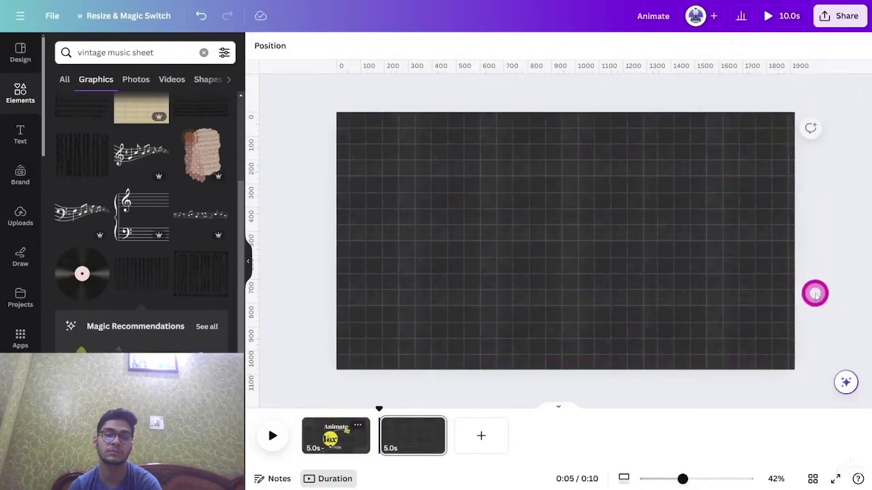
{"action": "left_click", "coordinate": [726, 293]}
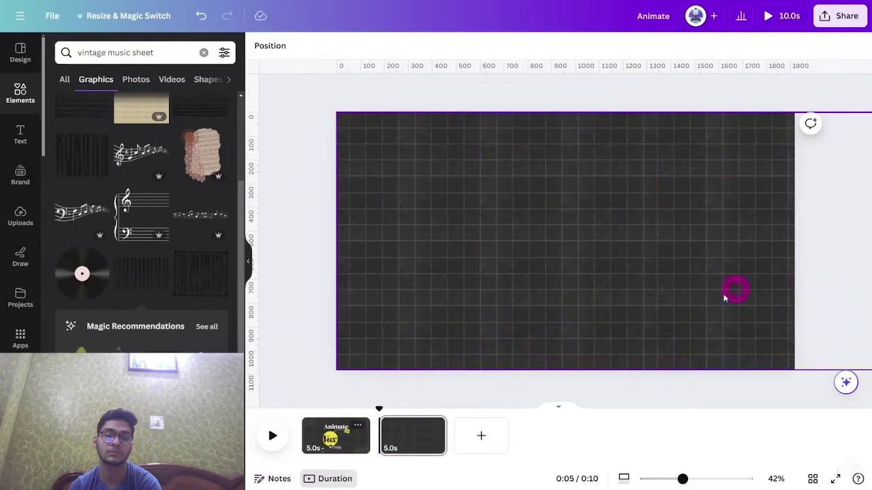
Add the vintage "Syria and Mesopotamia" map from the recently used elements to the centre of the second page
{"action": "left_click", "coordinate": [203, 53]}
{"action": "left_click", "coordinate": [203, 54]}
{"action": "left_click", "coordinate": [205, 96]}
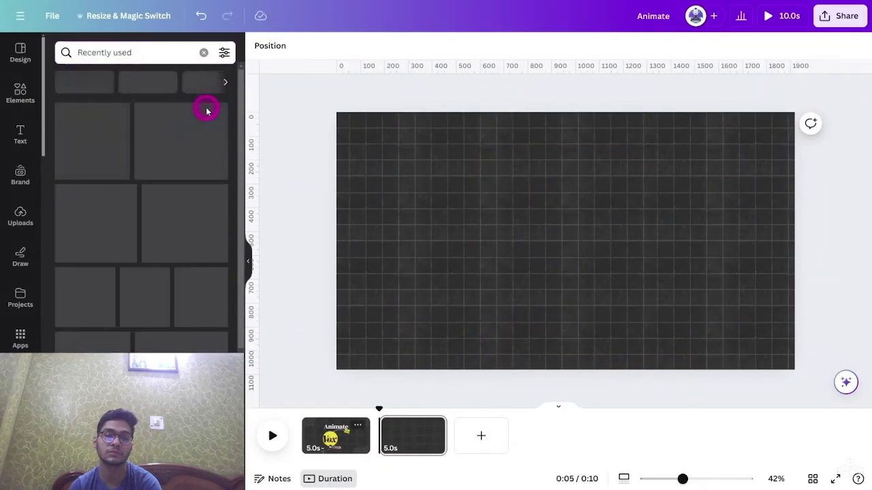
{"action": "left_click", "coordinate": [180, 306]}
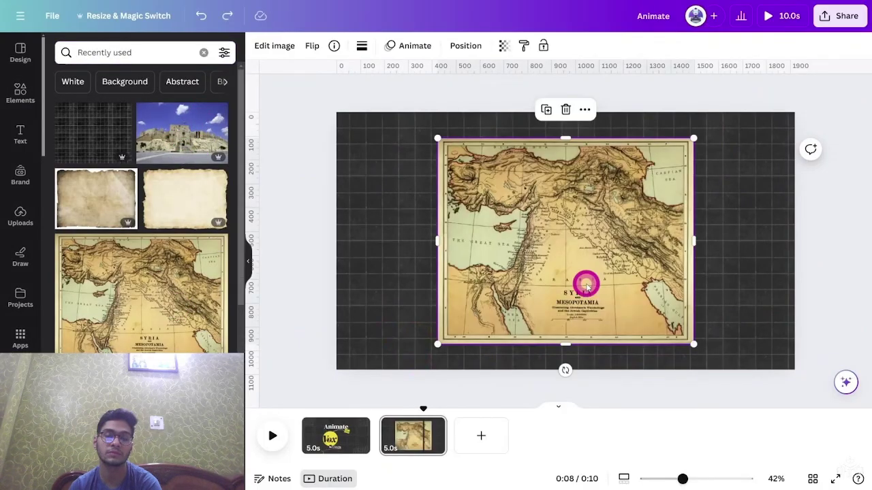
Paste the map onto the title page, rotated and moved off the page so only its tip overlaps the upper-left corner
{"action": "left_click", "coordinate": [329, 441]}
{"action": "key", "text": "ctrl+v"}
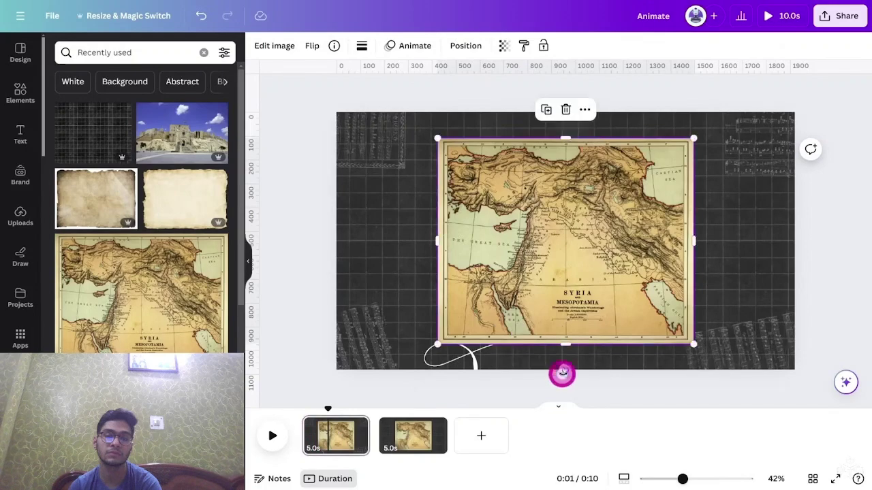
{"action": "left_click_drag", "start_coordinate": [563, 370], "coordinate": [647, 125]}
{"action": "left_click_drag", "start_coordinate": [644, 304], "coordinate": [385, 71]}
{"action": "scroll", "coordinate": [304, 144], "scroll_direction": "up", "scroll_amount": 5}
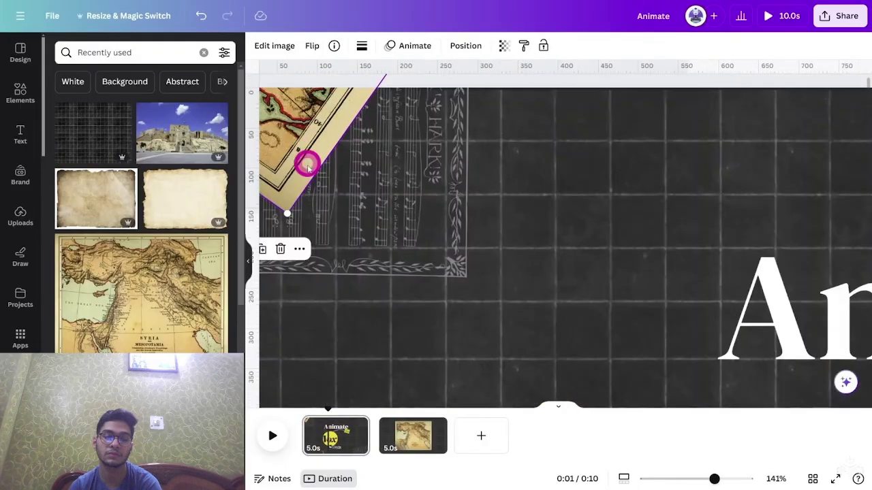
{"action": "left_click_drag", "start_coordinate": [306, 163], "coordinate": [300, 90]}
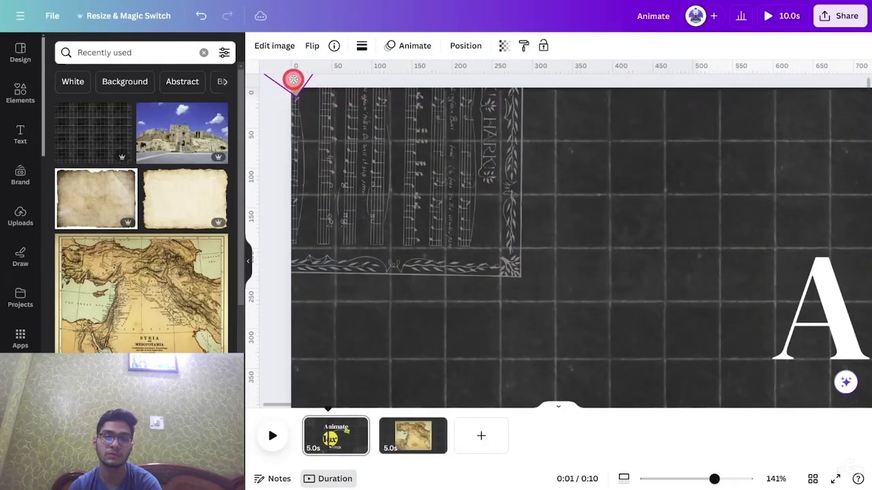
Shorten the title page to 3.1 seconds and add a 1-second Match & Move transition to the map page
{"action": "left_click_drag", "start_coordinate": [368, 445], "coordinate": [342, 447]}
{"action": "left_click", "coordinate": [353, 447]}
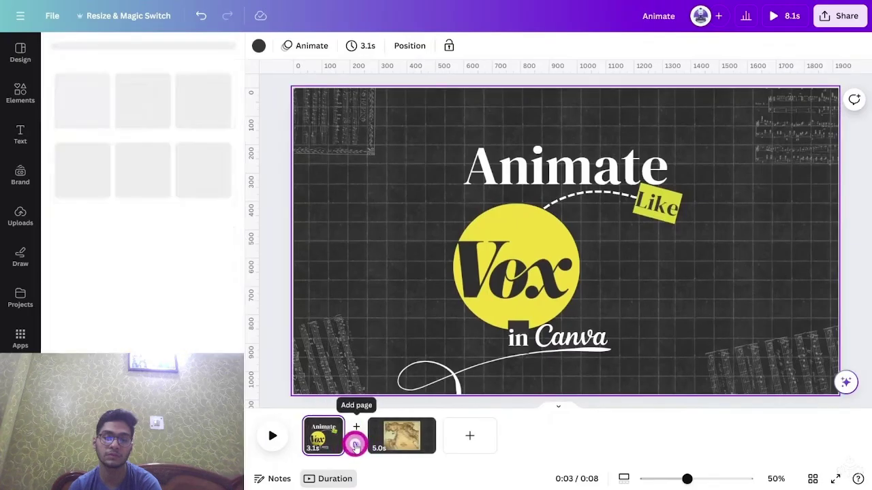
{"action": "left_click", "coordinate": [88, 253]}
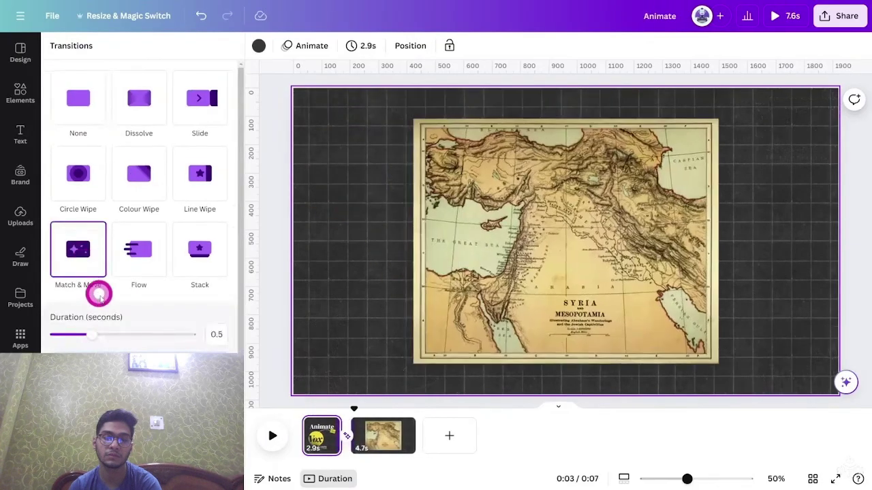
{"action": "left_click_drag", "start_coordinate": [132, 335], "coordinate": [135, 333]}
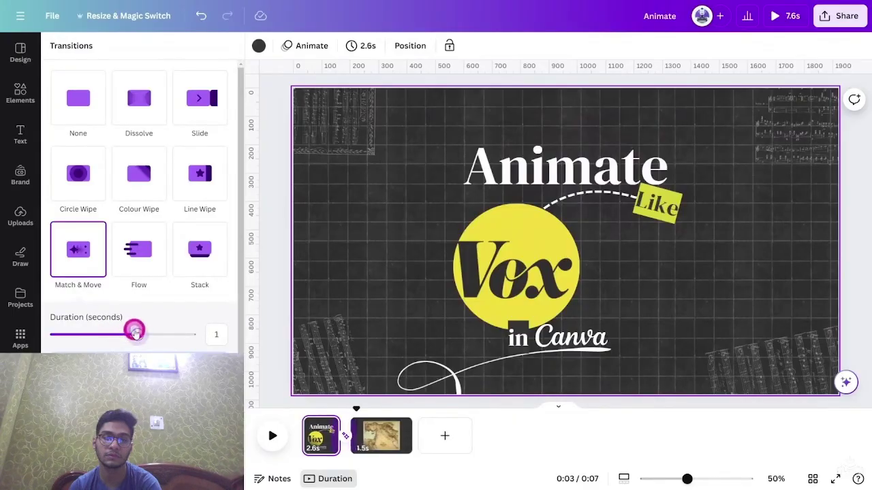
{"action": "left_click", "coordinate": [783, 30]}
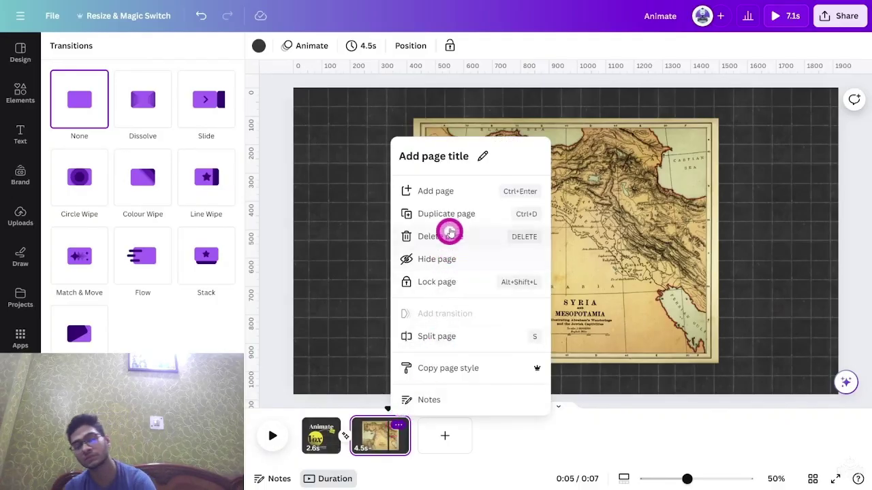
{"action": "key", "text": "Left"}
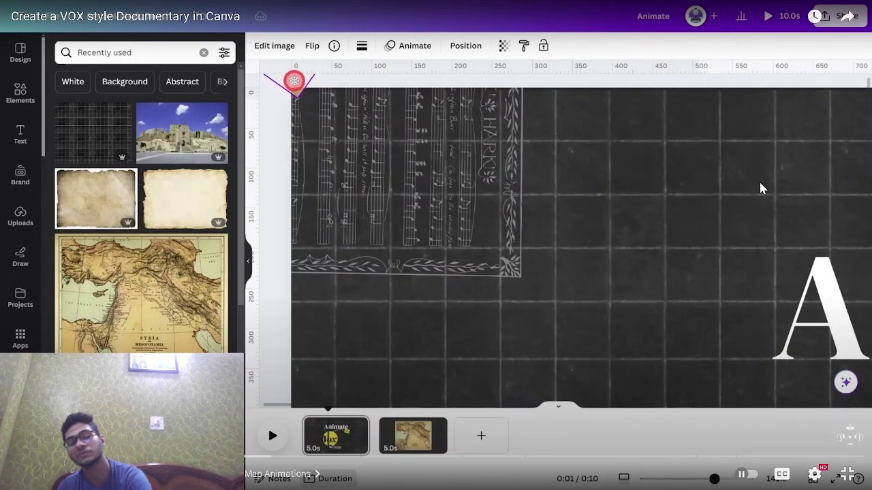
{"action": "key", "text": "Left"}
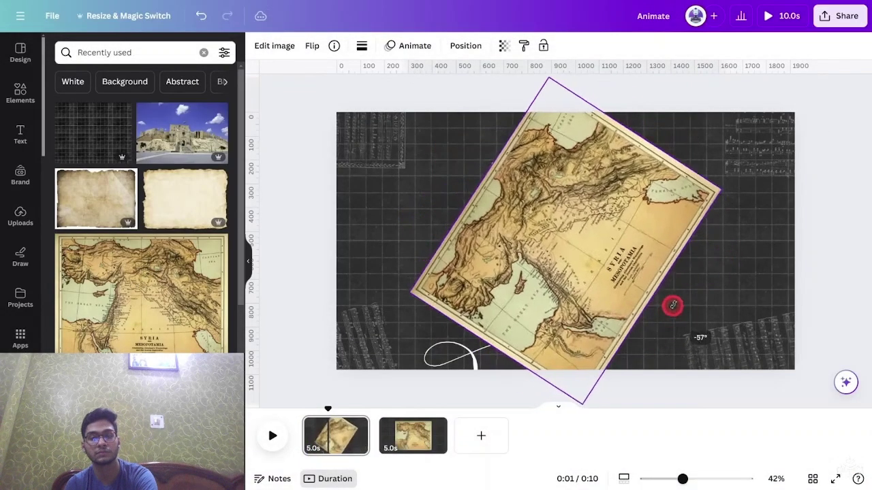
{"action": "key", "text": "Left"}
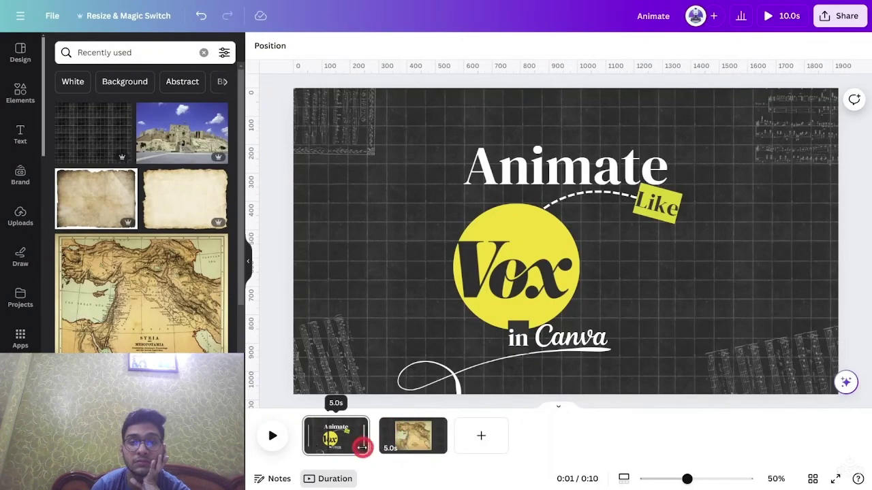
Trim the title page to 3.1 seconds and link it to the map page with a Match & Move transition lasting 1 second
{"action": "mouse_move", "coordinate": [361, 447]}
{"action": "left_mouse_down"}
{"action": "mouse_move", "coordinate": [338, 443]}
{"action": "mouse_move", "coordinate": [354, 446]}
{"action": "left_mouse_up"}
{"action": "left_click", "coordinate": [355, 445]}
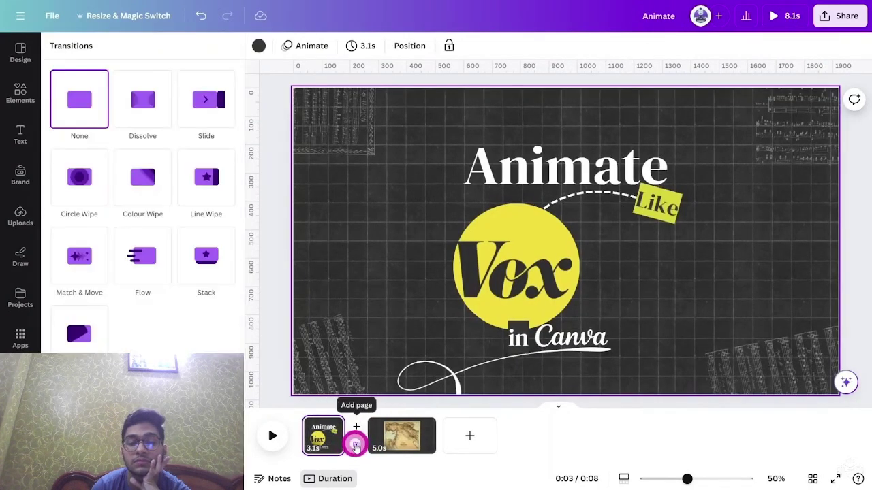
{"action": "left_click", "coordinate": [88, 258]}
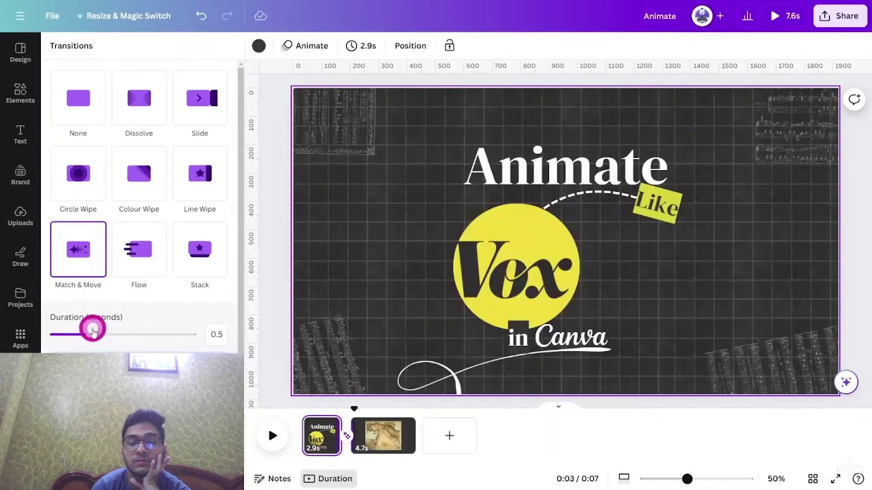
{"action": "left_click_drag", "start_coordinate": [134, 333], "coordinate": [136, 333]}
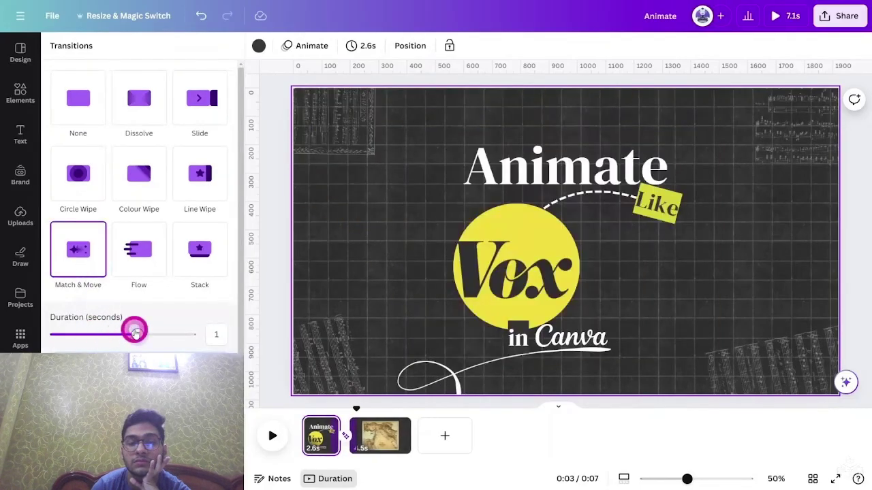
{"action": "left_click", "coordinate": [783, 25]}
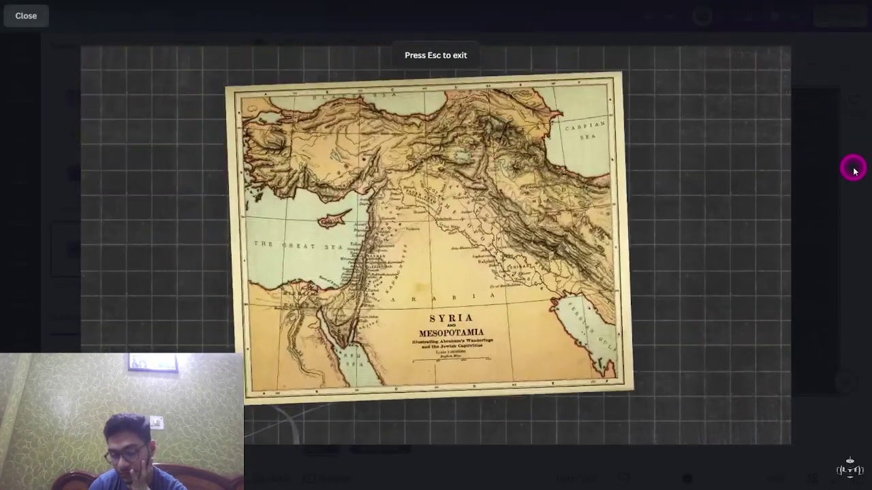
{"action": "key", "text": "Escape"}
Duplicate the map page with its map enlarged to about 2,450 × 1,970, and add a Match & Move transition between the two pages
{"action": "left_click", "coordinate": [398, 425]}
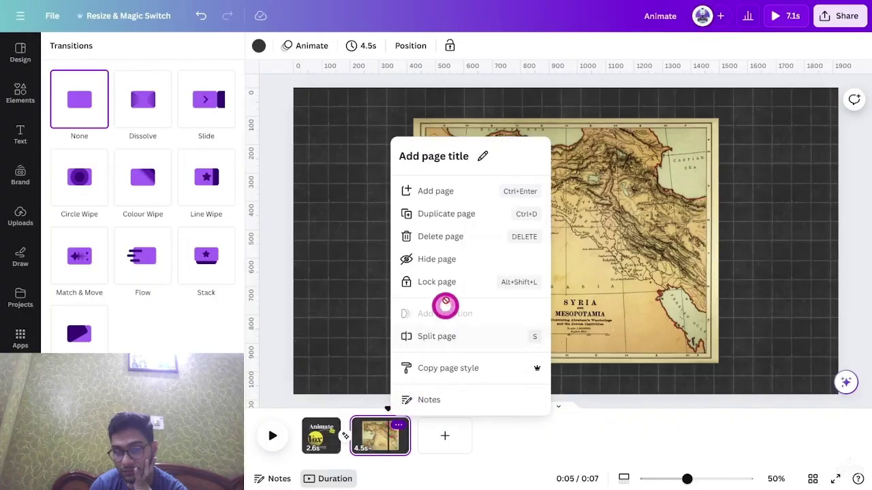
{"action": "left_click", "coordinate": [446, 214]}
{"action": "left_click", "coordinate": [663, 301]}
{"action": "left_click_drag", "start_coordinate": [716, 364], "coordinate": [774, 408]}
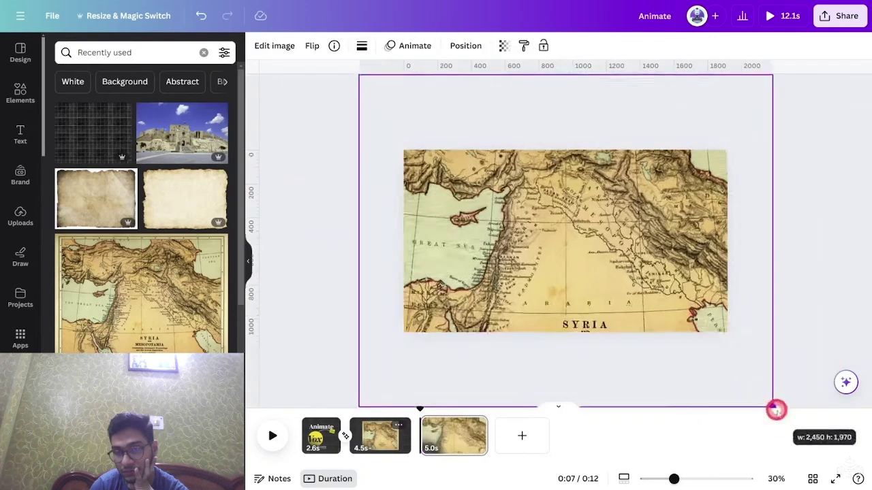
{"action": "left_click", "coordinate": [420, 446]}
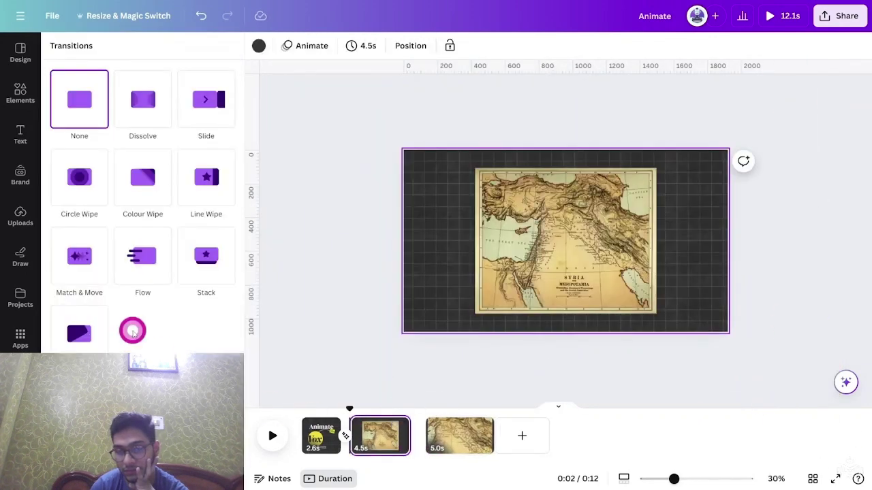
{"action": "left_click", "coordinate": [79, 272]}
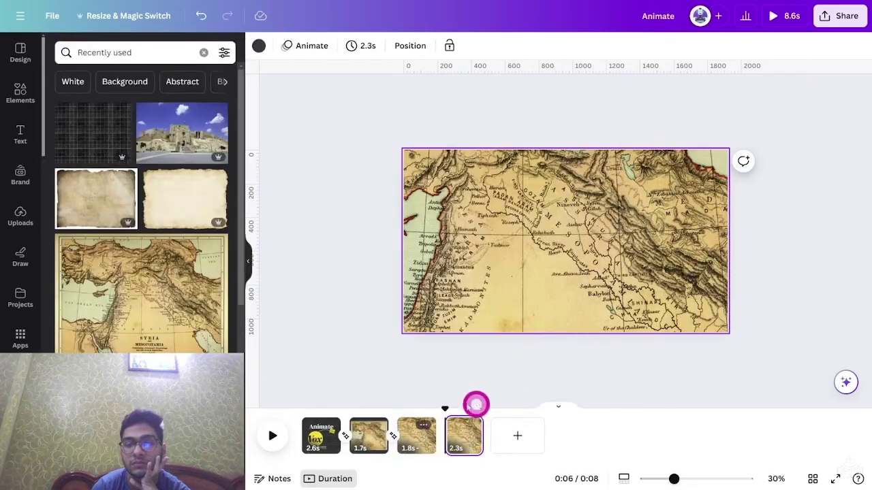
Trace the Mesopotamia region on the last enlarged map page with the red marker
{"action": "left_click", "coordinate": [20, 260]}
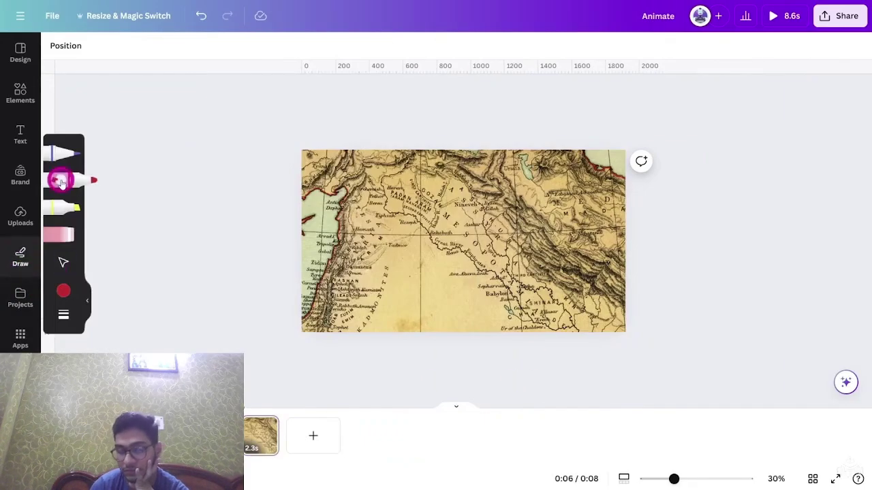
{"action": "left_click", "coordinate": [65, 292]}
{"action": "left_click", "coordinate": [343, 279]}
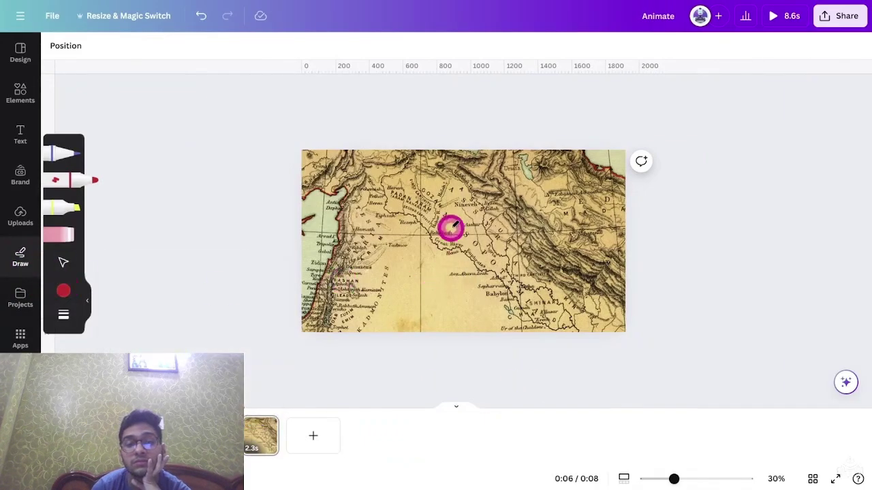
{"action": "scroll", "coordinate": [451, 228], "scroll_direction": "up", "scroll_amount": 3}
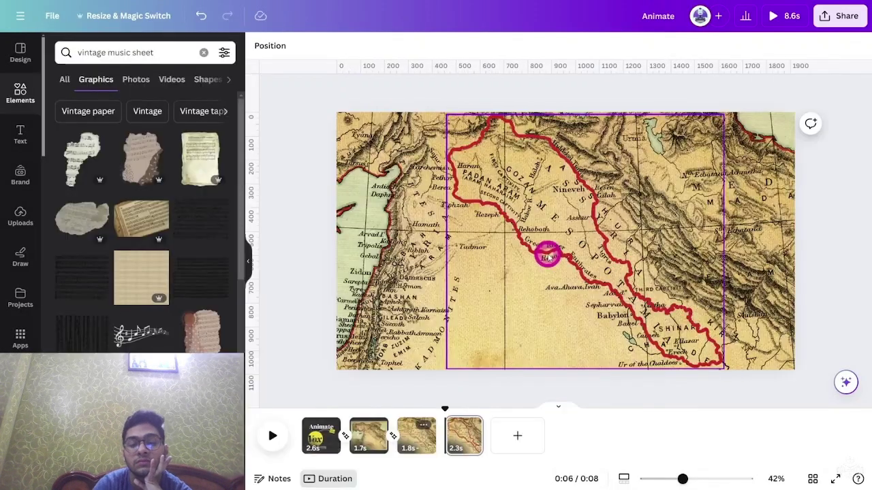
Apply the Wipe element animation to the red outline around Mesopotamia
{"action": "key", "text": "Left"}
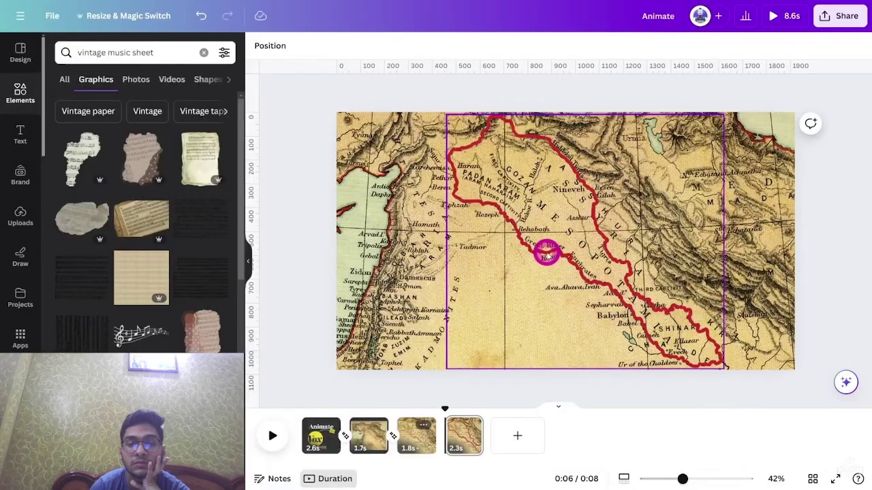
{"action": "left_click", "coordinate": [545, 256]}
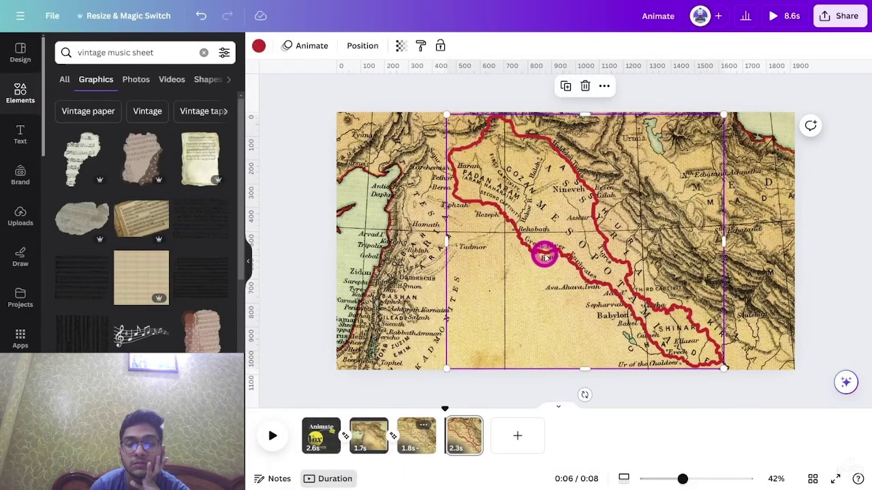
{"action": "left_click", "coordinate": [313, 48]}
{"action": "left_click", "coordinate": [136, 308]}
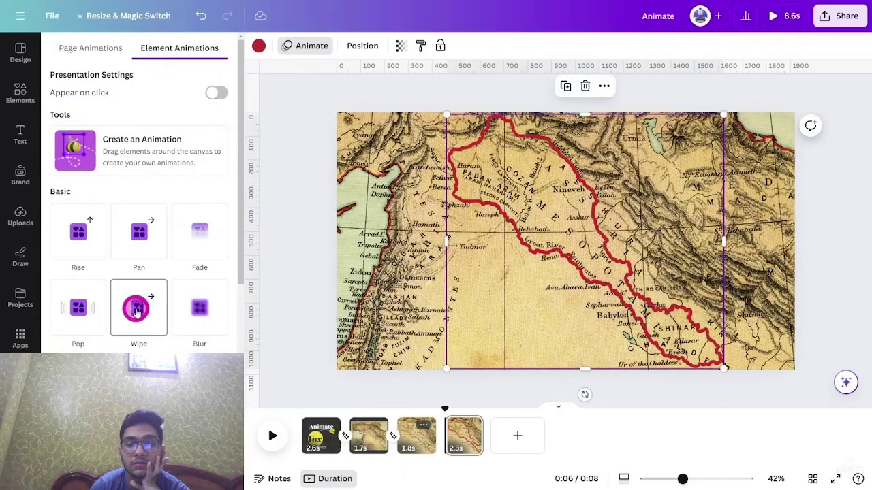
{"action": "scroll", "coordinate": [132, 343], "scroll_direction": "down", "scroll_amount": 1}
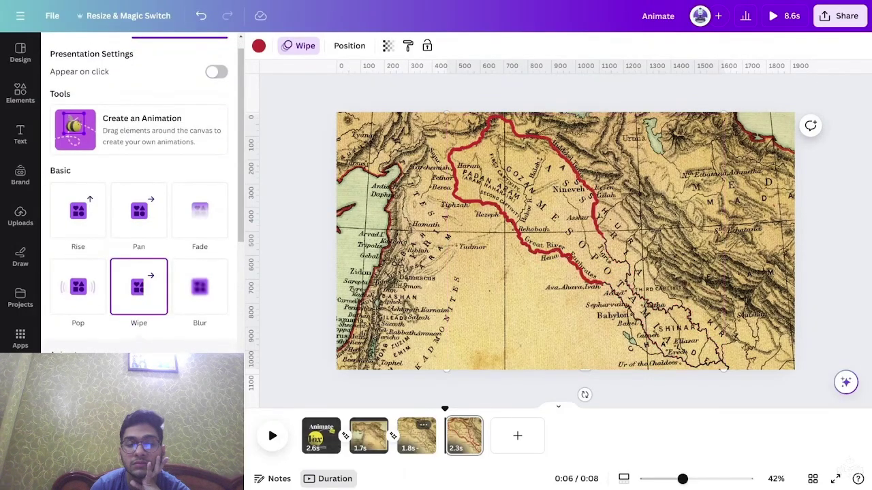
Duplicate the outlined map page and shift the map and red outline together on the copy until Cyprus is in view
{"action": "left_click", "coordinate": [461, 444]}
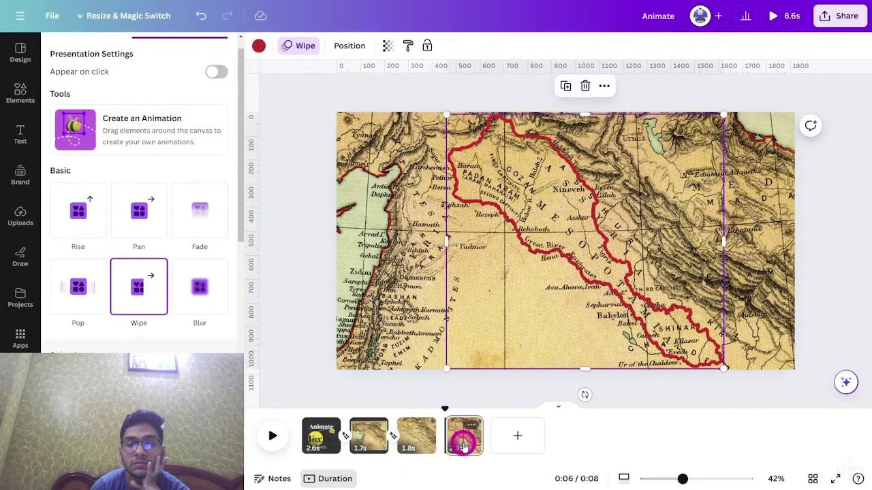
{"action": "key", "text": "ctrl+d"}
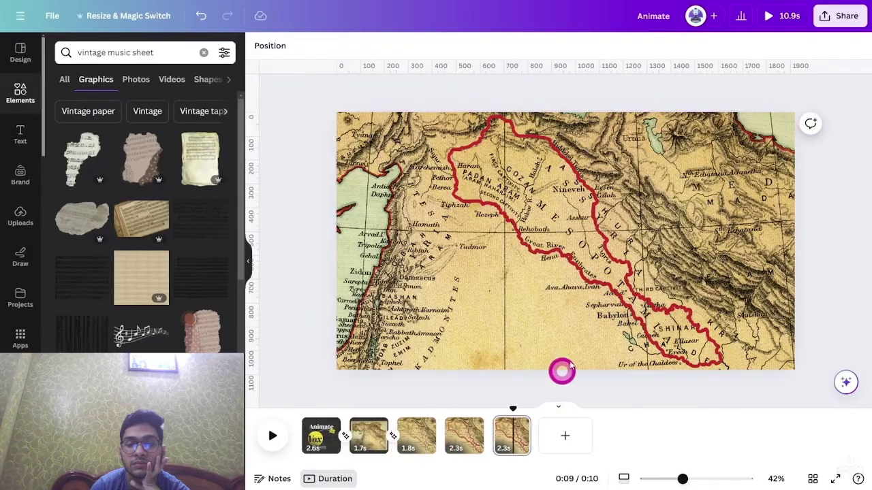
{"action": "left_click", "coordinate": [620, 295]}
{"action": "left_click", "coordinate": [403, 289]}
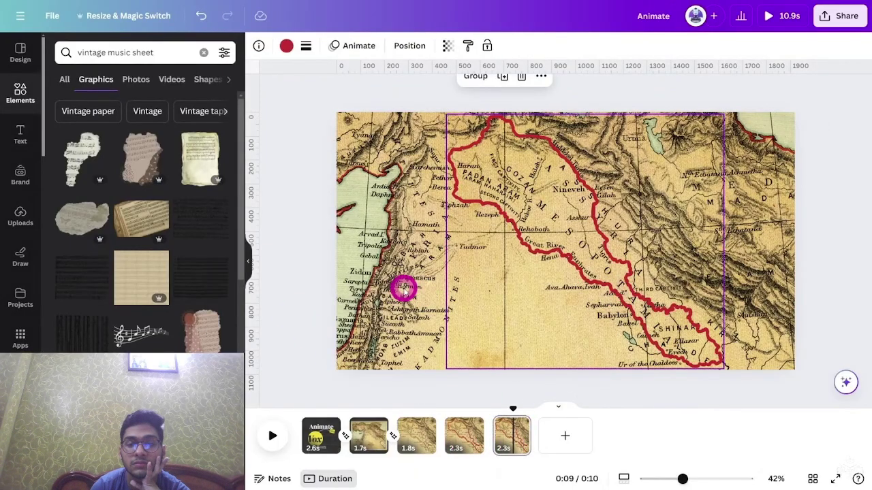
{"action": "left_click_drag", "start_coordinate": [403, 289], "coordinate": [501, 294]}
Add a Match & Move transition between the two outlined map pages and play it back
{"action": "left_click", "coordinate": [493, 445]}
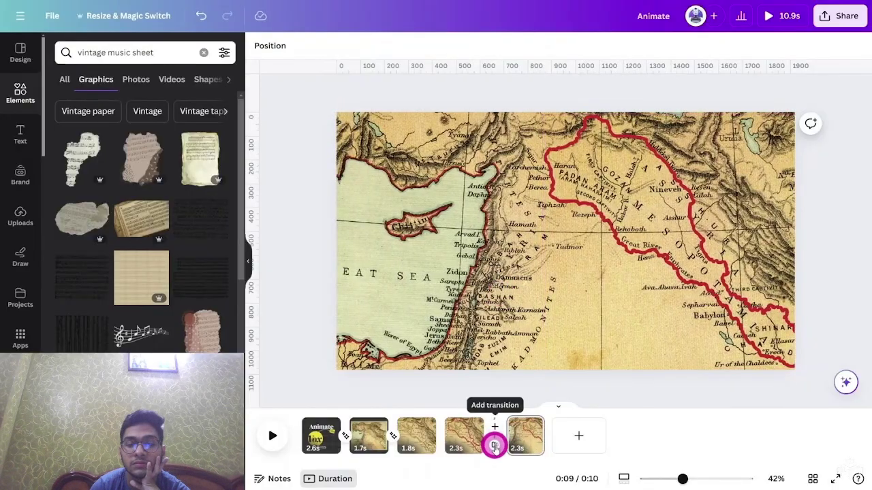
{"action": "left_click", "coordinate": [494, 446]}
{"action": "left_click", "coordinate": [78, 250]}
{"action": "key", "text": "space"}
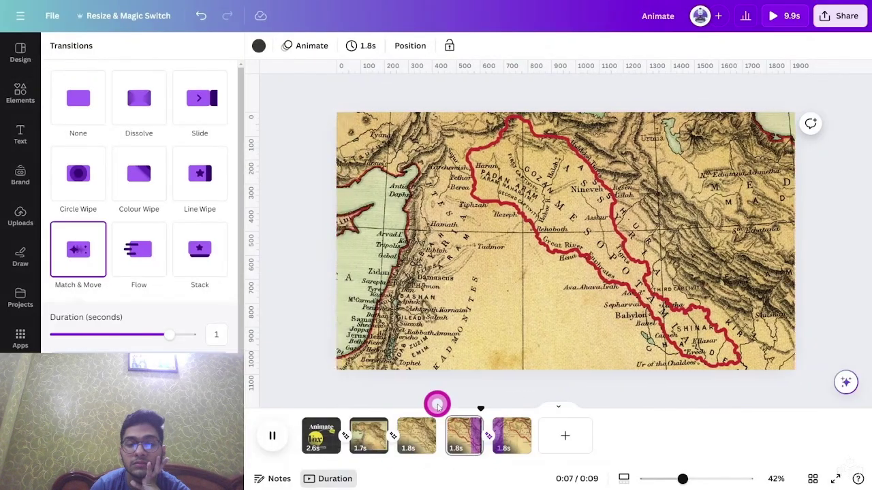
Duplicate the last map page and place a red circle on the copy over the Gozan area inside the red outline
{"action": "right_click", "coordinate": [512, 436]}
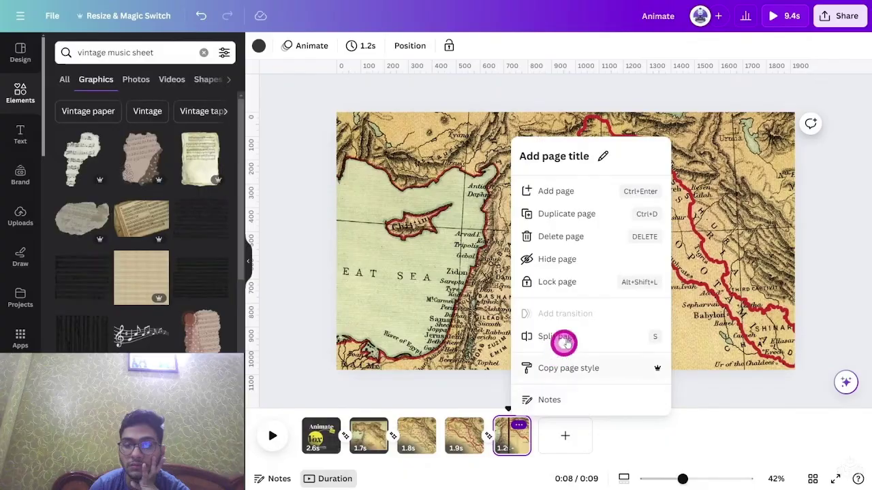
{"action": "left_click", "coordinate": [580, 216]}
{"action": "left_click", "coordinate": [559, 434]}
{"action": "left_click", "coordinate": [20, 92]}
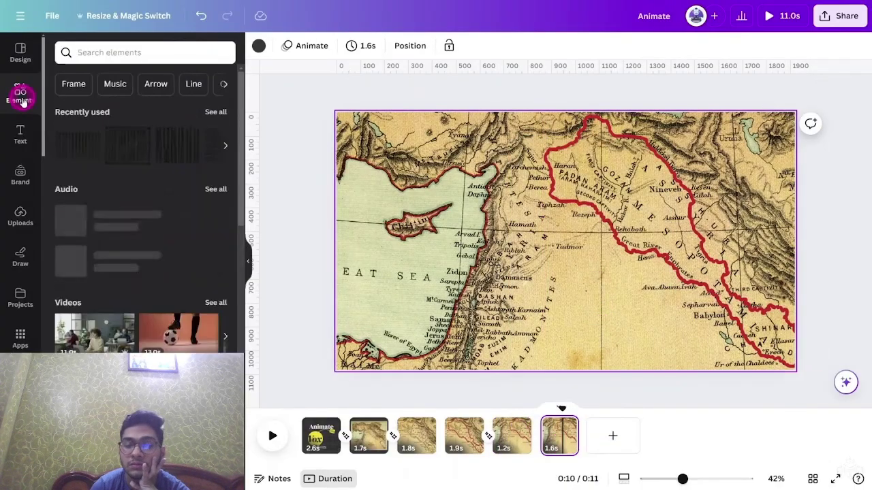
{"action": "scroll", "coordinate": [142, 260], "scroll_direction": "down", "scroll_amount": 3}
{"action": "key", "text": "c"}
{"action": "left_click_drag", "start_coordinate": [527, 274], "coordinate": [617, 183]}
{"action": "left_click", "coordinate": [819, 278]}
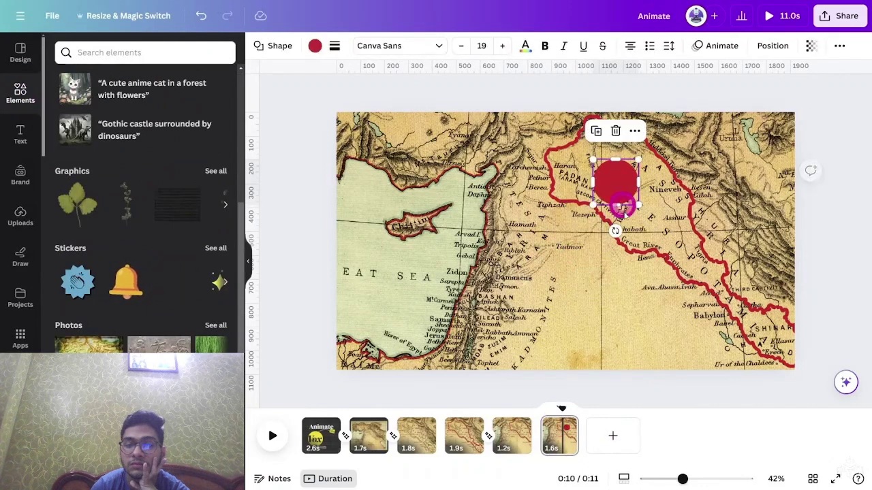
Set the red circle's transparency to 80 and apply the Pop animation to it
{"action": "left_click", "coordinate": [811, 45]}
{"action": "left_click_drag", "start_coordinate": [775, 91], "coordinate": [761, 96]}
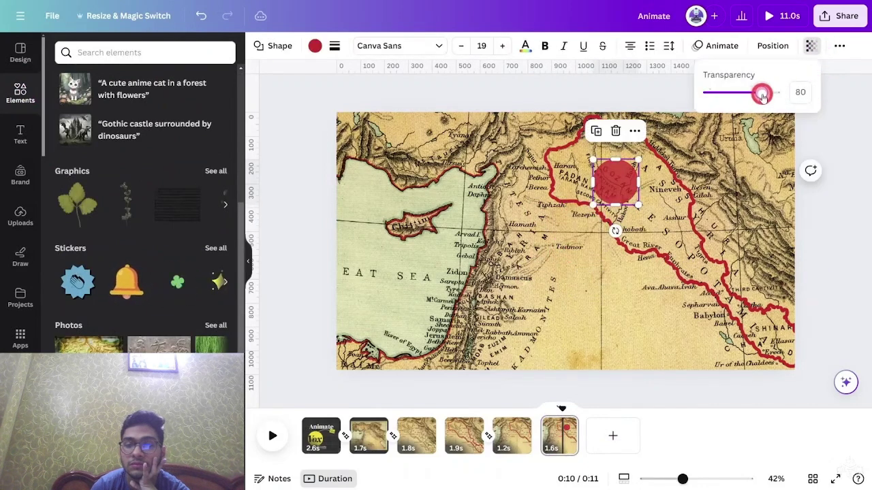
{"action": "left_click", "coordinate": [721, 46]}
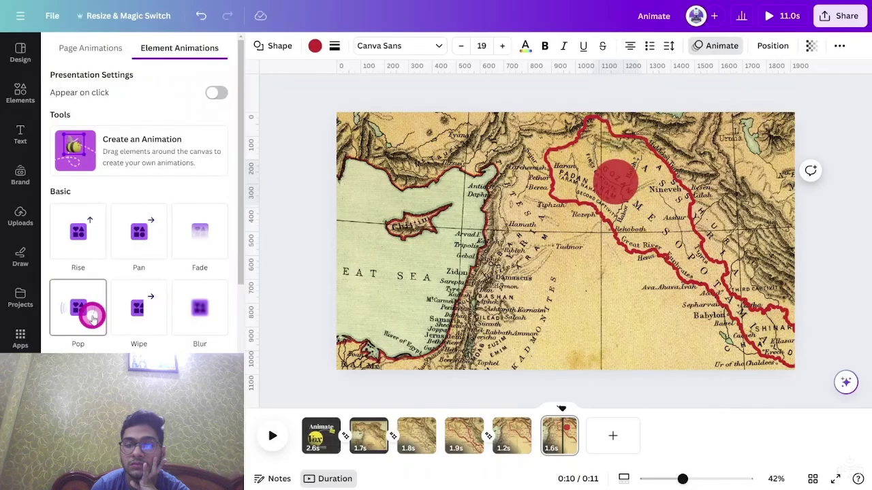
{"action": "left_click", "coordinate": [93, 318]}
Place a smaller copy of the red circle over Cyprus and add a motion effect to it
{"action": "left_click_drag", "start_coordinate": [615, 182], "coordinate": [432, 233]}
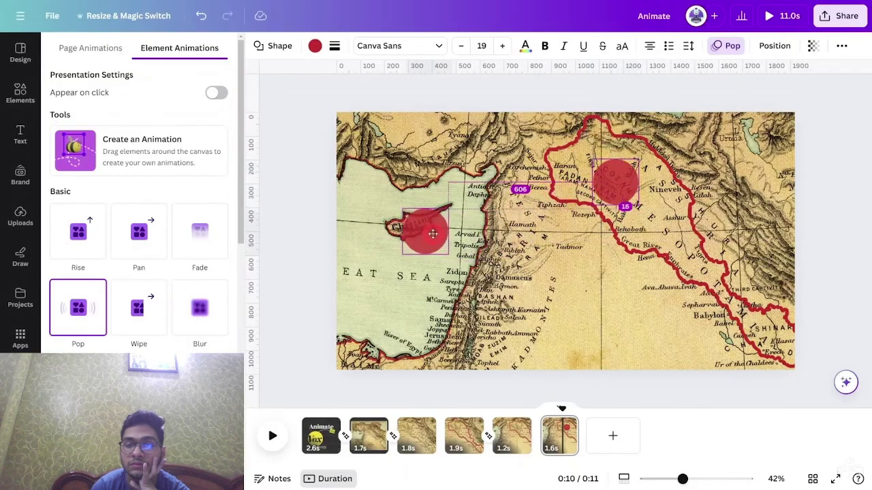
{"action": "left_click_drag", "start_coordinate": [444, 196], "coordinate": [413, 219]}
{"action": "scroll", "coordinate": [77, 298], "scroll_direction": "down", "scroll_amount": 10}
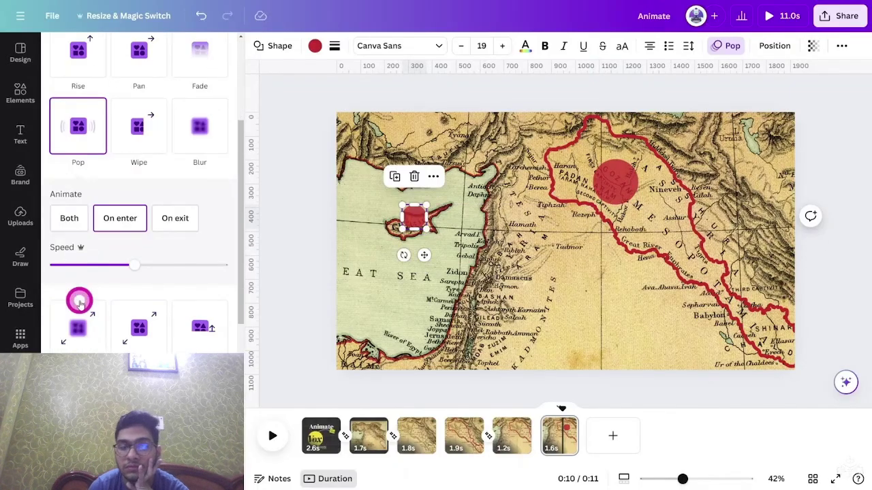
{"action": "left_click", "coordinate": [200, 320]}
{"action": "scroll", "coordinate": [137, 205], "scroll_direction": "up", "scroll_amount": 1}
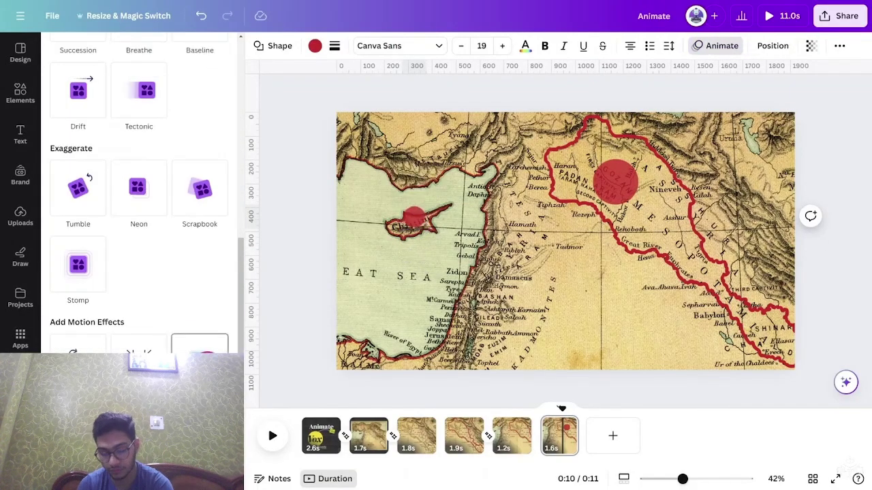
Add a dashed line to the map page and set its line weight to 10
{"action": "left_click", "coordinate": [21, 94]}
{"action": "left_click", "coordinate": [143, 165]}
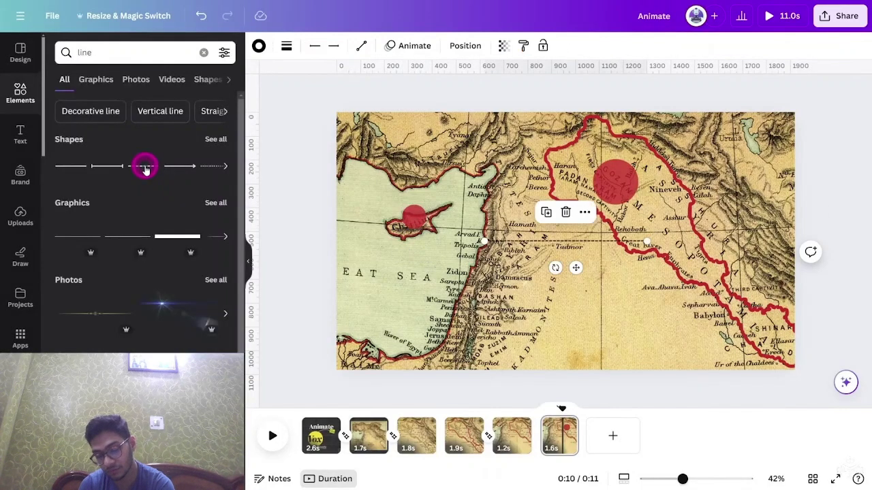
{"action": "left_click", "coordinate": [286, 46]}
{"action": "left_click_drag", "start_coordinate": [295, 146], "coordinate": [303, 150]}
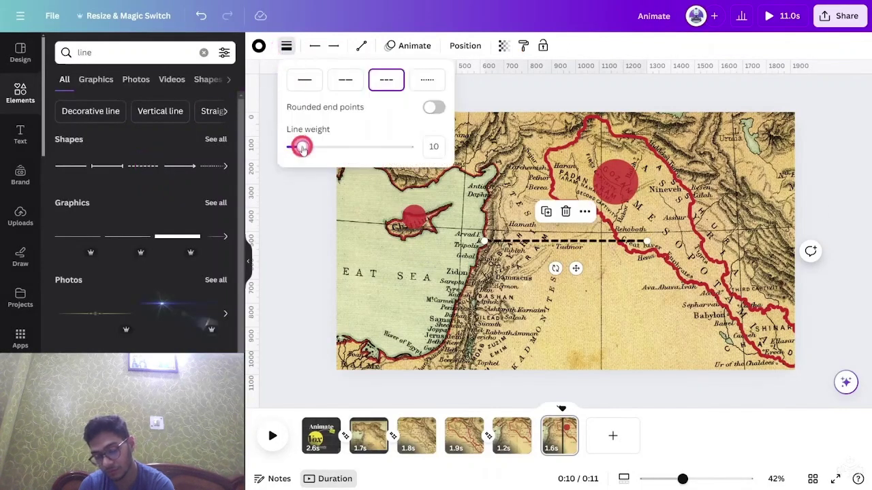
Make the dashed line curved and run it from the Cyprus circle to the larger red circle
{"action": "left_click", "coordinate": [361, 46]}
{"action": "left_click", "coordinate": [396, 121]}
{"action": "left_click_drag", "start_coordinate": [654, 246], "coordinate": [613, 181]}
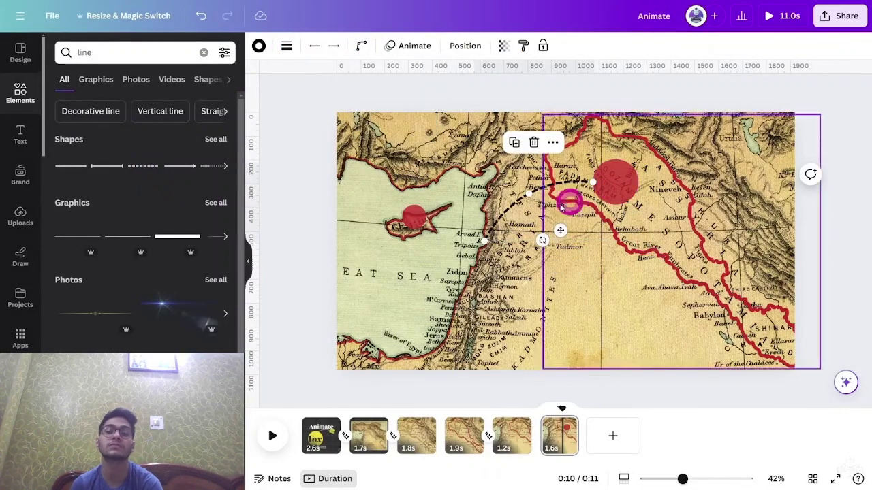
{"action": "left_click_drag", "start_coordinate": [487, 241], "coordinate": [417, 223]}
Apply the Wipe animation to the curved dashed line
{"action": "left_click", "coordinate": [408, 45]}
{"action": "left_click", "coordinate": [186, 341]}
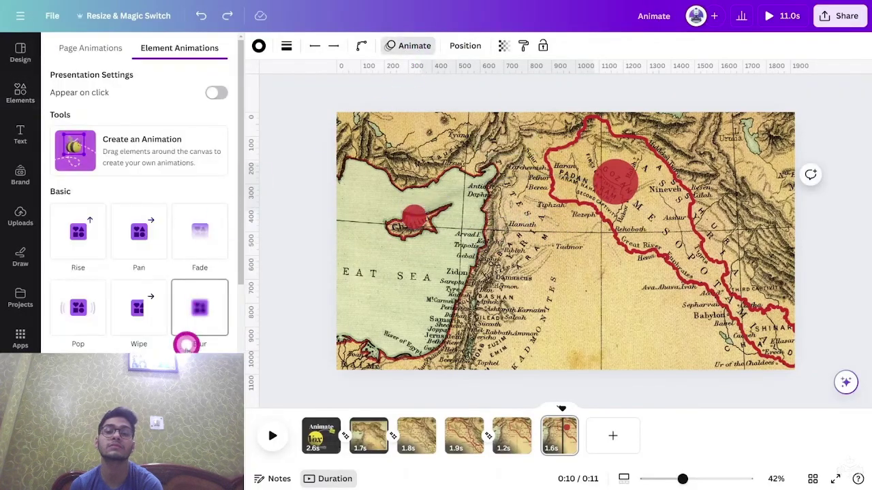
{"action": "left_click", "coordinate": [130, 311]}
{"action": "scroll", "coordinate": [118, 347], "scroll_direction": "down", "scroll_amount": 1}
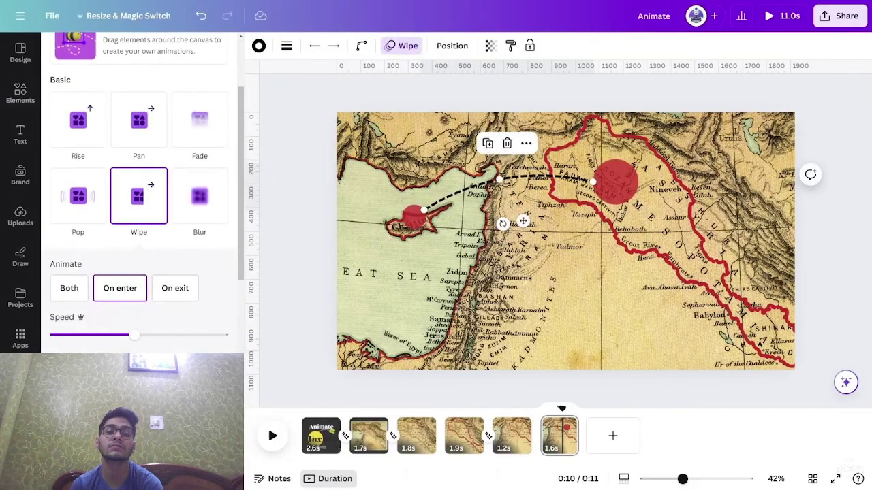
Show the dashed line's timing and trim its beginning so it appears slightly after the page starts
{"action": "right_click", "coordinate": [545, 174]}
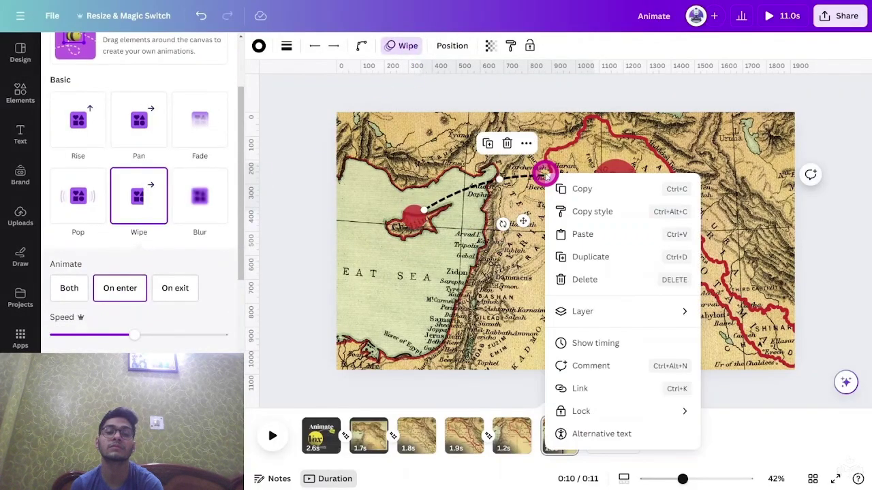
{"action": "left_click", "coordinate": [589, 343]}
{"action": "left_click_drag", "start_coordinate": [715, 415], "coordinate": [724, 415]}
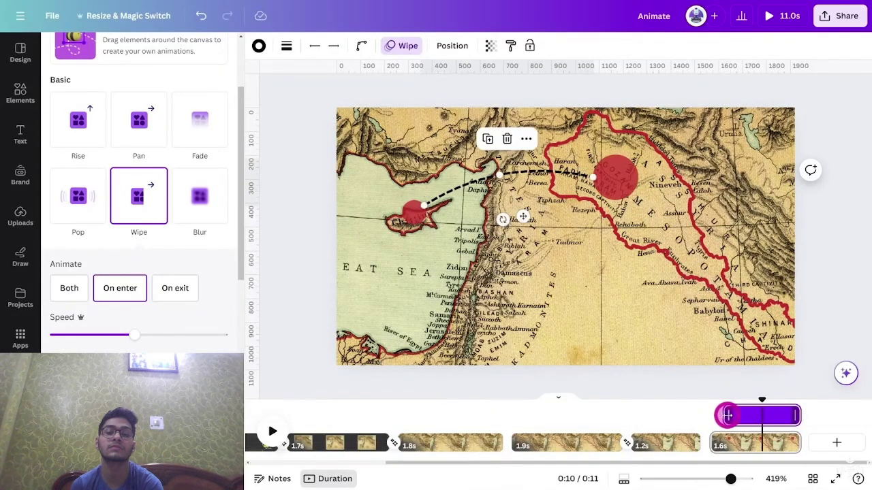
Trim the beginning of the Cyprus circle's timing so it appears about halfway through the page
{"action": "left_click", "coordinate": [416, 219]}
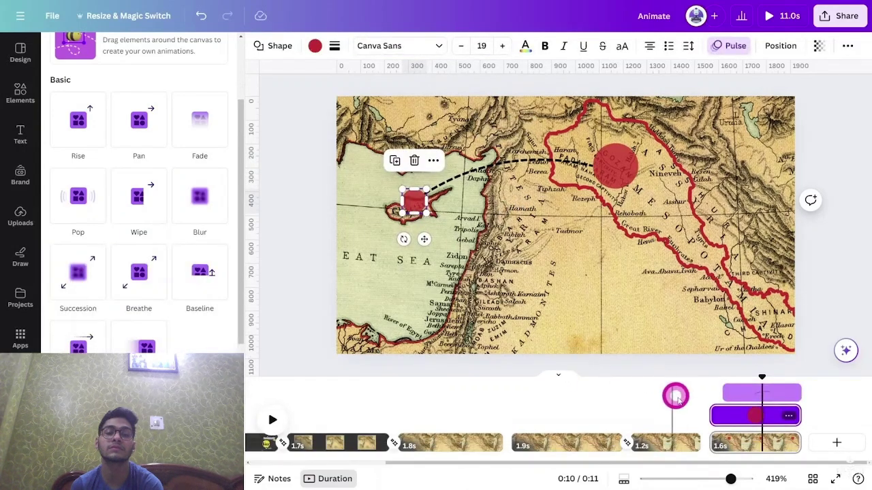
{"action": "left_click_drag", "start_coordinate": [710, 415], "coordinate": [755, 417]}
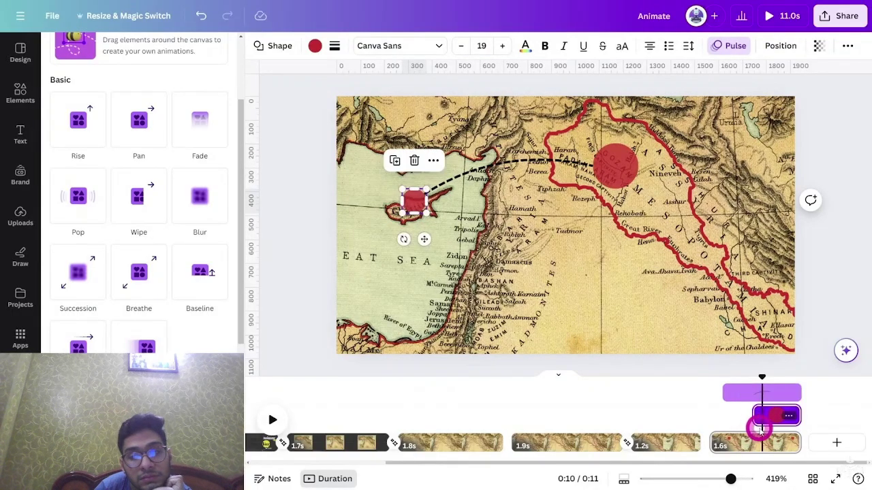
{"action": "key", "text": "Left"}
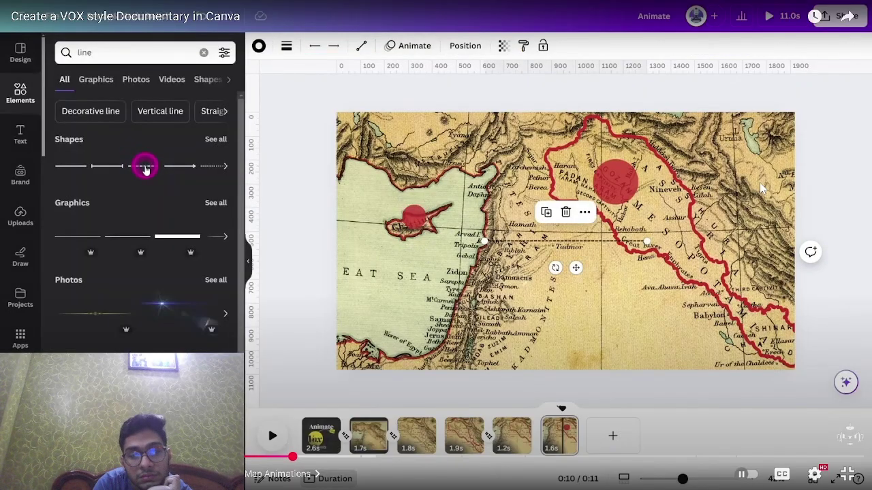
{"action": "key", "text": "Left"}
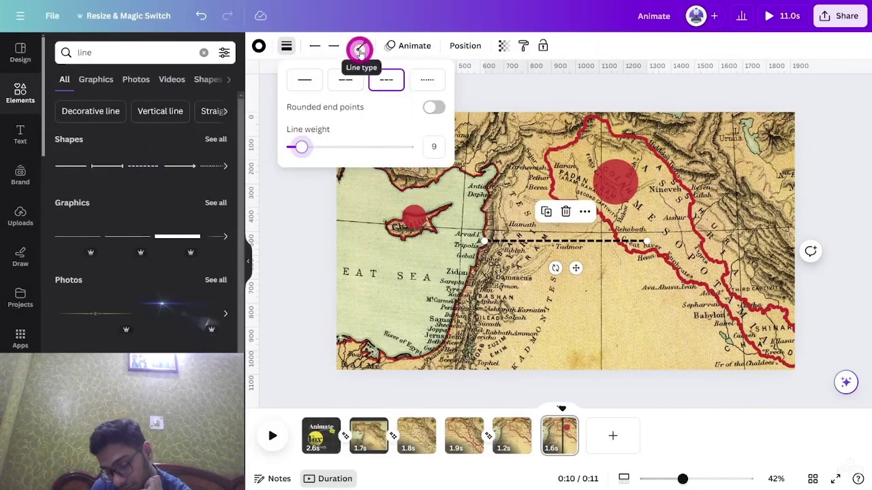
Extend the curved dashed line's free end to the Cyprus circle and apply the Wipe animation to the line
{"action": "left_click", "coordinate": [506, 233]}
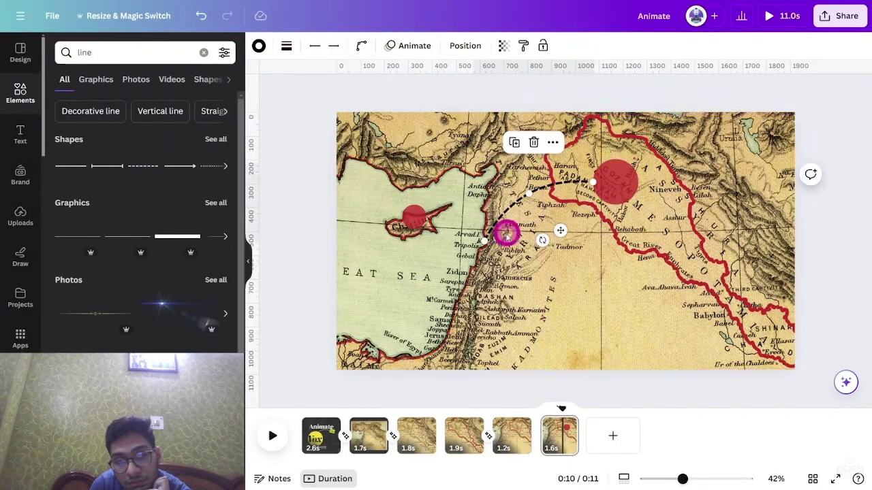
{"action": "left_click_drag", "start_coordinate": [488, 240], "coordinate": [413, 218]}
{"action": "left_click", "coordinate": [414, 45]}
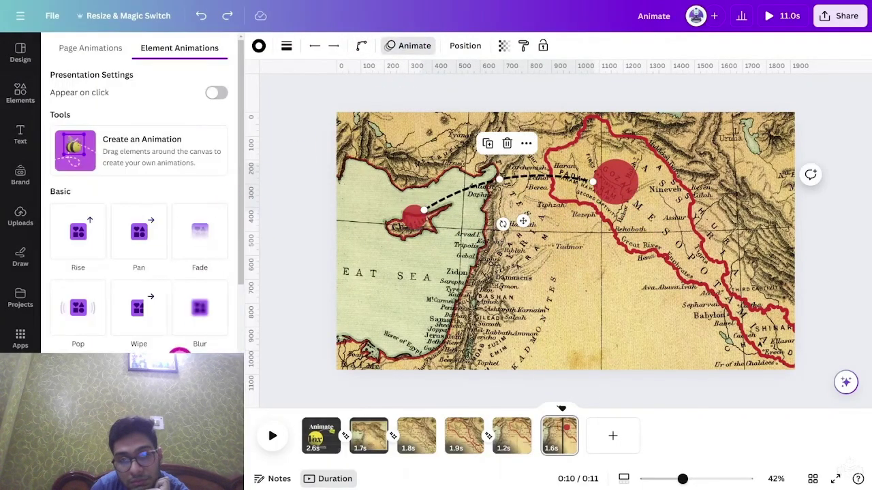
{"action": "left_click", "coordinate": [133, 317]}
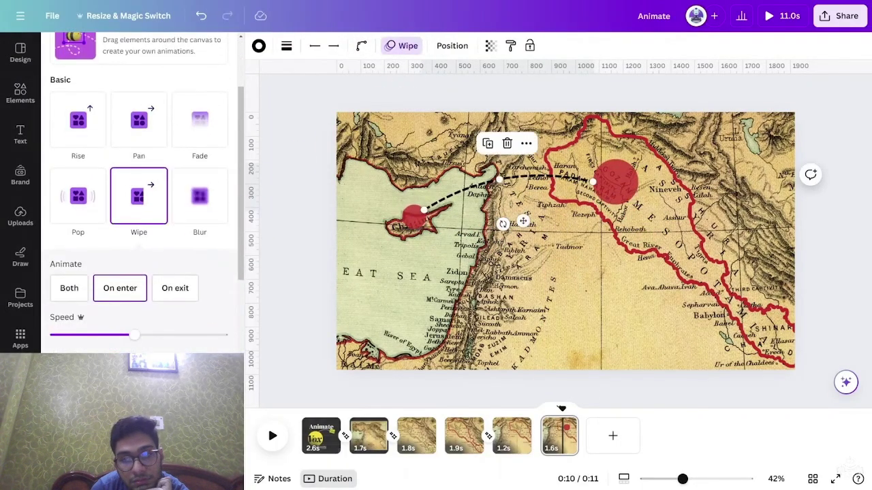
Show the timing of the Wipe-animated dashed line and trim a small portion off its beginning
{"action": "right_click", "coordinate": [545, 172]}
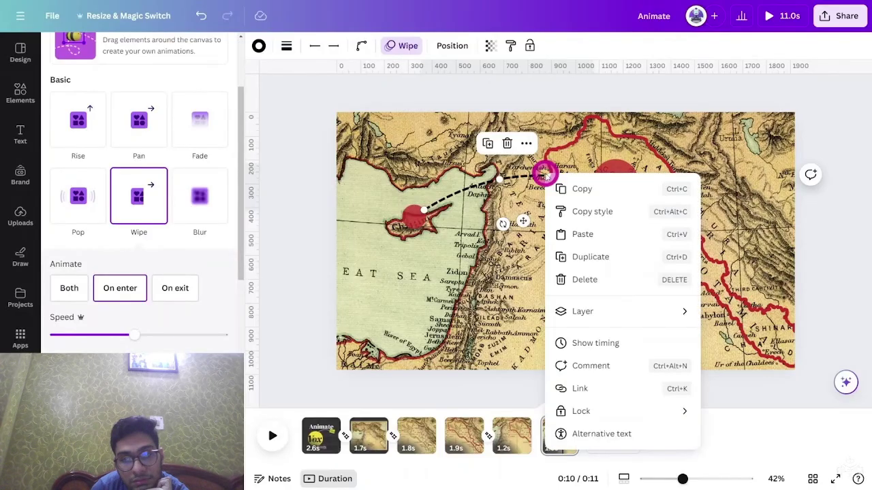
{"action": "left_click", "coordinate": [588, 343]}
{"action": "left_click_drag", "start_coordinate": [715, 416], "coordinate": [719, 415]}
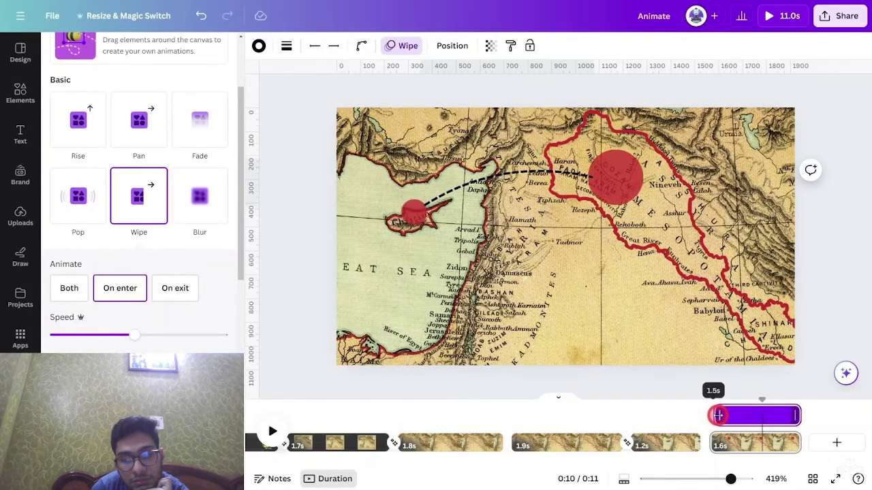
{"action": "key", "text": "Left"}
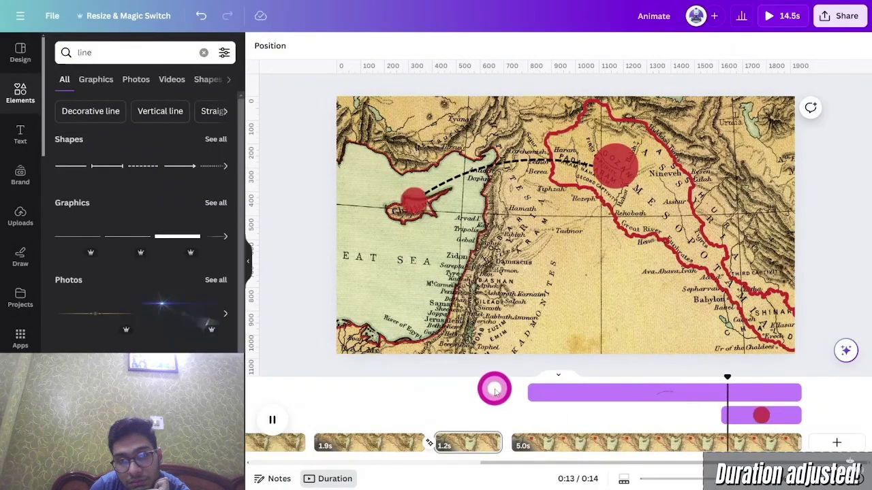
Delete both red circles, the dashed connector and the traced region from the last map page
{"action": "left_click", "coordinate": [414, 216]}
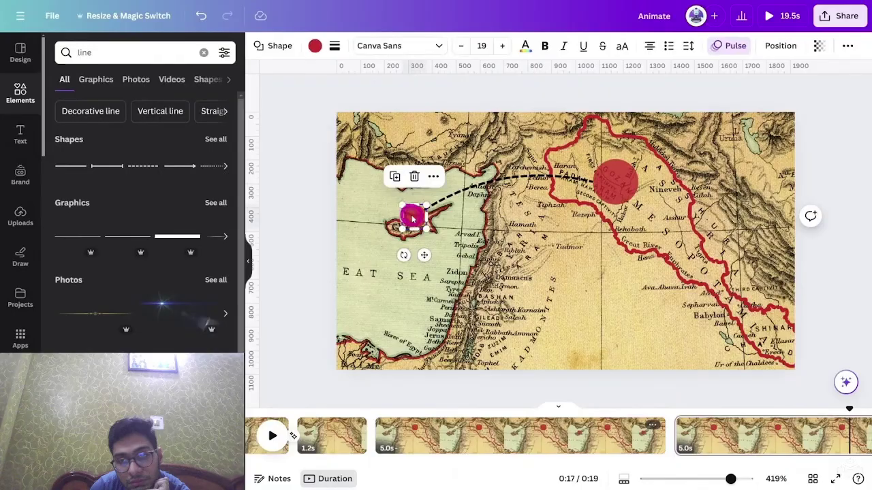
{"action": "left_click_drag", "start_coordinate": [414, 217], "coordinate": [613, 194]}
{"action": "left_click", "coordinate": [613, 195]}
{"action": "key", "text": "Delete"}
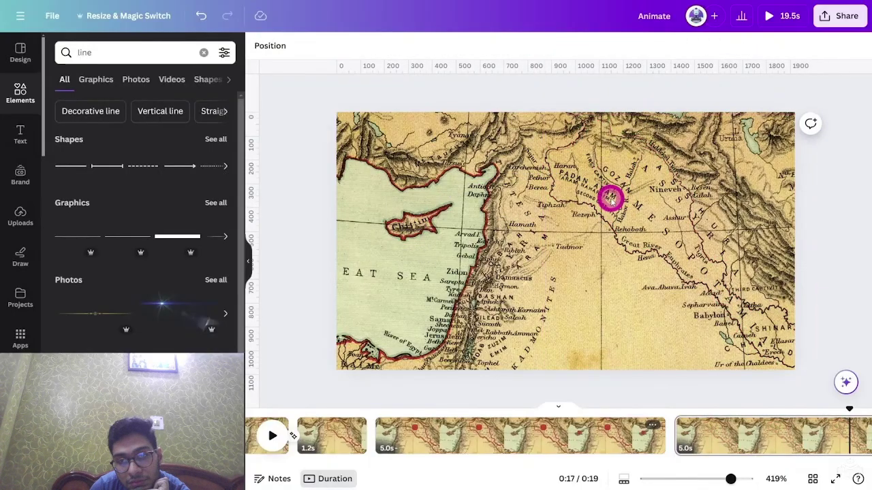
Shrink the map, rotate it roughly sideways and tuck it partly off the page's lower-left corner
{"action": "left_click", "coordinate": [577, 225]}
{"action": "scroll", "coordinate": [577, 224], "scroll_direction": "down", "scroll_amount": 5}
{"action": "left_click_drag", "start_coordinate": [742, 112], "coordinate": [528, 283]}
{"action": "mouse_move", "coordinate": [490, 316]}
{"action": "left_mouse_down"}
{"action": "mouse_move", "coordinate": [595, 239]}
{"action": "mouse_move", "coordinate": [580, 242]}
{"action": "left_mouse_up"}
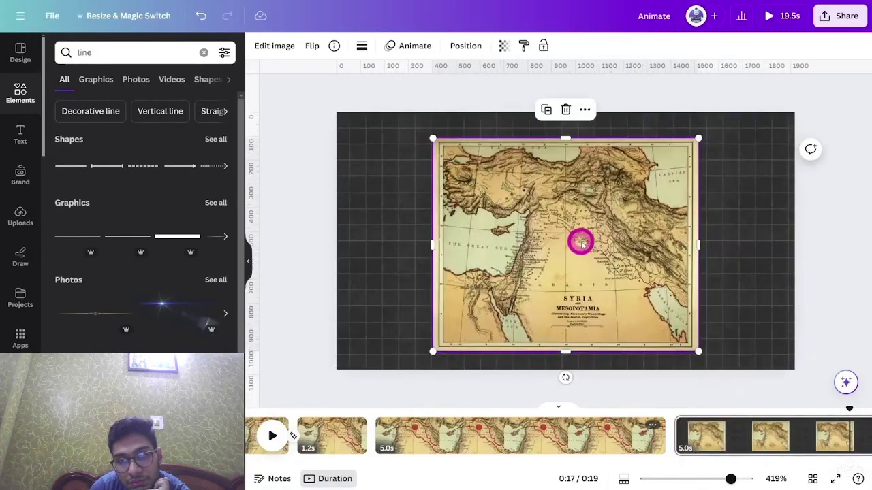
{"action": "left_click_drag", "start_coordinate": [563, 378], "coordinate": [385, 263]}
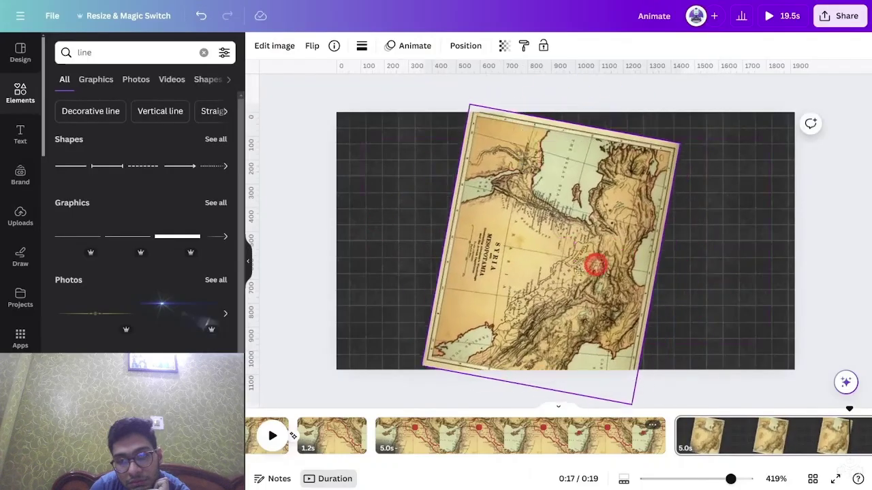
{"action": "left_click_drag", "start_coordinate": [593, 263], "coordinate": [439, 366]}
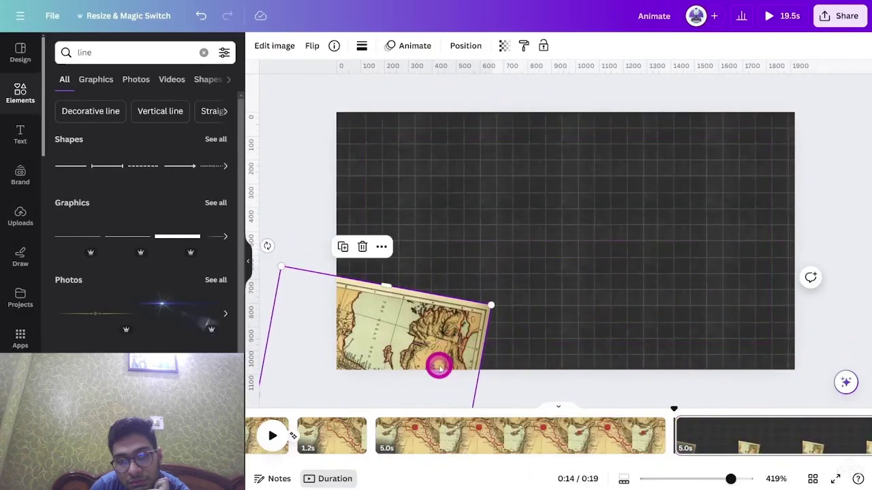
Set the map image's brightness to -100 and nudge the map slightly lower
{"action": "left_click", "coordinate": [284, 48]}
{"action": "left_click", "coordinate": [143, 54]}
{"action": "left_click_drag", "start_coordinate": [120, 326], "coordinate": [8, 327]}
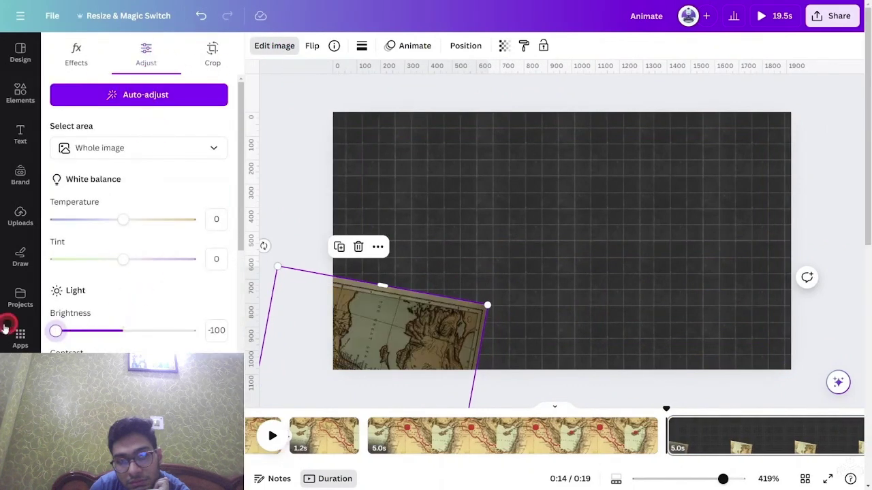
{"action": "left_click_drag", "start_coordinate": [493, 333], "coordinate": [467, 344]}
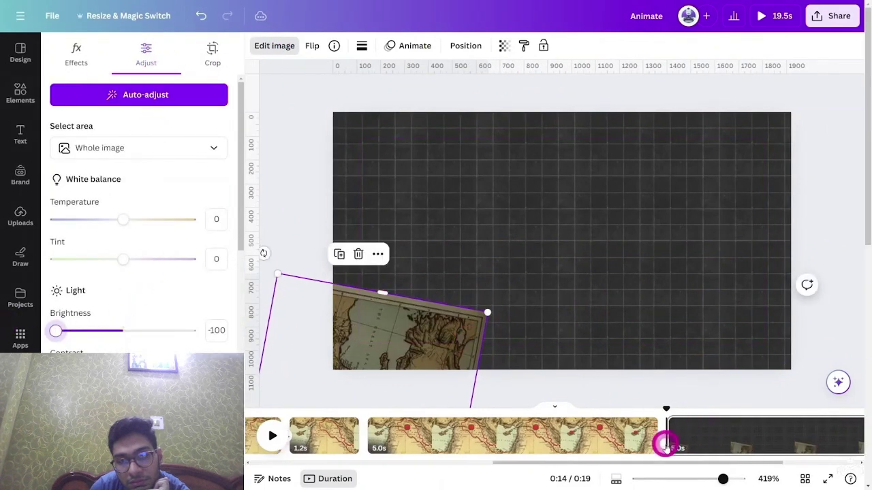
Add a Match & Move transition between the annotated map page and the dark grid page, and lengthen its duration
{"action": "left_click", "coordinate": [664, 444]}
{"action": "left_click", "coordinate": [78, 252]}
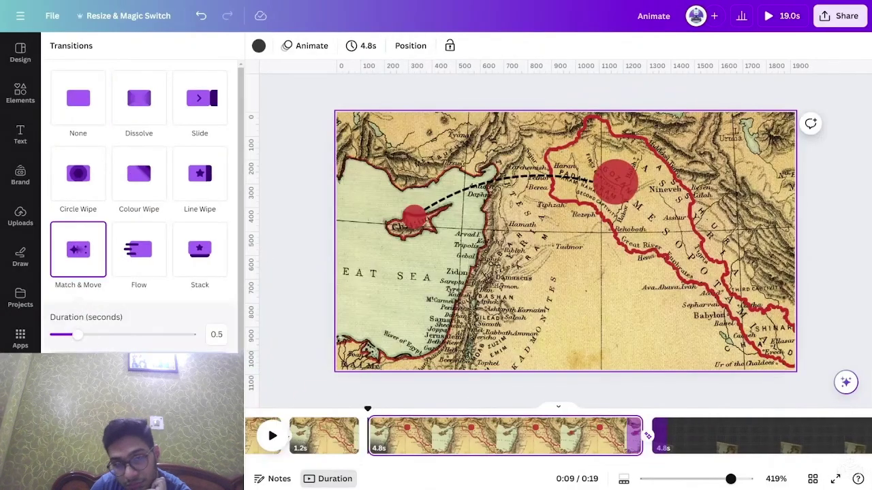
{"action": "left_click_drag", "start_coordinate": [78, 335], "coordinate": [107, 334]}
{"action": "left_click", "coordinate": [593, 443]}
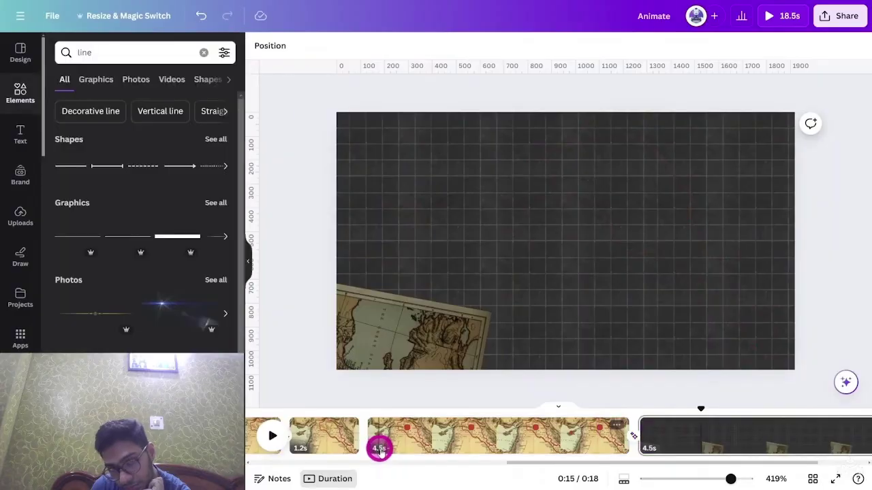
Show the element timings on the annotated map page and preview its playback
{"action": "left_click", "coordinate": [608, 436]}
{"action": "right_click", "coordinate": [671, 198]}
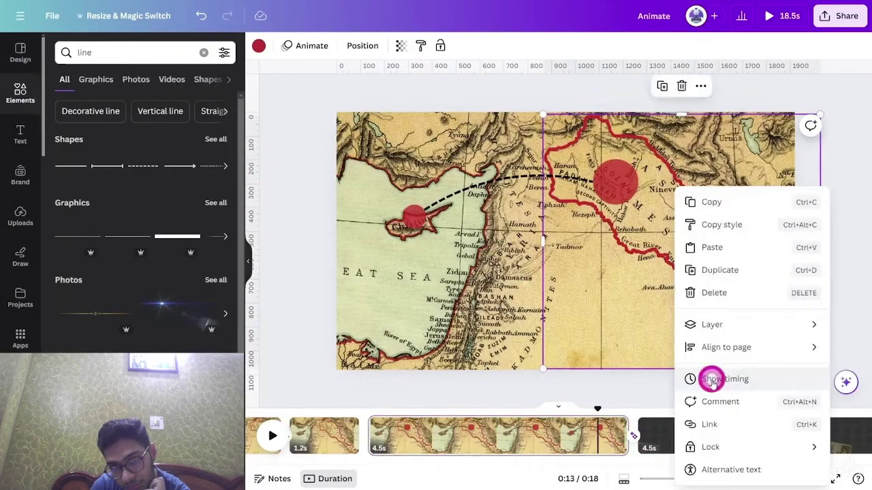
{"action": "left_click", "coordinate": [713, 380]}
{"action": "left_click", "coordinate": [638, 396]}
{"action": "left_click", "coordinate": [658, 411]}
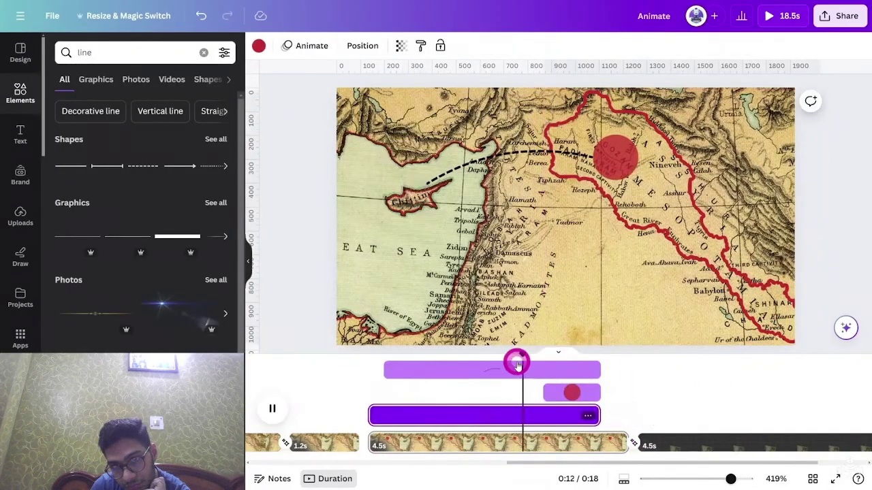
{"action": "key", "text": "space"}
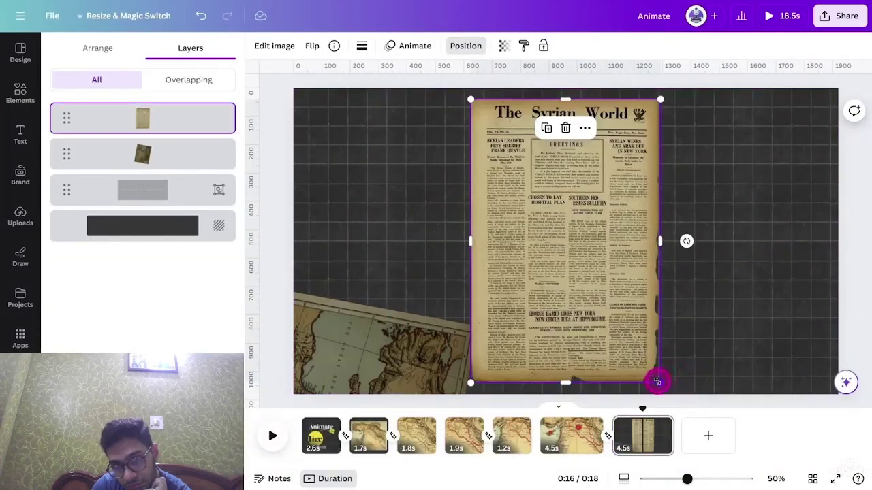
Move the newspaper lower on the dark grid page, enlarge it slightly and copy it to the annotated map page
{"action": "left_click_drag", "start_coordinate": [623, 252], "coordinate": [608, 336]}
{"action": "left_click_drag", "start_coordinate": [677, 186], "coordinate": [691, 176]}
{"action": "left_click", "coordinate": [574, 431]}
{"action": "left_click", "coordinate": [557, 423]}
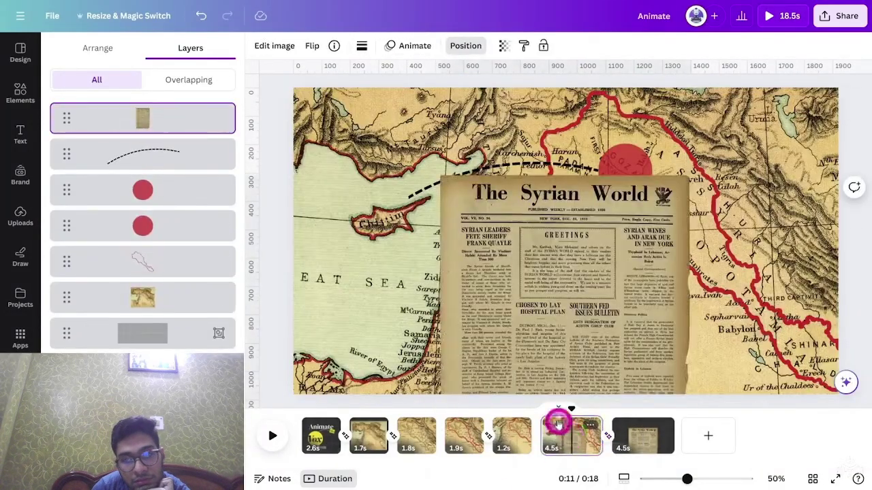
Move the copied newspaper to the map page's bottom edge and place its layer behind the map image
{"action": "left_click_drag", "start_coordinate": [561, 242], "coordinate": [567, 397]}
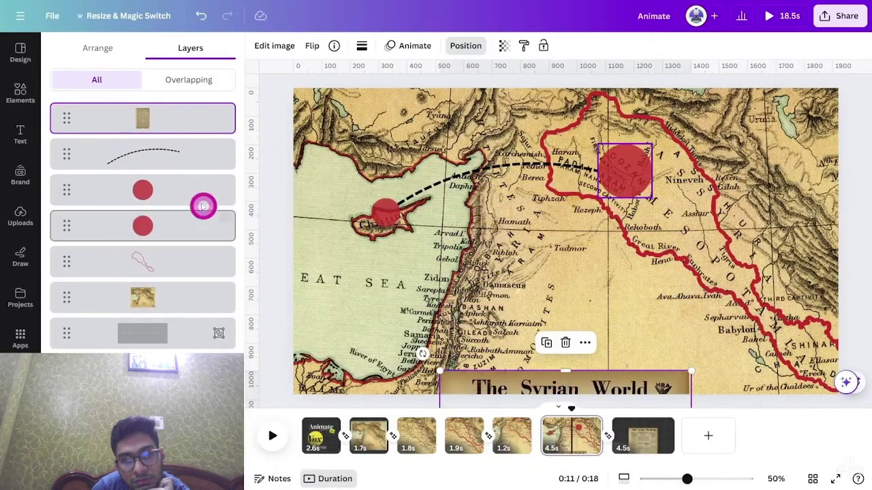
{"action": "left_click_drag", "start_coordinate": [178, 118], "coordinate": [181, 318]}
{"action": "key", "text": "space"}
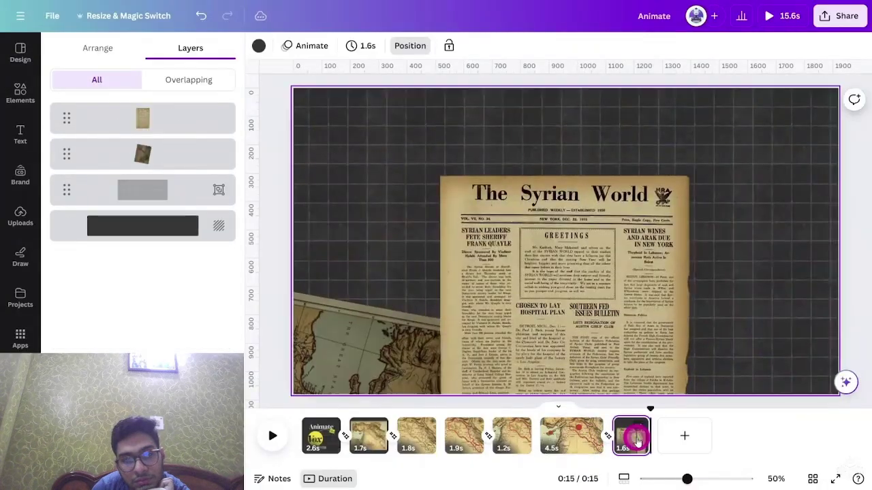
Duplicate the newspaper page, enlarge the newspaper on the copy and preview the sequence
{"action": "key", "text": "ctrl+d"}
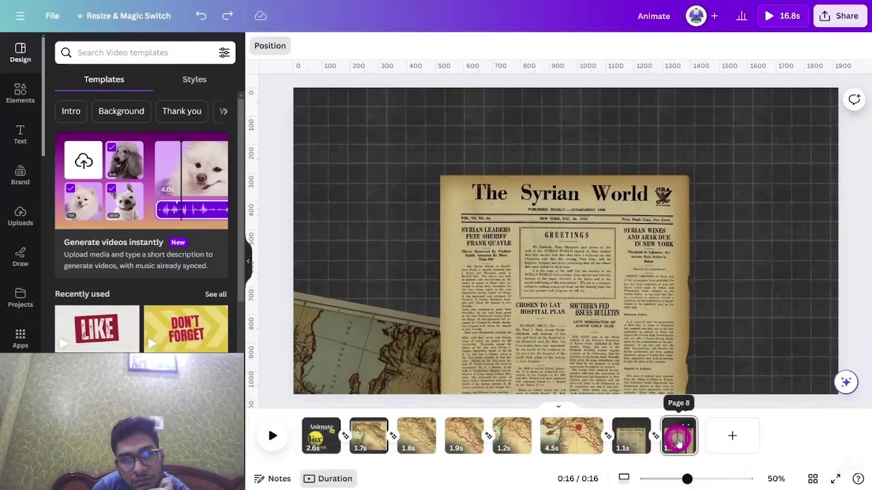
{"action": "left_click", "coordinate": [679, 438]}
{"action": "left_click", "coordinate": [664, 322]}
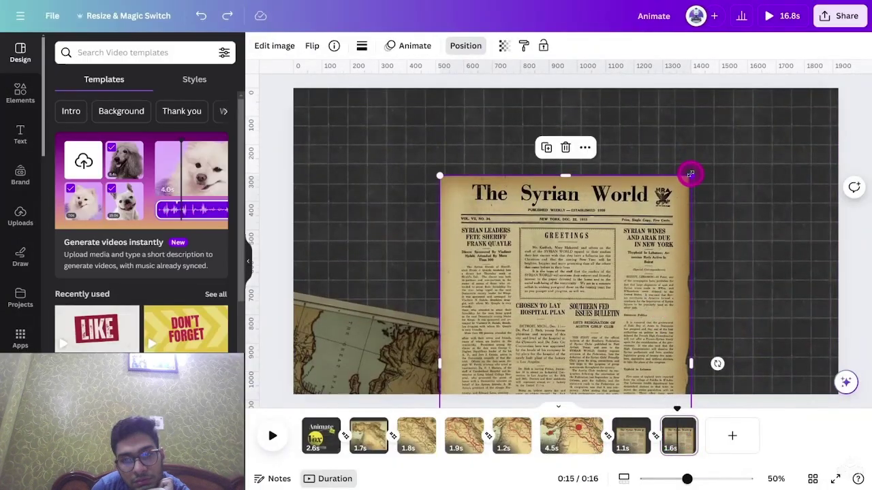
{"action": "left_click_drag", "start_coordinate": [691, 175], "coordinate": [738, 149]}
{"action": "key", "text": "space"}
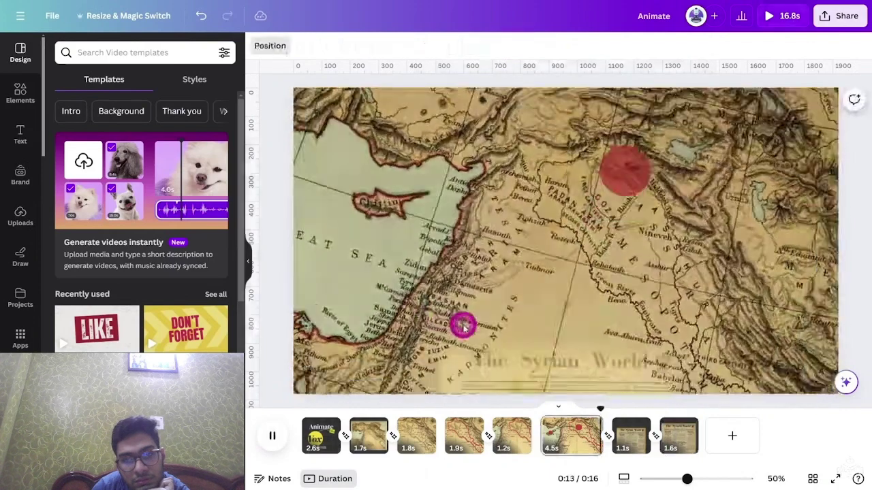
Duplicate the page with the enlarged newspaper and open the copy's newspaper in Magic Grab with brush selection
{"action": "key", "text": "ctrl+d"}
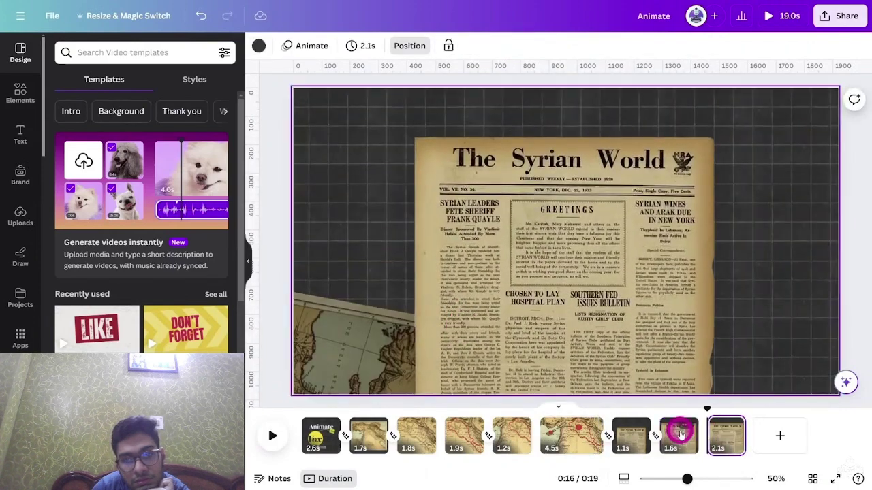
{"action": "left_click", "coordinate": [575, 158]}
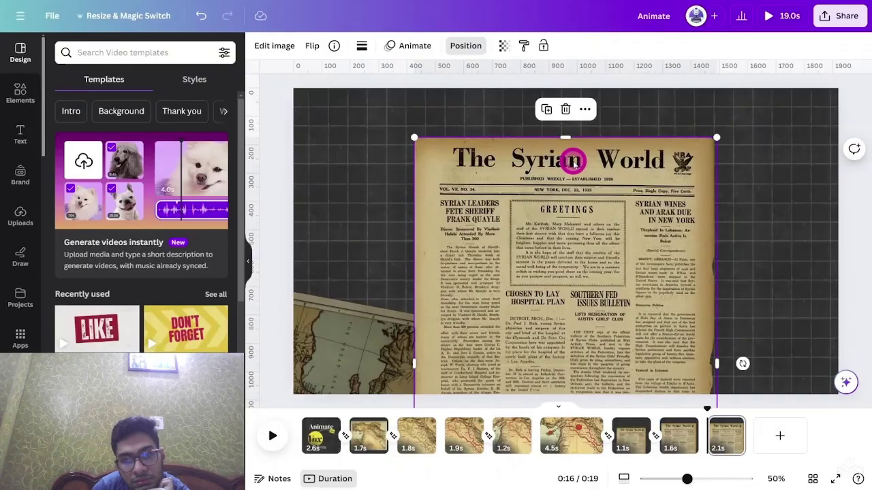
{"action": "left_click", "coordinate": [279, 49]}
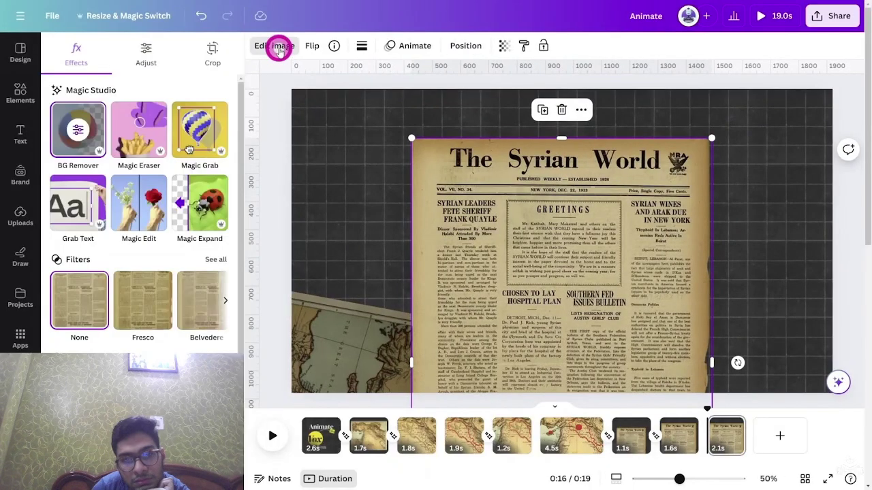
{"action": "left_click", "coordinate": [199, 132]}
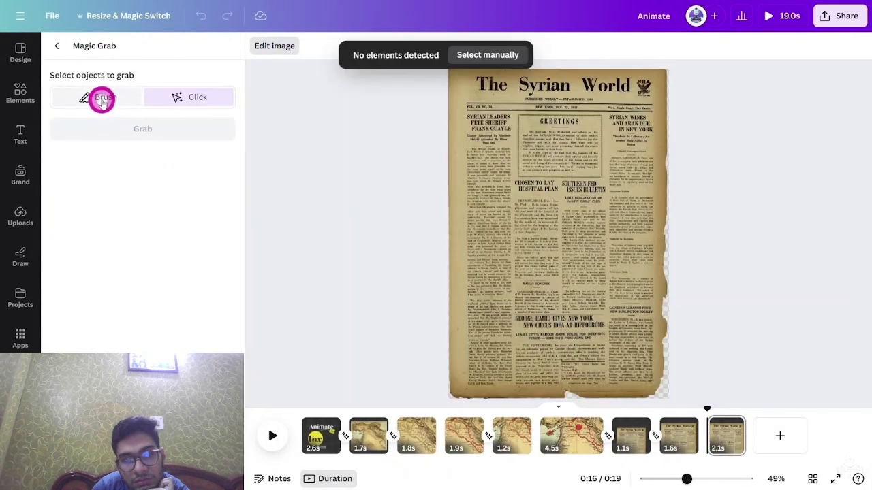
{"action": "left_click", "coordinate": [101, 98]}
Brush over the headline "The Syrian World", grab it as a separate element and try moving it slightly down
{"action": "scroll", "coordinate": [470, 95], "scroll_direction": "up", "scroll_amount": 4, "text": "ctrl"}
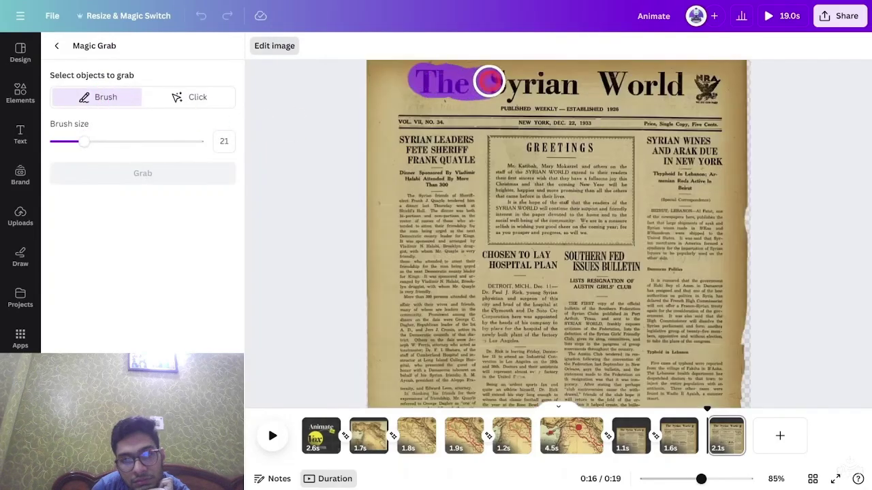
{"action": "left_click_drag", "start_coordinate": [509, 87], "coordinate": [627, 82]}
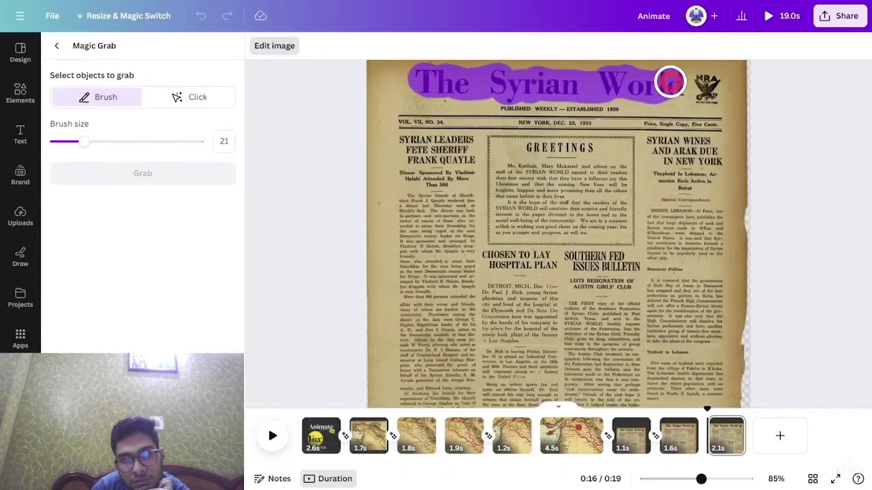
{"action": "left_click", "coordinate": [170, 176]}
{"action": "left_click_drag", "start_coordinate": [472, 169], "coordinate": [475, 190]}
{"action": "key", "text": "ctrl+z"}
{"action": "key", "text": "ctrl+y"}
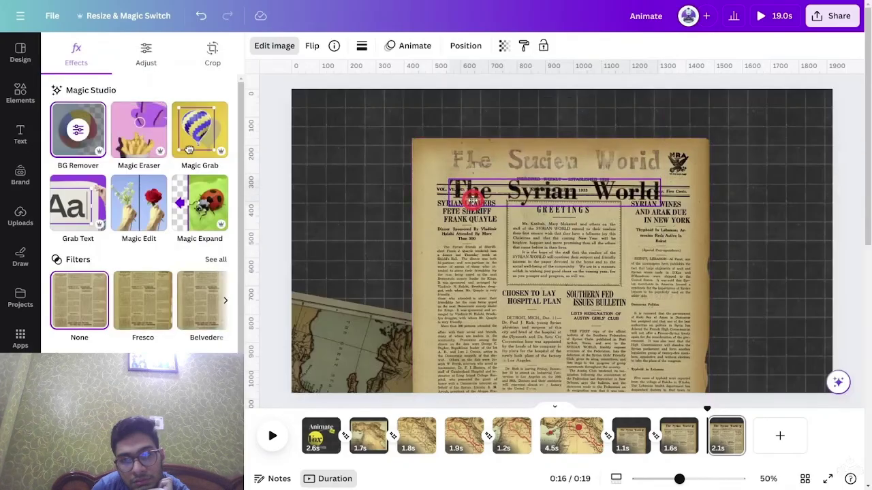
Undo the headline move, select the newspaper behind it and open it in Magic Eraser
{"action": "key", "text": "ctrl+z"}
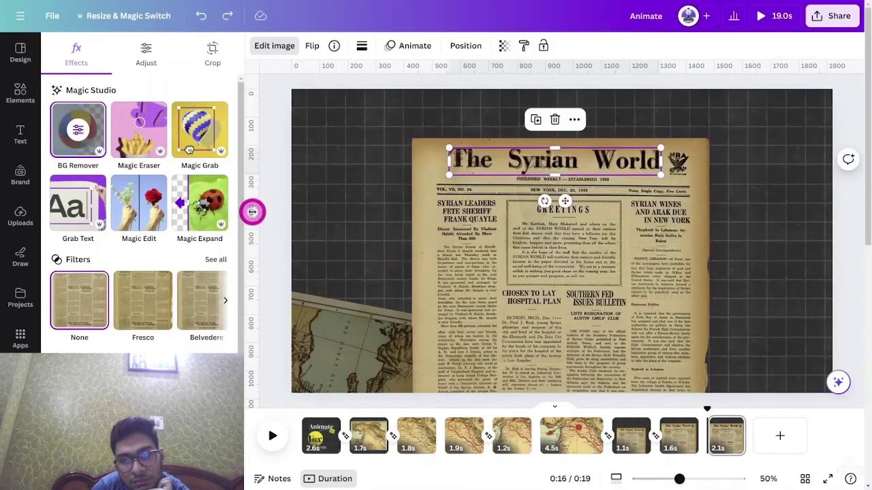
{"action": "left_click", "coordinate": [462, 246]}
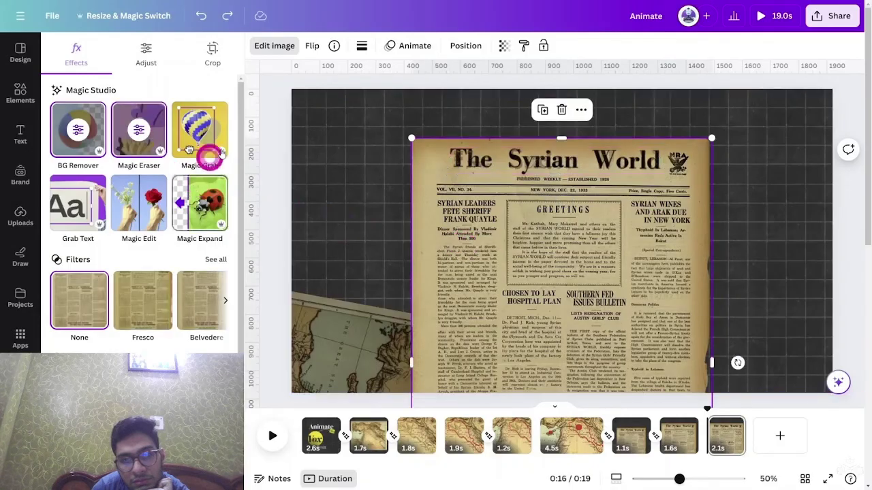
{"action": "left_click", "coordinate": [136, 141]}
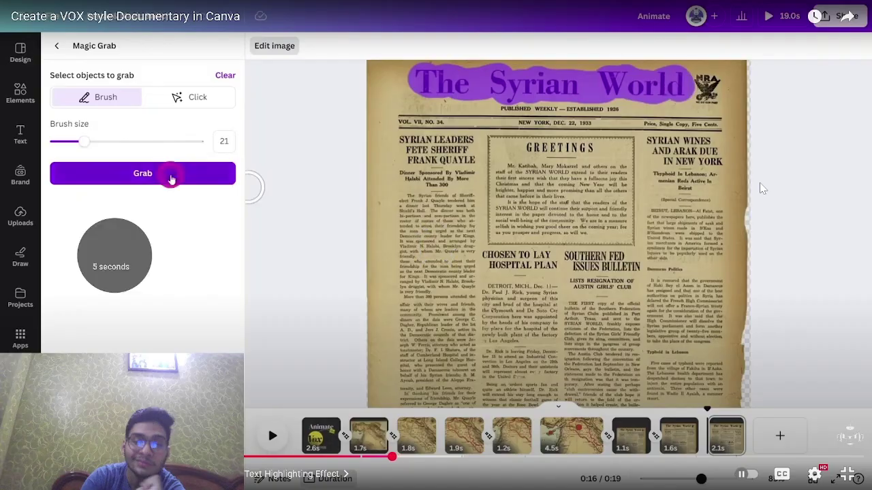
Rewind the YouTube tutorial to the map animations section, pause it and leave full screen
{"action": "key", "text": "Left"}
{"action": "key", "text": "Left"}
{"action": "key", "text": "Left"}
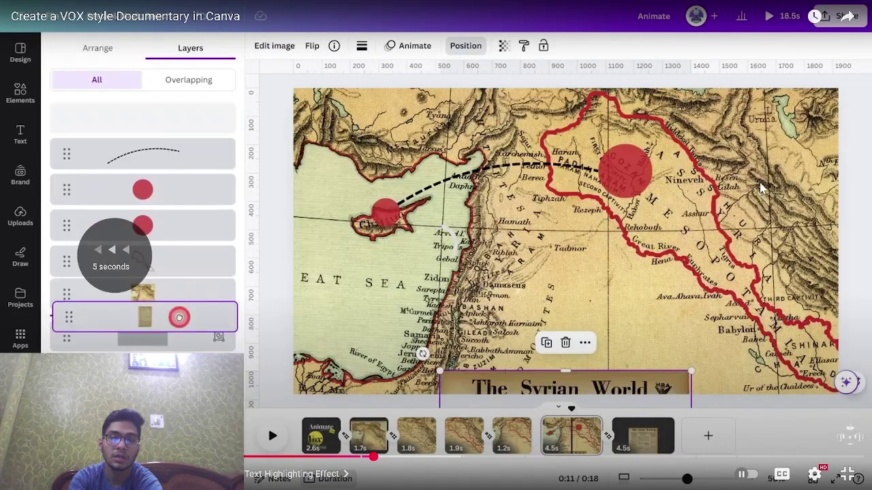
{"action": "key", "text": "Left"}
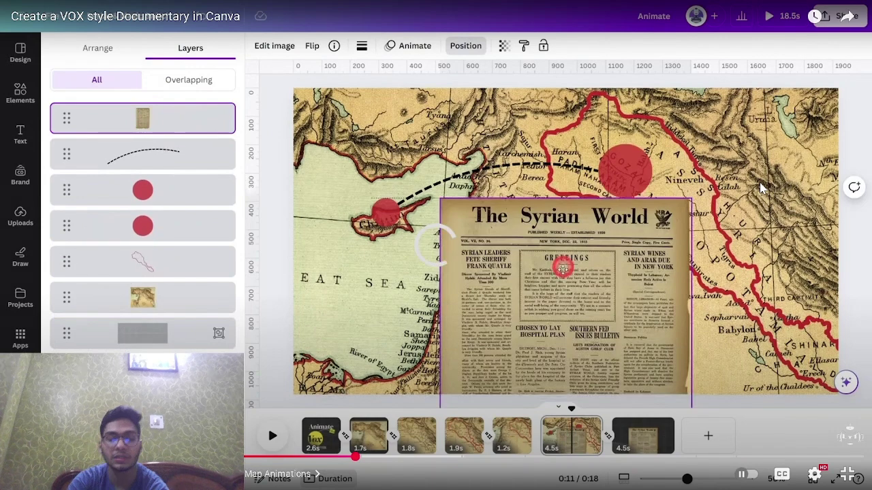
{"action": "key", "text": "space"}
{"action": "key", "text": "Escape"}
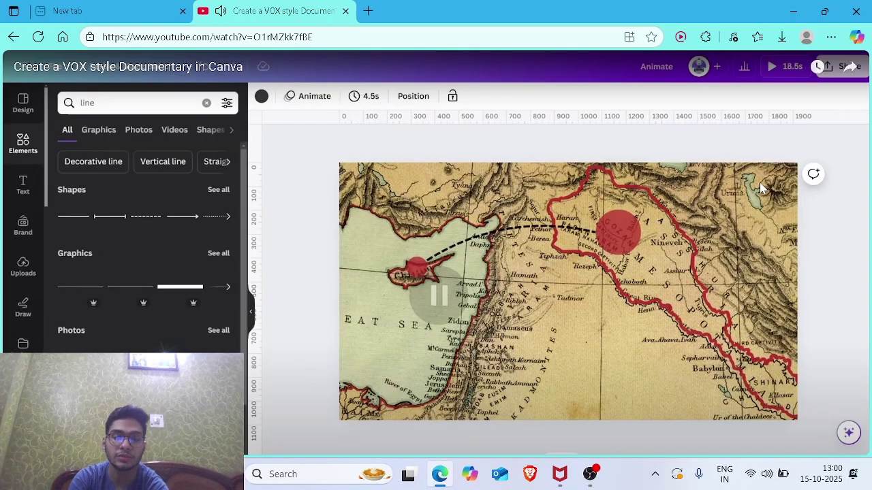
Switch to OBS, minimize it to return to the browser and show the YouTube tutorial in full screen
{"action": "key", "text": "alt+Tab"}
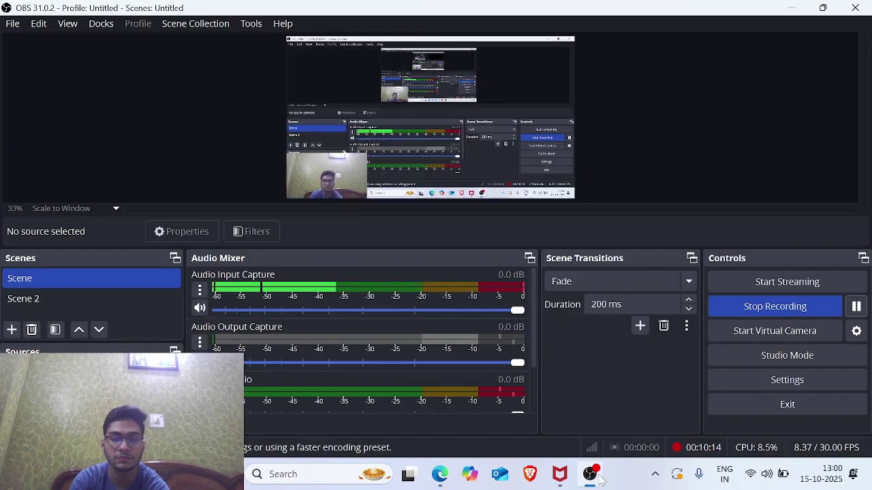
{"action": "left_click", "coordinate": [789, 7]}
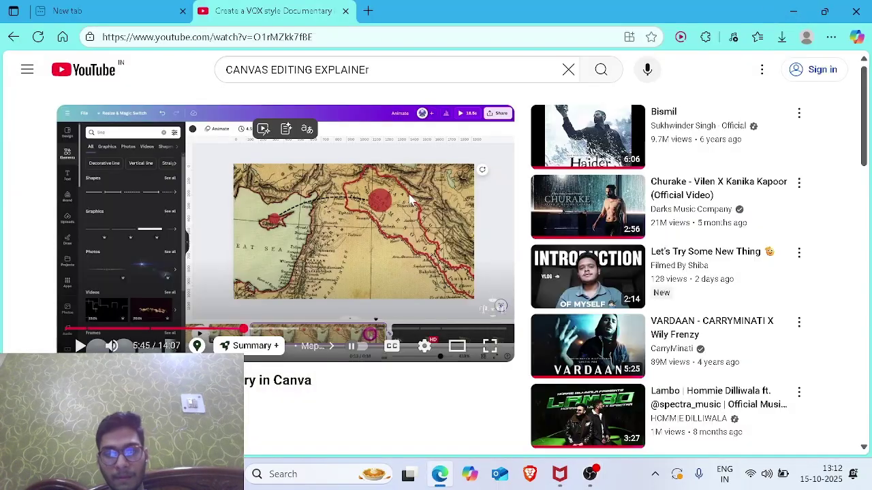
{"action": "left_click", "coordinate": [491, 347]}
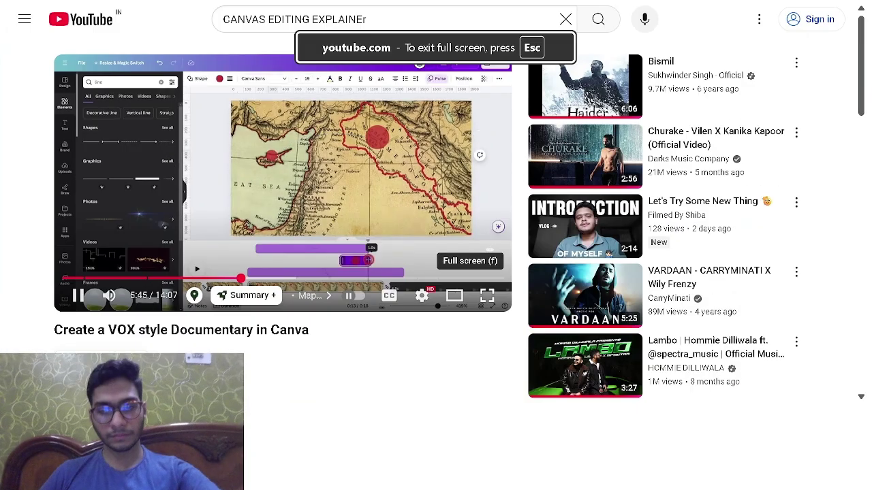
{"action": "left_click", "coordinate": [486, 295]}
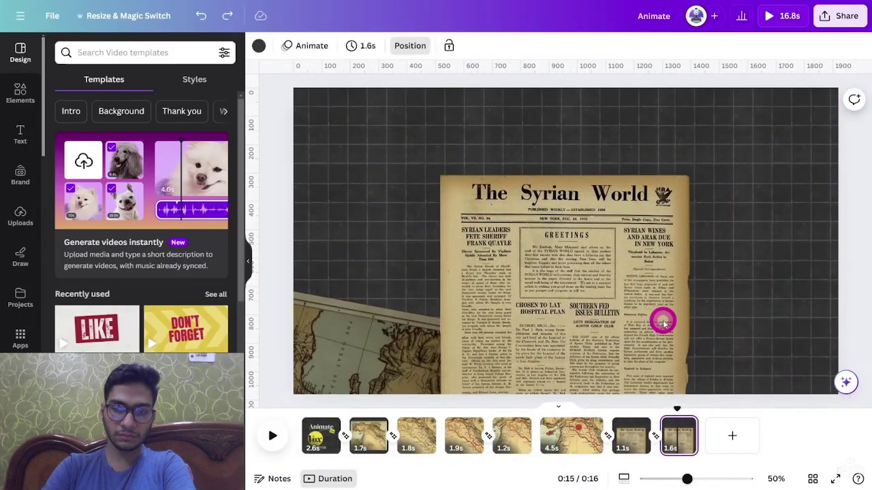
Enlarge the newspaper on the 1.6-second page, preview the sequence and duplicate that page
{"action": "left_click_drag", "start_coordinate": [692, 174], "coordinate": [738, 150]}
{"action": "key", "text": "space"}
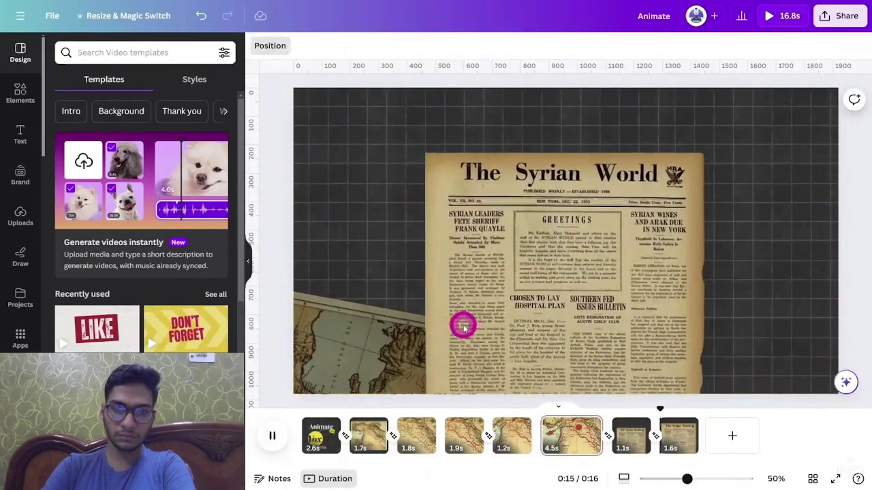
{"action": "left_click", "coordinate": [681, 437]}
{"action": "key", "text": "ctrl+d"}
Open the duplicated page's newspaper in Magic Grab and brush over the headline "The Syrian World"
{"action": "left_click", "coordinate": [575, 160]}
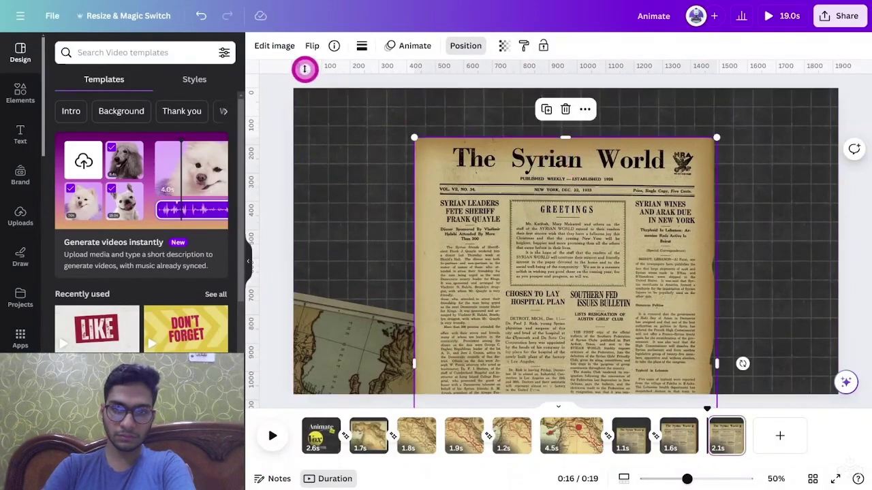
{"action": "left_click", "coordinate": [278, 46]}
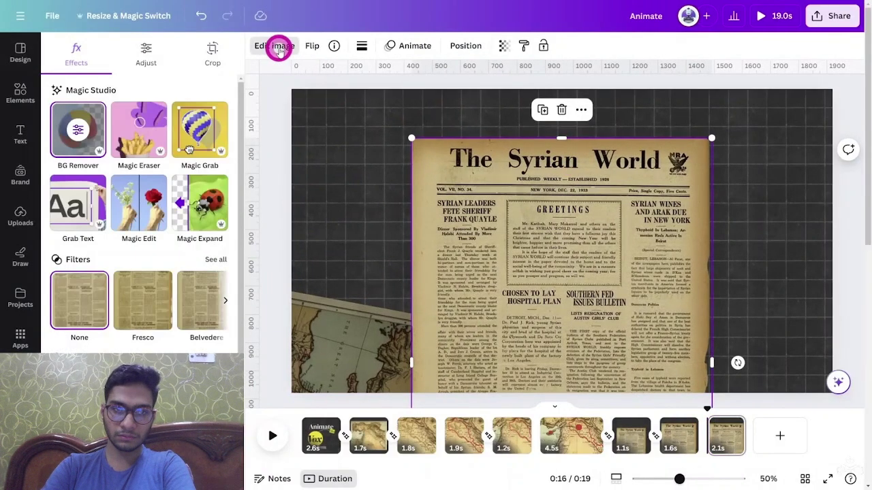
{"action": "left_click", "coordinate": [231, 106]}
{"action": "left_click", "coordinate": [100, 97]}
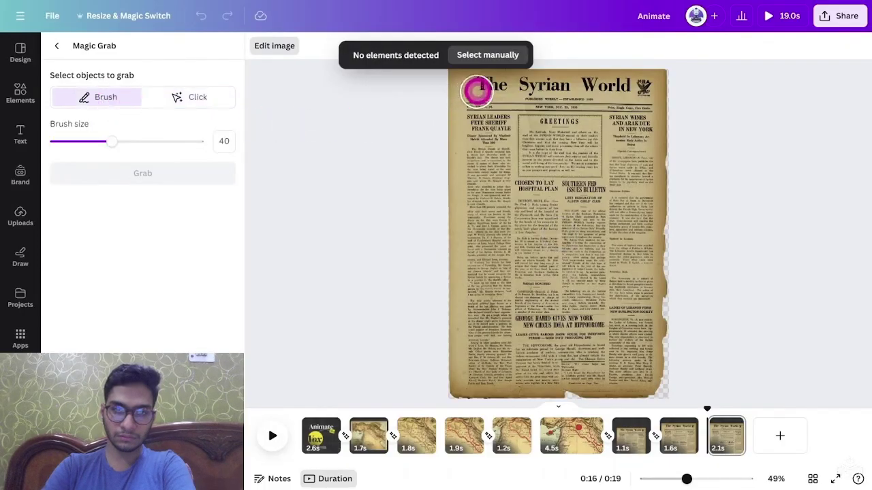
{"action": "scroll", "coordinate": [477, 90], "scroll_direction": "up", "scroll_amount": 5, "text": "ctrl"}
{"action": "left_click_drag", "start_coordinate": [518, 85], "coordinate": [640, 85]}
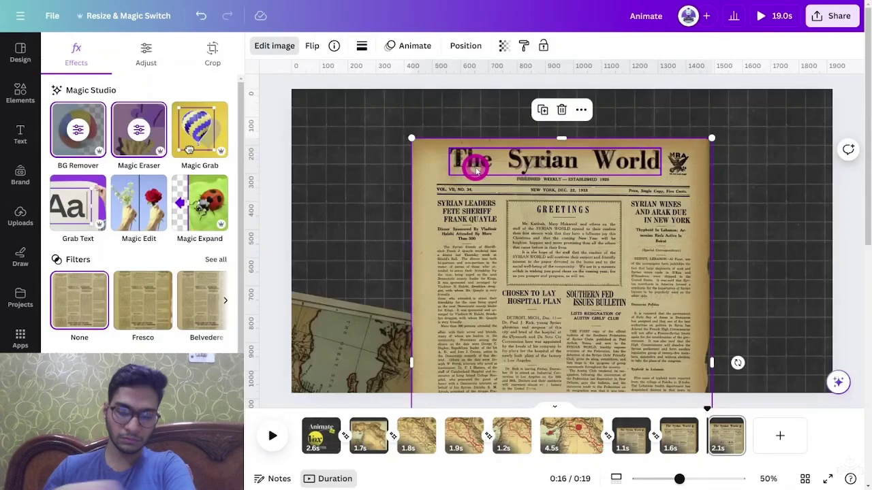
Rewind the YouTube tutorial to rewatch how the headline is erased from the newspaper
{"action": "key", "text": "Left"}
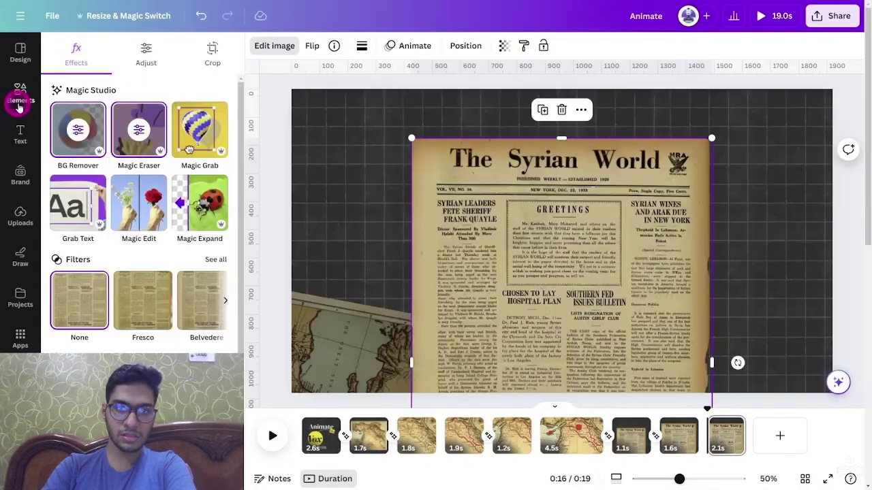
{"action": "key", "text": "Left"}
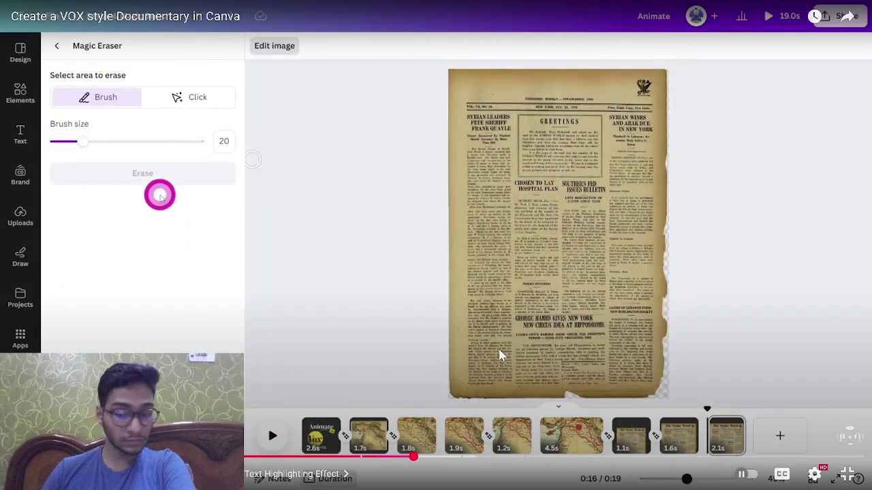
{"action": "key", "text": "Left"}
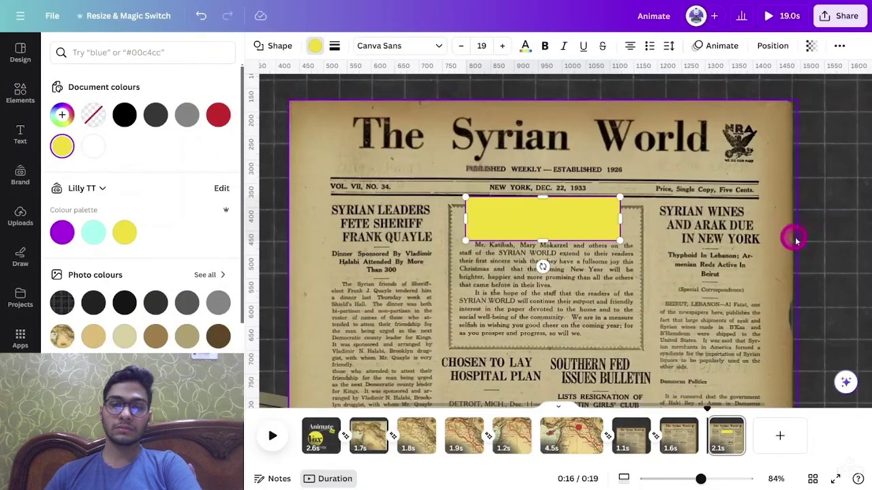
Widen the yellow rectangle to cover the whole newspaper headline and apply the Wipe animation to it
{"action": "left_click_drag", "start_coordinate": [707, 145], "coordinate": [715, 141]}
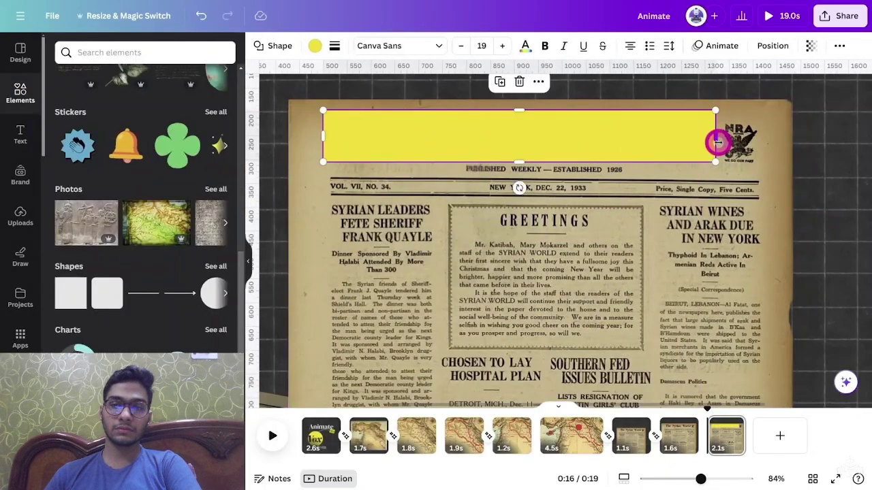
{"action": "left_click", "coordinate": [721, 45]}
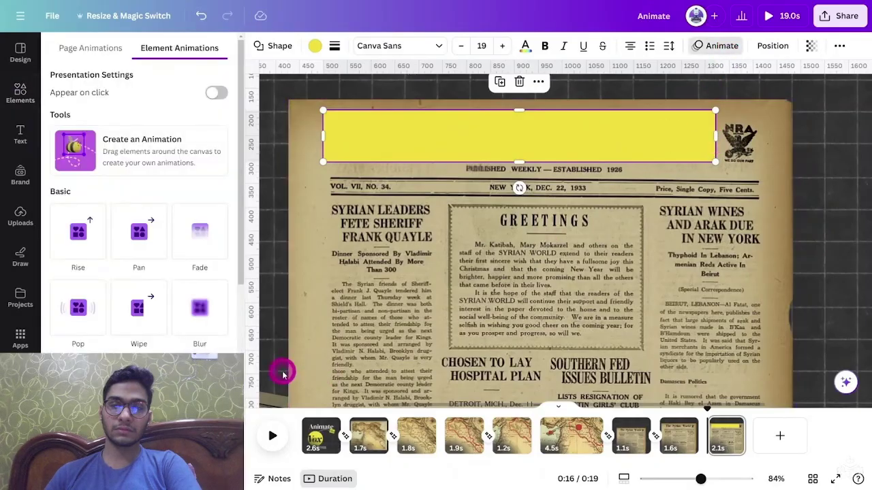
{"action": "left_click", "coordinate": [140, 312]}
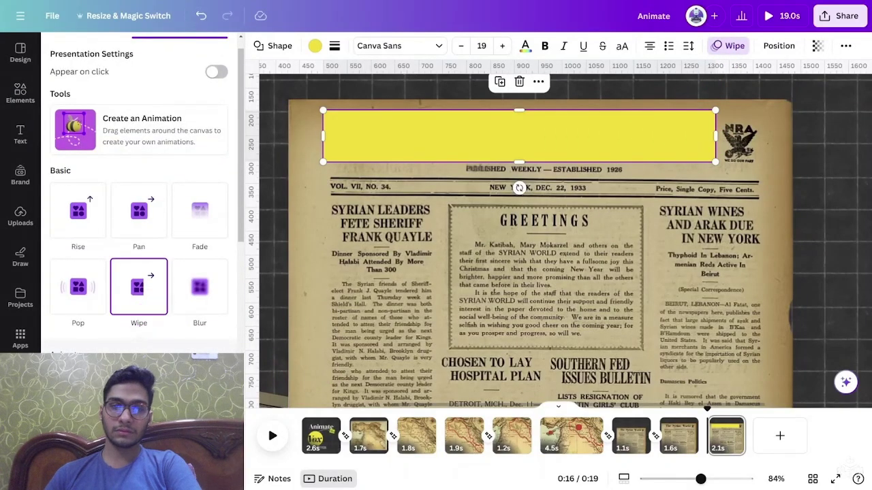
{"action": "left_click", "coordinate": [266, 248]}
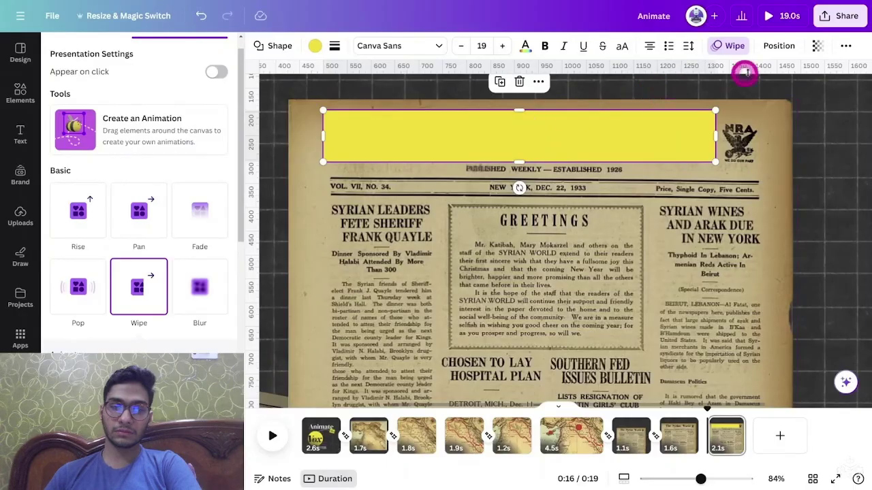
Move the yellow rectangle's layer behind "The Syrian World" headline and duplicate the page
{"action": "left_click", "coordinate": [780, 47]}
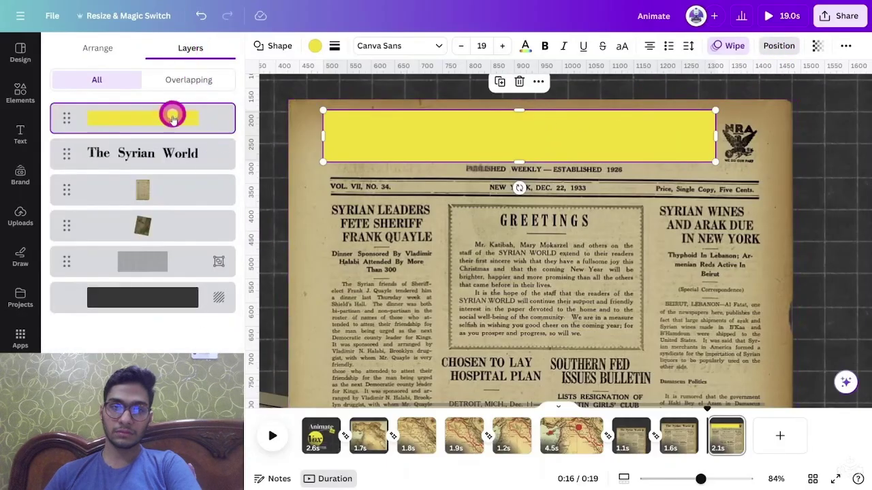
{"action": "left_click_drag", "start_coordinate": [173, 117], "coordinate": [171, 164]}
{"action": "left_click", "coordinate": [726, 443]}
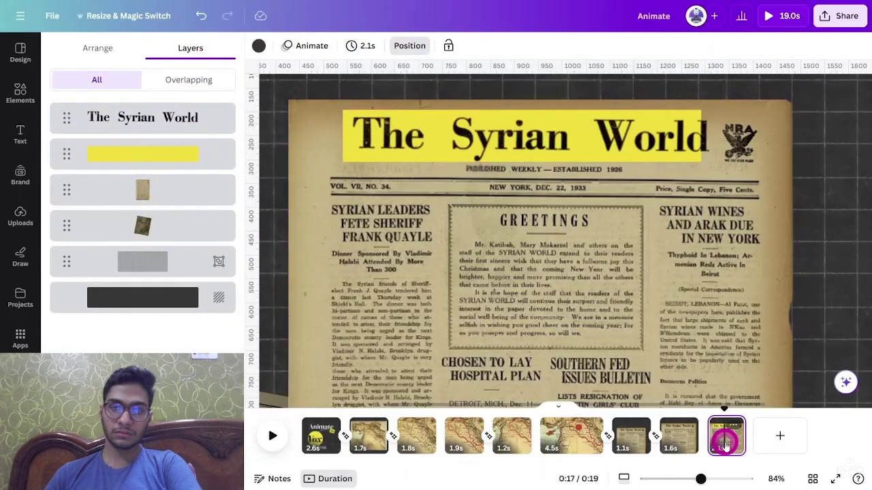
{"action": "key", "text": "ctrl+d"}
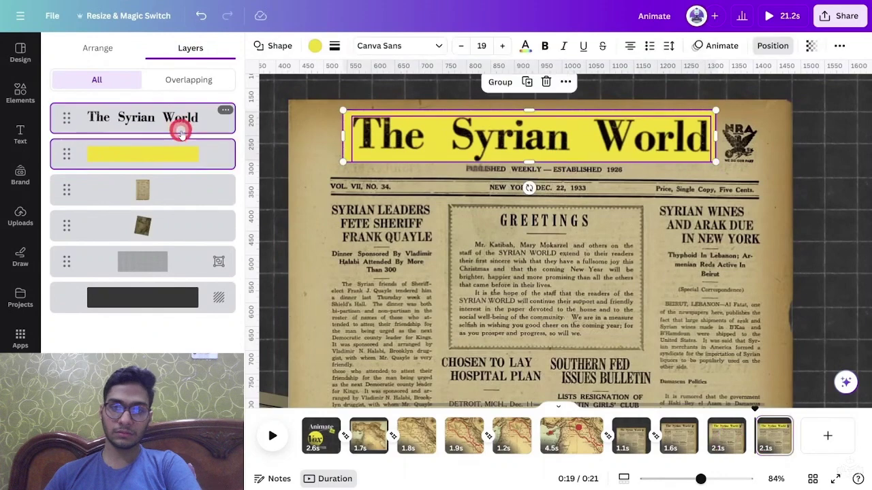
Group the headline, yellow rectangle and newspaper on the duplicated page, select that page and rewind the tutorial
{"action": "left_click", "coordinate": [181, 129]}
{"action": "left_click", "coordinate": [184, 153], "text": "shift"}
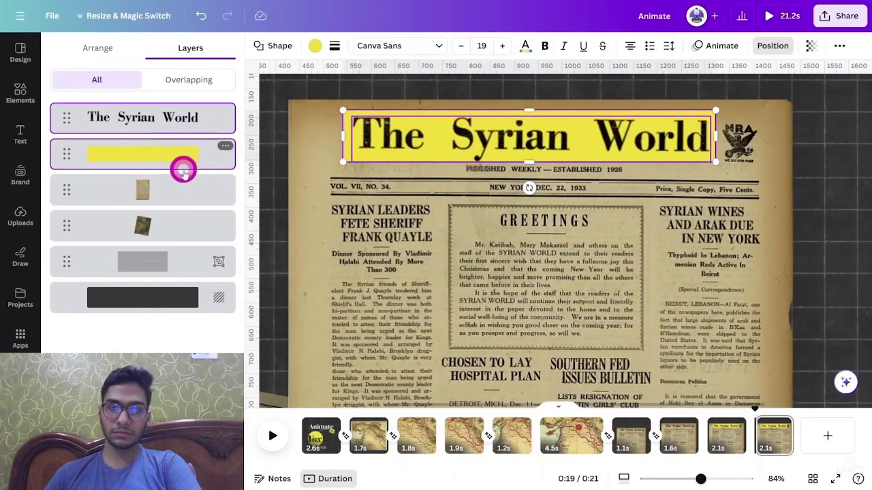
{"action": "left_click", "coordinate": [183, 190], "text": "shift"}
{"action": "right_click", "coordinate": [182, 191]}
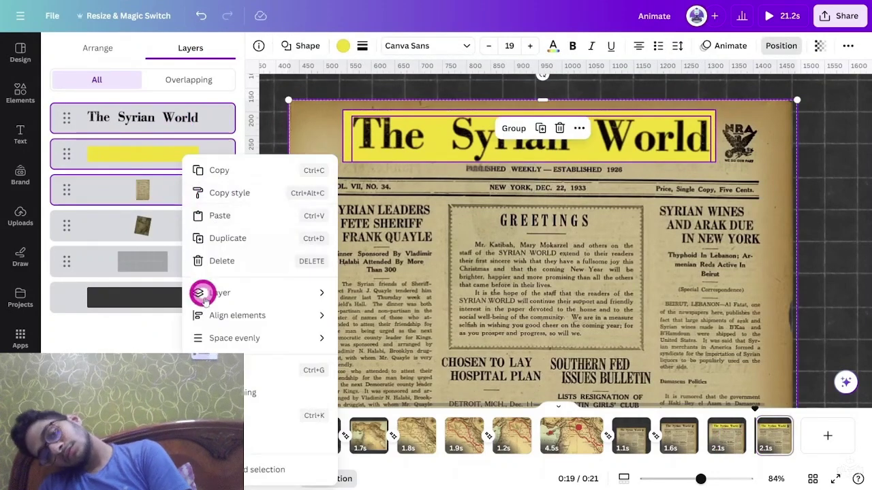
{"action": "left_click", "coordinate": [235, 370]}
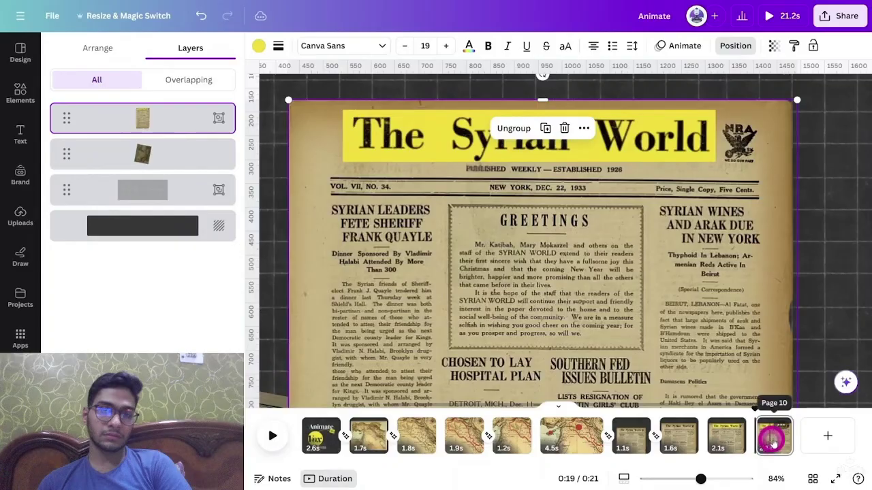
{"action": "left_click", "coordinate": [774, 440]}
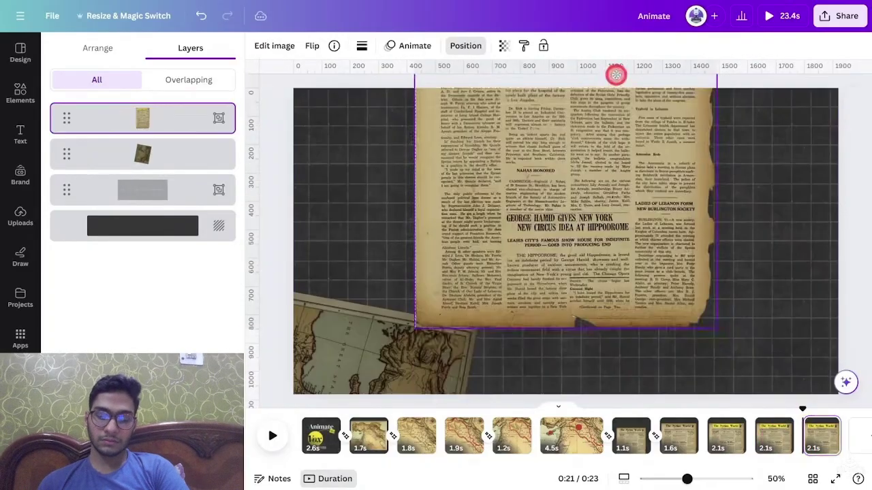
{"action": "key", "text": "Left"}
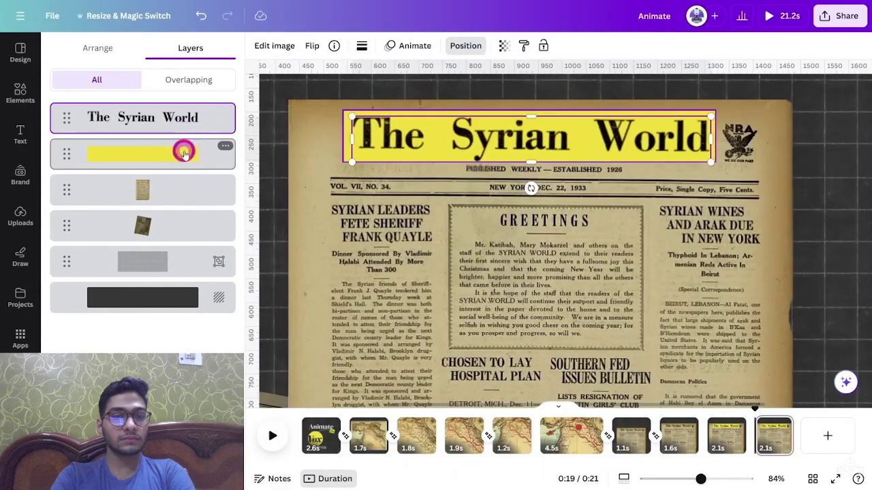
Add the newspaper to the selected headline and yellow rectangle, group all three and duplicate the page
{"action": "left_click", "coordinate": [183, 190], "text": "shift"}
{"action": "right_click", "coordinate": [183, 193]}
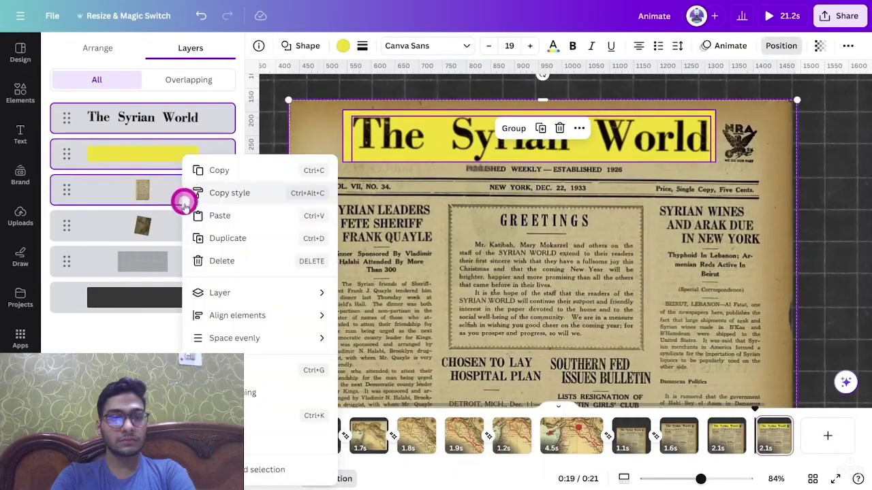
{"action": "left_click", "coordinate": [272, 369]}
{"action": "left_click", "coordinate": [764, 444]}
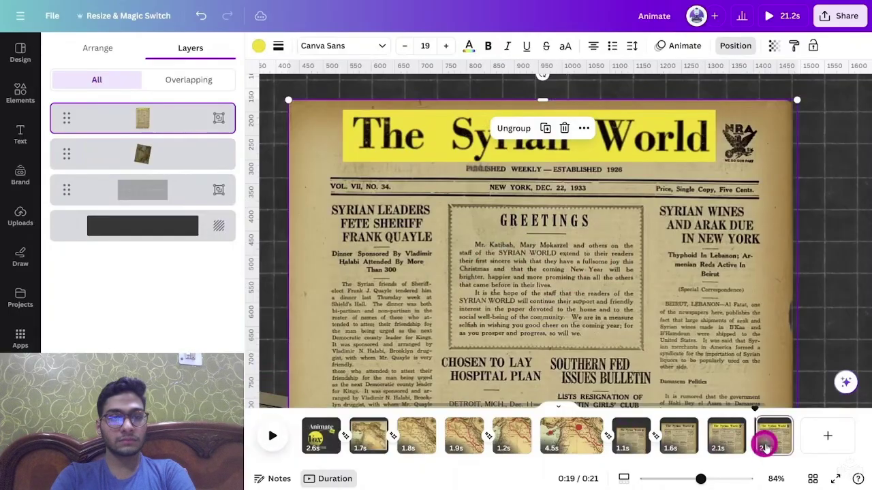
{"action": "key", "text": "ctrl+d"}
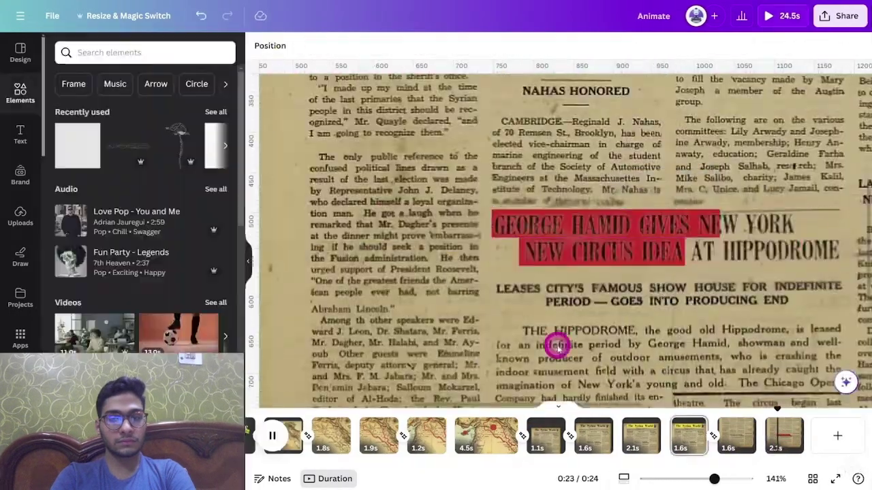
Duplicate the last page, which has the red-highlighted "George Hamid Gives New York New Circus Idea at Hippodrome" headline
{"action": "left_click", "coordinate": [785, 439]}
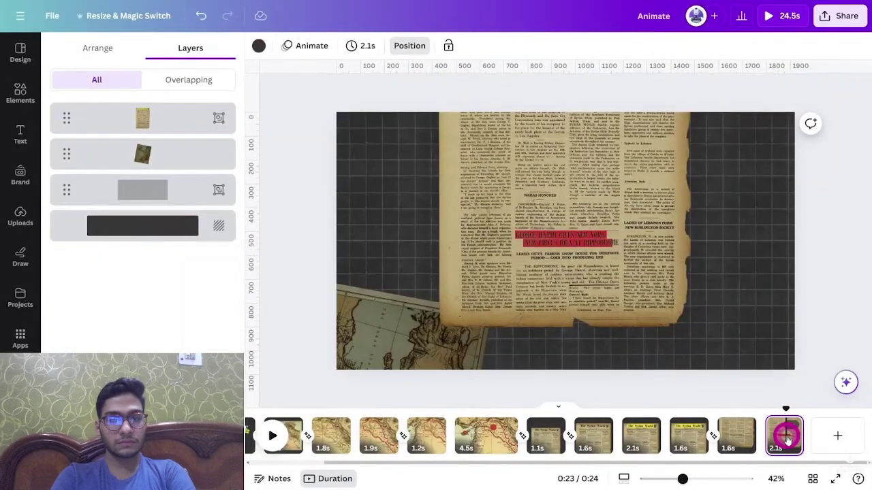
{"action": "key", "text": "ctrl+d"}
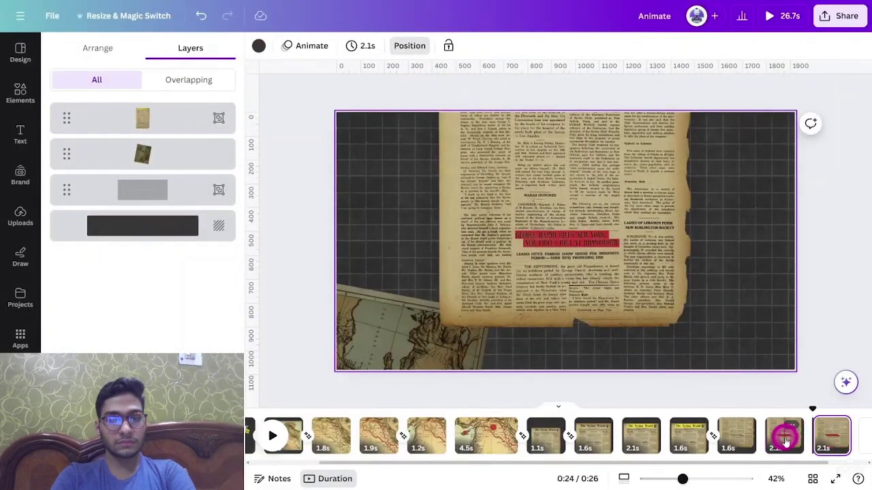
Rotate and move the newspaper group into the page's lower-right corner and set the newspaper image's brightness to -100
{"action": "scroll", "coordinate": [756, 393], "scroll_direction": "down", "scroll_amount": 3}
{"action": "left_click", "coordinate": [622, 267]}
{"action": "left_click_drag", "start_coordinate": [679, 170], "coordinate": [718, 310]}
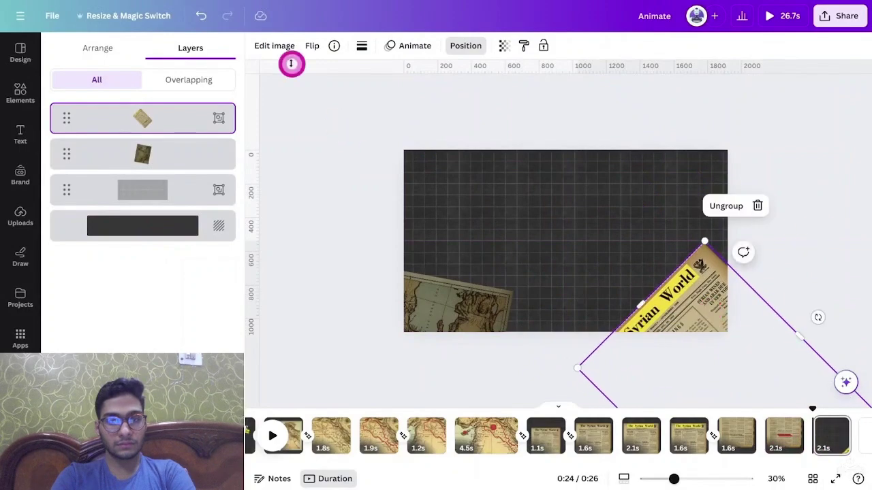
{"action": "left_click", "coordinate": [274, 45]}
{"action": "left_click", "coordinate": [146, 53]}
{"action": "left_click_drag", "start_coordinate": [123, 330], "coordinate": [31, 329]}
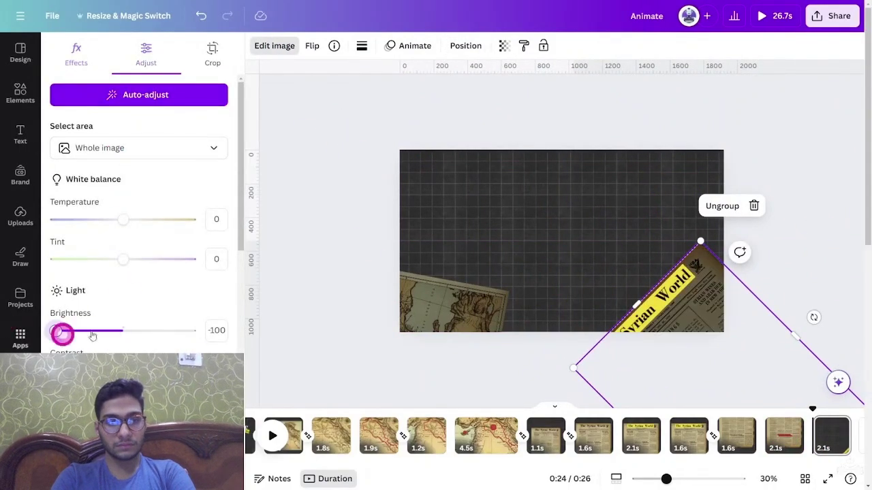
Set the transparency of the yellow highlight behind "The Syrian World" headline to 15
{"action": "left_click", "coordinate": [684, 277]}
{"action": "scroll", "coordinate": [671, 278], "scroll_direction": "up", "scroll_amount": 5}
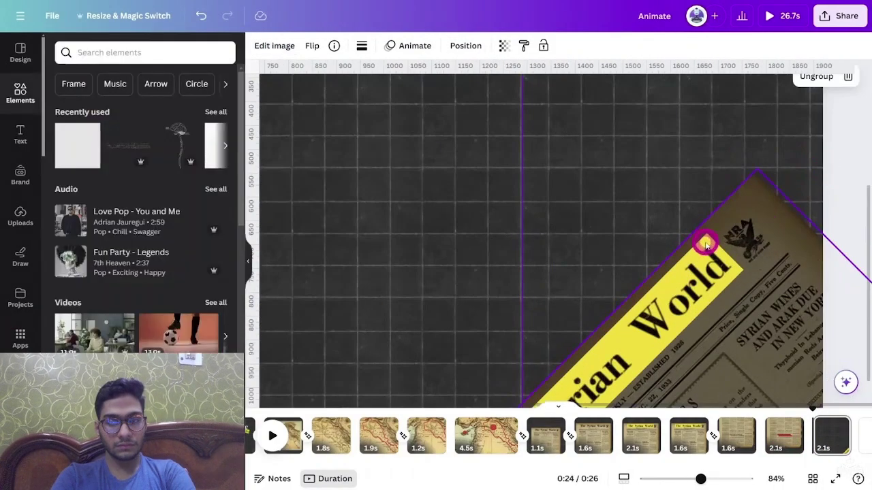
{"action": "left_click", "coordinate": [706, 245]}
{"action": "left_click", "coordinate": [817, 45]}
{"action": "left_click_drag", "start_coordinate": [763, 97], "coordinate": [724, 98]}
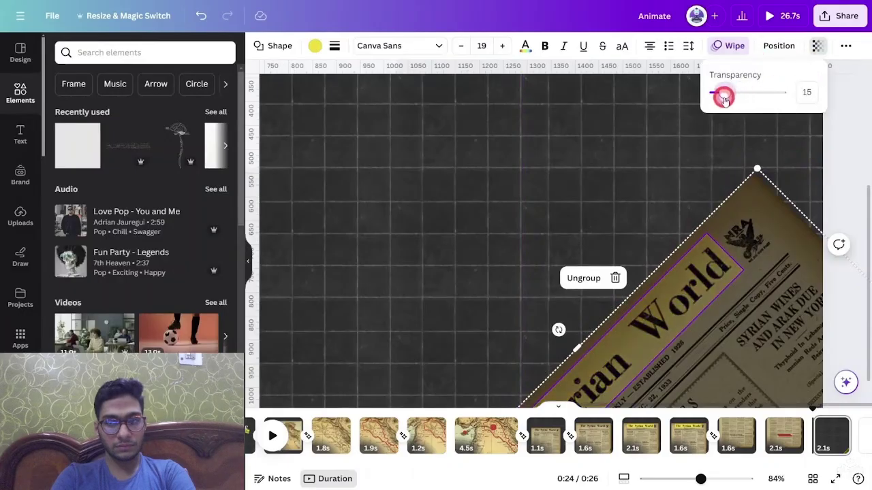
{"action": "left_click", "coordinate": [661, 187]}
{"action": "scroll", "coordinate": [660, 188], "scroll_direction": "down", "scroll_amount": 5}
{"action": "left_click", "coordinate": [817, 286]}
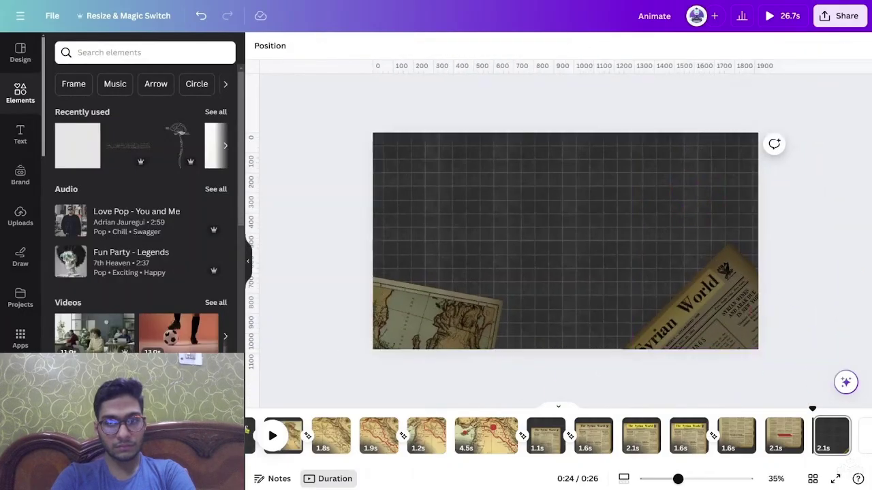
Search the elements for "OLD TREASURE MAP" and add the blank torn parchment image to the page
{"action": "left_click", "coordinate": [136, 53]}
{"action": "type", "text": "OLD TREASURE "}
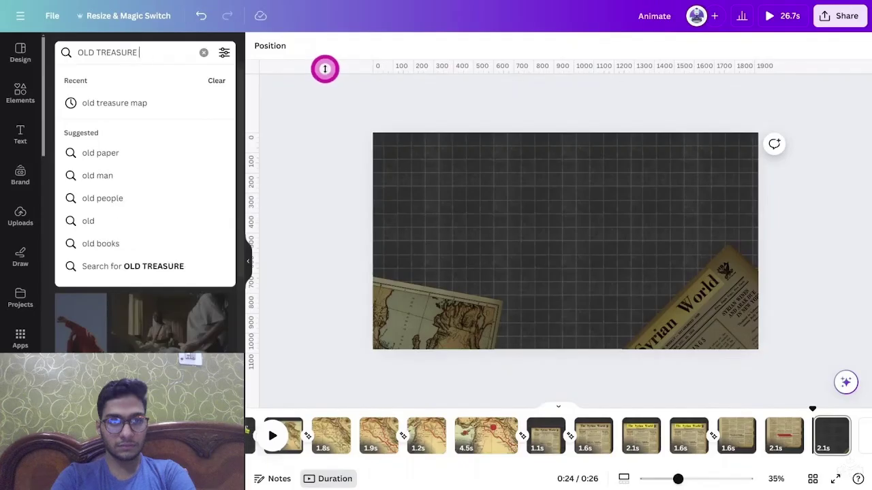
{"action": "type", "text": "MAP"}
{"action": "key", "text": "Return"}
{"action": "left_click", "coordinate": [111, 132]}
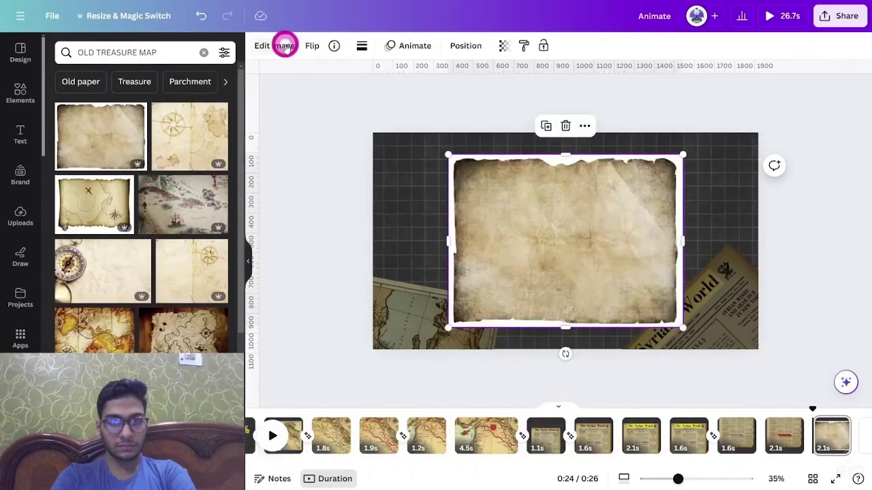
Remove the parchment image's background and give it a Rise animation on enter
{"action": "left_click", "coordinate": [285, 45]}
{"action": "left_click", "coordinate": [76, 131]}
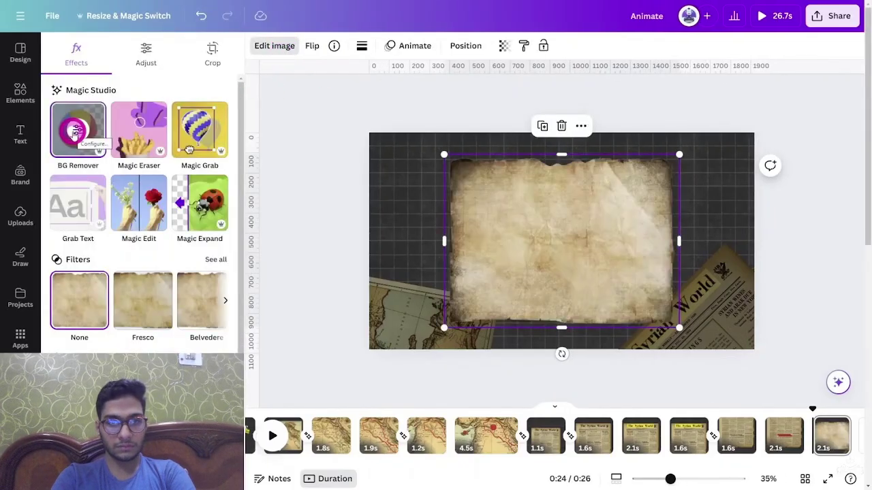
{"action": "left_click", "coordinate": [407, 45]}
{"action": "left_click", "coordinate": [78, 229]}
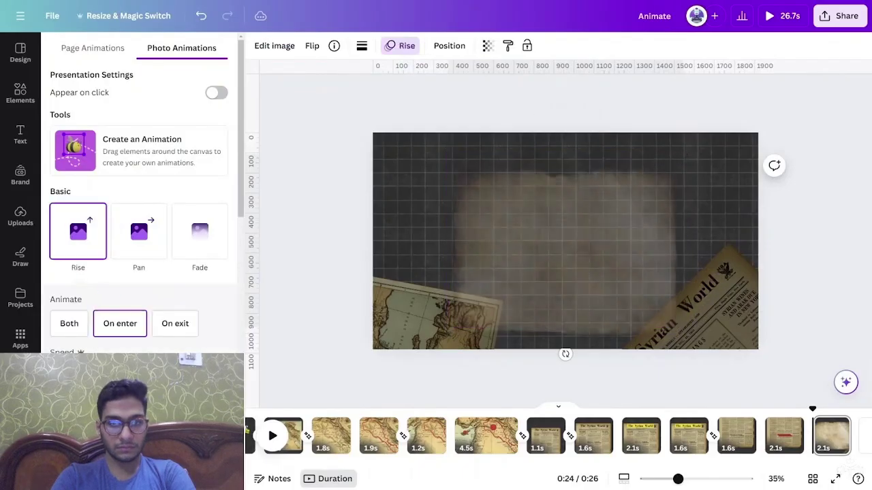
Add a heading on the parchment reading "Population Growth" in Times New Roman
{"action": "left_click", "coordinate": [21, 133]}
{"action": "left_click", "coordinate": [84, 179]}
{"action": "left_click", "coordinate": [296, 46]}
{"action": "left_click", "coordinate": [166, 82]}
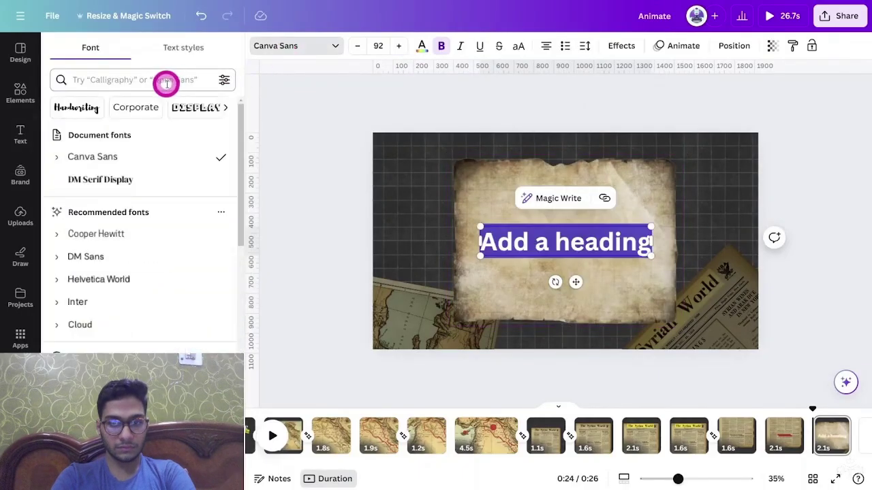
{"action": "type", "text": "TIME"}
{"action": "left_click", "coordinate": [105, 134]}
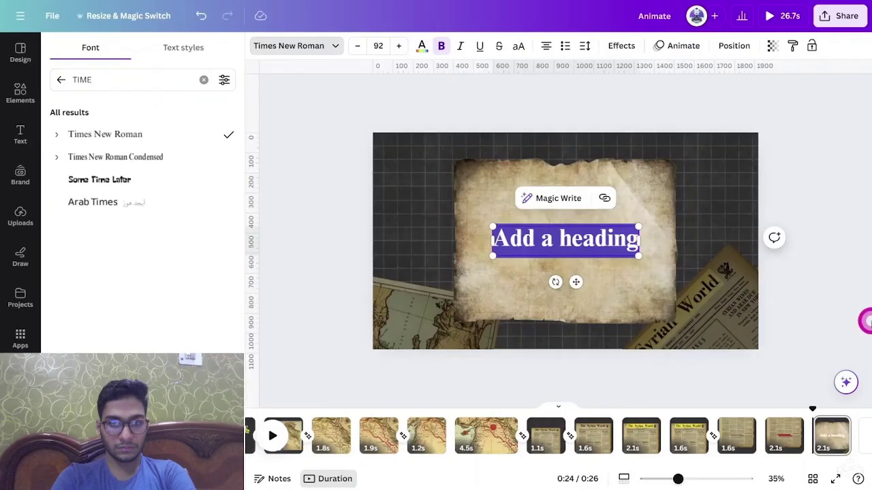
{"action": "type", "text": "Population Growth"}
Apply the Typewriter animation to the heading and place it as dark text at size 58.3 near the parchment's upper edge
{"action": "left_click", "coordinate": [683, 46]}
{"action": "scroll", "coordinate": [136, 238], "scroll_direction": "down", "scroll_amount": 5}
{"action": "left_click", "coordinate": [86, 300]}
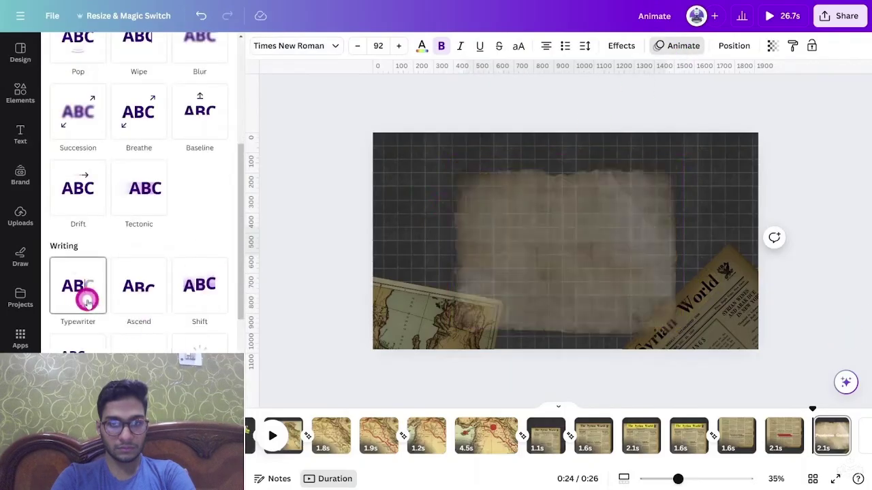
{"action": "left_click", "coordinate": [627, 243]}
{"action": "left_click_drag", "start_coordinate": [626, 243], "coordinate": [592, 182]}
Insert a single-series line chart from the Charts app and fit it on the parchment below the heading
{"action": "left_click", "coordinate": [16, 335]}
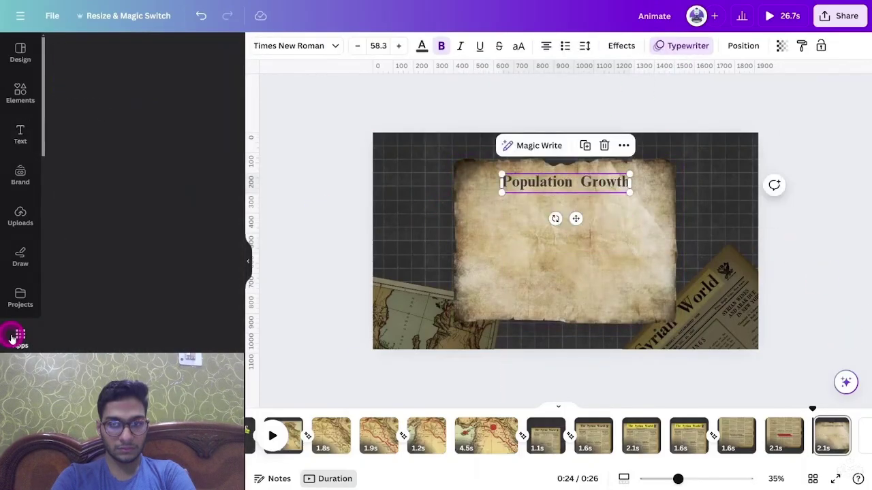
{"action": "type", "text": "charts"}
{"action": "key", "text": "Return"}
{"action": "left_click", "coordinate": [71, 89]}
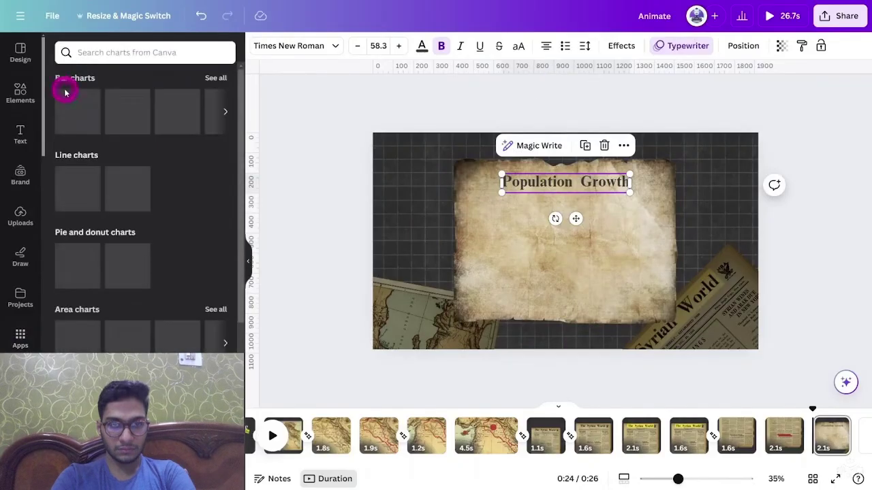
{"action": "left_click", "coordinate": [74, 193]}
{"action": "left_click_drag", "start_coordinate": [648, 243], "coordinate": [668, 255]}
Style the line chart in dark grey with round point markers and bold Times New Roman labels
{"action": "left_click", "coordinate": [293, 45]}
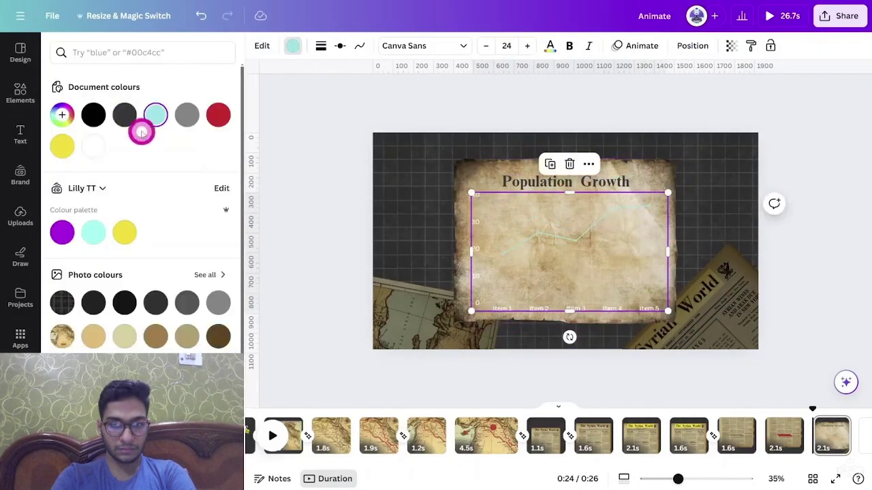
{"action": "left_click", "coordinate": [124, 115]}
{"action": "left_click", "coordinate": [339, 46]}
{"action": "left_click", "coordinate": [350, 79]}
{"action": "left_click", "coordinate": [353, 96]}
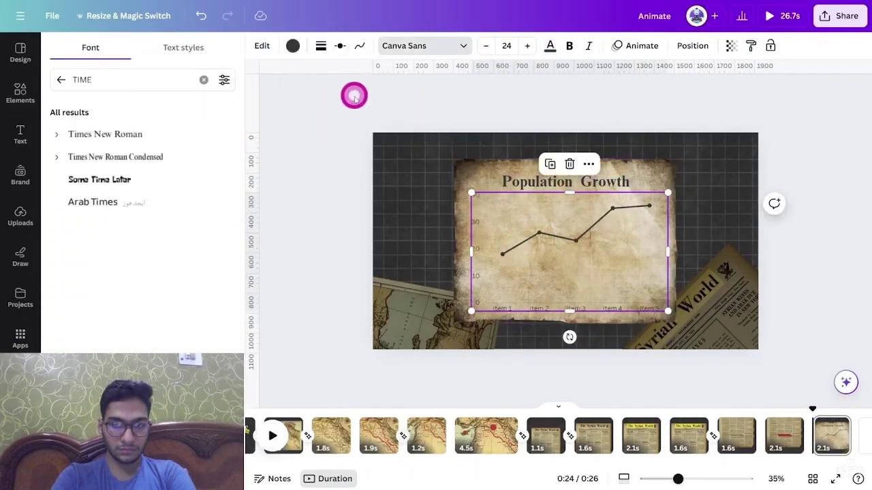
{"action": "left_click", "coordinate": [141, 134]}
{"action": "left_click", "coordinate": [465, 215]}
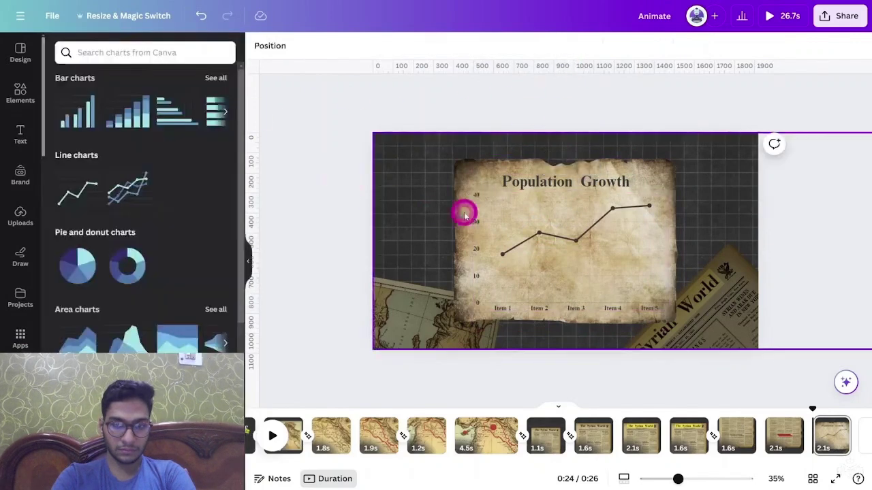
Relabel the five chart items as 1960, 1970, 1980, 1990 and 2000
{"action": "left_click", "coordinate": [558, 284]}
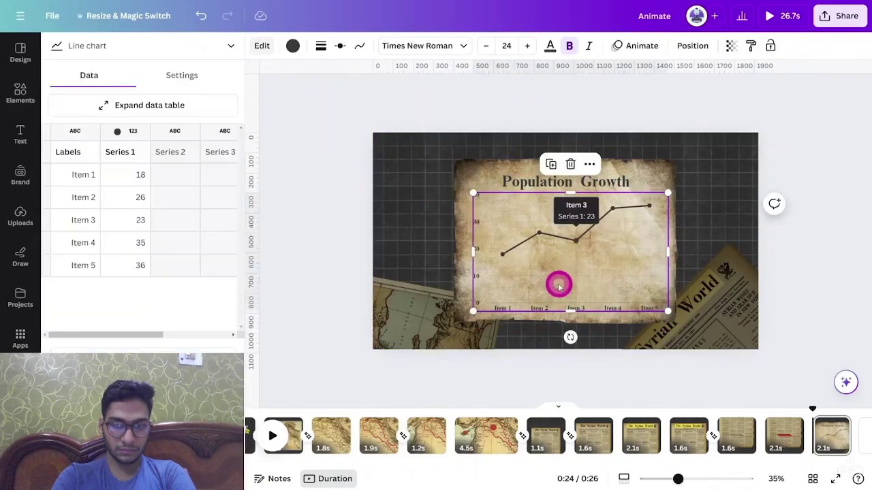
{"action": "left_click", "coordinate": [74, 198]}
{"action": "type", "text": "1970"}
{"action": "left_click", "coordinate": [78, 218]}
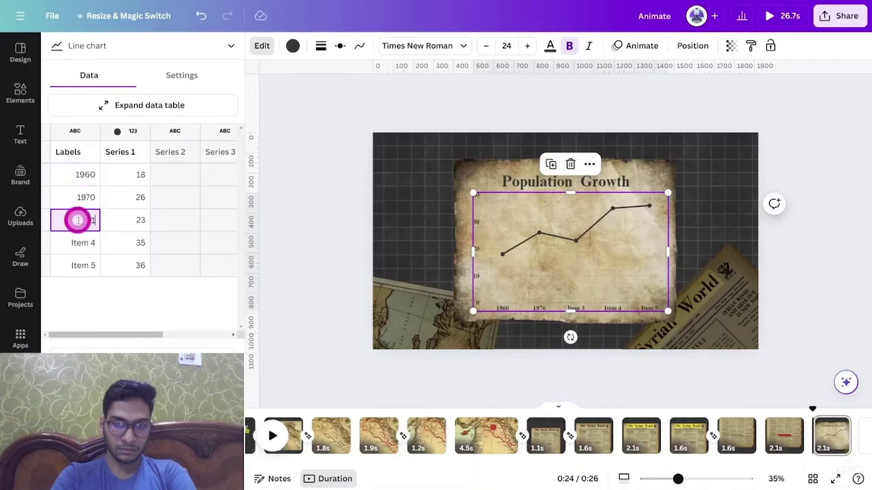
{"action": "type", "text": "1980"}
{"action": "left_click", "coordinate": [84, 243]}
{"action": "type", "text": "1990"}
{"action": "left_click", "coordinate": [78, 265]}
{"action": "type", "text": "2000"}
{"action": "left_click", "coordinate": [334, 245]}
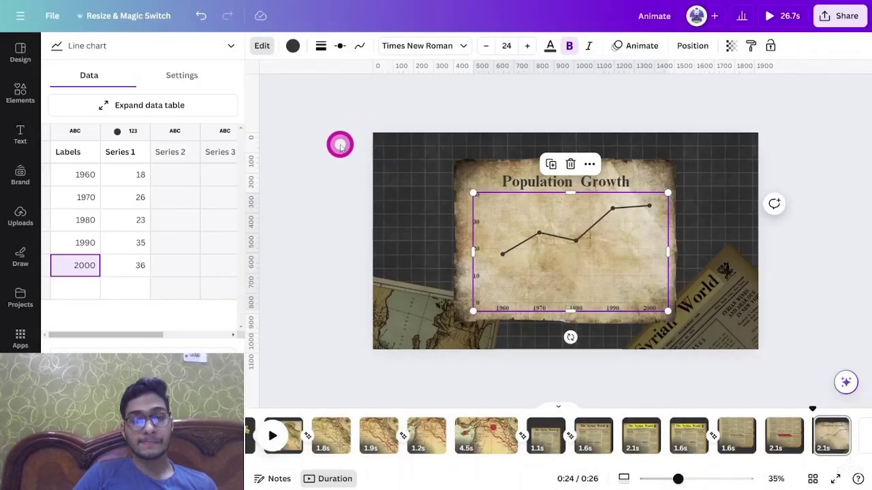
Set the chart page's duration to 4.5 seconds and show the element timing for the parchment
{"action": "left_click", "coordinate": [340, 145]}
{"action": "left_click_drag", "start_coordinate": [817, 435], "coordinate": [749, 413]}
{"action": "right_click", "coordinate": [667, 177]}
{"action": "left_click", "coordinate": [715, 325]}
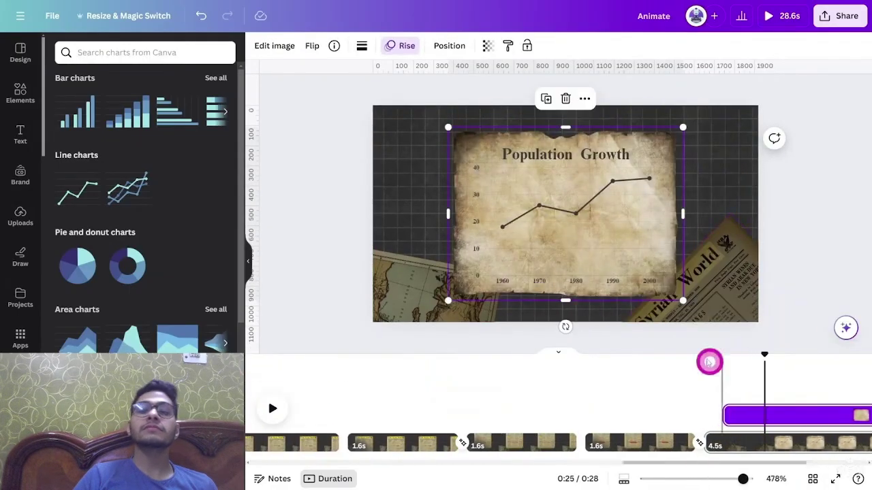
Play the video from the red-highlighted newspaper page into the chart page
{"action": "left_click", "coordinate": [720, 393]}
{"action": "left_click", "coordinate": [680, 399]}
{"action": "key", "text": "space"}
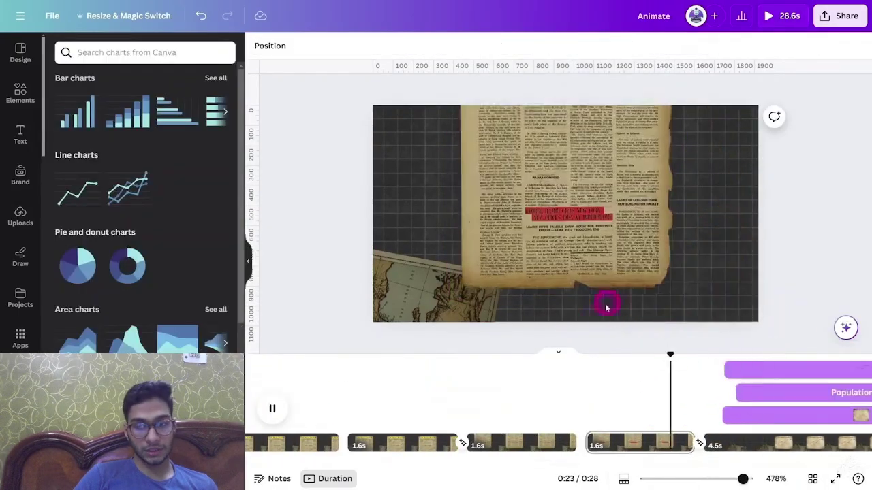
On the 5.0-second copy of the chart page, rotate the parchment, heading and chart together and move them into the upper-right corner
{"action": "left_click", "coordinate": [559, 476]}
{"action": "left_click", "coordinate": [748, 443]}
{"action": "left_click", "coordinate": [600, 184]}
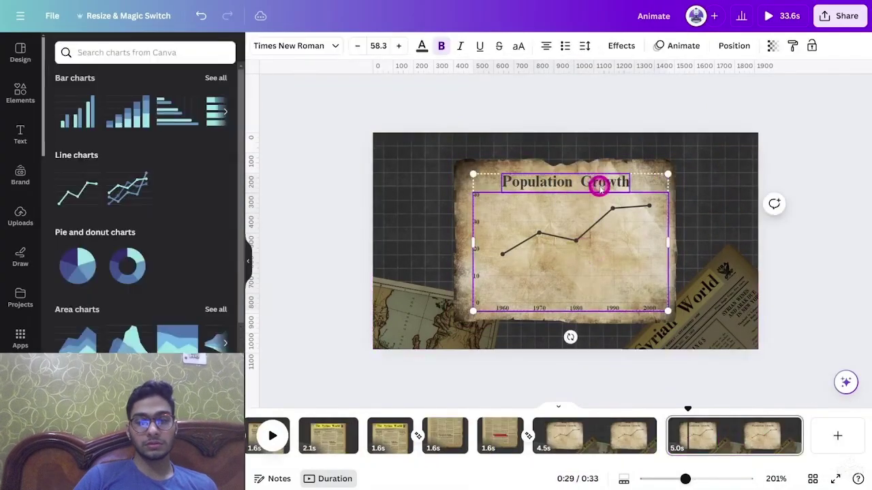
{"action": "left_click_drag", "start_coordinate": [566, 354], "coordinate": [765, 141]}
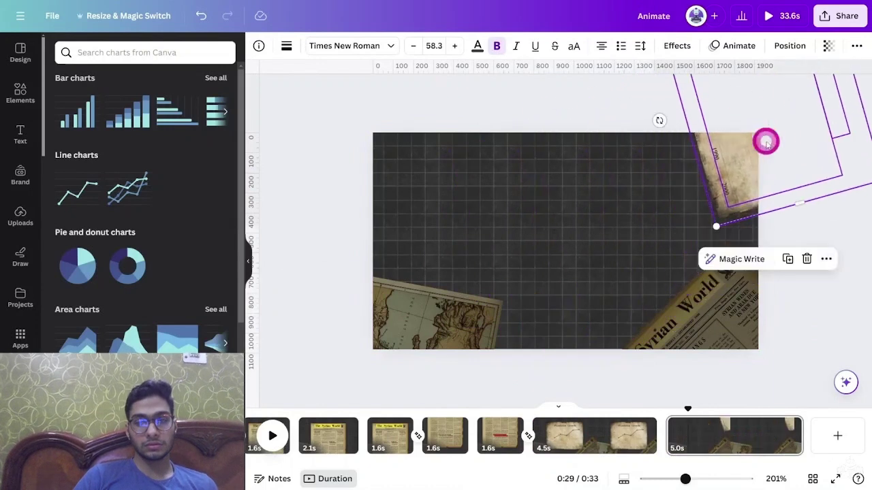
{"action": "left_click", "coordinate": [501, 189]}
{"action": "left_click", "coordinate": [274, 46]}
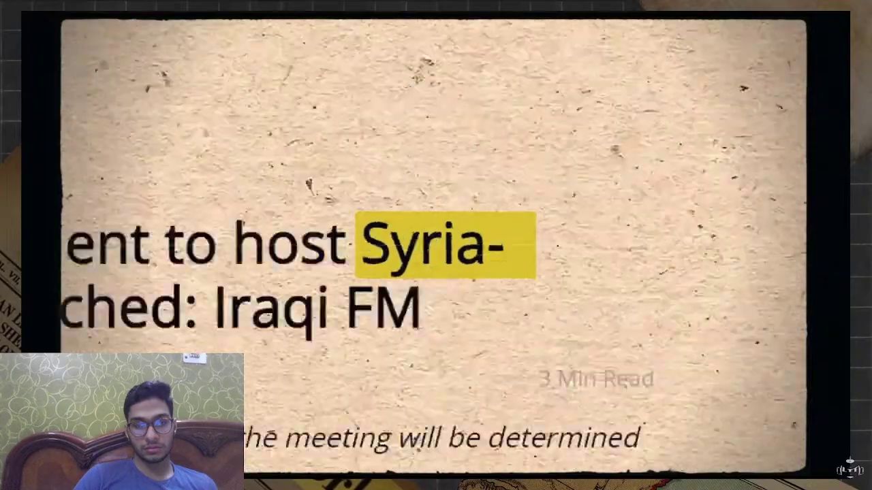
Create a blank video design and fill its page with the speckled beige 13-second video found under "OLD PAPER TEXTURE"
{"action": "left_click", "coordinate": [788, 20]}
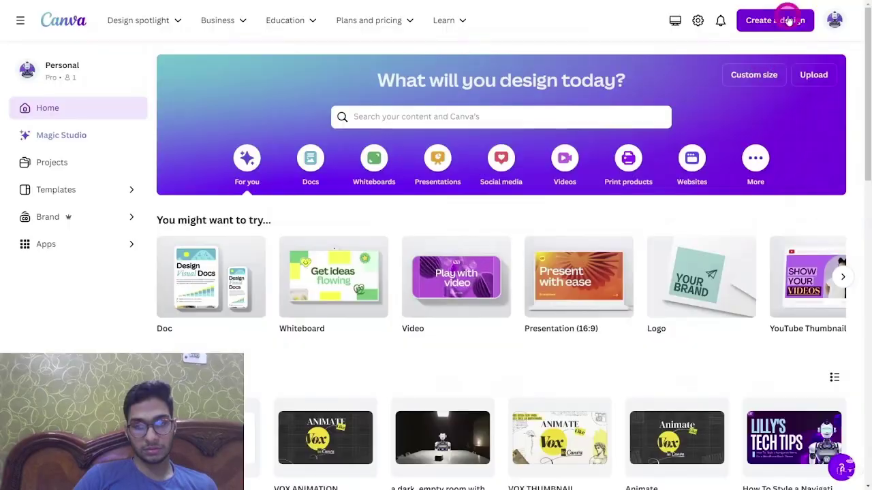
{"action": "left_click", "coordinate": [664, 139]}
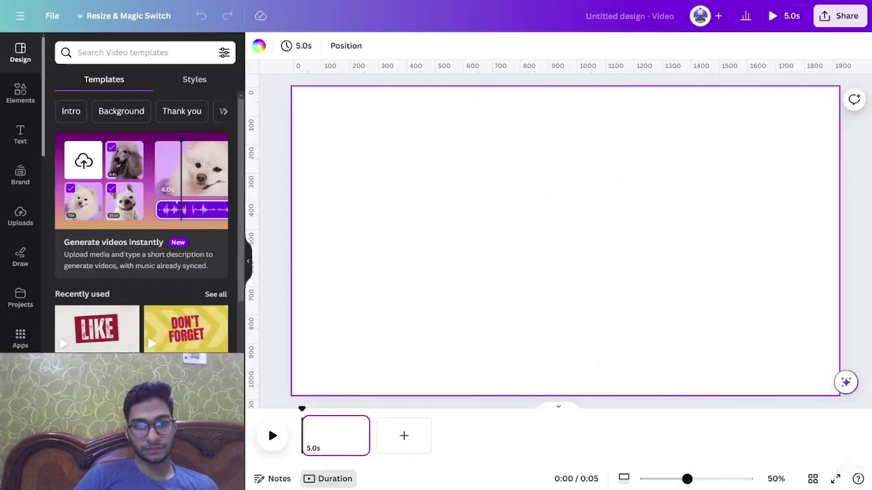
{"action": "left_click", "coordinate": [103, 41]}
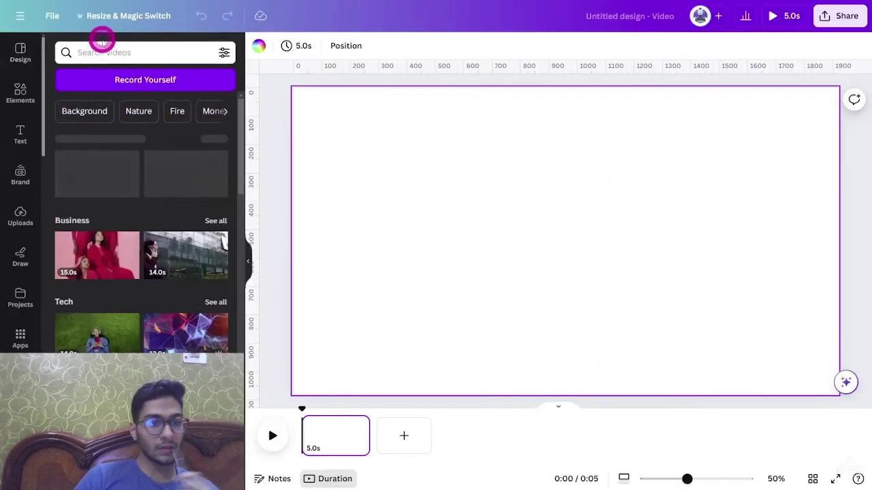
{"action": "type", "text": "OLD PAPER"}
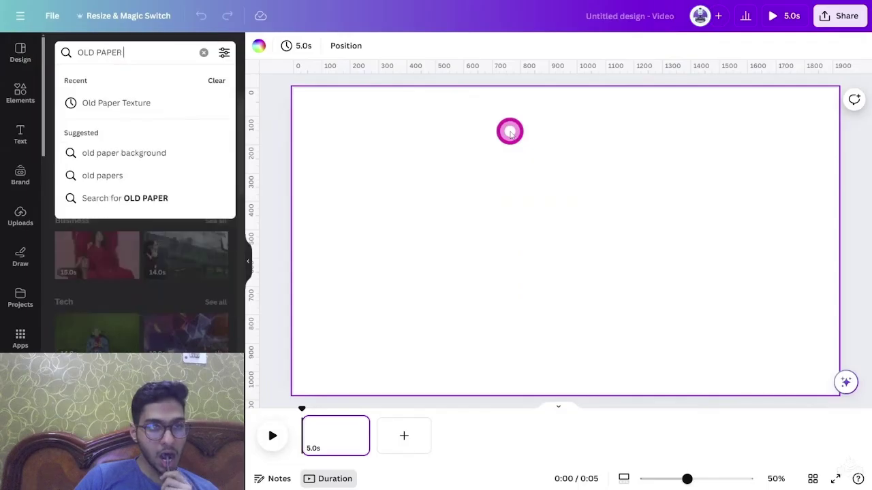
{"action": "type", "text": " TEXTURE"}
{"action": "key", "text": "Return"}
{"action": "left_click_drag", "start_coordinate": [93, 132], "coordinate": [294, 168]}
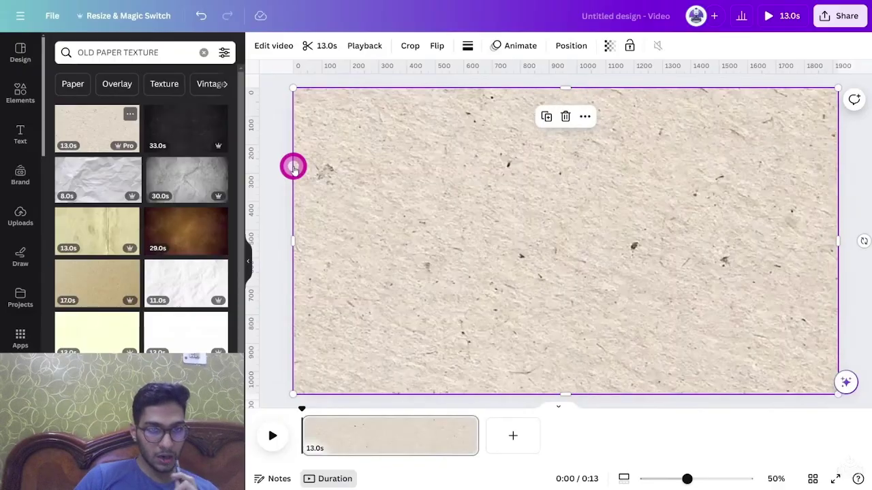
{"action": "key", "text": "Escape"}
Look through the uploaded images of Syria news headlines
{"action": "left_click", "coordinate": [19, 223]}
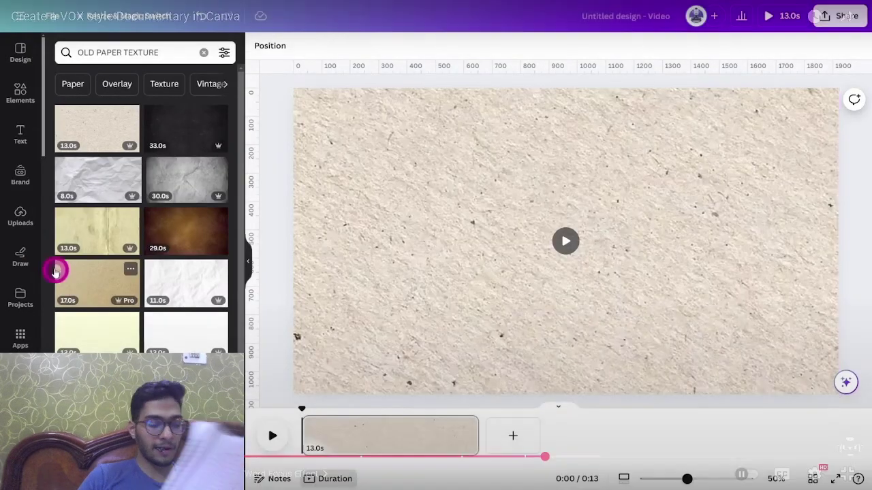
{"action": "left_click", "coordinate": [19, 220]}
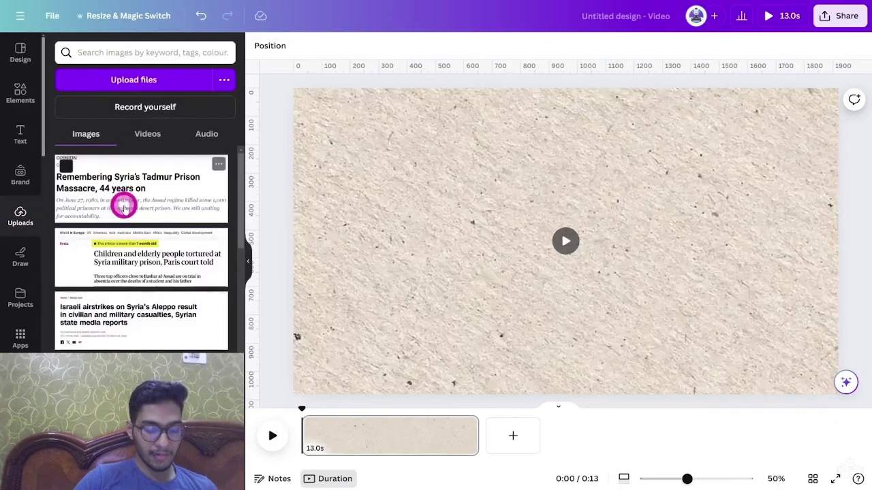
{"action": "scroll", "coordinate": [123, 206], "scroll_direction": "down", "scroll_amount": 10}
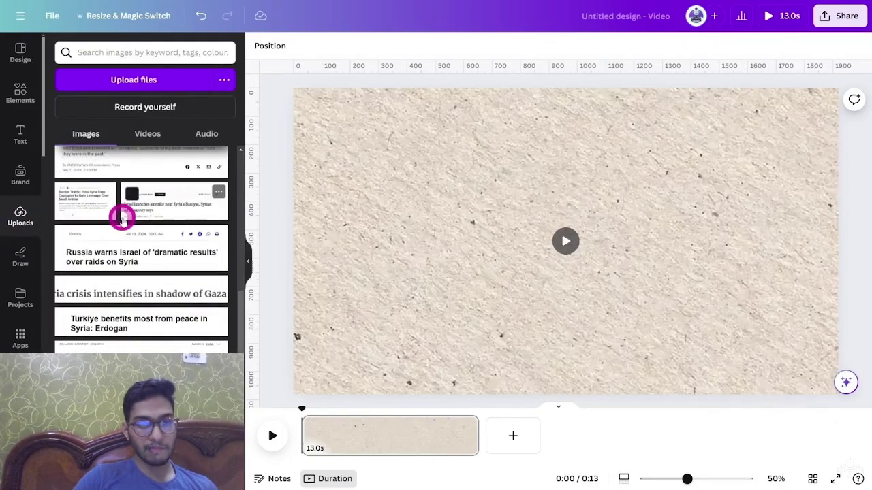
{"action": "scroll", "coordinate": [121, 217], "scroll_direction": "down", "scroll_amount": 6}
{"action": "left_click", "coordinate": [19, 93]}
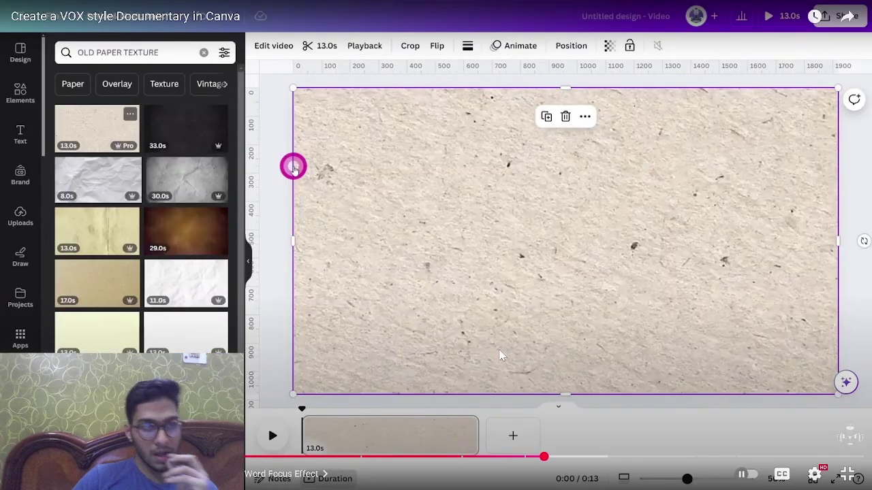
{"action": "left_click", "coordinate": [291, 169]}
{"action": "left_click", "coordinate": [19, 221]}
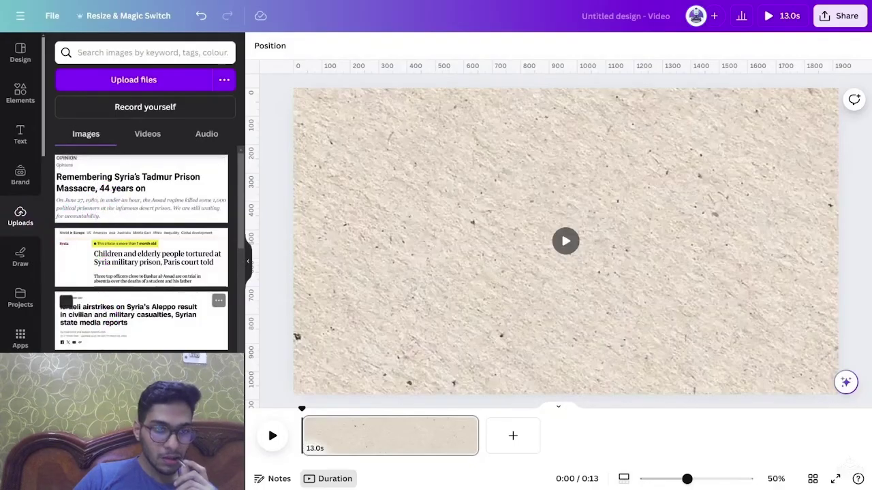
Place a yellow rectangle in the middle of the paper page and reduce its size to form a word highlight
{"action": "scroll", "coordinate": [123, 211], "scroll_direction": "down", "scroll_amount": 10}
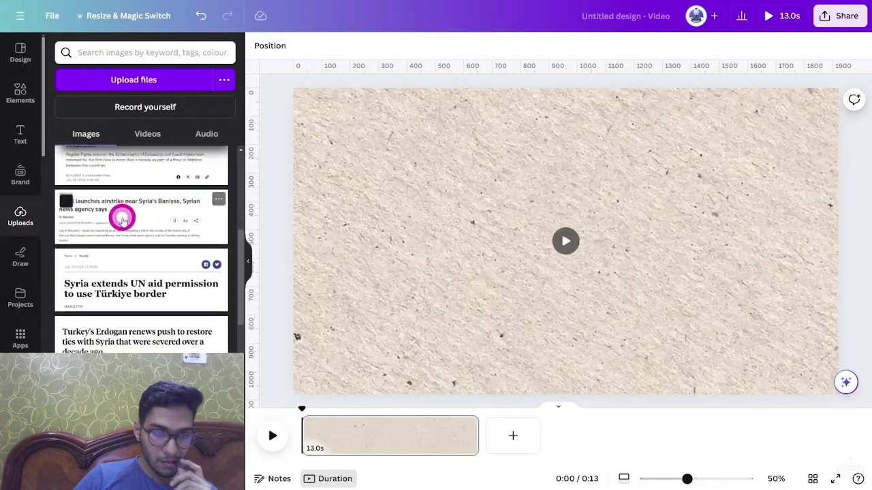
{"action": "scroll", "coordinate": [121, 218], "scroll_direction": "down", "scroll_amount": 10}
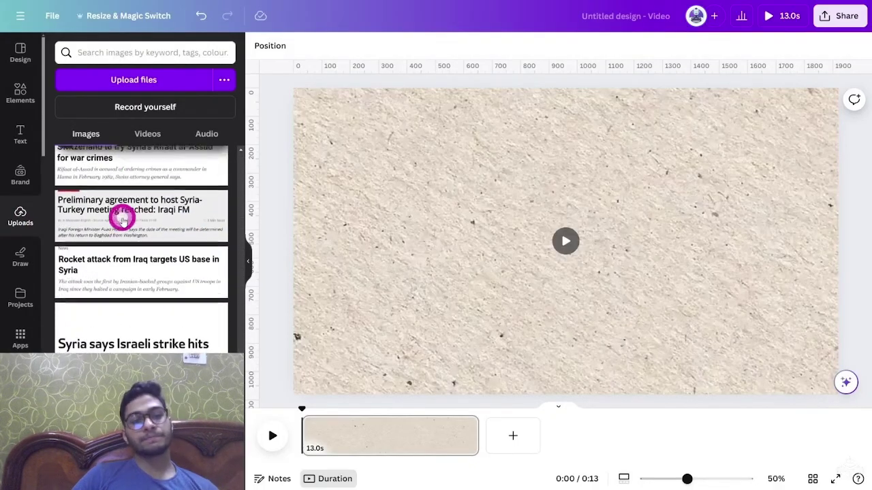
{"action": "left_click", "coordinate": [19, 94]}
{"action": "key", "text": "r"}
{"action": "left_click_drag", "start_coordinate": [610, 241], "coordinate": [663, 238]}
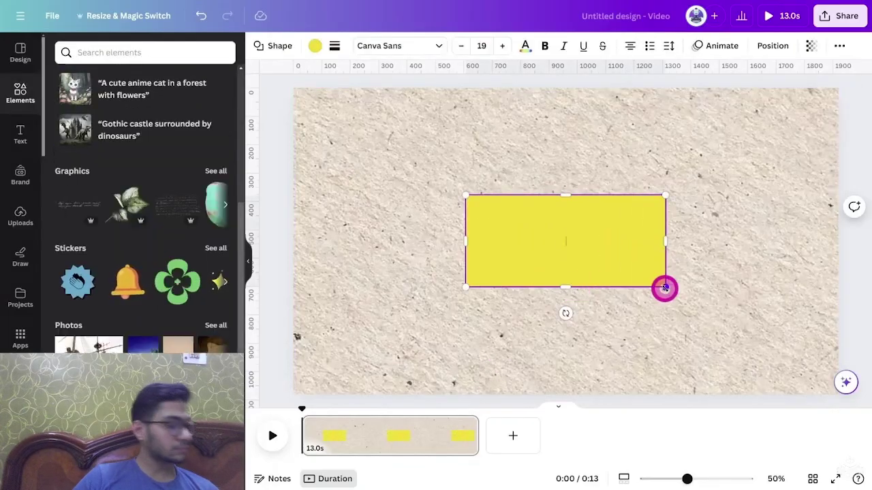
{"action": "left_click_drag", "start_coordinate": [664, 287], "coordinate": [636, 270]}
Add the uploaded headline image "Syria allows UN to use Turkey crossing to deliver humanitarian assistance" and remove its background
{"action": "left_click", "coordinate": [20, 216]}
{"action": "scroll", "coordinate": [82, 233], "scroll_direction": "down", "scroll_amount": 2}
{"action": "left_click", "coordinate": [98, 317]}
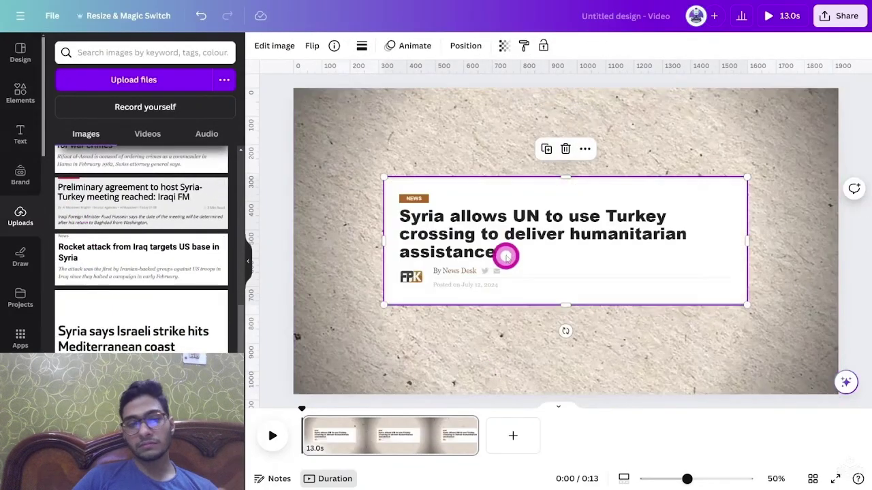
{"action": "left_click", "coordinate": [274, 46]}
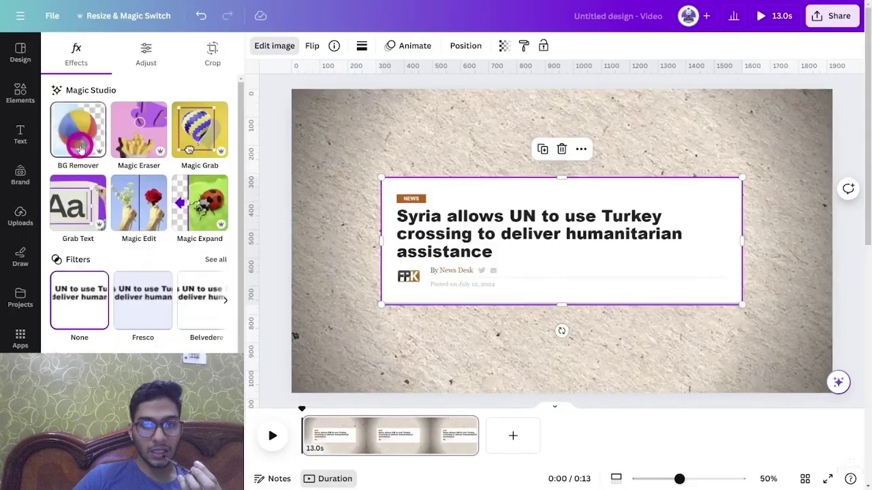
{"action": "left_click", "coordinate": [78, 129]}
Enlarge the headline and move it so that the word "Syria" sits on the yellow rectangle
{"action": "scroll", "coordinate": [742, 304], "scroll_direction": "down", "scroll_amount": 5}
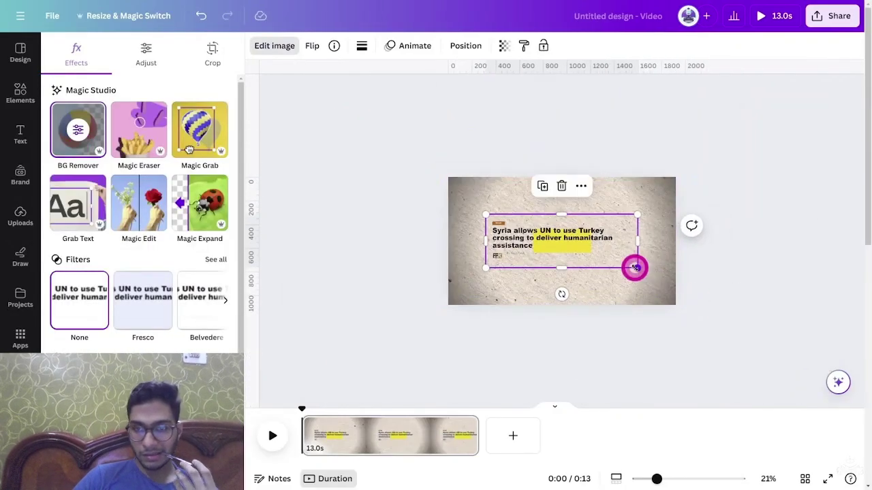
{"action": "left_click_drag", "start_coordinate": [635, 279], "coordinate": [745, 336]}
{"action": "left_click_drag", "start_coordinate": [548, 246], "coordinate": [706, 278]}
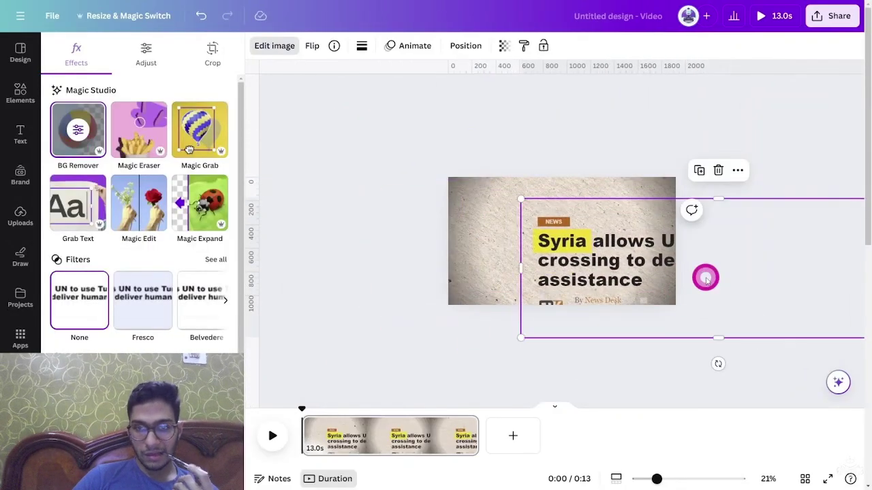
With rulers and guides shown, place one vertical and two horizontal guides along the edges of the highlighted word "Syria"
{"action": "left_click", "coordinate": [51, 16]}
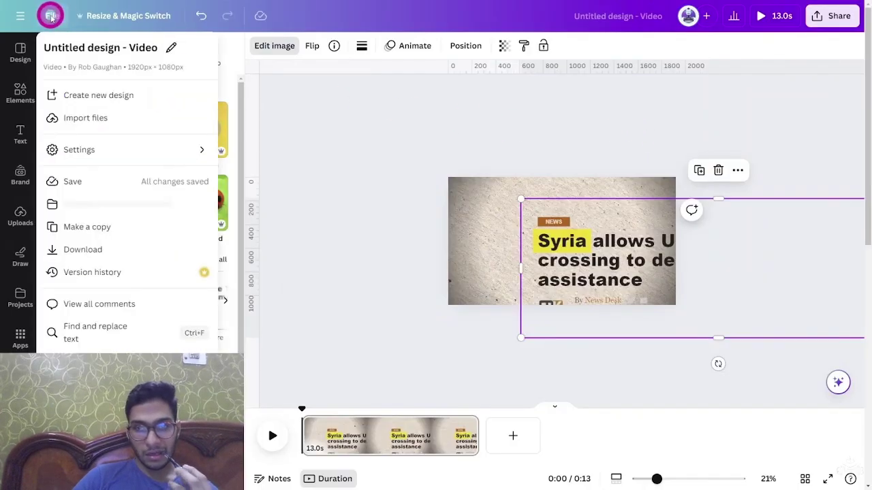
{"action": "left_click", "coordinate": [90, 145]}
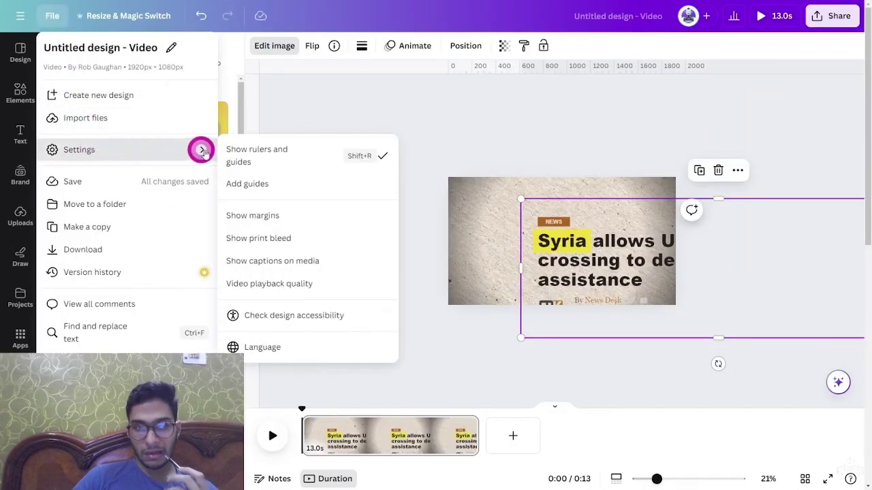
{"action": "left_click", "coordinate": [261, 150]}
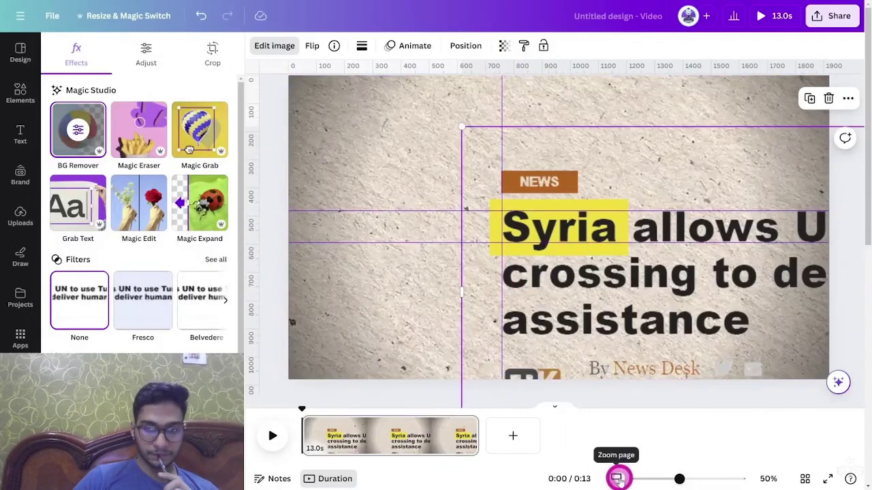
Zoom the timeline to 500%, split the headline page near its start and shift the next headline so "Syria" aligns with the guides
{"action": "left_click_drag", "start_coordinate": [657, 480], "coordinate": [736, 479]}
{"action": "left_click", "coordinate": [302, 410]}
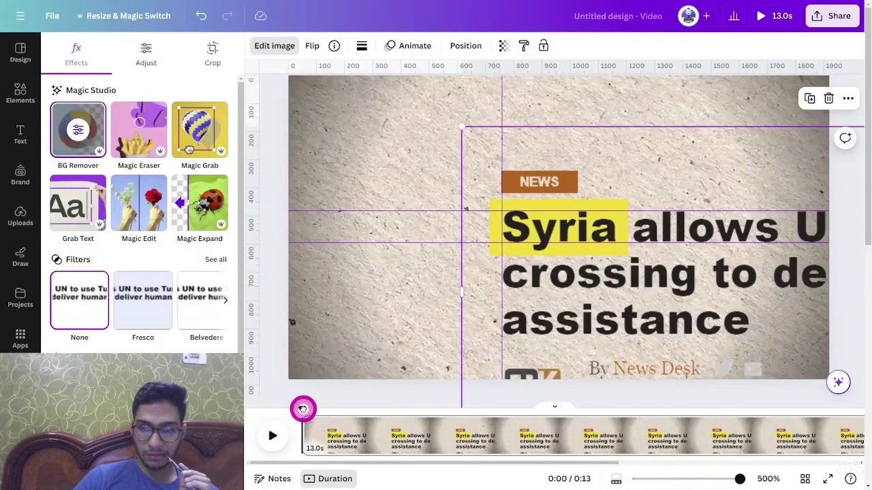
{"action": "right_click", "coordinate": [336, 427]}
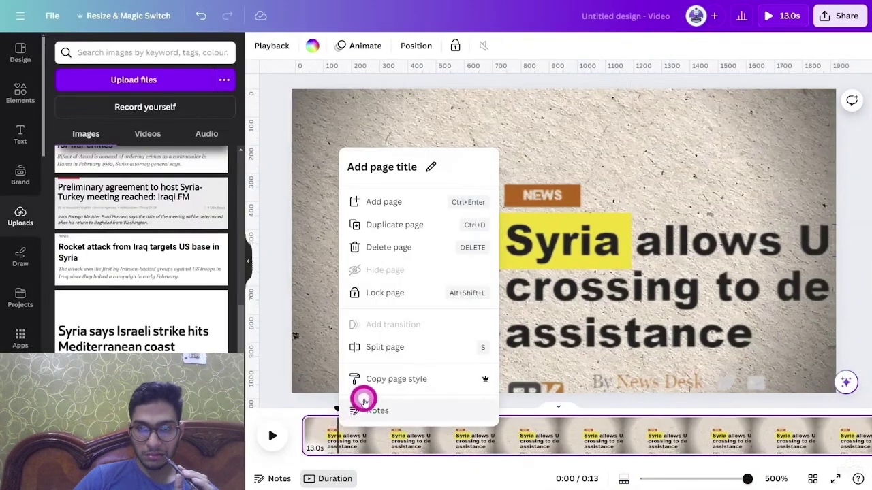
{"action": "left_click", "coordinate": [384, 348]}
{"action": "left_click_drag", "start_coordinate": [547, 306], "coordinate": [584, 304]}
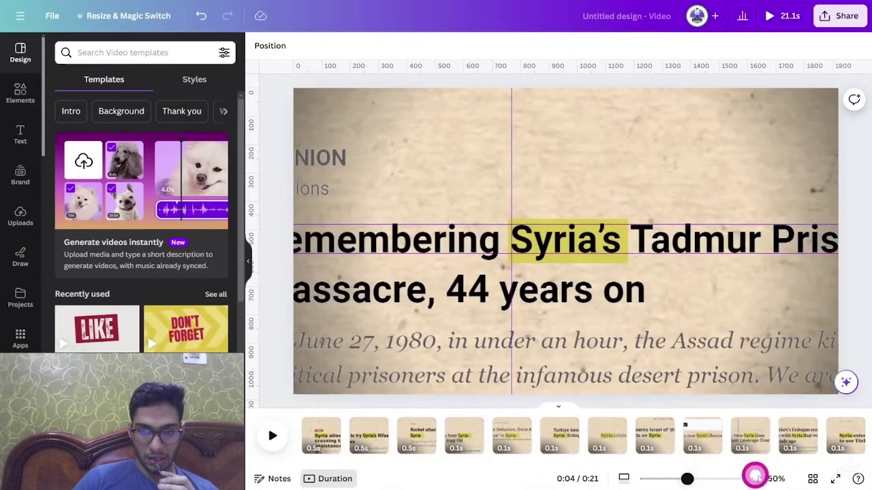
Duplicate the 1.6-second "Remembering Syria's Tadmur Prison Massacre" page and put a Match & Move transition between the two copies
{"action": "left_click_drag", "start_coordinate": [609, 465], "coordinate": [837, 460]}
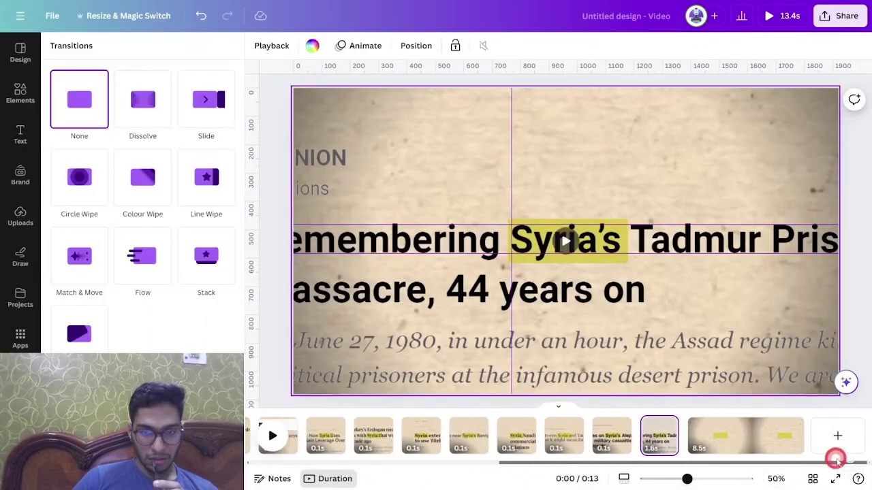
{"action": "left_click", "coordinate": [661, 438]}
{"action": "key", "text": "ctrl+d"}
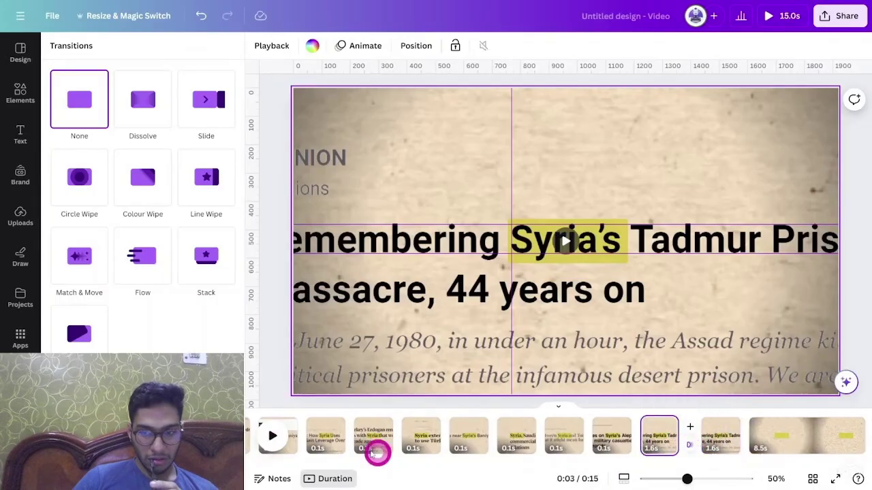
{"action": "left_click", "coordinate": [78, 248]}
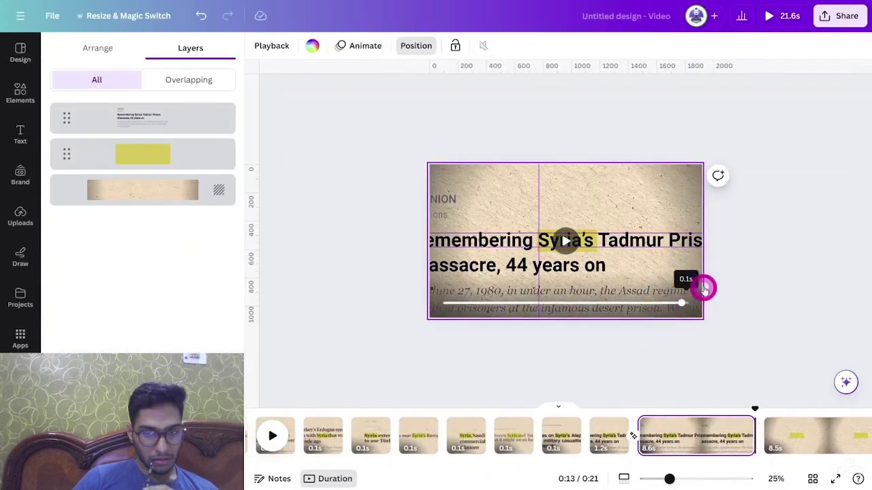
On the duplicated page, shrink the headline image and stretch the yellow highlight across the whole line "Remembering Syria's Tadmur Prison"
{"action": "left_click", "coordinate": [704, 288]}
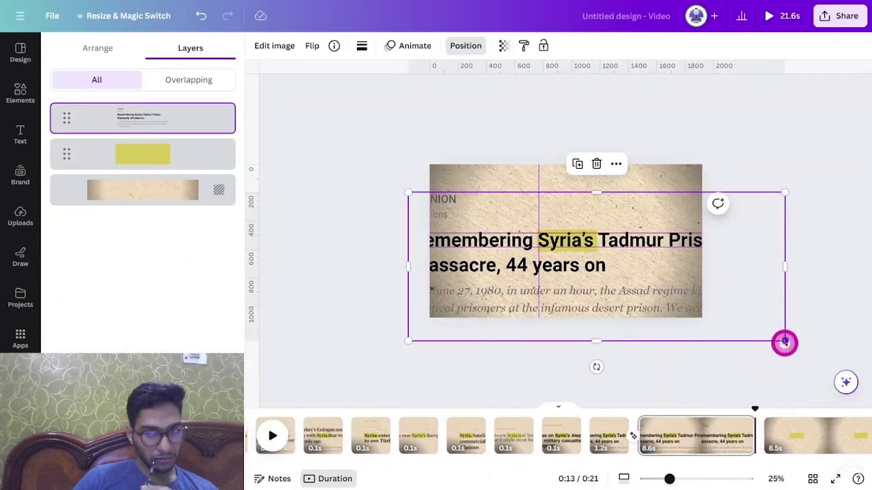
{"action": "left_click_drag", "start_coordinate": [784, 343], "coordinate": [738, 321]}
{"action": "scroll", "coordinate": [600, 290], "scroll_direction": "up", "scroll_amount": 2}
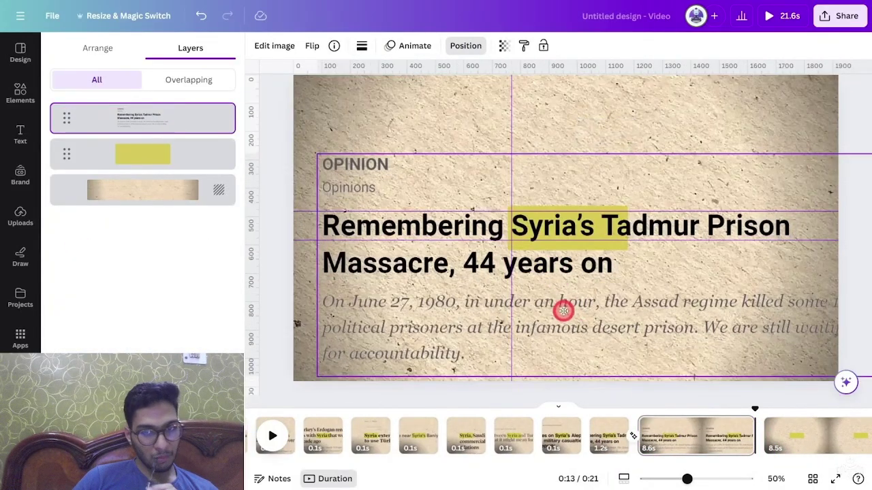
{"action": "left_click", "coordinate": [579, 239]}
{"action": "left_click_drag", "start_coordinate": [641, 240], "coordinate": [796, 240]}
{"action": "left_click_drag", "start_coordinate": [507, 241], "coordinate": [384, 241]}
{"action": "left_click_drag", "start_coordinate": [383, 241], "coordinate": [311, 241]}
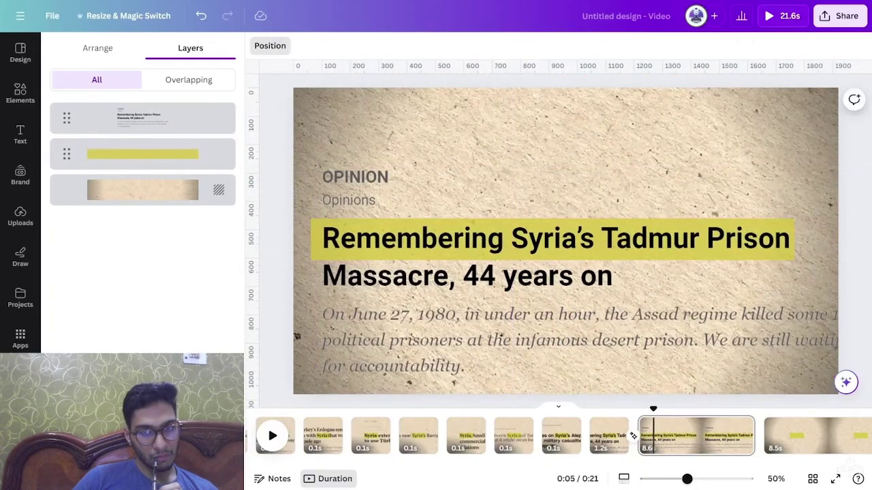
Search the audio library for "RELAY CLICKS 38" and place that sound under the first 0.5-second headline page
{"action": "left_click", "coordinate": [21, 385]}
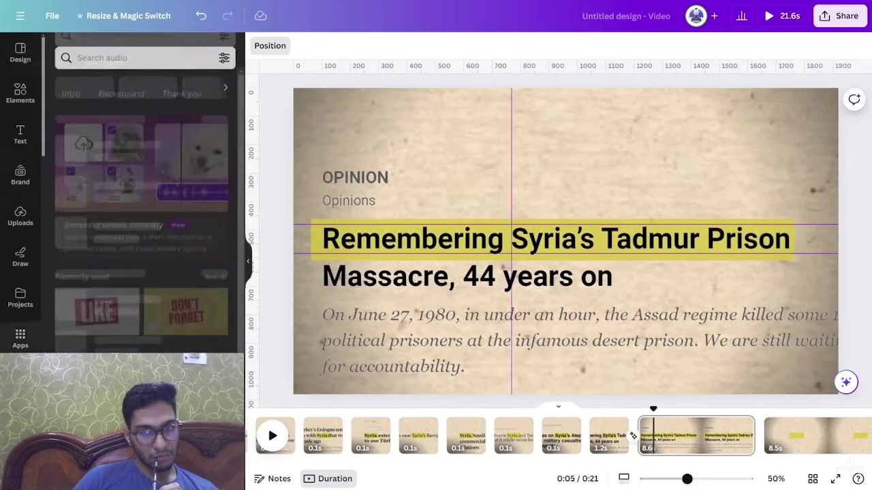
{"action": "left_click", "coordinate": [124, 57]}
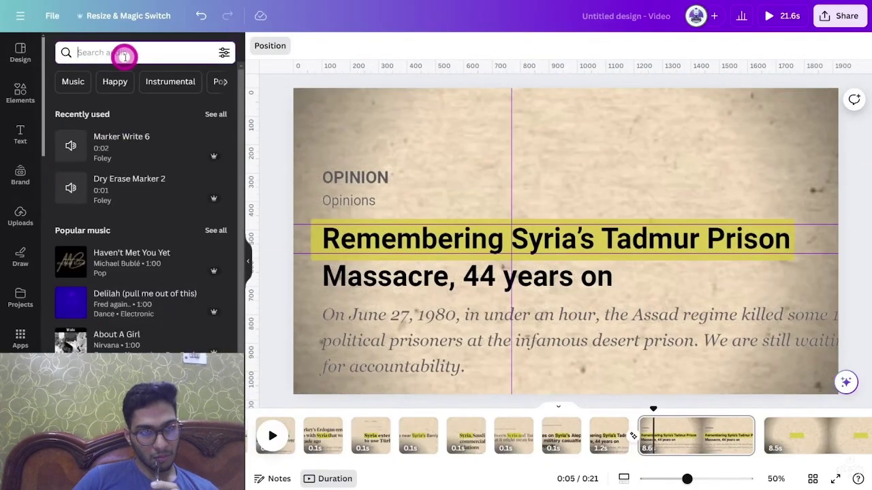
{"action": "type", "text": "RELAY CLICKS"}
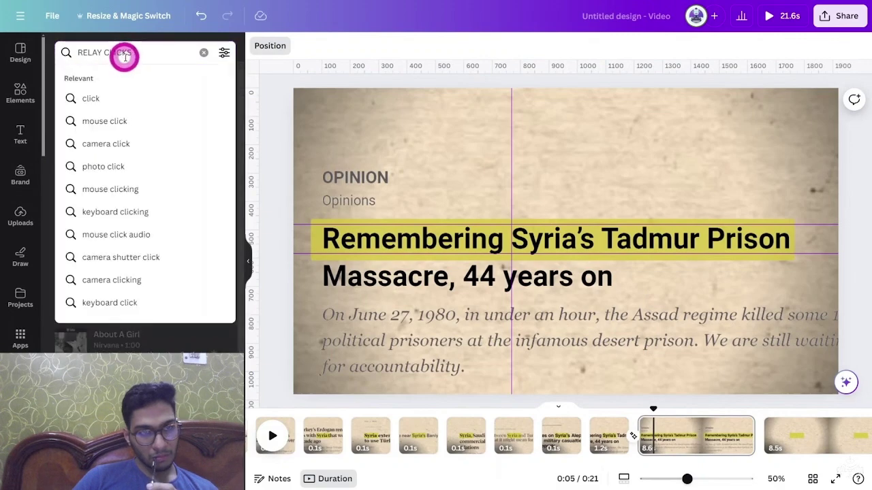
{"action": "type", "text": " 38"}
{"action": "key", "text": "Return"}
{"action": "left_click_drag", "start_coordinate": [115, 165], "coordinate": [320, 457]}
{"action": "left_click", "coordinate": [352, 452]}
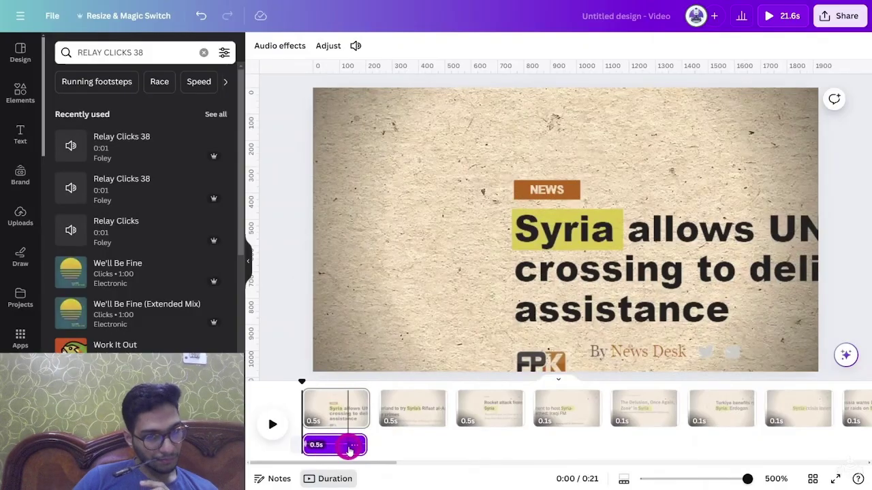
Place copies of the relay click sound at the starts of the short headline pages that follow
{"action": "left_click_drag", "start_coordinate": [302, 382], "coordinate": [693, 380]}
{"action": "key", "text": "ctrl+d"}
{"action": "key", "text": "ctrl+d"}
{"action": "key", "text": "ctrl+d"}
{"action": "key", "text": "ctrl+d"}
{"action": "left_click", "coordinate": [766, 388]}
{"action": "key", "text": "ctrl+d"}
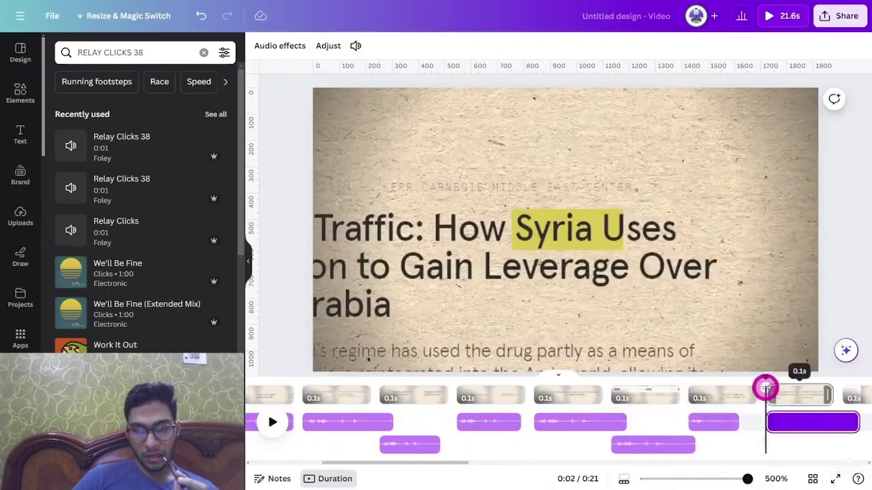
{"action": "scroll", "coordinate": [681, 404], "scroll_direction": "right", "scroll_amount": 8}
{"action": "key", "text": "ctrl+v"}
{"action": "left_click_drag", "start_coordinate": [406, 378], "coordinate": [562, 378]}
{"action": "key", "text": "ctrl+v"}
{"action": "left_click_drag", "start_coordinate": [562, 378], "coordinate": [639, 378]}
Search the audio for "MARKER WRITE 6", preview it and place it just before the transition between the two "Remembering Syria's" pages
{"action": "left_click", "coordinate": [154, 54]}
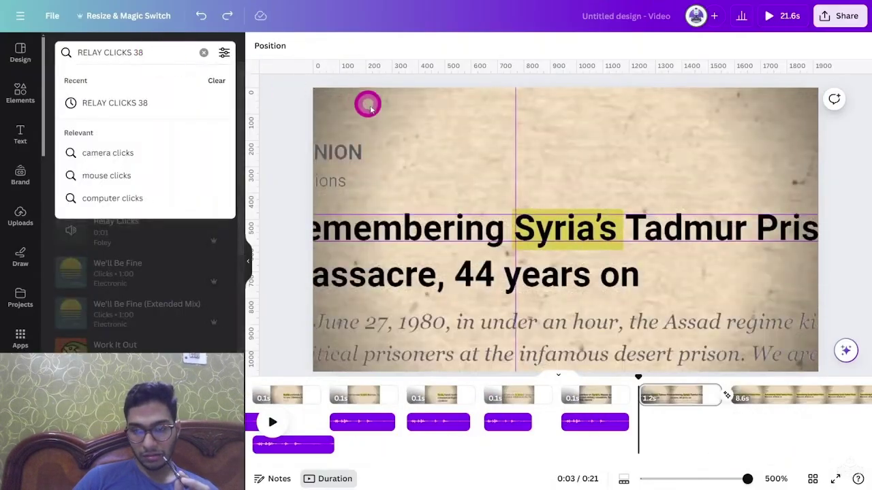
{"action": "type", "text": "MARKER WRITE 6"}
{"action": "key", "text": "Return"}
{"action": "left_click", "coordinate": [74, 128]}
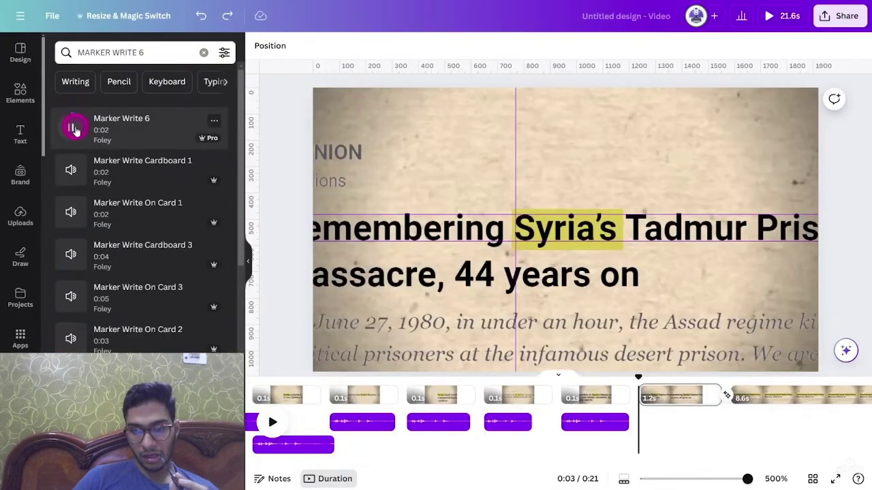
{"action": "mouse_move", "coordinate": [75, 130]}
{"action": "left_mouse_down"}
{"action": "mouse_move", "coordinate": [335, 203]}
{"action": "mouse_move", "coordinate": [579, 335]}
{"action": "mouse_move", "coordinate": [689, 365]}
{"action": "mouse_move", "coordinate": [719, 406]}
{"action": "mouse_move", "coordinate": [703, 403]}
{"action": "left_mouse_up"}
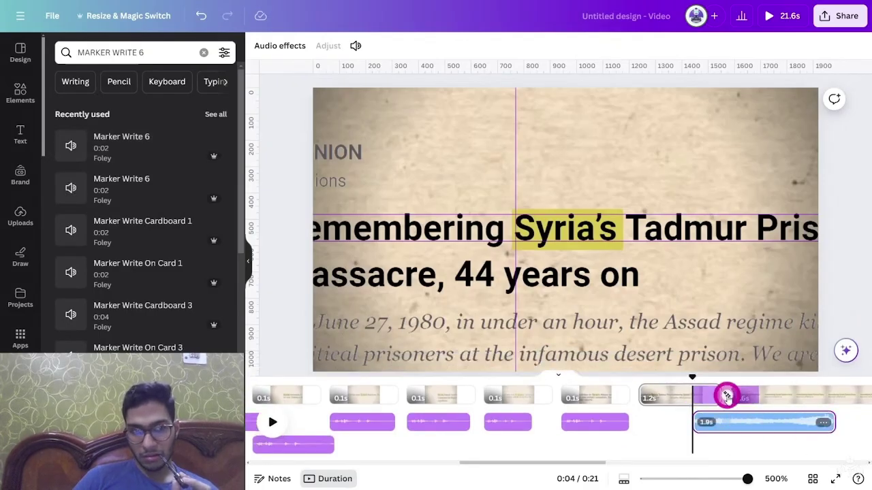
Trim the marker sound to 0.8 seconds and set its fade in and fade out to 0.4 seconds
{"action": "left_click_drag", "start_coordinate": [834, 422], "coordinate": [703, 423]}
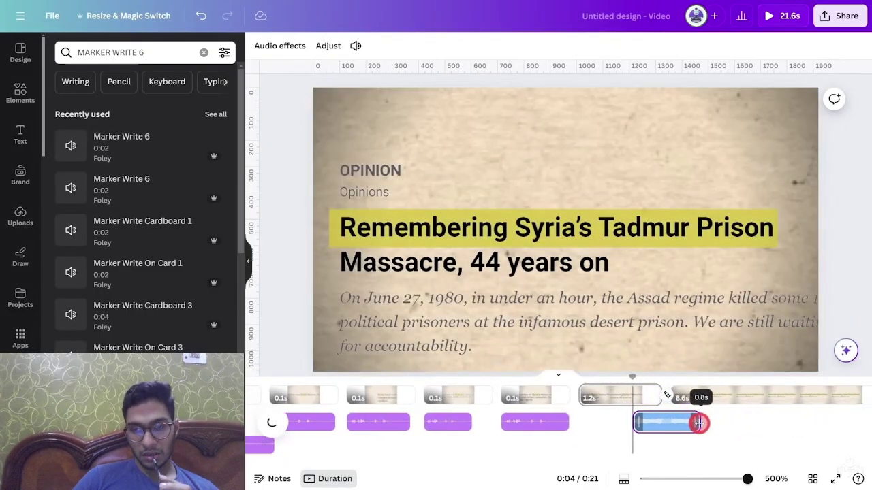
{"action": "left_click", "coordinate": [267, 46]}
{"action": "left_click", "coordinate": [77, 100]}
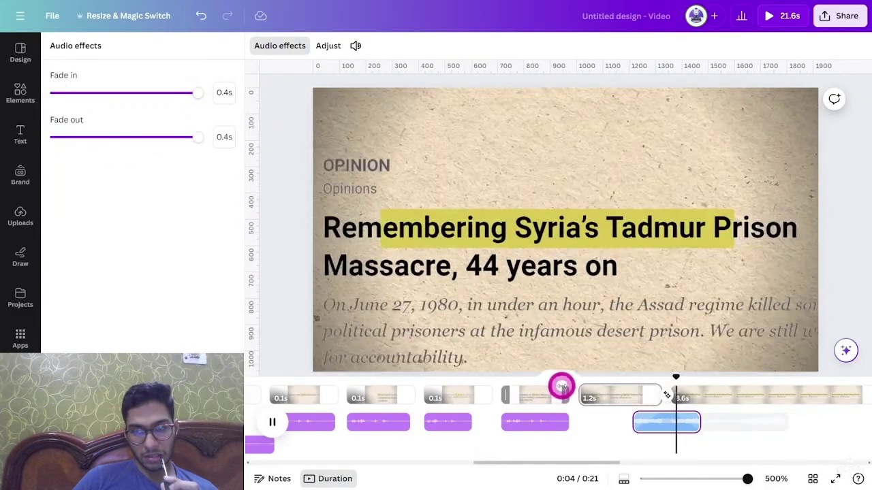
Download the finished Syria headline sequence as a video
{"action": "left_click", "coordinate": [840, 16]}
{"action": "left_click", "coordinate": [792, 313]}
{"action": "left_click_drag", "start_coordinate": [782, 135], "coordinate": [852, 135]}
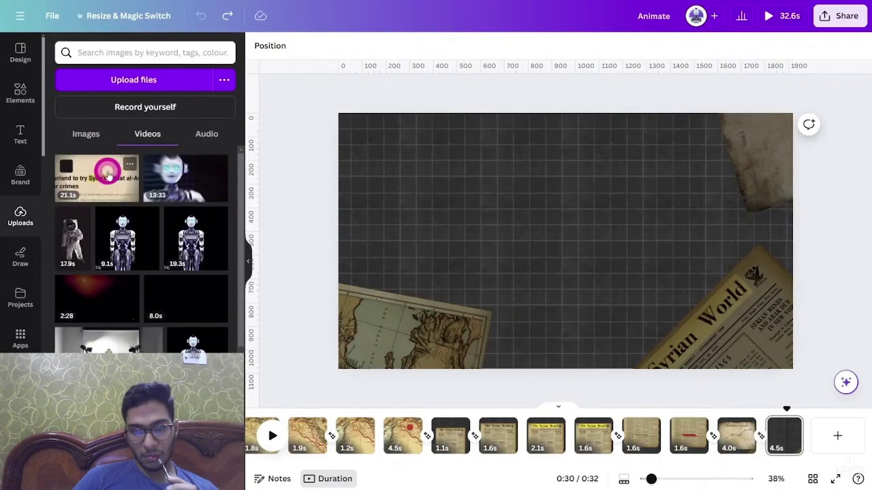
Search the elements for "VINTAGE VIDEO FRAME", add a frame to the documentary's last 4.5-second page and enlarge it to nearly fill the page
{"action": "left_click", "coordinate": [20, 92]}
{"action": "left_click", "coordinate": [111, 53]}
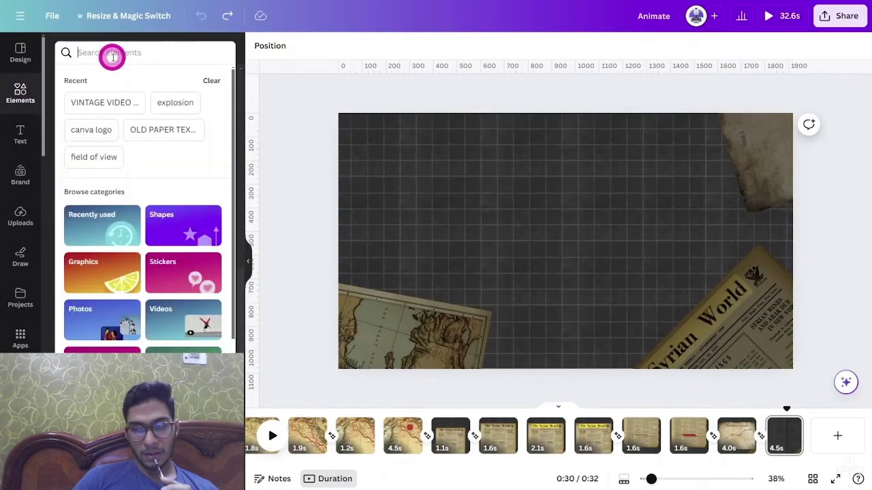
{"action": "type", "text": "VINTAGE VIDEO FRAME"}
{"action": "key", "text": "Return"}
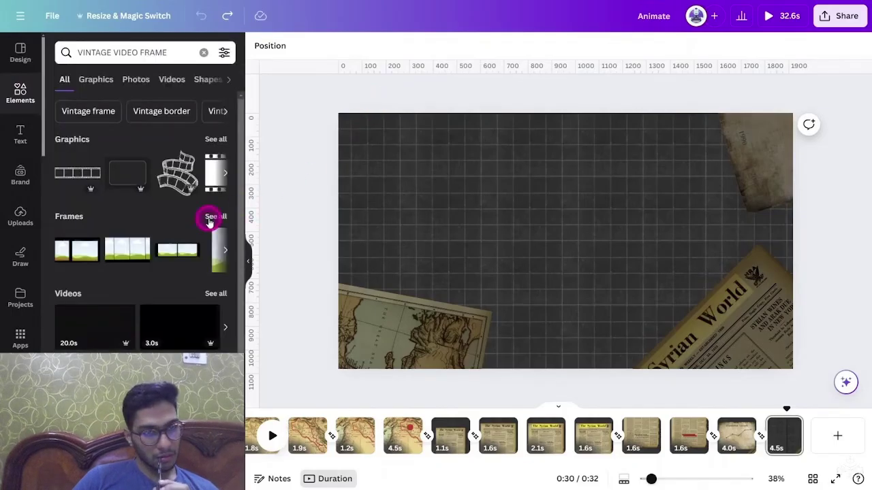
{"action": "left_click", "coordinate": [210, 221]}
{"action": "left_click", "coordinate": [145, 186]}
{"action": "left_click_drag", "start_coordinate": [679, 304], "coordinate": [767, 355]}
Fill the vintage frame with the uploaded 21.1-second headline video and shift it rightward inside the frame to reveal the headline's start
{"action": "left_click", "coordinate": [20, 217]}
{"action": "left_click_drag", "start_coordinate": [88, 171], "coordinate": [444, 227]}
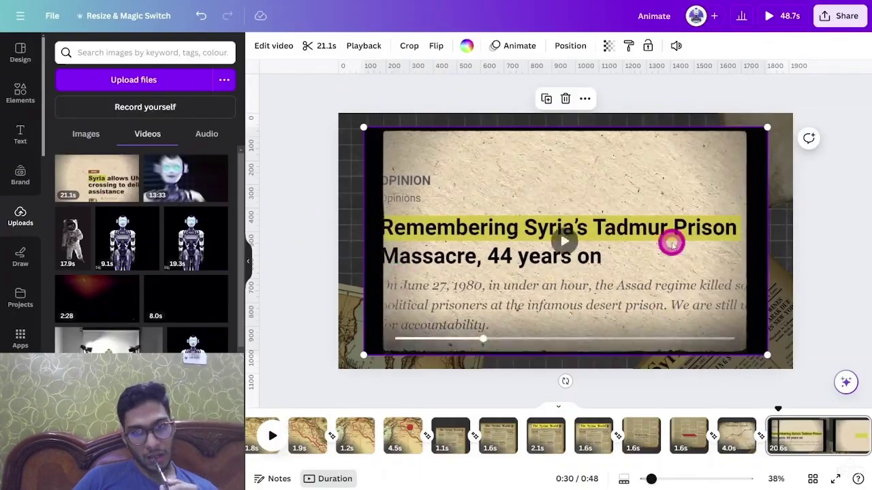
{"action": "double_click", "coordinate": [671, 244]}
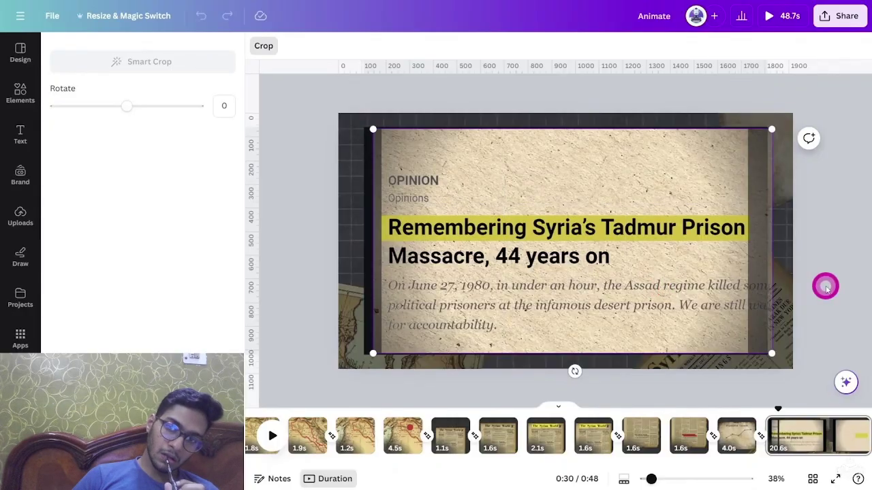
{"action": "left_click", "coordinate": [825, 286]}
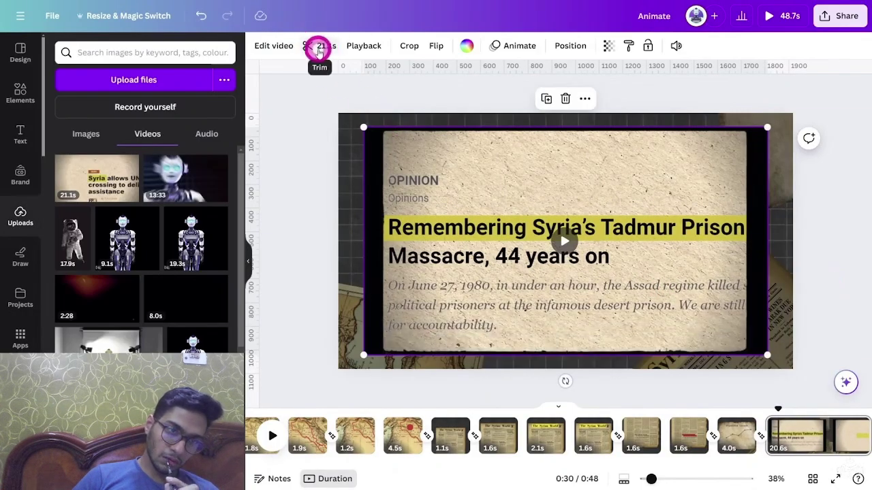
Trim the end off the headline video inside the vintage frame
{"action": "left_click", "coordinate": [319, 47]}
{"action": "left_click_drag", "start_coordinate": [831, 46], "coordinate": [531, 48]}
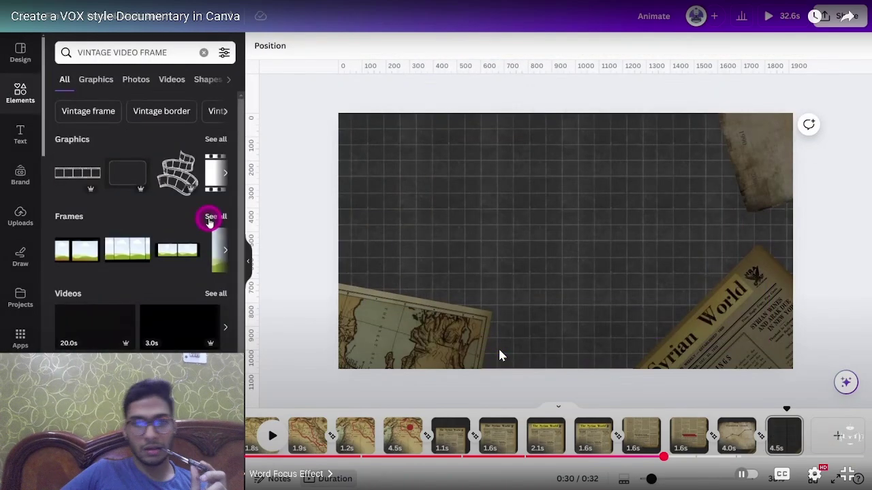
Add a vintage video frame to the last page, fill it with the uploaded 21.1-second headline video and shift the video rightward inside it
{"action": "left_click", "coordinate": [209, 218]}
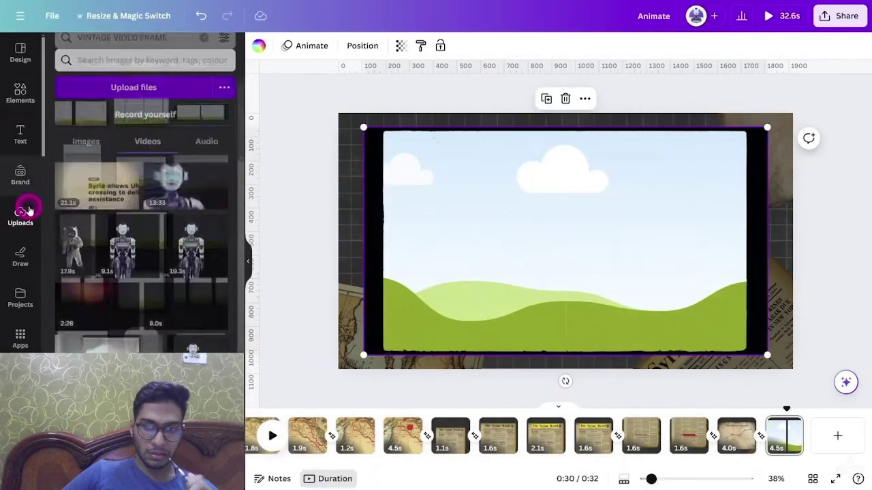
{"action": "left_click_drag", "start_coordinate": [97, 180], "coordinate": [444, 227]}
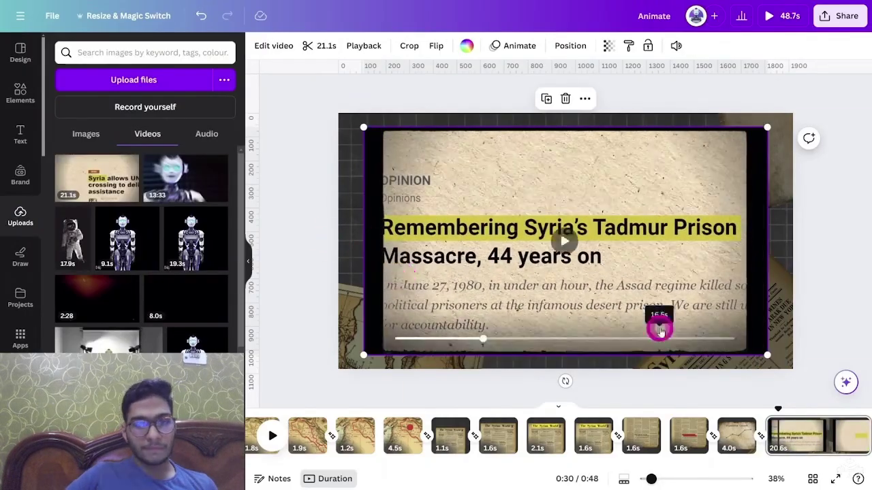
{"action": "double_click", "coordinate": [658, 323]}
{"action": "left_click_drag", "start_coordinate": [661, 288], "coordinate": [663, 288]}
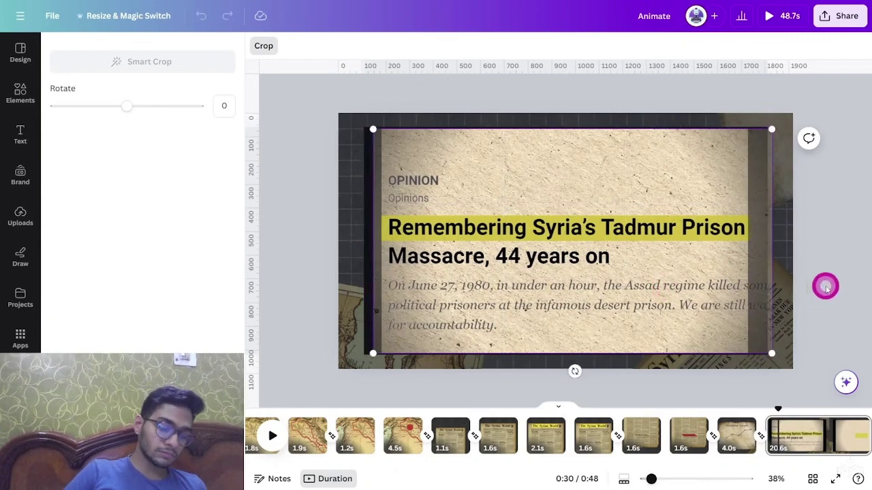
{"action": "left_click", "coordinate": [826, 286]}
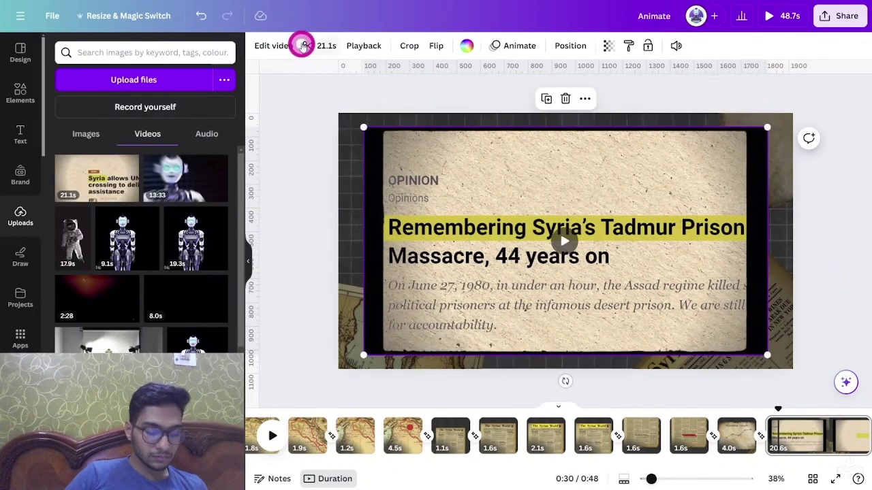
Trim the framed headline video to 5.3 seconds and apply the Blur animation to it
{"action": "left_click", "coordinate": [321, 49]}
{"action": "left_click_drag", "start_coordinate": [824, 46], "coordinate": [537, 53]}
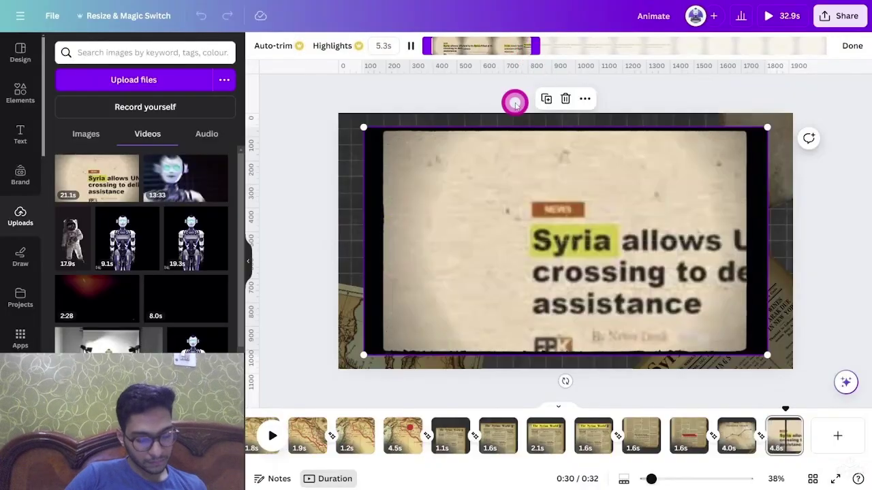
{"action": "left_click", "coordinate": [375, 64]}
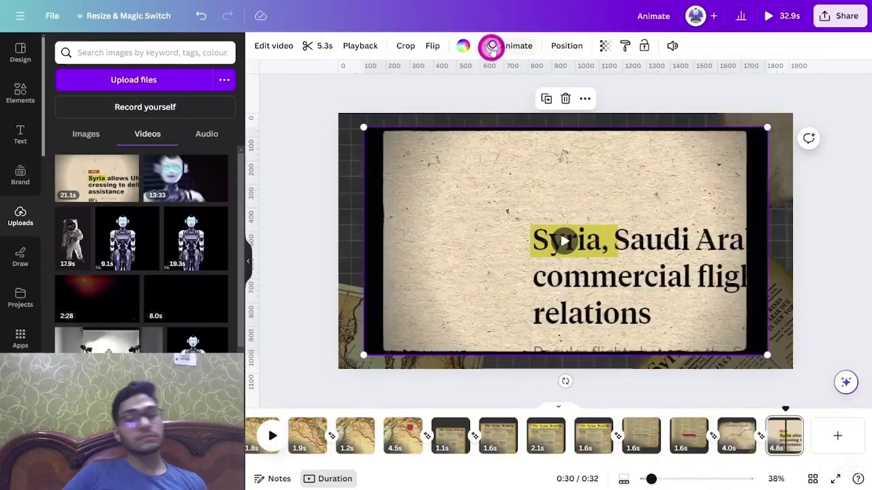
{"action": "left_click", "coordinate": [493, 45]}
{"action": "left_click", "coordinate": [198, 310]}
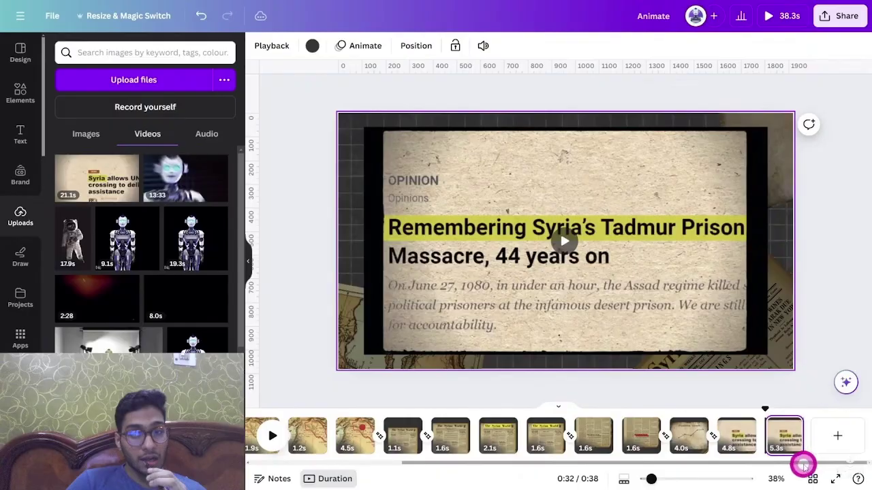
Clear the duplicated last page down to its grid background and add an upward Slide transition leading into it
{"action": "left_click", "coordinate": [689, 315]}
{"action": "left_click_drag", "start_coordinate": [689, 315], "coordinate": [751, 435]}
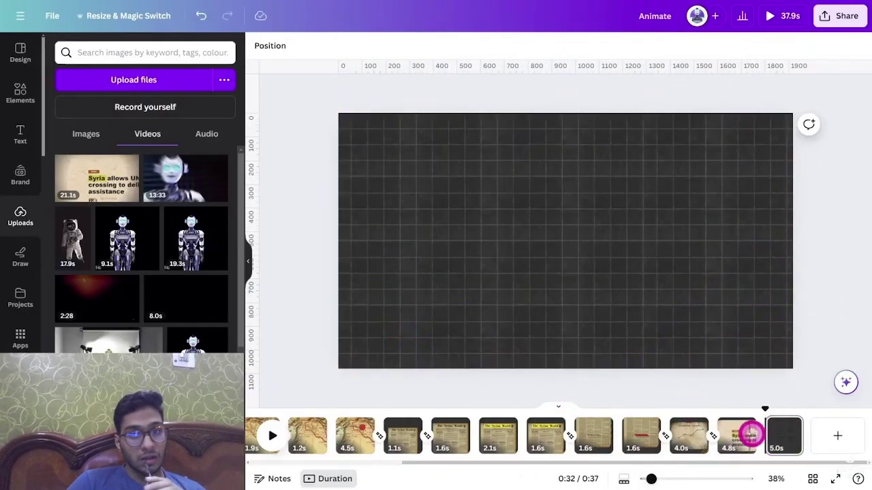
{"action": "left_click", "coordinate": [758, 442]}
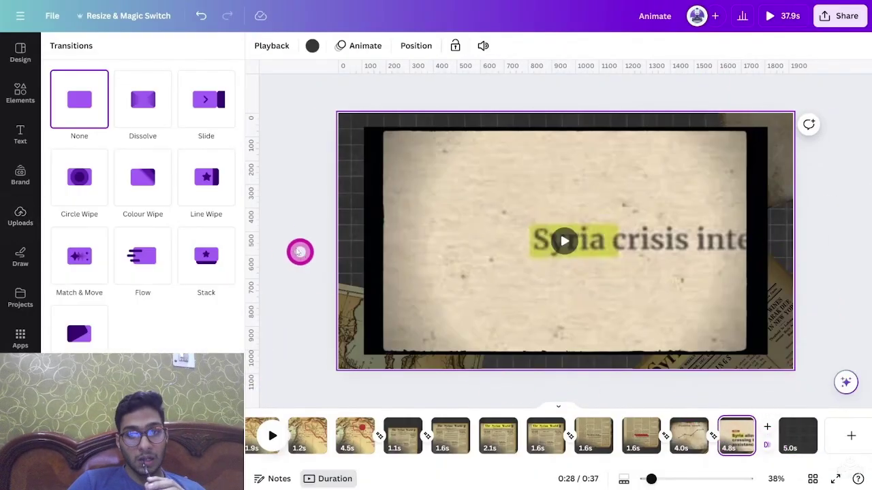
{"action": "left_click", "coordinate": [224, 122]}
{"action": "left_click", "coordinate": [160, 239]}
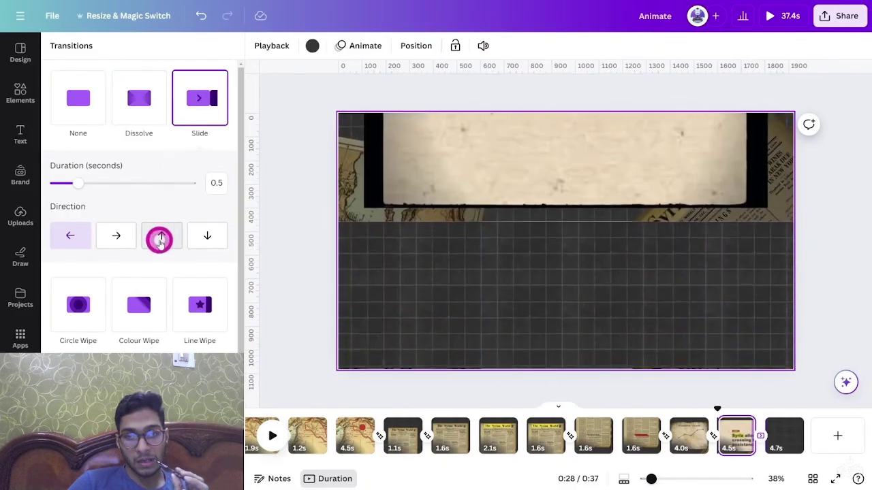
Add the recently used photo of the stone citadel to the empty grid page and remove its background
{"action": "left_click", "coordinate": [20, 216]}
{"action": "left_click", "coordinate": [67, 339]}
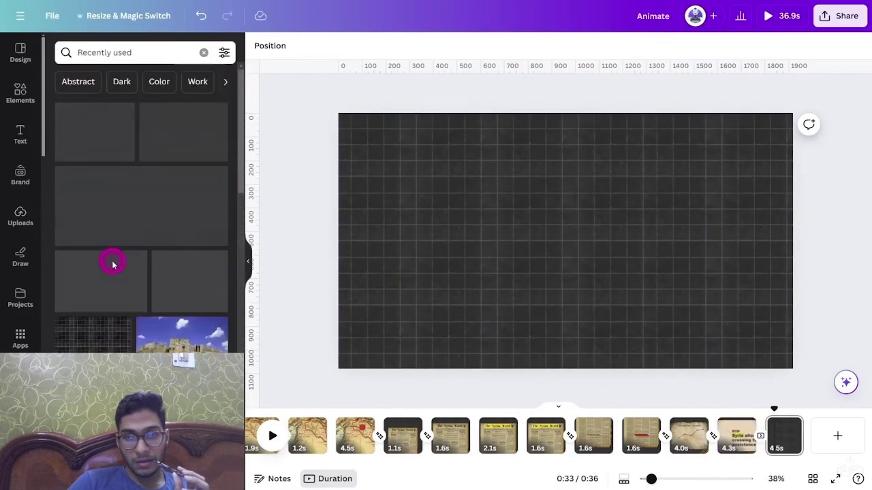
{"action": "left_click", "coordinate": [171, 337]}
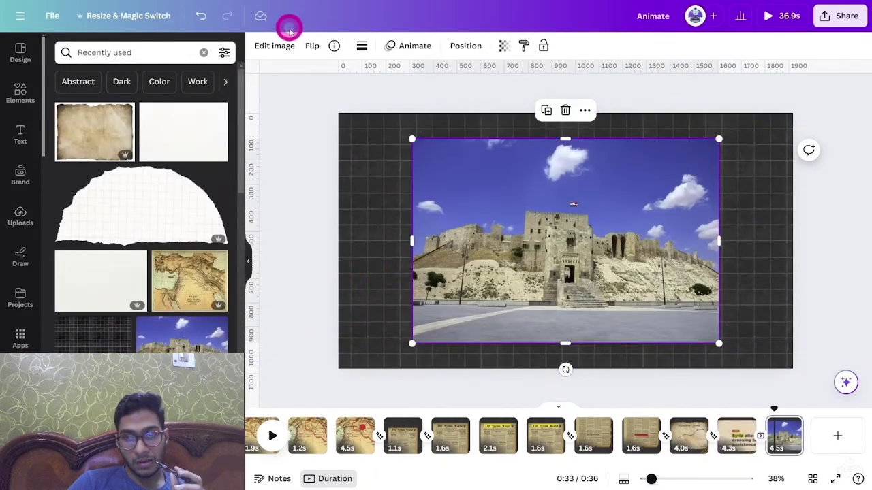
{"action": "left_click", "coordinate": [283, 45]}
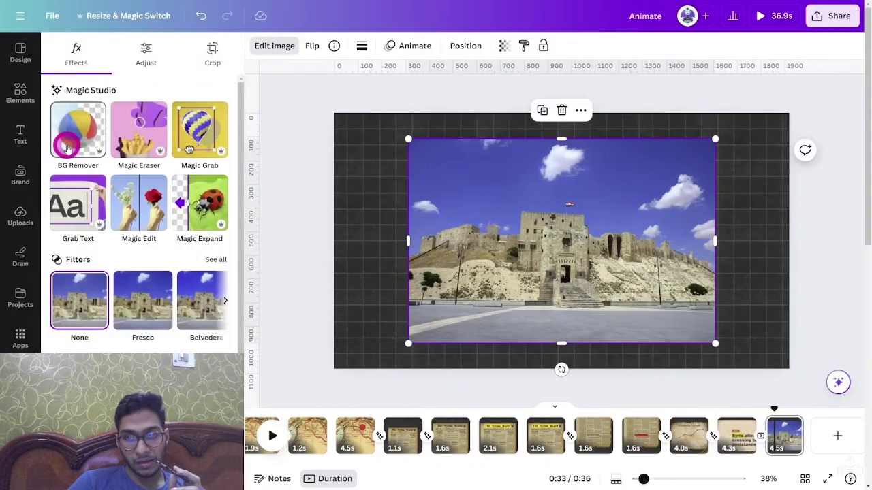
{"action": "left_click", "coordinate": [68, 146]}
Duplicate the citadel page, enlarge the citadel on the copy and add a transition between the two pages
{"action": "left_click", "coordinate": [791, 426]}
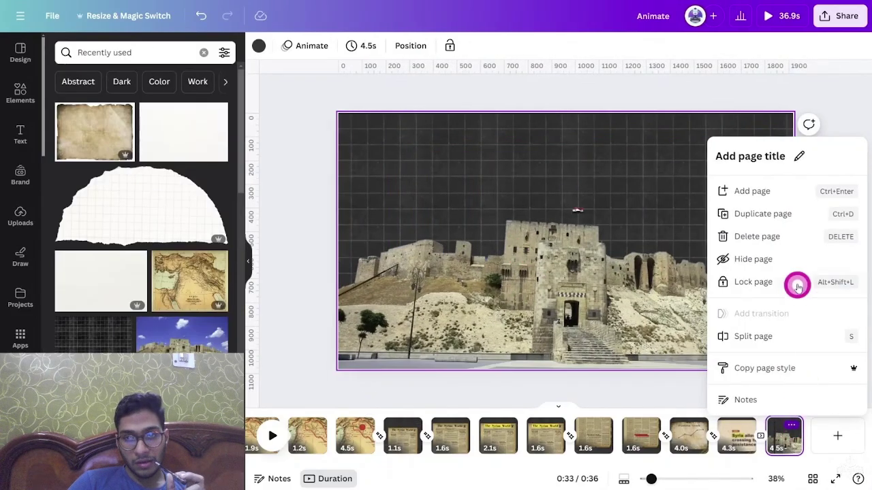
{"action": "left_click", "coordinate": [785, 216]}
{"action": "left_click", "coordinate": [348, 118]}
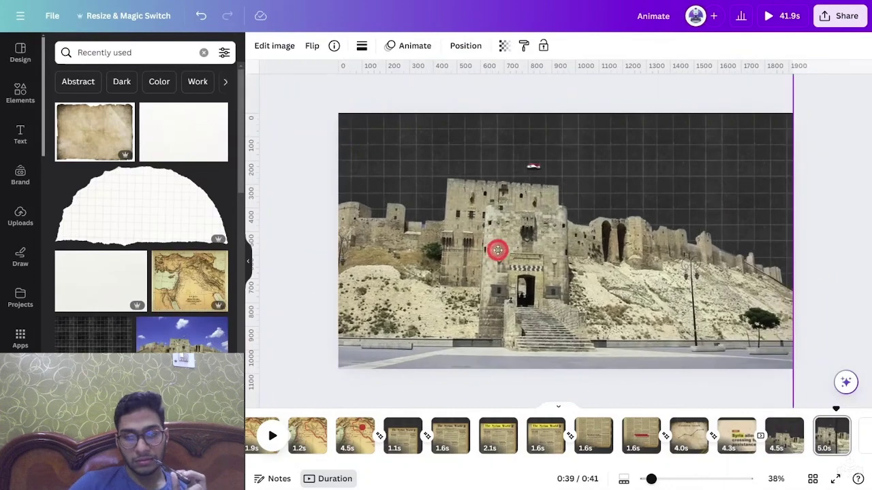
{"action": "key", "text": "Left"}
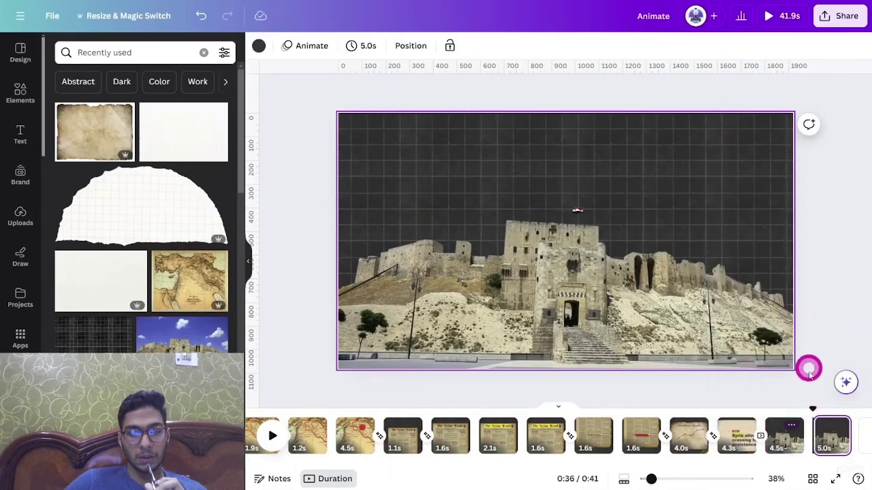
{"action": "left_click", "coordinate": [809, 438]}
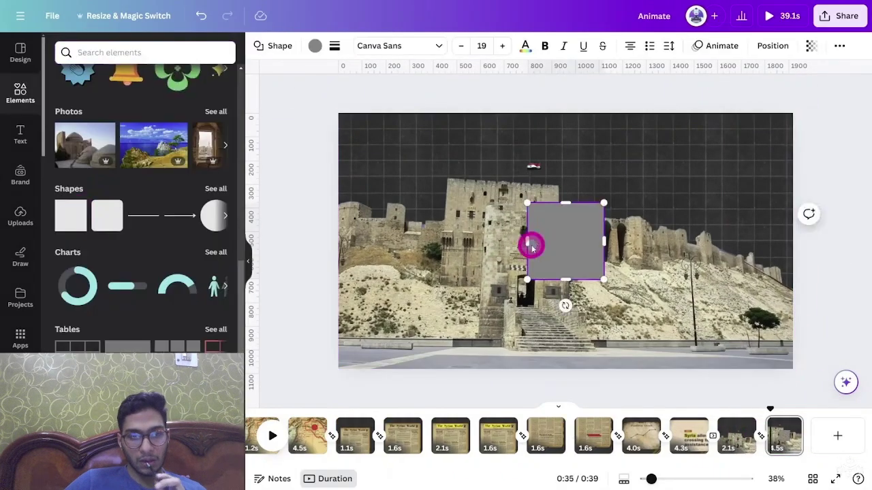
Stretch a square shape into a wide, low banner, colour it yellow and place it above the citadel
{"action": "left_click_drag", "start_coordinate": [532, 245], "coordinate": [369, 245]}
{"action": "left_click_drag", "start_coordinate": [604, 241], "coordinate": [696, 241]}
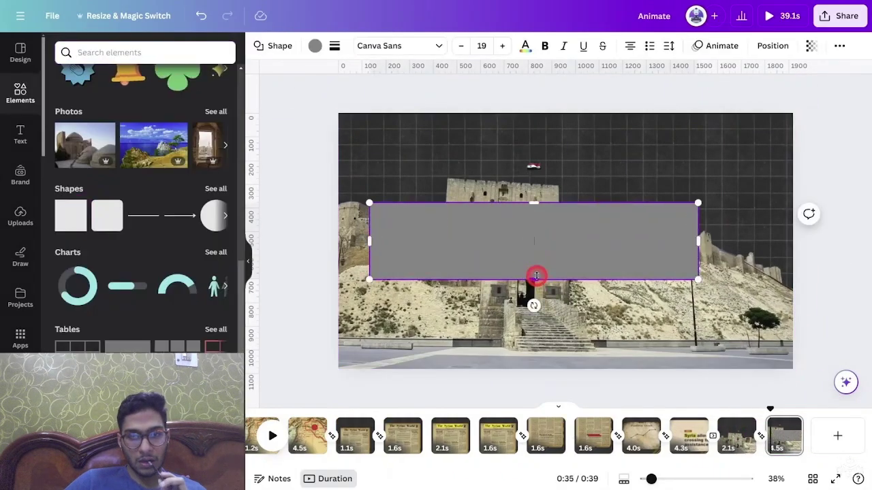
{"action": "left_click_drag", "start_coordinate": [537, 279], "coordinate": [538, 265]}
{"action": "left_click_drag", "start_coordinate": [477, 233], "coordinate": [477, 161]}
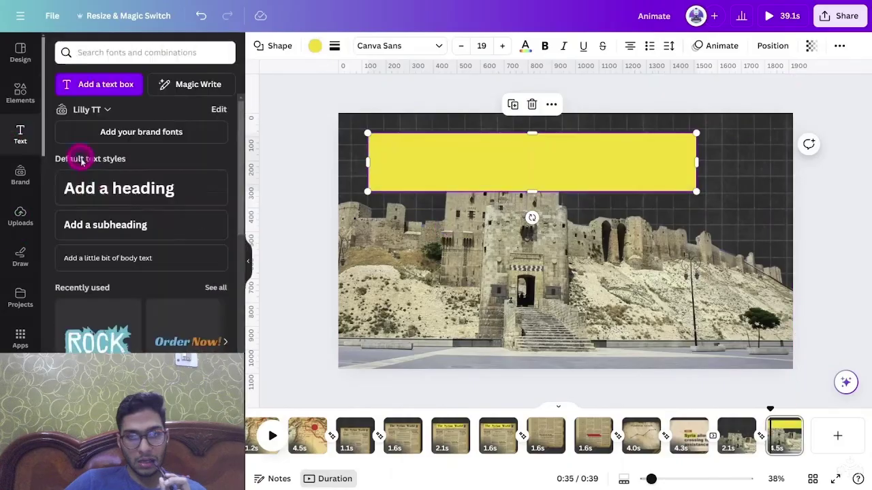
Add the heading "Syria 2024" on the yellow banner and change it to a large serif font
{"action": "left_click", "coordinate": [118, 188]}
{"action": "type", "text": "Syria 2024"}
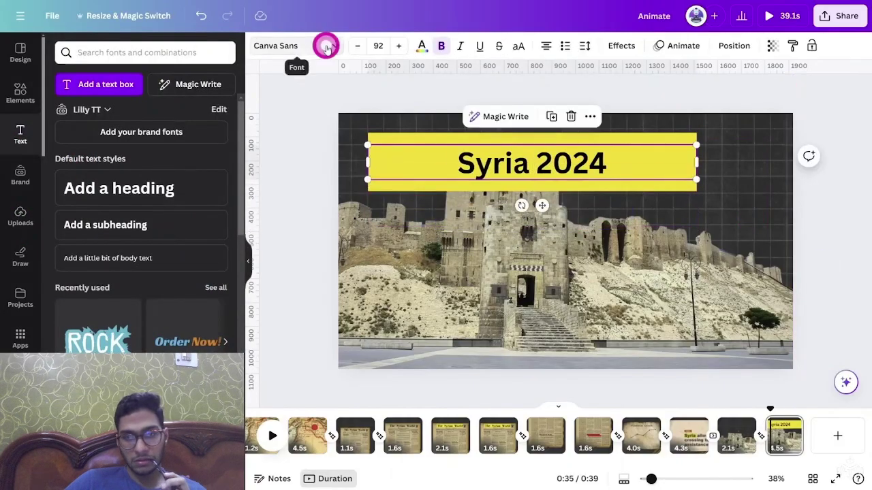
{"action": "left_click", "coordinate": [326, 45]}
{"action": "left_click", "coordinate": [826, 184]}
Narrow the yellow banner to fit the "Syria 2024" heading and apply the Wipe animation to it
{"action": "left_click", "coordinate": [695, 166]}
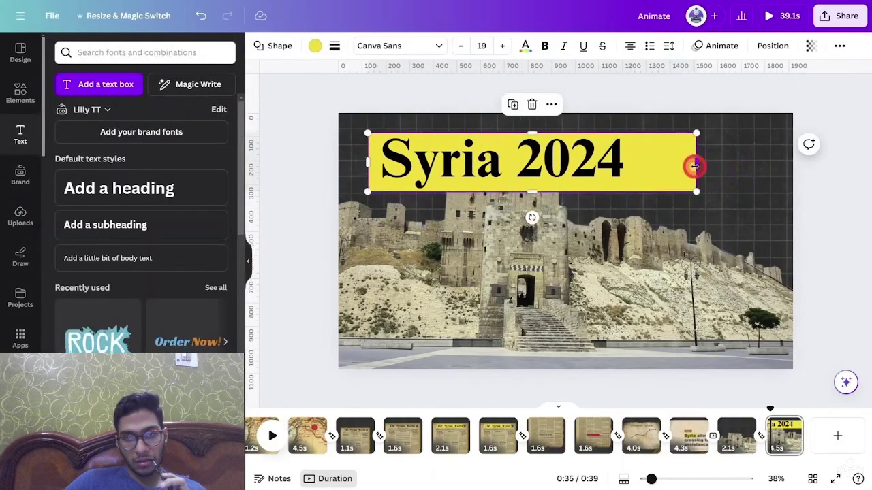
{"action": "left_click_drag", "start_coordinate": [695, 166], "coordinate": [636, 166]}
{"action": "left_click", "coordinate": [825, 193]}
{"action": "left_click", "coordinate": [638, 167]}
{"action": "left_click", "coordinate": [721, 46]}
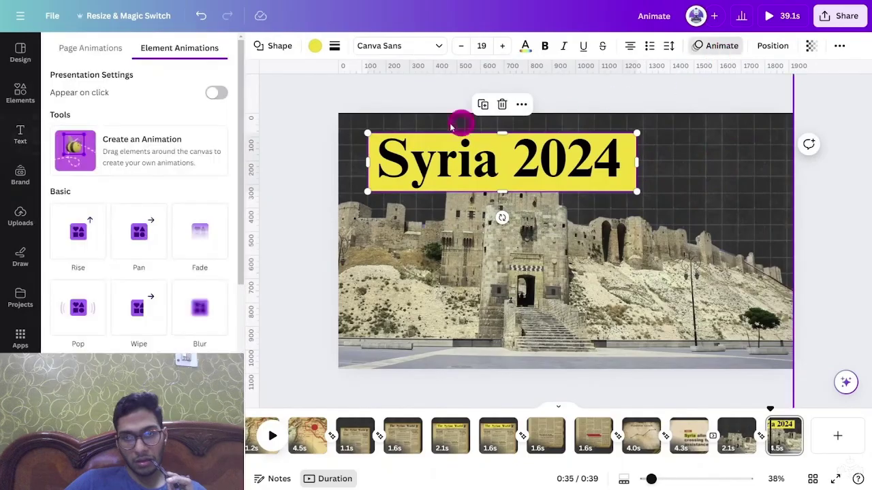
{"action": "left_click", "coordinate": [139, 313]}
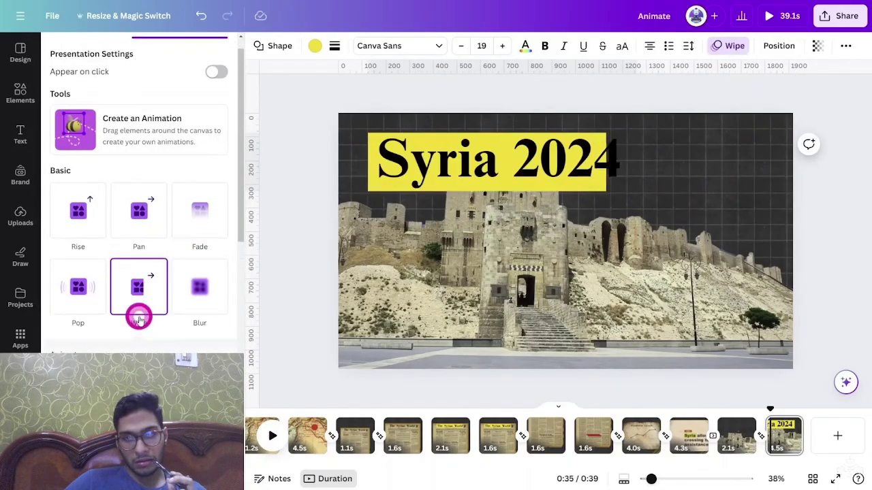
Move the yellow banner and its "Syria 2024" heading behind the citadel in the layer order
{"action": "left_click", "coordinate": [103, 121]}
{"action": "left_click", "coordinate": [130, 154], "text": "shift"}
{"action": "left_click_drag", "start_coordinate": [130, 154], "coordinate": [219, 207]}
Add the uploaded photo of the girl holding a flag to the citadel page and remove its background
{"action": "left_click", "coordinate": [20, 218]}
{"action": "left_click", "coordinate": [136, 234]}
{"action": "left_click", "coordinate": [273, 44]}
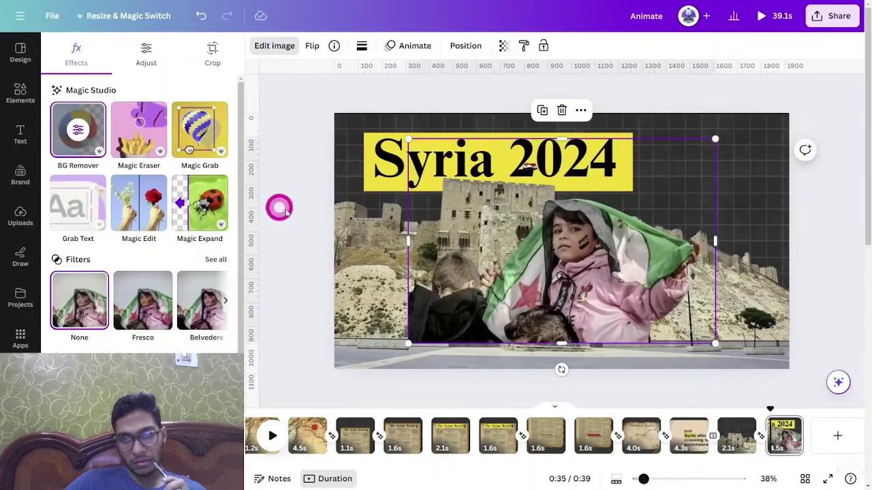
Crop the left side off the girl's photo, place it in the page's lower-right corner and apply the Pan animation
{"action": "left_click_drag", "start_coordinate": [409, 238], "coordinate": [488, 233]}
{"action": "left_click_drag", "start_coordinate": [640, 266], "coordinate": [778, 292]}
{"action": "left_click", "coordinate": [415, 45]}
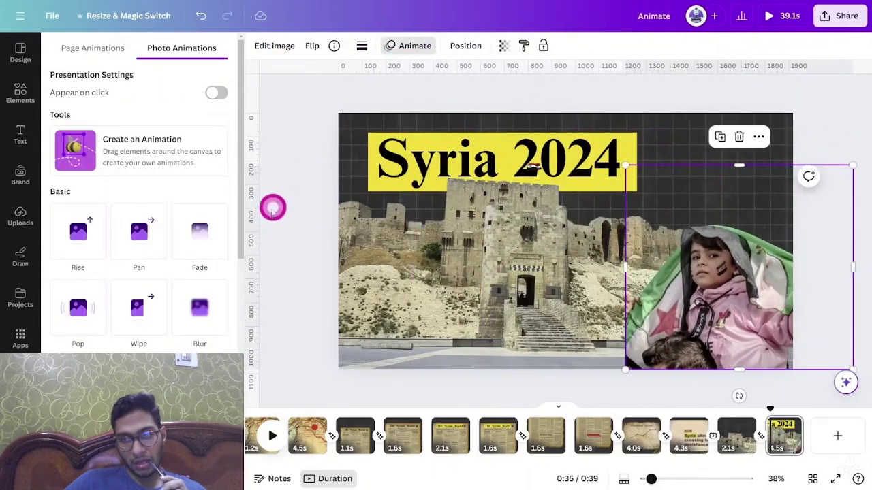
{"action": "left_click", "coordinate": [139, 231]}
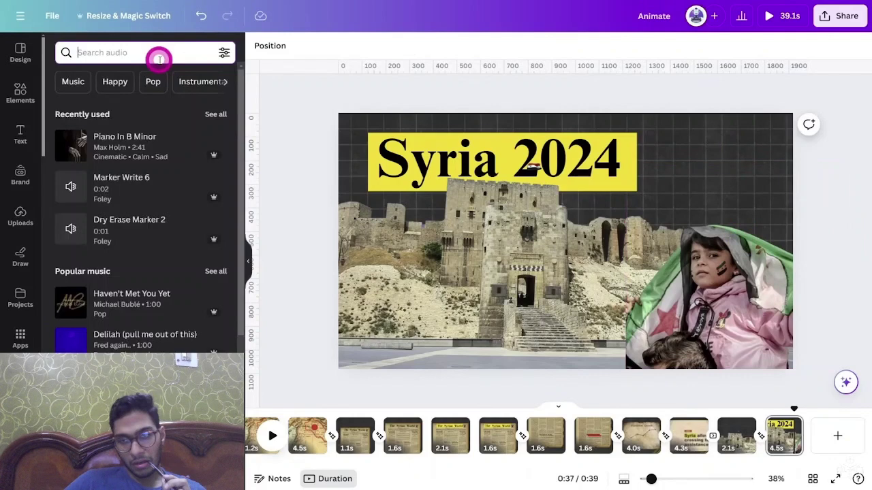
Search the audio for "PAPER MOVEMENT 3" and place the Paper Movement 3 sound where the title page meets the first map page
{"action": "type", "text": "PAPER MOVEMENT 3"}
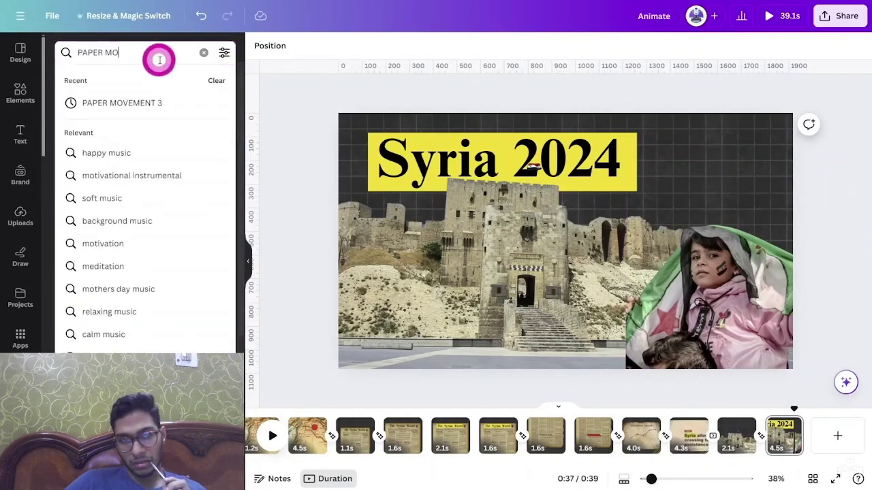
{"action": "key", "text": "Return"}
{"action": "left_click", "coordinate": [69, 128]}
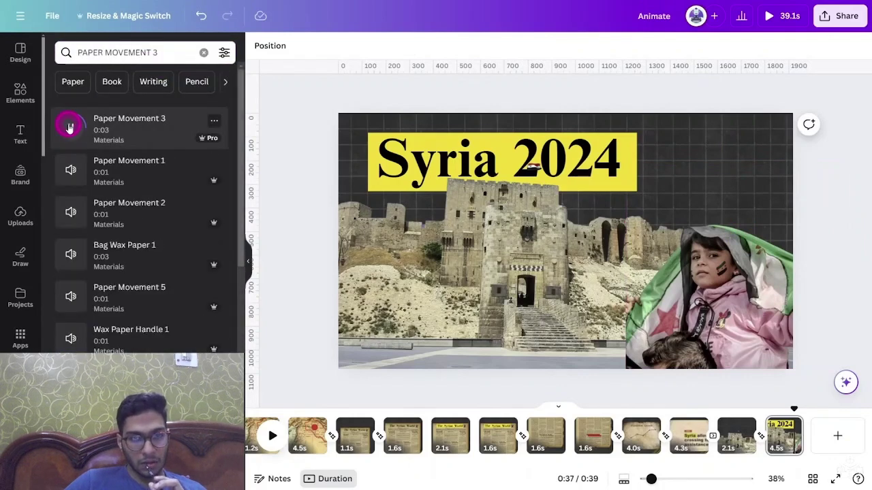
{"action": "left_click_drag", "start_coordinate": [69, 127], "coordinate": [485, 442]}
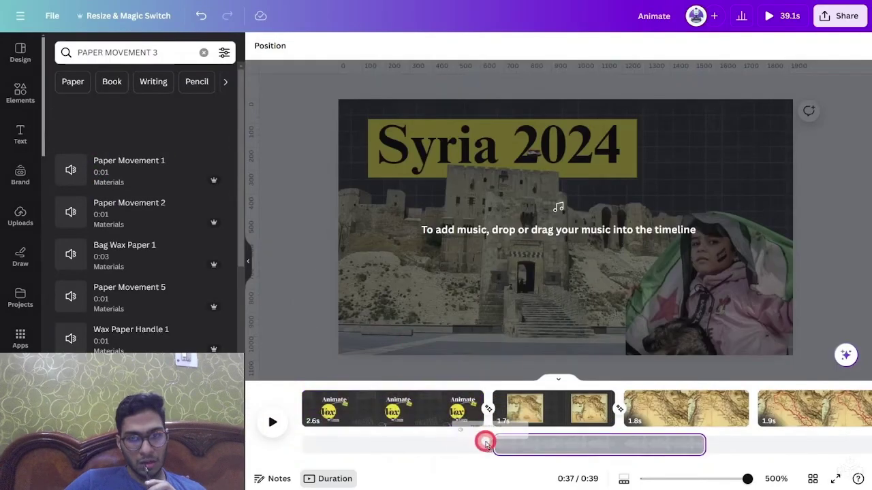
Shift the paper sound slightly earlier, trim it to 1.8 seconds and play it back from the title page
{"action": "left_click", "coordinate": [279, 434]}
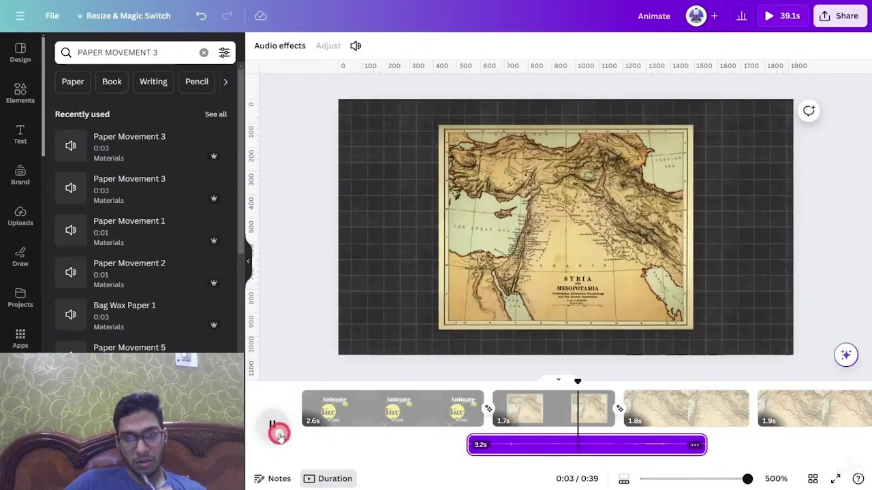
{"action": "left_click_drag", "start_coordinate": [546, 446], "coordinate": [522, 449]}
{"action": "left_click_drag", "start_coordinate": [700, 445], "coordinate": [572, 443]}
{"action": "left_click", "coordinate": [433, 400]}
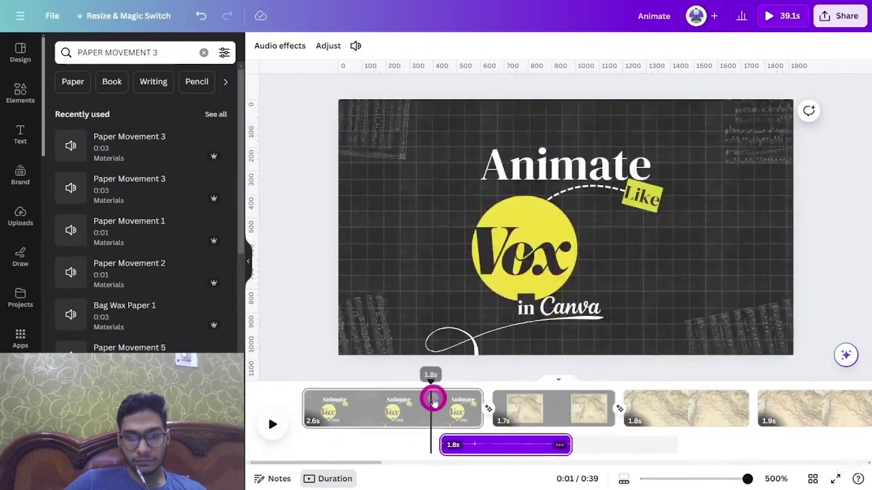
{"action": "key", "text": "space"}
Search the audio for "DRY ERASE MARKER 2" and place the Dry Erase Marker 2 sound at the start of the 1.9-second map page
{"action": "left_click", "coordinate": [183, 53]}
{"action": "type", "text": "D"}
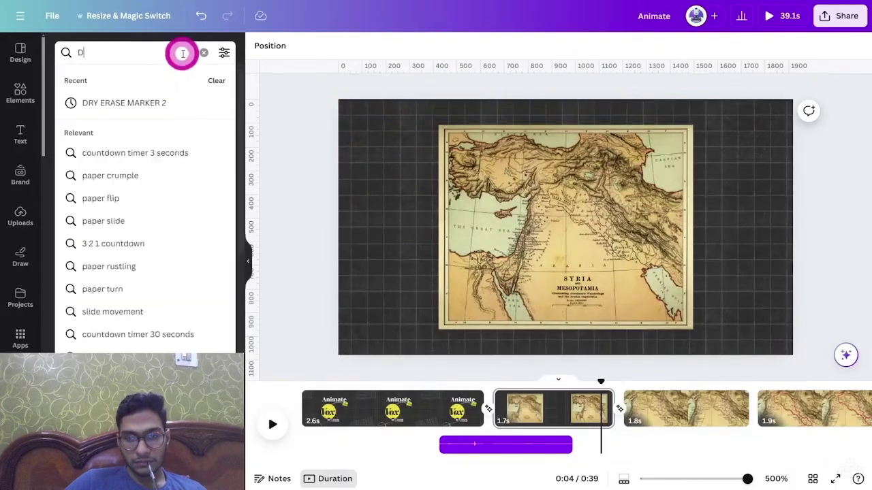
{"action": "type", "text": "RY ERASE MARKER 2"}
{"action": "key", "text": "Return"}
{"action": "left_click", "coordinate": [69, 129]}
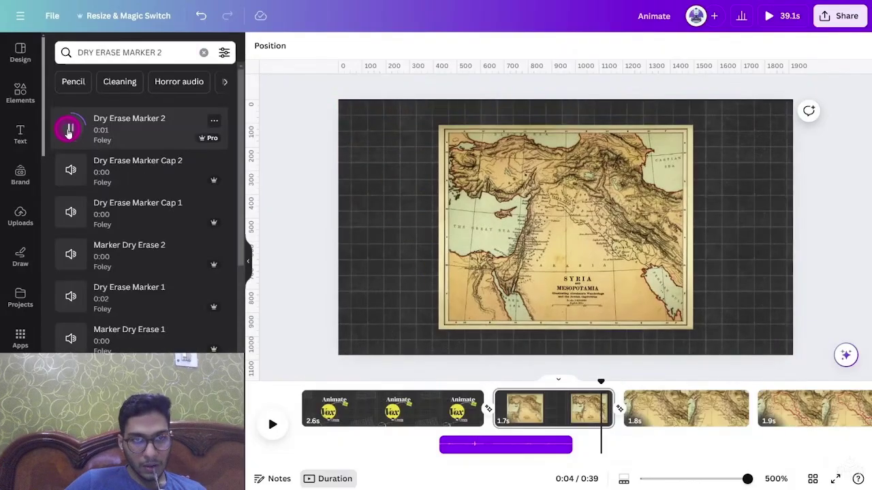
{"action": "left_click_drag", "start_coordinate": [69, 133], "coordinate": [633, 444]}
{"action": "left_click", "coordinate": [621, 382]}
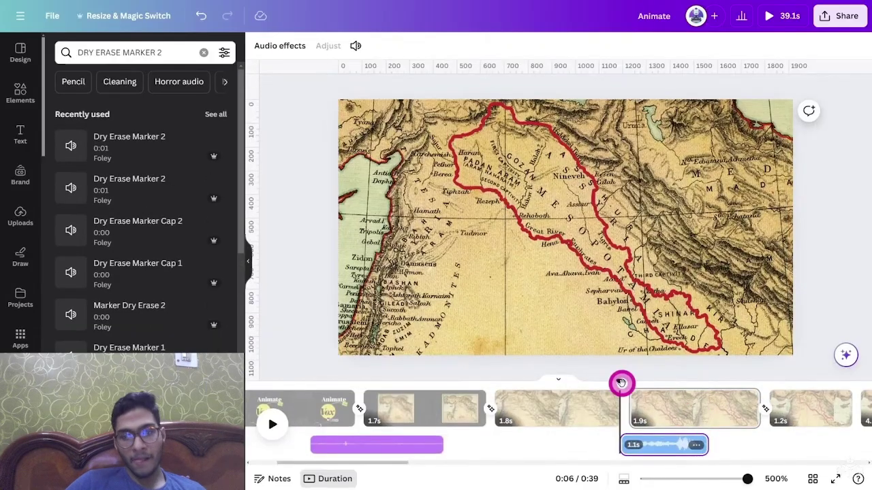
Lower the Dry Erase Marker 2 sound's volume to 36 and play it back from just before the 1.9-second map page
{"action": "left_click", "coordinate": [355, 45]}
{"action": "left_click", "coordinate": [392, 112]}
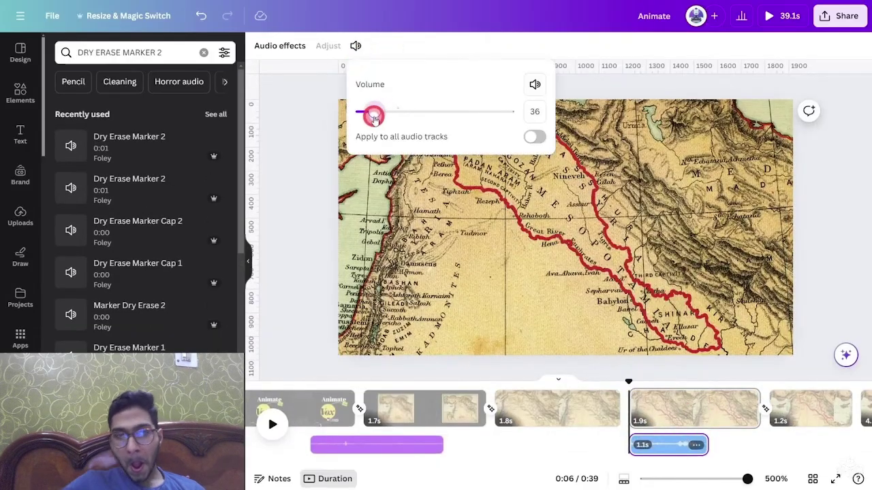
{"action": "left_click", "coordinate": [618, 387]}
{"action": "key", "text": "space"}
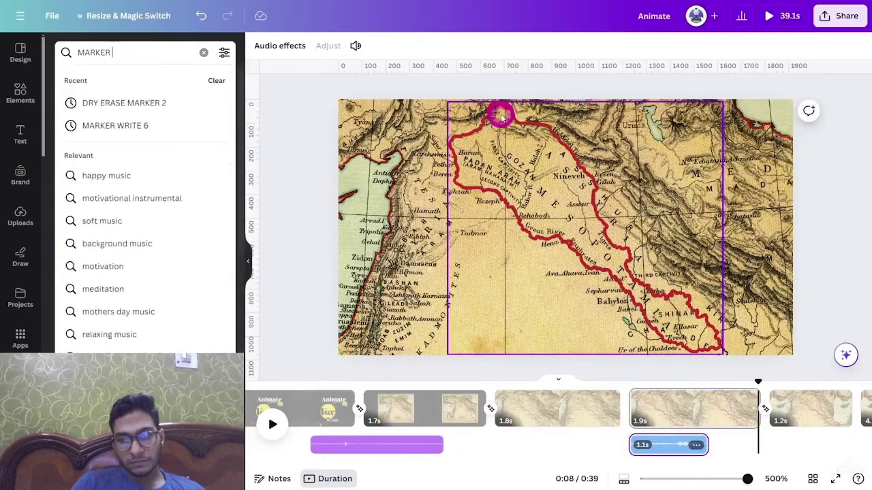
Search the audio for "MARKER WRITE 6", place the Marker Write 6 sound at the start of the 2.1-second newspaper page and play it back
{"action": "type", "text": "WRITE 6"}
{"action": "key", "text": "Return"}
{"action": "mouse_move", "coordinate": [71, 128]}
{"action": "left_mouse_down"}
{"action": "mouse_move", "coordinate": [218, 220]}
{"action": "mouse_move", "coordinate": [411, 447]}
{"action": "left_mouse_up"}
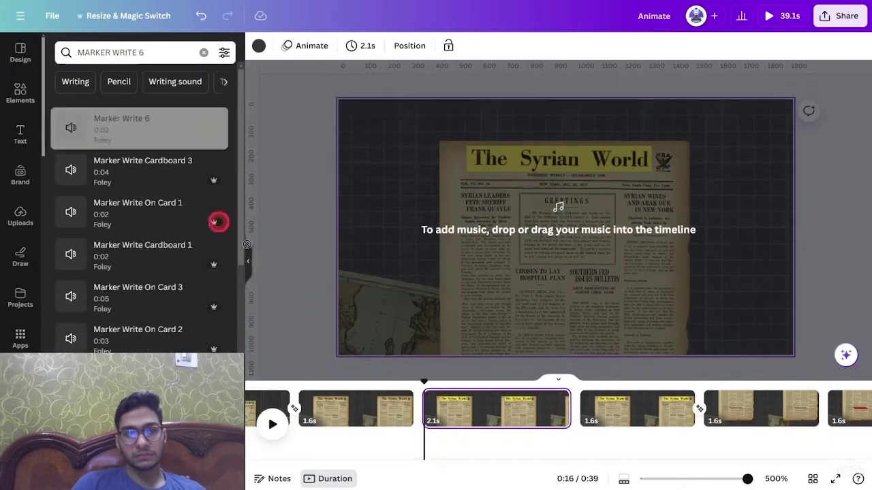
{"action": "left_click_drag", "start_coordinate": [470, 441], "coordinate": [470, 443]}
{"action": "key", "text": "space"}
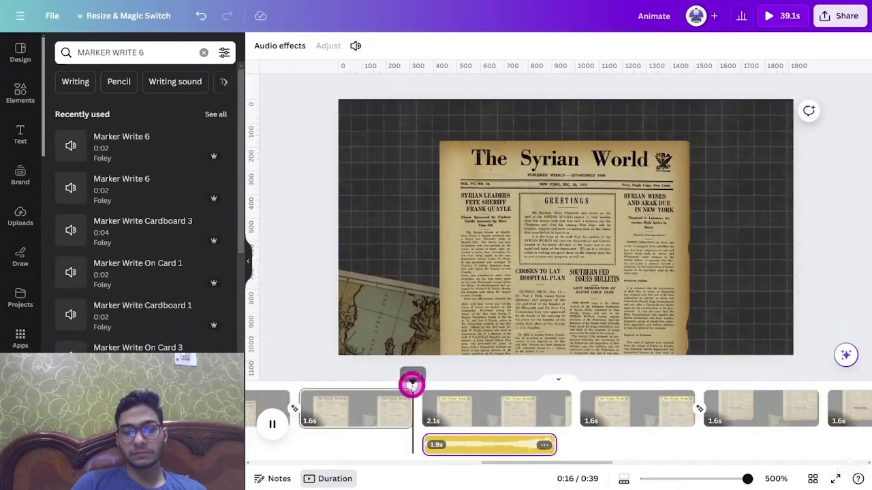
Trim the marker sound to 1.4 seconds with a 0.7-second fade-out and place two staggered copies under the page with the red-highlighted newspaper headline
{"action": "left_click_drag", "start_coordinate": [553, 445], "coordinate": [522, 451]}
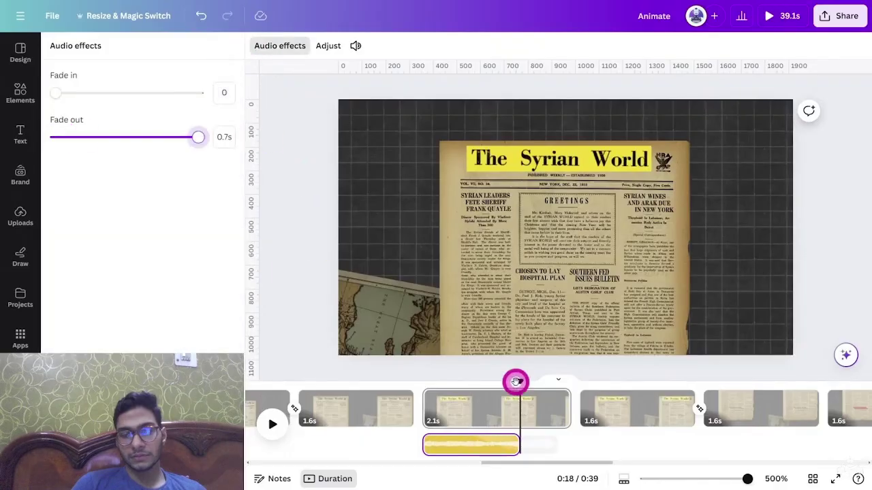
{"action": "left_click_drag", "start_coordinate": [463, 443], "coordinate": [786, 423]}
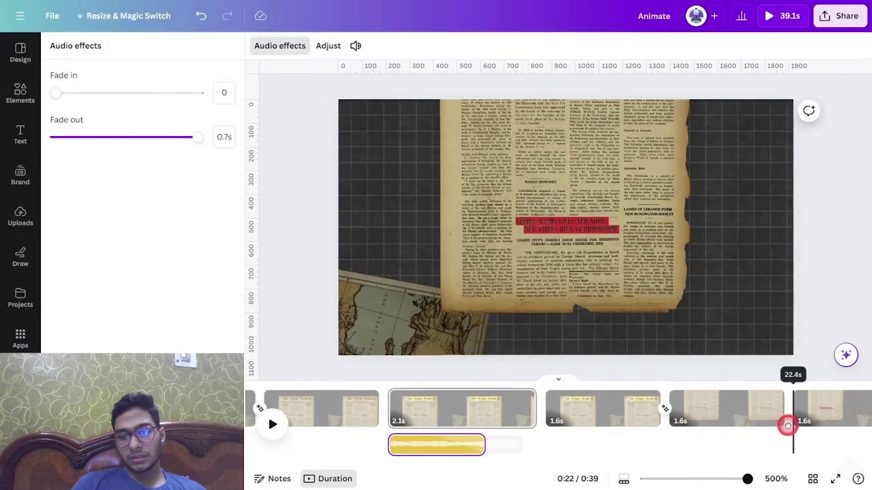
{"action": "left_click", "coordinate": [583, 263]}
{"action": "left_click", "coordinate": [551, 400]}
{"action": "key", "text": "space"}
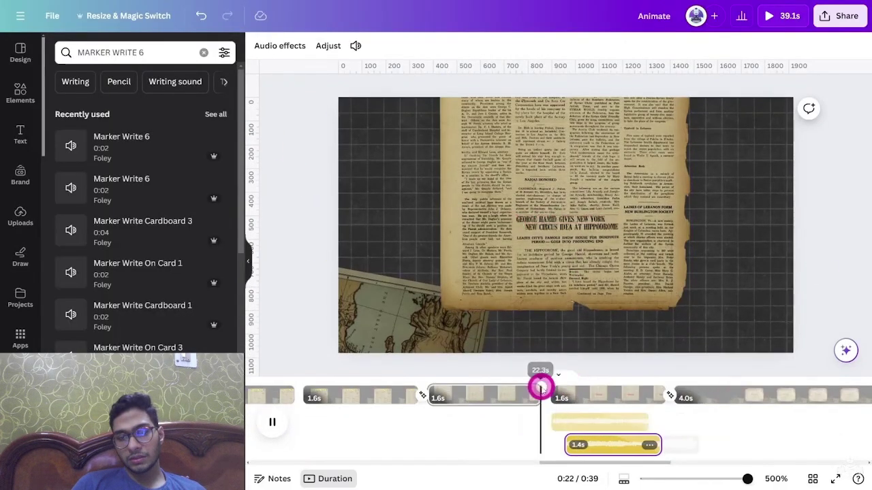
Search the audio for "PIANO" and place the Piano In B Minor track at the start of the timeline to span the whole video
{"action": "left_click", "coordinate": [202, 54]}
{"action": "type", "text": "P"}
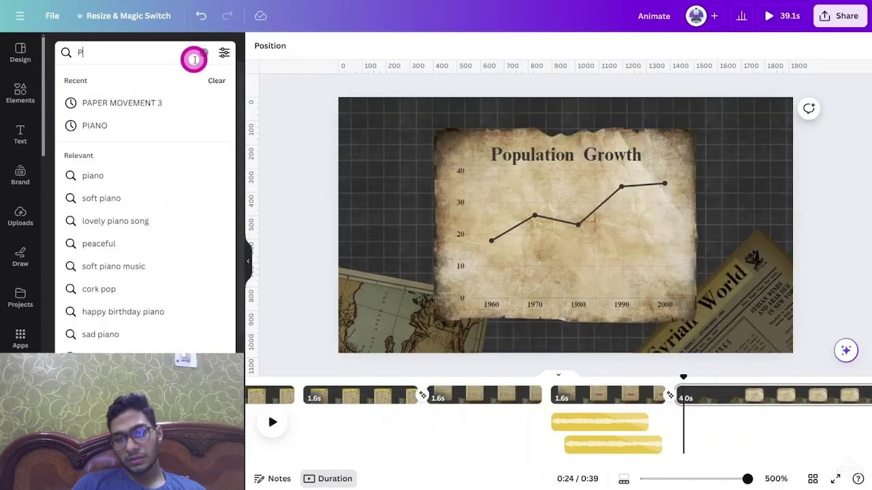
{"action": "type", "text": "IANO"}
{"action": "key", "text": "Return"}
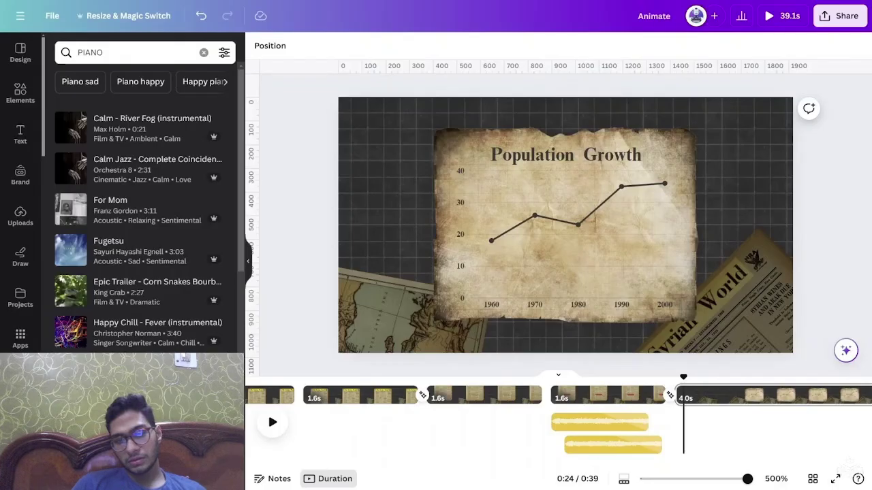
{"action": "left_click_drag", "start_coordinate": [268, 412], "coordinate": [296, 444]}
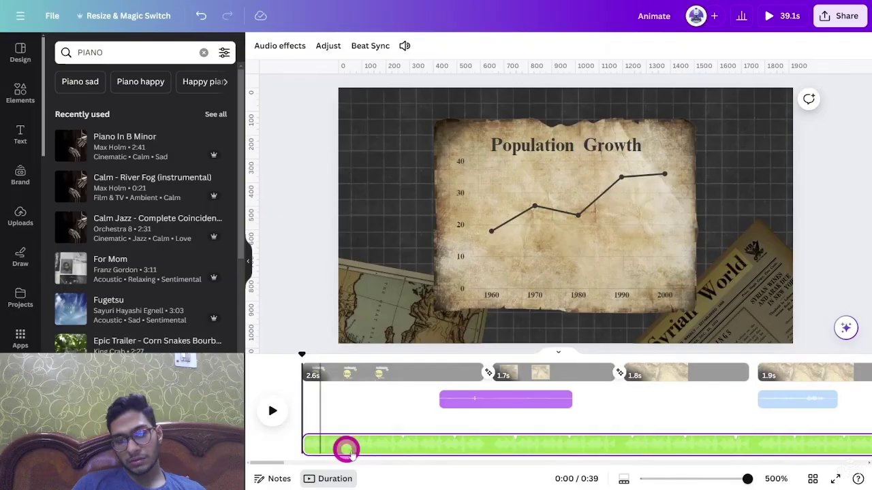
{"action": "left_click_drag", "start_coordinate": [710, 480], "coordinate": [643, 481]}
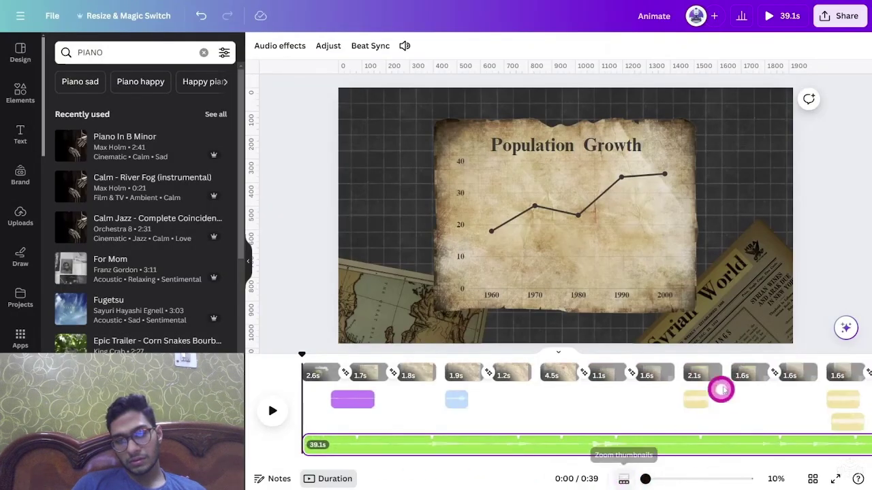
Play the finished documentary through in the full-screen preview
{"action": "left_click", "coordinate": [836, 169]}
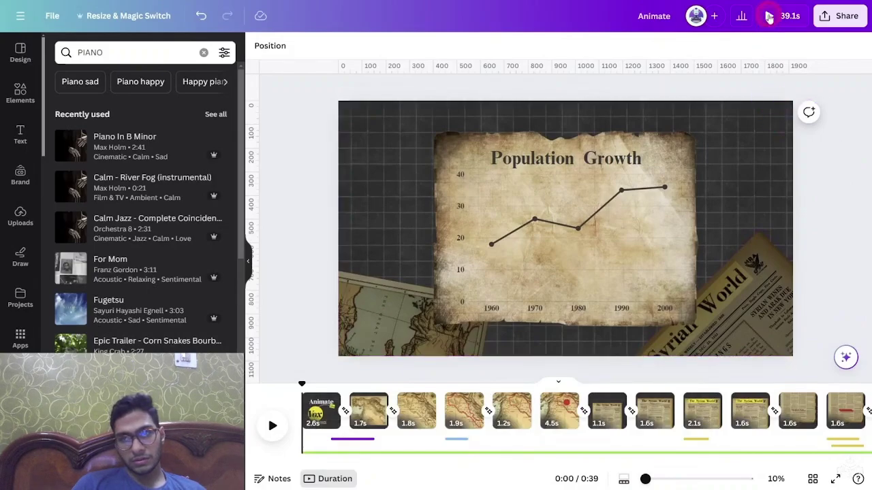
{"action": "left_click", "coordinate": [769, 15]}
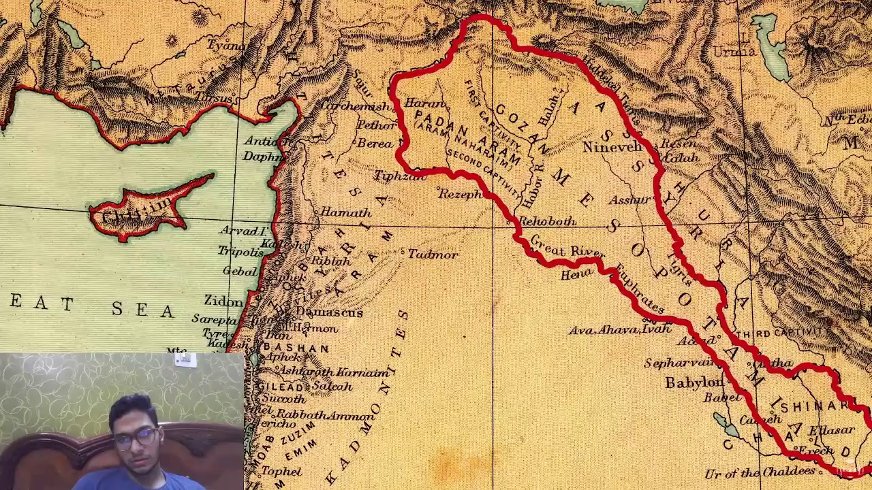
{"action": "left_click", "coordinate": [559, 181]}
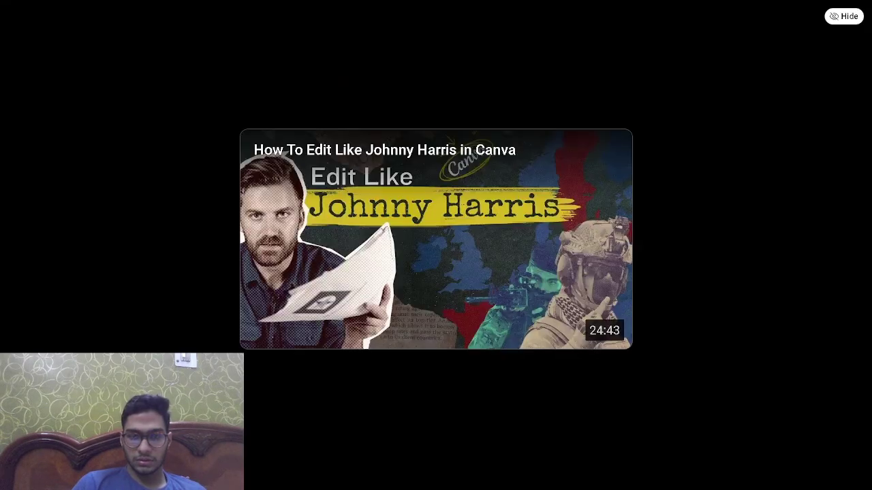
Open the suggested YouTube video "How To Edit Like Johnny Harris in Canva", watch its beginning and exit full screen
{"action": "mouse_move", "coordinate": [332, 453]}
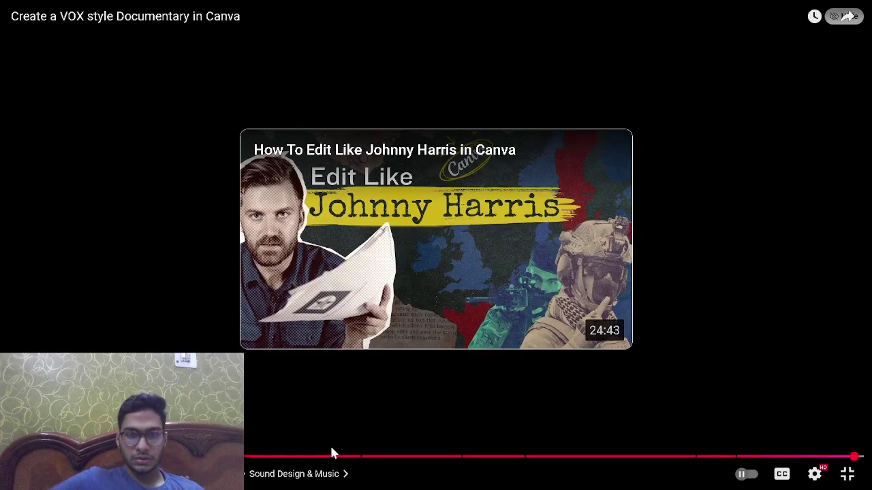
{"action": "left_click", "coordinate": [418, 269]}
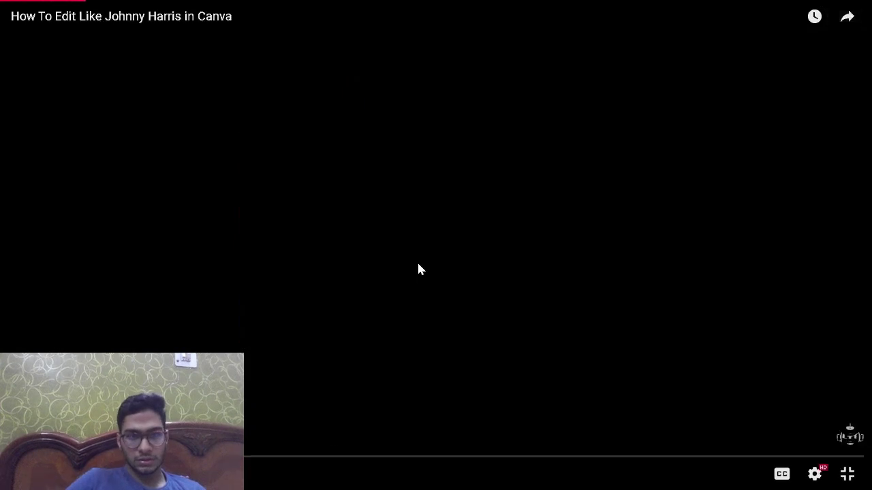
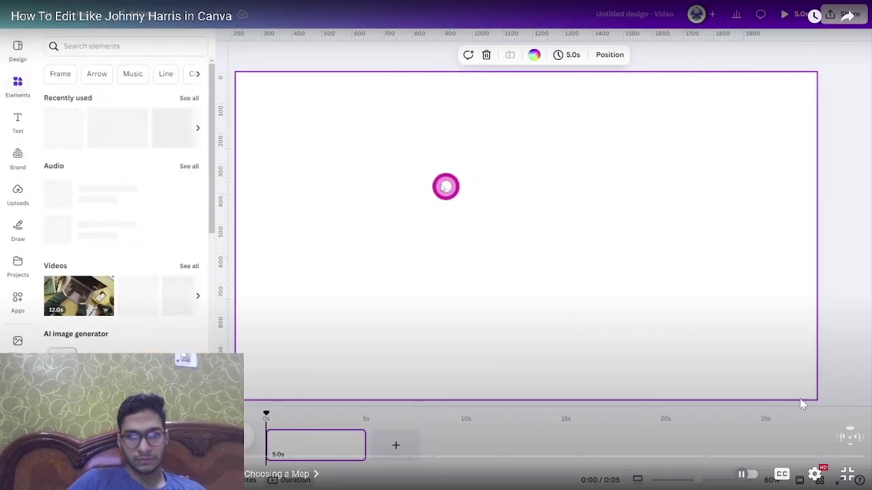
{"action": "left_click", "coordinate": [847, 475]}
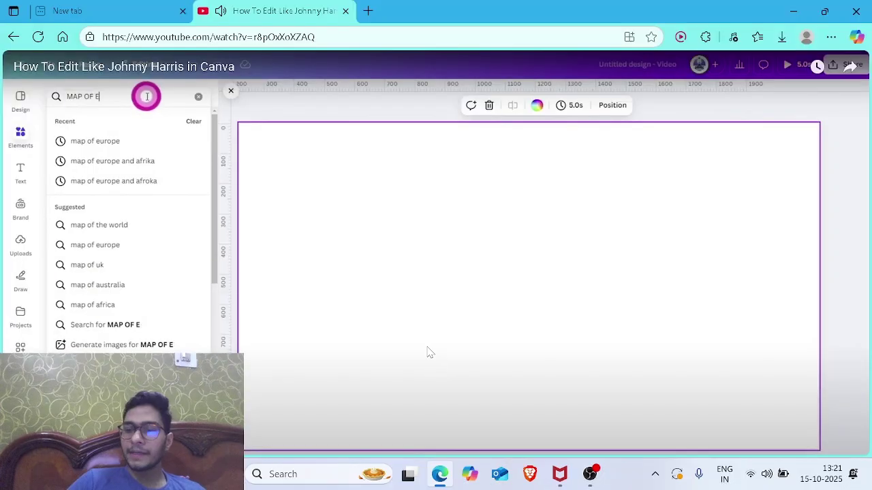
Return to the Lilly's Tech Tips channel's video list and open "Turn Canva Into a Vox-Level Editing Machine"
{"action": "left_click", "coordinate": [10, 47]}
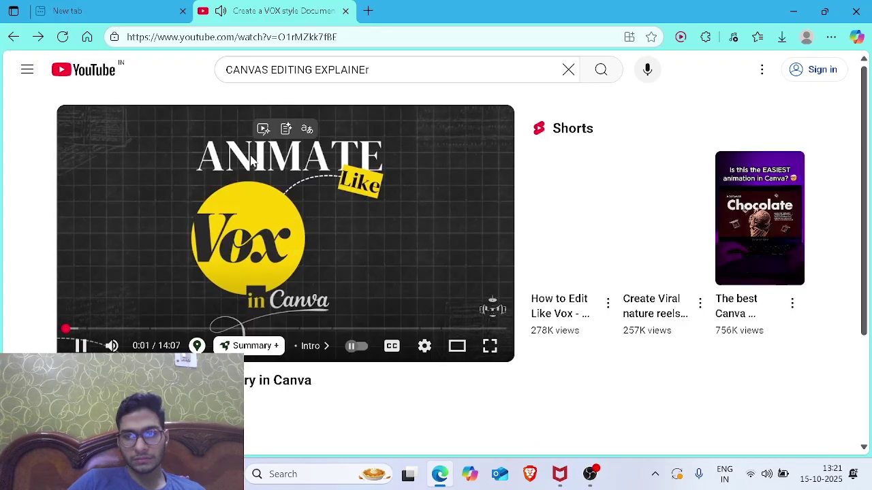
{"action": "scroll", "coordinate": [869, 233], "scroll_direction": "down", "scroll_amount": 5}
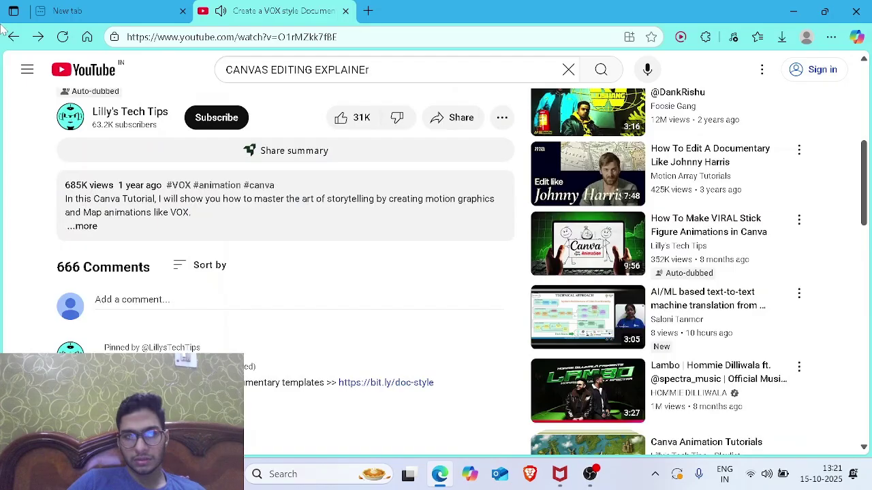
{"action": "left_click", "coordinate": [10, 37]}
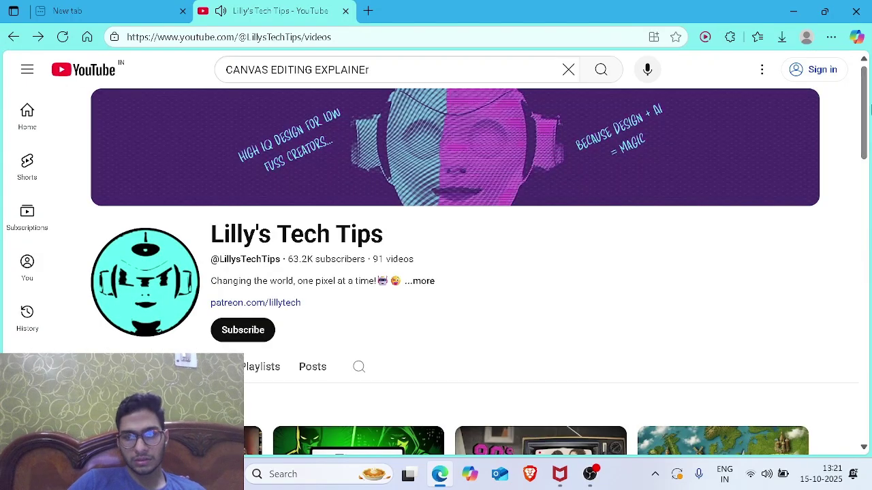
{"action": "left_click_drag", "start_coordinate": [870, 109], "coordinate": [870, 162]}
{"action": "mouse_move", "coordinate": [714, 223]}
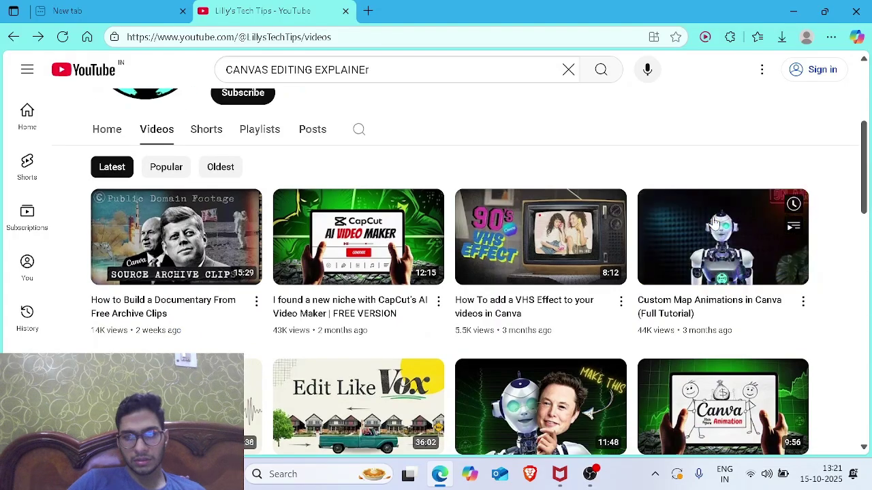
{"action": "left_click_drag", "start_coordinate": [870, 181], "coordinate": [869, 212]}
{"action": "left_click", "coordinate": [374, 291]}
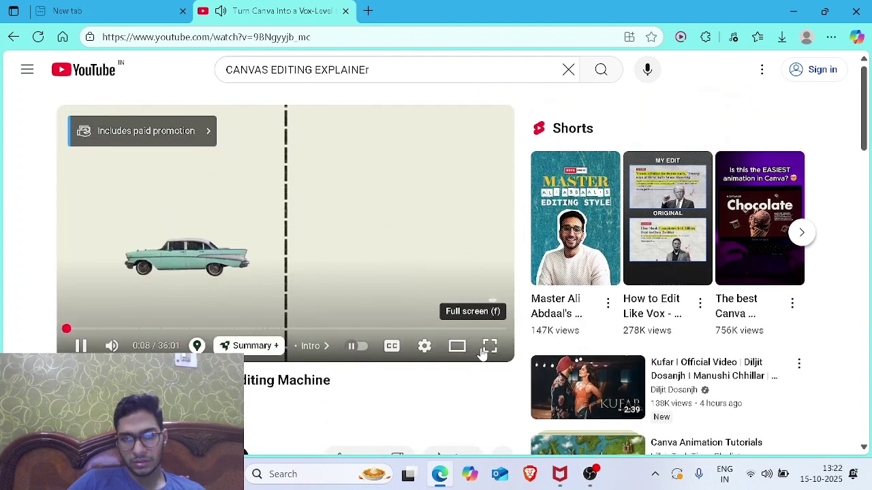
Watch the opening of the Vox-level editing video in full screen, pause it and exit full screen
{"action": "left_click", "coordinate": [489, 349]}
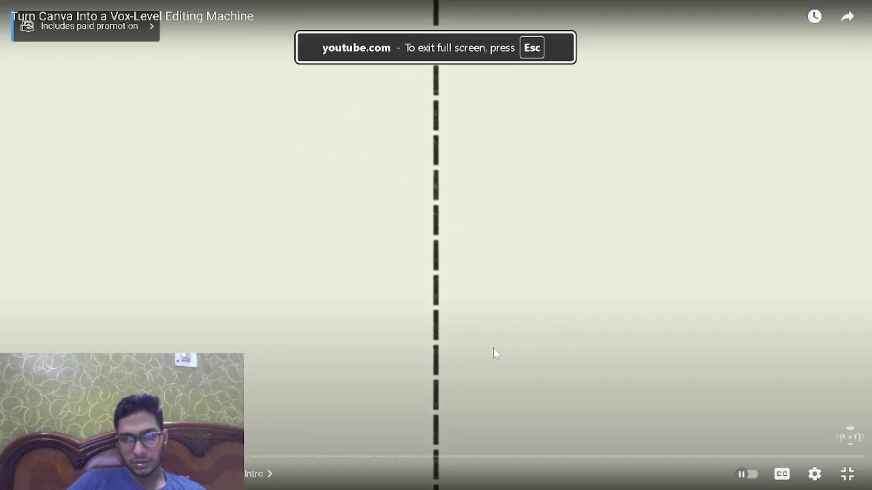
{"action": "left_click", "coordinate": [526, 306]}
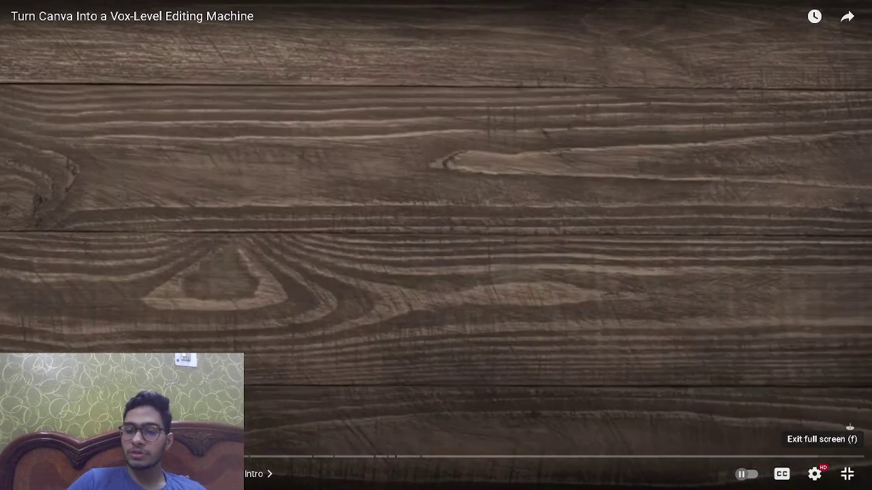
{"action": "mouse_move", "coordinate": [847, 485]}
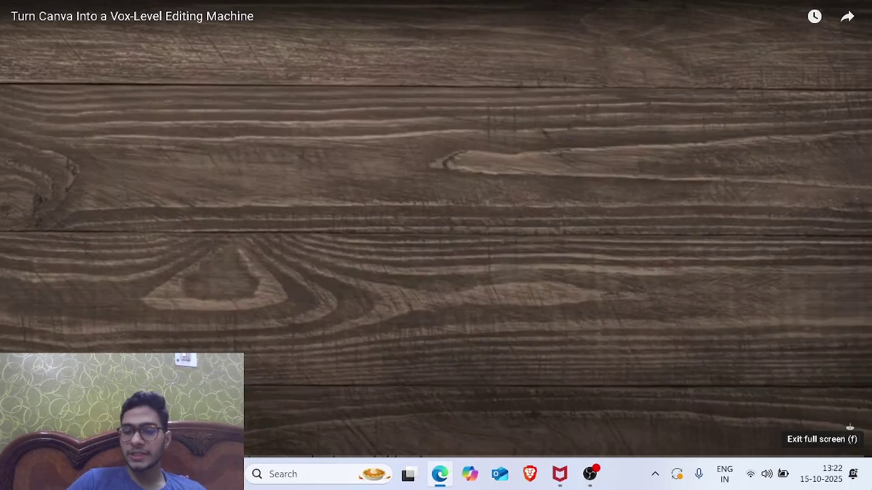
{"action": "left_click", "coordinate": [849, 428]}
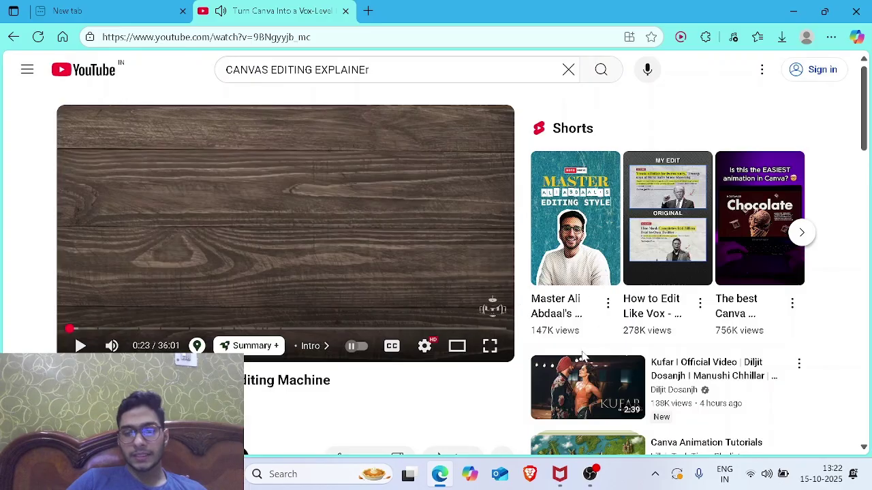
{"action": "key", "text": "alt+Tab"}
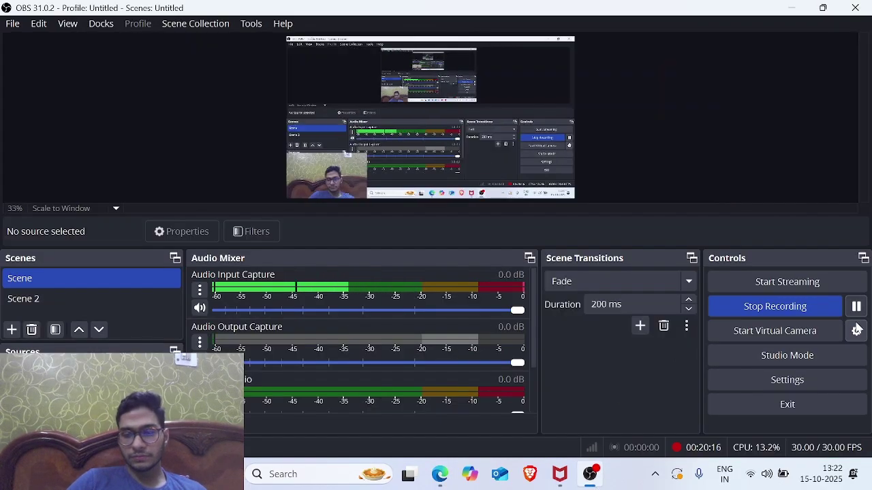
{"action": "left_click", "coordinate": [856, 308]}
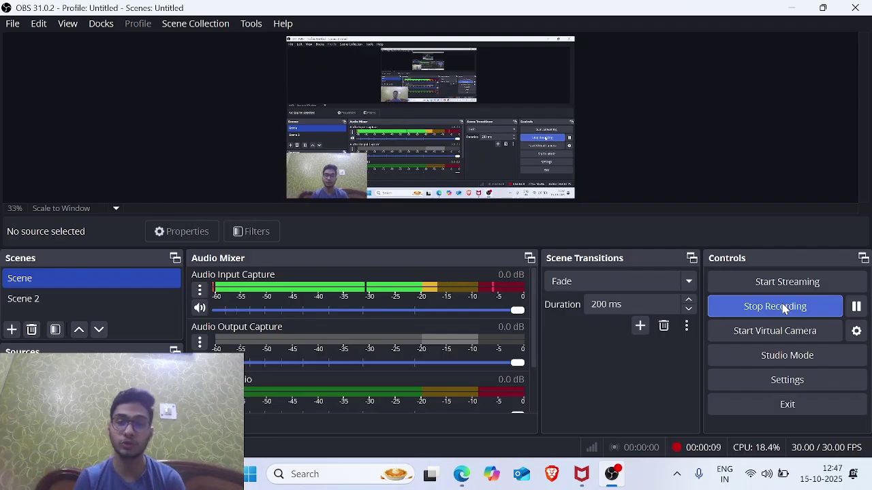
Switch back to the YouTube browser window, open "Create a VOX style Documentary in Canva" from the channel's videos and show it in full screen
{"action": "left_click", "coordinate": [791, 8]}
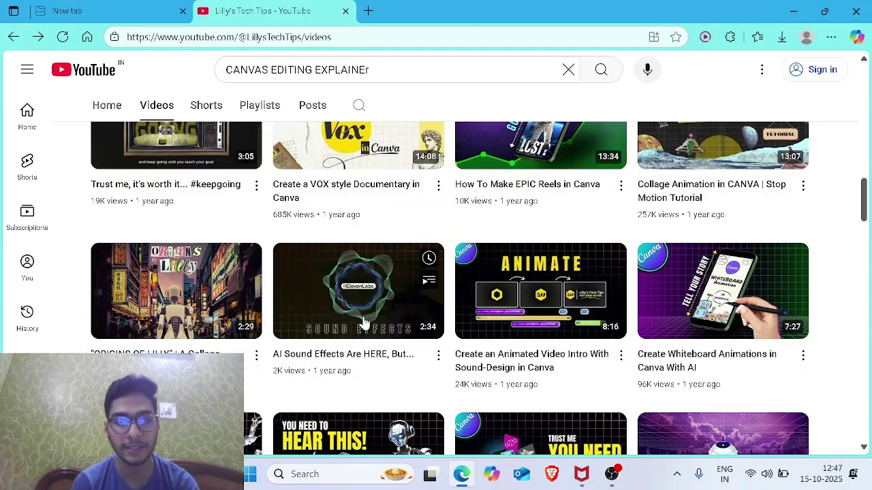
{"action": "left_click", "coordinate": [394, 185]}
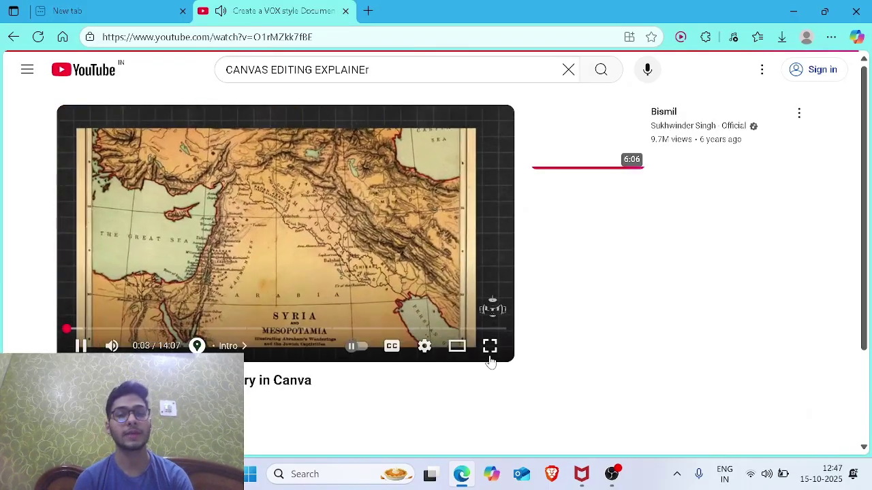
{"action": "left_click", "coordinate": [489, 348]}
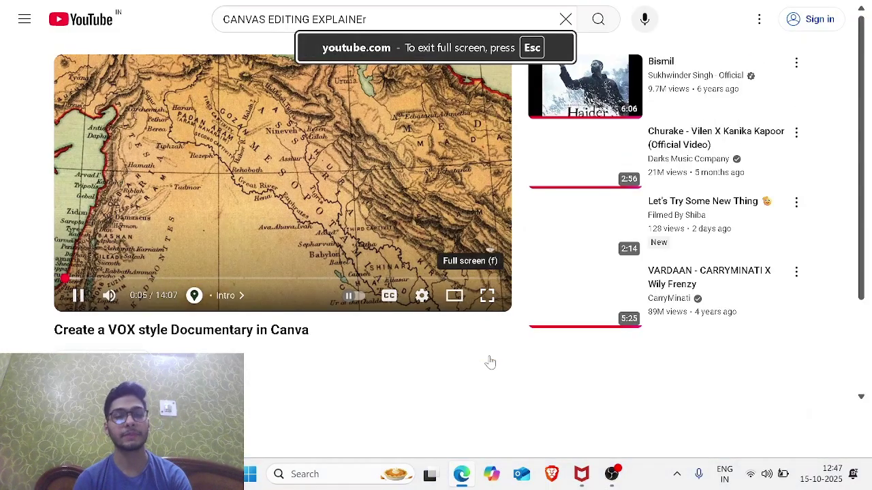
{"action": "key", "text": "f"}
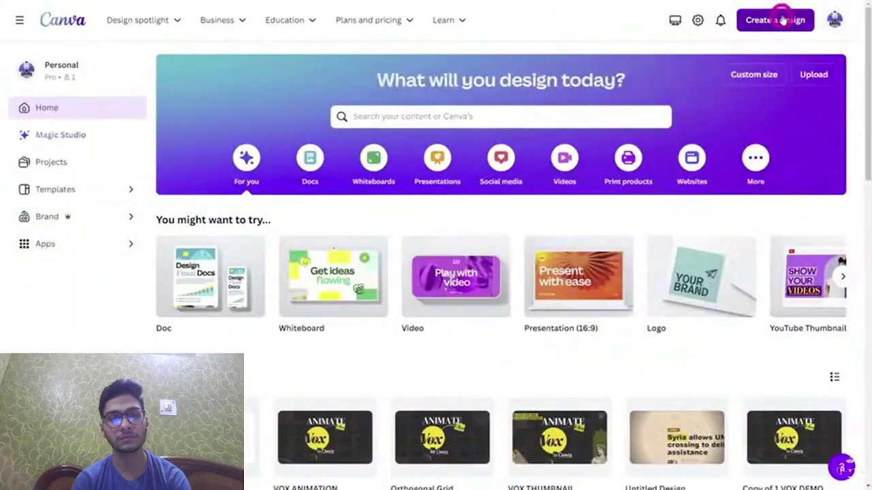
Create a new blank Video design from the Canva home page
{"action": "left_click", "coordinate": [775, 20]}
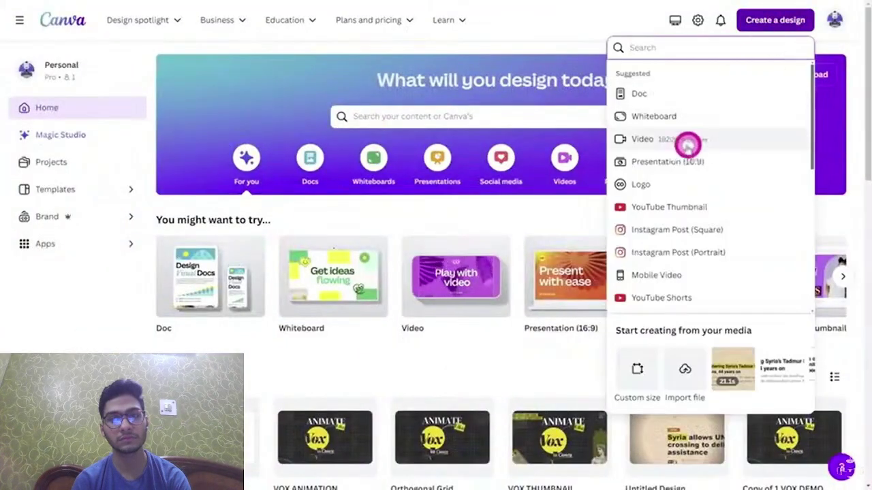
{"action": "left_click", "coordinate": [724, 138]}
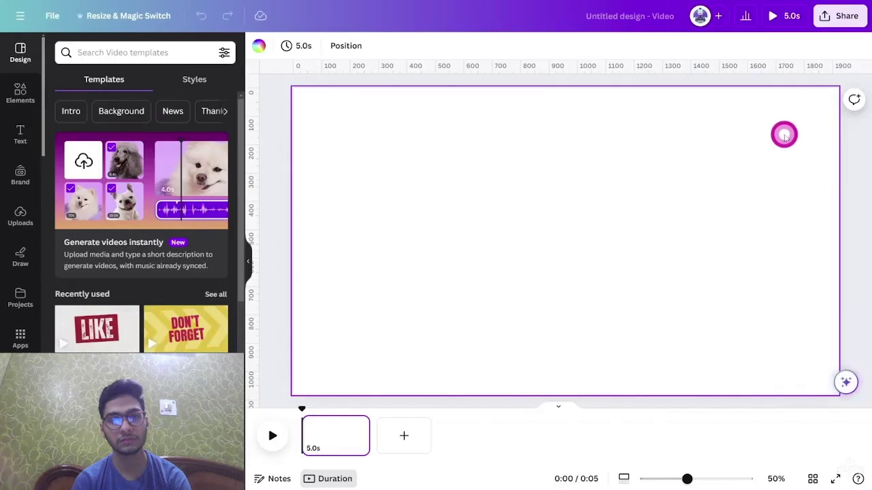
Search for "orthogonal grid", add the black grid image and enlarge it to the page's full height from the left edge
{"action": "left_click", "coordinate": [102, 53]}
{"action": "type", "text": "orthogonal grid"}
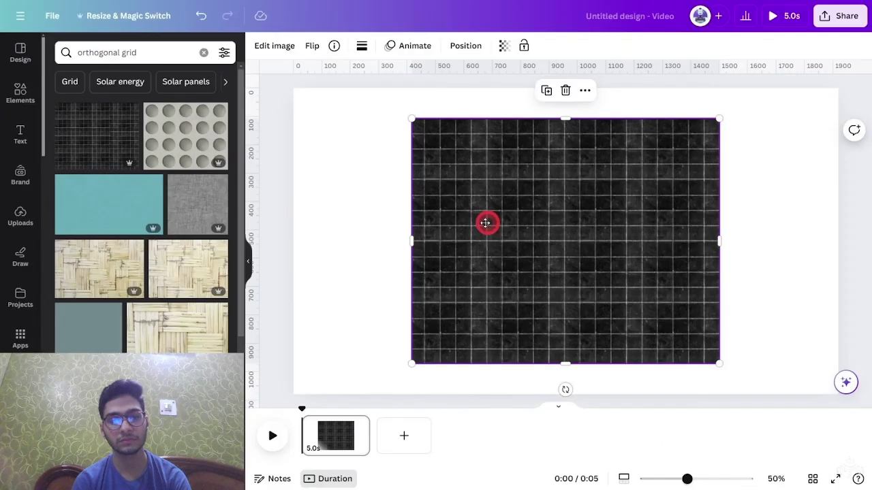
{"action": "left_click_drag", "start_coordinate": [485, 222], "coordinate": [626, 291]}
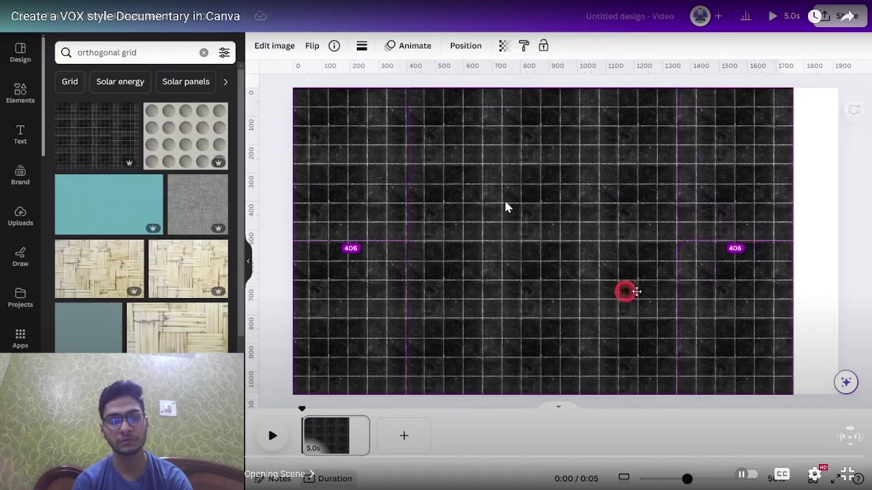
Exit full screen, switch to OBS to check the recording, and return to the YouTube documentary video in full screen
{"action": "key", "text": "Escape"}
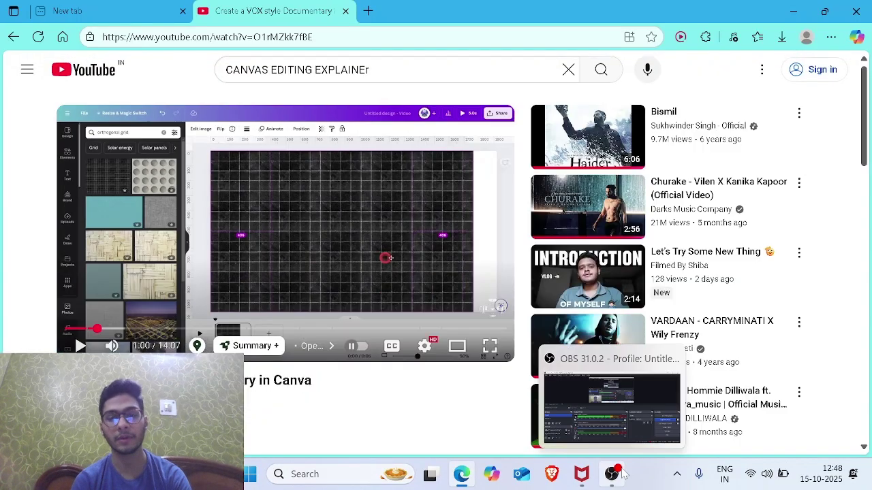
{"action": "left_click", "coordinate": [621, 475]}
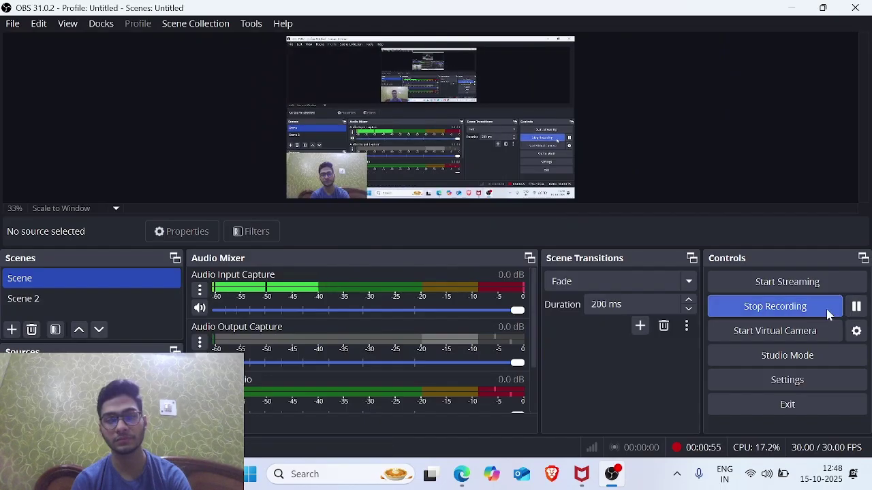
{"action": "left_click", "coordinate": [791, 8]}
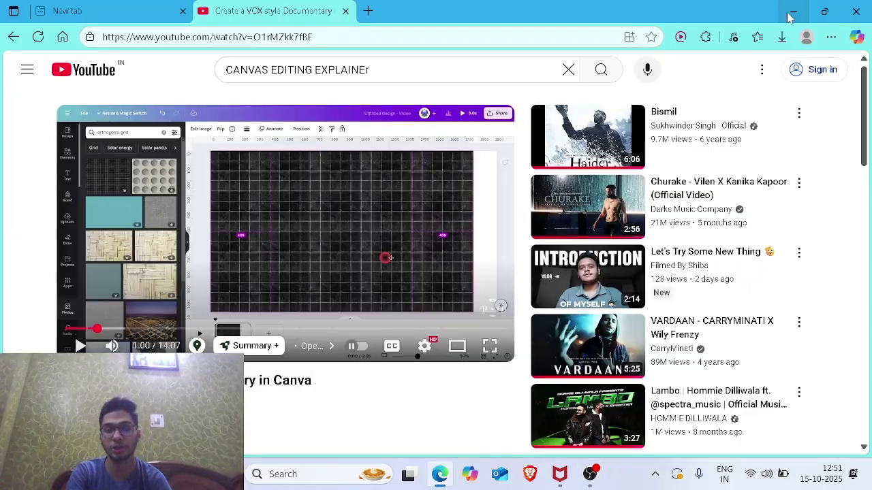
{"action": "left_click", "coordinate": [490, 346]}
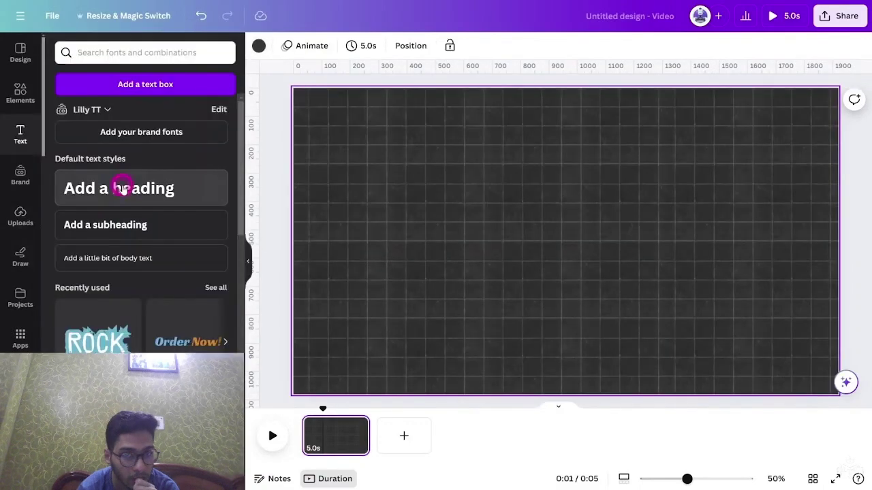
Lower the tutorial video's playback speed to 1.25 and close the player settings
{"action": "left_click", "coordinate": [814, 475]}
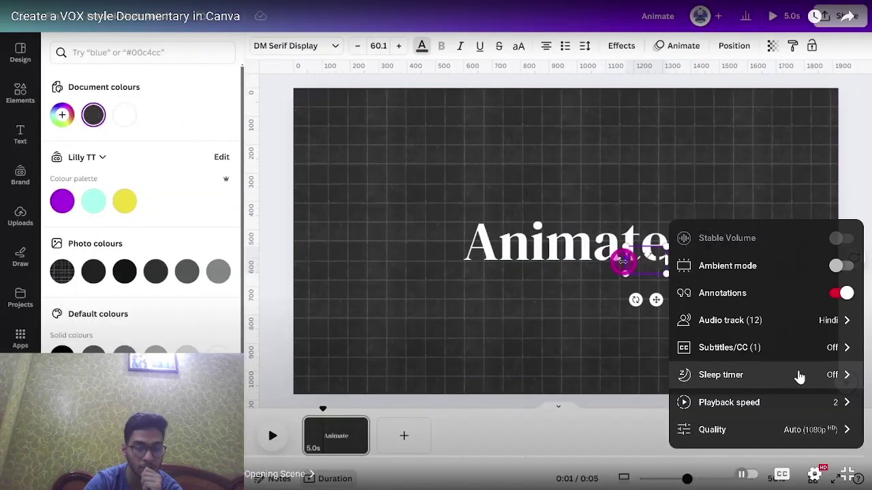
{"action": "key", "text": "shift+comma"}
{"action": "key", "text": "shift+comma"}
{"action": "key", "text": "shift+comma"}
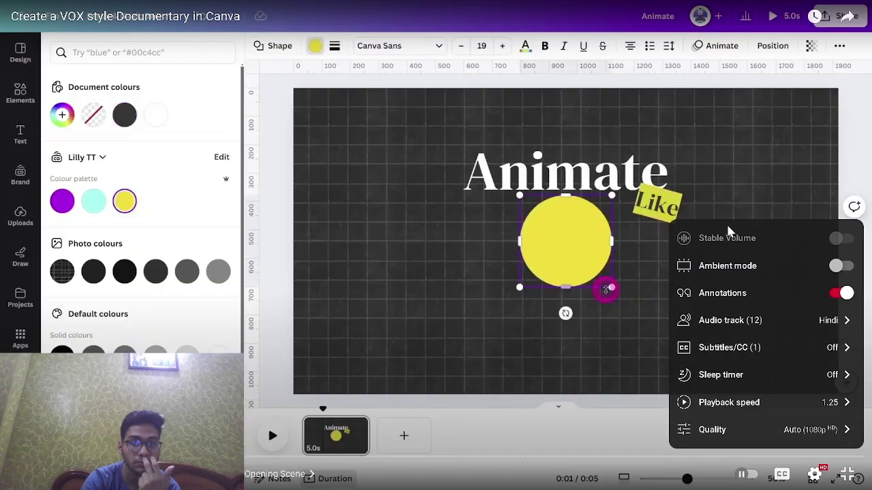
{"action": "left_click", "coordinate": [756, 182]}
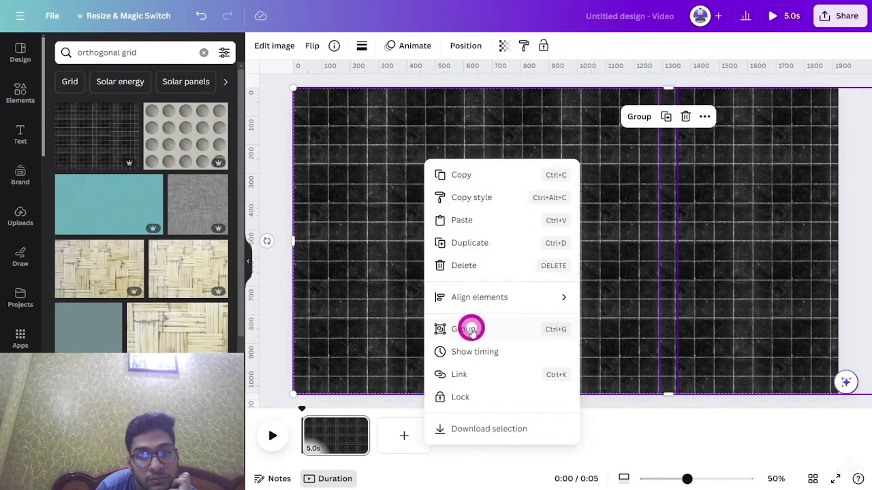
Set the transparency of the grouped grid images to 31
{"action": "left_click", "coordinate": [401, 46]}
{"action": "left_click_drag", "start_coordinate": [369, 92], "coordinate": [318, 93]}
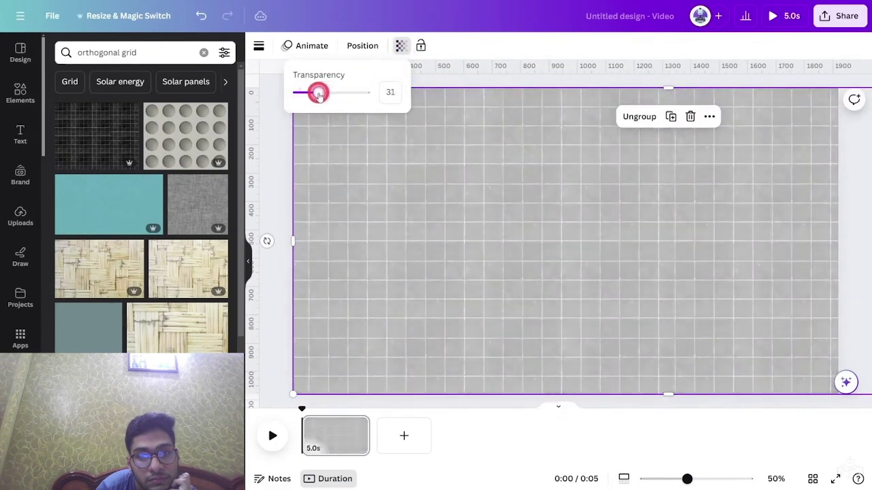
{"action": "key", "text": "Left"}
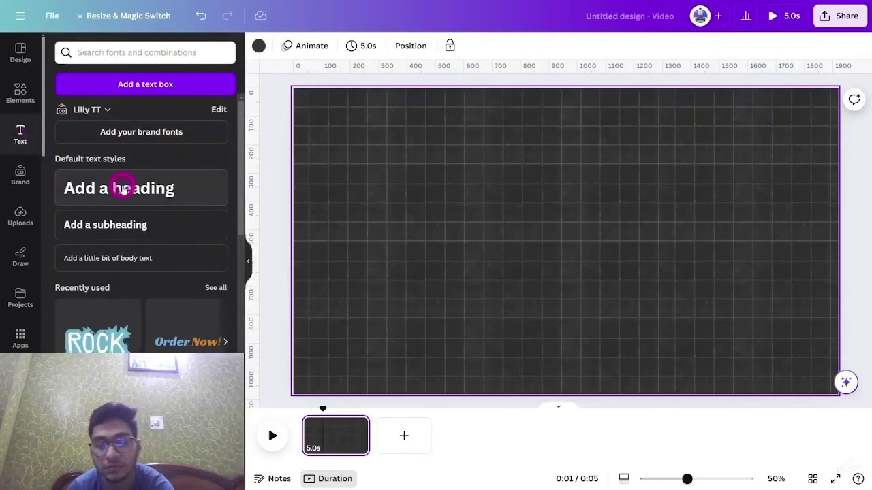
{"action": "key", "text": "Left"}
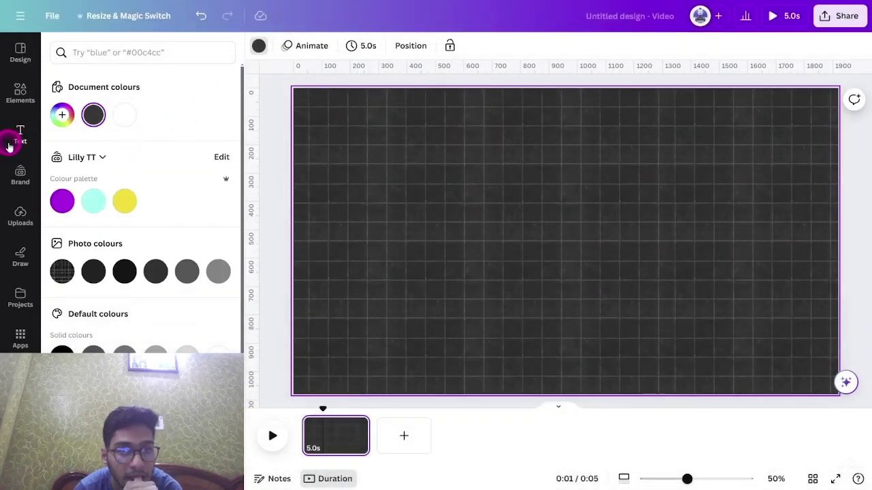
{"action": "key", "text": "Left"}
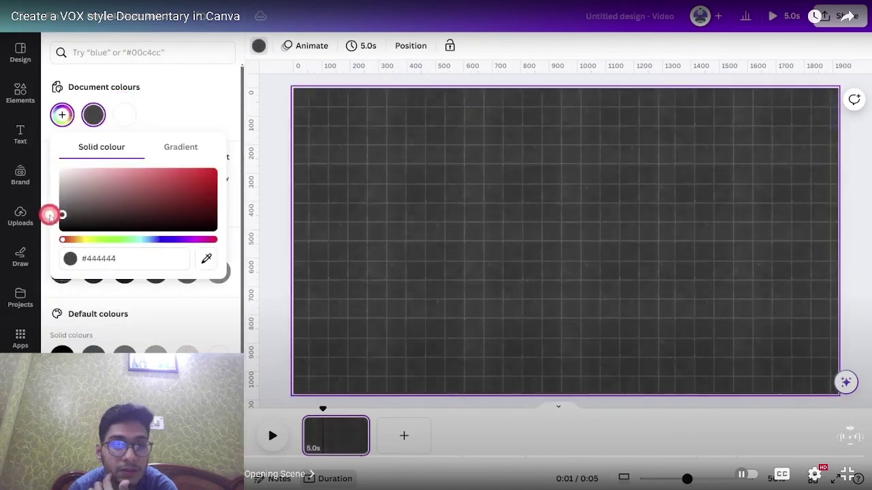
{"action": "left_click", "coordinate": [758, 188]}
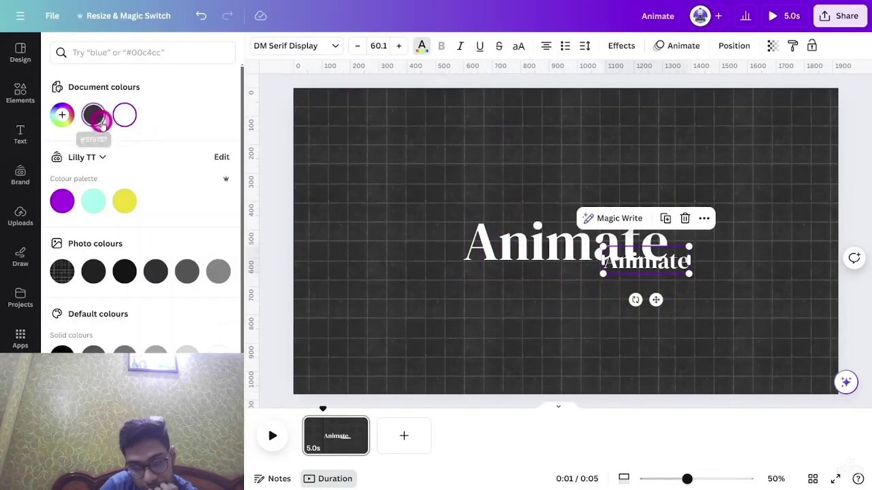
{"action": "key", "text": "Left"}
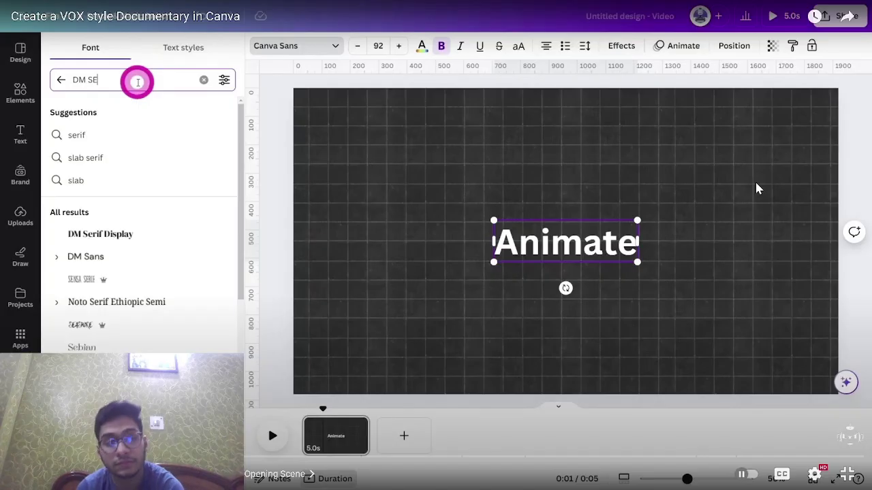
Set the Animate heading's font to DM Serif Display and place a smaller duplicate overlapping its lower right end
{"action": "left_click", "coordinate": [83, 236]}
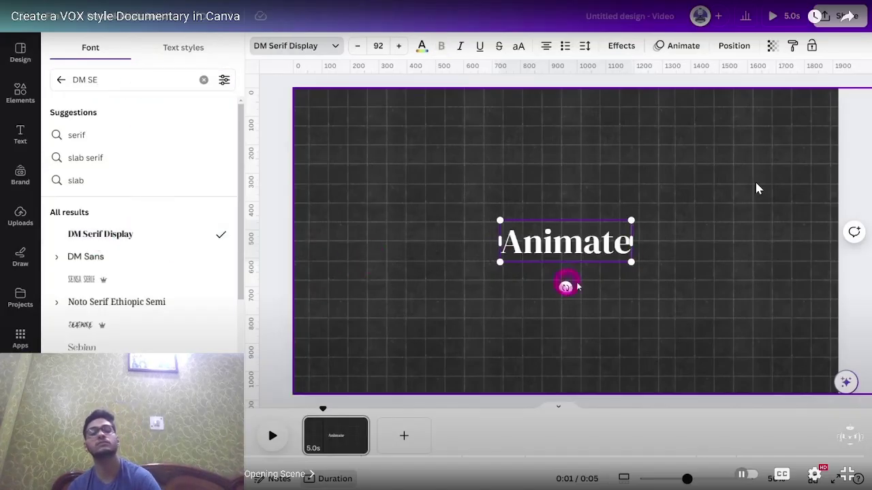
{"action": "left_click", "coordinate": [598, 257]}
{"action": "key", "text": "ctrl+d"}
{"action": "mouse_move", "coordinate": [598, 258]}
{"action": "left_mouse_down"}
{"action": "mouse_move", "coordinate": [588, 295]}
{"action": "mouse_move", "coordinate": [602, 274]}
{"action": "left_mouse_up"}
Recolour the smaller duplicate text dark grey and replace its wording with "Like"
{"action": "left_click", "coordinate": [422, 46]}
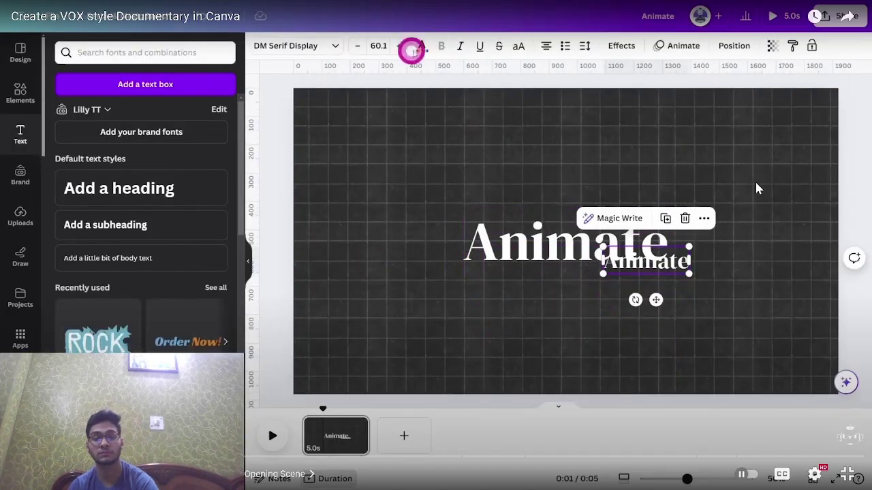
{"action": "double_click", "coordinate": [624, 263]}
{"action": "key", "text": "BackSpace"}
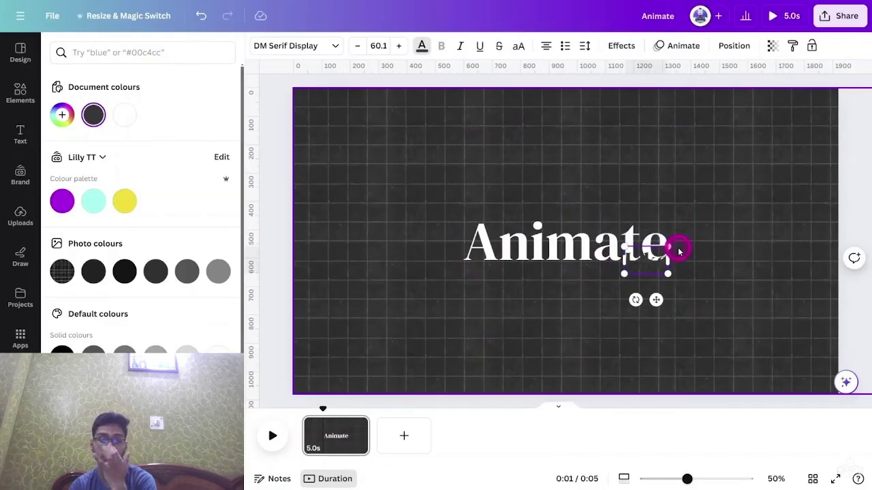
{"action": "type", "text": "Like"}
Give the "Like" text a square-cornered Background effect
{"action": "left_click", "coordinate": [622, 45]}
{"action": "left_click", "coordinate": [74, 249]}
{"action": "left_click_drag", "start_coordinate": [163, 314], "coordinate": [59, 323]}
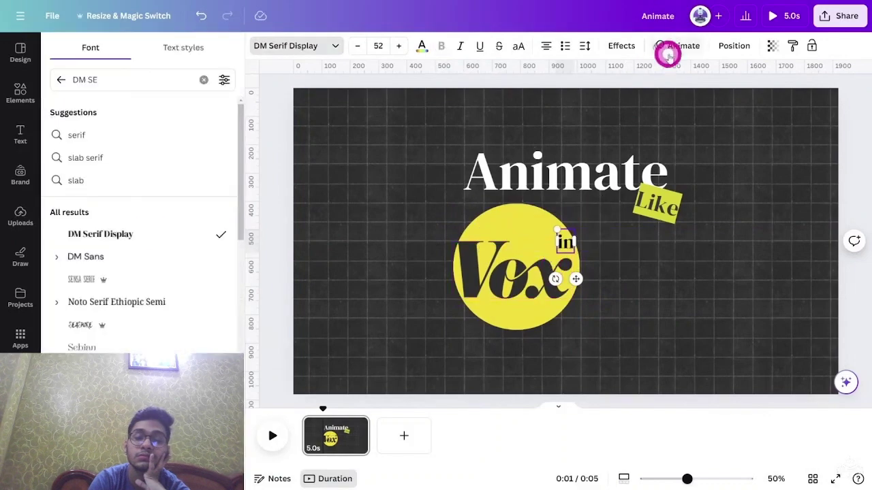
Search the elements for a decorative thin line stroke, add it in white and place it beneath "in Canva"
{"action": "left_click", "coordinate": [146, 60]}
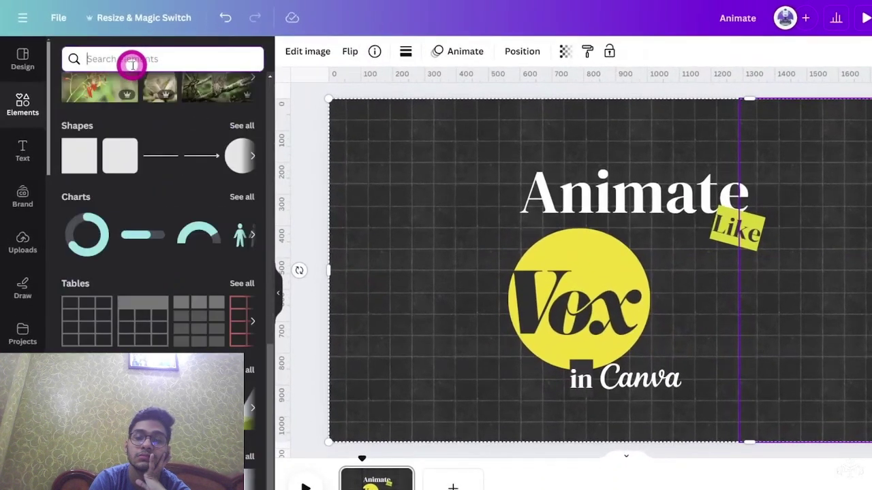
{"action": "type", "text": "Decora"}
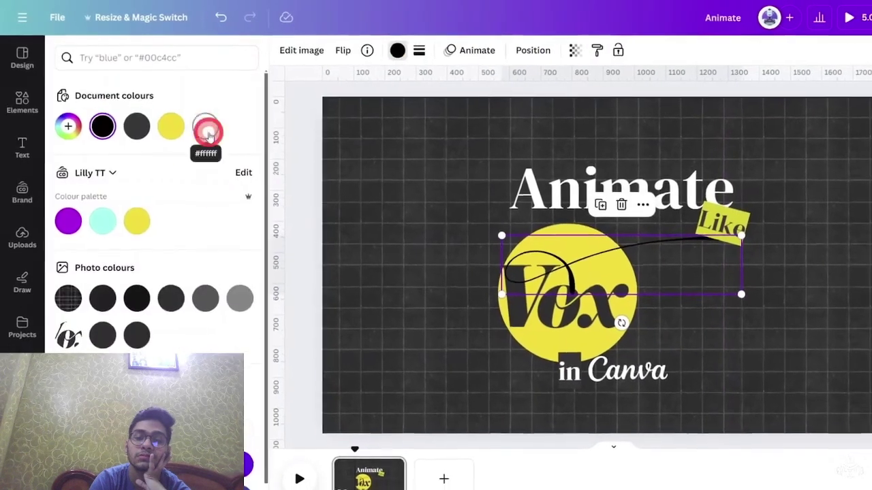
{"action": "left_click_drag", "start_coordinate": [585, 273], "coordinate": [561, 393]}
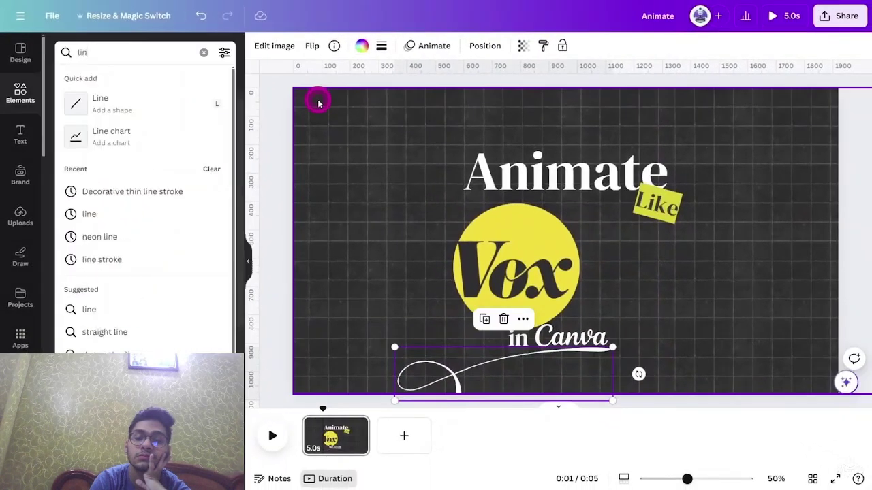
Search the elements for "line", add the dashed line and make it white with a line weight of 8
{"action": "key", "text": "Return"}
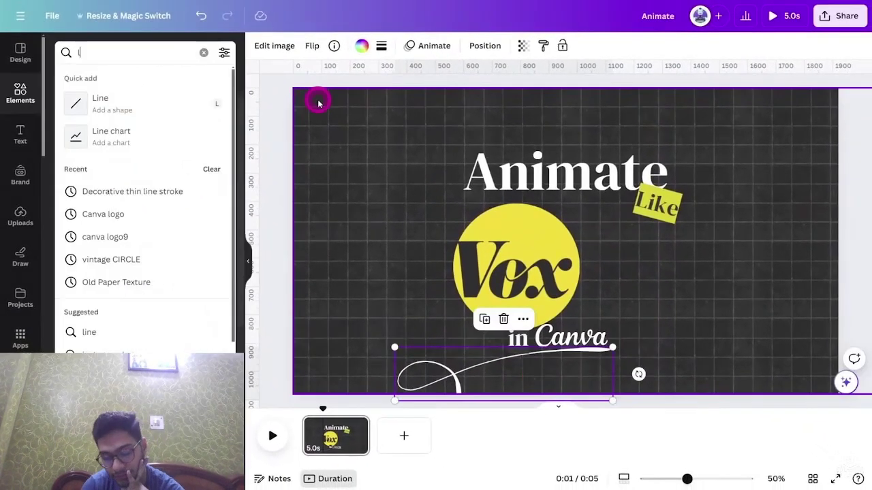
{"action": "type", "text": "ine"}
{"action": "key", "text": "Return"}
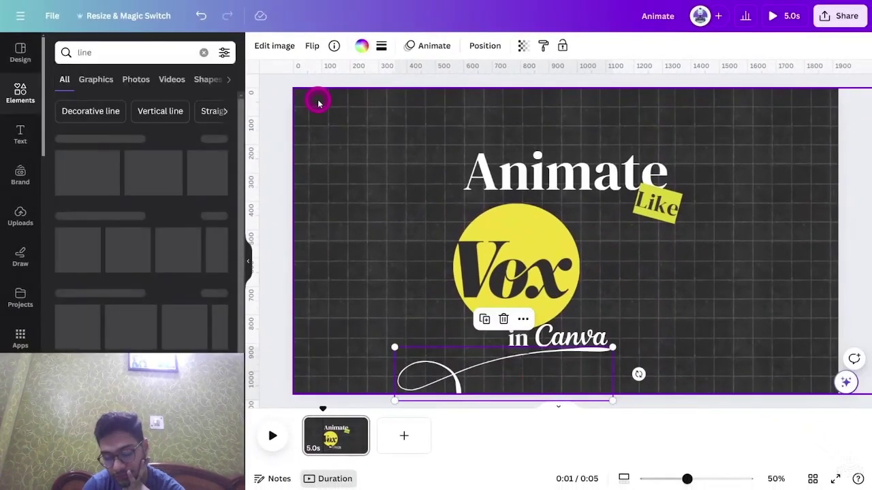
{"action": "left_click", "coordinate": [139, 167]}
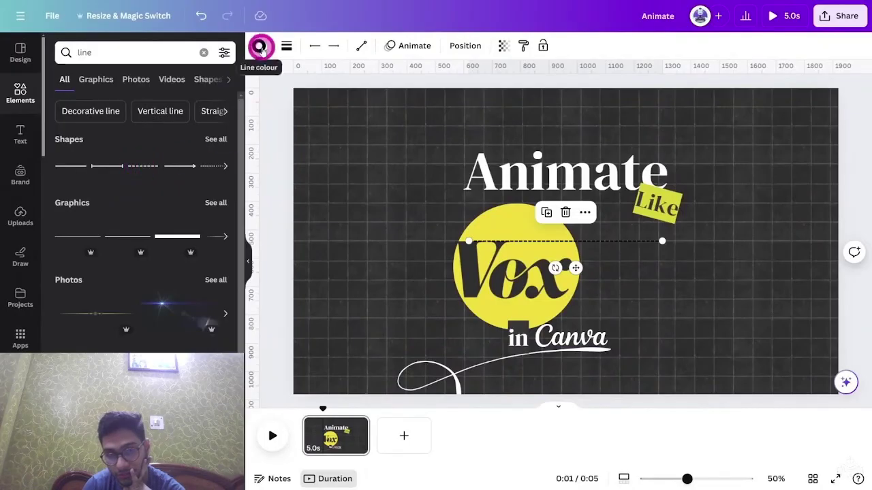
{"action": "left_click", "coordinate": [261, 46]}
{"action": "left_click", "coordinate": [286, 45]}
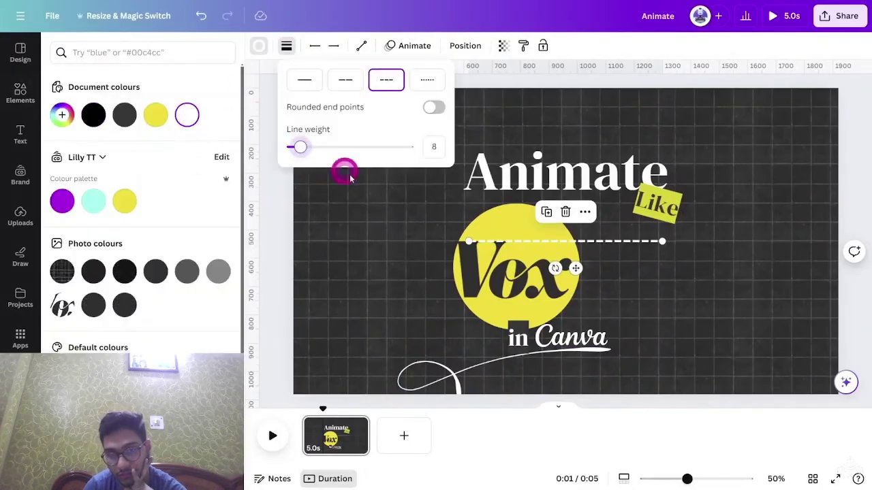
Change the dashed line to a curved type and arc it from the Vox circle to the "Like" label
{"action": "left_click", "coordinate": [363, 46]}
{"action": "left_click", "coordinate": [384, 118]}
{"action": "left_click_drag", "start_coordinate": [662, 240], "coordinate": [637, 198]}
{"action": "left_click_drag", "start_coordinate": [468, 242], "coordinate": [539, 236]}
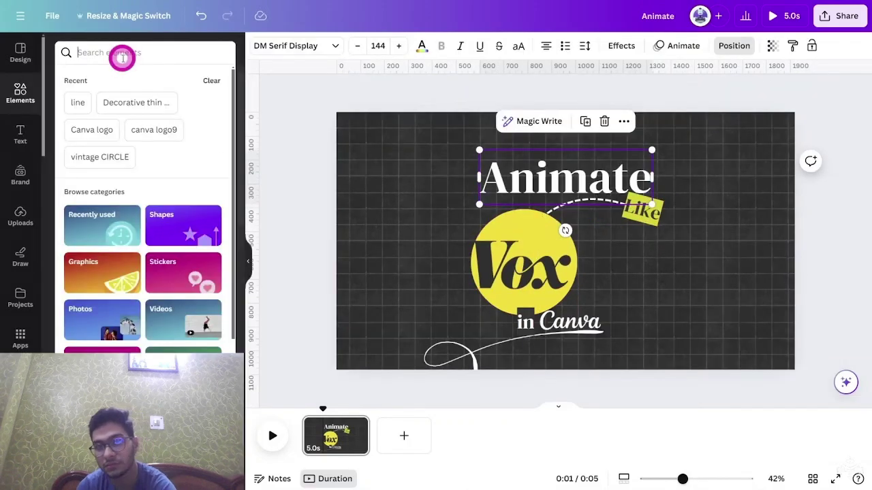
Search the elements for "vintage music sheet" and place a sheet graphic over the design's lower left corner
{"action": "left_click", "coordinate": [756, 184]}
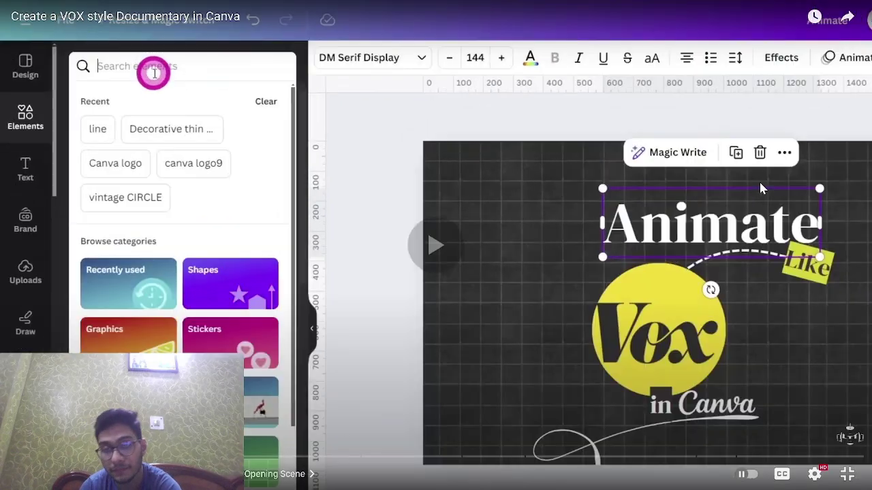
{"action": "type", "text": "vintage"}
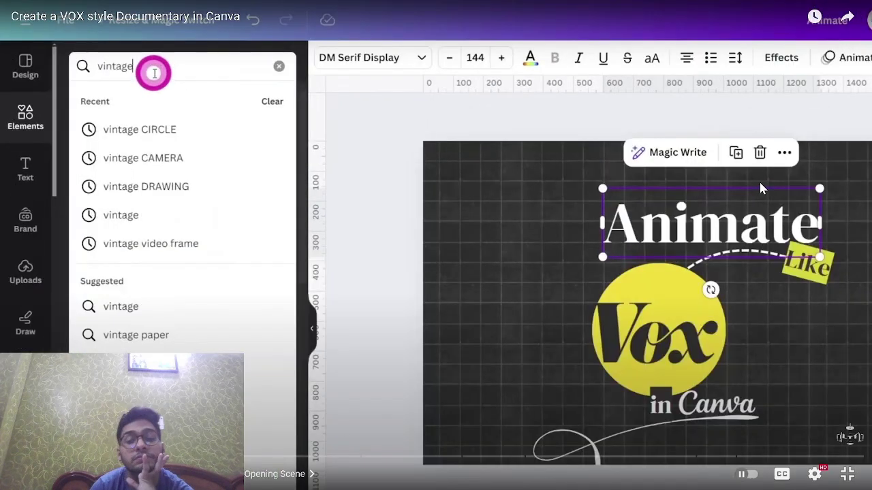
{"action": "type", "text": " music sheet"}
{"action": "key", "text": "Return"}
{"action": "left_click", "coordinate": [247, 263]}
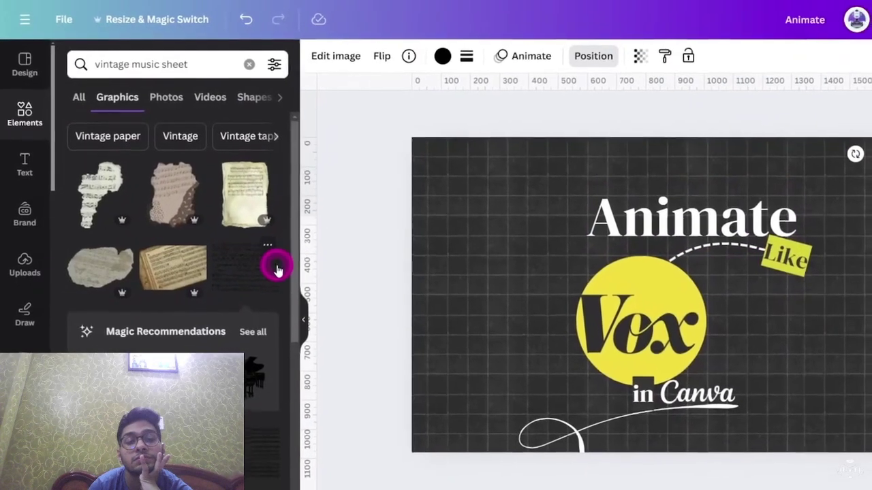
{"action": "left_click_drag", "start_coordinate": [278, 270], "coordinate": [506, 438]}
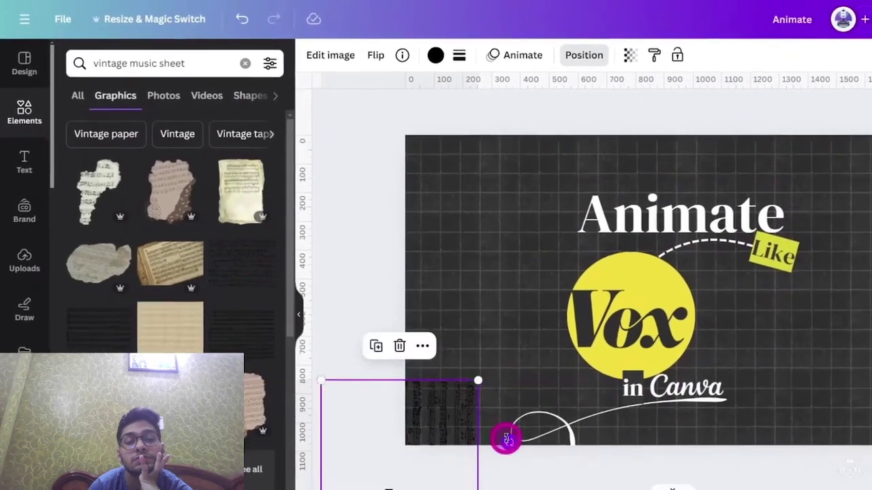
Add music sheet graphics to the design's two upper corners and recolour the sheets grey
{"action": "left_click", "coordinate": [170, 64]}
{"action": "left_click", "coordinate": [254, 313]}
{"action": "left_click", "coordinate": [237, 294]}
{"action": "left_click_drag", "start_coordinate": [633, 272], "coordinate": [380, 132]}
{"action": "left_click", "coordinate": [414, 52]}
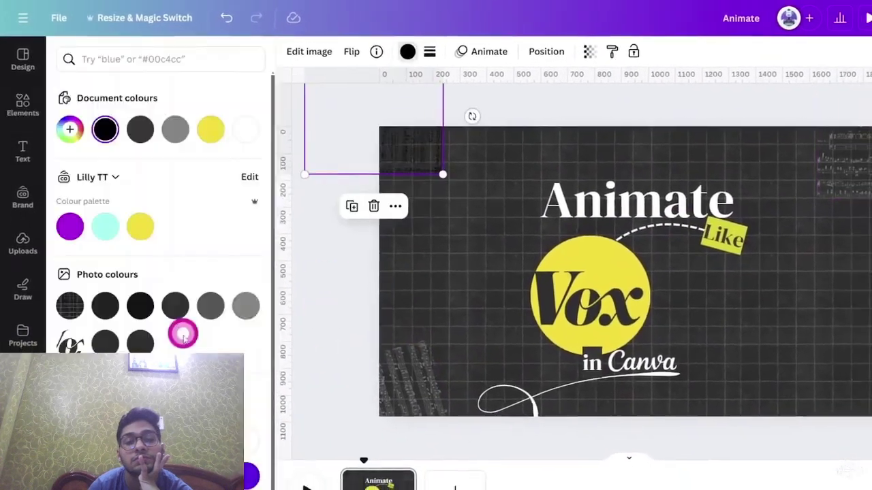
{"action": "left_click", "coordinate": [253, 313]}
Add another music sheet graphic over the design's lower right corner, tilt it and recolour it grey
{"action": "left_click", "coordinate": [23, 107]}
{"action": "left_click", "coordinate": [251, 158]}
{"action": "scroll", "coordinate": [180, 339], "scroll_direction": "down", "scroll_amount": 3}
{"action": "left_click_drag", "start_coordinate": [168, 317], "coordinate": [695, 397]}
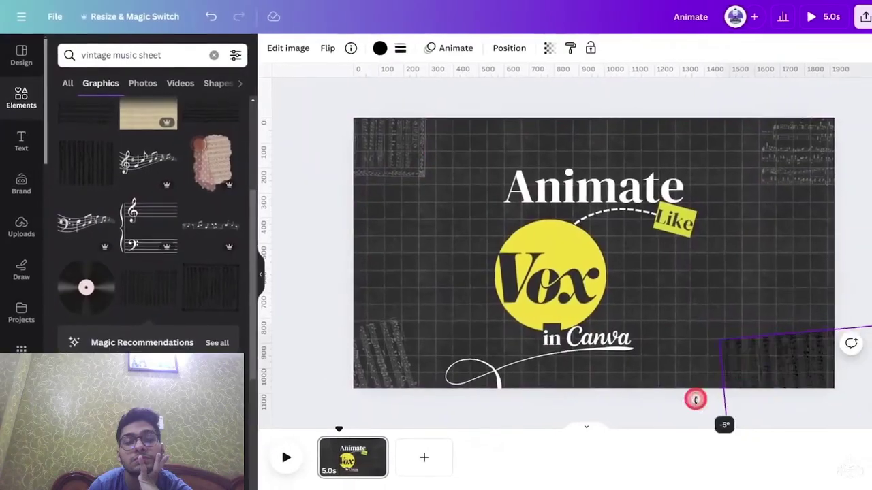
{"action": "left_click", "coordinate": [386, 48]}
Select the four corner music sheets and apply the Scrapbook animation on enter
{"action": "left_click", "coordinate": [389, 342], "text": "shift"}
{"action": "left_click", "coordinate": [339, 46]}
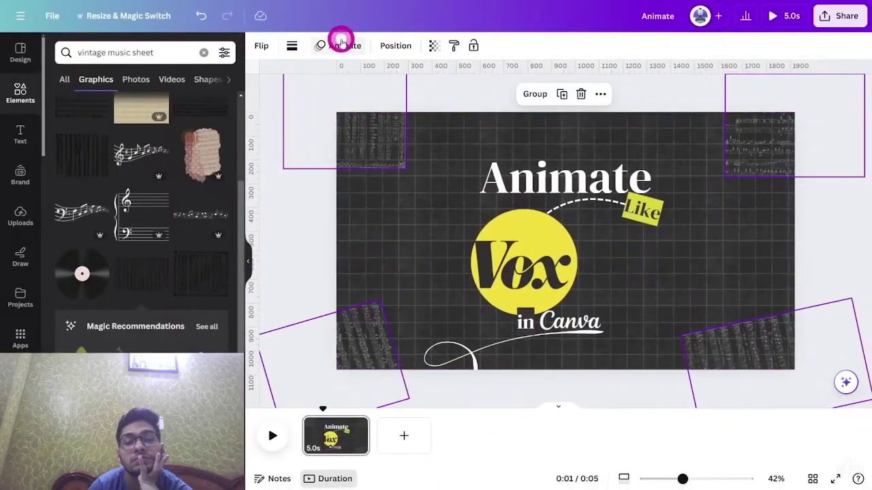
{"action": "scroll", "coordinate": [163, 218], "scroll_direction": "down", "scroll_amount": 4}
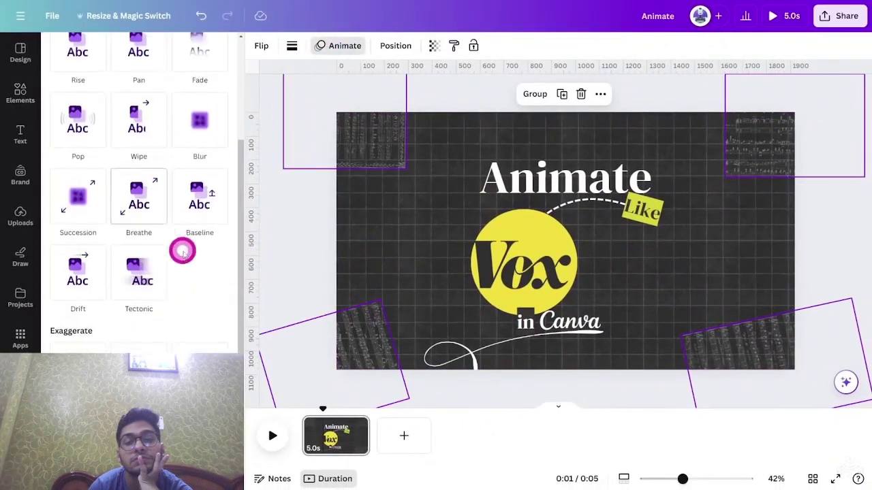
{"action": "left_click", "coordinate": [191, 332]}
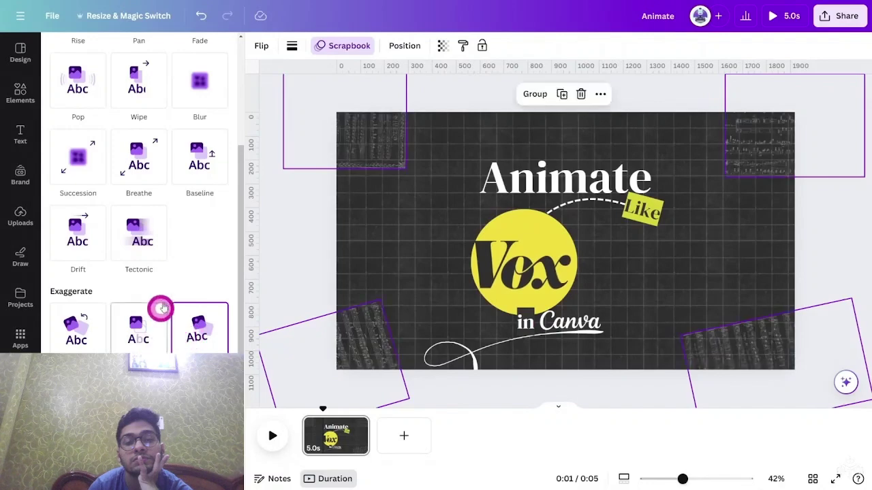
{"action": "scroll", "coordinate": [204, 184], "scroll_direction": "down", "scroll_amount": 4}
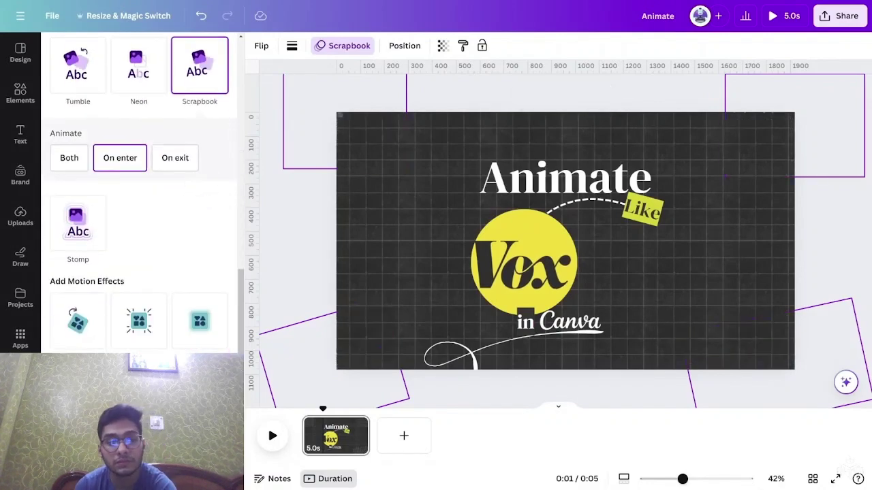
{"action": "left_click", "coordinate": [760, 184]}
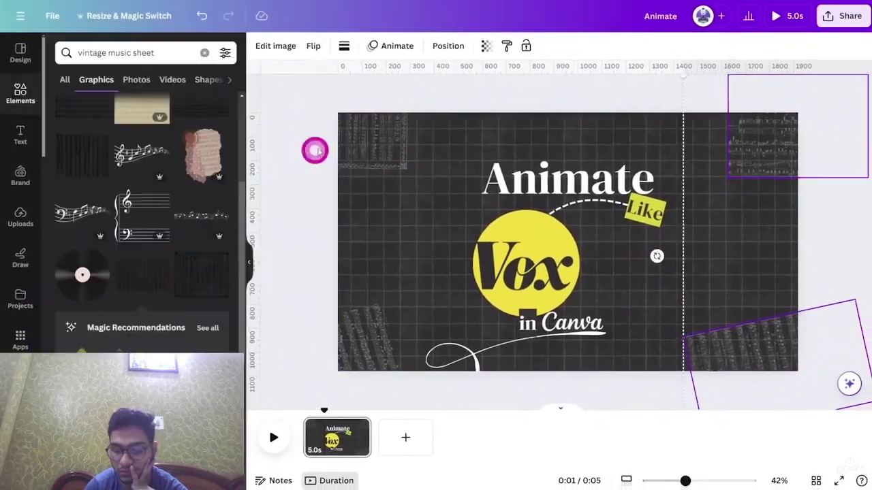
Give the four corner music sheets a Scrapbook animation on enter plus the shaking motion effect
{"action": "left_click_drag", "start_coordinate": [315, 150], "coordinate": [364, 273]}
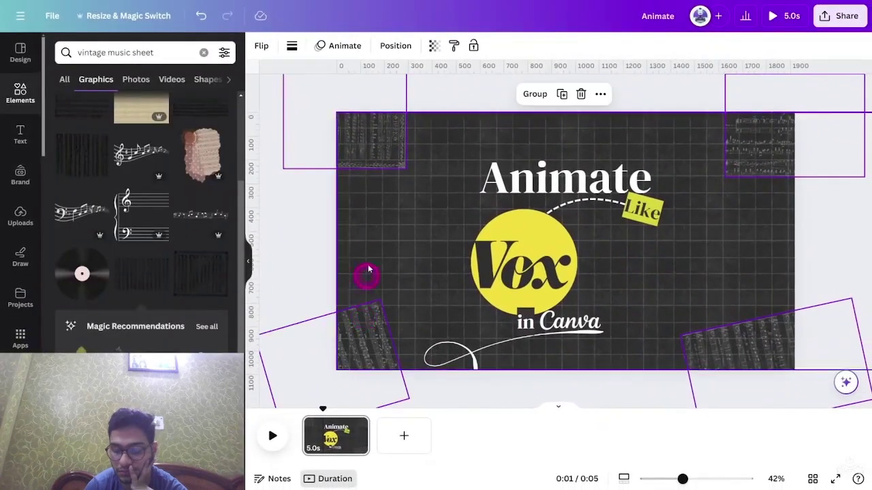
{"action": "left_click", "coordinate": [341, 45]}
{"action": "scroll", "coordinate": [153, 191], "scroll_direction": "down", "scroll_amount": 4}
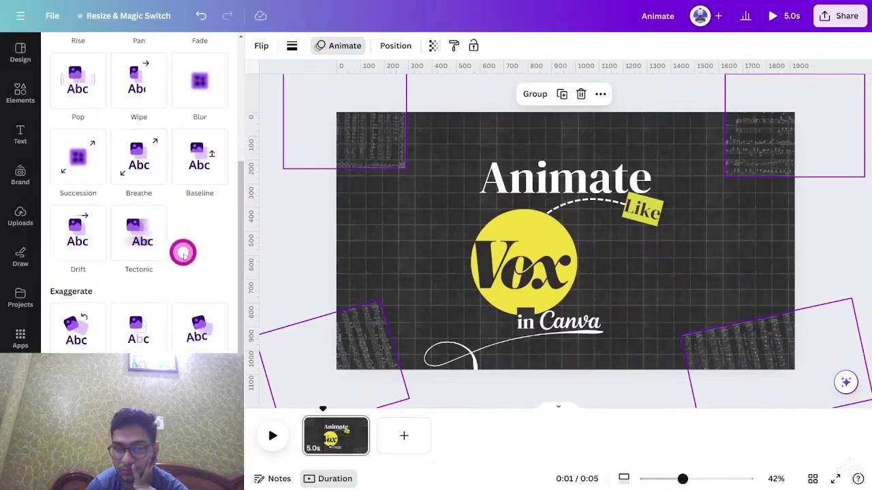
{"action": "left_click", "coordinate": [197, 330]}
{"action": "scroll", "coordinate": [204, 184], "scroll_direction": "down", "scroll_amount": 4}
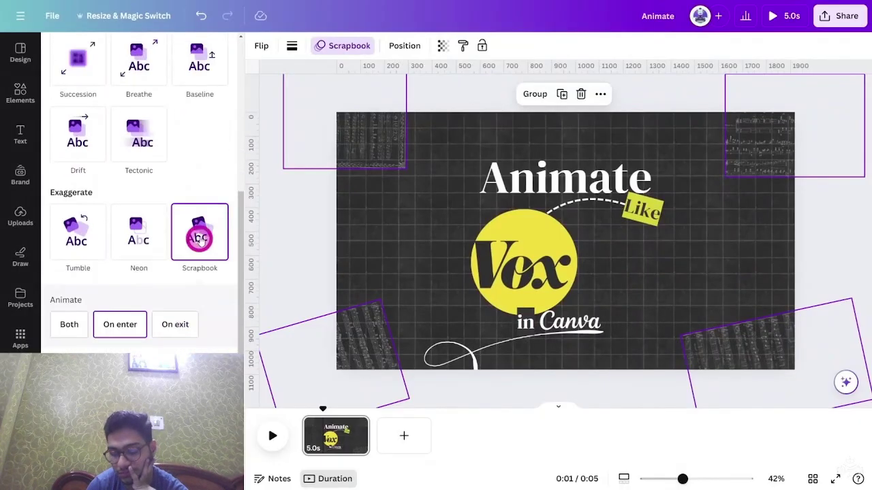
{"action": "left_click", "coordinate": [202, 191]}
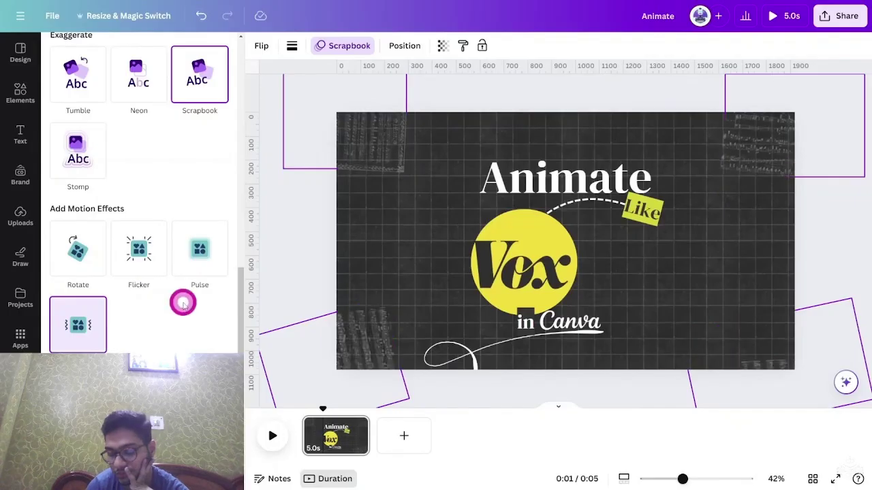
Apply the Baseline animation to the "Animate" heading and the "Like" label together
{"action": "left_click", "coordinate": [493, 180]}
{"action": "left_click", "coordinate": [641, 207], "text": "shift"}
{"action": "left_click", "coordinate": [204, 167]}
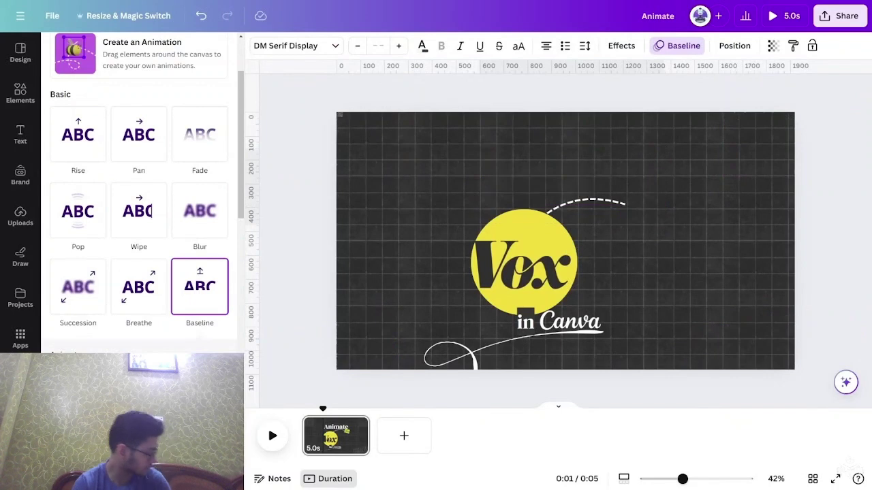
{"action": "left_click", "coordinate": [647, 292]}
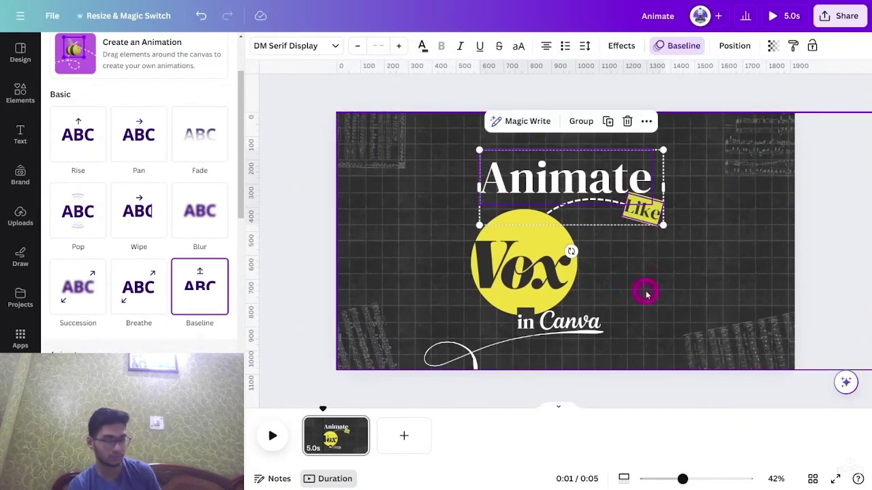
Apply the Wipe animation to the dashed curve and to the "Vox" lettering on the yellow circle
{"action": "left_click", "coordinate": [136, 310]}
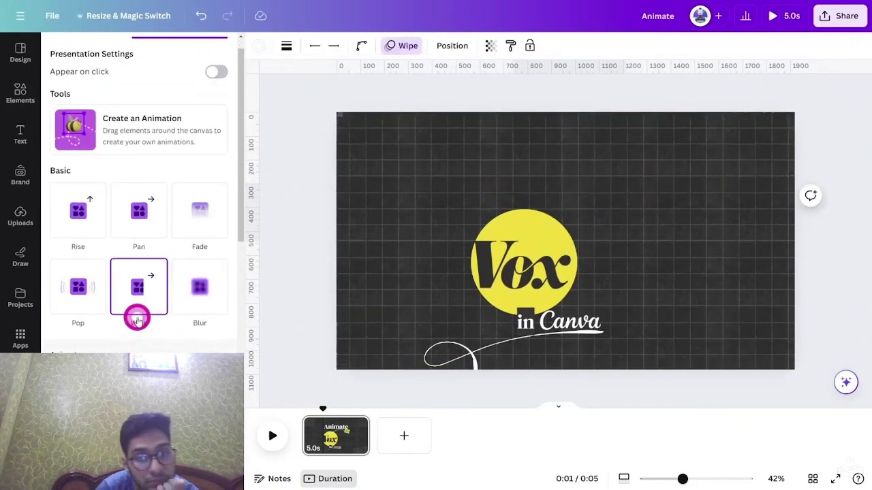
{"action": "left_click", "coordinate": [507, 220]}
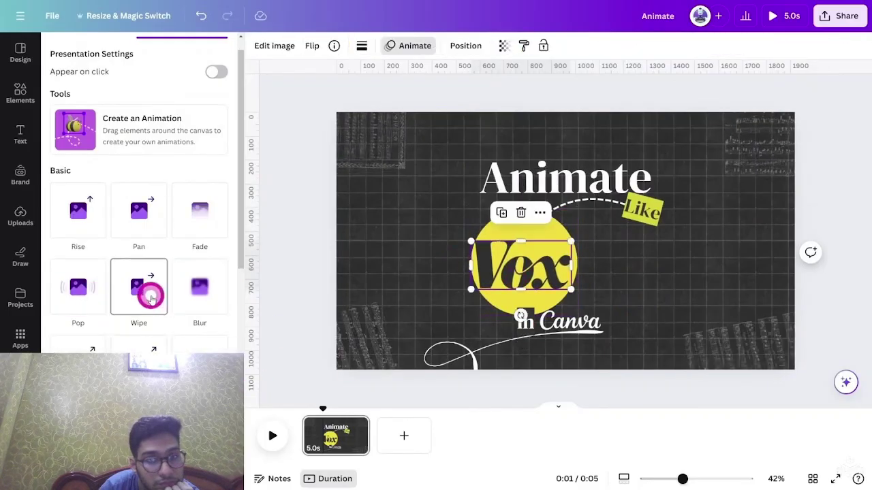
{"action": "left_click", "coordinate": [569, 320]}
{"action": "left_click", "coordinate": [569, 320]}
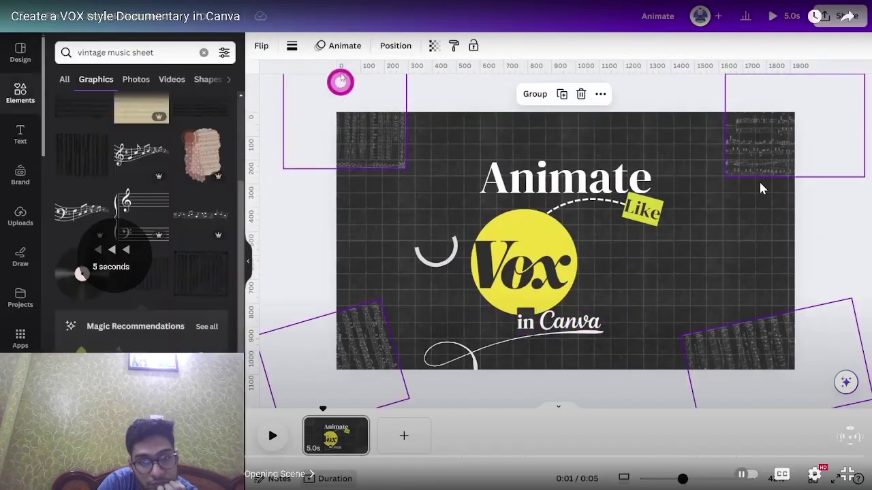
Animate the four corner music sheets with Scrapbook on enter and add the shaking motion effect
{"action": "left_click", "coordinate": [340, 46]}
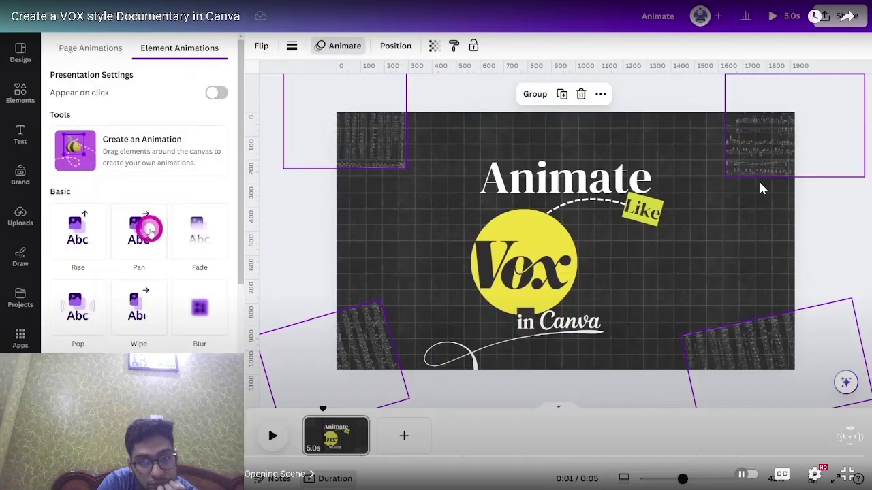
{"action": "scroll", "coordinate": [151, 204], "scroll_direction": "down", "scroll_amount": 1}
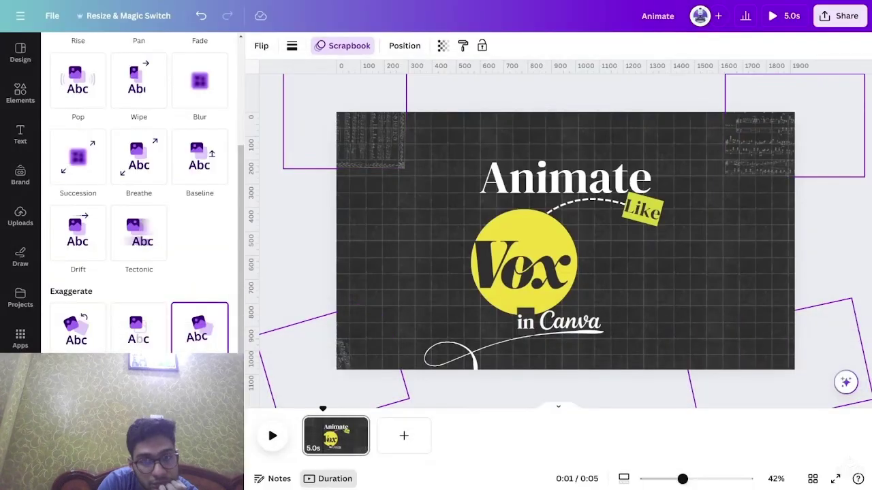
{"action": "scroll", "coordinate": [200, 229], "scroll_direction": "down", "scroll_amount": 4}
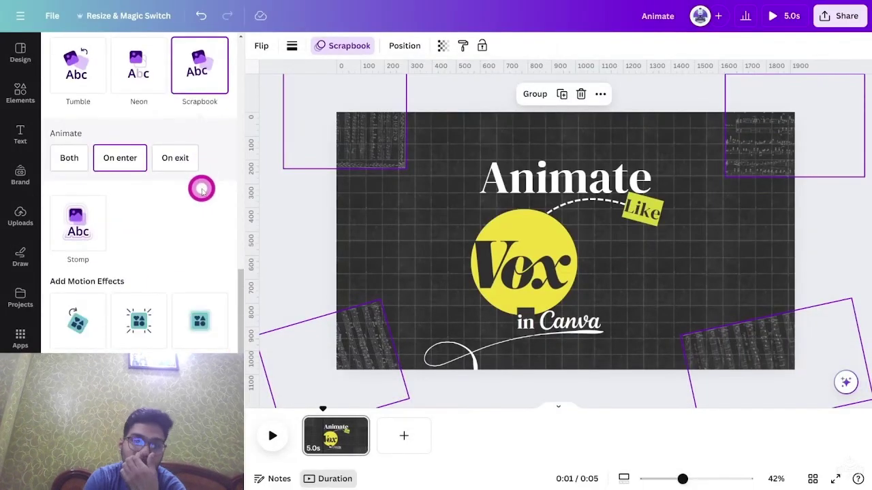
{"action": "scroll", "coordinate": [77, 320], "scroll_direction": "down", "scroll_amount": 2}
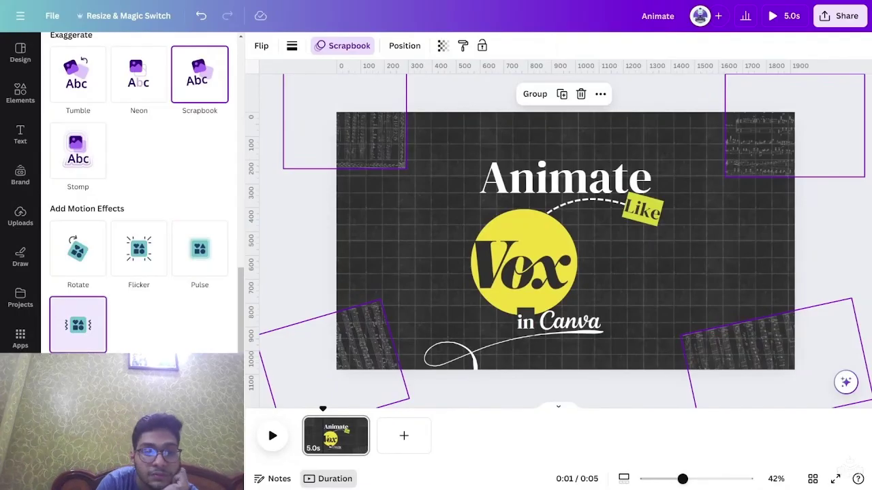
Apply the Baseline animation to the "Animate" heading together with the "Like" label
{"action": "left_click", "coordinate": [492, 183]}
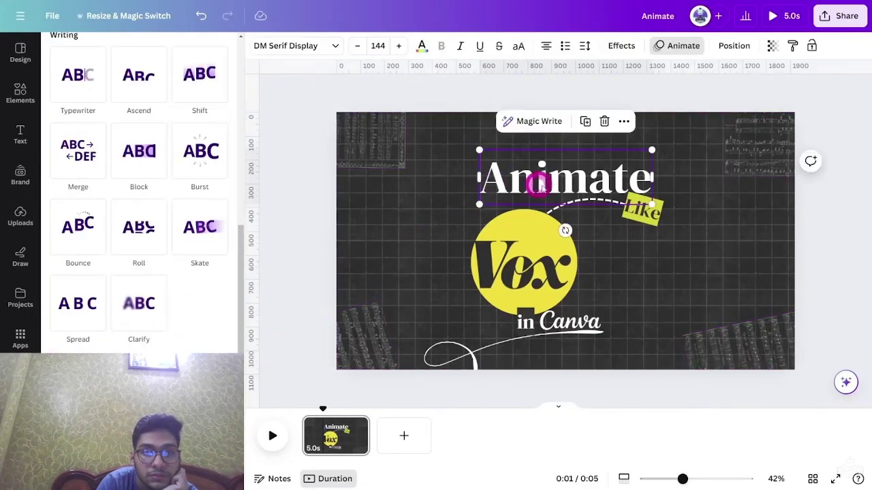
{"action": "left_click", "coordinate": [671, 49]}
{"action": "scroll", "coordinate": [208, 263], "scroll_direction": "up", "scroll_amount": 6}
{"action": "left_click", "coordinate": [200, 344]}
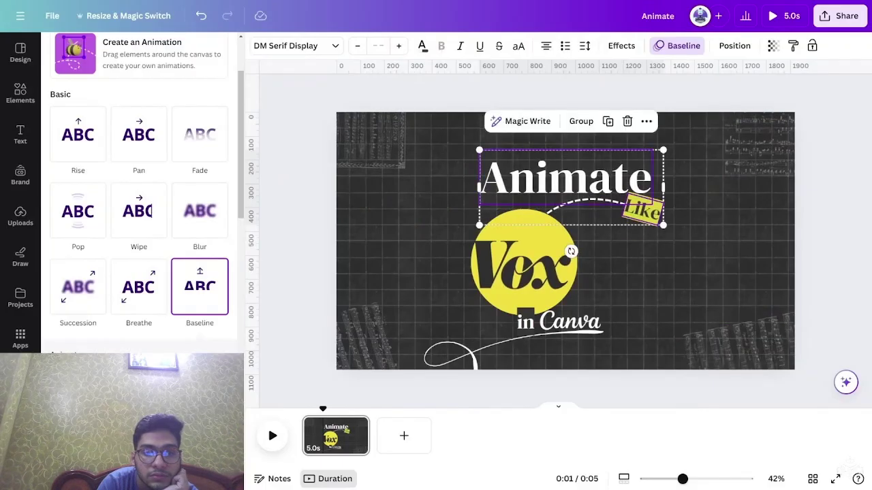
Apply the Wipe animation to the dashed curve and the "Vox" lettering, and Pop to the yellow circle
{"action": "left_click", "coordinate": [593, 200]}
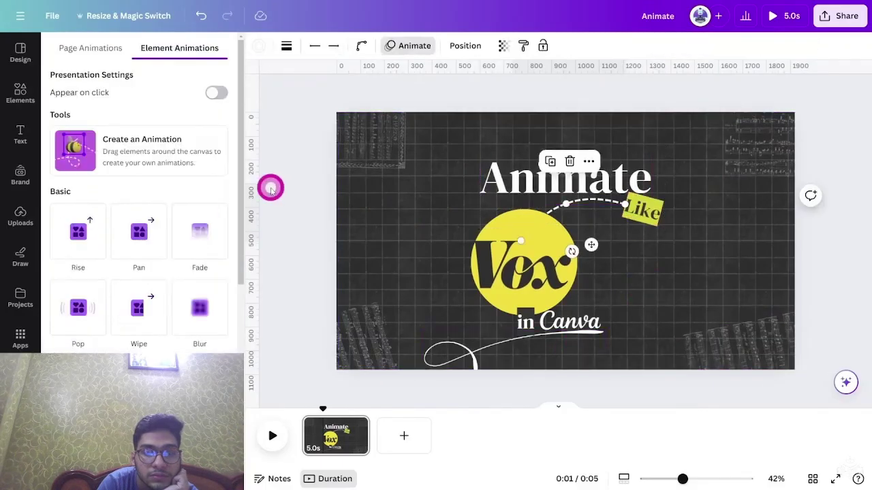
{"action": "left_click", "coordinate": [125, 322]}
{"action": "left_click", "coordinate": [505, 218]}
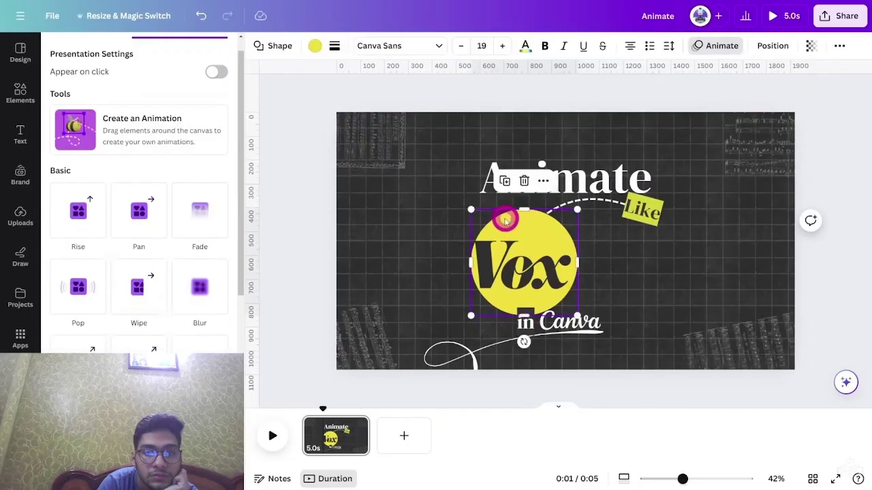
{"action": "left_click", "coordinate": [77, 286]}
{"action": "left_click", "coordinate": [150, 294]}
{"action": "key", "text": "Left"}
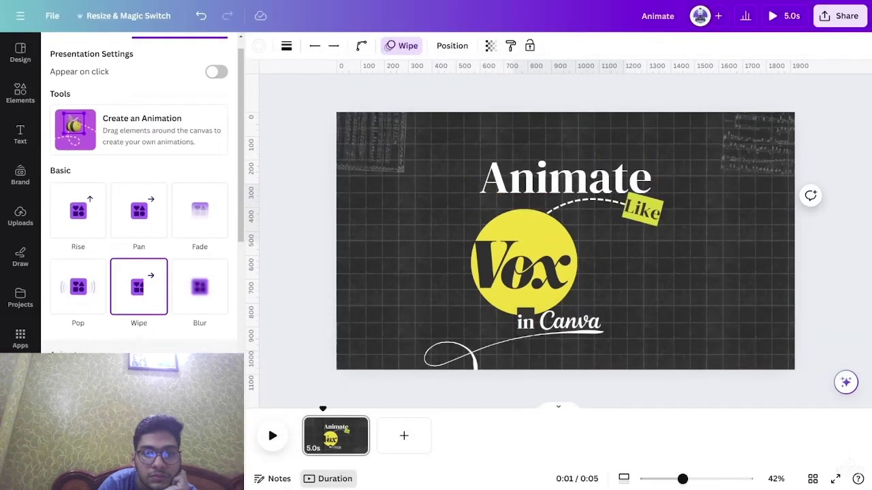
Duplicate the opening page and delete everything on the copy except the dark grid background
{"action": "left_click", "coordinate": [762, 188]}
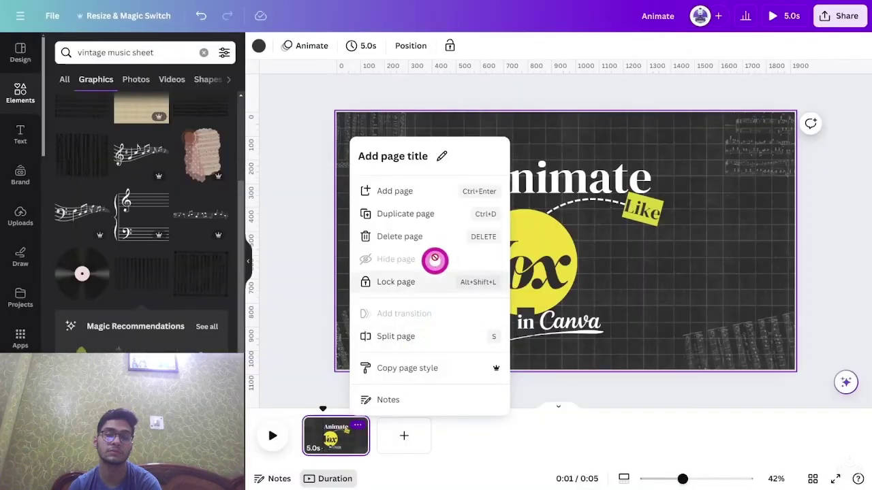
{"action": "left_click", "coordinate": [405, 213]}
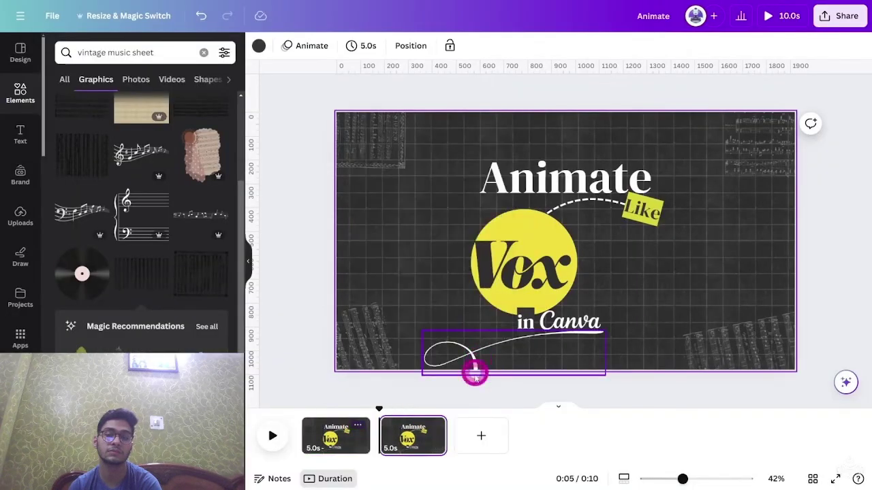
{"action": "left_click_drag", "start_coordinate": [301, 110], "coordinate": [815, 294]}
{"action": "key", "text": "Delete"}
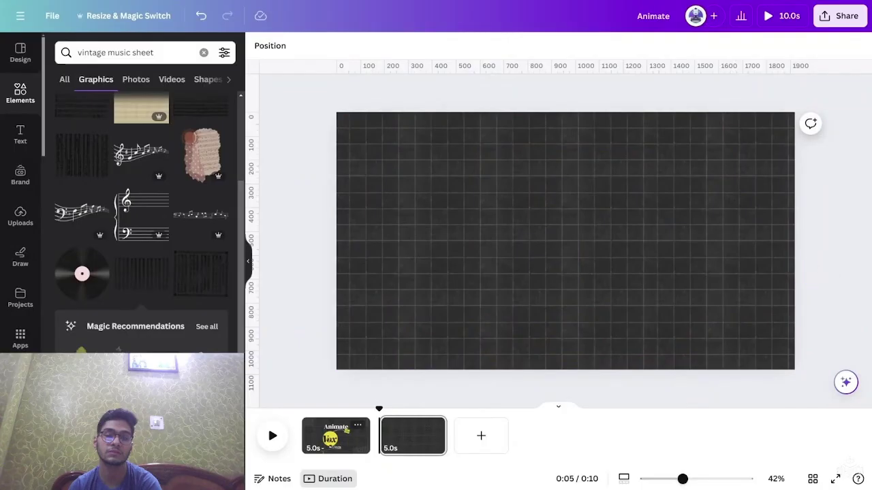
Place the vintage Syria and Mesopotamia map from the recently used photos in the middle of the second page
{"action": "left_click", "coordinate": [20, 380]}
{"action": "left_click", "coordinate": [204, 53]}
{"action": "left_click", "coordinate": [210, 109]}
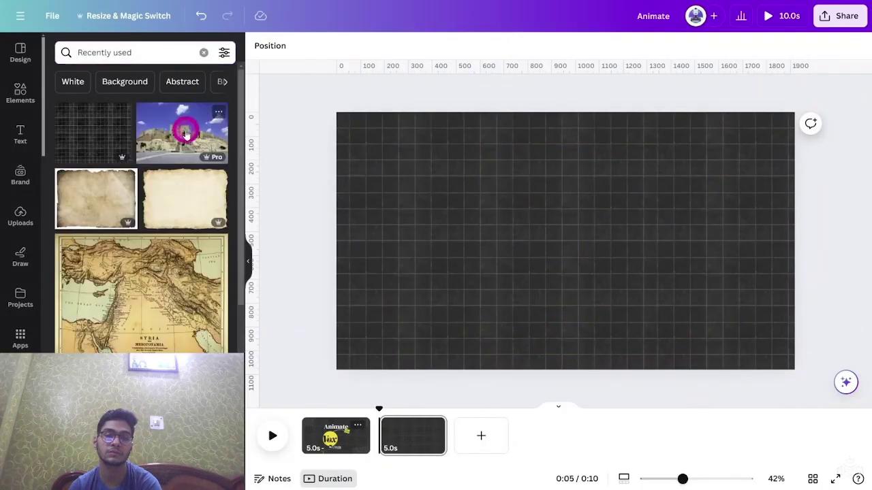
{"action": "left_click_drag", "start_coordinate": [179, 306], "coordinate": [588, 286]}
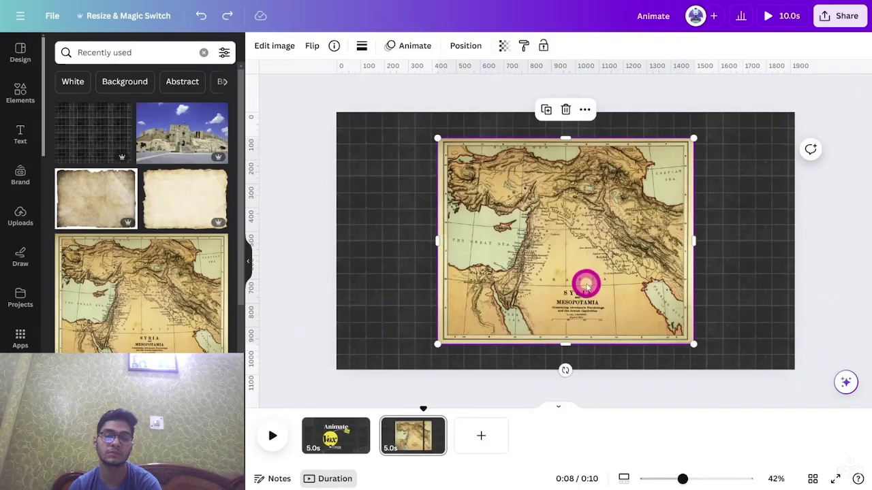
Copy the map onto the opening page and rotate it to about -145°
{"action": "left_click", "coordinate": [329, 441]}
{"action": "key", "text": "ctrl+y"}
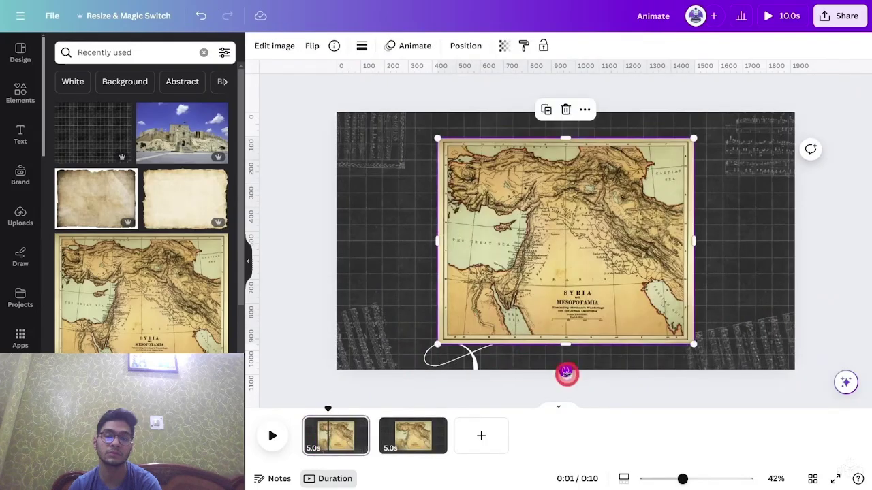
{"action": "left_click_drag", "start_coordinate": [566, 373], "coordinate": [645, 124]}
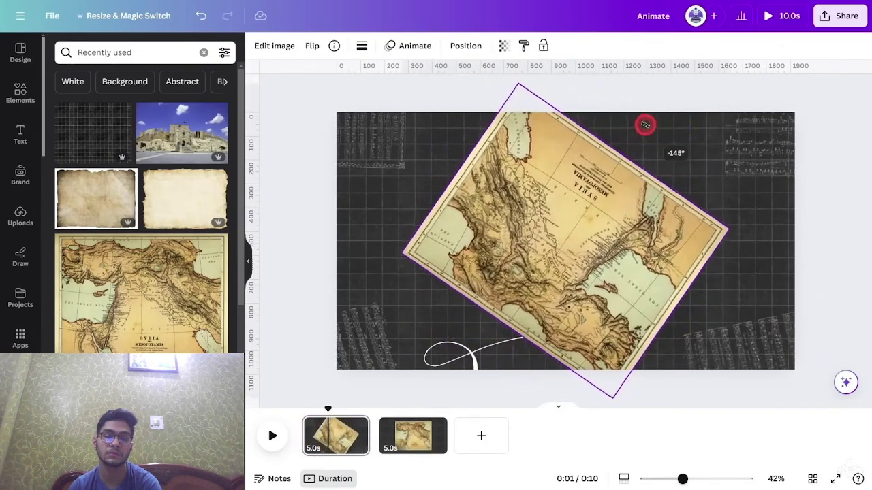
Trim the opening page to 3.1 seconds and add a 1-second Match & Move transition into the map page
{"action": "left_click_drag", "start_coordinate": [647, 252], "coordinate": [344, 447]}
{"action": "scroll", "coordinate": [306, 153], "scroll_direction": "up", "scroll_amount": 5}
{"action": "left_click", "coordinate": [355, 446]}
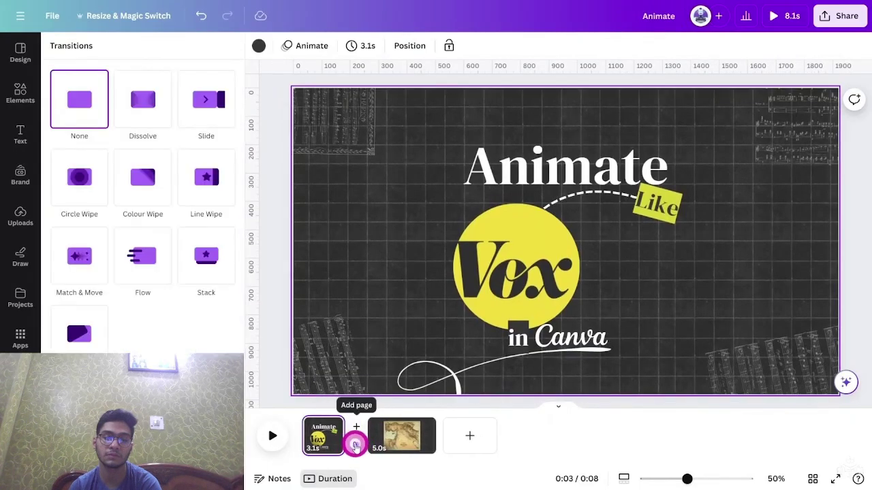
{"action": "left_click", "coordinate": [86, 258]}
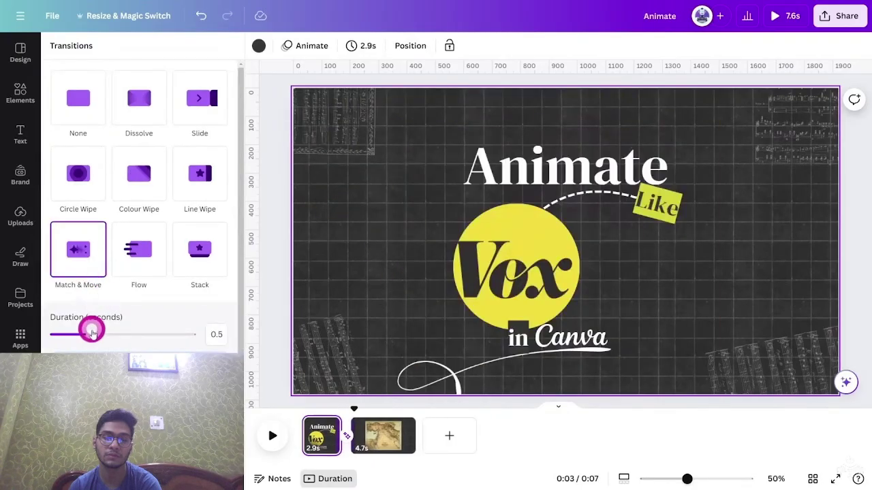
{"action": "left_click_drag", "start_coordinate": [134, 333], "coordinate": [135, 332]}
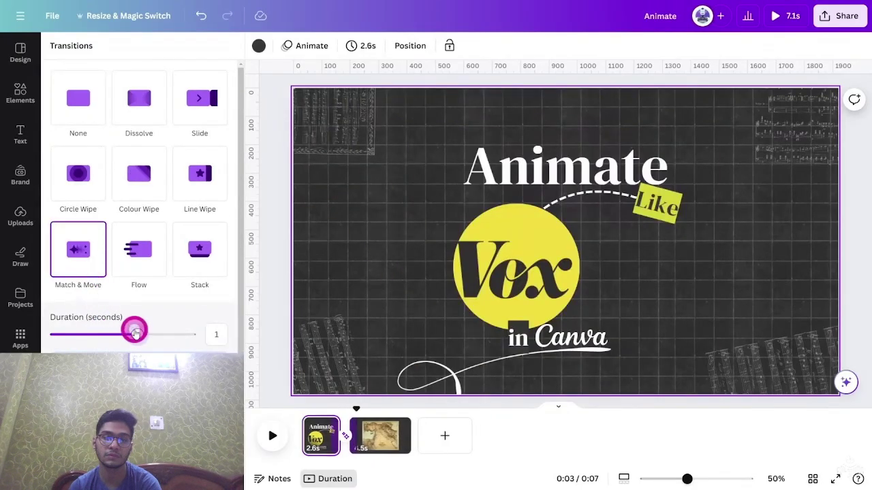
Preview the animation in full screen and duplicate the map page
{"action": "left_click", "coordinate": [783, 22]}
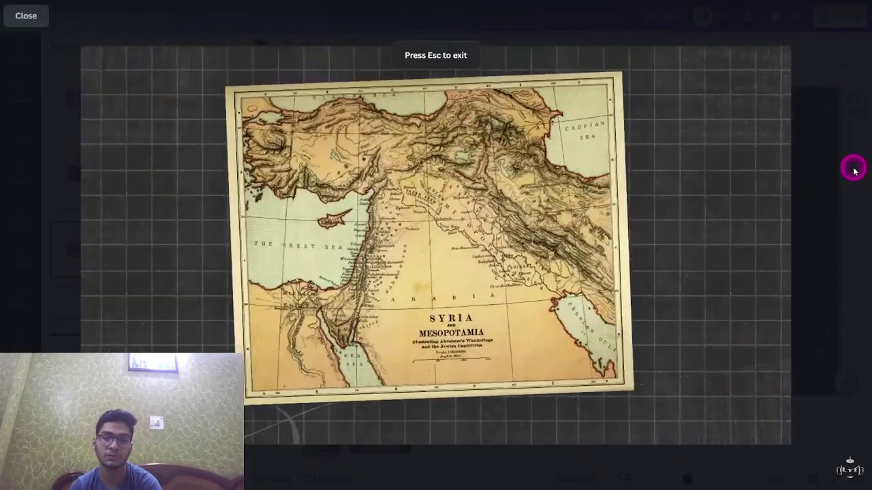
{"action": "key", "text": "Escape"}
{"action": "right_click", "coordinate": [445, 306]}
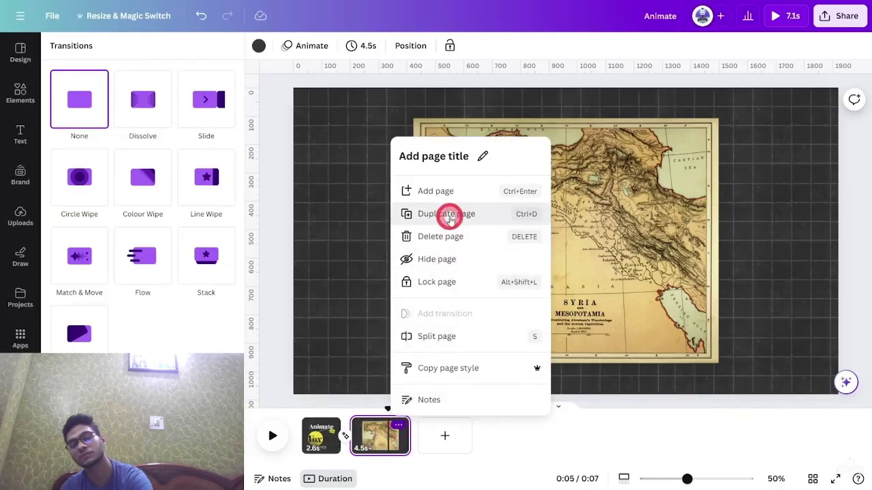
{"action": "key", "text": "Left"}
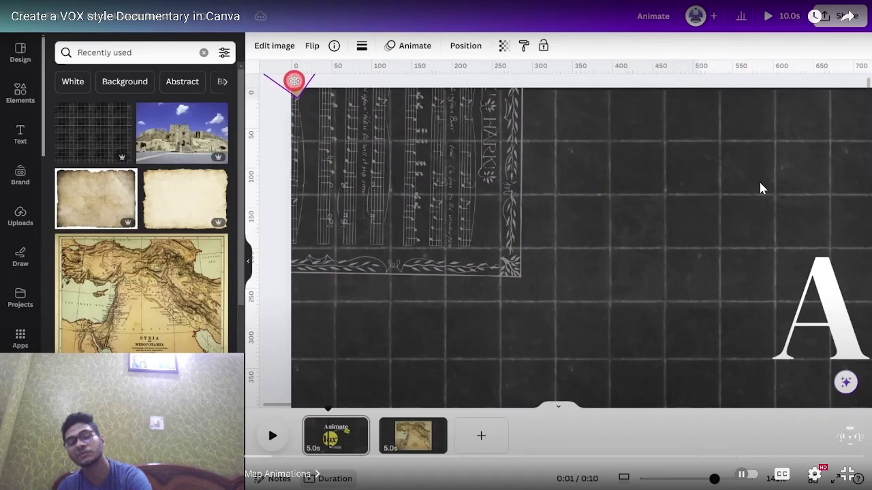
{"action": "key", "text": "Left"}
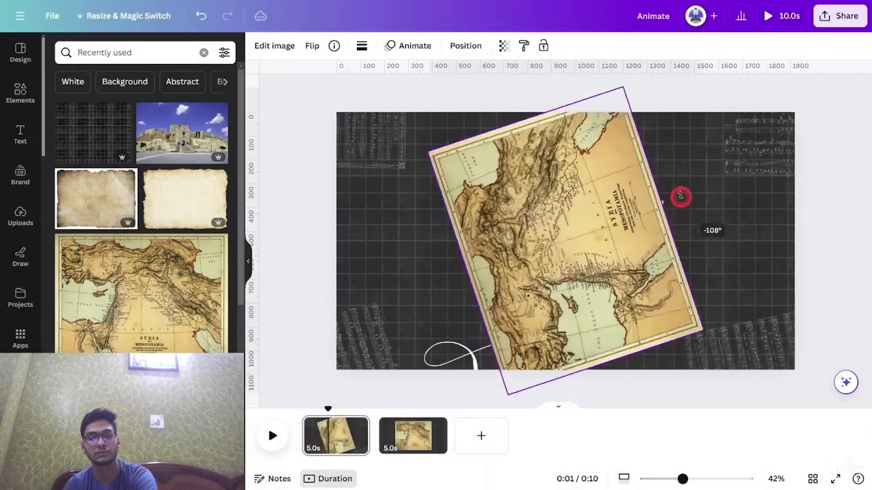
{"action": "key", "text": "Left"}
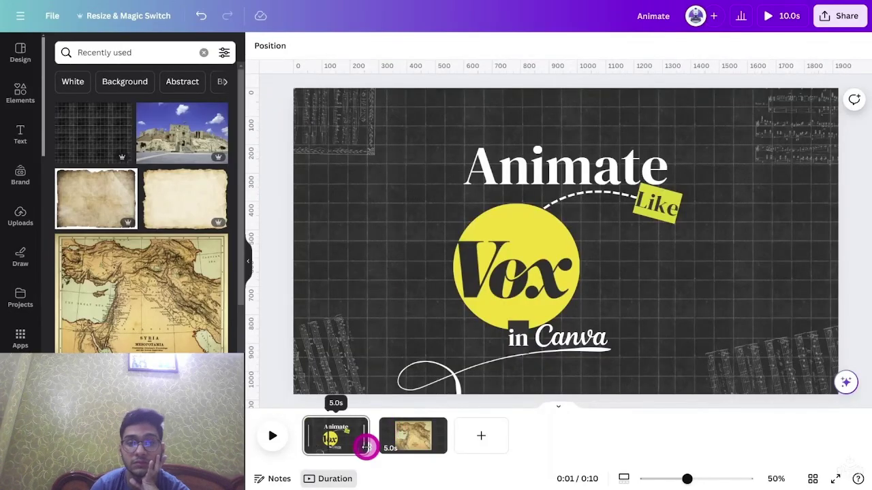
Shorten the opening page to 3.1 seconds and put a Match & Move transition lasting 1 second before the map page
{"action": "left_click_drag", "start_coordinate": [366, 445], "coordinate": [343, 447]}
{"action": "left_click", "coordinate": [355, 444]}
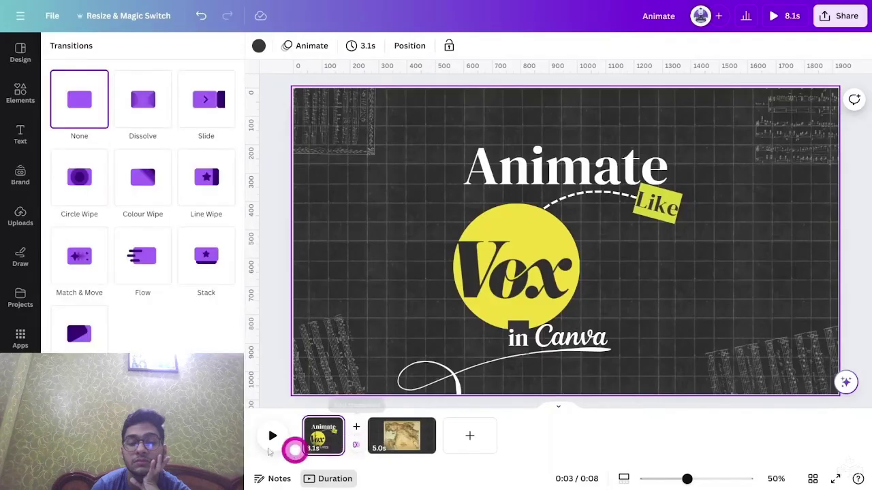
{"action": "left_click", "coordinate": [85, 257]}
{"action": "left_click", "coordinate": [94, 335]}
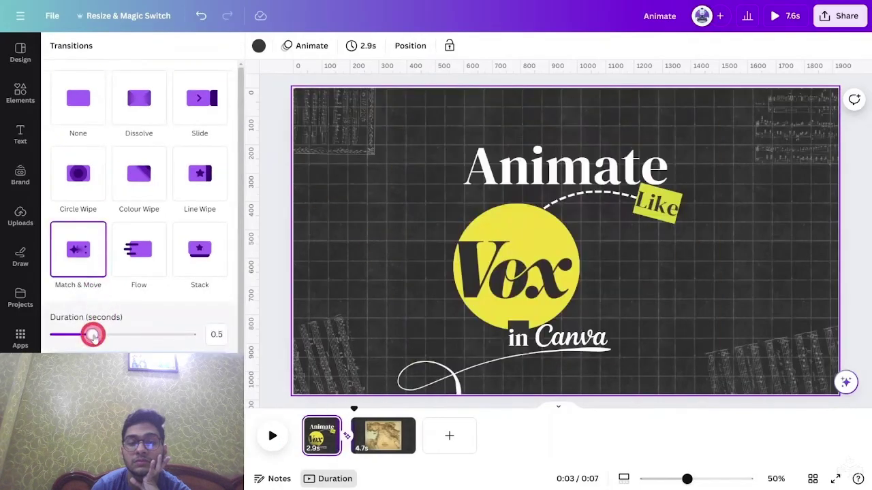
{"action": "left_click_drag", "start_coordinate": [135, 332], "coordinate": [137, 332]}
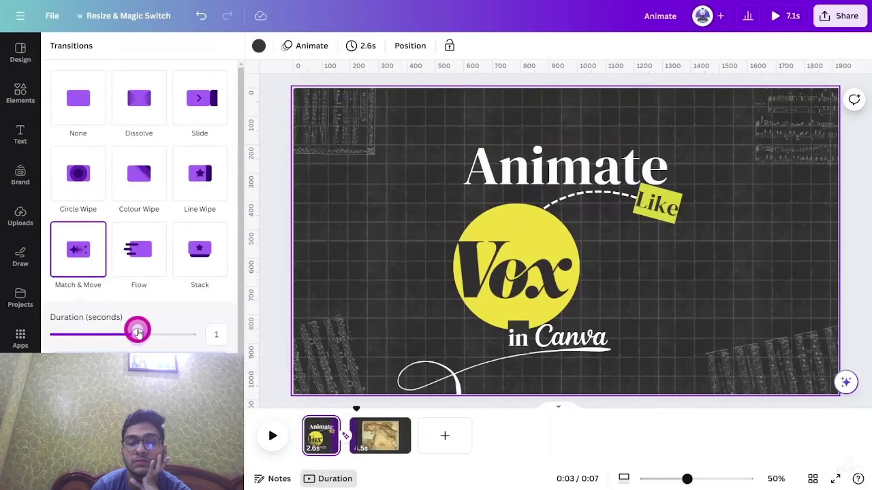
Play a full-screen preview of the transition and make a duplicate of the map page
{"action": "left_click", "coordinate": [783, 20]}
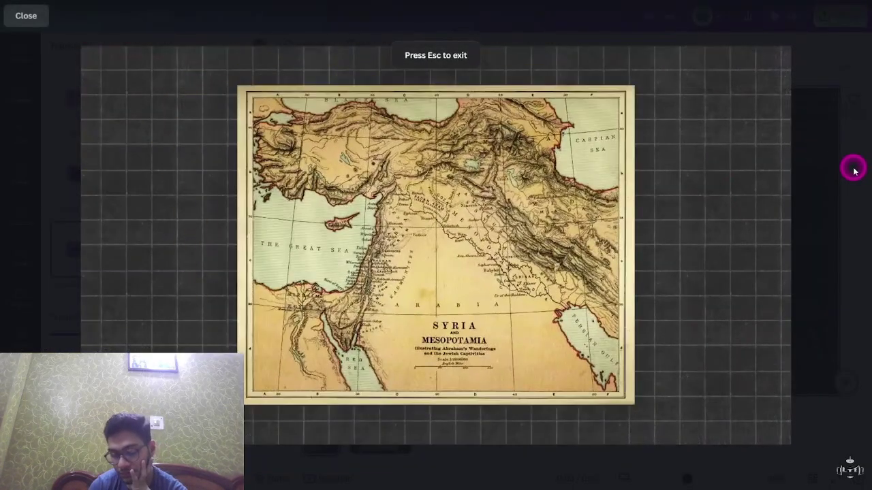
{"action": "key", "text": "Escape"}
{"action": "left_click", "coordinate": [399, 423]}
{"action": "left_click", "coordinate": [446, 213]}
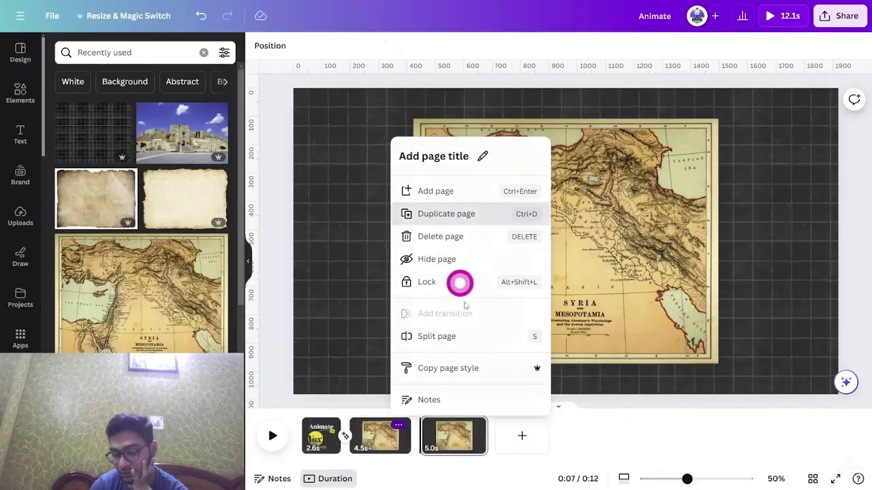
Enlarge the map on the duplicated page until it fills the canvas, and add a Match & Move transition between the two map pages
{"action": "left_click", "coordinate": [664, 302]}
{"action": "left_click_drag", "start_coordinate": [715, 361], "coordinate": [819, 307]}
{"action": "left_click", "coordinate": [417, 440]}
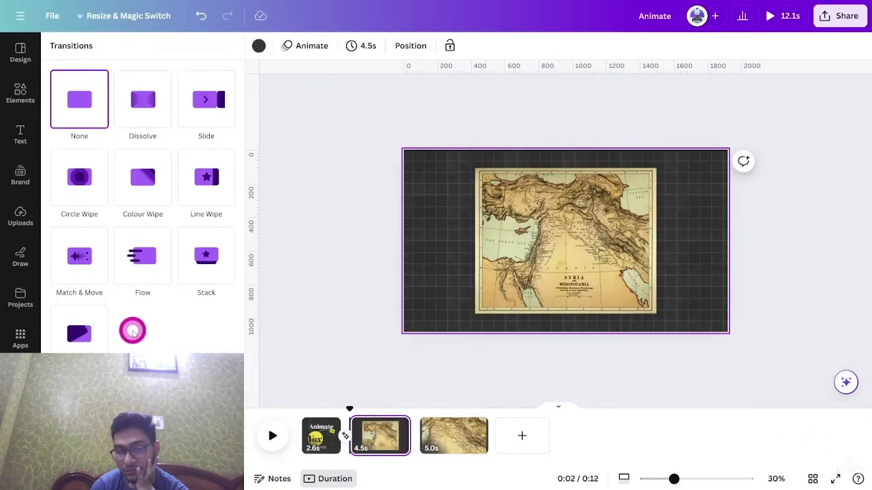
{"action": "left_click", "coordinate": [79, 275]}
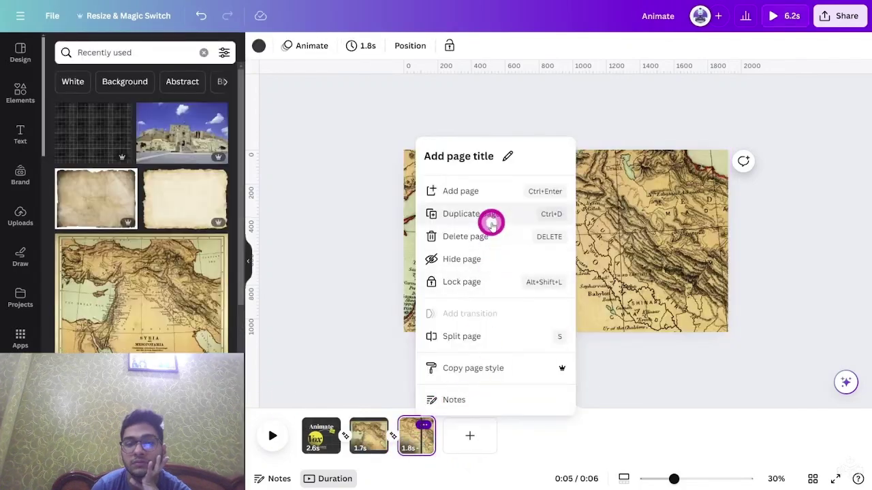
Duplicate the enlarged map page and trace the border of the Mesopotamia region on the copy with the red marker
{"action": "left_click", "coordinate": [491, 224]}
{"action": "left_click", "coordinate": [20, 257]}
{"action": "left_click", "coordinate": [60, 180]}
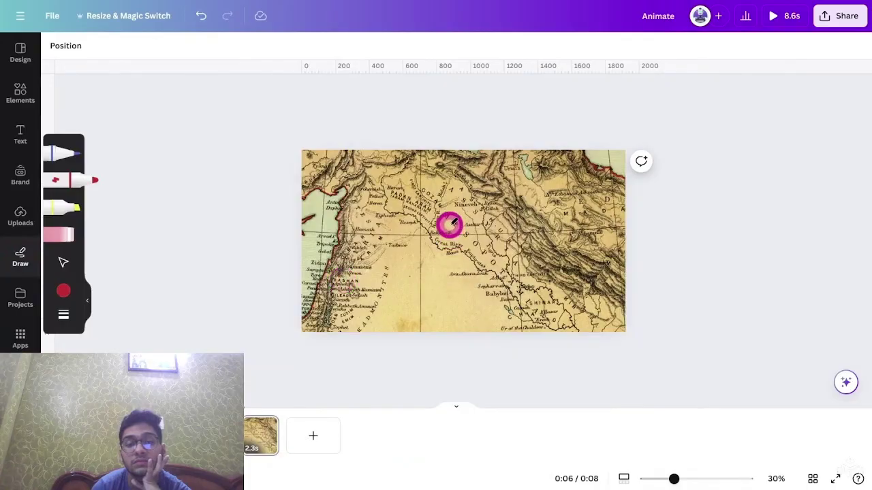
{"action": "scroll", "coordinate": [450, 225], "scroll_direction": "up", "scroll_amount": 3}
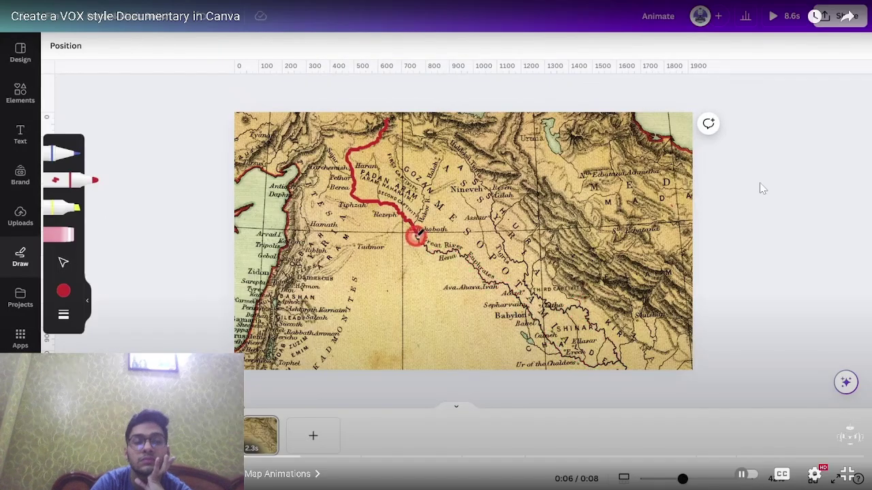
{"action": "key", "text": "Left"}
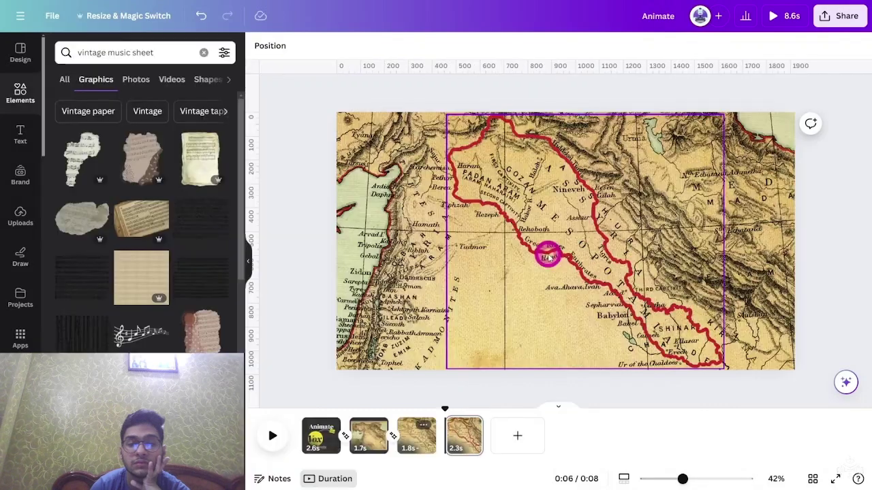
Apply the Wipe animation to the red outline drawn around Mesopotamia
{"action": "left_click", "coordinate": [546, 253]}
{"action": "left_click", "coordinate": [312, 46]}
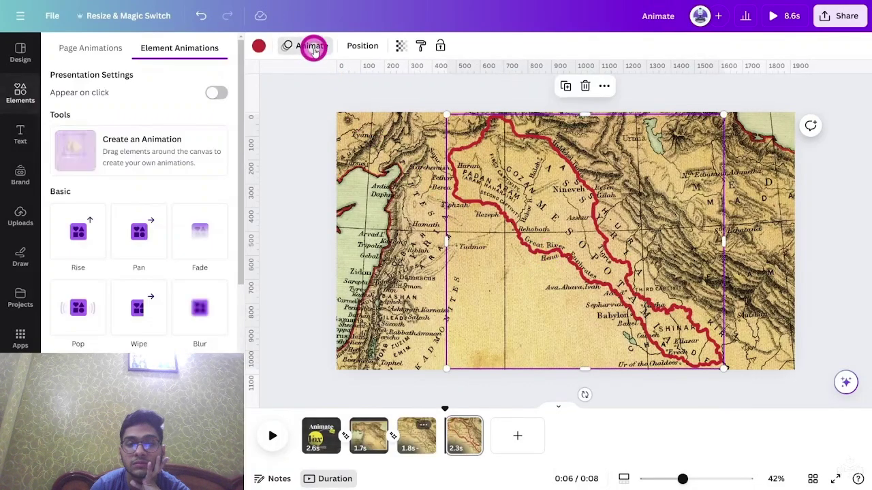
{"action": "left_click", "coordinate": [137, 308]}
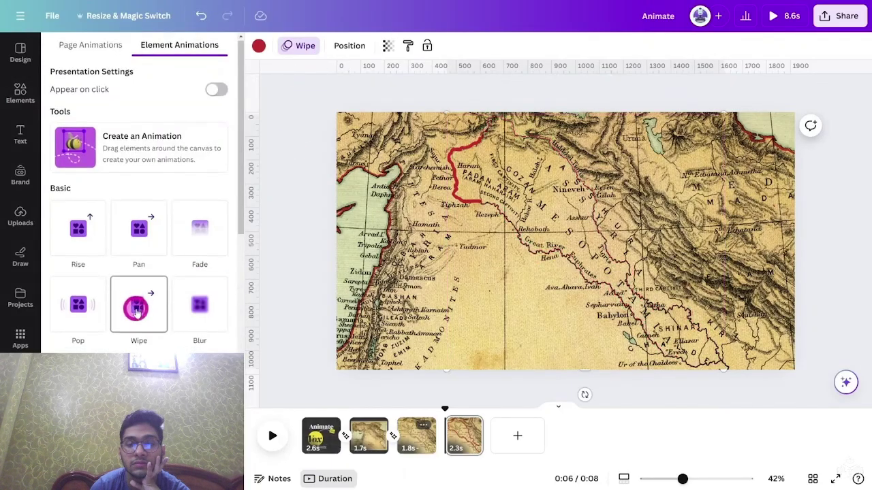
{"action": "scroll", "coordinate": [137, 309], "scroll_direction": "down", "scroll_amount": 1}
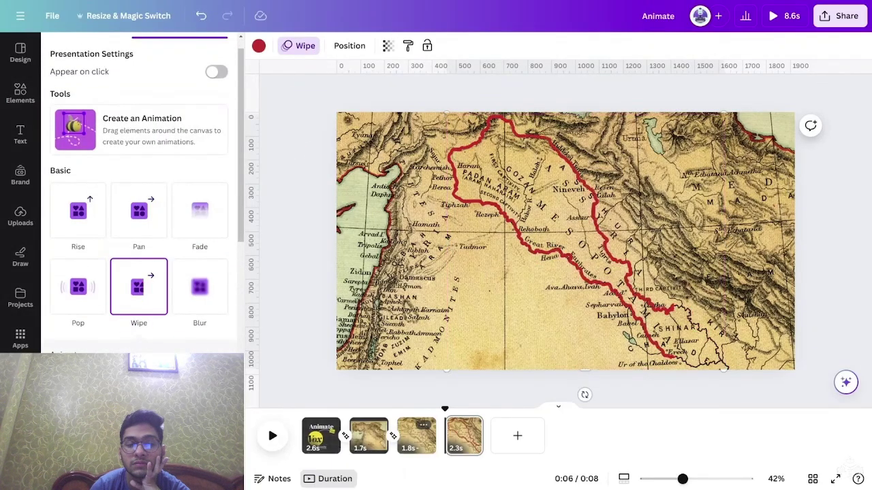
Duplicate the outlined map page and shift the map together with its red outline to the right to bring Cyprus into view
{"action": "left_click", "coordinate": [464, 444]}
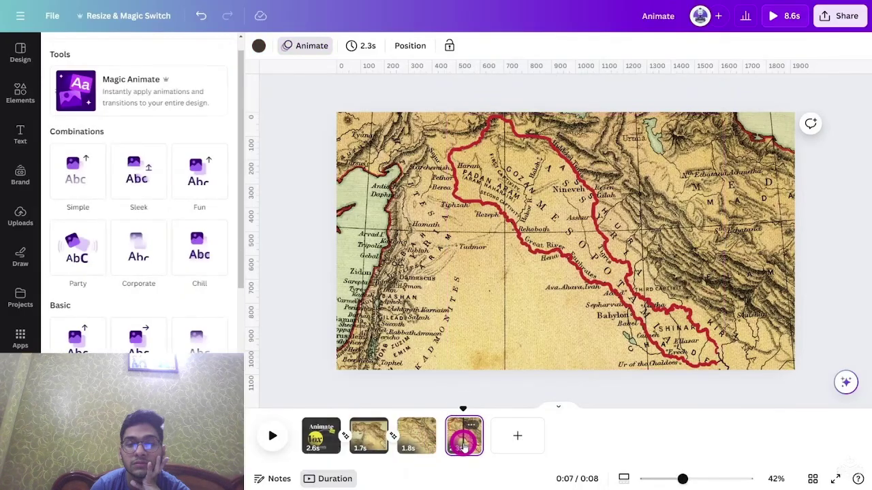
{"action": "key", "text": "ctrl+d"}
{"action": "left_click", "coordinate": [336, 353]}
{"action": "left_click", "coordinate": [618, 296]}
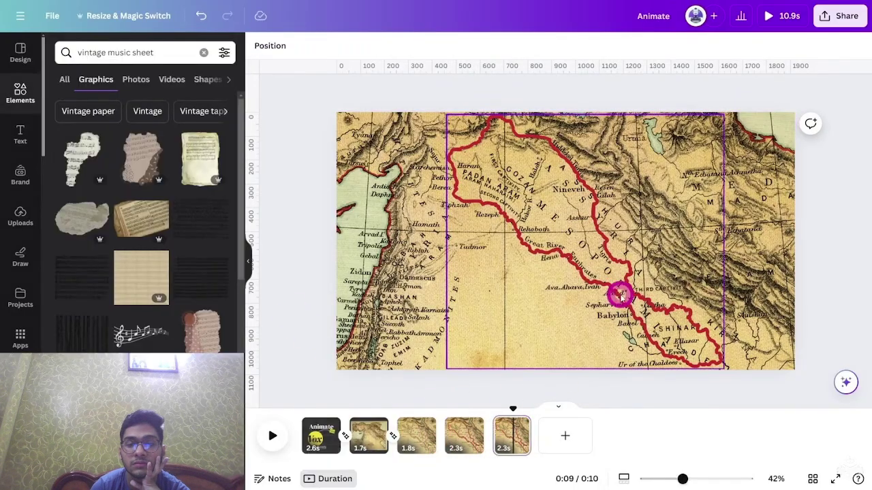
{"action": "left_click", "coordinate": [493, 303]}
{"action": "left_click", "coordinate": [403, 289], "text": "shift"}
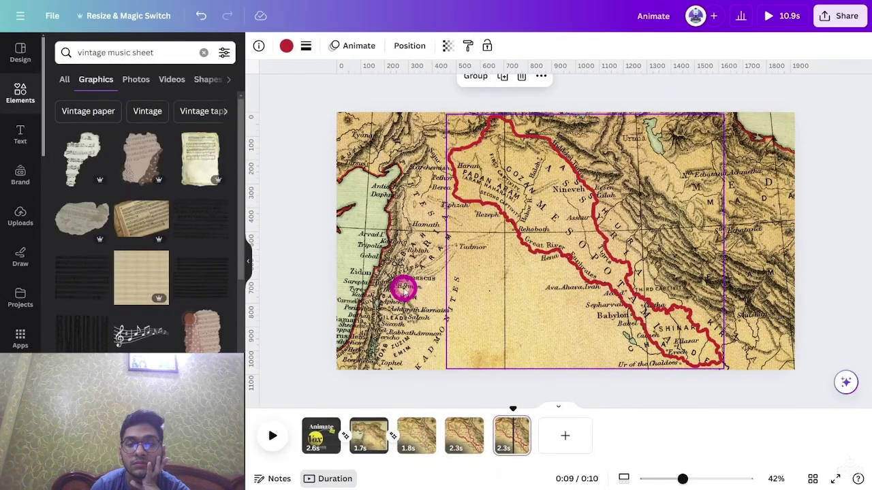
{"action": "left_click_drag", "start_coordinate": [404, 289], "coordinate": [500, 292]}
Put a 1-second Match & Move transition between the two outlined map pages and duplicate the shifted map page
{"action": "left_click", "coordinate": [494, 444]}
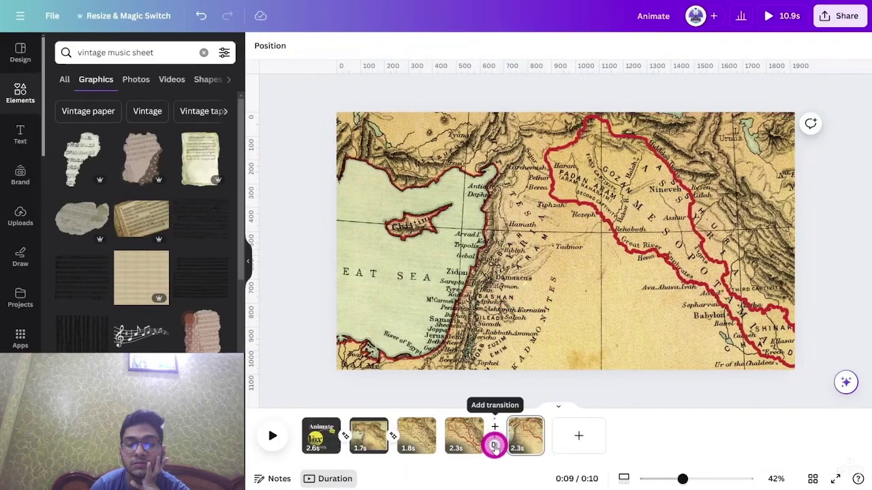
{"action": "left_click", "coordinate": [490, 447]}
{"action": "left_click", "coordinate": [76, 273]}
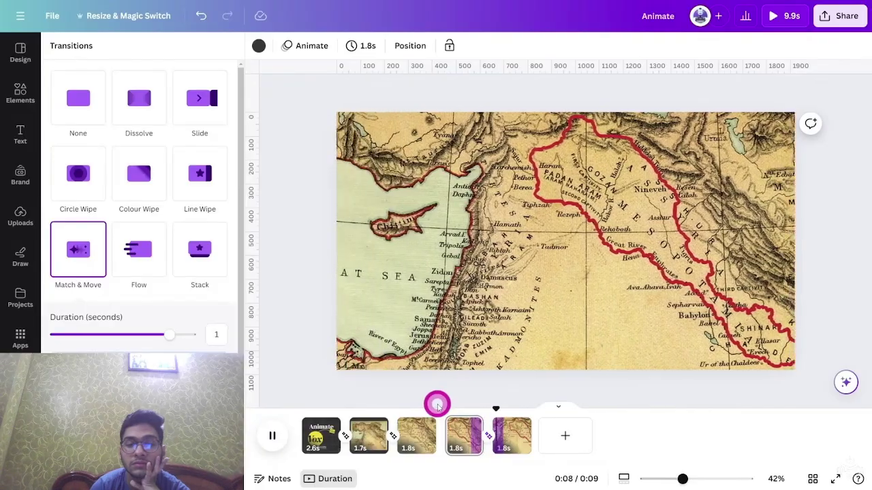
{"action": "left_click", "coordinate": [519, 425]}
{"action": "left_click", "coordinate": [580, 216]}
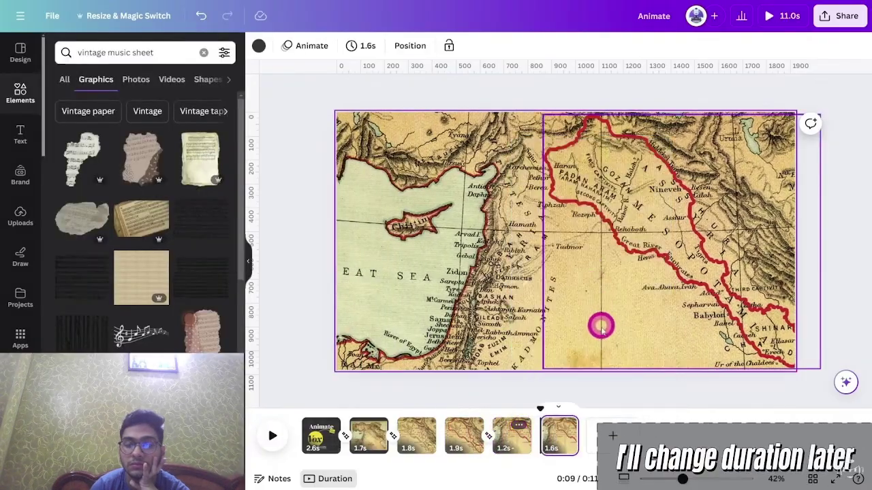
Place a small red circle inside the northern part of the outlined region, with transparency 80 and a Pop animation
{"action": "left_click", "coordinate": [20, 92]}
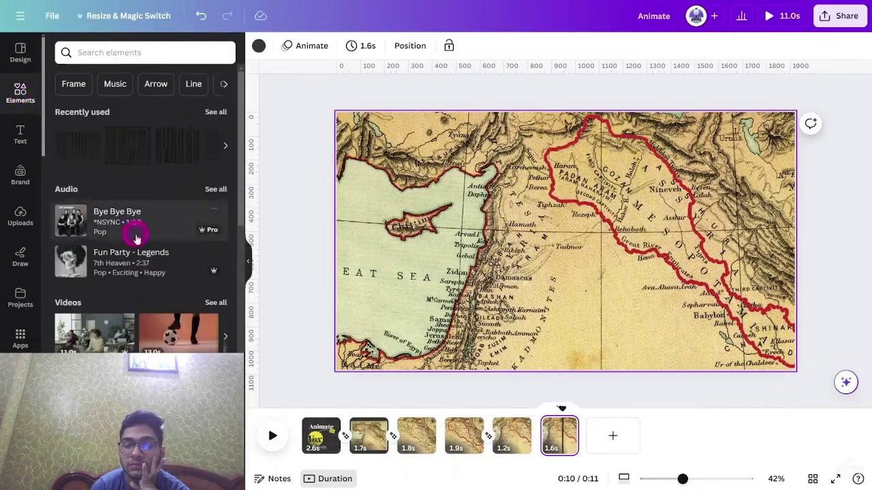
{"action": "scroll", "coordinate": [136, 234], "scroll_direction": "down", "scroll_amount": 5}
{"action": "key", "text": "c"}
{"action": "left_click_drag", "start_coordinate": [528, 279], "coordinate": [627, 188]}
{"action": "left_click", "coordinate": [811, 45]}
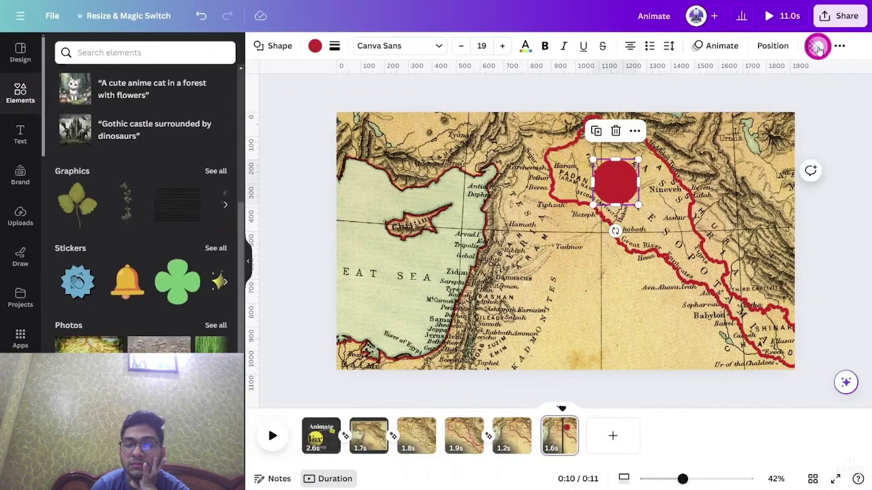
{"action": "left_click_drag", "start_coordinate": [780, 96], "coordinate": [761, 95]}
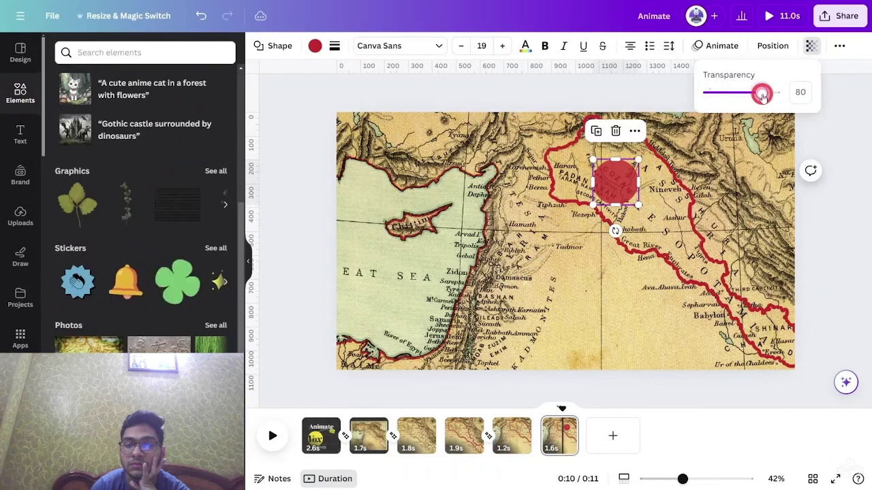
{"action": "left_click", "coordinate": [715, 46]}
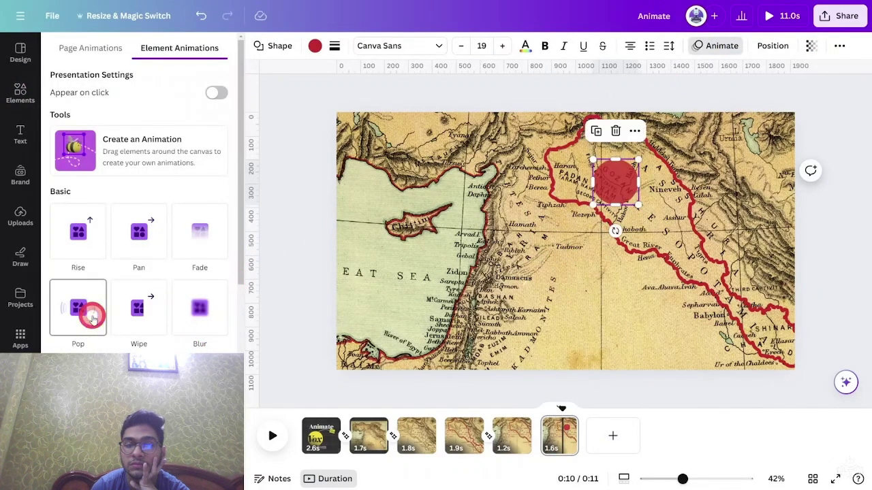
{"action": "left_click", "coordinate": [92, 317]}
Place a smaller copy of the red circle on Cyprus and give it the Pulse motion effect instead of Pop
{"action": "left_click_drag", "start_coordinate": [621, 185], "coordinate": [423, 211]}
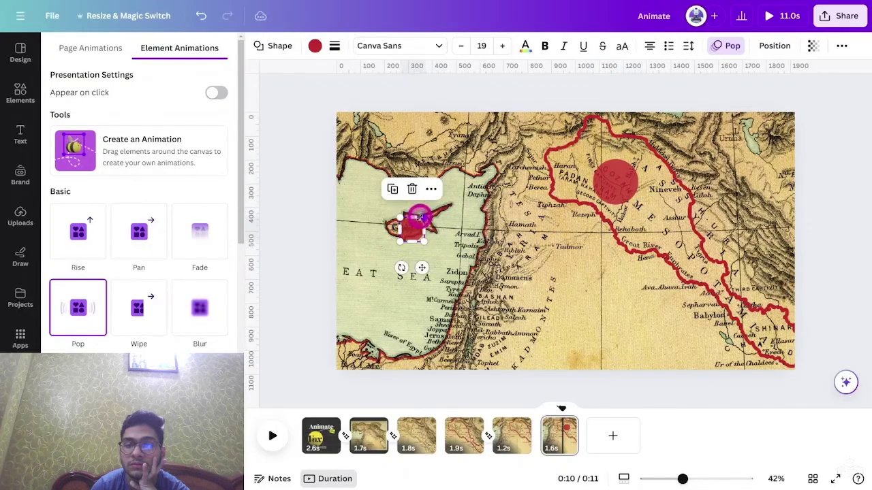
{"action": "left_click", "coordinate": [413, 219]}
{"action": "scroll", "coordinate": [78, 320], "scroll_direction": "down", "scroll_amount": 6}
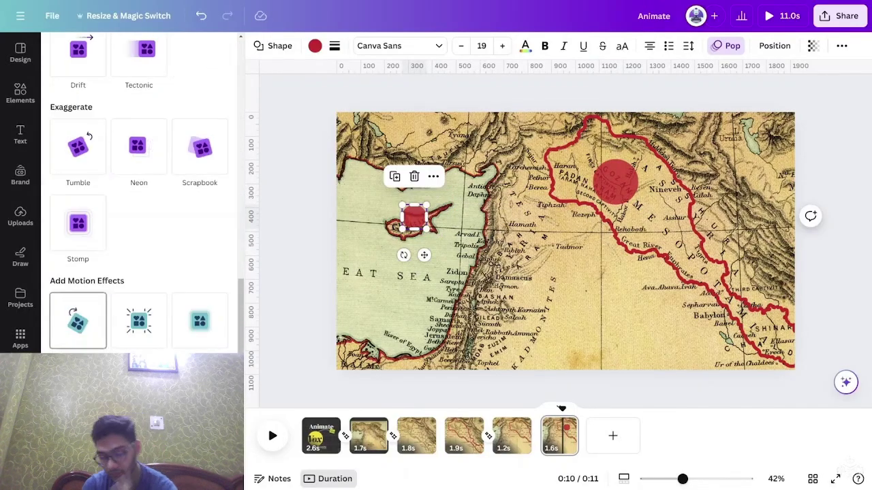
{"action": "scroll", "coordinate": [78, 320], "scroll_direction": "up", "scroll_amount": 1}
{"action": "left_click", "coordinate": [200, 345]}
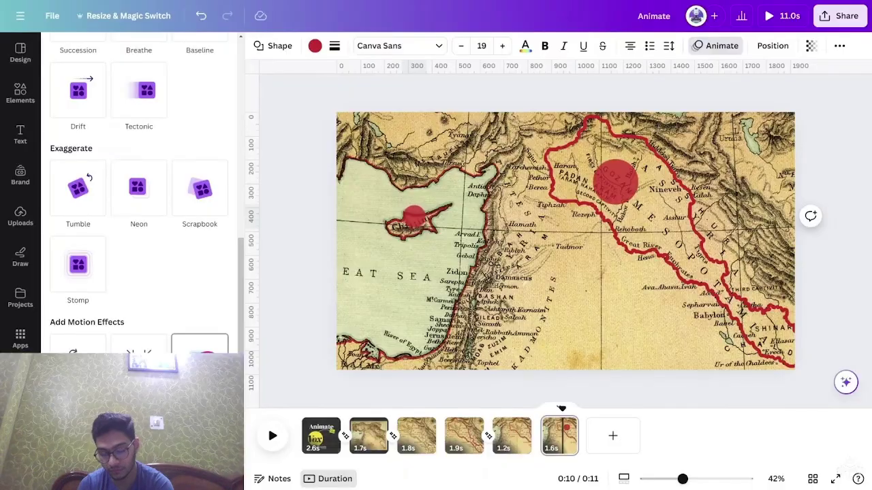
Find line elements, insert the dashed black line on the map and increase its thickness
{"action": "left_click", "coordinate": [20, 93]}
{"action": "left_click", "coordinate": [145, 166]}
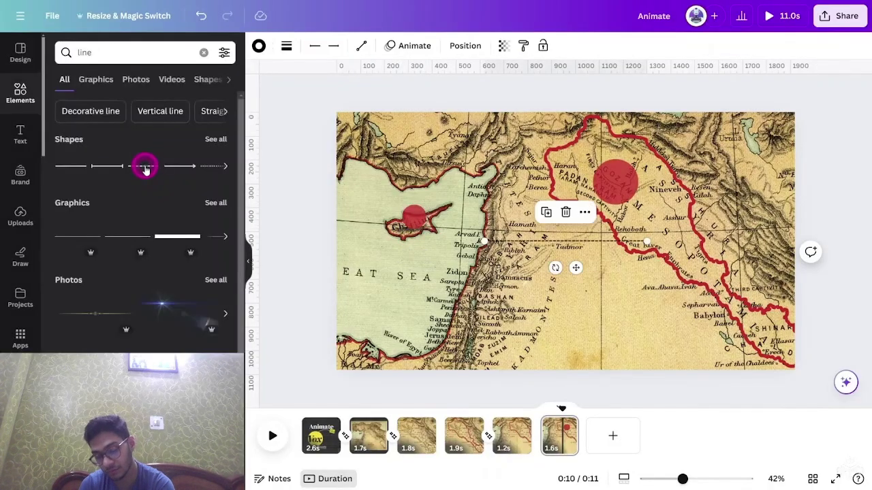
{"action": "left_click", "coordinate": [283, 49]}
{"action": "left_click_drag", "start_coordinate": [298, 145], "coordinate": [300, 148]}
Make the dashed line Curved, stretch it between the Cyprus circle and the larger circle, and animate it with Wipe
{"action": "left_click", "coordinate": [361, 46]}
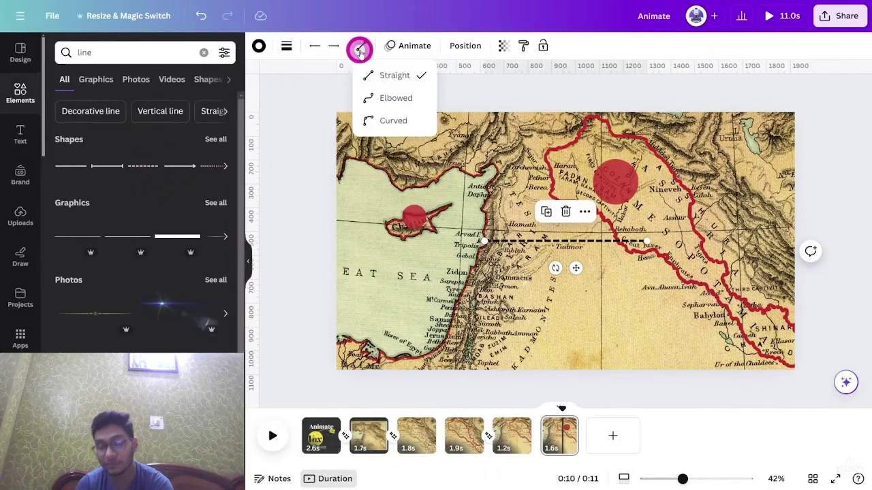
{"action": "left_click", "coordinate": [391, 118]}
{"action": "left_click_drag", "start_coordinate": [647, 242], "coordinate": [608, 187]}
{"action": "left_click", "coordinate": [494, 240]}
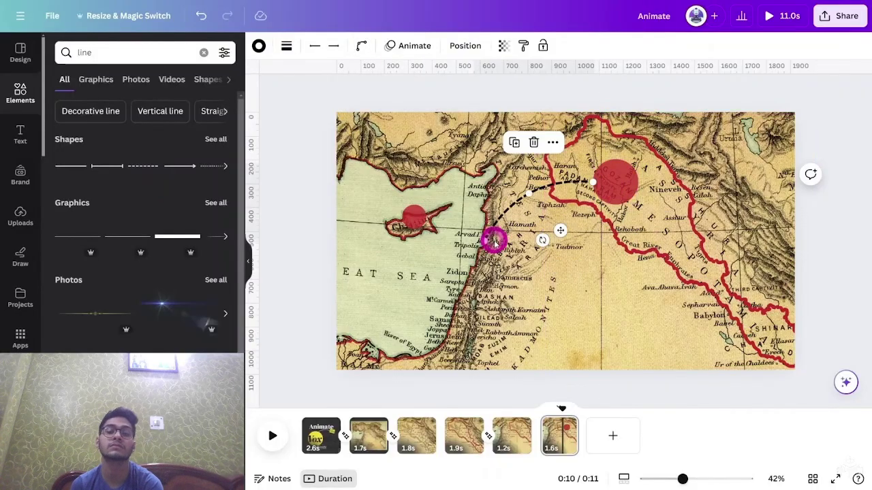
{"action": "left_click_drag", "start_coordinate": [479, 239], "coordinate": [414, 218]}
{"action": "left_click", "coordinate": [410, 46]}
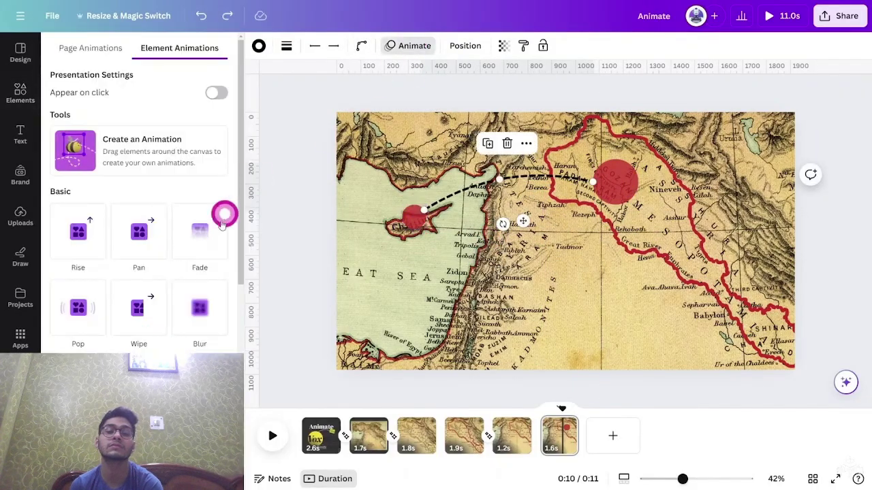
{"action": "left_click", "coordinate": [131, 317]}
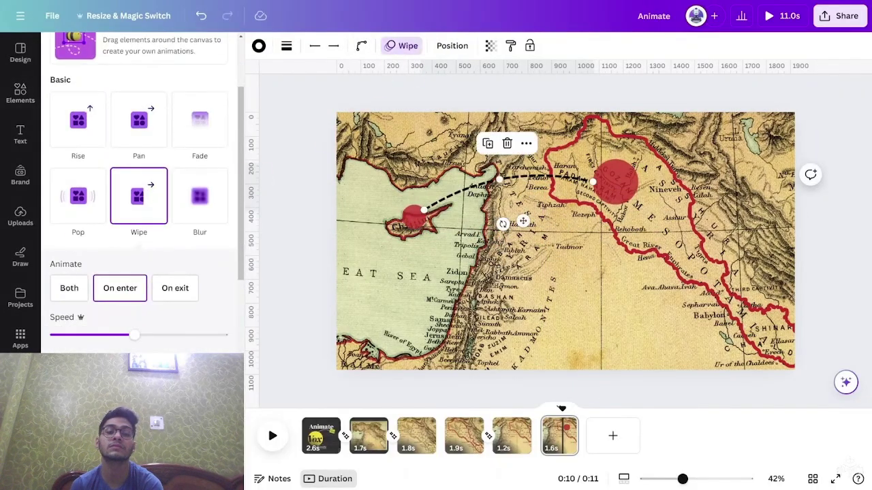
{"action": "right_click", "coordinate": [544, 175]}
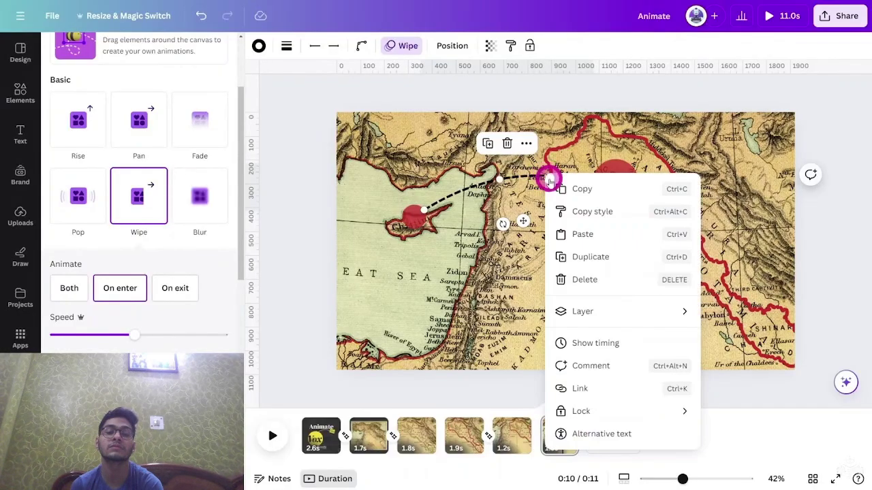
{"action": "left_click", "coordinate": [588, 343]}
{"action": "left_click_drag", "start_coordinate": [716, 415], "coordinate": [726, 415]}
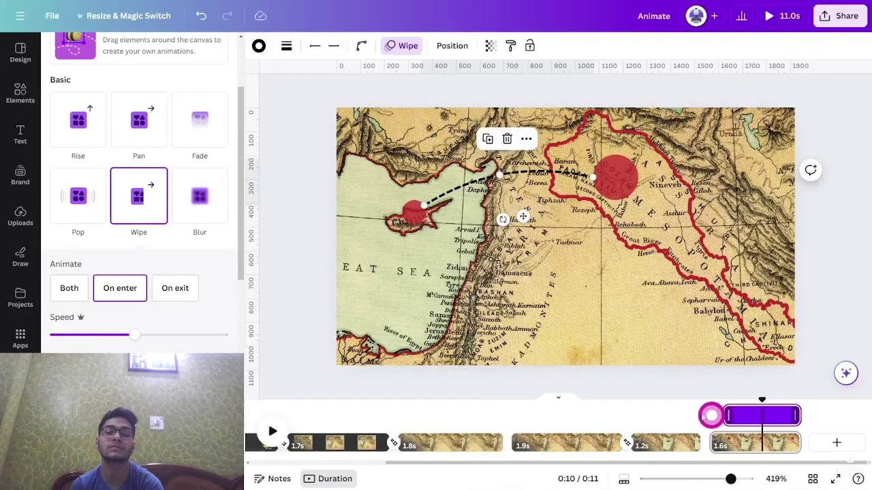
{"action": "left_click", "coordinate": [416, 219]}
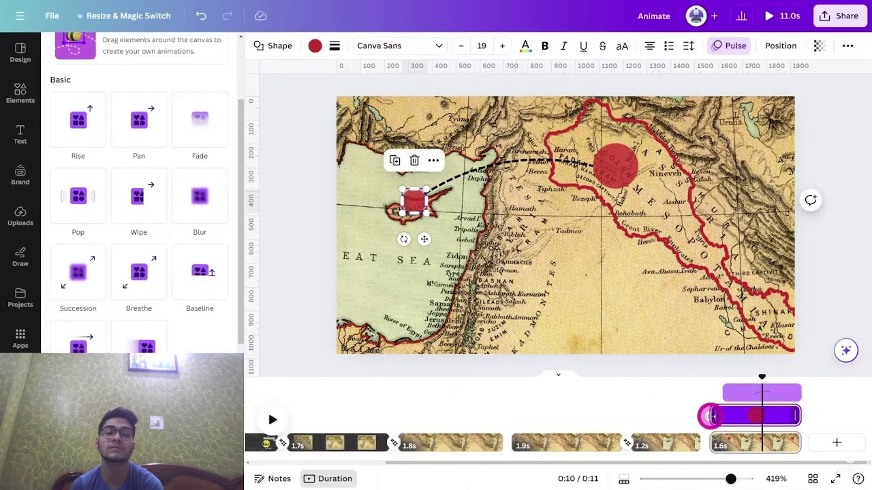
{"action": "left_click_drag", "start_coordinate": [711, 415], "coordinate": [754, 416]}
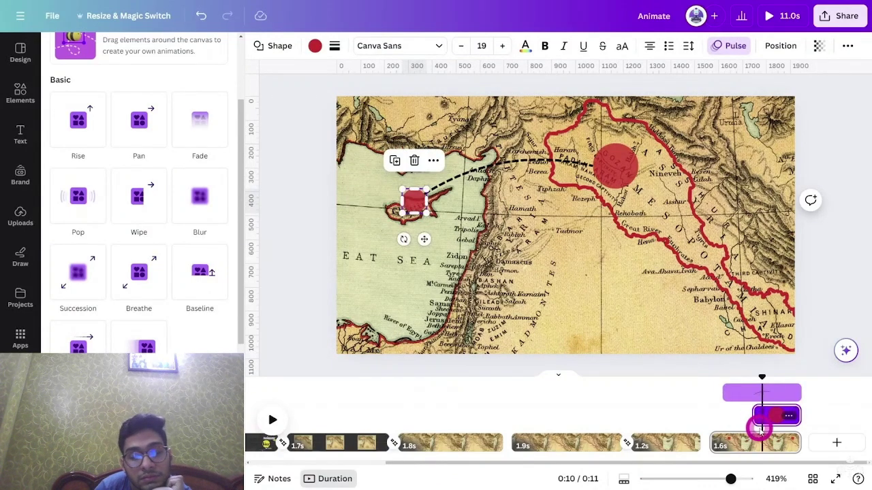
{"action": "key", "text": "Left"}
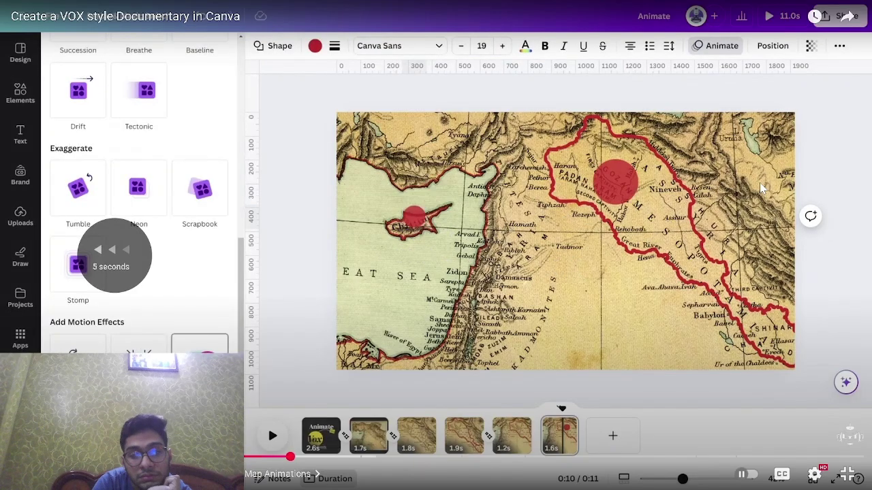
{"action": "key", "text": "Left"}
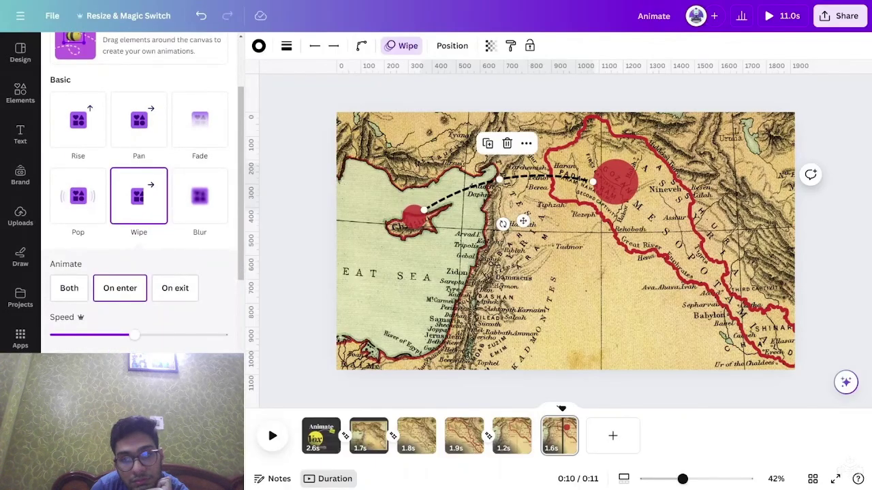
Show element timing and trim the starts so the dashed line enters shortly after the page begins and the Cyprus circle around mid-page
{"action": "right_click", "coordinate": [545, 175]}
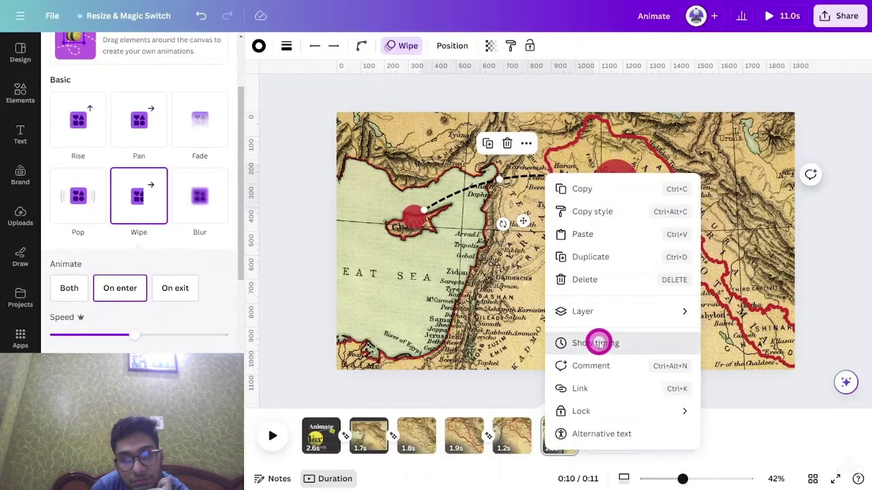
{"action": "left_click", "coordinate": [598, 343]}
{"action": "left_click_drag", "start_coordinate": [714, 415], "coordinate": [722, 415]}
{"action": "key", "text": "Left"}
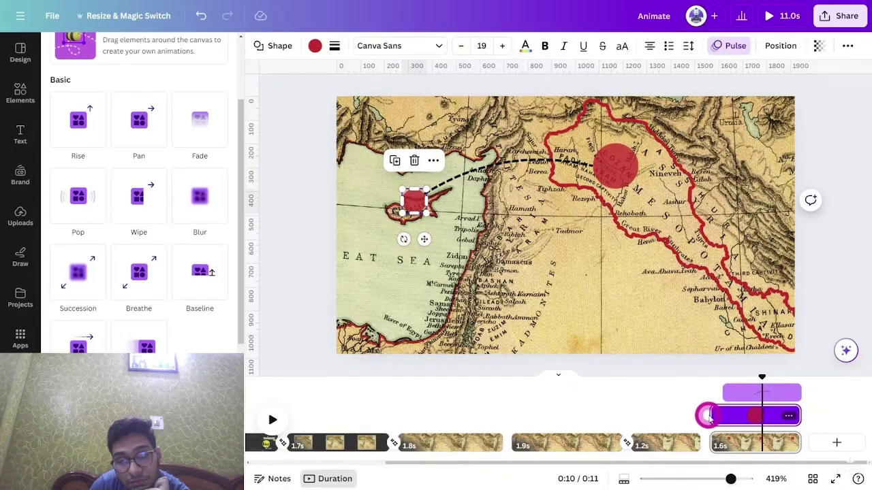
{"action": "left_click_drag", "start_coordinate": [712, 416], "coordinate": [753, 417]}
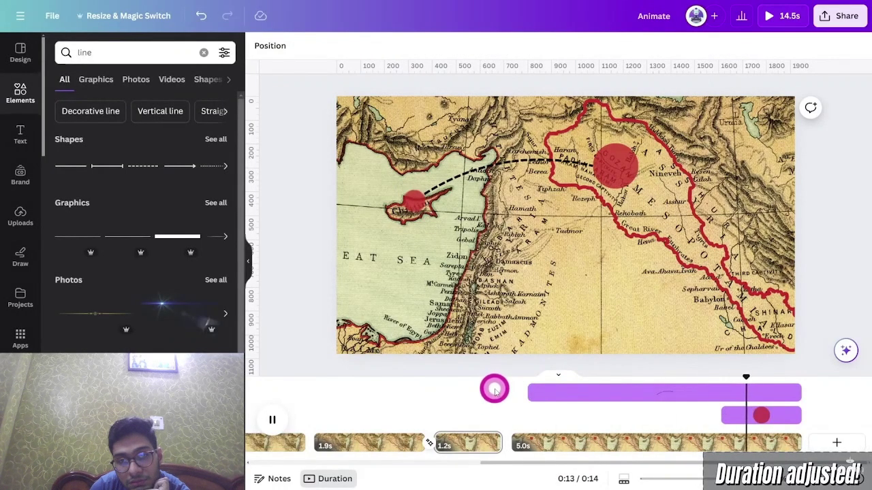
Duplicate the annotated map page and delete both circles, the dashed line and the red outline from the copy
{"action": "right_click", "coordinate": [780, 432]}
{"action": "left_click", "coordinate": [769, 214]}
{"action": "left_click", "coordinate": [414, 217]}
{"action": "key", "text": "Delete"}
{"action": "left_click", "coordinate": [429, 211]}
{"action": "key", "text": "Delete"}
{"action": "left_click", "coordinate": [615, 196]}
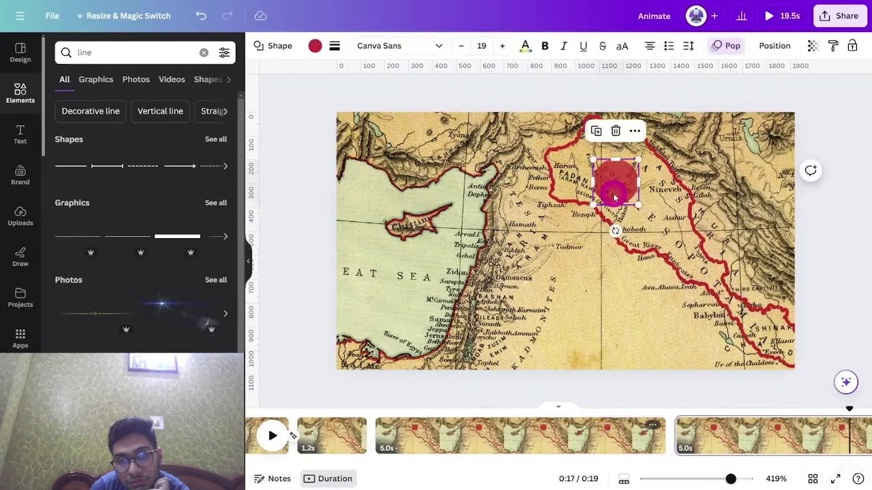
{"action": "key", "text": "Delete"}
{"action": "left_click", "coordinate": [613, 194]}
{"action": "key", "text": "Delete"}
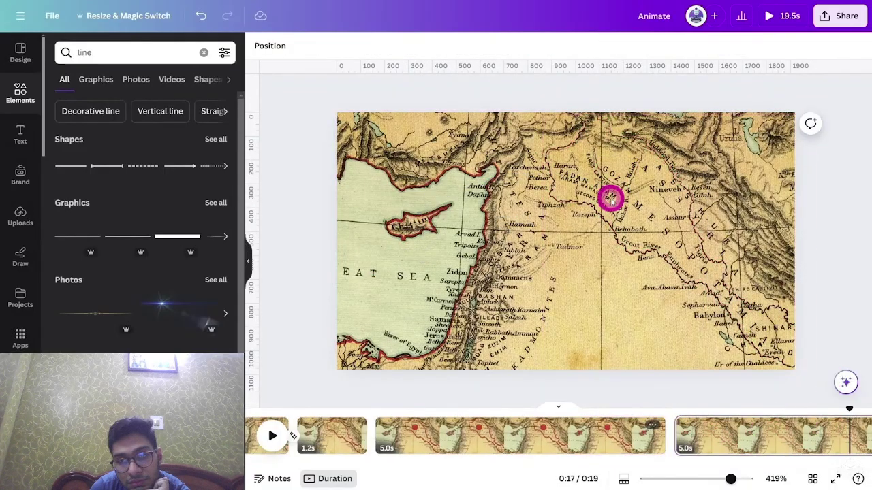
Shrink the zoomed map on the duplicated page, tilt it clockwise and park it partly outside the canvas's lower-left corner
{"action": "left_click", "coordinate": [613, 196]}
{"action": "left_click_drag", "start_coordinate": [645, 197], "coordinate": [578, 235]}
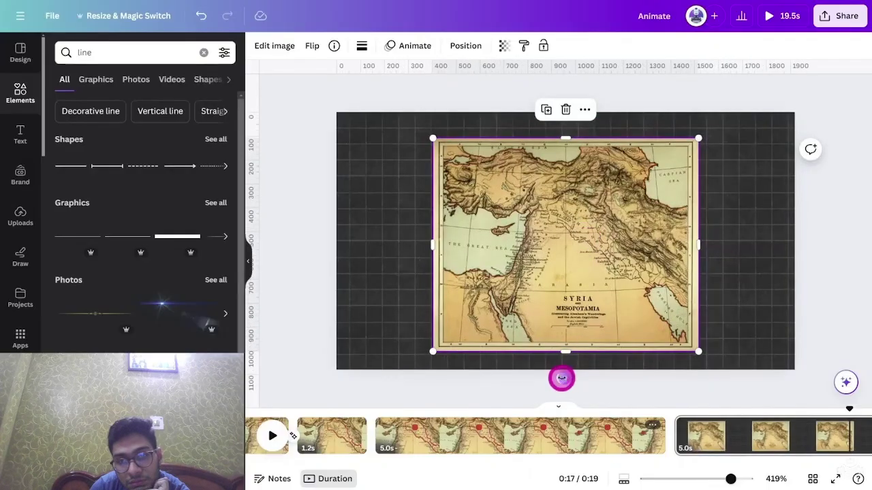
{"action": "left_click_drag", "start_coordinate": [563, 379], "coordinate": [438, 368]}
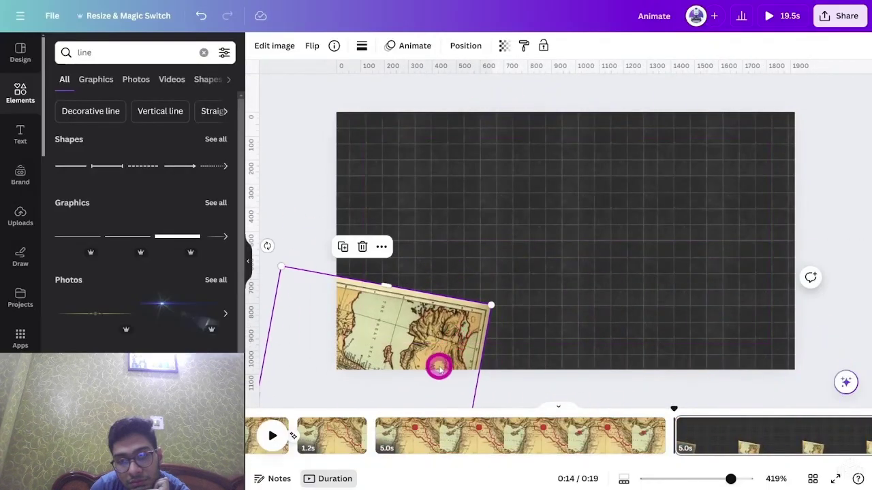
Darken the tilted map by setting its brightness to -100 and shift it slightly further down
{"action": "left_click", "coordinate": [284, 48]}
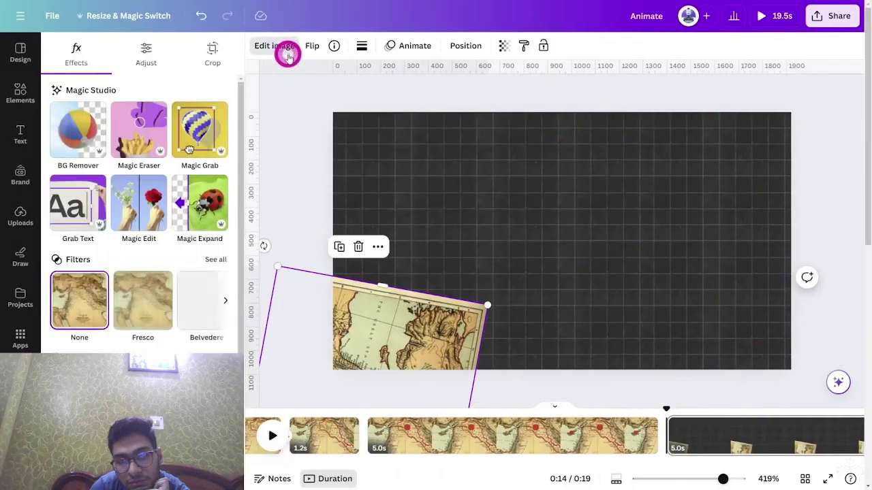
{"action": "left_click", "coordinate": [144, 52]}
{"action": "left_click", "coordinate": [152, 131]}
{"action": "left_click_drag", "start_coordinate": [121, 332], "coordinate": [2, 329]}
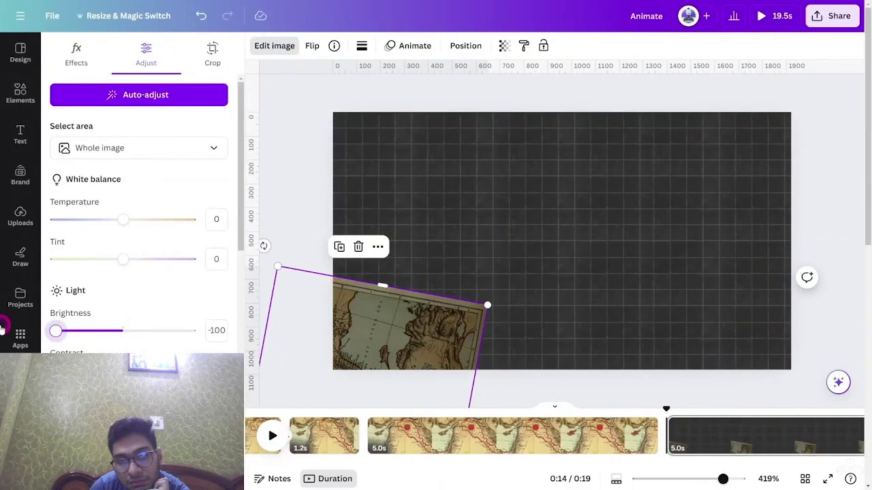
{"action": "left_click_drag", "start_coordinate": [467, 333], "coordinate": [467, 339]}
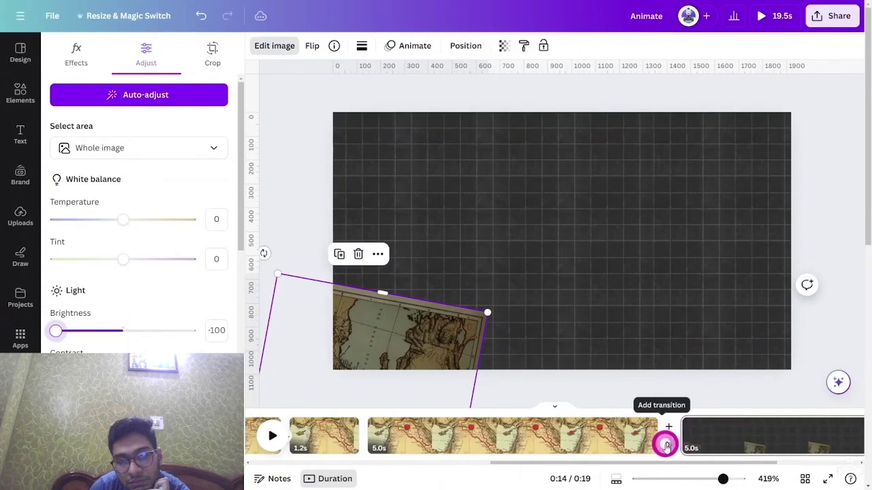
Add a Match & Move transition lasting 1 second between the annotated map page and the dark grid page, and preview it
{"action": "left_click", "coordinate": [666, 446]}
{"action": "left_click", "coordinate": [77, 273]}
{"action": "left_click_drag", "start_coordinate": [68, 336], "coordinate": [105, 336]}
{"action": "left_click", "coordinate": [590, 444]}
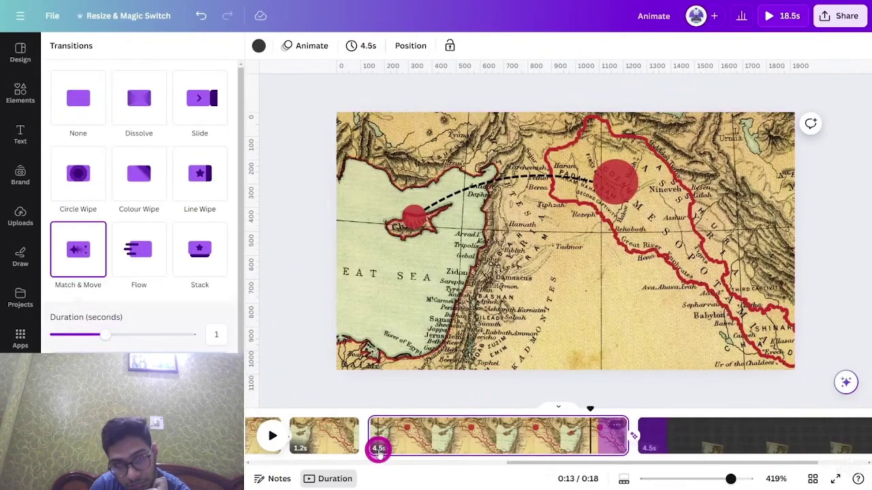
{"action": "key", "text": "space"}
Trim the ends of the dashed line, Cyprus circle and red outline timings so they finish before the transition, and preview the page
{"action": "left_click", "coordinate": [468, 427]}
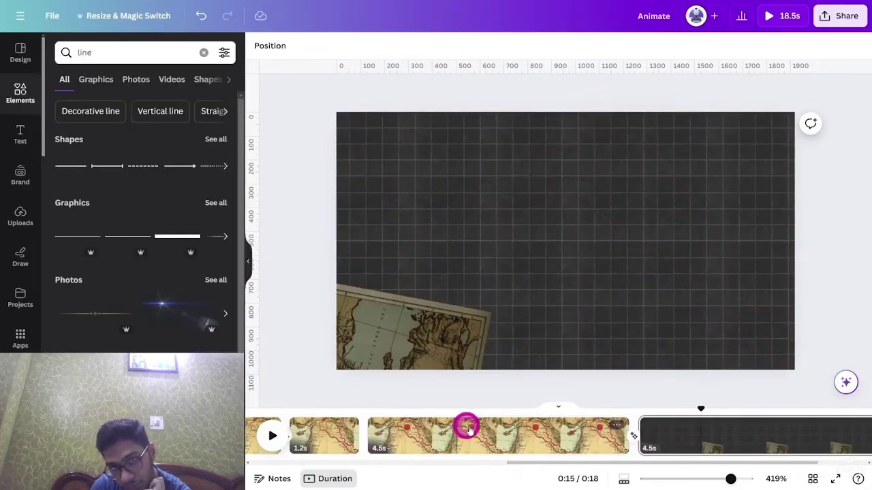
{"action": "left_click", "coordinate": [598, 436]}
{"action": "left_click", "coordinate": [599, 435]}
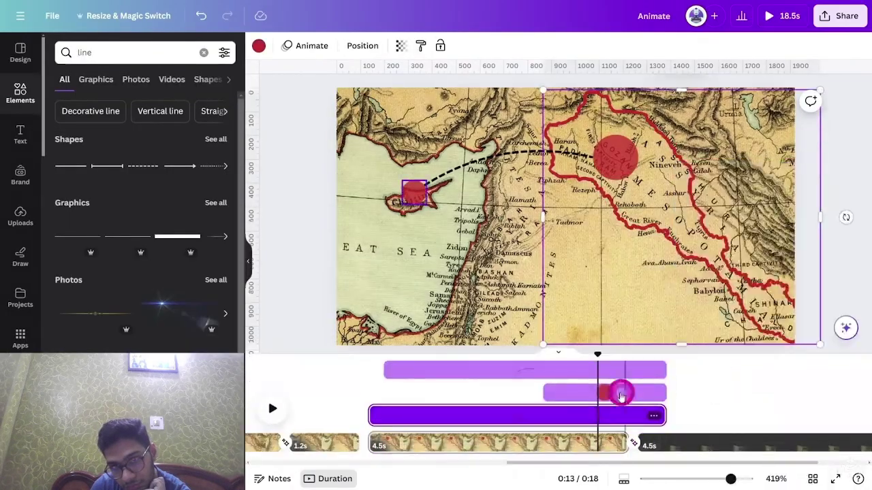
{"action": "left_click_drag", "start_coordinate": [665, 370], "coordinate": [596, 374]}
{"action": "left_click_drag", "start_coordinate": [665, 393], "coordinate": [596, 393]}
{"action": "left_click_drag", "start_coordinate": [666, 415], "coordinate": [598, 414]}
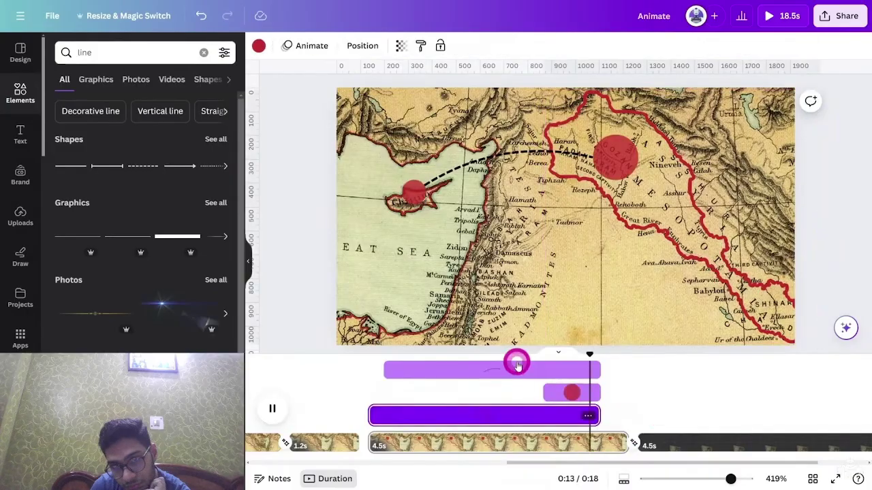
{"action": "key", "text": "space"}
Place the Syrian World newspaper low-centre on the last page, with its copy on the annotated map page below the canvas and behind the map
{"action": "left_click", "coordinate": [688, 375]}
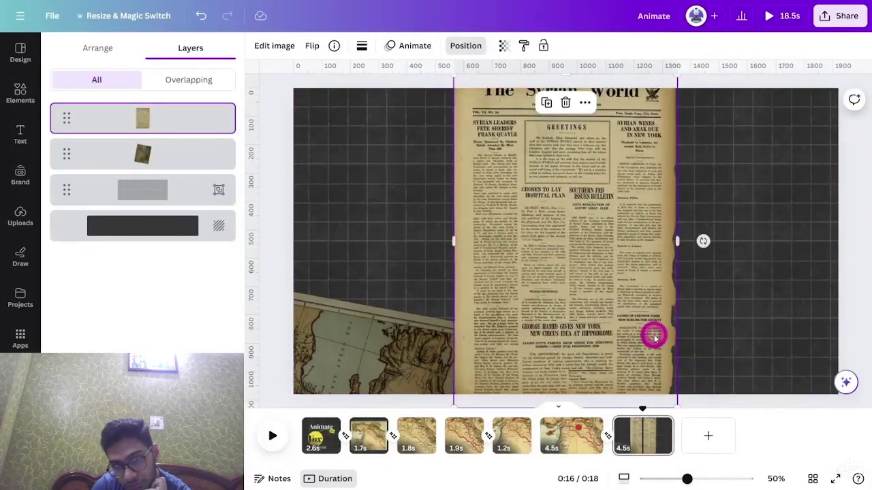
{"action": "left_click", "coordinate": [608, 335]}
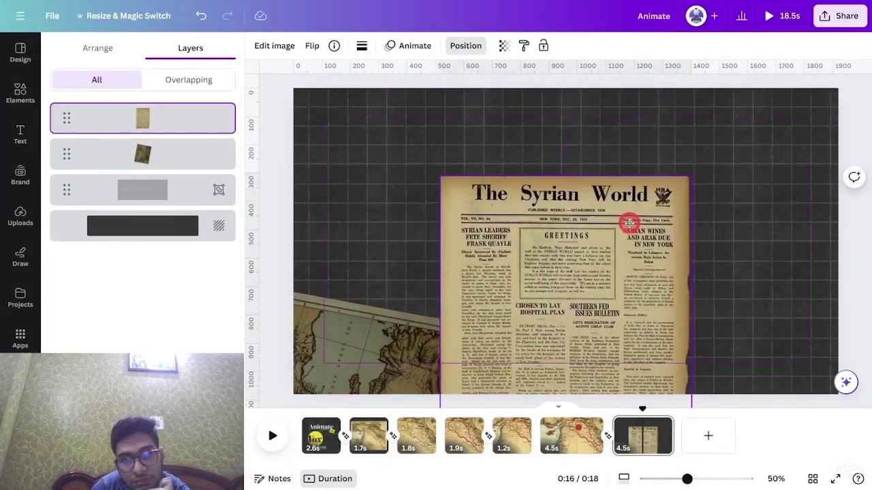
{"action": "left_click", "coordinate": [572, 438]}
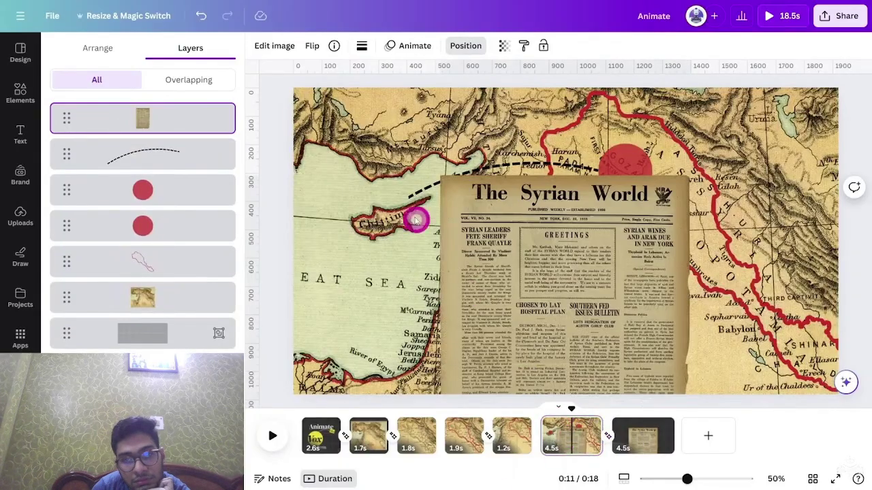
{"action": "left_click_drag", "start_coordinate": [568, 262], "coordinate": [566, 395]}
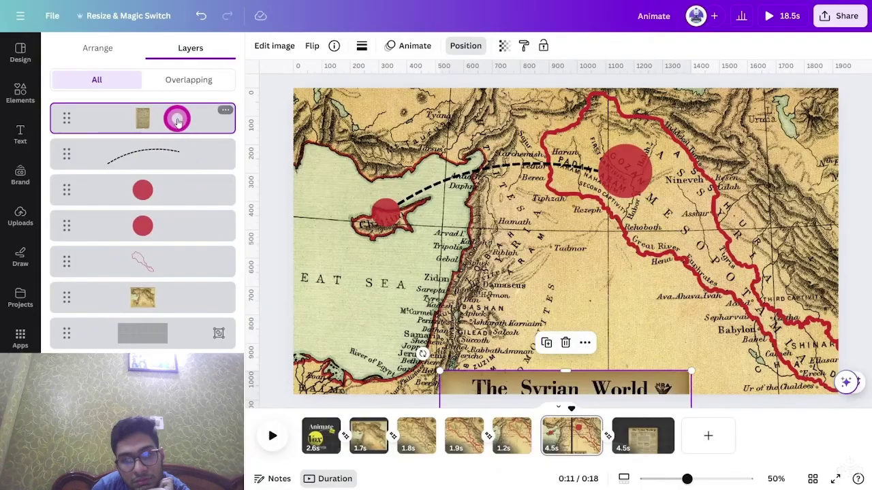
{"action": "left_click_drag", "start_coordinate": [178, 116], "coordinate": [177, 313]}
{"action": "key", "text": "space"}
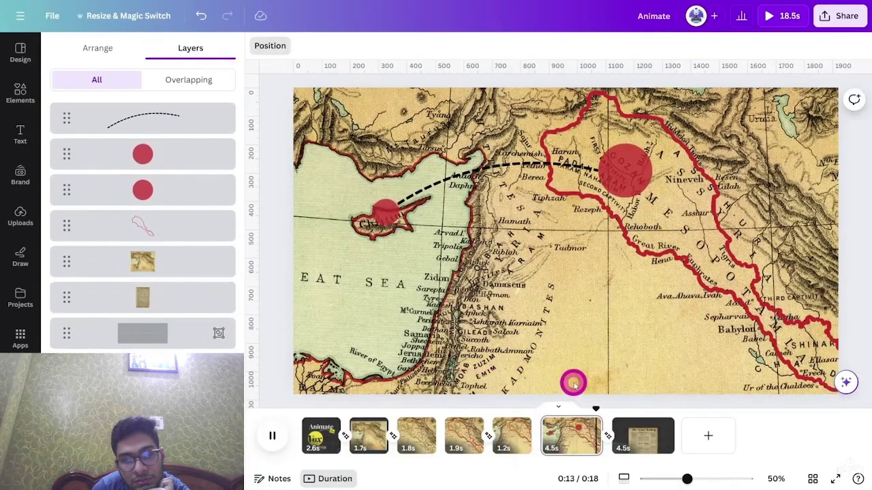
Duplicate the newspaper page, enlarge the newspaper slightly on the copy and preview the zoom
{"action": "left_click", "coordinate": [637, 441]}
{"action": "key", "text": "ctrl+d"}
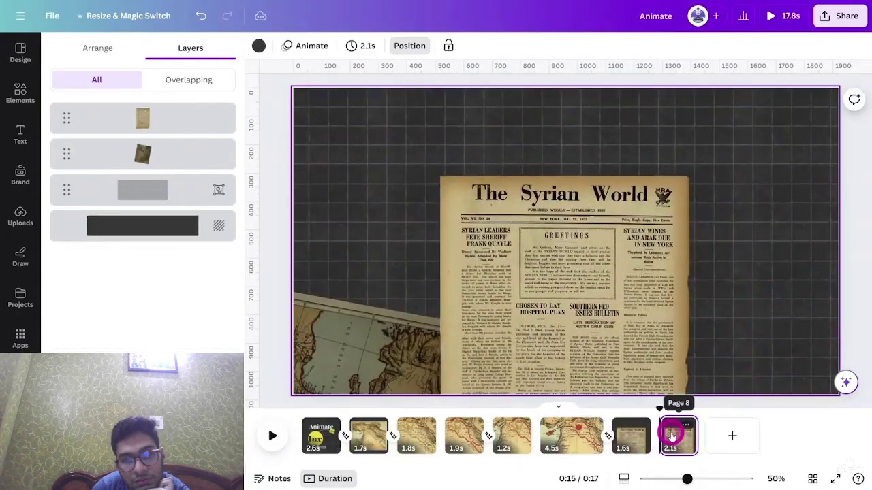
{"action": "left_click", "coordinate": [687, 174]}
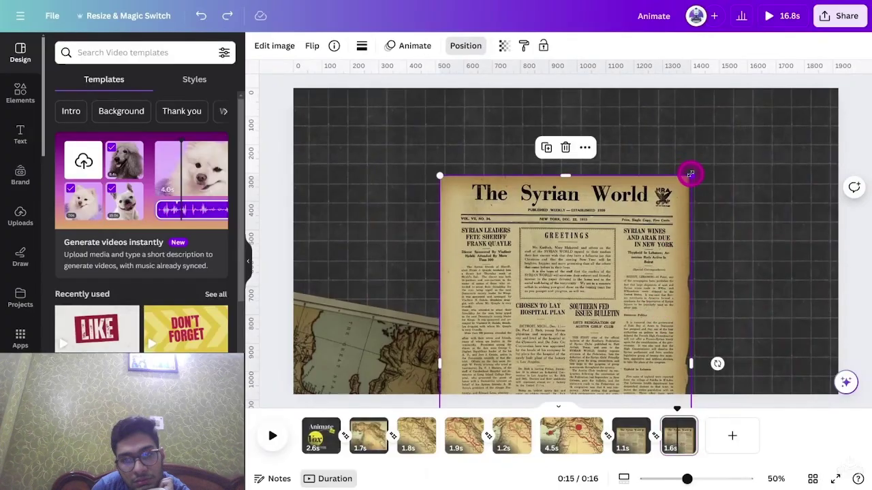
{"action": "left_click_drag", "start_coordinate": [704, 168], "coordinate": [738, 150]}
{"action": "key", "text": "space"}
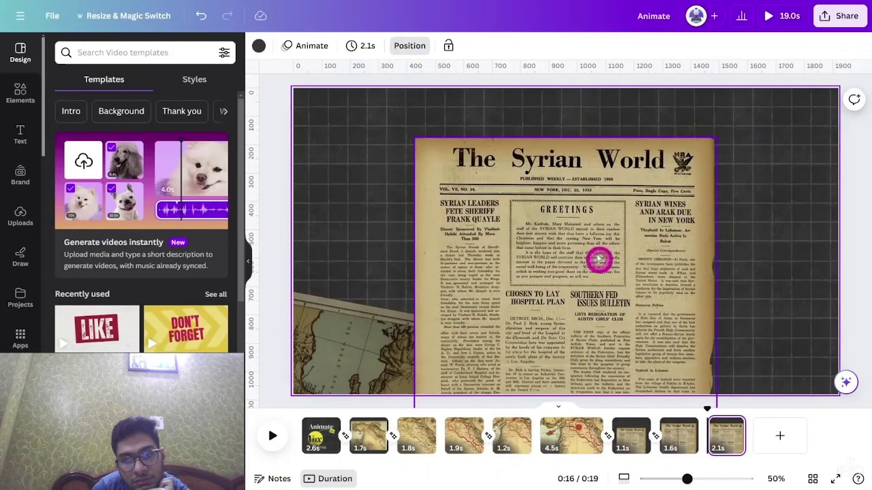
Separate the headline "The Syrian World" from the newspaper on the last page using Magic Grab with a size 21 brush
{"action": "left_click", "coordinate": [575, 161]}
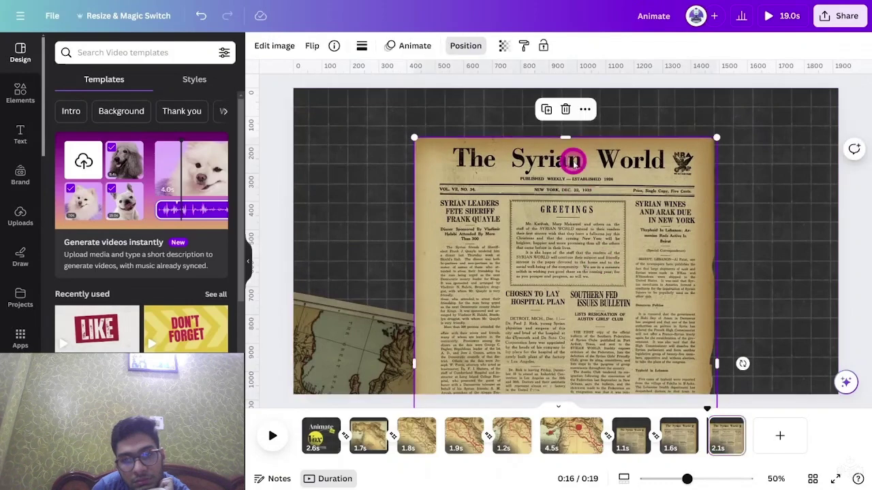
{"action": "left_click", "coordinate": [279, 49]}
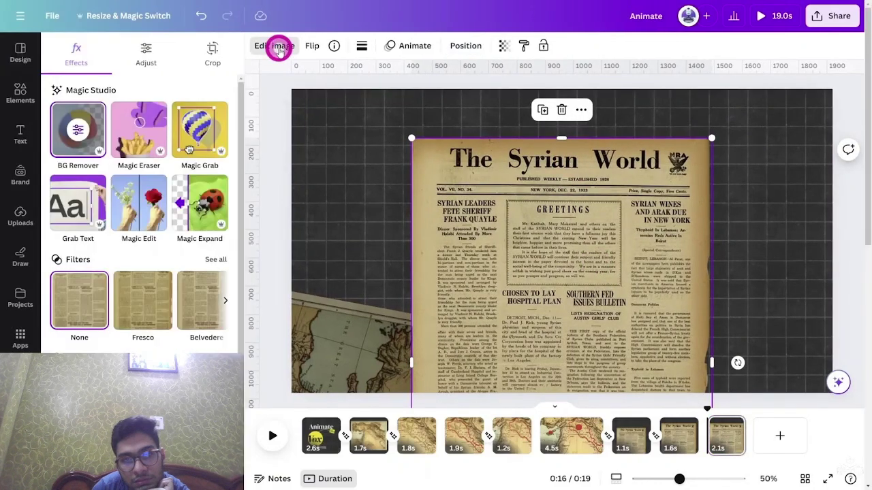
{"action": "left_click", "coordinate": [199, 131]}
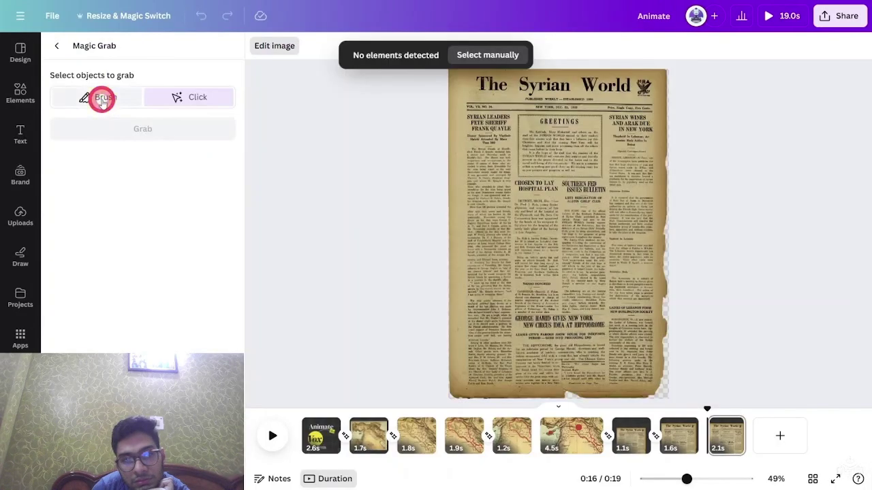
{"action": "left_click", "coordinate": [102, 97]}
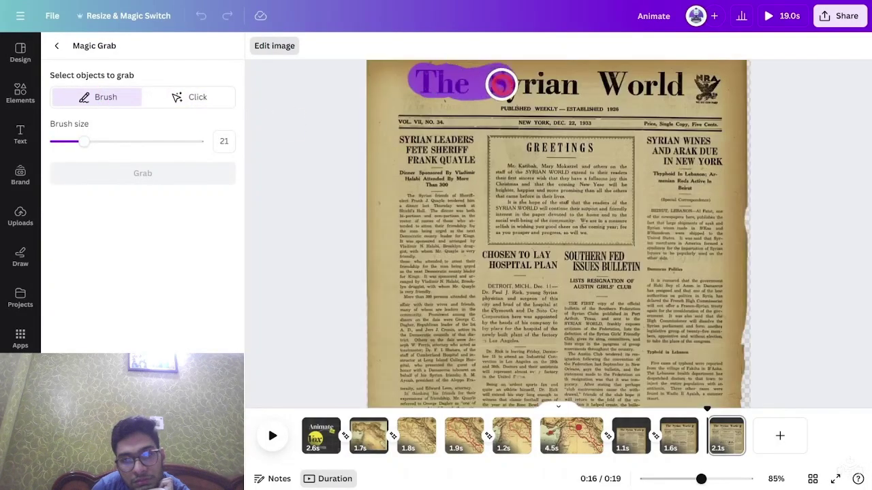
{"action": "left_click_drag", "start_coordinate": [501, 83], "coordinate": [689, 84]}
{"action": "left_click", "coordinate": [170, 173]}
Try moving the grabbed headline down the newspaper, undo the move and select the newspaper image
{"action": "left_click_drag", "start_coordinate": [476, 170], "coordinate": [474, 202]}
{"action": "key", "text": "ctrl+z"}
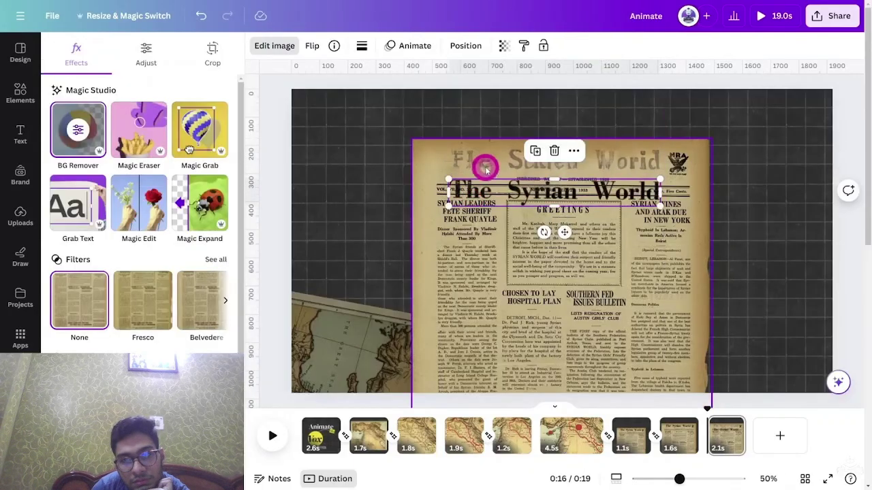
{"action": "key", "text": "ctrl+z"}
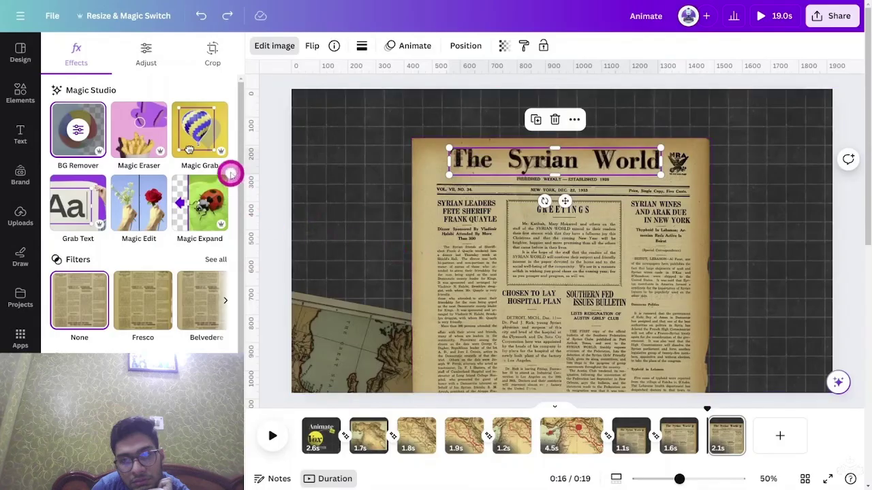
{"action": "left_click", "coordinate": [425, 243]}
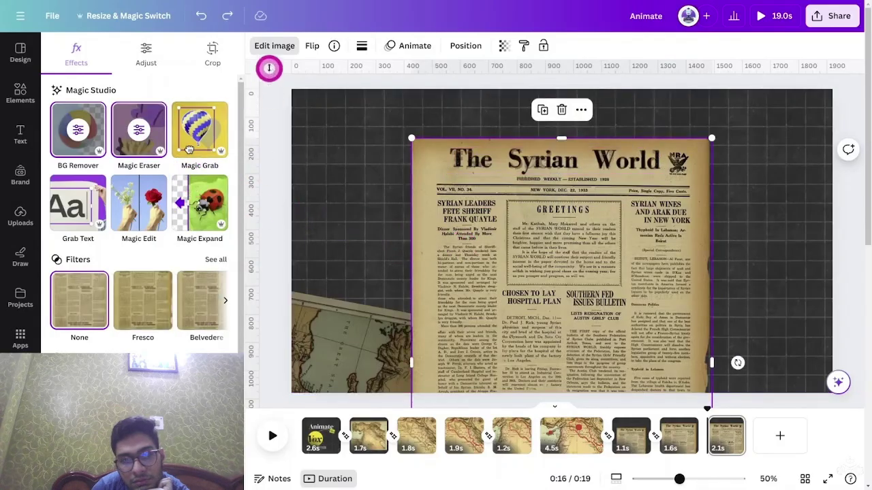
{"action": "left_click", "coordinate": [137, 139]}
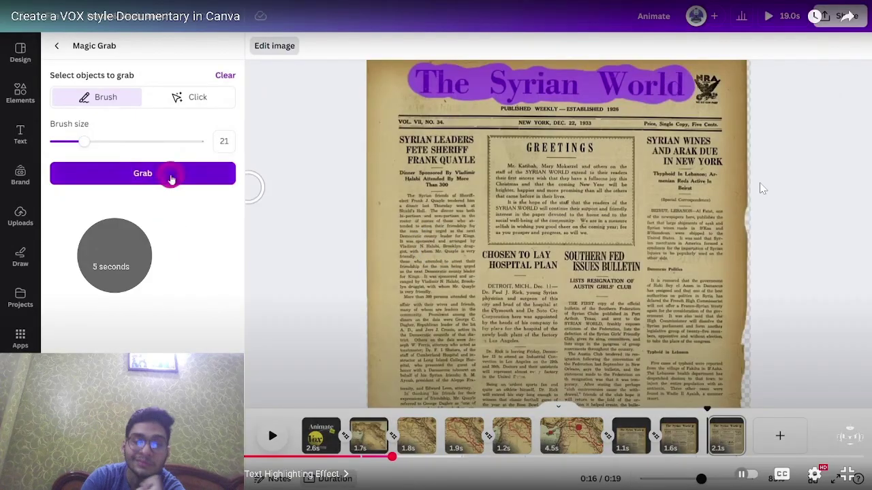
{"action": "key", "text": "Left"}
{"action": "key", "text": "Left"}
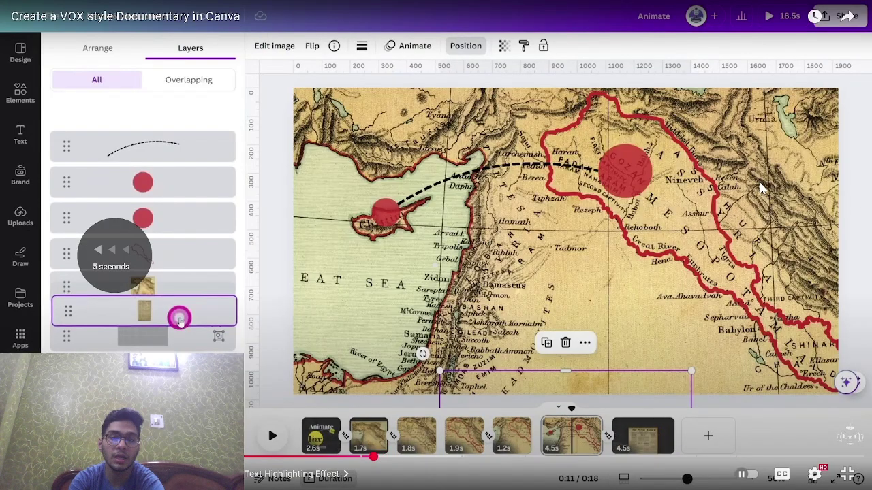
{"action": "key", "text": "Left"}
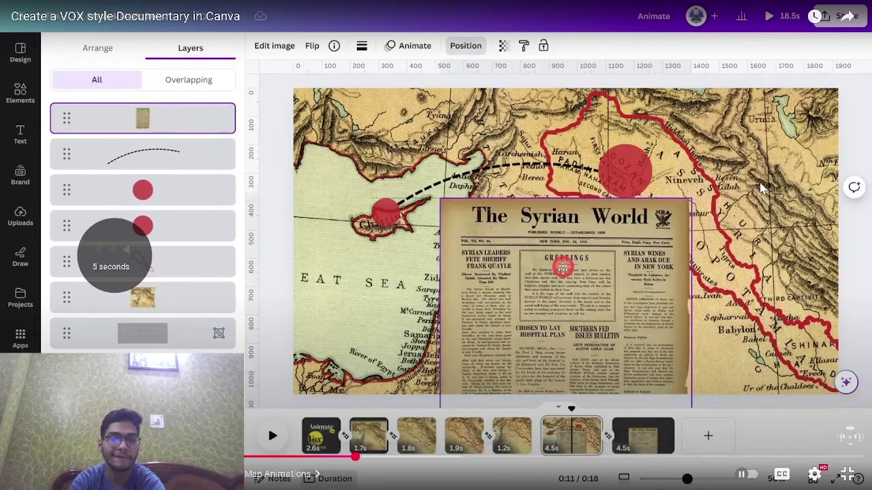
{"action": "key", "text": "space"}
{"action": "key", "text": "Escape"}
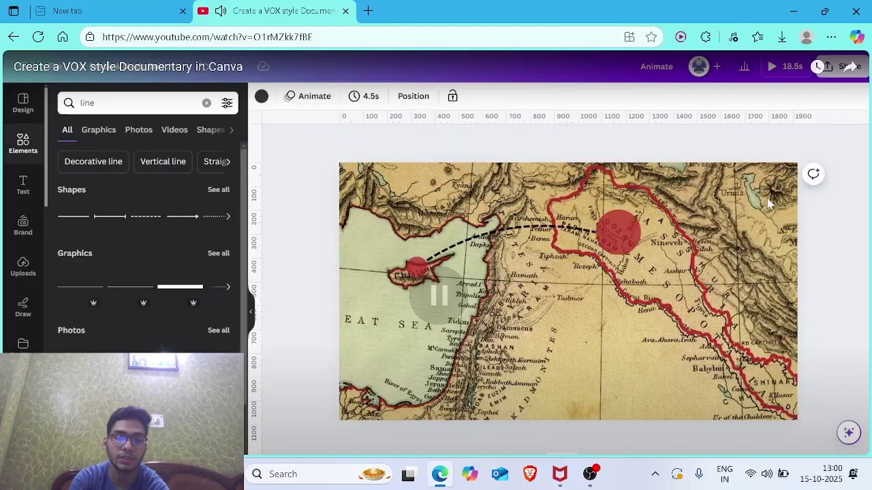
{"action": "left_click", "coordinate": [590, 474]}
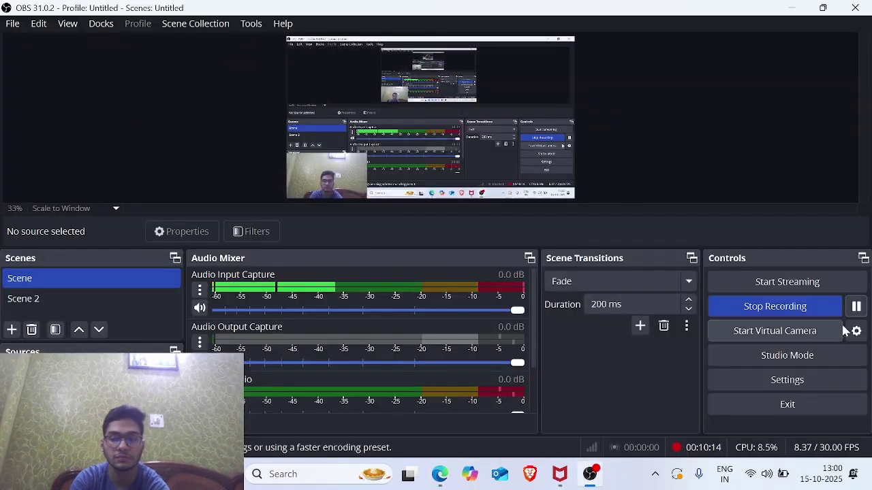
{"action": "left_click", "coordinate": [856, 310]}
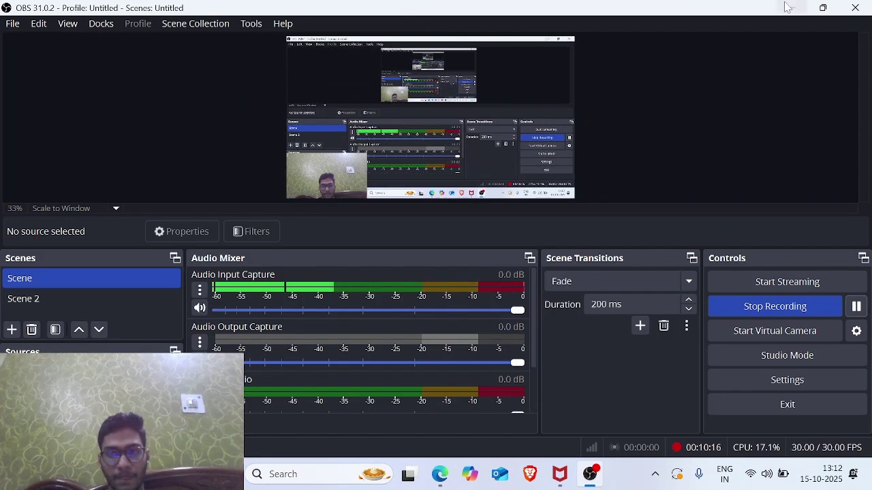
{"action": "left_click", "coordinate": [788, 8]}
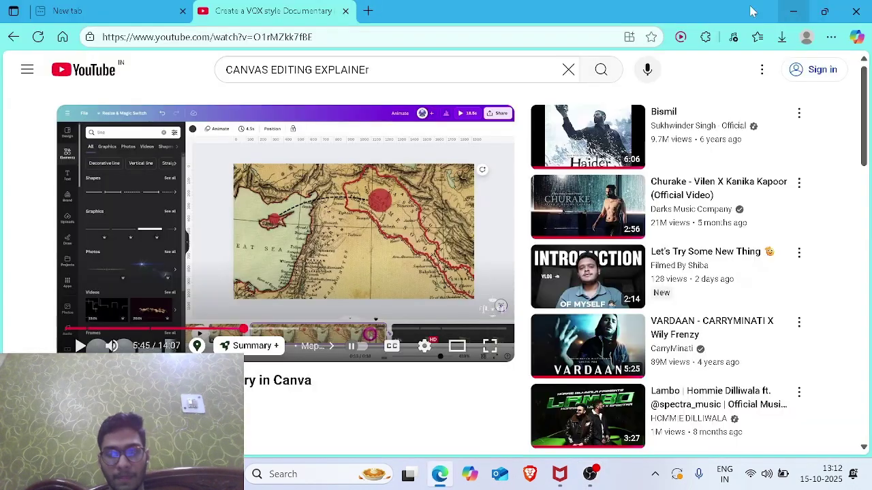
{"action": "left_click", "coordinate": [490, 347]}
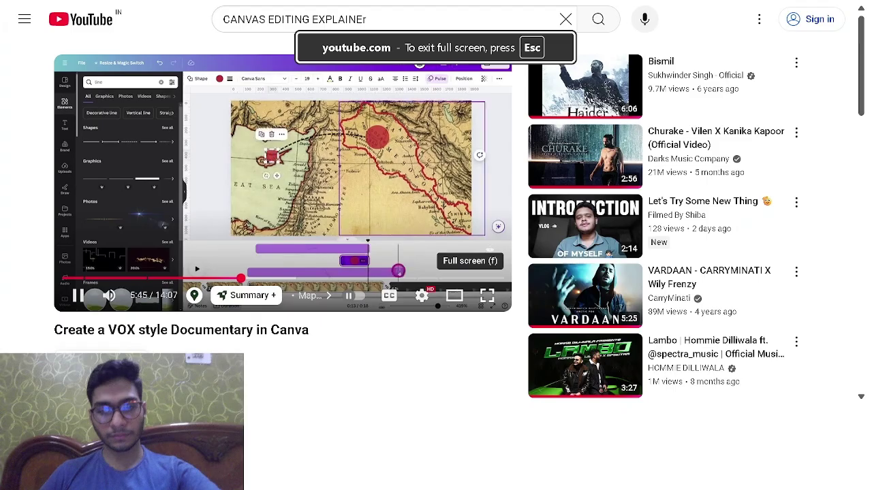
{"action": "left_click", "coordinate": [486, 295]}
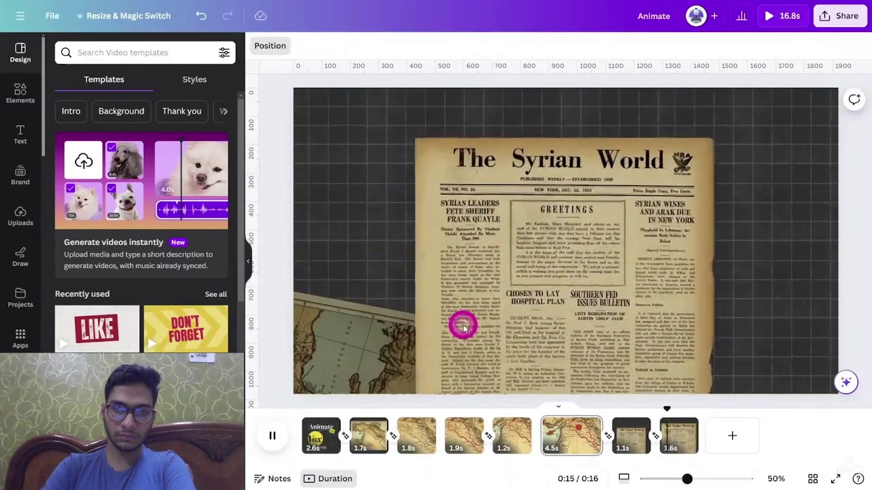
Separate the headline "The Syrian World" from the newspaper on the last page with Magic Grab, brushing at size 21
{"action": "left_click", "coordinate": [572, 160]}
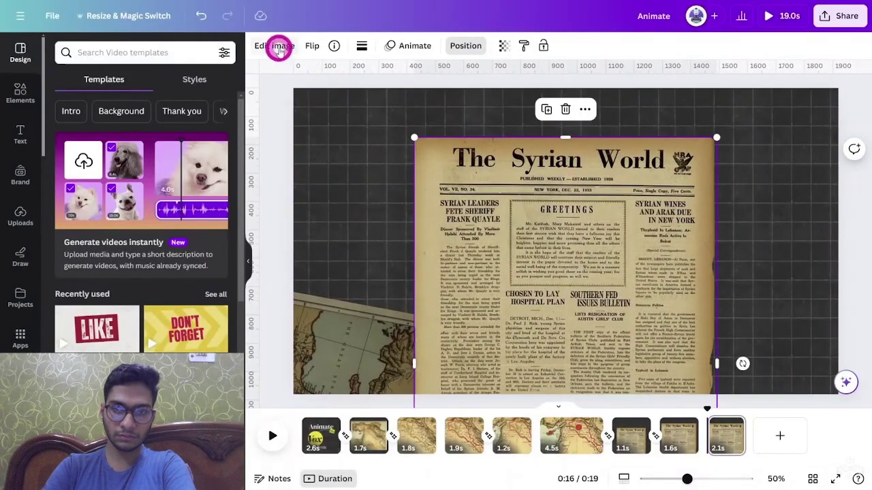
{"action": "left_click", "coordinate": [276, 46]}
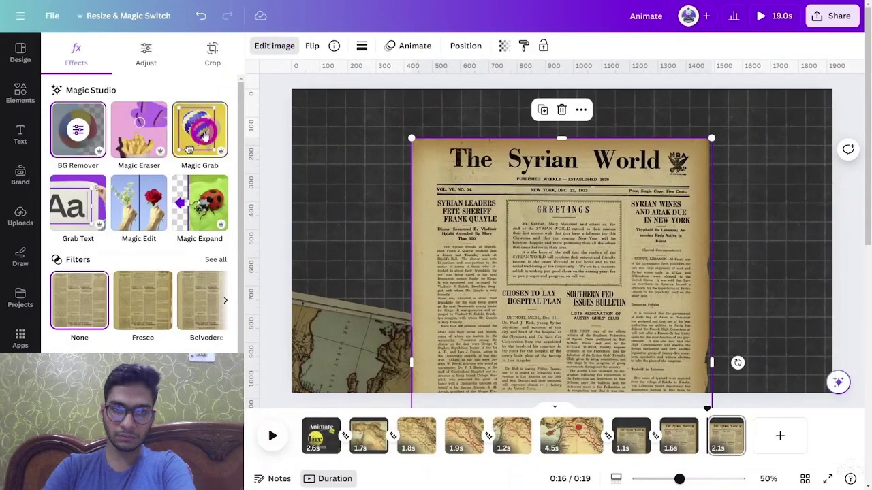
{"action": "left_click", "coordinate": [205, 136]}
{"action": "left_click", "coordinate": [103, 99]}
{"action": "scroll", "coordinate": [429, 80], "scroll_direction": "up", "scroll_amount": 5}
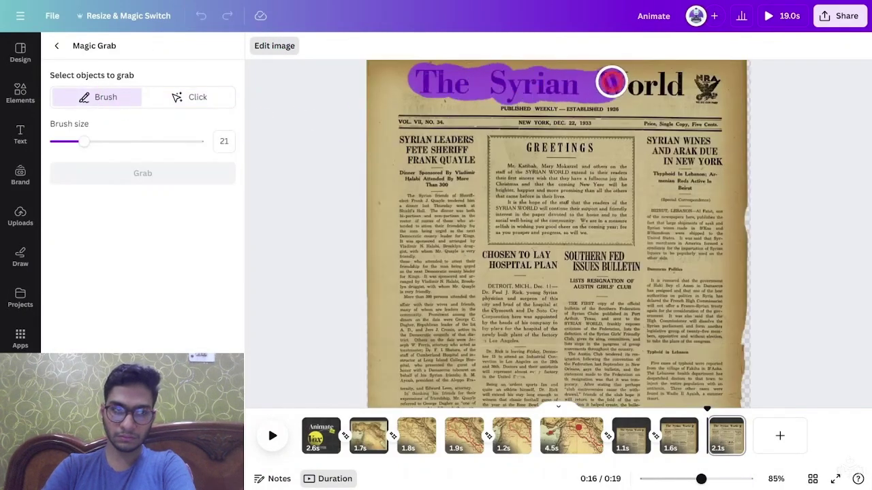
{"action": "left_click", "coordinate": [171, 175]}
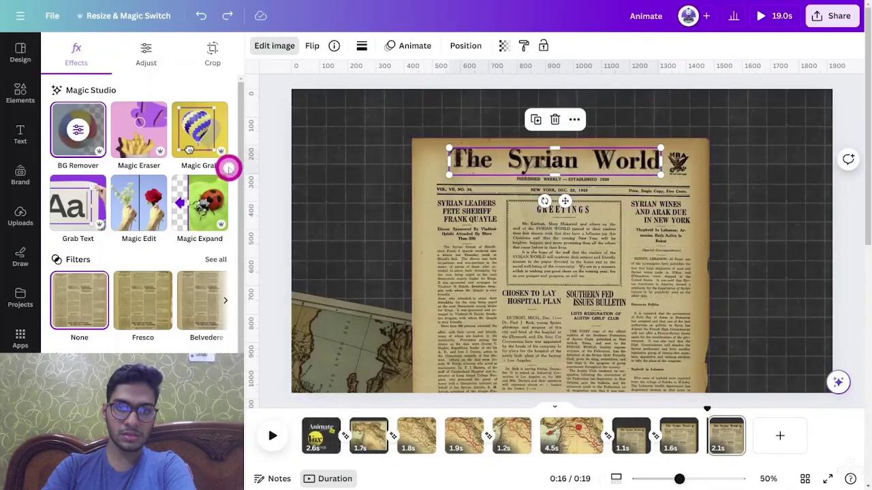
Erase the original headline area from the newspaper image with Magic Eraser, using a size 20 brush
{"action": "left_click", "coordinate": [425, 244]}
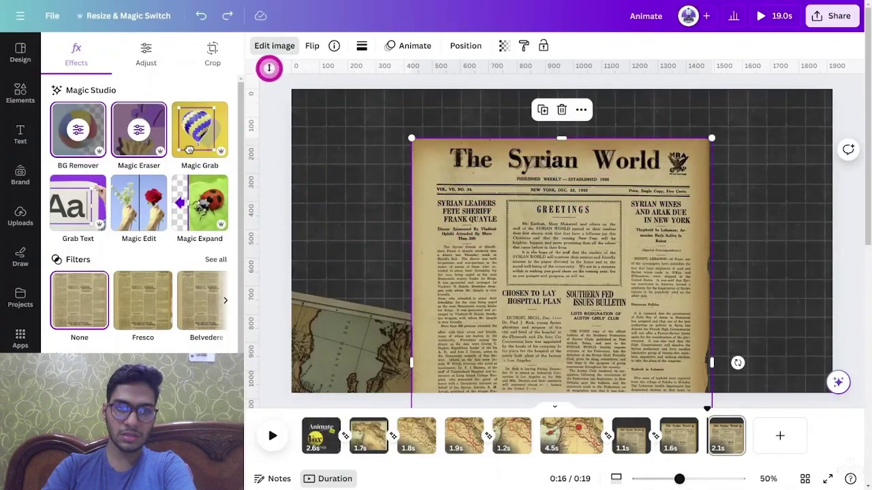
{"action": "left_click", "coordinate": [136, 140]}
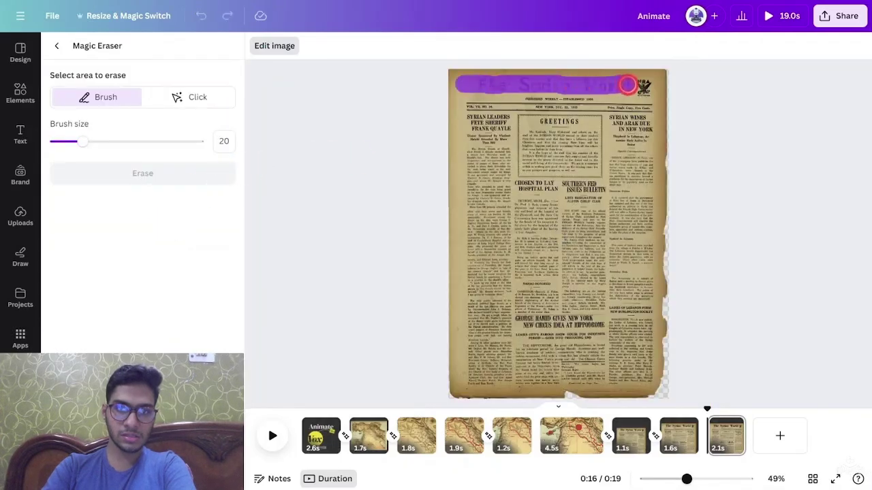
{"action": "left_click", "coordinate": [156, 177]}
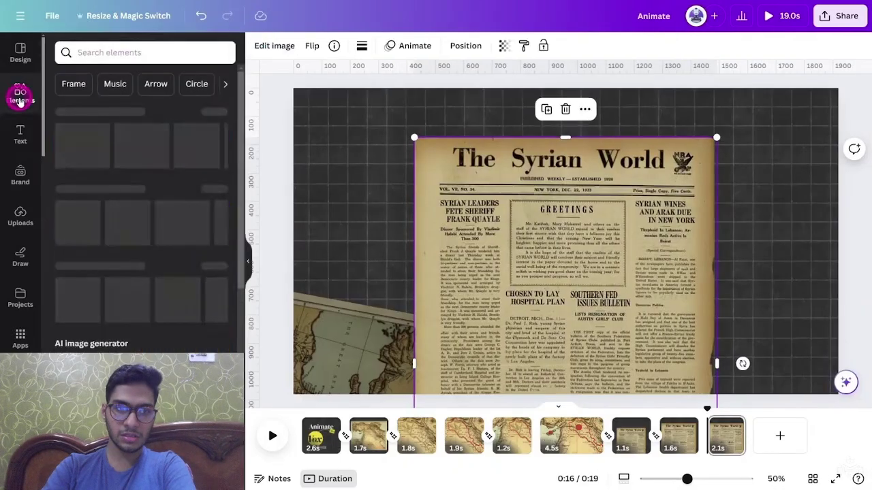
Cover the newspaper headline with a yellow rectangle and apply the Wipe animation to it
{"action": "key", "text": "Left"}
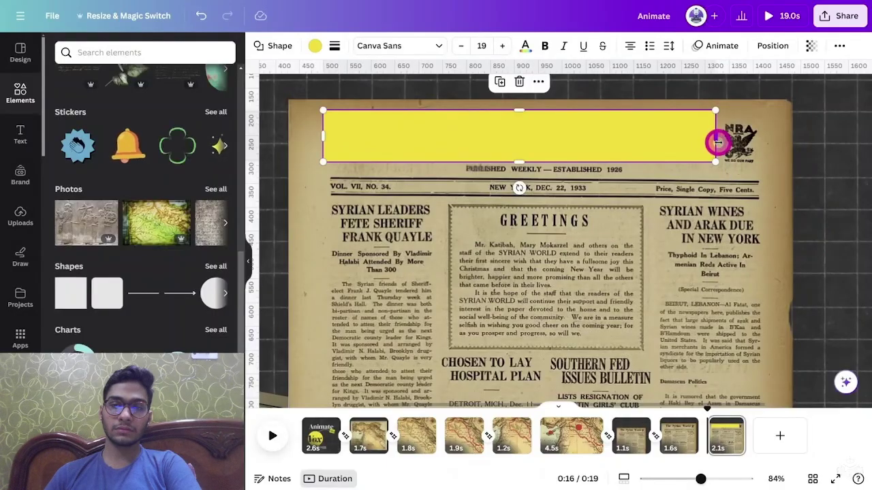
{"action": "left_click", "coordinate": [716, 46]}
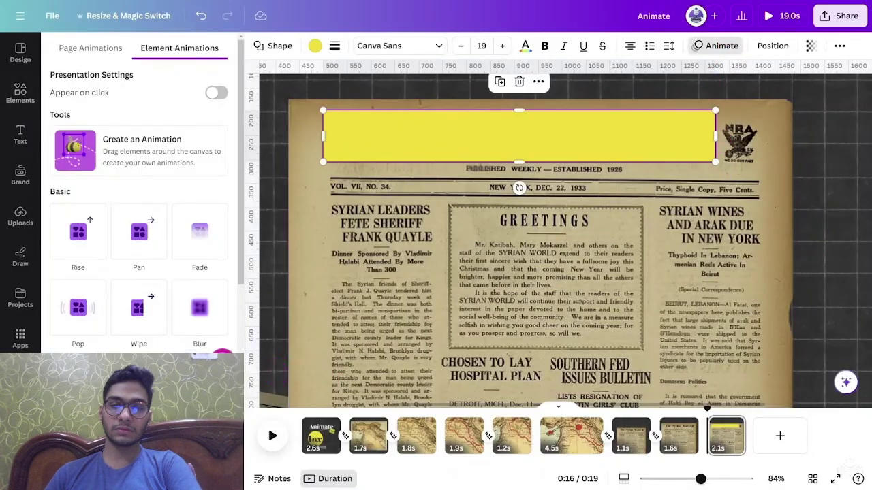
{"action": "left_click", "coordinate": [139, 310]}
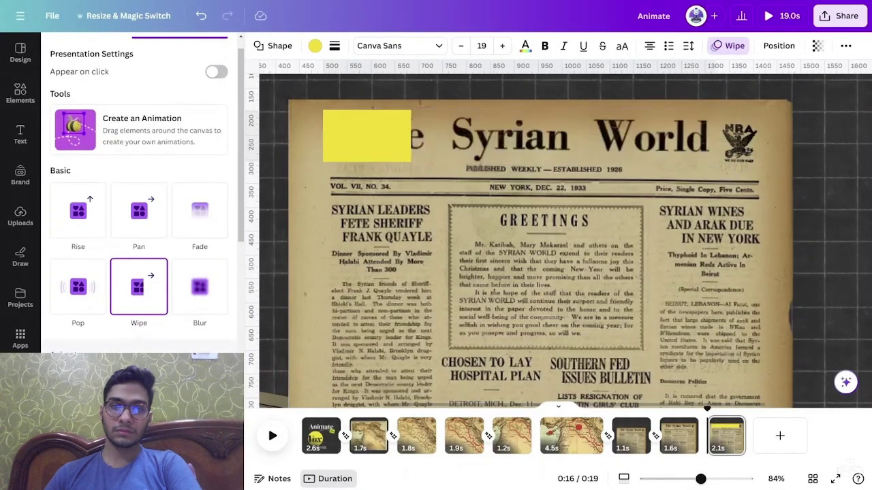
Move the yellow rectangle directly beneath the headline in the layer order and duplicate the page
{"action": "left_click", "coordinate": [780, 48]}
{"action": "left_click", "coordinate": [194, 53]}
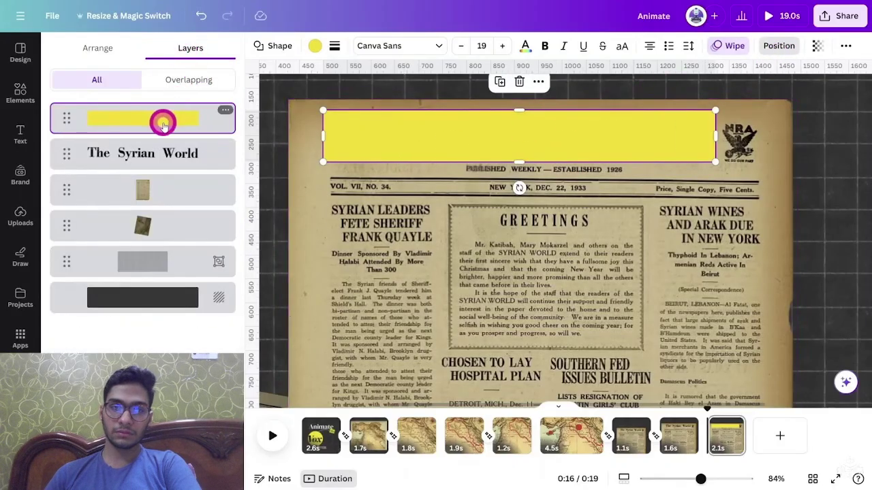
{"action": "left_click_drag", "start_coordinate": [163, 123], "coordinate": [167, 171]}
{"action": "left_click", "coordinate": [726, 444]}
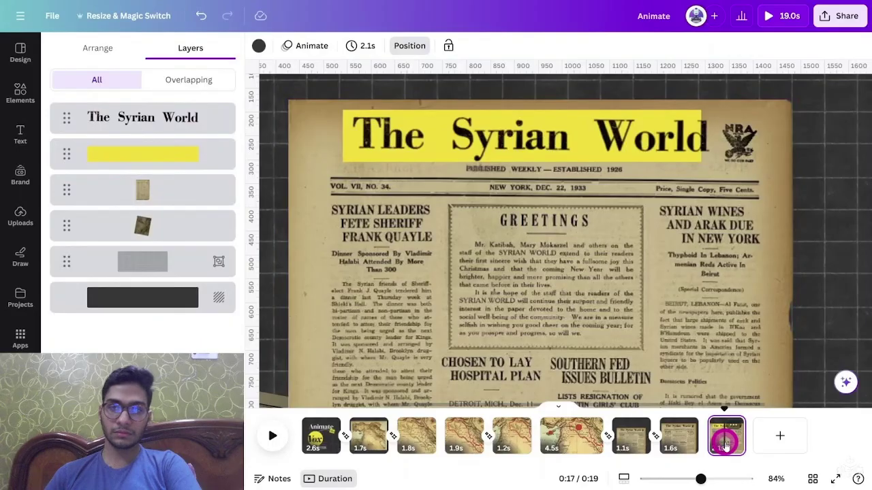
{"action": "key", "text": "ctrl+d"}
Group the headline, yellow rectangle and newspaper on the copied page and duplicate that page
{"action": "left_click", "coordinate": [179, 130]}
{"action": "left_click", "coordinate": [181, 153], "text": "shift"}
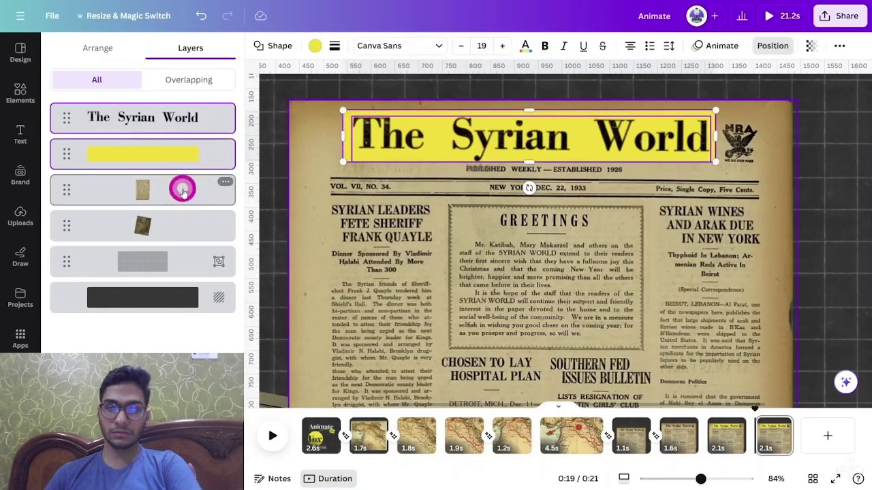
{"action": "left_click", "coordinate": [182, 191], "text": "shift"}
{"action": "right_click", "coordinate": [182, 191]}
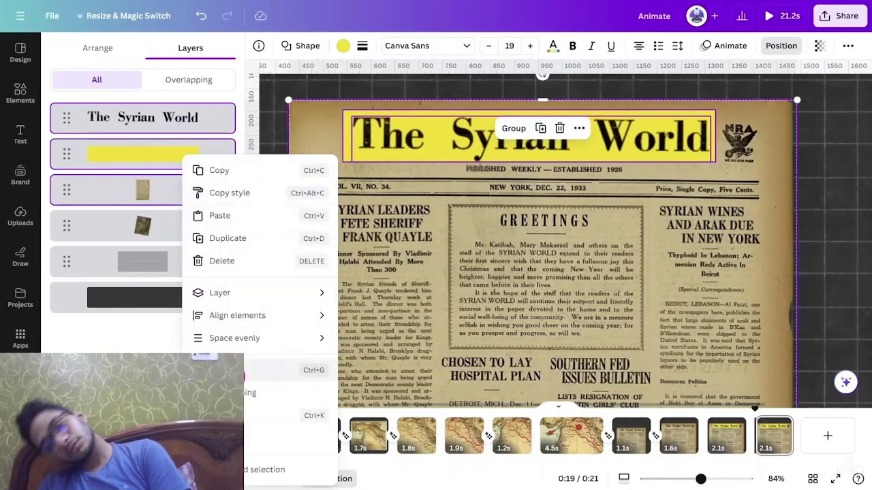
{"action": "left_click", "coordinate": [247, 370]}
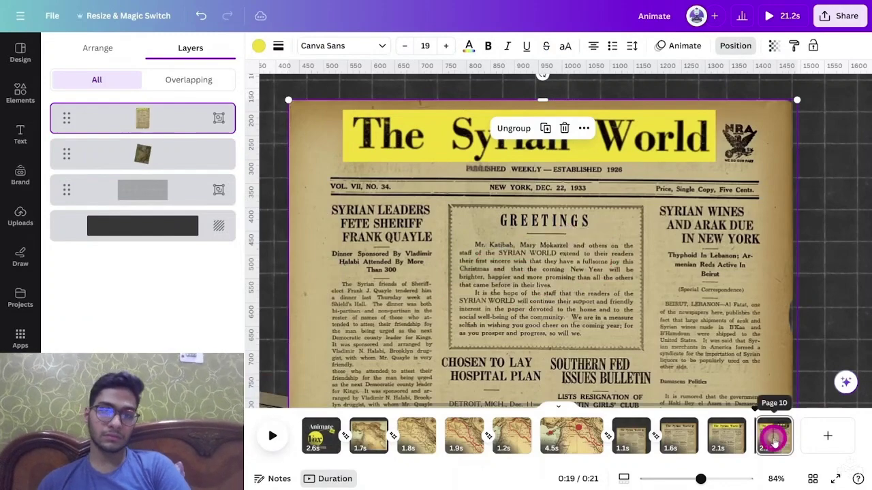
{"action": "key", "text": "ctrl+d"}
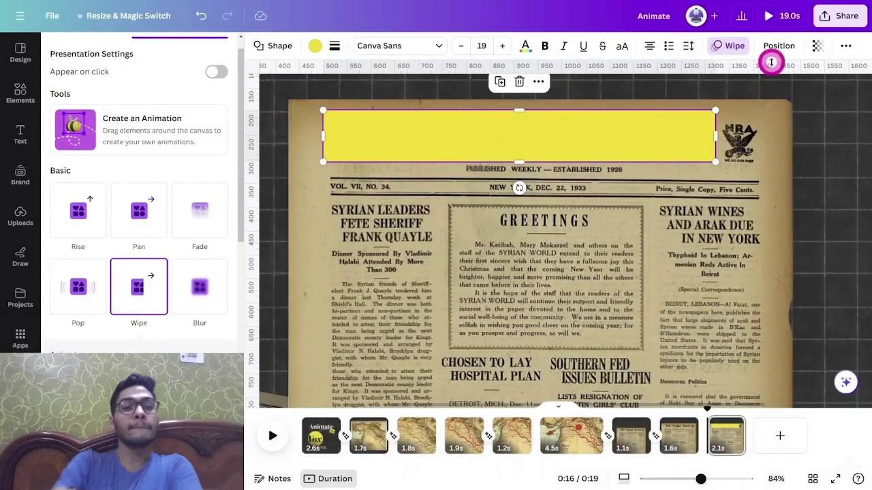
Place the yellow rectangle's layer between the headline and the newspaper, then duplicate the highlighted page
{"action": "left_click", "coordinate": [776, 46]}
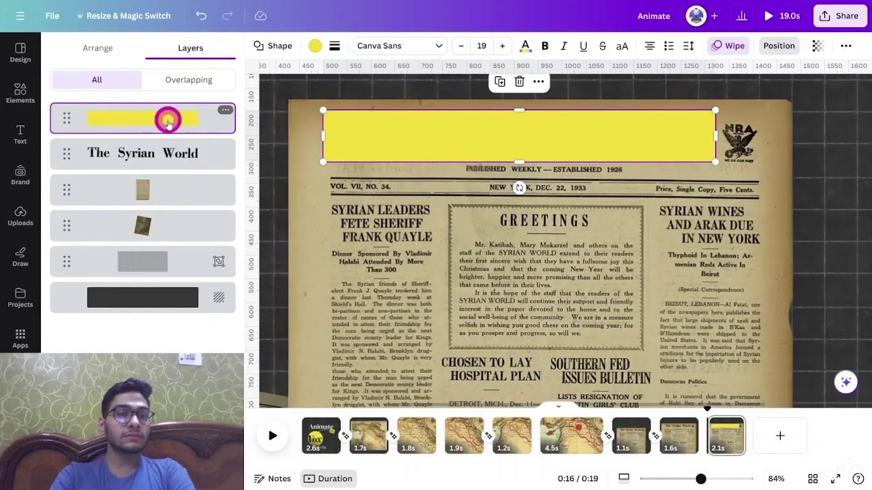
{"action": "left_click_drag", "start_coordinate": [168, 121], "coordinate": [170, 173]}
{"action": "left_click", "coordinate": [726, 442]}
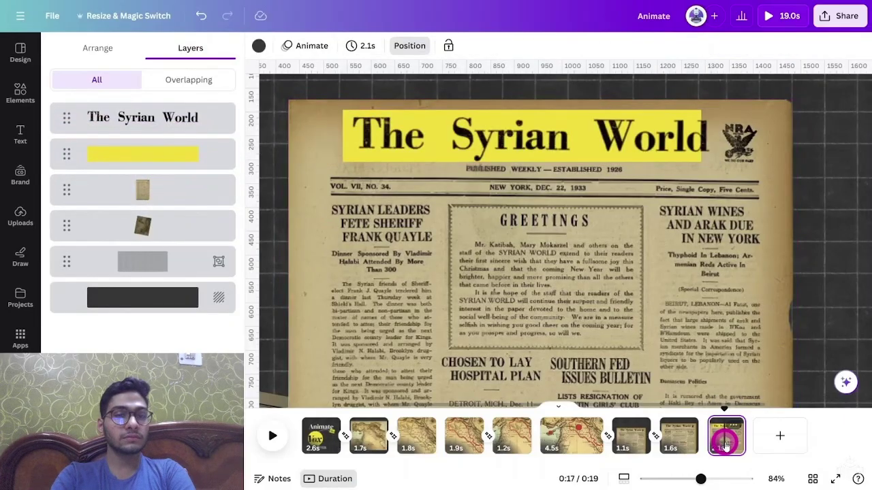
{"action": "key", "text": "ctrl+d"}
Group the headline, yellow rectangle and newspaper layers together on the last page
{"action": "left_click", "coordinate": [179, 126]}
{"action": "left_click", "coordinate": [183, 151]}
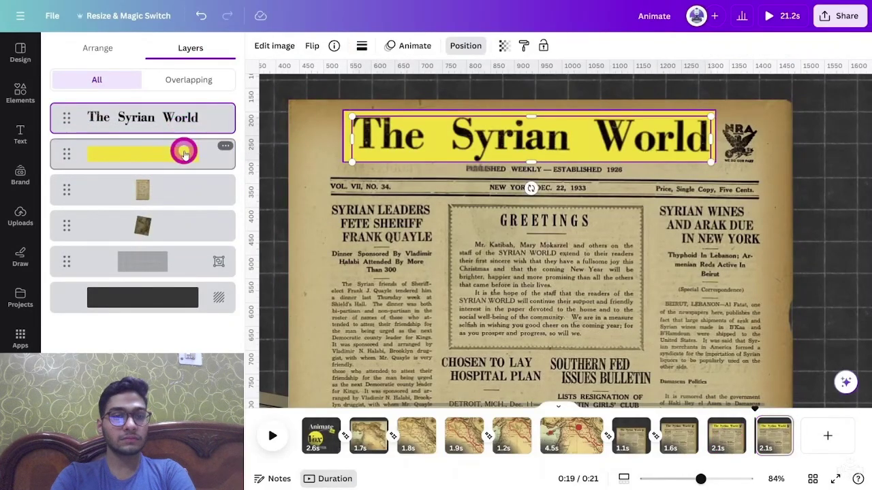
{"action": "left_click", "coordinate": [182, 186], "text": "shift"}
{"action": "right_click", "coordinate": [181, 188]}
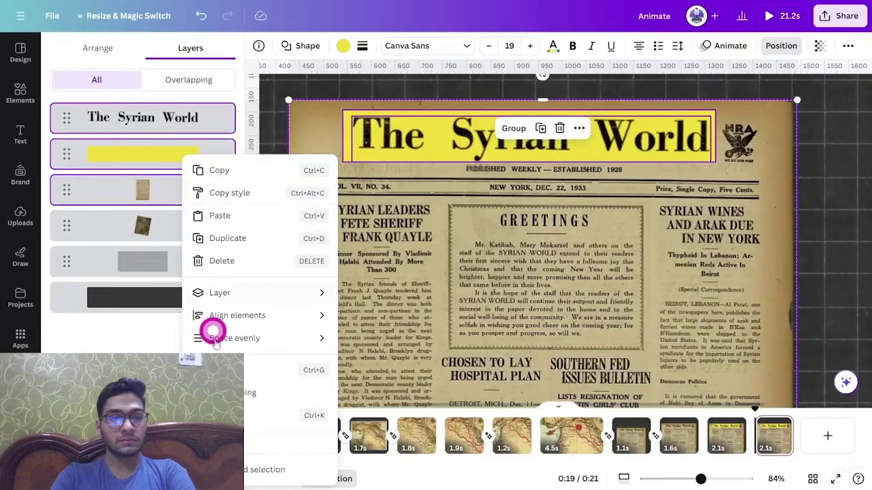
{"action": "left_click", "coordinate": [218, 370]}
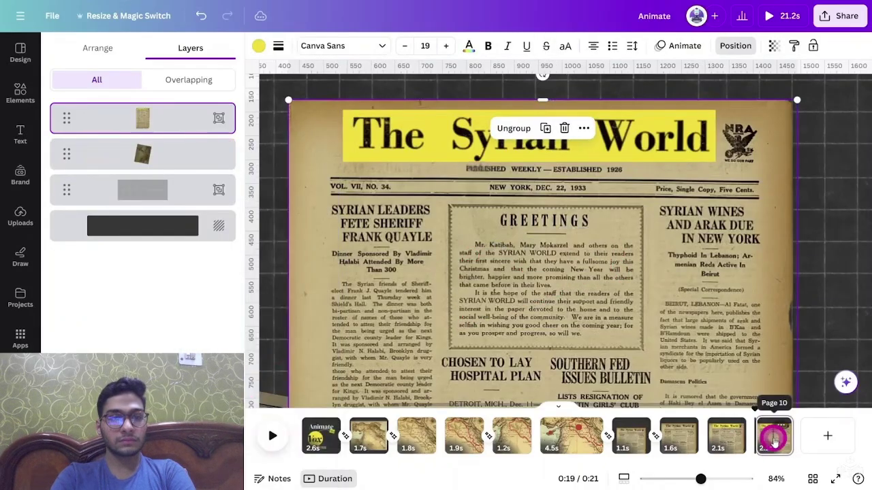
{"action": "left_click", "coordinate": [773, 440]}
Duplicate the red-highlighted newspaper page and place the newspaper group on the copy, tilted, partly off the lower-right corner
{"action": "left_click", "coordinate": [799, 446]}
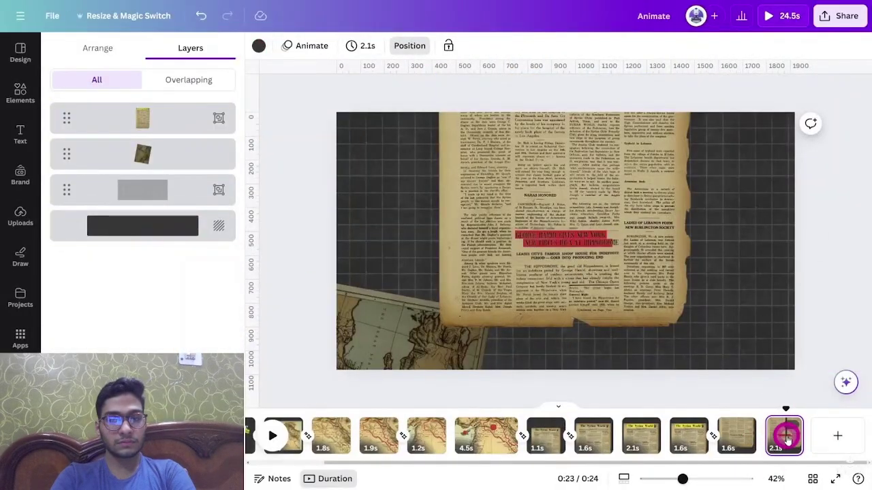
{"action": "key", "text": "ctrl+d"}
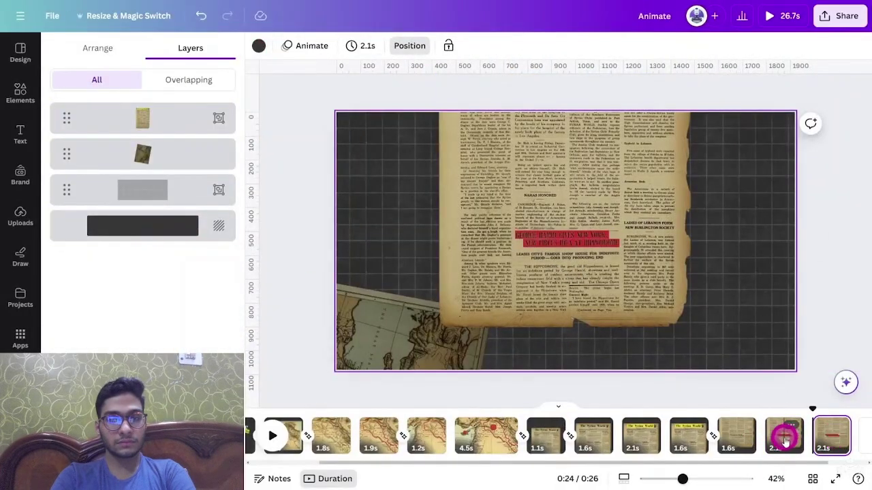
{"action": "scroll", "coordinate": [743, 374], "scroll_direction": "down", "scroll_amount": 2}
{"action": "left_click", "coordinate": [584, 293]}
{"action": "left_click_drag", "start_coordinate": [584, 306], "coordinate": [743, 308]}
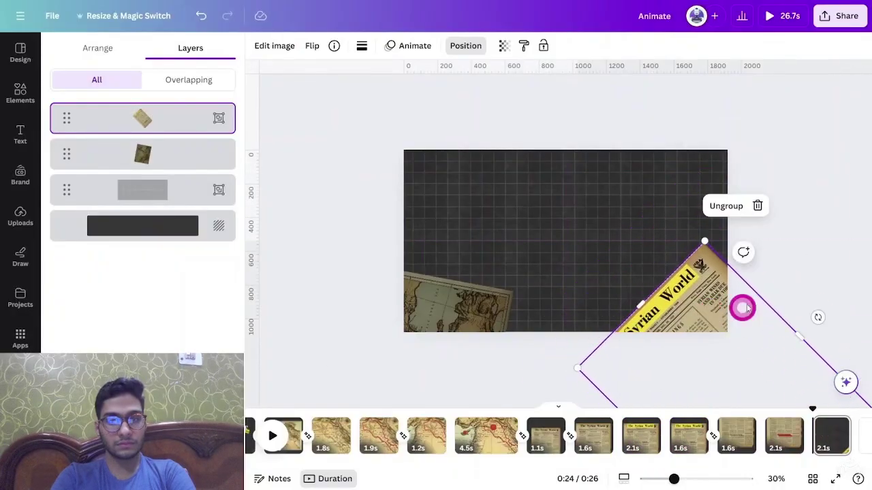
Darken the tilted newspaper image by setting its brightness to -100
{"action": "left_click", "coordinate": [283, 46]}
{"action": "left_click", "coordinate": [146, 55]}
{"action": "left_click_drag", "start_coordinate": [122, 330], "coordinate": [6, 327]}
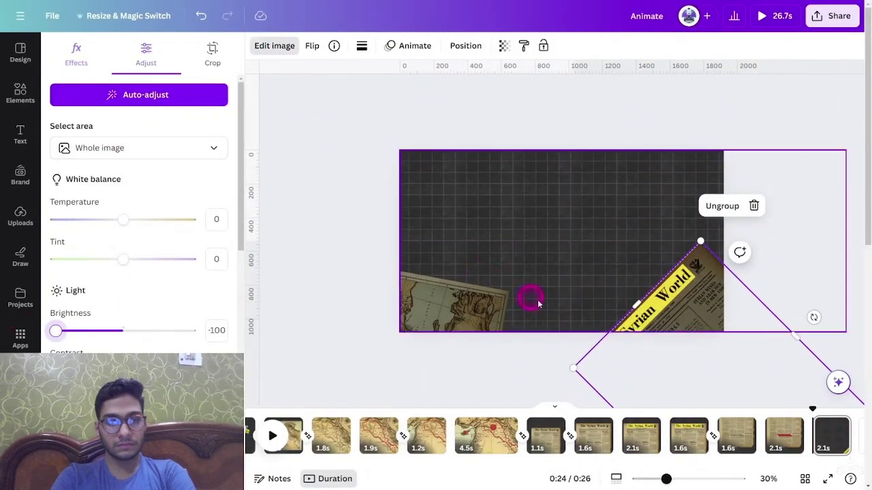
Set the transparency of the yellow headline highlight on the tilted newspaper to 15
{"action": "left_click", "coordinate": [691, 279]}
{"action": "scroll", "coordinate": [670, 279], "scroll_direction": "up", "scroll_amount": 3}
{"action": "left_click", "coordinate": [827, 172]}
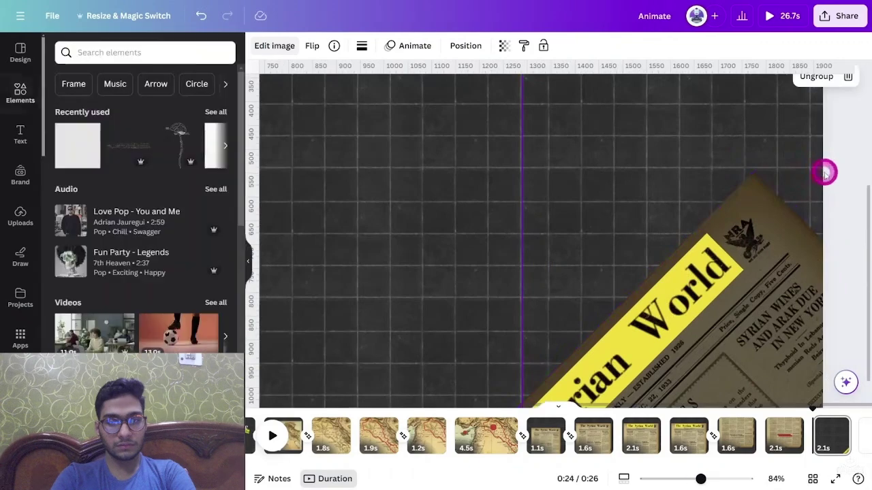
{"action": "left_click", "coordinate": [708, 238]}
{"action": "left_click", "coordinate": [816, 46]}
{"action": "left_click_drag", "start_coordinate": [785, 92], "coordinate": [723, 97]}
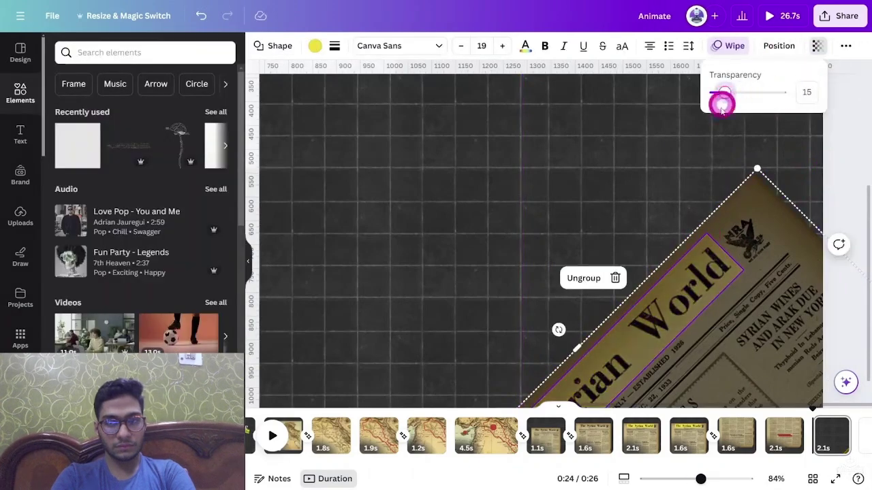
{"action": "left_click", "coordinate": [664, 188]}
Search the photos for "OLD TREASURE MAP" and add the blank torn parchment to the middle of the last page
{"action": "scroll", "coordinate": [705, 307], "scroll_direction": "down", "scroll_amount": 5}
{"action": "left_click", "coordinate": [817, 289]}
{"action": "left_click", "coordinate": [102, 199]}
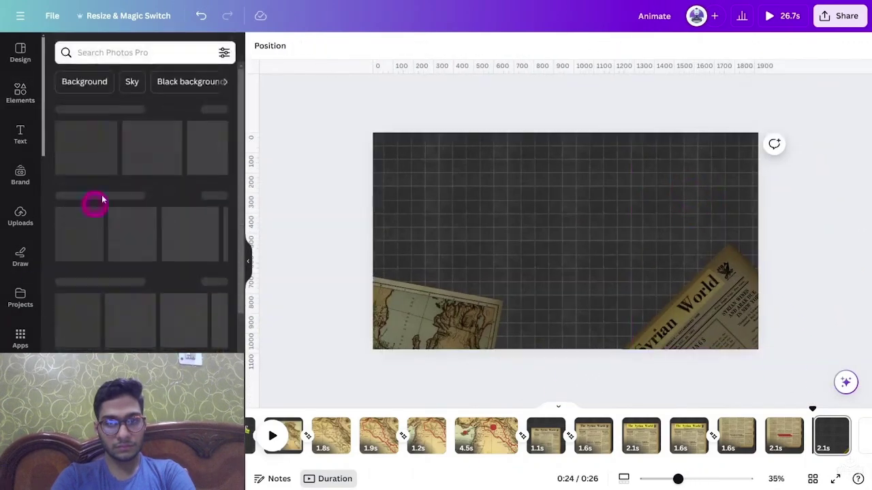
{"action": "type", "text": "OLD TREASU"}
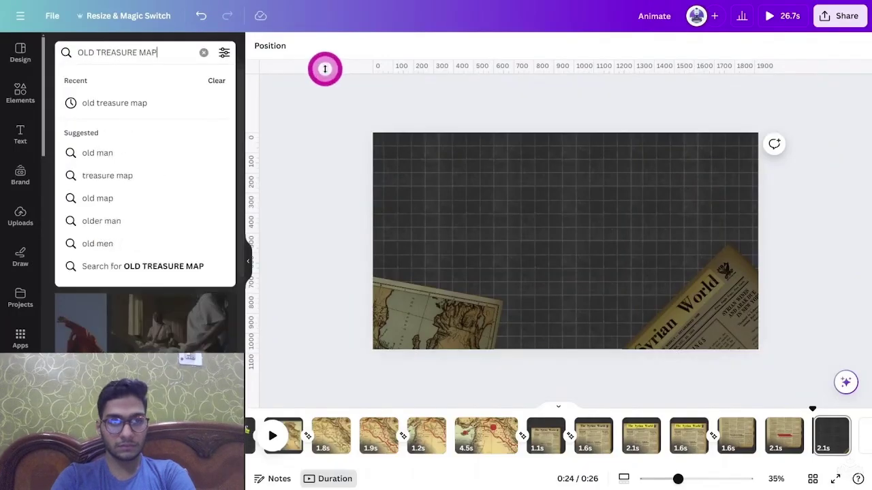
{"action": "type", "text": "RE MAP"}
{"action": "key", "text": "Return"}
{"action": "left_click", "coordinate": [111, 134]}
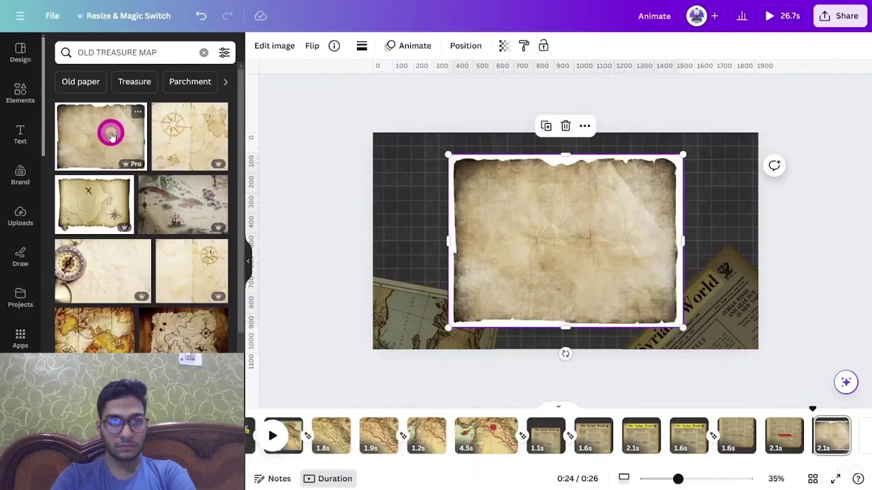
Remove the parchment's white background and apply the Rise animation on enter
{"action": "left_click", "coordinate": [284, 47]}
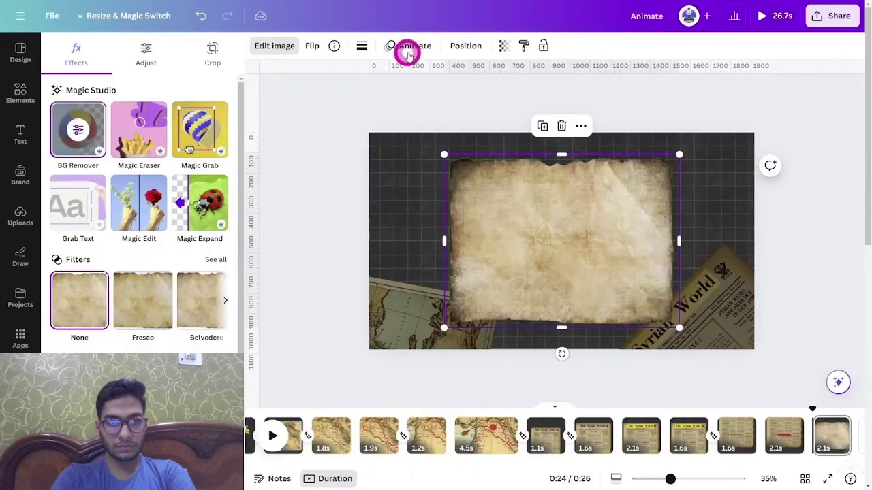
{"action": "left_click", "coordinate": [408, 53]}
{"action": "left_click", "coordinate": [103, 230]}
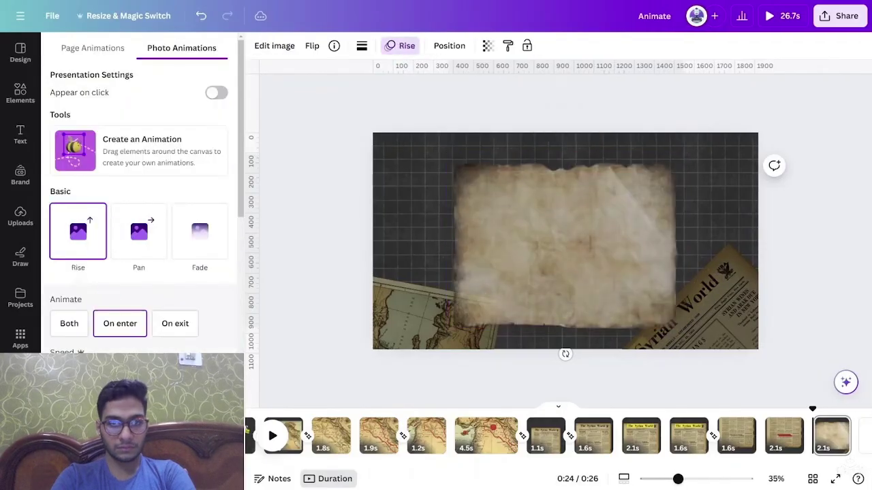
Add the heading "Population Growth" in Times New Roman over the parchment and apply the Typewriter animation
{"action": "left_click", "coordinate": [20, 132]}
{"action": "left_click", "coordinate": [82, 185]}
{"action": "left_click", "coordinate": [286, 46]}
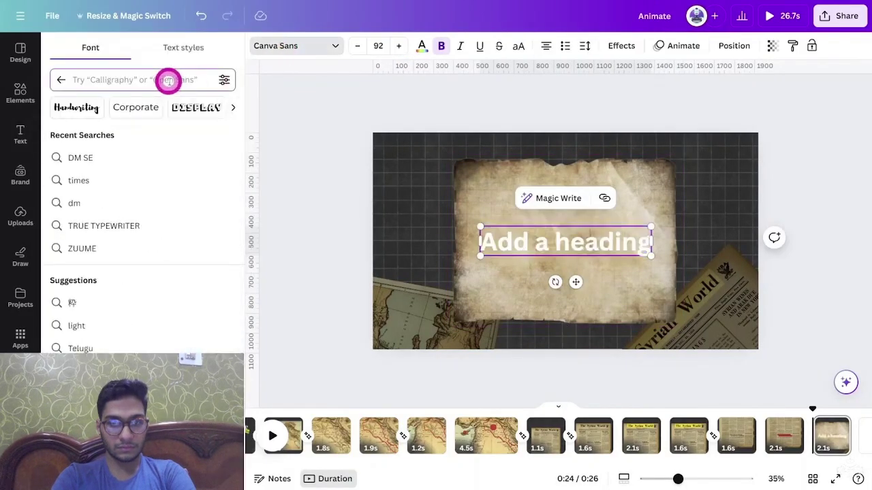
{"action": "type", "text": "TIME"}
{"action": "left_click", "coordinate": [105, 135]}
{"action": "double_click", "coordinate": [554, 247]}
{"action": "type", "text": "P"}
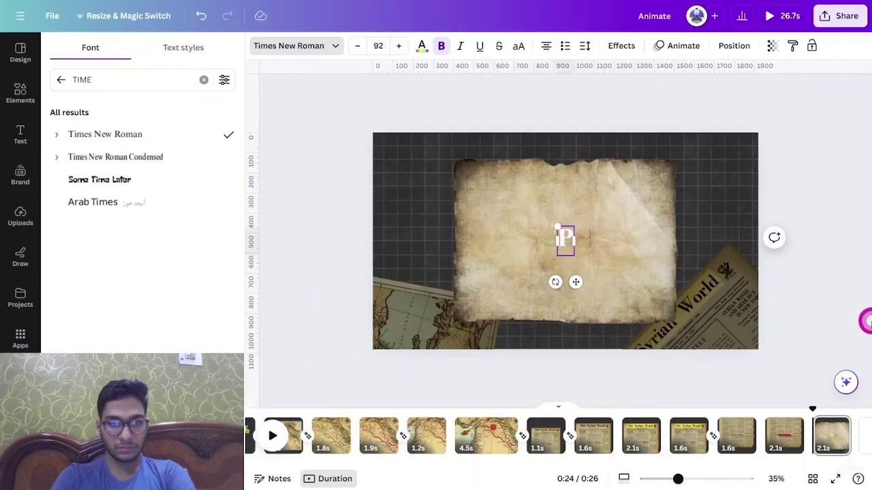
{"action": "type", "text": "opulation Growth"}
{"action": "left_click", "coordinate": [683, 45]}
{"action": "left_click", "coordinate": [88, 302]}
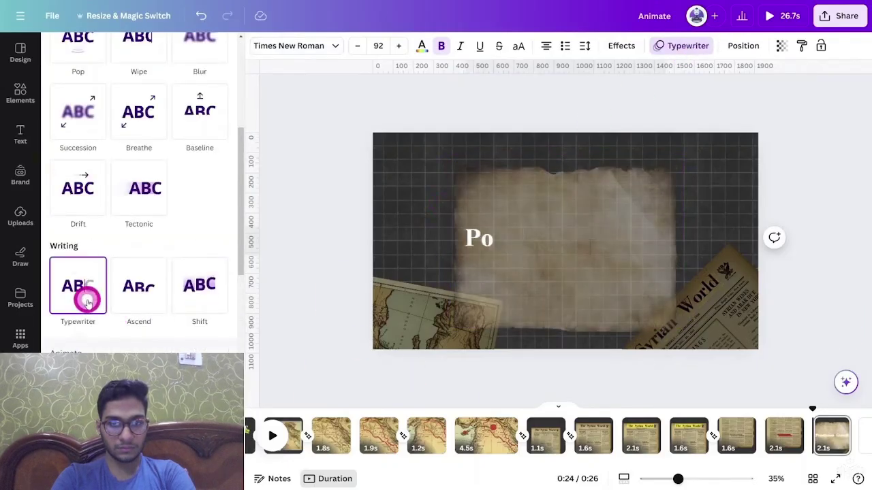
Recolour the "Population Growth" heading dark grey, shrink it to about size 58.3 and move it to the parchment's upper edge
{"action": "double_click", "coordinate": [566, 239]}
{"action": "left_click", "coordinate": [422, 45]}
{"action": "left_click", "coordinate": [132, 117]}
{"action": "left_click_drag", "start_coordinate": [668, 255], "coordinate": [630, 251]}
{"action": "left_click_drag", "start_coordinate": [588, 243], "coordinate": [588, 184]}
Insert a single-series line chart and size it to fill the parchment below the heading
{"action": "left_click", "coordinate": [12, 339]}
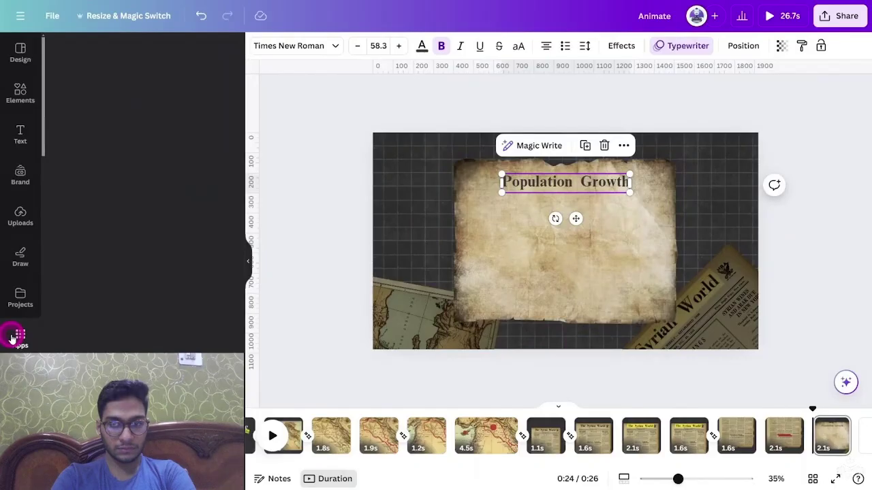
{"action": "type", "text": "charts"}
{"action": "left_click", "coordinate": [64, 87]}
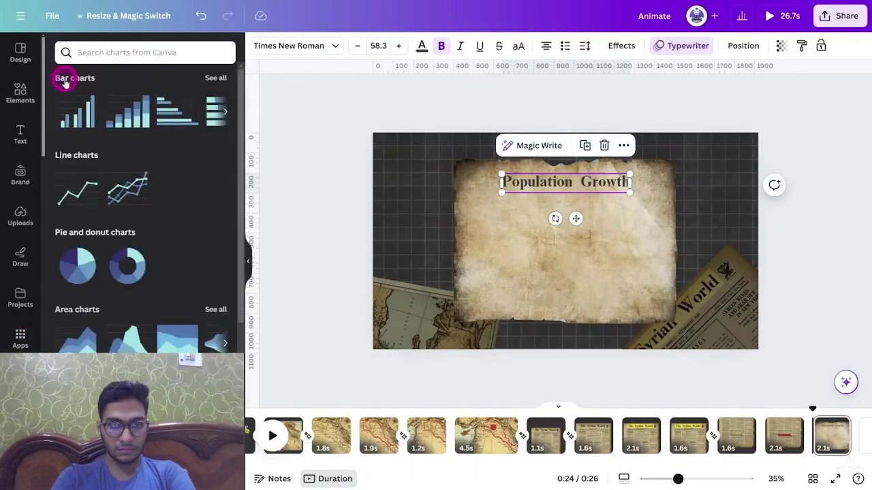
{"action": "left_click", "coordinate": [75, 199]}
{"action": "left_click_drag", "start_coordinate": [554, 158], "coordinate": [555, 193]}
{"action": "left_click_drag", "start_coordinate": [646, 262], "coordinate": [669, 262]}
{"action": "left_click_drag", "start_coordinate": [570, 330], "coordinate": [570, 312]}
Recolour the chart's line and label text dark grey and thicken the line
{"action": "left_click", "coordinate": [293, 46]}
{"action": "left_click", "coordinate": [124, 115]}
{"action": "left_click", "coordinate": [551, 48]}
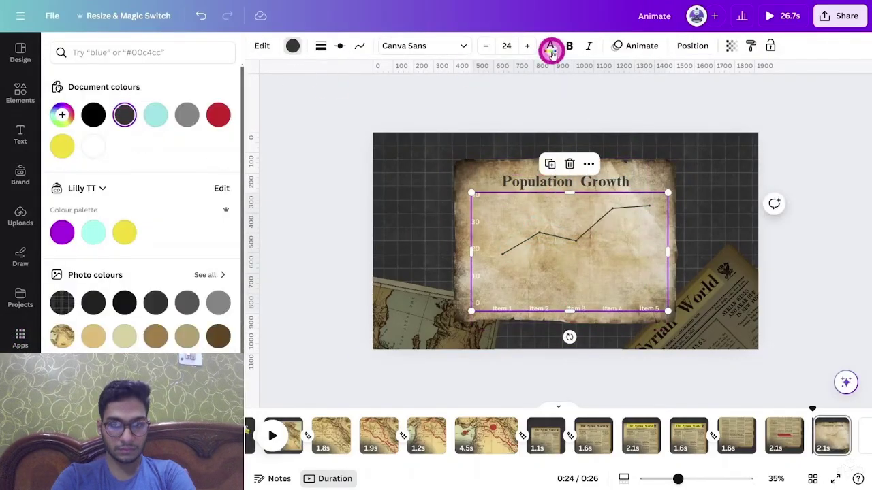
{"action": "left_click", "coordinate": [125, 117]}
{"action": "left_click", "coordinate": [321, 45]}
{"action": "left_click_drag", "start_coordinate": [363, 124], "coordinate": [365, 124]}
Set the chart's label font to bold Times New Roman
{"action": "left_click", "coordinate": [422, 45]}
{"action": "type", "text": "TIME"}
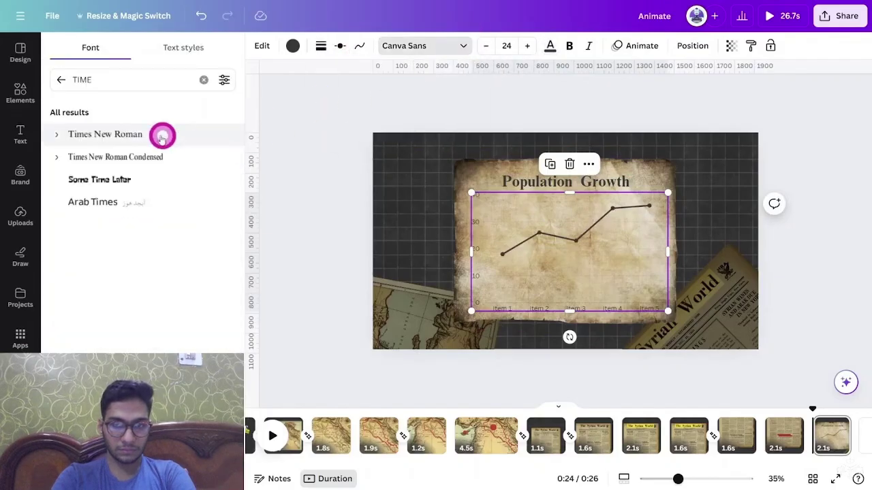
{"action": "left_click", "coordinate": [147, 135]}
{"action": "left_click", "coordinate": [569, 46]}
{"action": "left_click", "coordinate": [343, 184]}
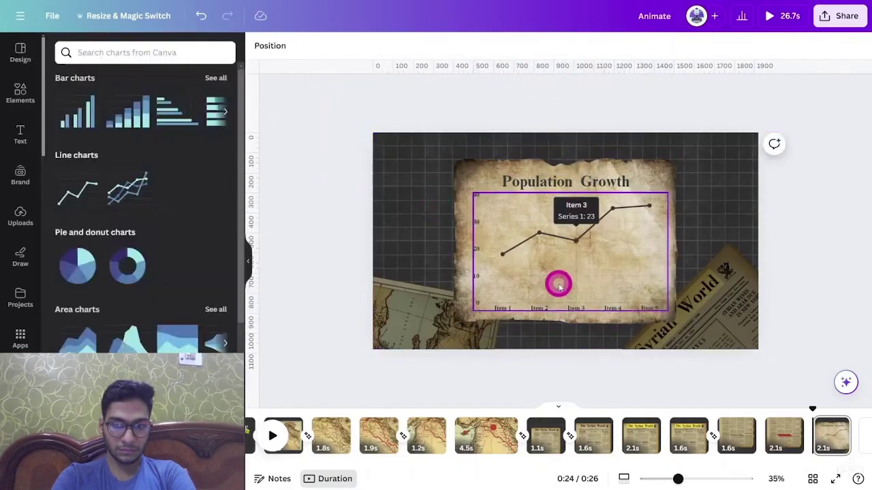
Relabel the line chart's five data points 1960, 1970, 1980, 1990 and 2000
{"action": "left_click", "coordinate": [487, 259]}
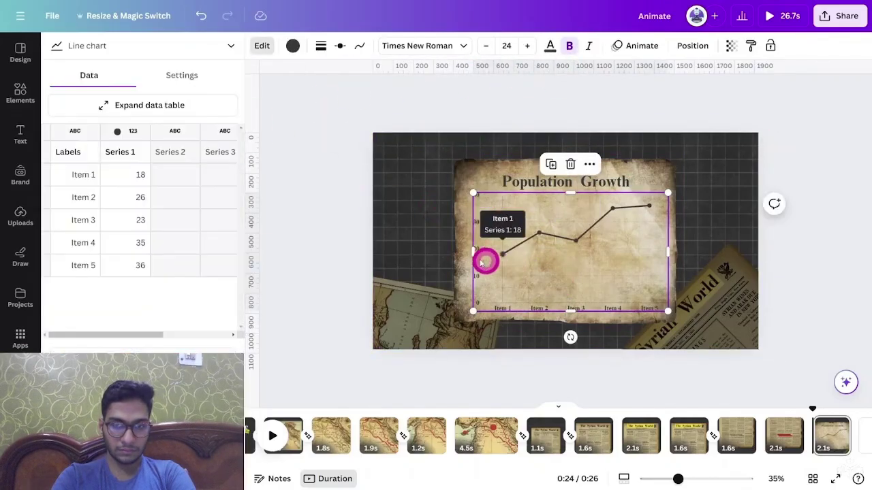
{"action": "type", "text": "1960"}
{"action": "left_click", "coordinate": [79, 198]}
{"action": "left_click", "coordinate": [75, 220]}
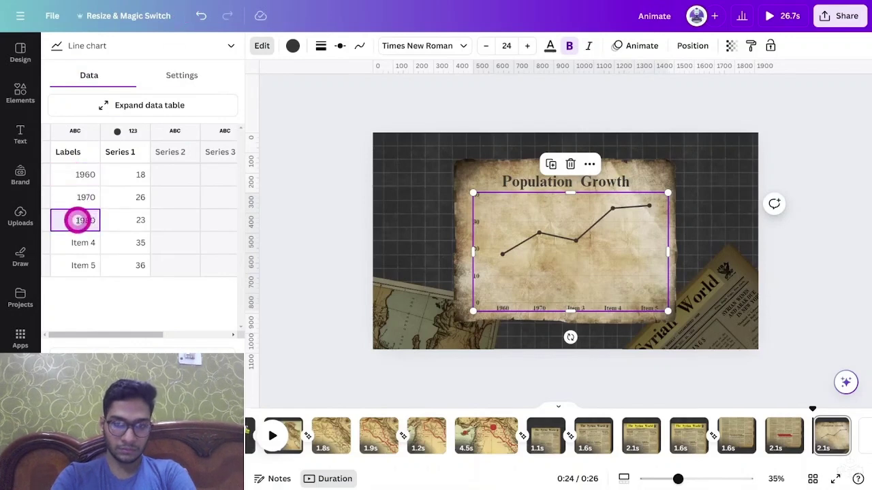
{"action": "type", "text": "1980"}
{"action": "key", "text": "Return"}
{"action": "type", "text": "1990"}
{"action": "left_click", "coordinate": [78, 265]}
{"action": "type", "text": "2000"}
{"action": "left_click", "coordinate": [500, 353]}
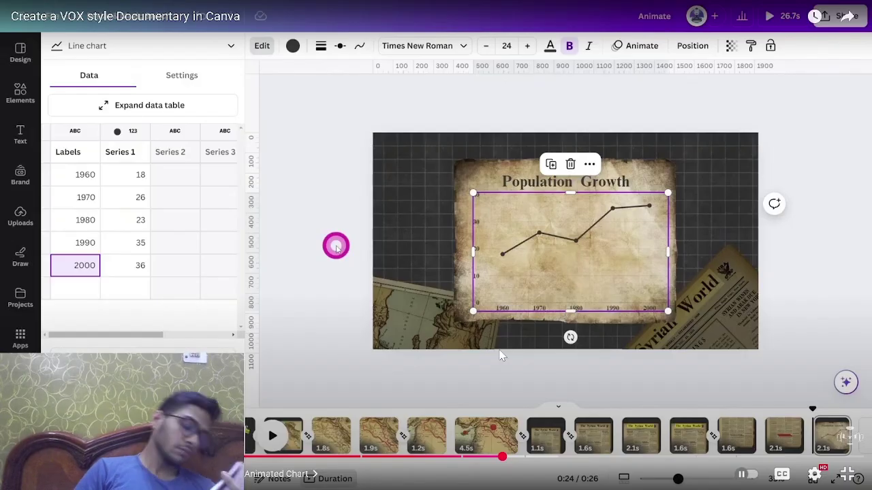
{"action": "left_click", "coordinate": [501, 354]}
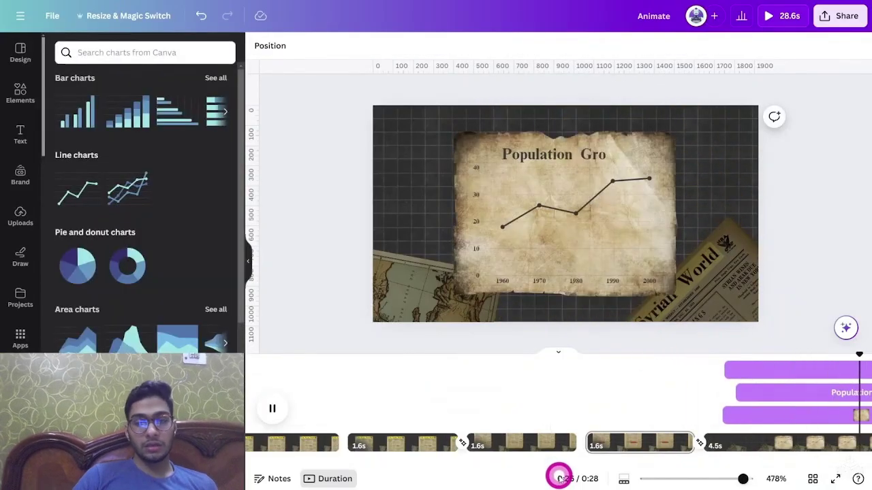
Duplicate the chart page, then rotate the parchment, heading and chart together and move them mostly off the copy's upper-right corner
{"action": "left_click", "coordinate": [749, 444]}
{"action": "left_click", "coordinate": [579, 249]}
{"action": "left_click", "coordinate": [645, 172]}
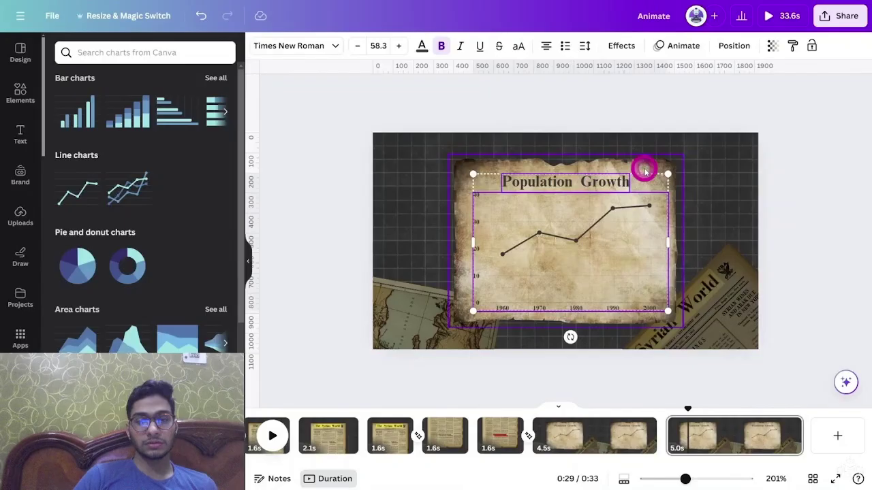
{"action": "left_click_drag", "start_coordinate": [571, 351], "coordinate": [848, 226]}
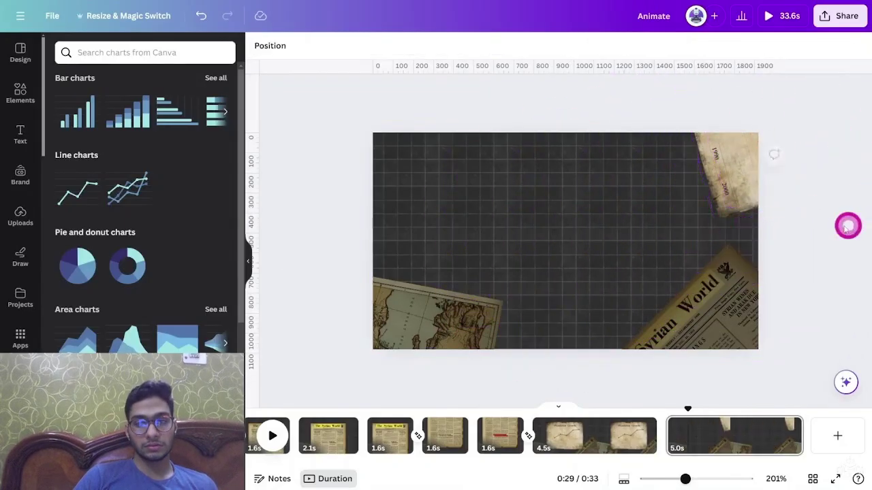
{"action": "left_click", "coordinate": [264, 46]}
{"action": "left_click", "coordinate": [146, 61]}
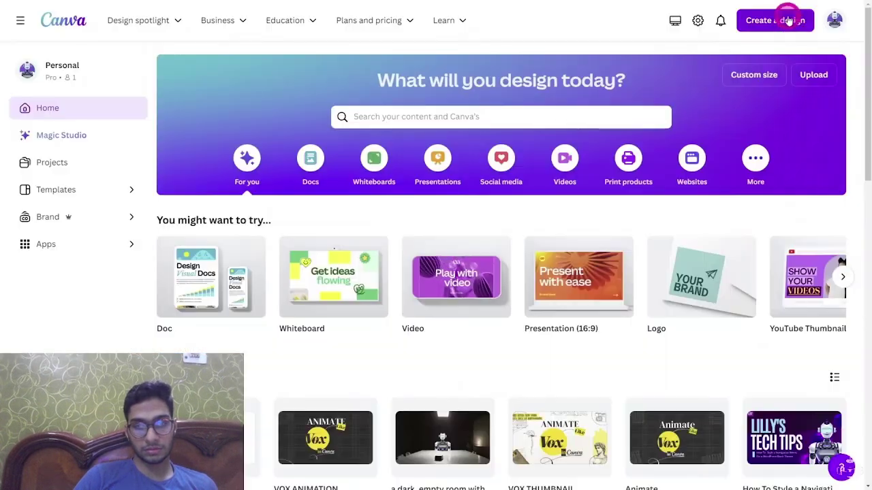
Create a new Video design and fill its page with the beige speckled clip from a video search for "OLD PAPER TEXTURE"
{"action": "left_click", "coordinate": [788, 21]}
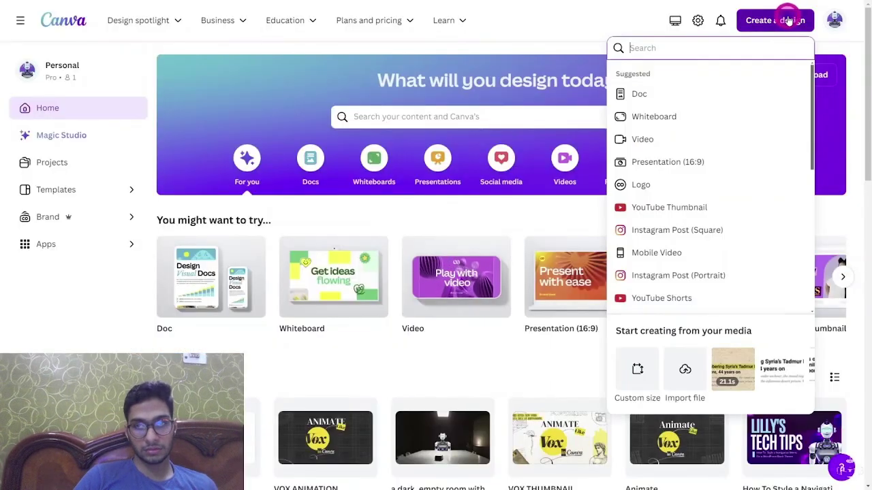
{"action": "left_click", "coordinate": [682, 139]}
{"action": "left_click", "coordinate": [21, 212]}
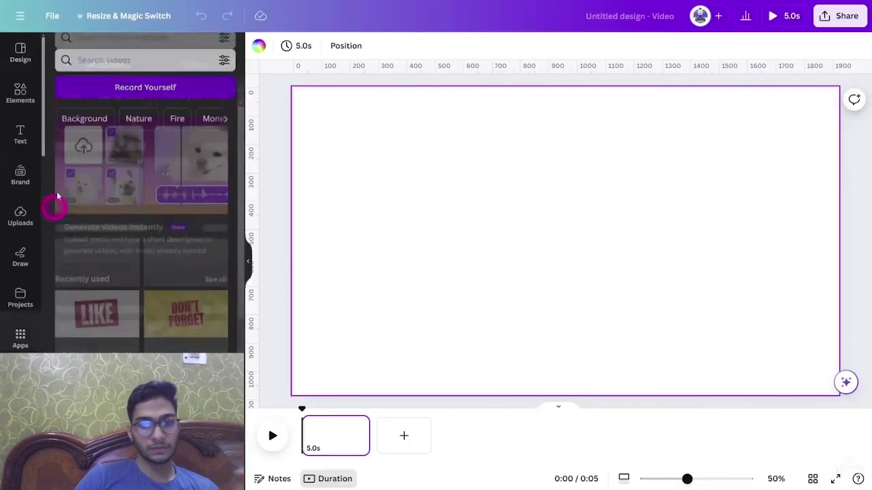
{"action": "left_click", "coordinate": [105, 52]}
{"action": "type", "text": "OLD PAPER TEXTURE"}
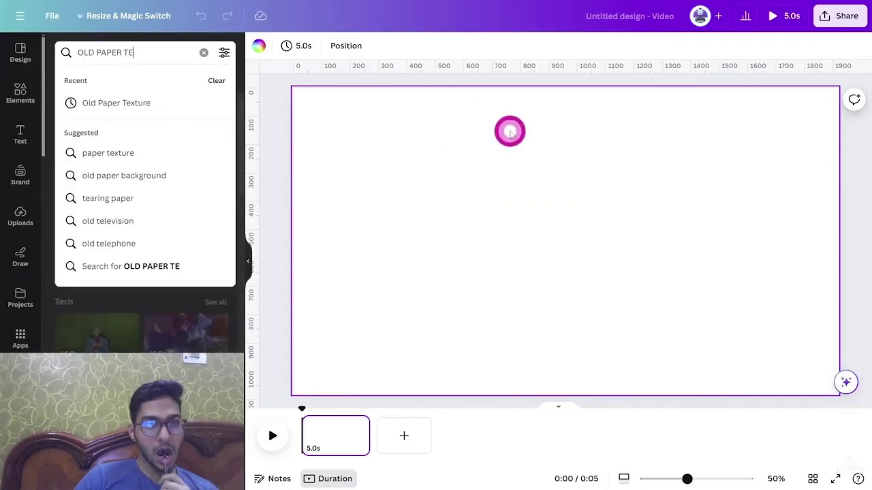
{"action": "key", "text": "Return"}
{"action": "left_click_drag", "start_coordinate": [98, 134], "coordinate": [293, 167]}
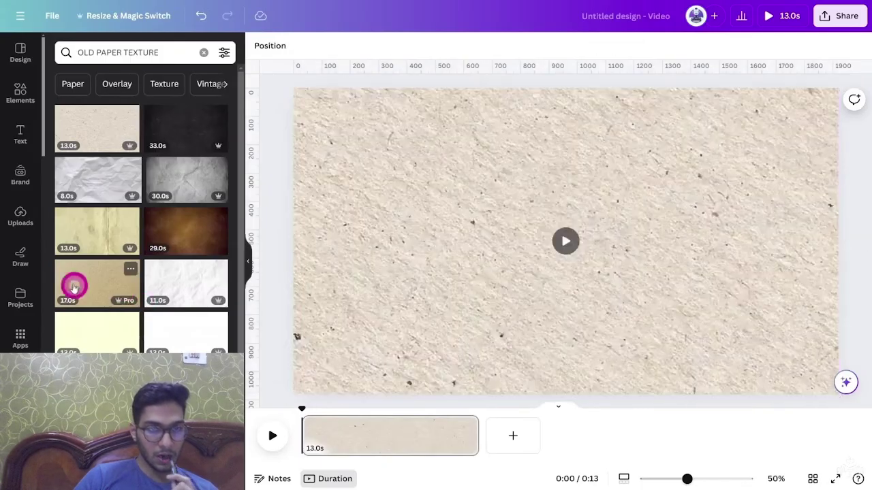
Open the uploaded images and look through the Syria news headline screenshots
{"action": "left_click", "coordinate": [20, 225]}
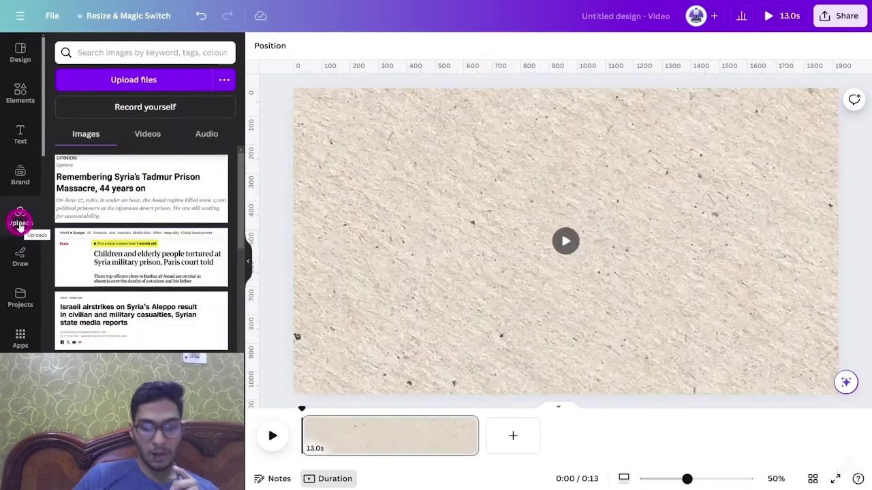
{"action": "key", "text": "Left"}
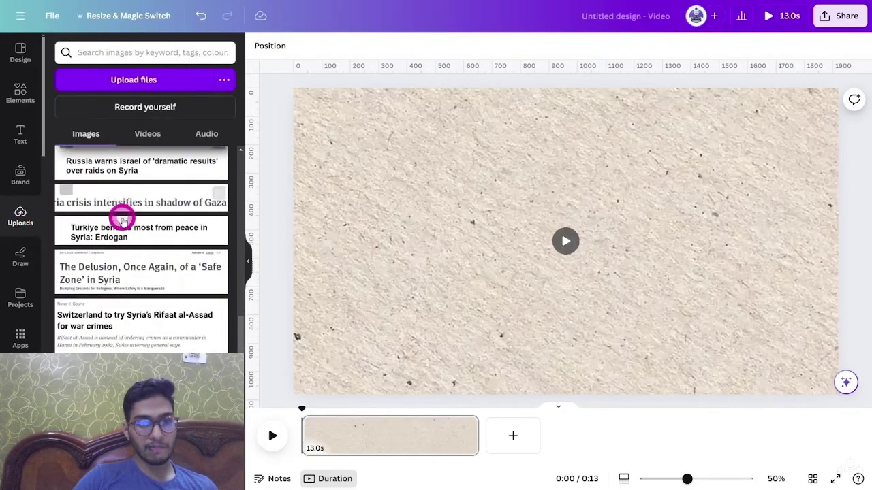
{"action": "key", "text": "Left"}
{"action": "key", "text": "Left"}
{"action": "key", "text": "Left"}
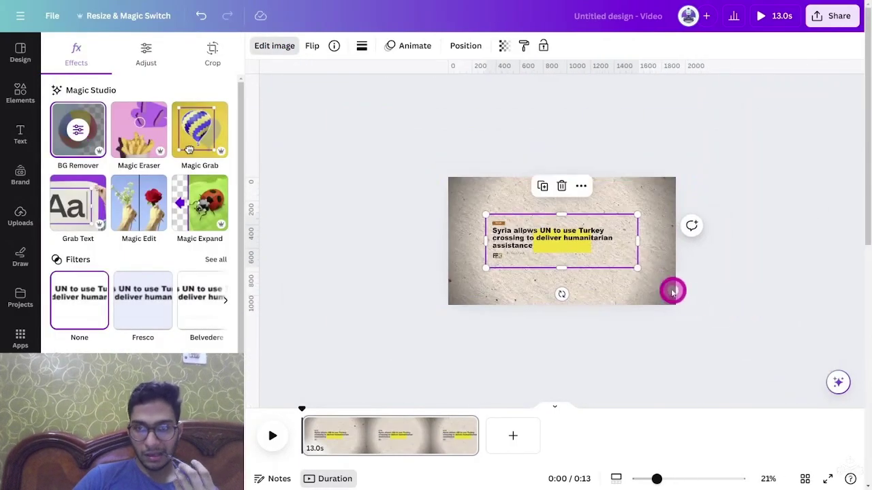
Enlarge the headline image until "Syria" sits over the yellow highlight, and add one vertical and two horizontal guides aligned to the word
{"action": "left_click_drag", "start_coordinate": [638, 268], "coordinate": [859, 392]}
{"action": "left_click_drag", "start_coordinate": [674, 293], "coordinate": [707, 279]}
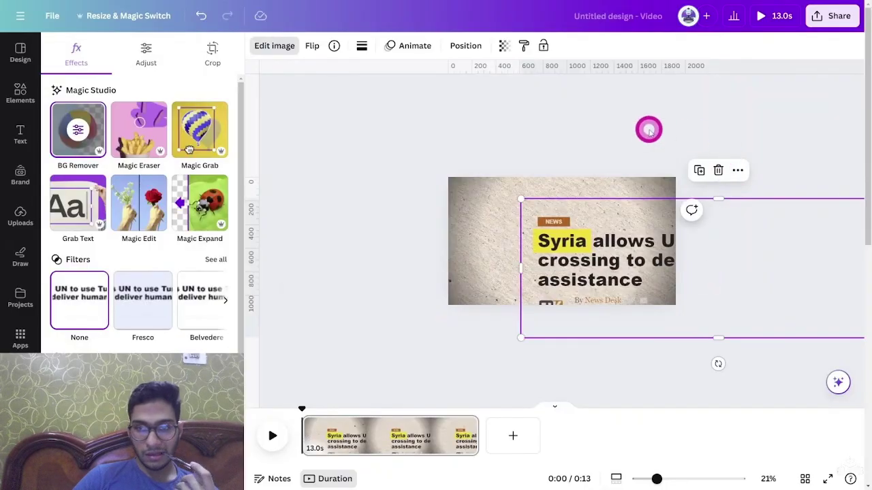
{"action": "left_click", "coordinate": [51, 17]}
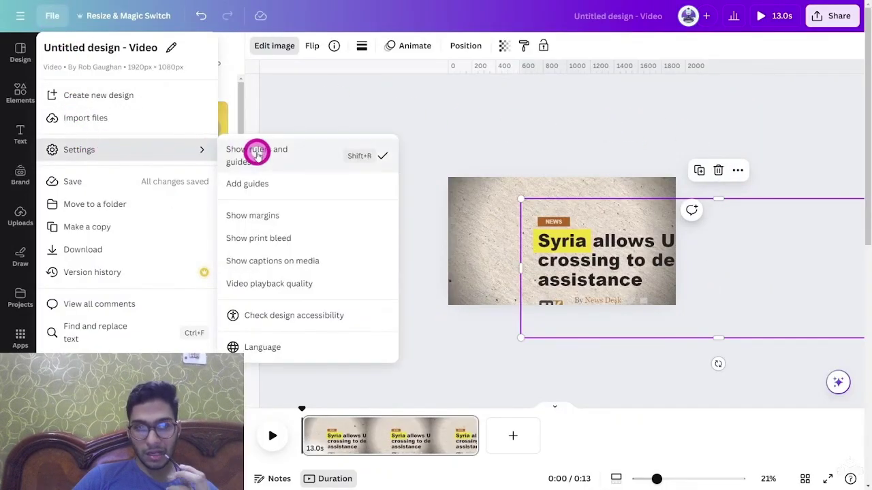
{"action": "left_click", "coordinate": [249, 243]}
{"action": "key", "text": "ctrl+plus"}
{"action": "left_click_drag", "start_coordinate": [249, 244], "coordinate": [500, 280]}
{"action": "left_click_drag", "start_coordinate": [562, 73], "coordinate": [577, 210]}
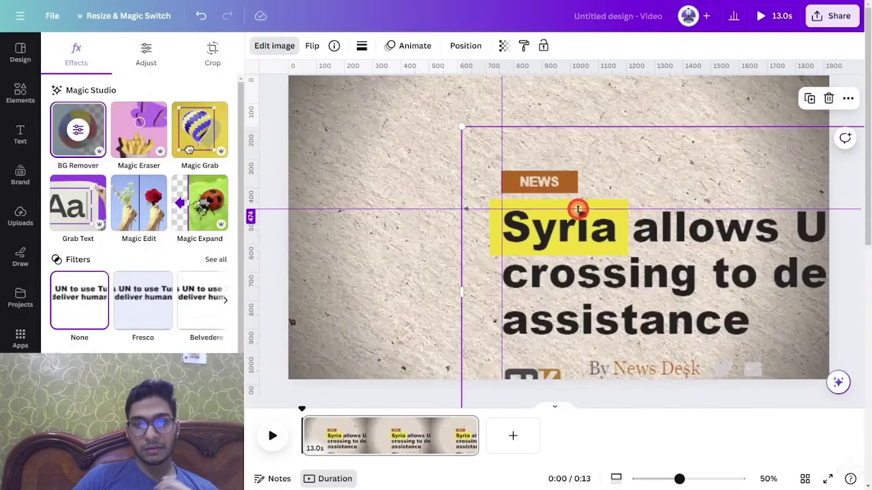
{"action": "left_click_drag", "start_coordinate": [538, 66], "coordinate": [579, 242]}
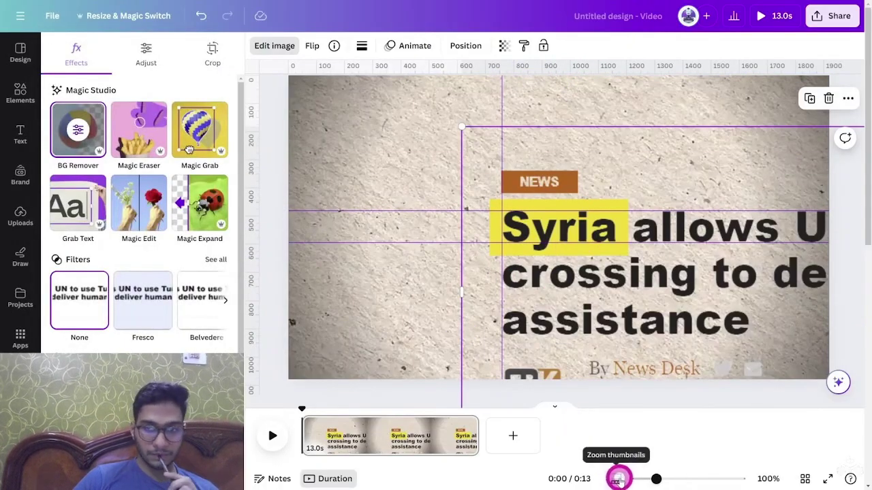
Split the headline page at about 0.5 seconds
{"action": "left_click_drag", "start_coordinate": [618, 479], "coordinate": [740, 479]}
{"action": "left_click", "coordinate": [303, 407]}
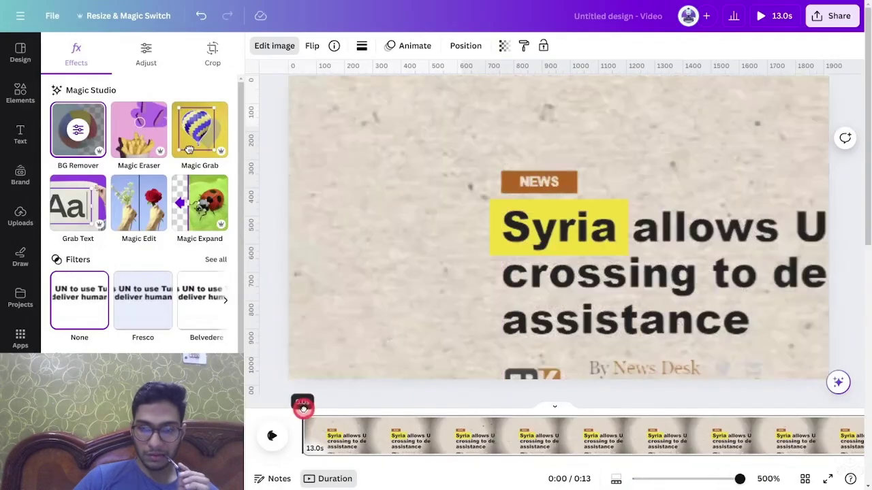
{"action": "right_click", "coordinate": [337, 426]}
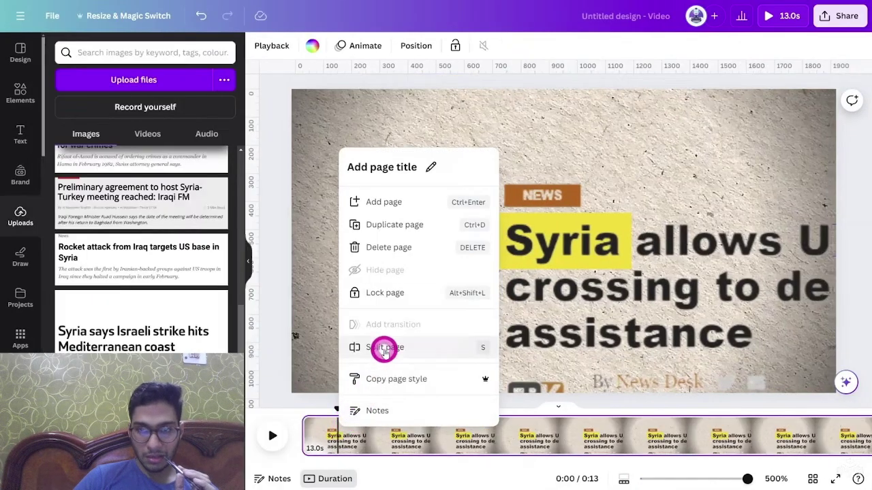
{"action": "left_click", "coordinate": [385, 349]}
Add the uploaded "Rocket attack from Iraq targets US base in Syria" headline to the second page, remove its background and resize it
{"action": "left_click", "coordinate": [141, 259]}
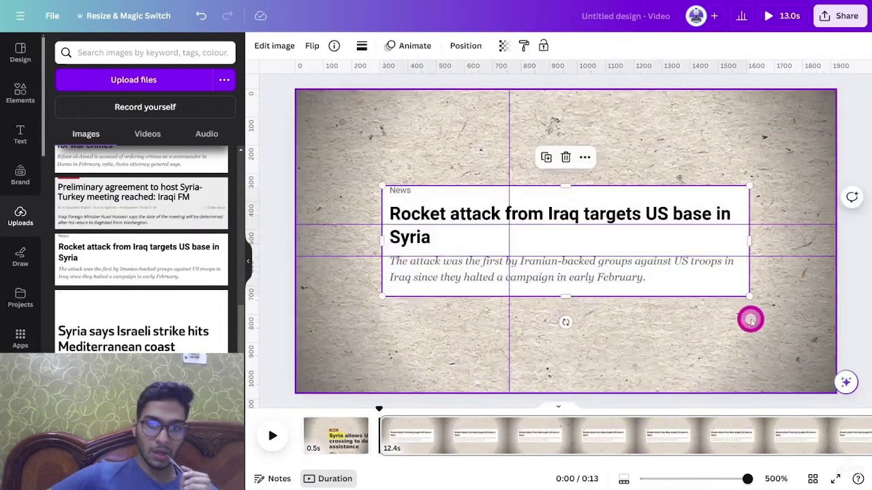
{"action": "left_click", "coordinate": [274, 45]}
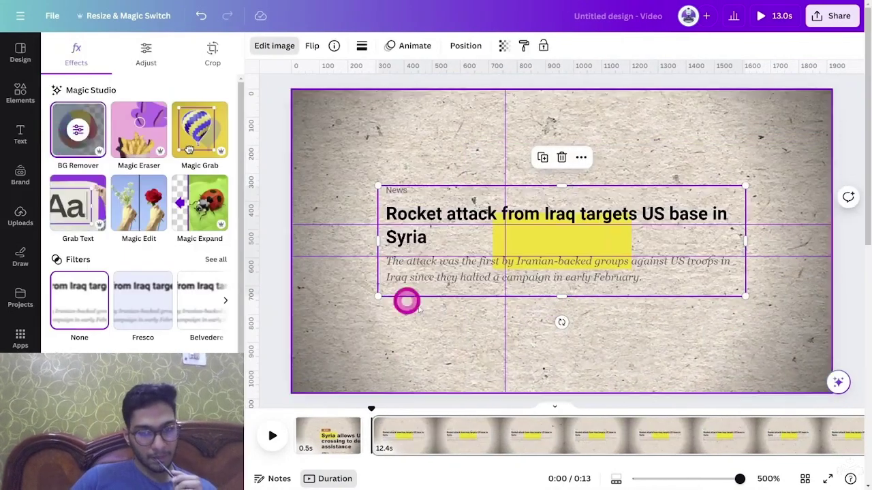
{"action": "left_click_drag", "start_coordinate": [406, 302], "coordinate": [740, 286]}
{"action": "scroll", "coordinate": [471, 321], "scroll_direction": "up", "scroll_amount": 3}
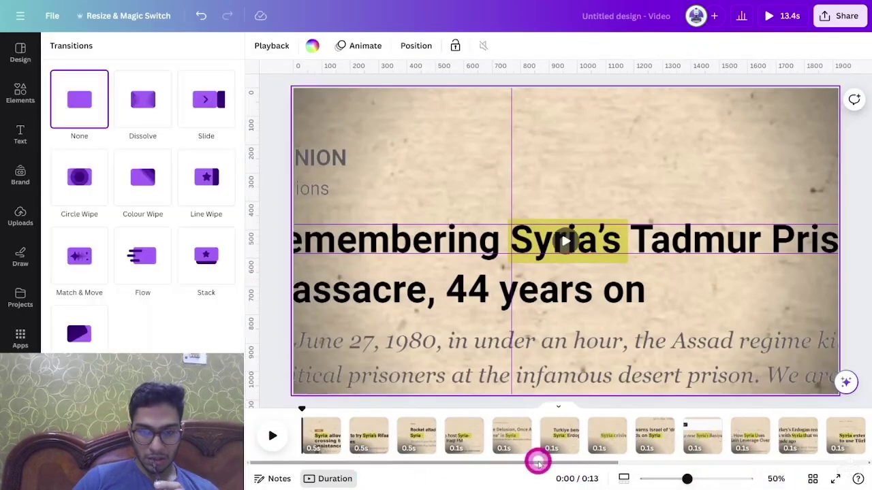
Duplicate the "Remembering Syria's Tadmur Prison Massacre" page and shrink the copy's headline so its full first line fits on the page
{"action": "left_click_drag", "start_coordinate": [538, 463], "coordinate": [846, 458]}
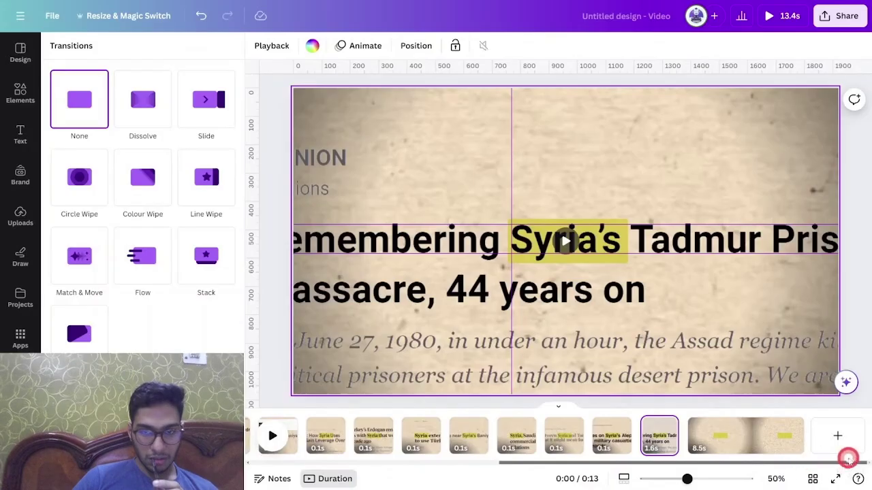
{"action": "key", "text": "ctrl+d"}
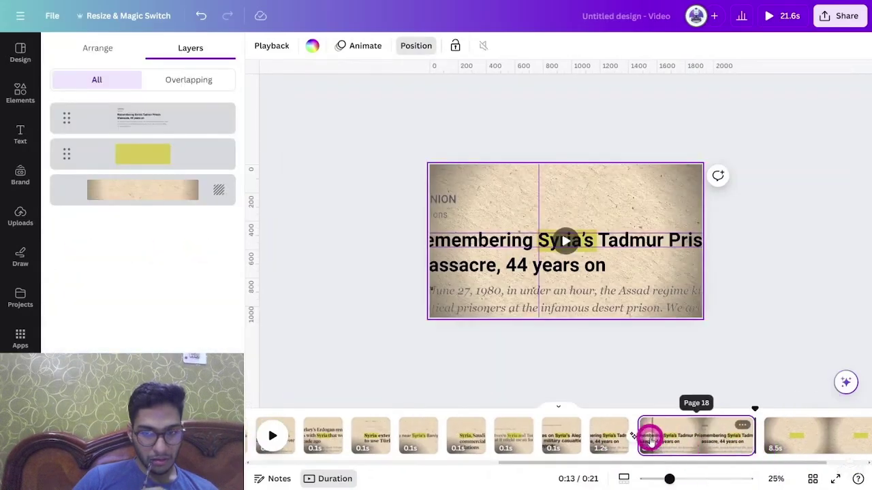
{"action": "left_click", "coordinate": [667, 279]}
{"action": "left_click_drag", "start_coordinate": [839, 341], "coordinate": [736, 343]}
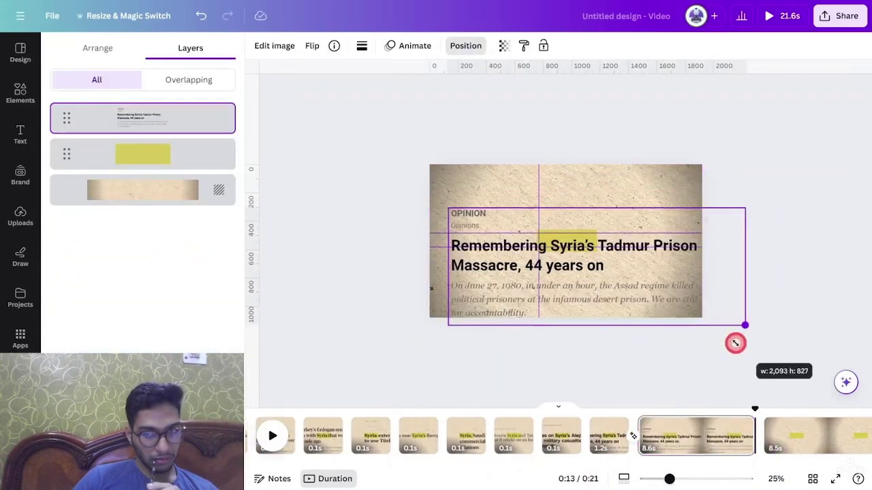
{"action": "scroll", "coordinate": [627, 294], "scroll_direction": "up", "scroll_amount": 5}
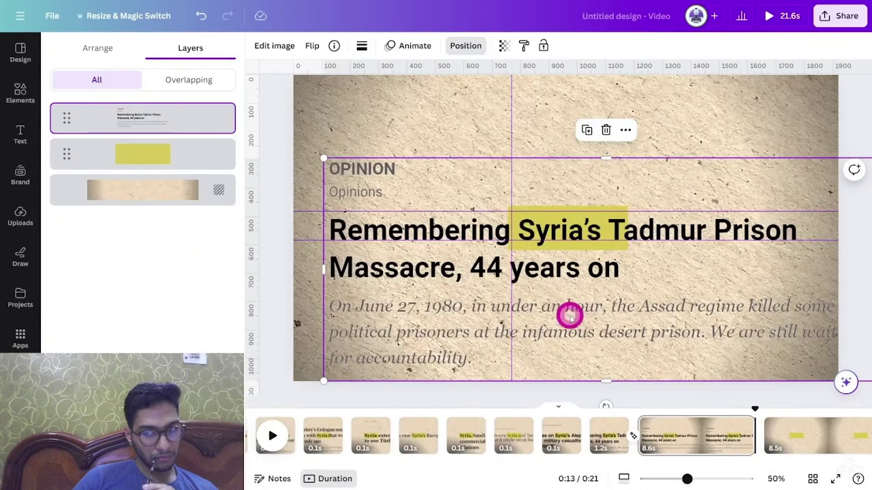
Stretch the yellow highlight across the whole line "Remembering Syria's Tadmur Prison"
{"action": "left_click", "coordinate": [143, 154]}
{"action": "left_click_drag", "start_coordinate": [626, 239], "coordinate": [792, 240]}
{"action": "left_click_drag", "start_coordinate": [510, 239], "coordinate": [316, 243]}
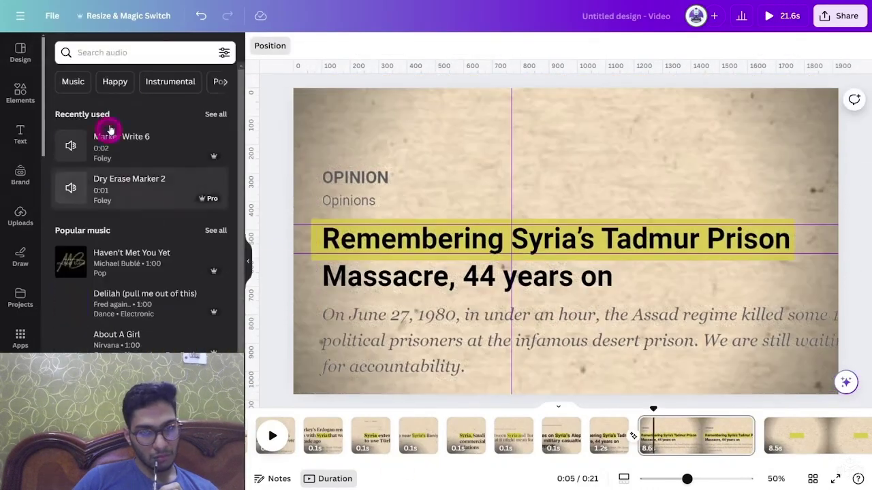
Search the audio for "RELAY CLICKS 38" and add the Relay Clicks 38 sound under the first page of the timeline
{"action": "left_click", "coordinate": [125, 53]}
{"action": "type", "text": "RELAY CLICKS 3"}
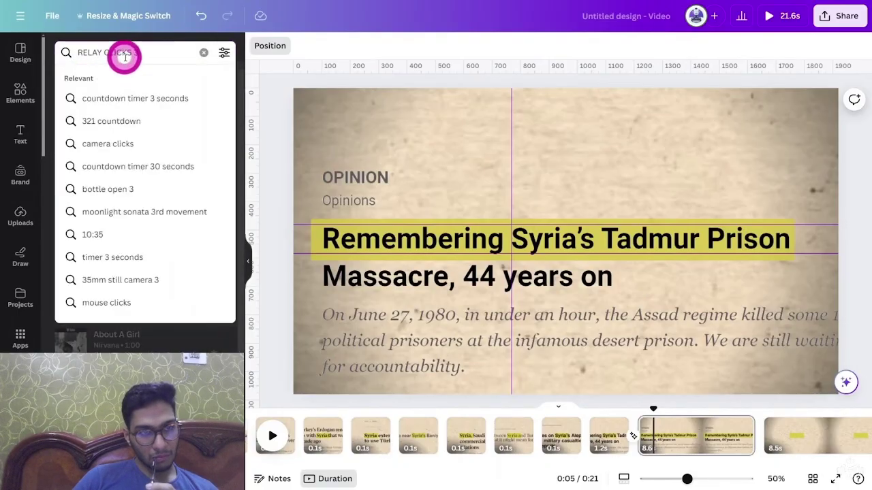
{"action": "type", "text": "8"}
{"action": "key", "text": "Return"}
{"action": "left_click_drag", "start_coordinate": [109, 121], "coordinate": [330, 454]}
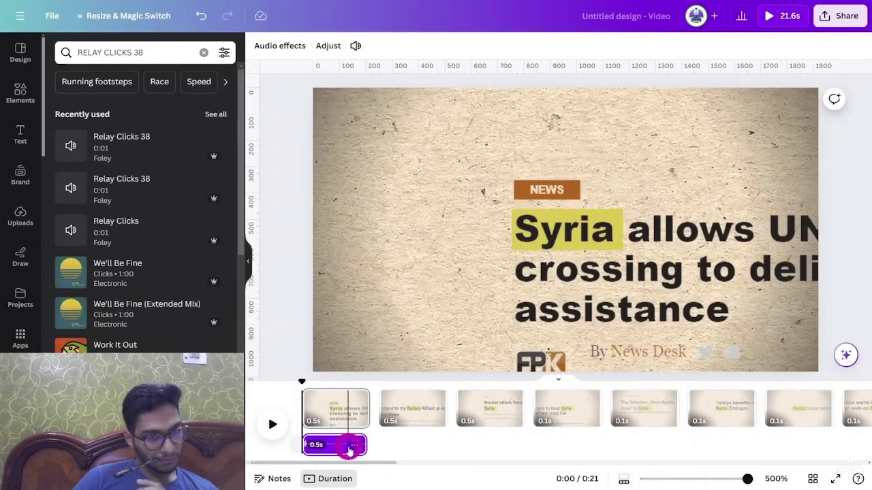
Paste copies of the Relay Clicks 38 sound under the following headline pages, shortening each clip to its page
{"action": "left_click_drag", "start_coordinate": [293, 374], "coordinate": [378, 381]}
{"action": "key", "text": "ctrl+v"}
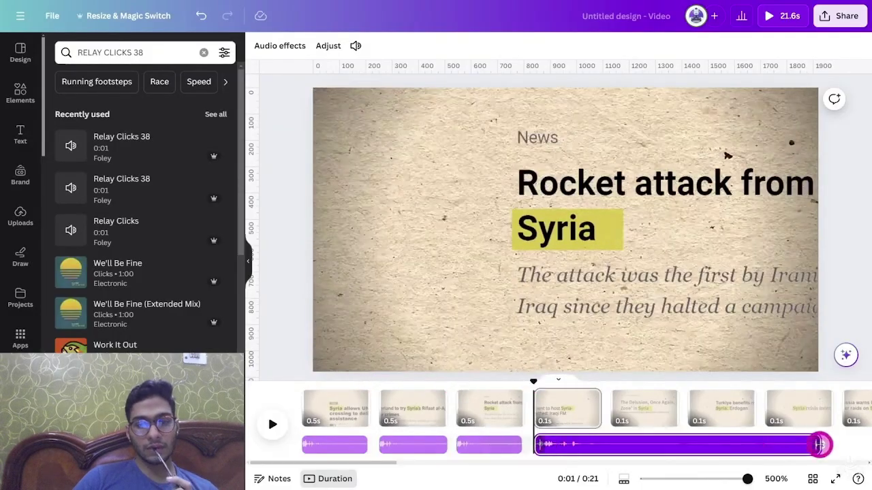
{"action": "left_click_drag", "start_coordinate": [533, 380], "coordinate": [636, 378]}
Search the audio for "MARKER WRITE 6" and add the Marker Write 6 sound where the 1.2 s page changes to the 8.6 s page
{"action": "left_click", "coordinate": [151, 52]}
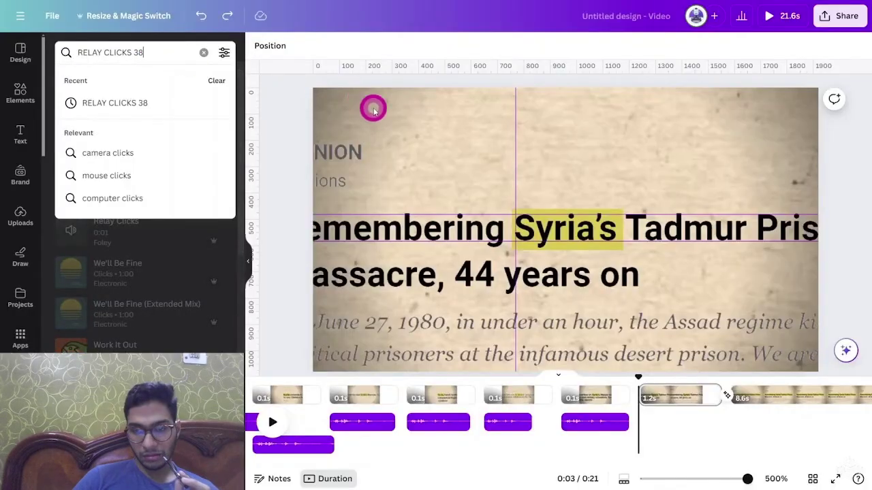
{"action": "key", "text": "ctrl+a"}
{"action": "type", "text": "MARKER WRITE 6"}
{"action": "key", "text": "Return"}
{"action": "left_click", "coordinate": [75, 129]}
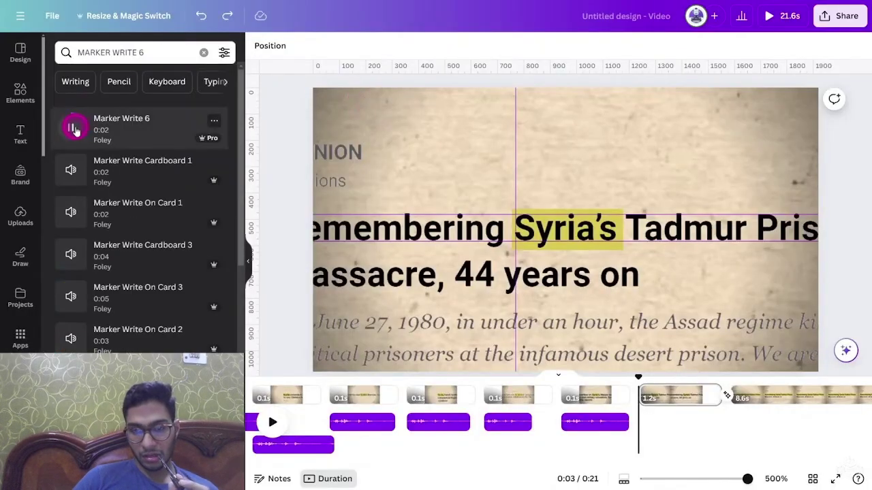
{"action": "mouse_move", "coordinate": [75, 130]}
{"action": "left_mouse_down"}
{"action": "mouse_move", "coordinate": [557, 293]}
{"action": "mouse_move", "coordinate": [592, 333]}
{"action": "mouse_move", "coordinate": [726, 393]}
{"action": "mouse_move", "coordinate": [694, 398]}
{"action": "left_mouse_up"}
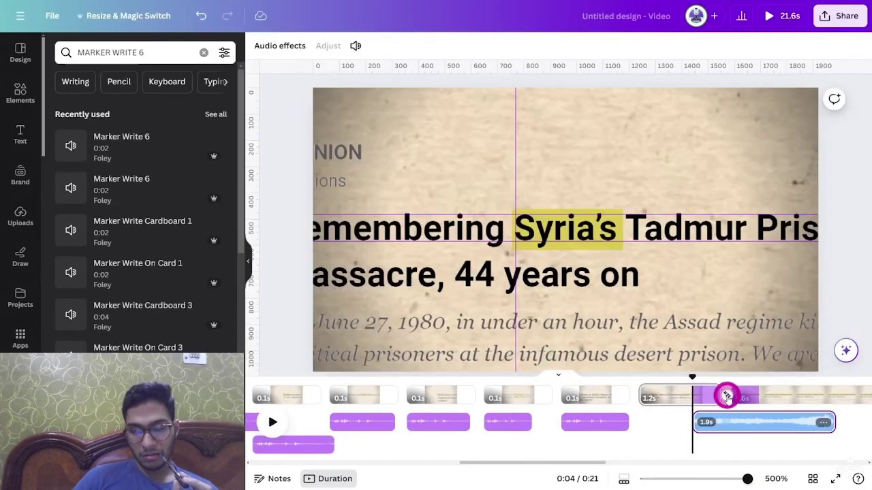
Shorten the Marker Write 6 clip to the highlight's expansion and set its fade in and fade out to 0.4 s each
{"action": "left_click_drag", "start_coordinate": [834, 422], "coordinate": [699, 423]}
{"action": "left_click", "coordinate": [279, 45]}
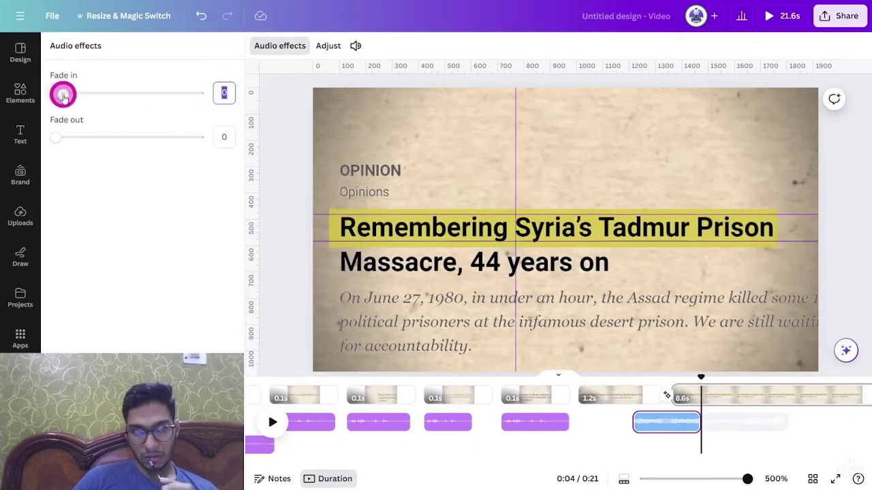
{"action": "left_click_drag", "start_coordinate": [62, 96], "coordinate": [197, 92]}
{"action": "left_click_drag", "start_coordinate": [56, 137], "coordinate": [198, 137]}
{"action": "key", "text": "space"}
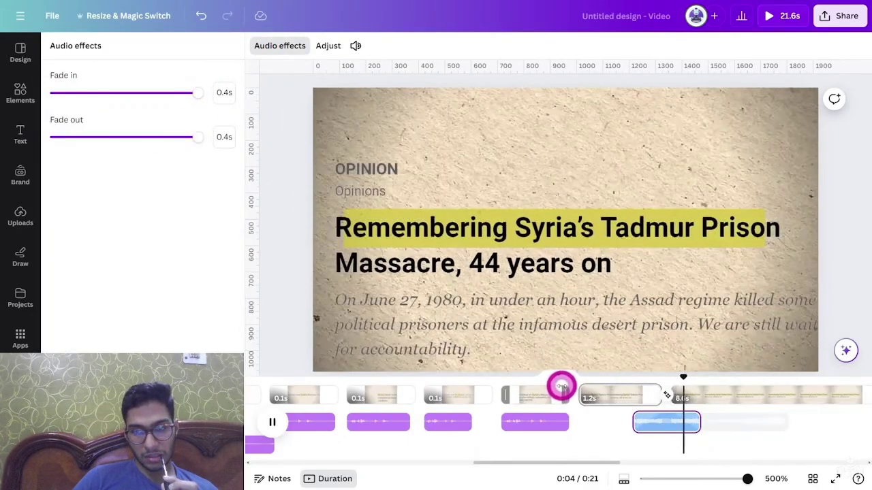
Export the headline video and locate its uploaded copy in the main documentary design
{"action": "left_click", "coordinate": [841, 15]}
{"action": "left_click", "coordinate": [688, 316]}
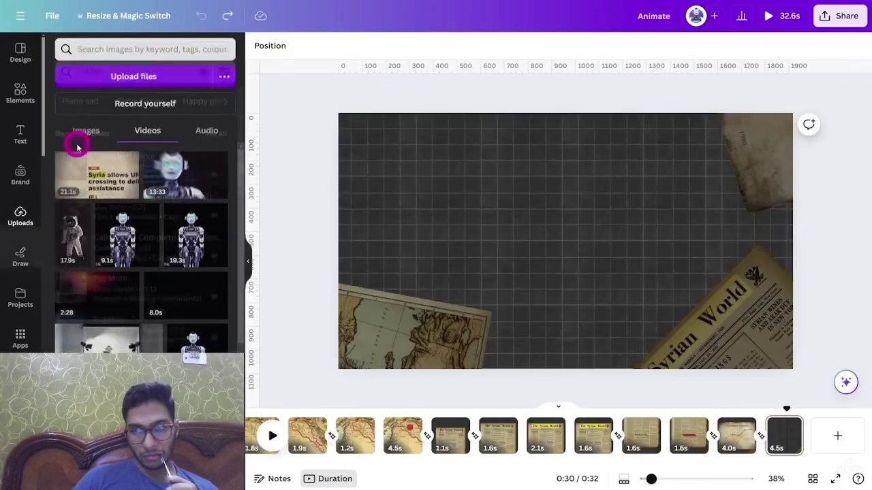
{"action": "left_click", "coordinate": [95, 178]}
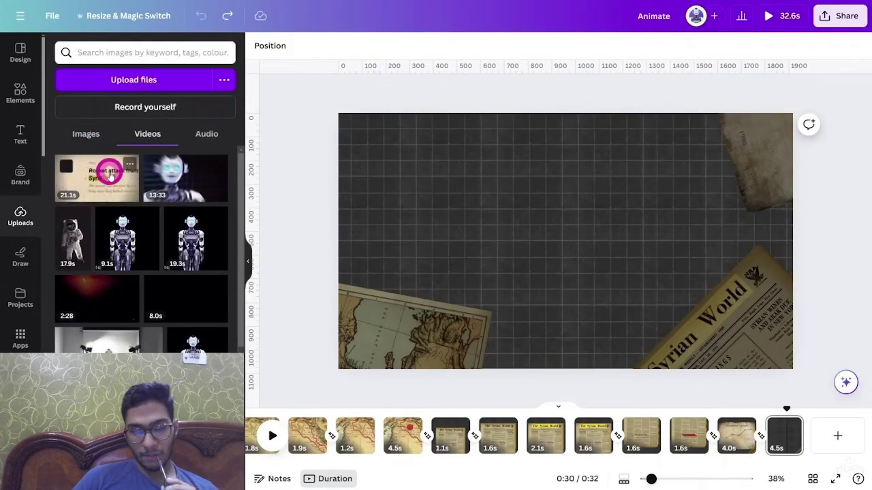
Search elements for "VINTAGE VIDEO FRAME", add a black-edged frame to the last page and enlarge it to about 1,704 × 962
{"action": "left_click", "coordinate": [18, 90]}
{"action": "left_click", "coordinate": [111, 54]}
{"action": "type", "text": "VI"}
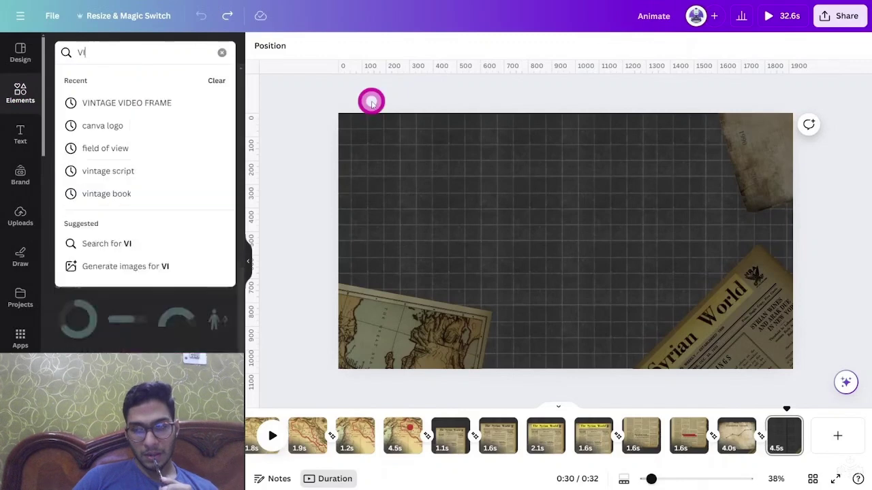
{"action": "type", "text": "NTAGE VIDEO FRAME"}
{"action": "key", "text": "Return"}
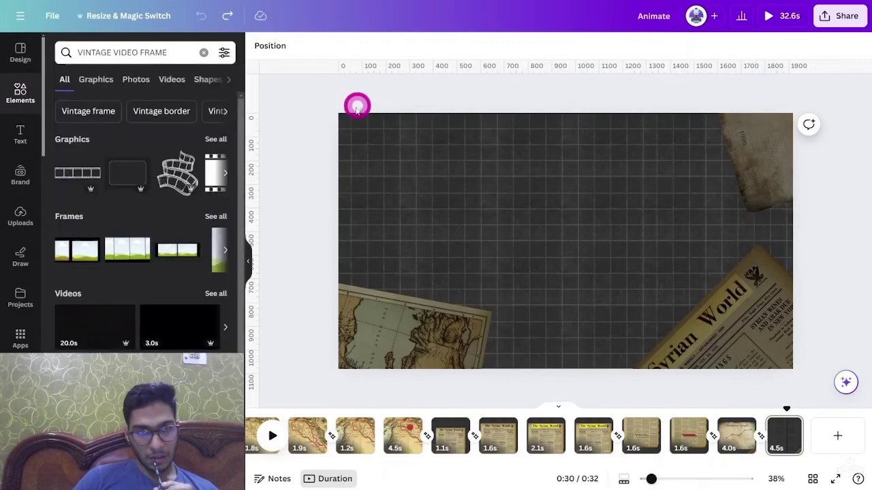
{"action": "left_click", "coordinate": [210, 218]}
{"action": "left_click_drag", "start_coordinate": [141, 245], "coordinate": [307, 265]}
{"action": "left_click_drag", "start_coordinate": [679, 305], "coordinate": [742, 387]}
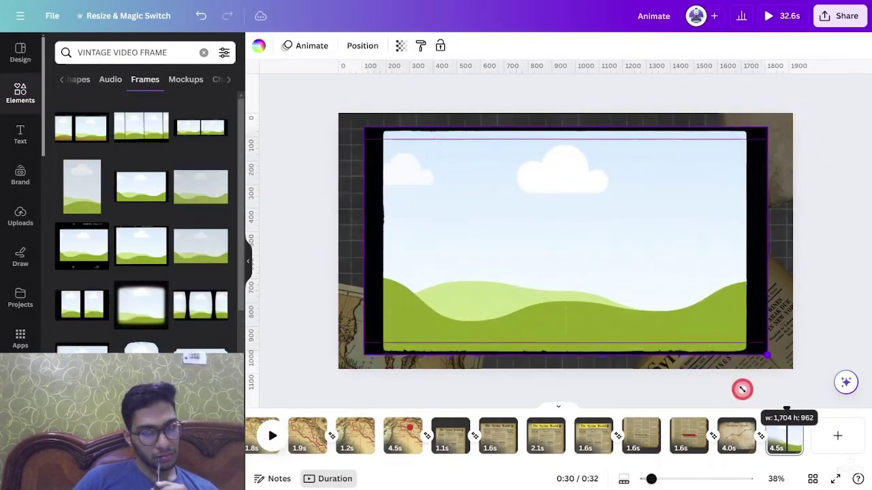
Try filling the vintage frame with the uploaded headline video, fitting its highlighted line inside, and shortening the clip
{"action": "left_click", "coordinate": [19, 216]}
{"action": "left_click_drag", "start_coordinate": [97, 177], "coordinate": [444, 230]}
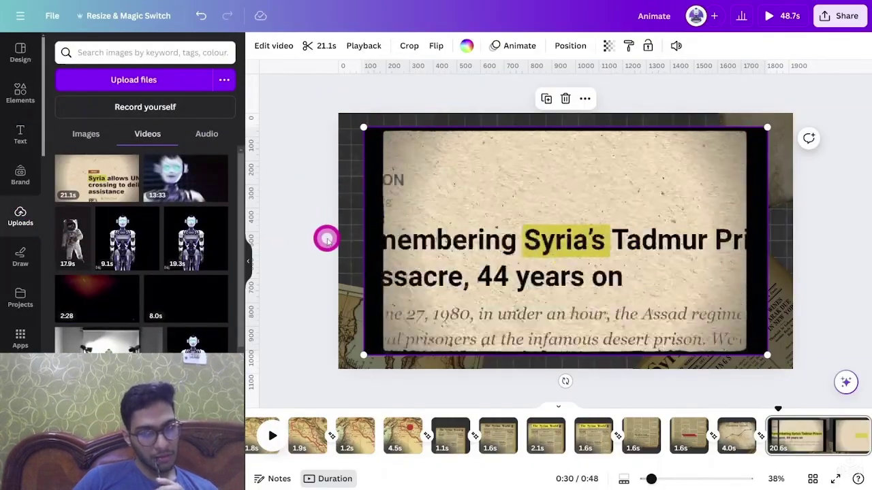
{"action": "double_click", "coordinate": [670, 251]}
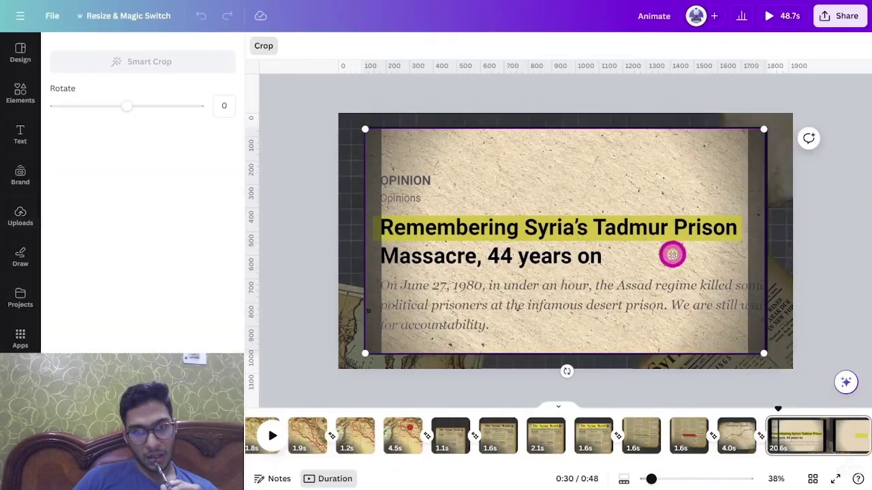
{"action": "left_click_drag", "start_coordinate": [659, 287], "coordinate": [662, 287]}
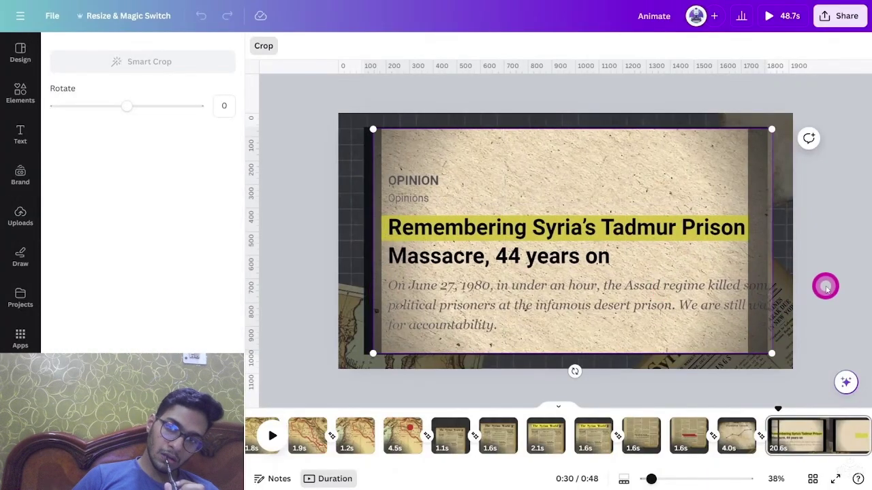
{"action": "left_click", "coordinate": [825, 286]}
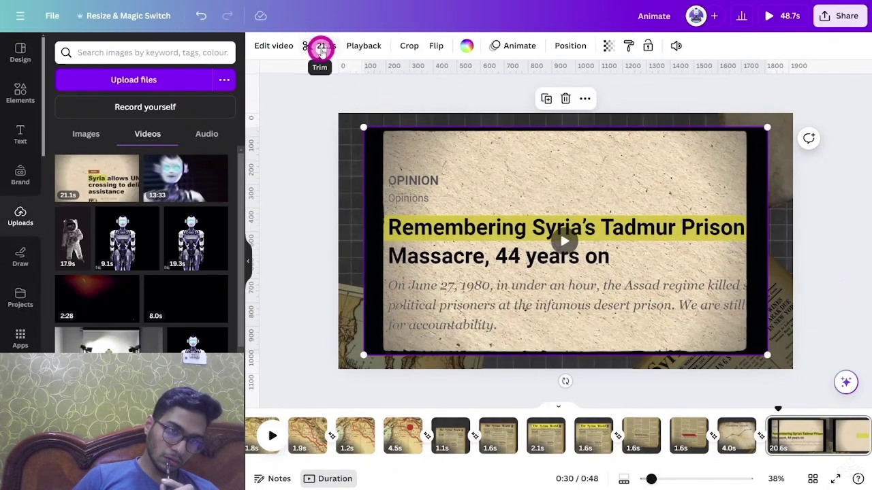
{"action": "left_click", "coordinate": [322, 48]}
{"action": "left_click_drag", "start_coordinate": [630, 46], "coordinate": [523, 48]}
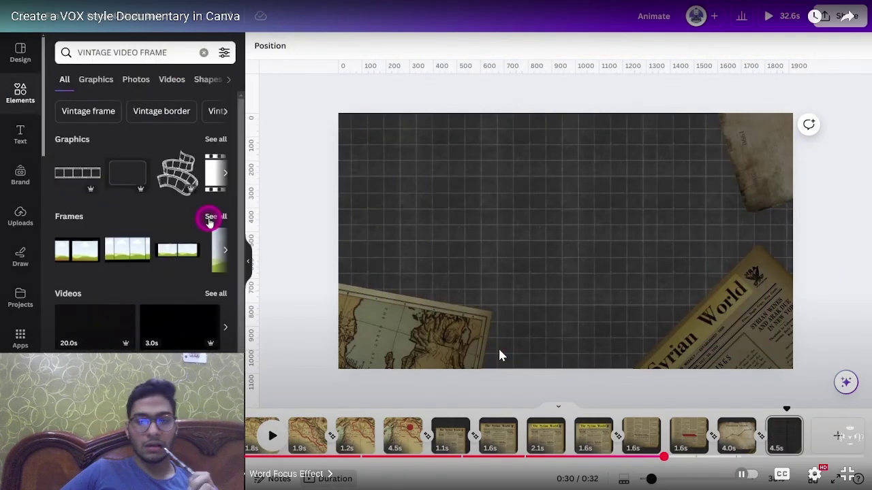
Add the vintage frame to the empty grid page again, fill it with the uploaded headline video and shift the video slightly sideways
{"action": "left_click", "coordinate": [211, 218]}
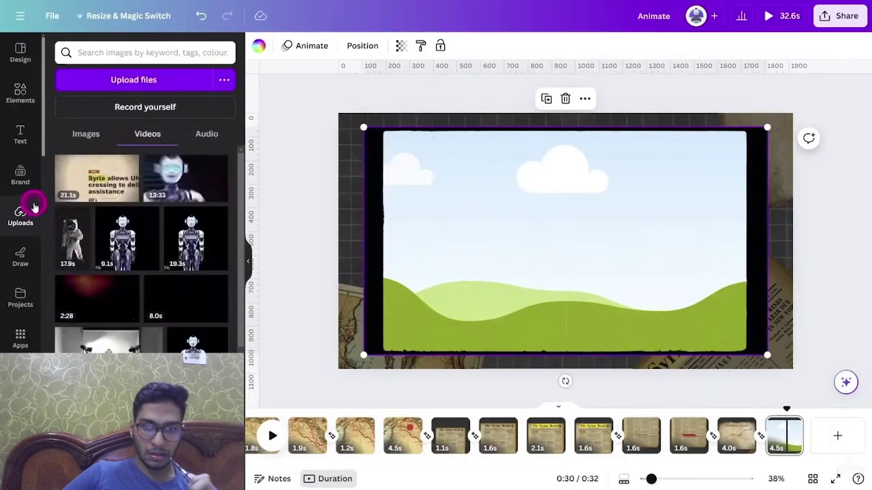
{"action": "left_click_drag", "start_coordinate": [97, 177], "coordinate": [443, 227]}
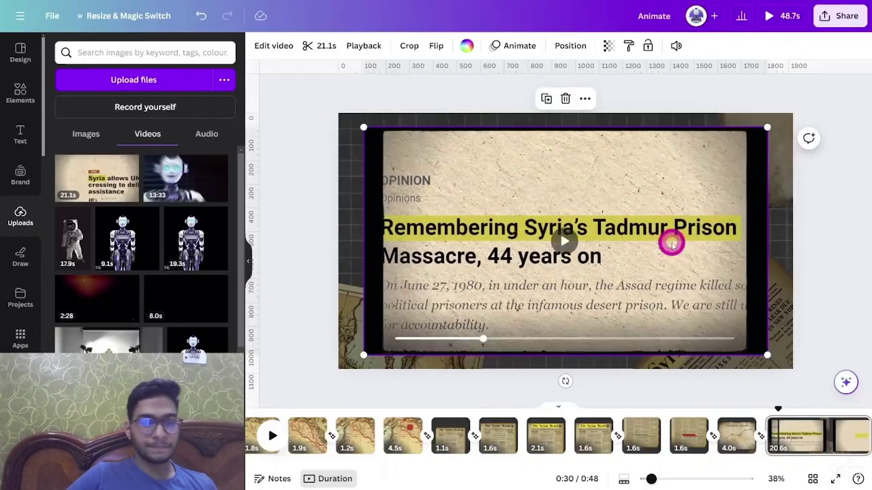
{"action": "double_click", "coordinate": [671, 244]}
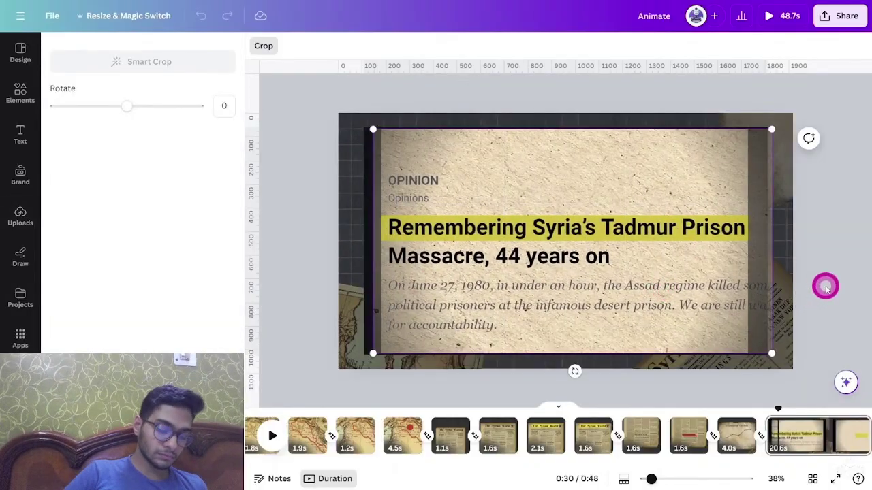
{"action": "left_click", "coordinate": [825, 286]}
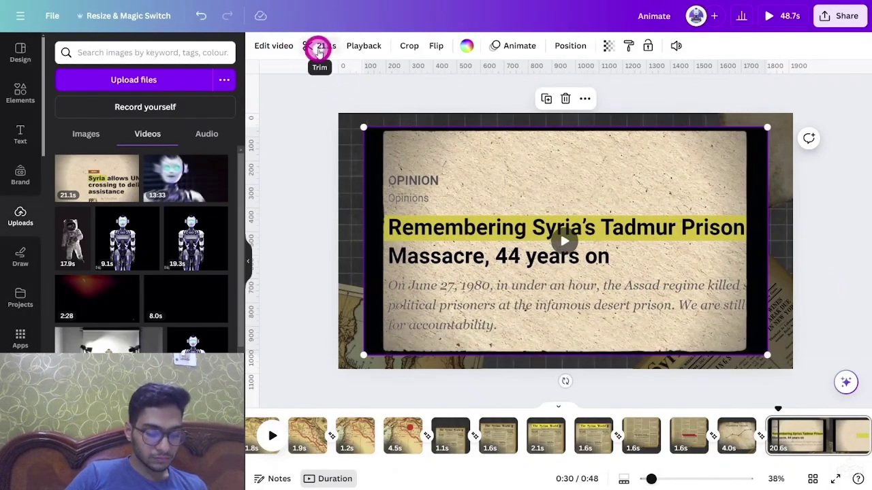
Trim the framed headline video to 5.3 s and apply the Blur animation to it
{"action": "left_click", "coordinate": [320, 48]}
{"action": "left_click_drag", "start_coordinate": [831, 48], "coordinate": [533, 54]}
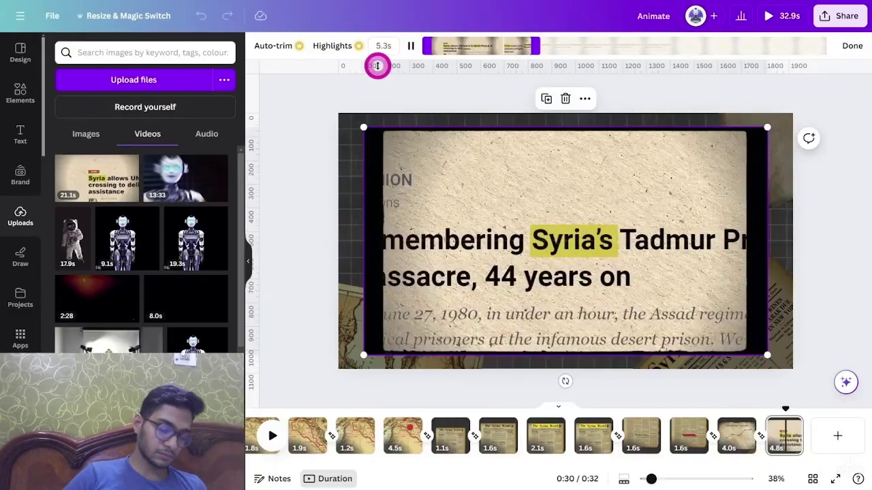
{"action": "left_click", "coordinate": [377, 65]}
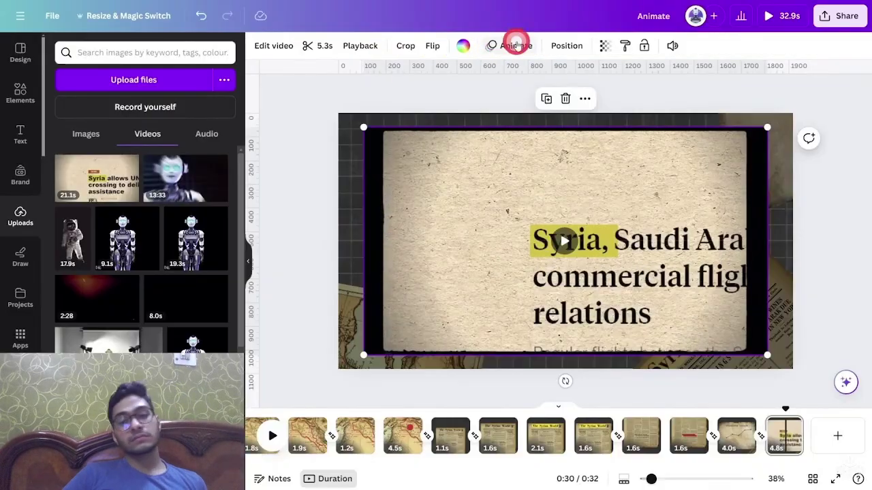
{"action": "left_click", "coordinate": [515, 45]}
{"action": "left_click", "coordinate": [214, 320]}
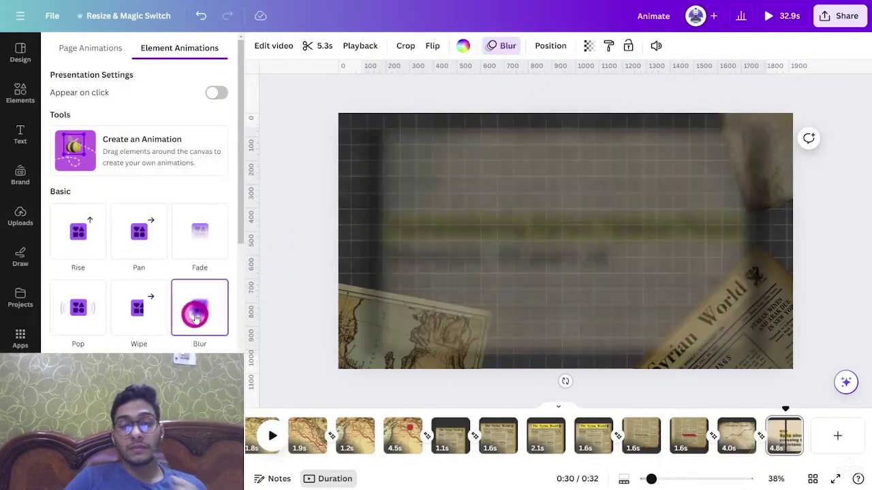
Duplicate the framed headline page, reduce the copy to its grid background and add a Slide transition between the two pages
{"action": "left_click", "coordinate": [791, 427]}
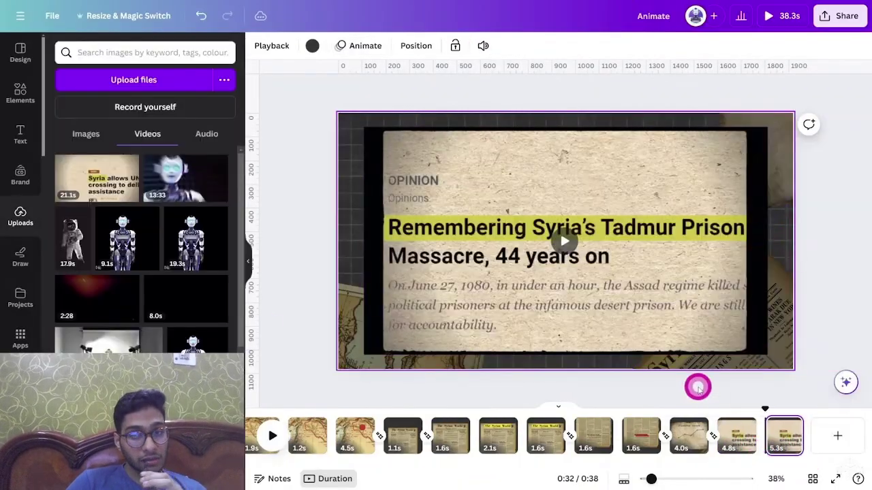
{"action": "left_click", "coordinate": [758, 190]}
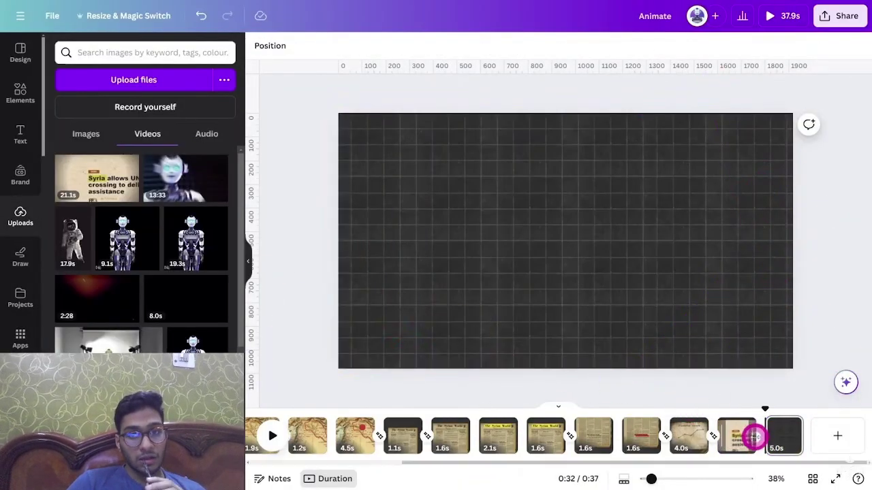
{"action": "left_click", "coordinate": [759, 436]}
{"action": "left_click", "coordinate": [207, 90]}
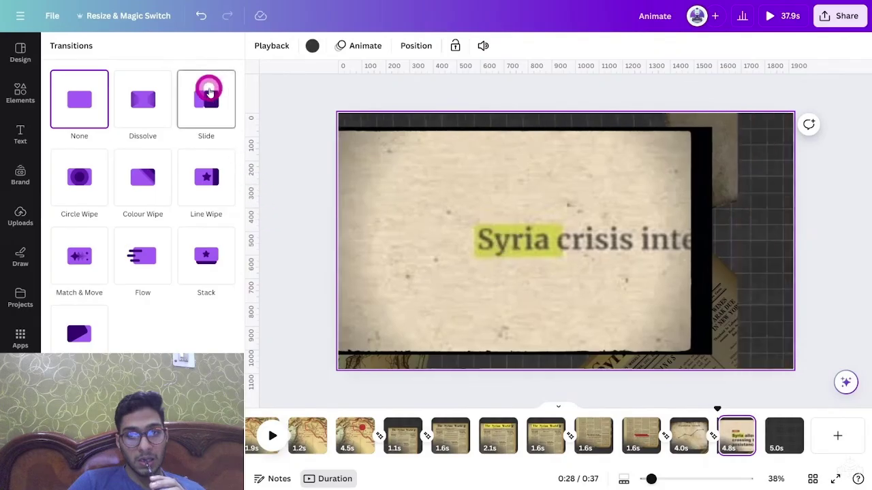
{"action": "left_click", "coordinate": [162, 242]}
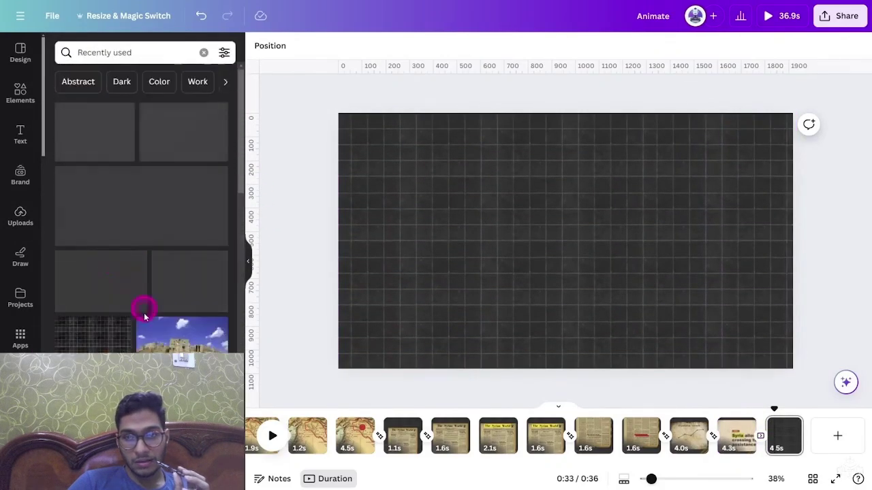
Add the recently used citadel photo to the blank grid page and remove its background
{"action": "left_click", "coordinate": [175, 337]}
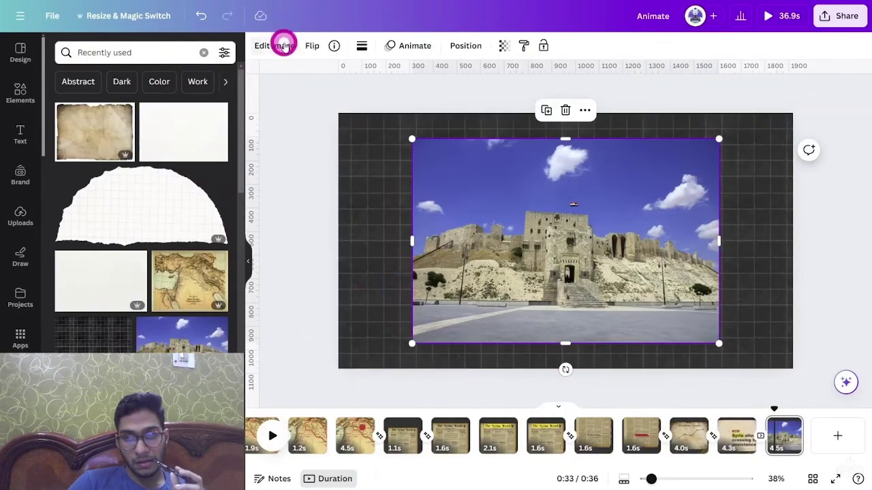
{"action": "left_click", "coordinate": [283, 42]}
{"action": "left_click", "coordinate": [64, 136]}
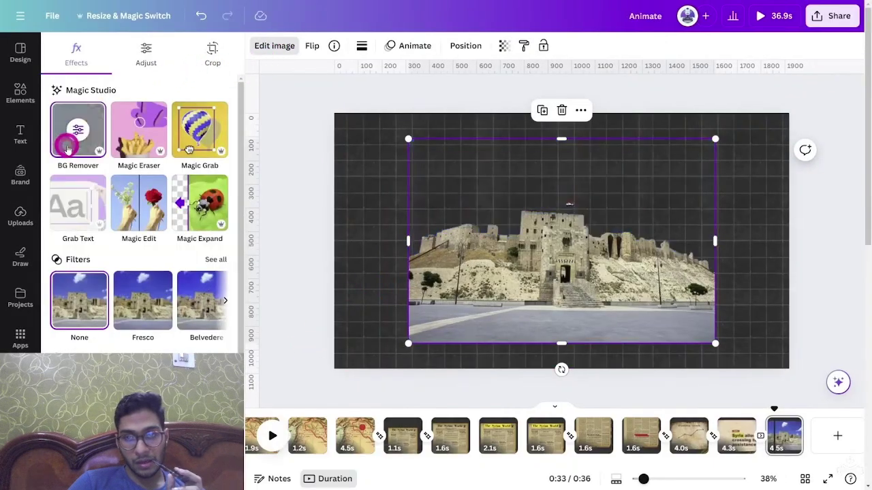
Enlarge the citadel cutout to the full page width, duplicate the page and enlarge the citadel further on the copy
{"action": "left_click", "coordinate": [510, 252]}
{"action": "left_click", "coordinate": [791, 425]}
{"action": "left_click", "coordinate": [783, 215]}
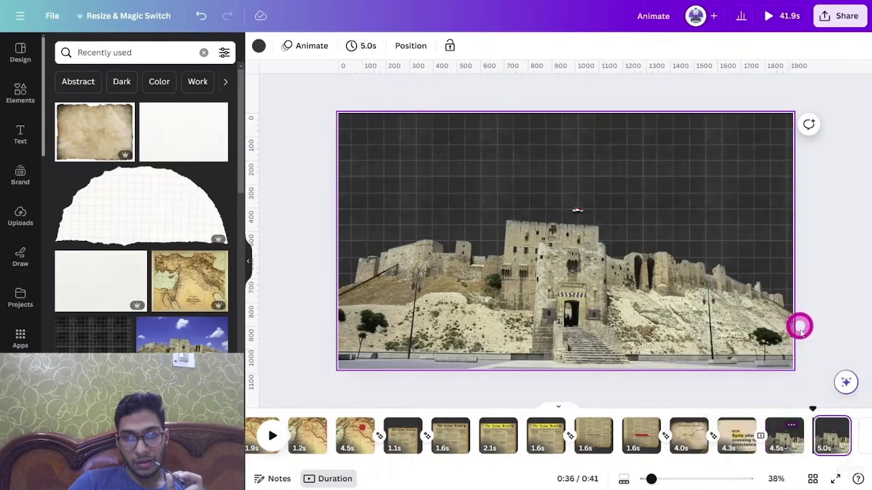
{"action": "left_click", "coordinate": [801, 111]}
{"action": "key", "text": "shift+h"}
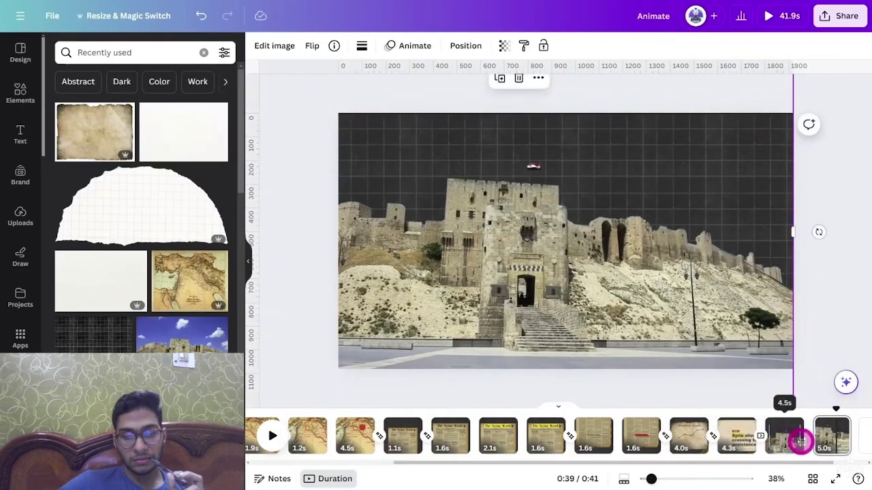
{"action": "key", "text": "Left"}
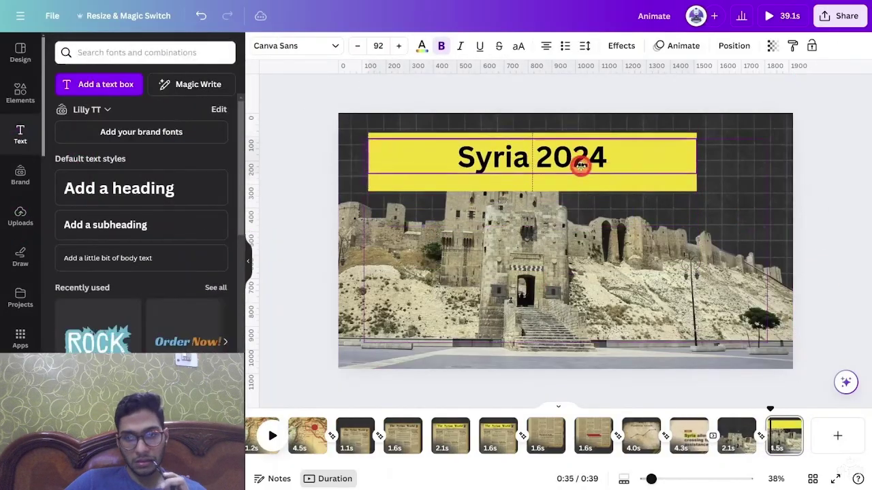
Narrow the yellow bar to fit the "Syria 2024" title and apply the Wipe animation to it
{"action": "left_click_drag", "start_coordinate": [696, 162], "coordinate": [633, 169]}
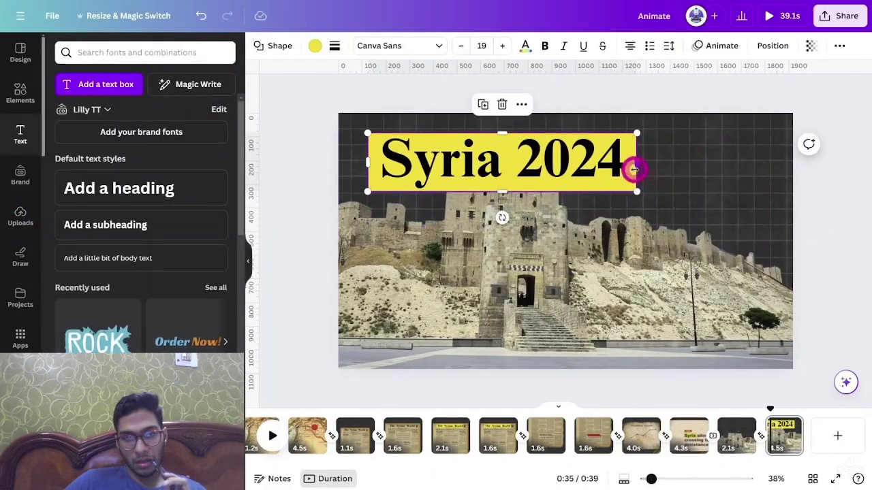
{"action": "left_click", "coordinate": [722, 45]}
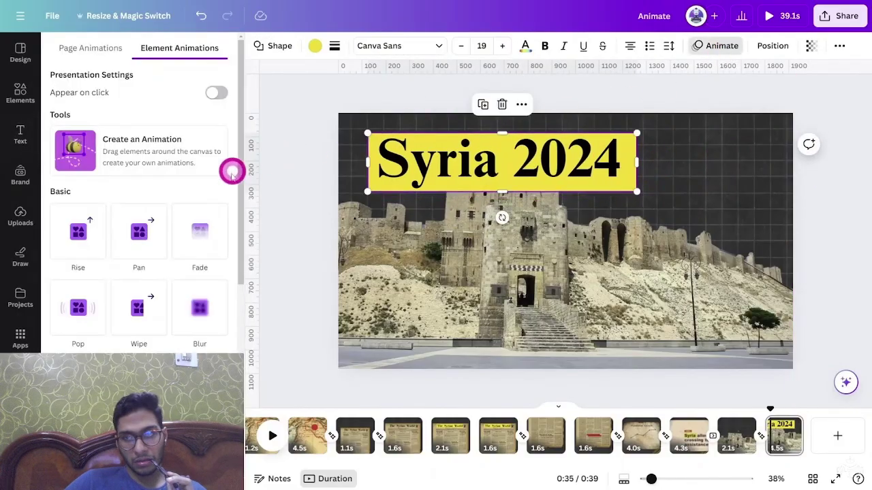
{"action": "left_click", "coordinate": [137, 321]}
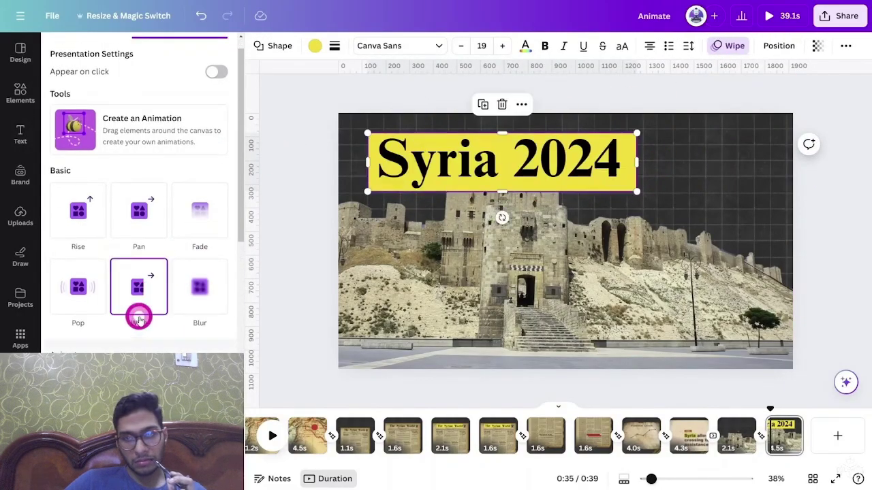
Move the "Syria 2024" title and its yellow bar behind the citadel cutout in the layer order
{"action": "left_click", "coordinate": [773, 43]}
{"action": "left_click", "coordinate": [121, 121]}
{"action": "left_click", "coordinate": [131, 158], "text": "shift"}
{"action": "left_click_drag", "start_coordinate": [132, 159], "coordinate": [130, 197]}
Place the uploaded photo of the girl with the flag, background removed, in the page's lower-right corner and give it the Pan animation
{"action": "left_click", "coordinate": [20, 216]}
{"action": "left_click", "coordinate": [198, 132]}
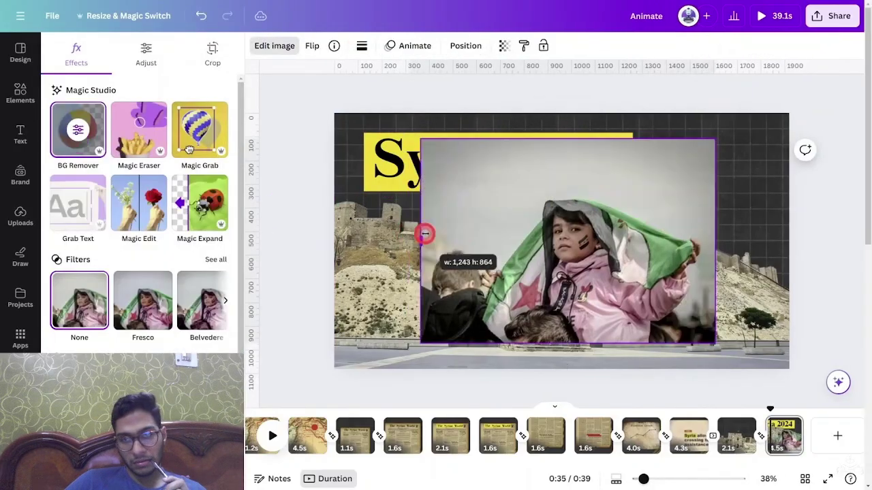
{"action": "left_click_drag", "start_coordinate": [424, 234], "coordinate": [779, 292]}
{"action": "left_click", "coordinate": [415, 48]}
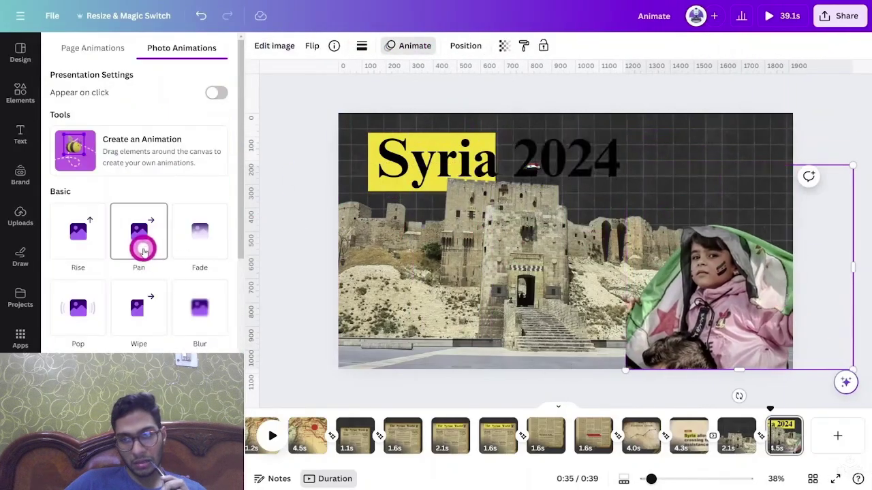
{"action": "left_click", "coordinate": [139, 235]}
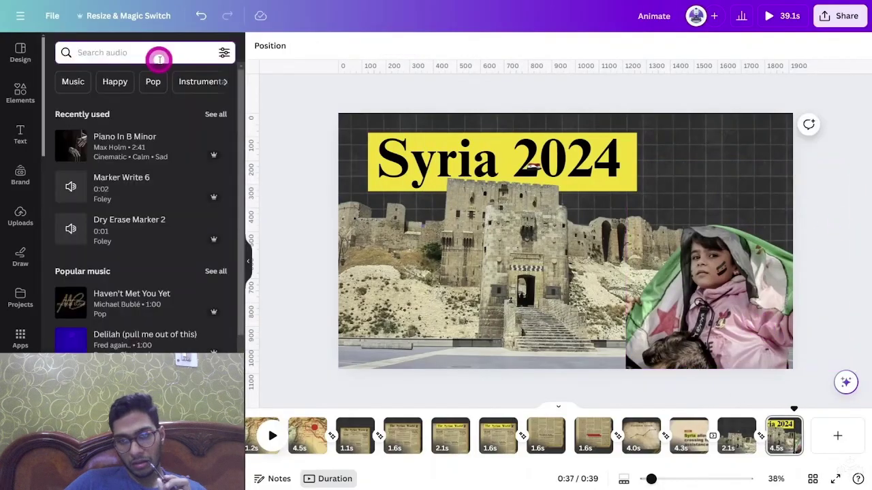
Find the audio "PAPER MOVEMENT 3" and add it to the timeline near the end of the opening title page
{"action": "type", "text": "PAPER MO"}
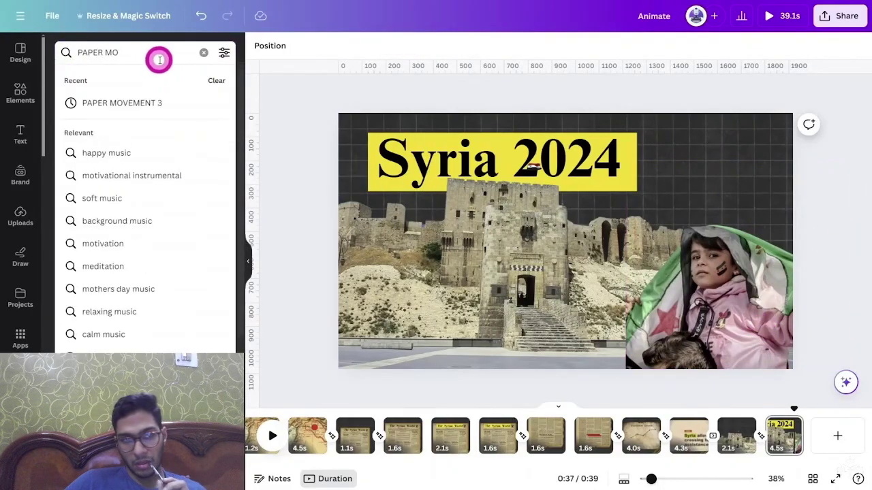
{"action": "type", "text": "VEMENT 3"}
{"action": "key", "text": "Return"}
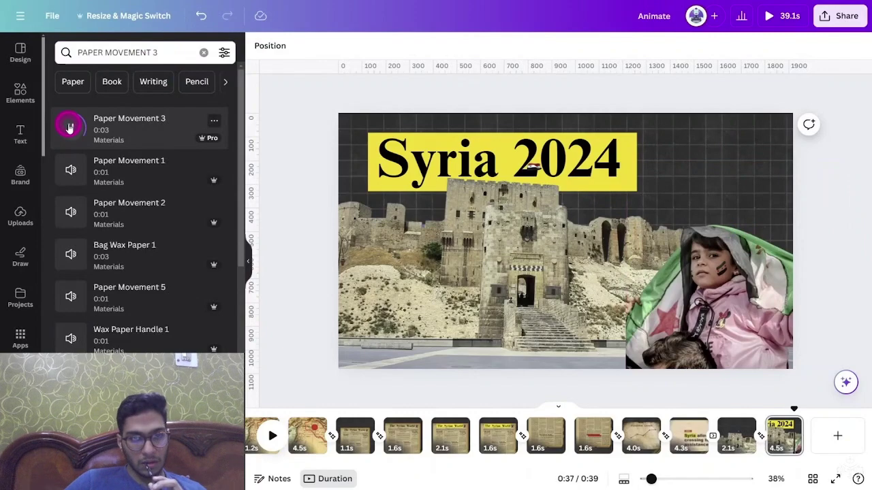
{"action": "left_click_drag", "start_coordinate": [69, 127], "coordinate": [466, 440]}
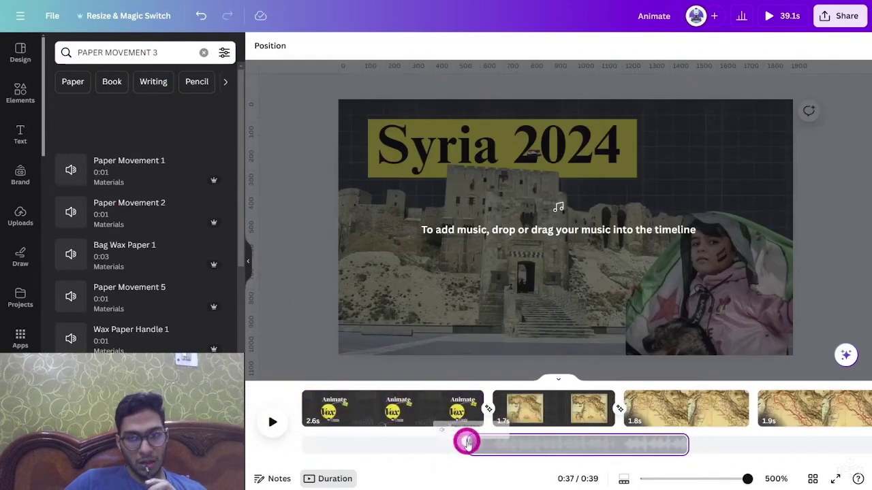
{"action": "left_click", "coordinate": [277, 434]}
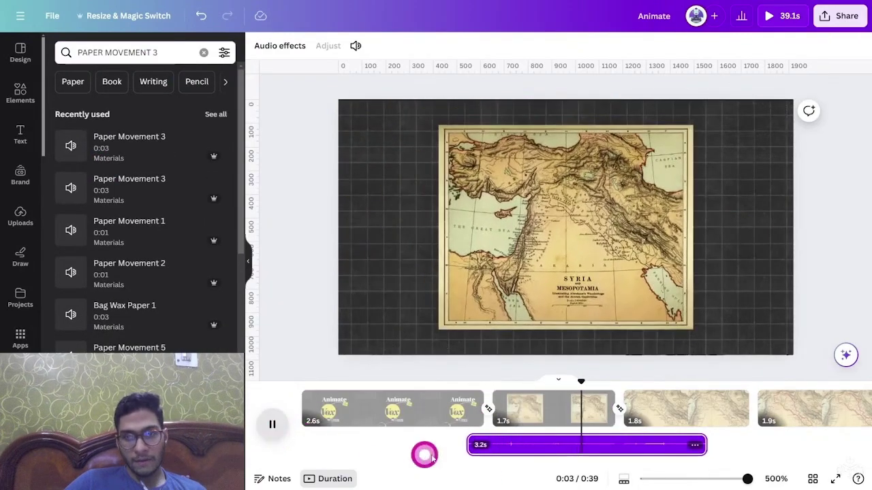
Shift the paper sound slightly earlier, trim it to 1.8 s and play back the change from title to map
{"action": "key", "text": "space"}
{"action": "left_click_drag", "start_coordinate": [534, 451], "coordinate": [507, 448]}
{"action": "left_click_drag", "start_coordinate": [679, 446], "coordinate": [570, 444]}
{"action": "left_click", "coordinate": [436, 402]}
{"action": "key", "text": "space"}
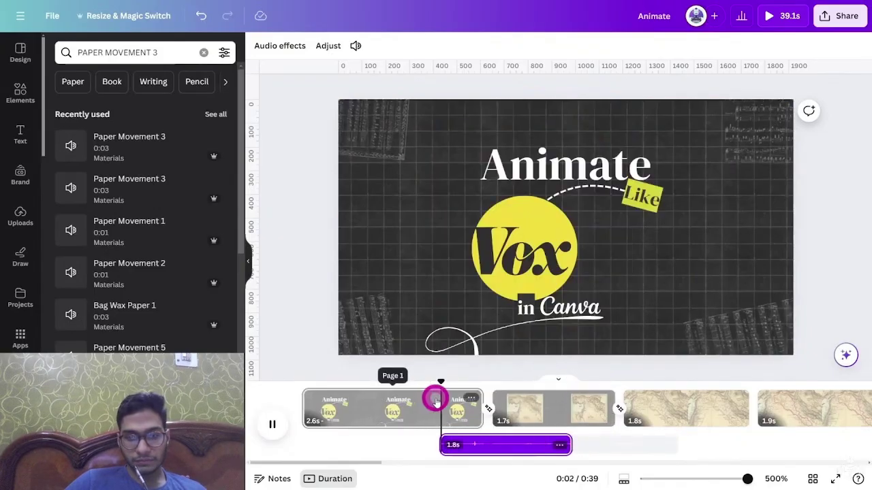
Find the audio "DRY ERASE MARKER 2" and align it with the start of the 1.9 s map page with the red outline
{"action": "left_click", "coordinate": [181, 53]}
{"action": "key", "text": "ctrl+a"}
{"action": "type", "text": "DRY ERASE MA"}
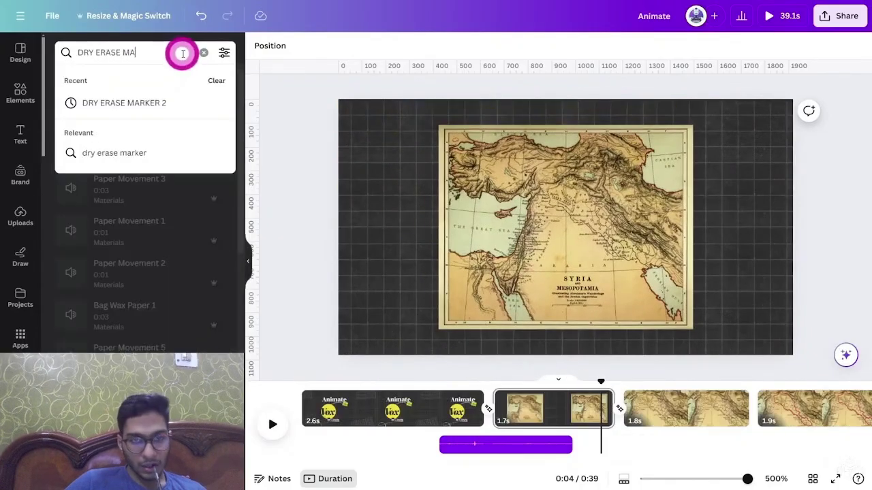
{"action": "left_click", "coordinate": [126, 101]}
{"action": "left_click", "coordinate": [68, 129]}
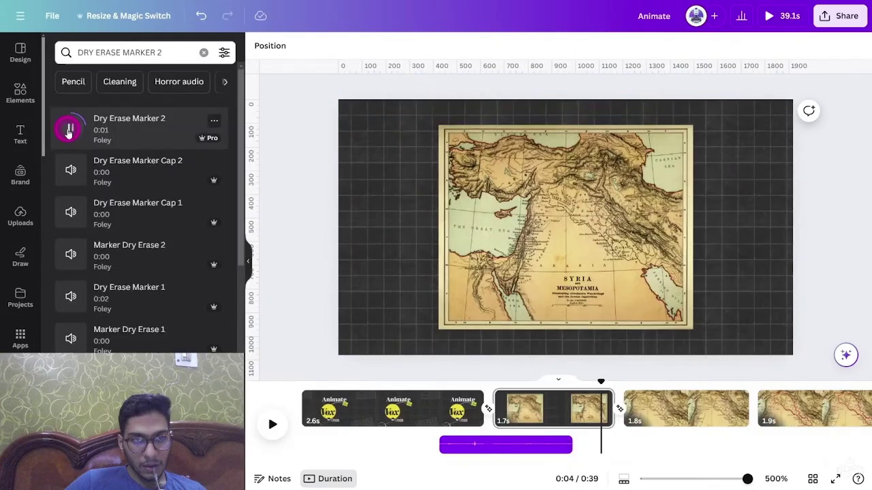
{"action": "mouse_move", "coordinate": [68, 131]}
{"action": "left_mouse_down"}
{"action": "mouse_move", "coordinate": [628, 440]}
{"action": "mouse_move", "coordinate": [682, 394]}
{"action": "left_mouse_up"}
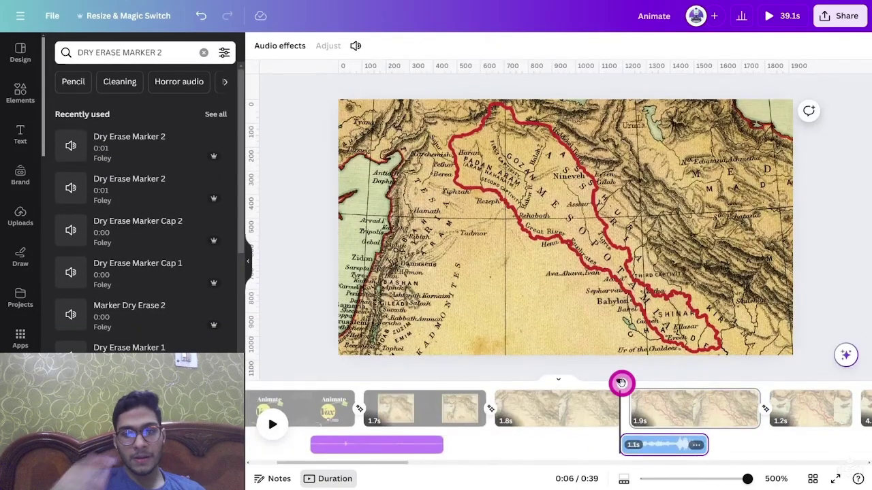
{"action": "left_click_drag", "start_coordinate": [663, 445], "coordinate": [671, 444]}
Lower the dry erase marker sound's volume and play back the red outline animation
{"action": "left_click", "coordinate": [356, 46]}
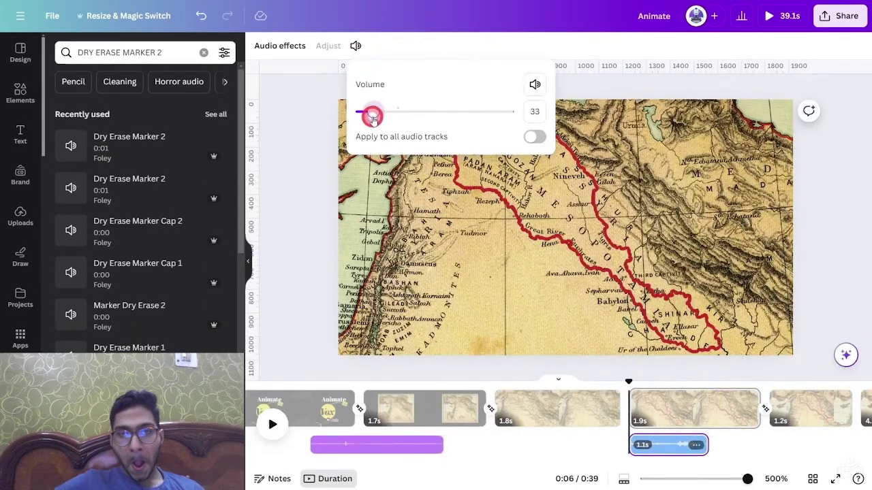
{"action": "left_click", "coordinate": [618, 388]}
{"action": "key", "text": "space"}
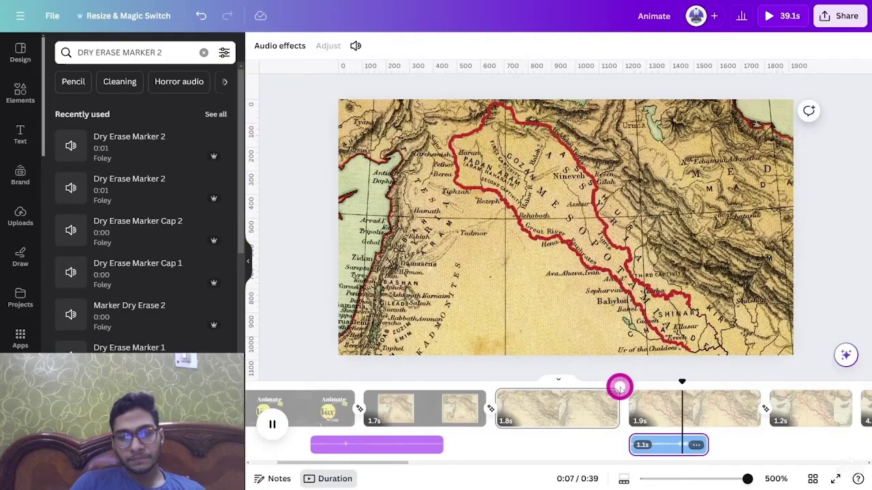
Add the audio "MARKER WRITE 6" at the start of the 2.1 s newspaper highlight page, shorten it to 1.4 s and fade it out over 0.7 s
{"action": "type", "text": "MARKER WRITE 6"}
{"action": "key", "text": "Return"}
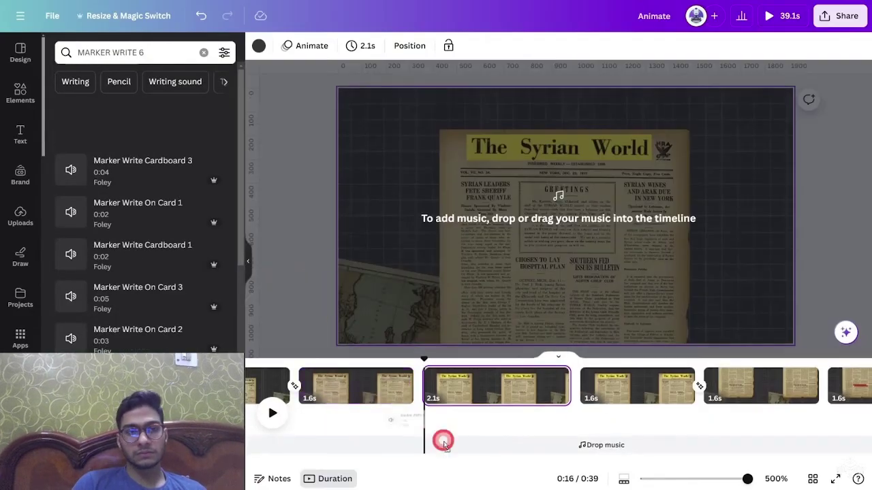
{"action": "left_click_drag", "start_coordinate": [443, 444], "coordinate": [422, 445]}
{"action": "key", "text": "space"}
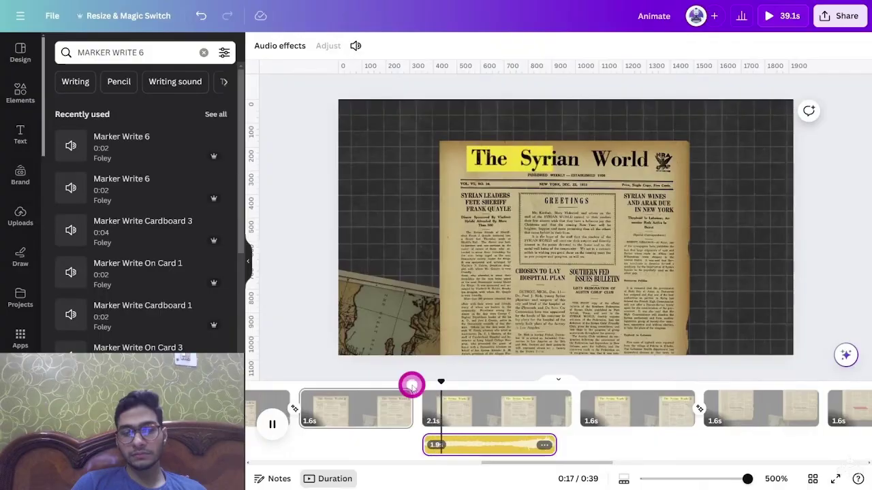
{"action": "left_click_drag", "start_coordinate": [553, 446], "coordinate": [519, 447]}
{"action": "left_click", "coordinate": [262, 45]}
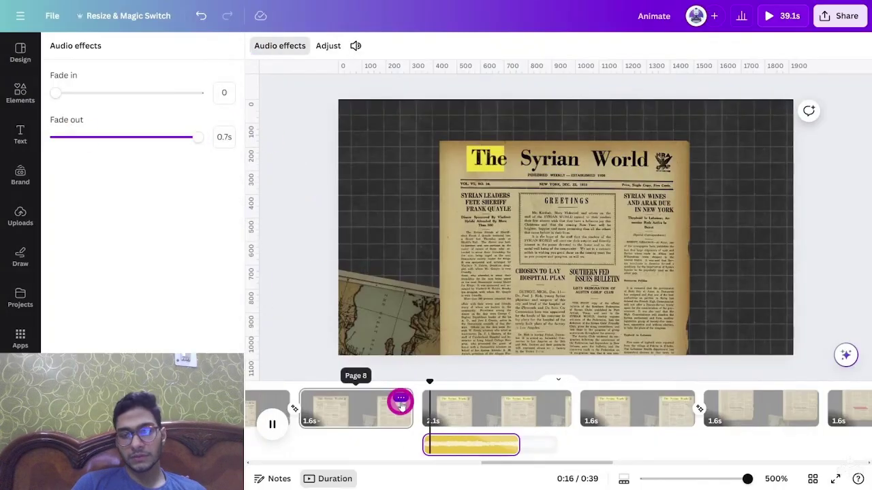
Copy the trimmed marker sound to the start of page 12, where the red newspaper highlight appears, and play it back
{"action": "right_click", "coordinate": [464, 443]}
{"action": "left_click", "coordinate": [512, 248]}
{"action": "left_click", "coordinate": [841, 412]}
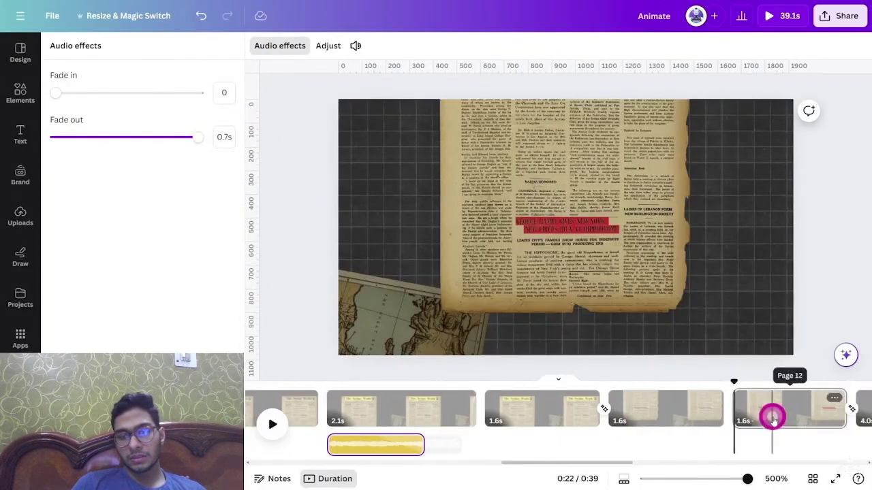
{"action": "left_click", "coordinate": [773, 416]}
{"action": "scroll", "coordinate": [682, 412], "scroll_direction": "right", "scroll_amount": 3}
{"action": "key", "text": "ctrl+v"}
{"action": "key", "text": "space"}
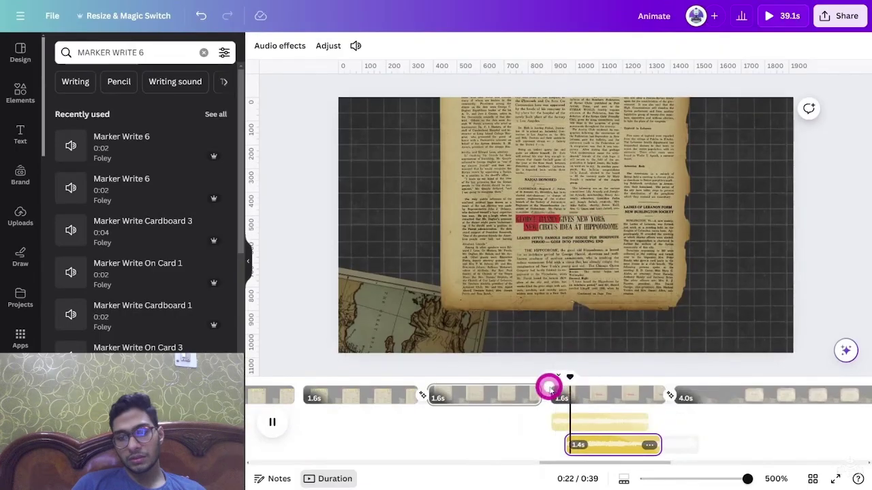
Search the audio for "PIANO" and add "Piano In B Minor" as background music from the start of the timeline
{"action": "left_click", "coordinate": [199, 54]}
{"action": "type", "text": "piano"}
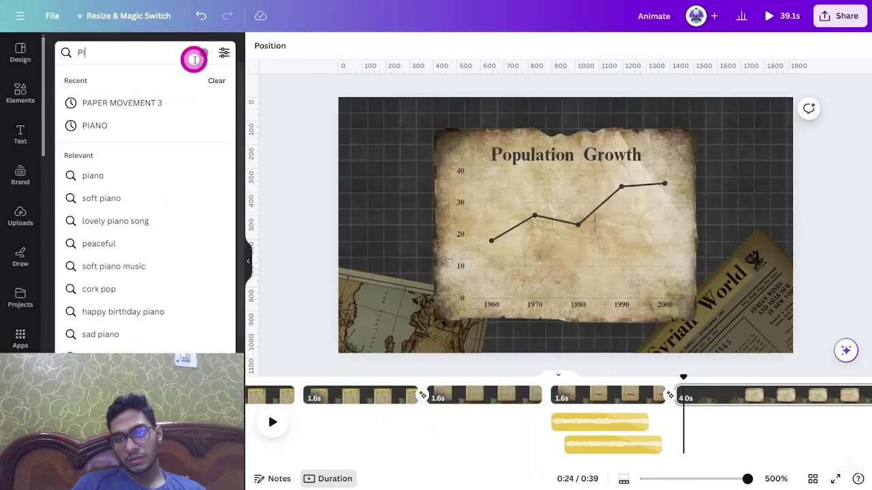
{"action": "key", "text": "Return"}
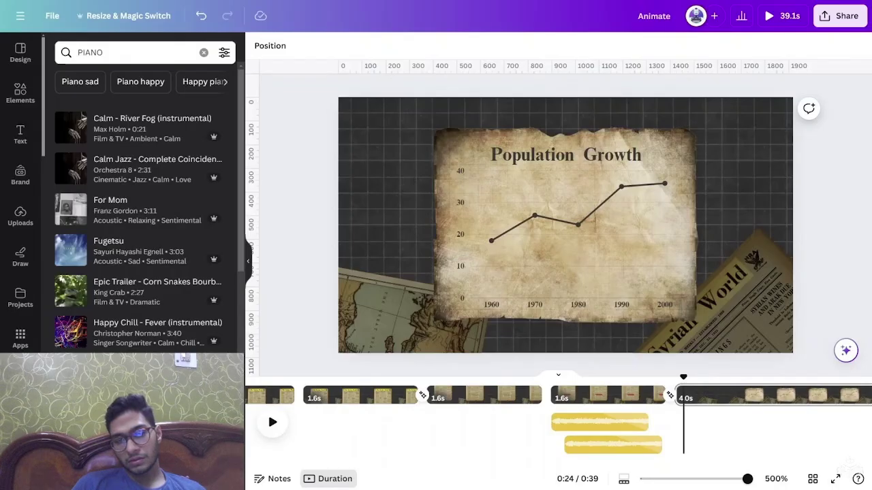
{"action": "left_click_drag", "start_coordinate": [232, 395], "coordinate": [297, 446]}
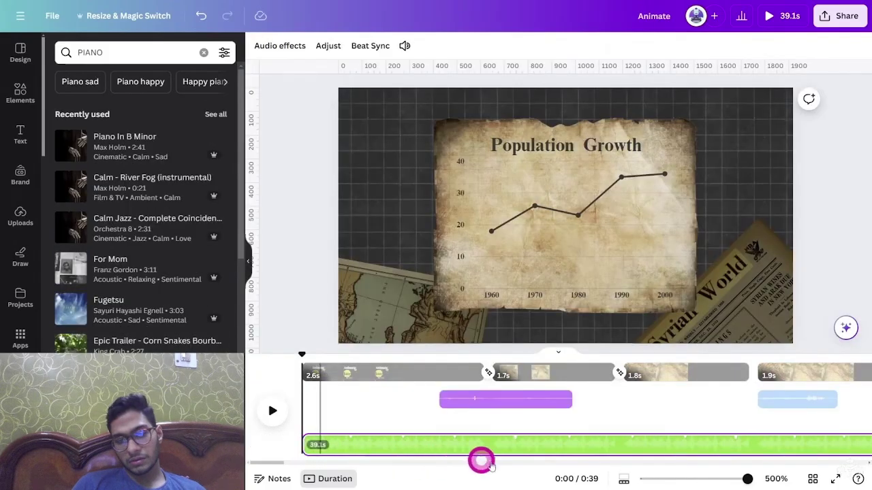
Zoom the timeline out to 10%, deselect the music track and preview the whole video
{"action": "left_click_drag", "start_coordinate": [705, 482], "coordinate": [637, 481]}
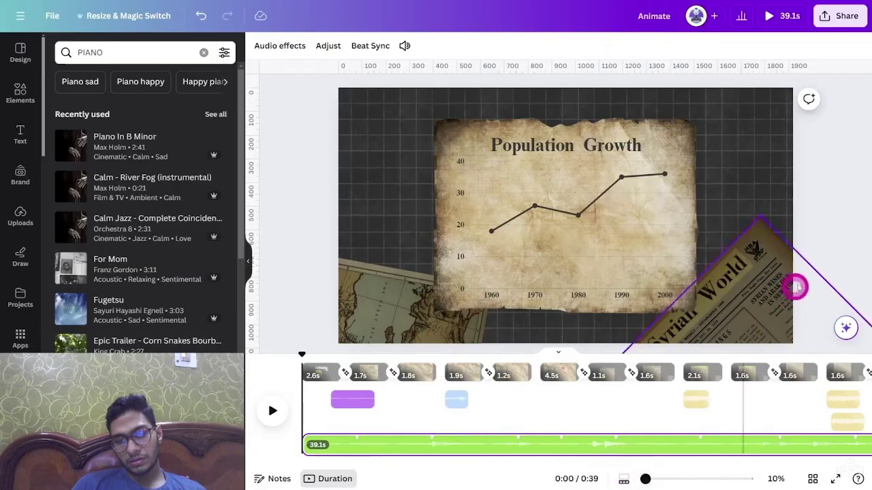
{"action": "left_click", "coordinate": [838, 155]}
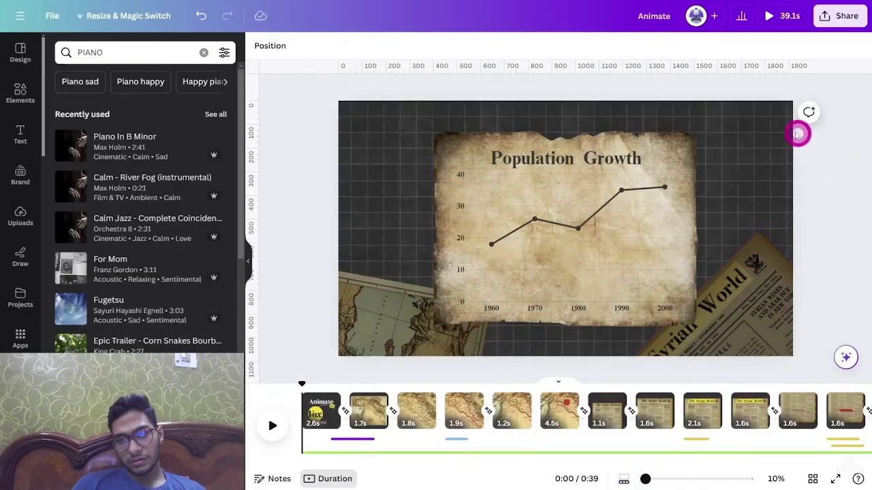
{"action": "left_click", "coordinate": [769, 16]}
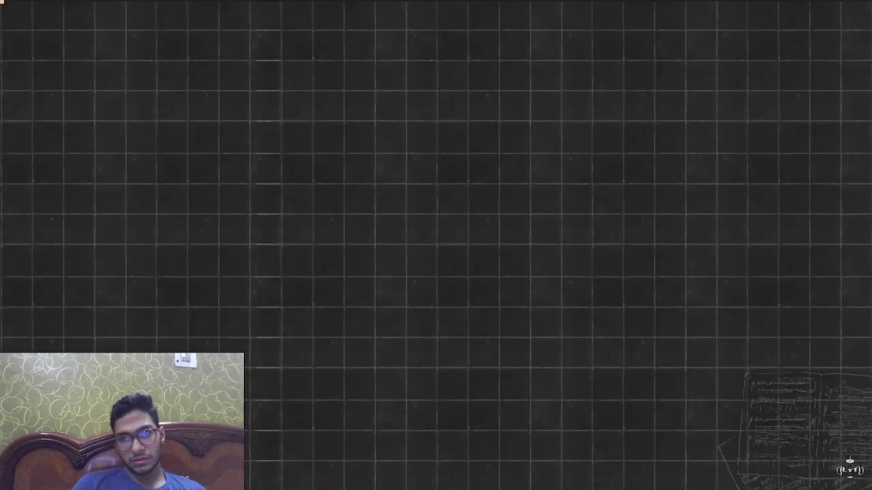
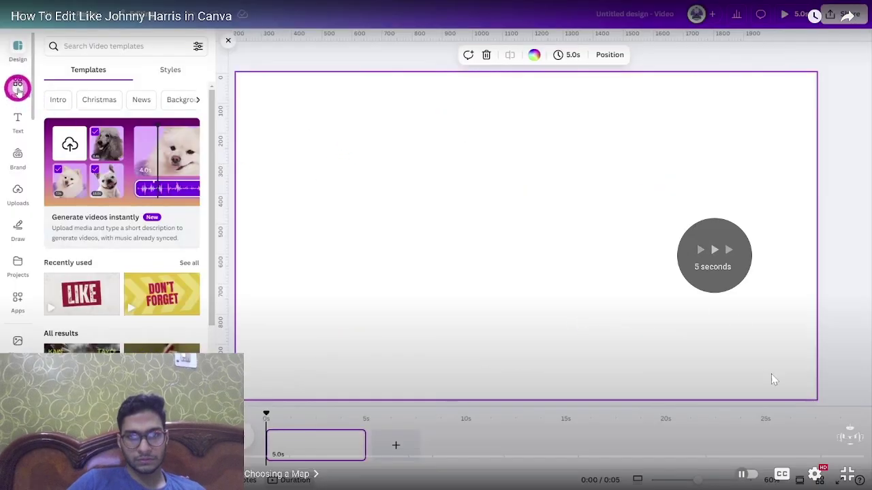
Leave the full-screen video on YouTube and return to the Lilly's Tech Tips channel's video list
{"action": "left_click", "coordinate": [847, 475]}
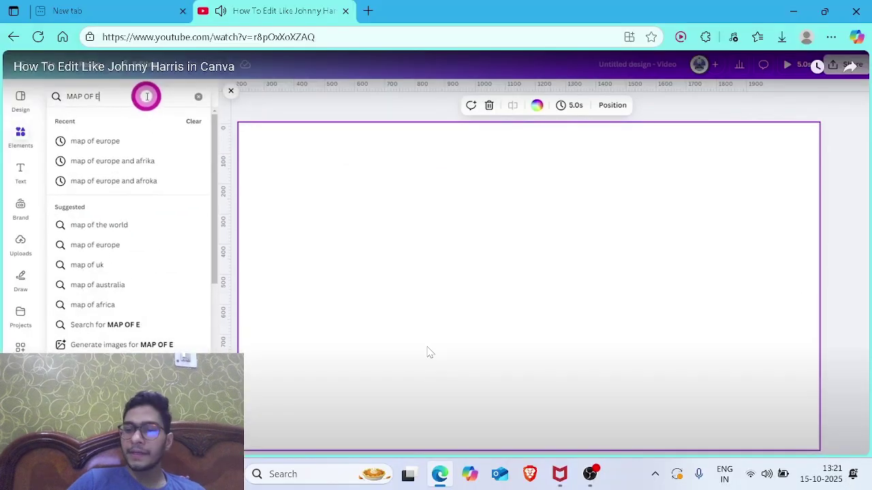
{"action": "left_click", "coordinate": [13, 38]}
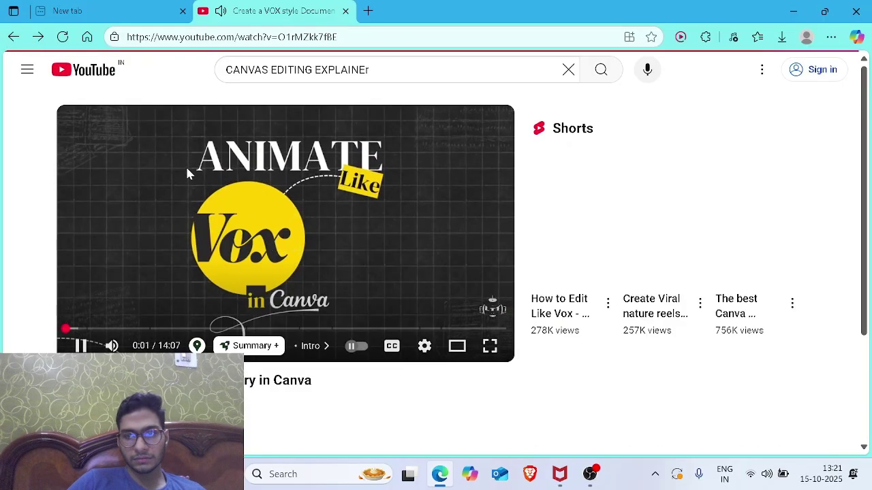
{"action": "scroll", "coordinate": [538, 170], "scroll_direction": "down", "scroll_amount": 5}
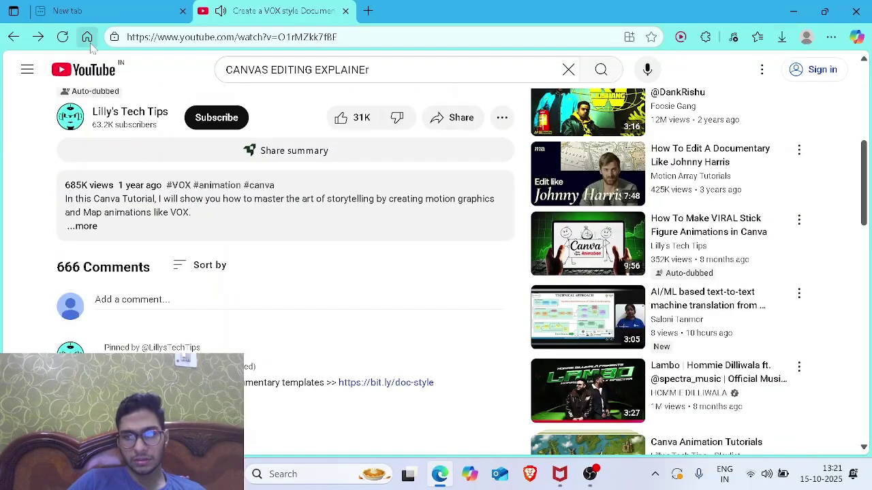
{"action": "left_click", "coordinate": [9, 37]}
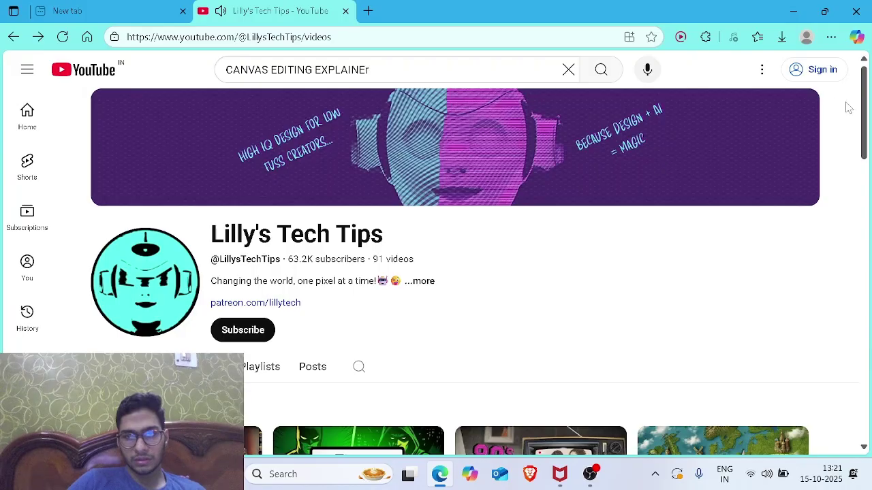
Browse the channel's videos and play "Turn Canva Into a Vox-Level Editing Machine" in full screen
{"action": "scroll", "coordinate": [866, 137], "scroll_direction": "down", "scroll_amount": 3}
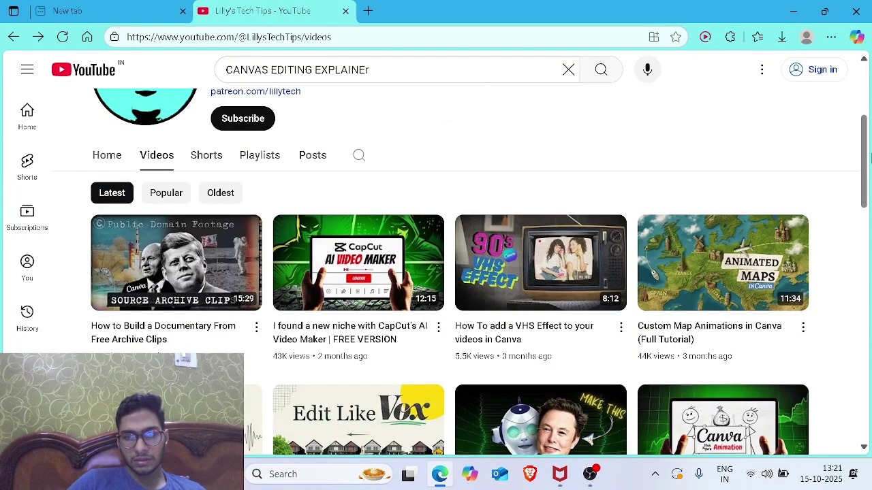
{"action": "left_click_drag", "start_coordinate": [870, 157], "coordinate": [869, 165]}
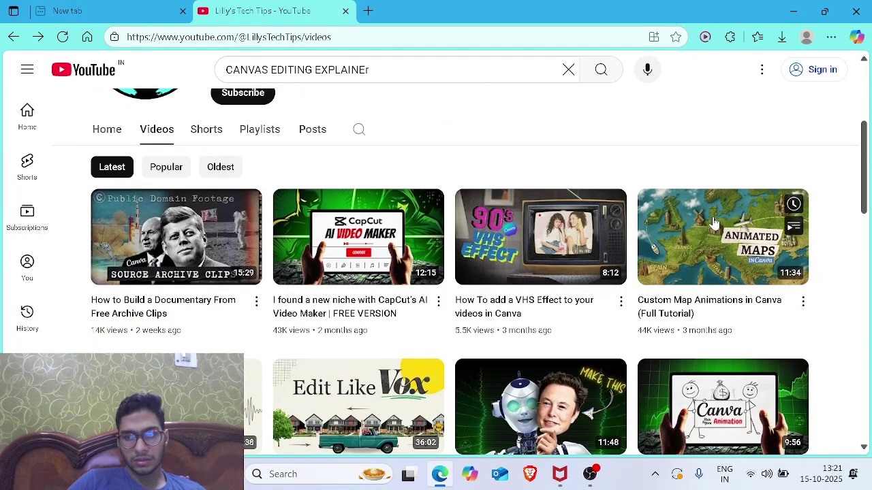
{"action": "mouse_move", "coordinate": [715, 224]}
{"action": "left_click_drag", "start_coordinate": [869, 182], "coordinate": [869, 213]}
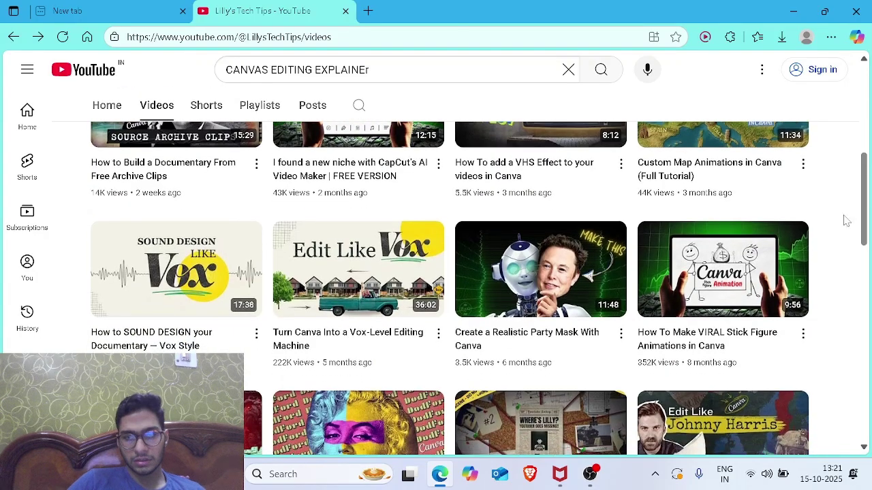
{"action": "left_click", "coordinate": [376, 292]}
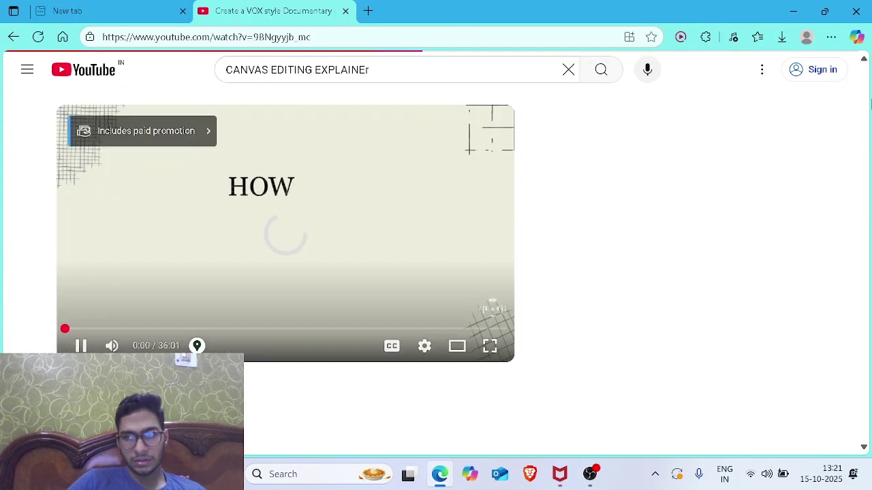
{"action": "mouse_move", "coordinate": [870, 111]}
{"action": "left_mouse_down"}
{"action": "mouse_move", "coordinate": [870, 132]}
{"action": "mouse_move", "coordinate": [867, 107]}
{"action": "left_mouse_up"}
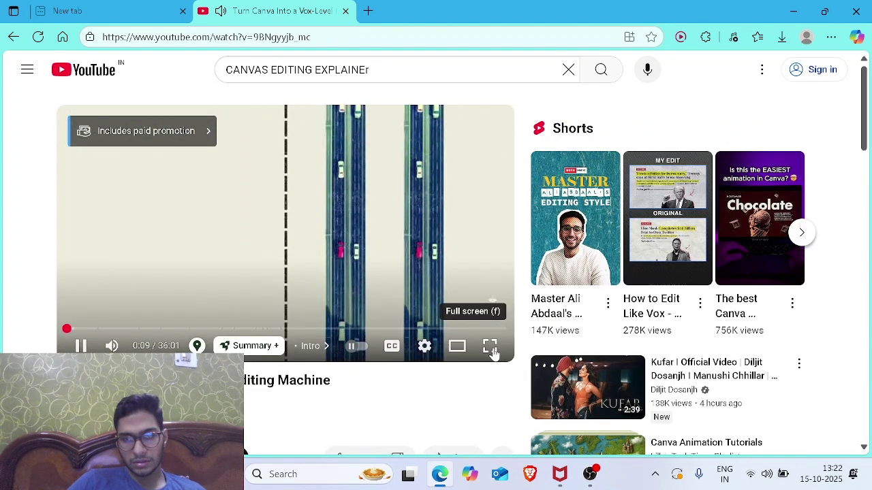
{"action": "left_click", "coordinate": [485, 349]}
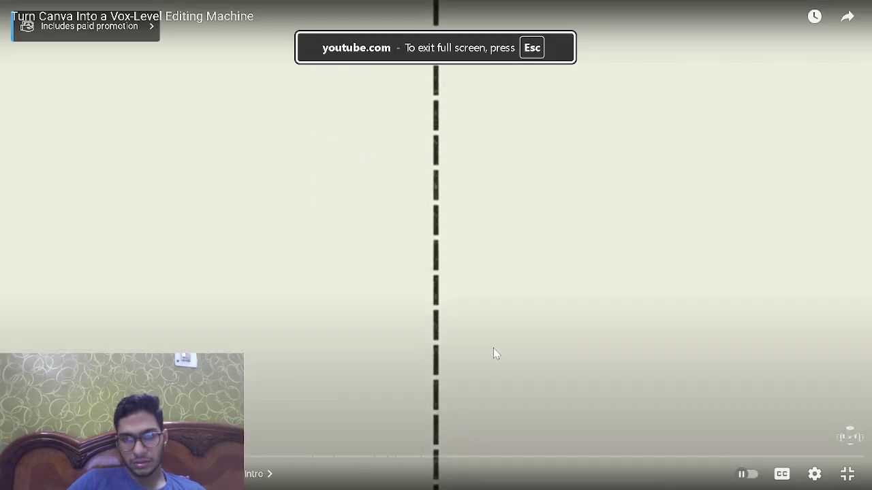
Pause the tutorial video, leave full screen, and switch to OBS Studio to pause the recording
{"action": "left_click", "coordinate": [525, 307]}
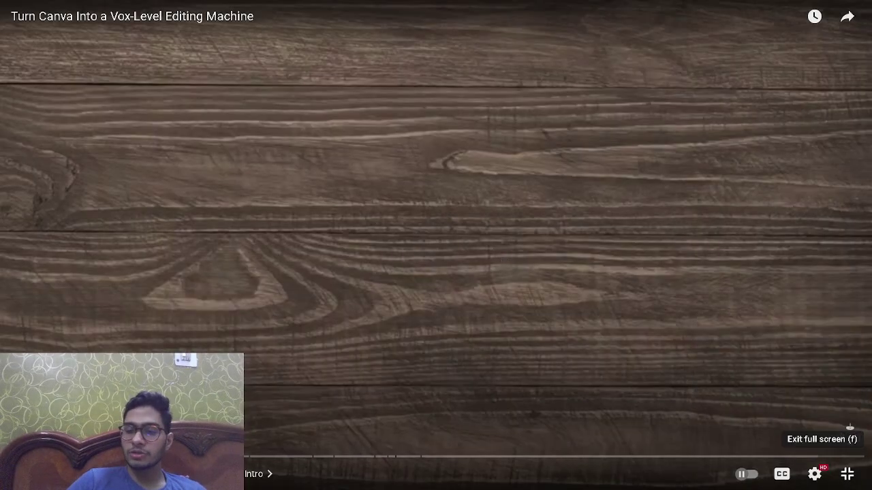
{"action": "left_click", "coordinate": [847, 474]}
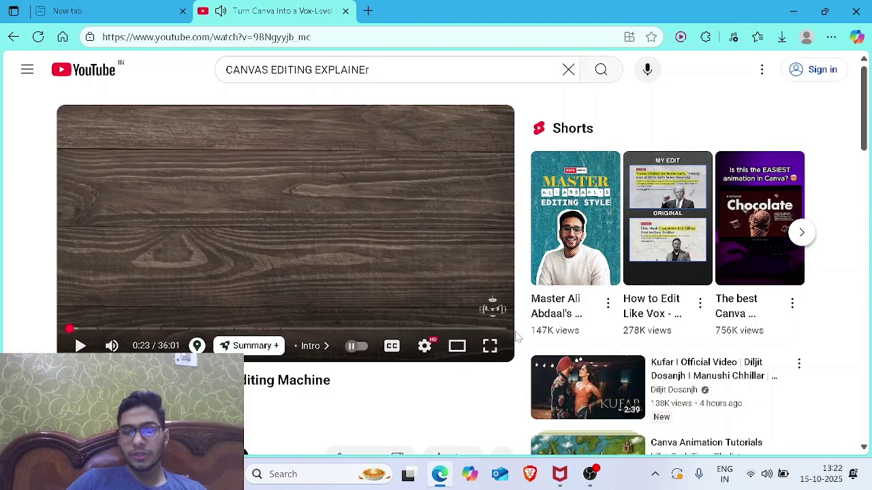
{"action": "key", "text": "alt+Tab"}
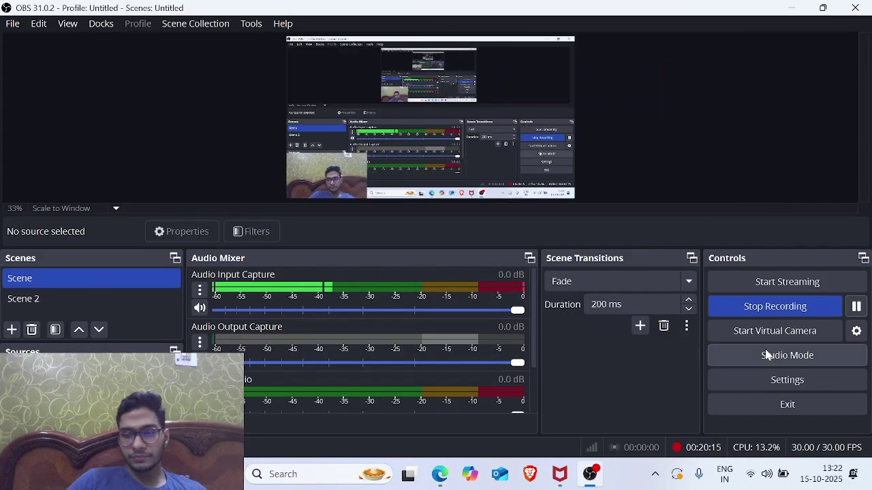
{"action": "left_click", "coordinate": [856, 312]}
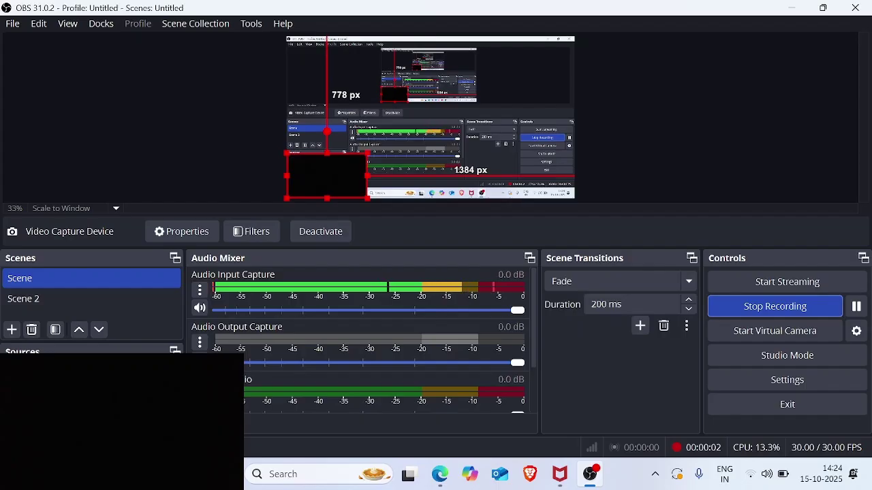
Minimize OBS Studio to return to the browser and open YouTube from the new tab page
{"action": "left_click", "coordinate": [788, 9]}
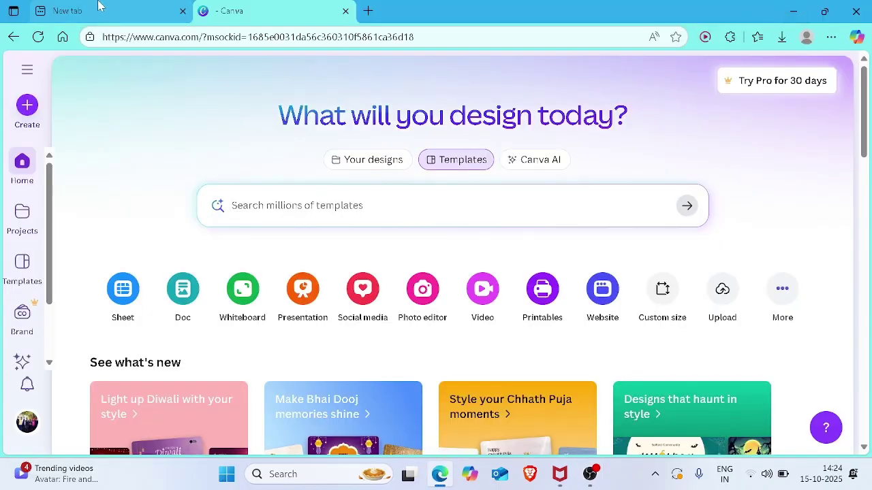
{"action": "left_click", "coordinate": [67, 11]}
{"action": "left_click", "coordinate": [336, 129]}
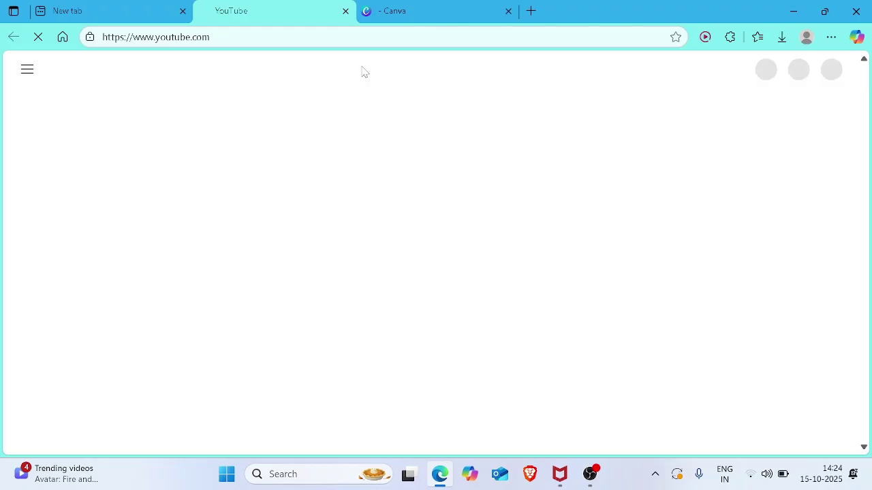
Open the Lilly's Tech Tips YouTube page from the browsing history
{"action": "left_click", "coordinate": [782, 37]}
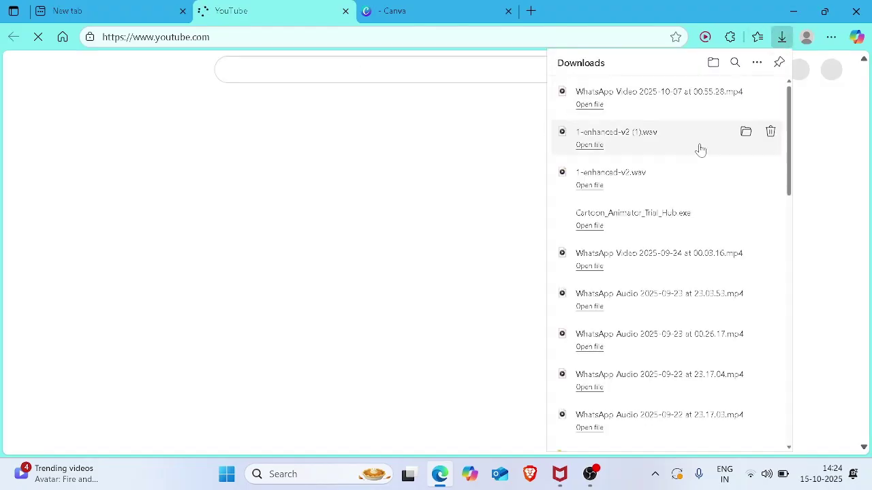
{"action": "left_click", "coordinate": [831, 37]}
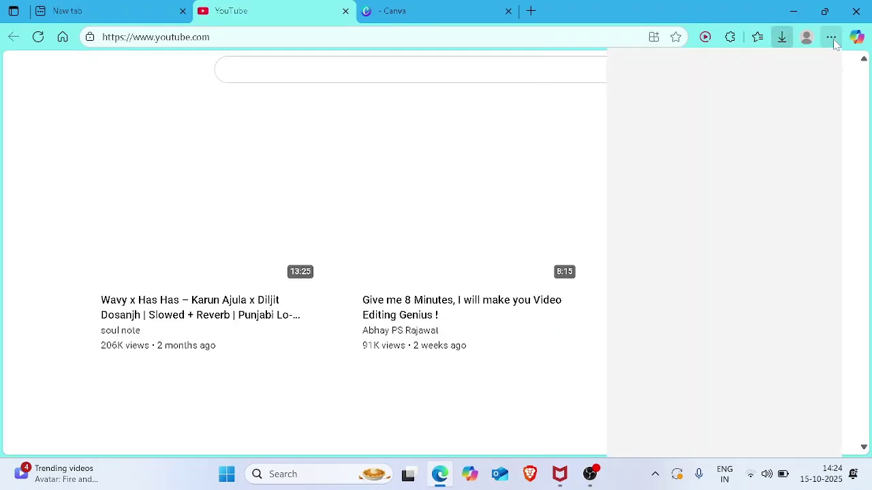
{"action": "left_click", "coordinate": [689, 185]}
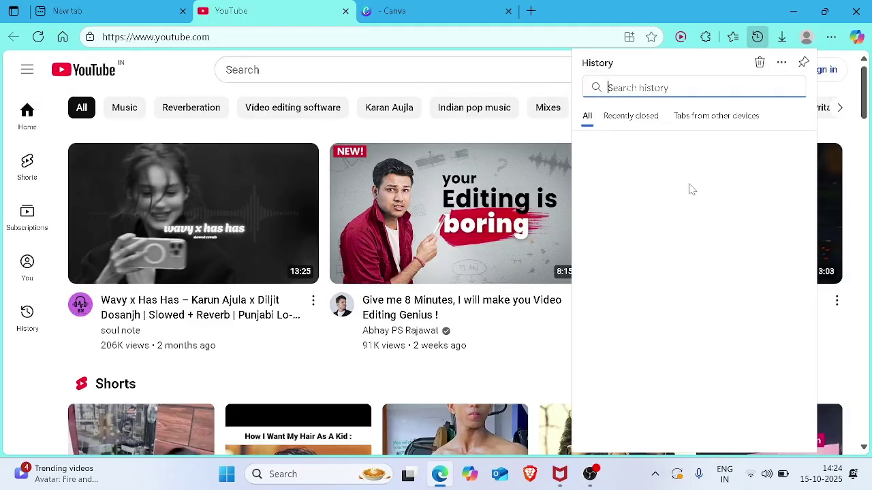
{"action": "left_click", "coordinate": [691, 190]}
{"action": "left_click", "coordinate": [831, 39]}
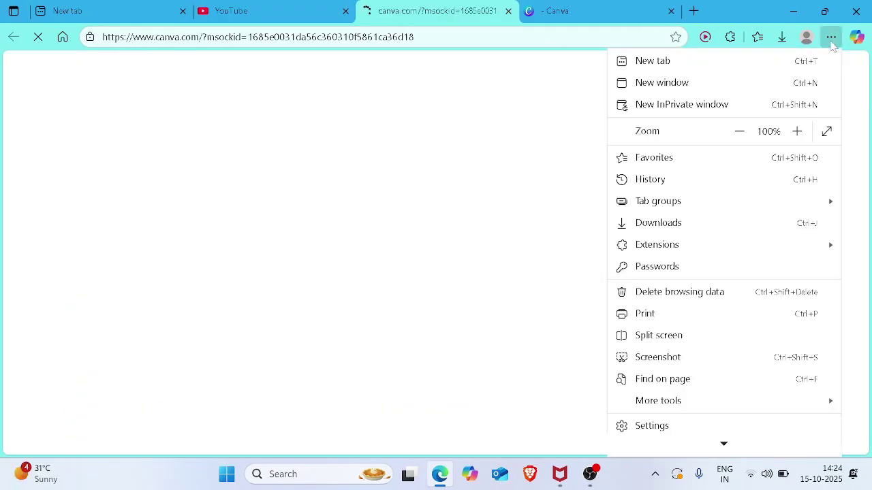
{"action": "left_click", "coordinate": [670, 184]}
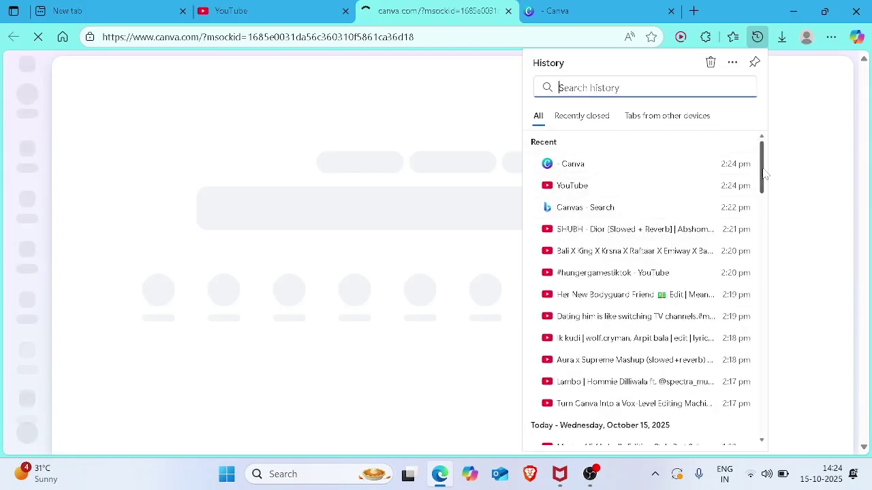
{"action": "left_click_drag", "start_coordinate": [763, 171], "coordinate": [763, 195]}
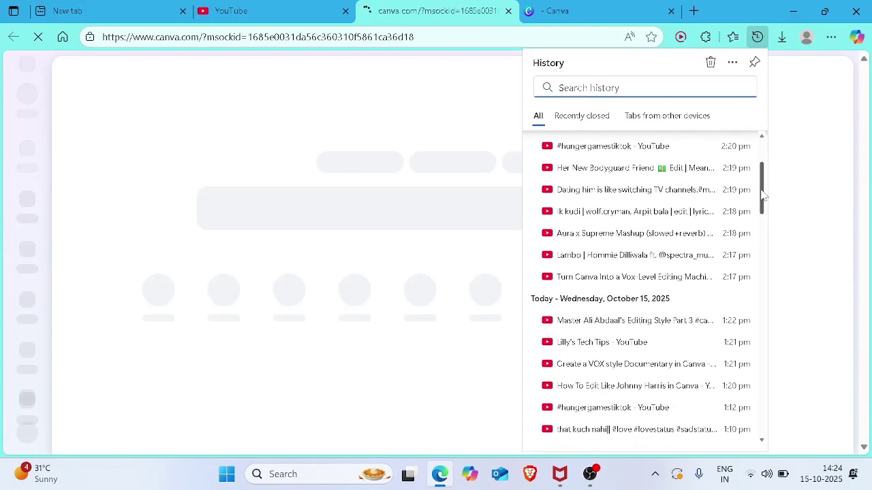
{"action": "left_click", "coordinate": [640, 343]}
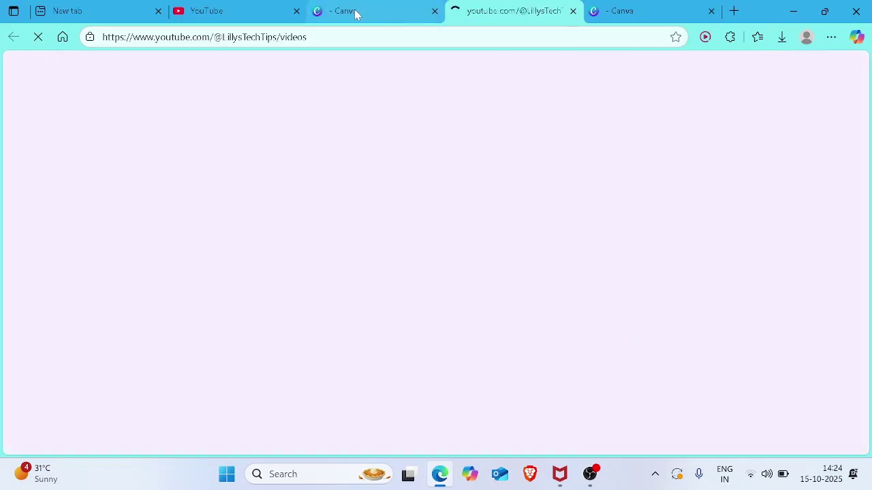
Close the YouTube home page and duplicate Canva tabs, and return to the Lilly's Tech Tips tab
{"action": "left_click", "coordinate": [297, 11]}
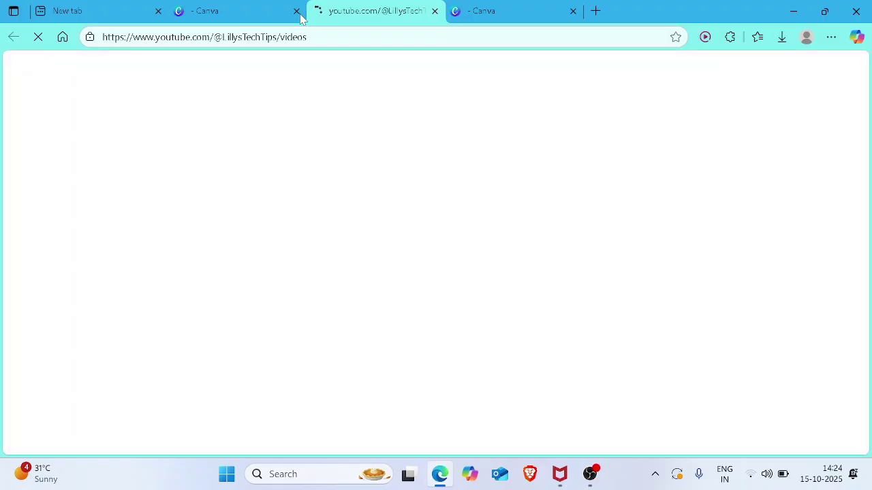
{"action": "left_click", "coordinate": [299, 11]}
{"action": "left_click", "coordinate": [384, 6]}
{"action": "left_click", "coordinate": [252, 8]}
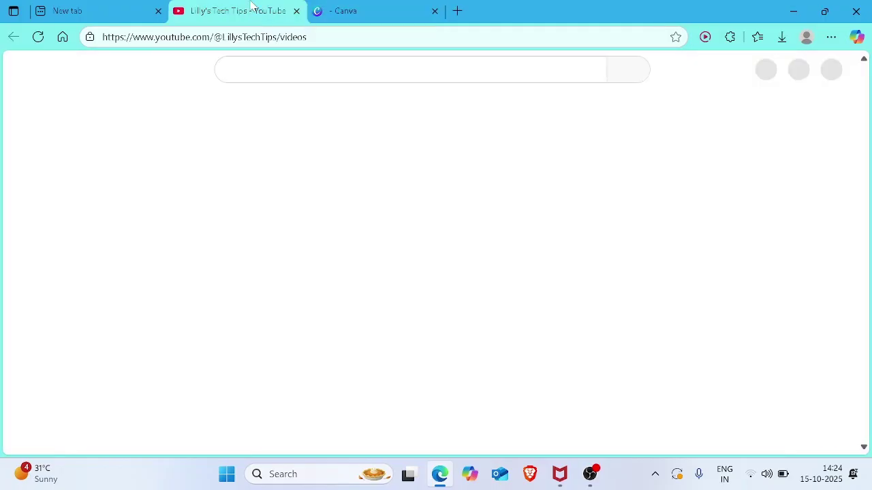
{"action": "scroll", "coordinate": [865, 174], "scroll_direction": "down", "scroll_amount": 5}
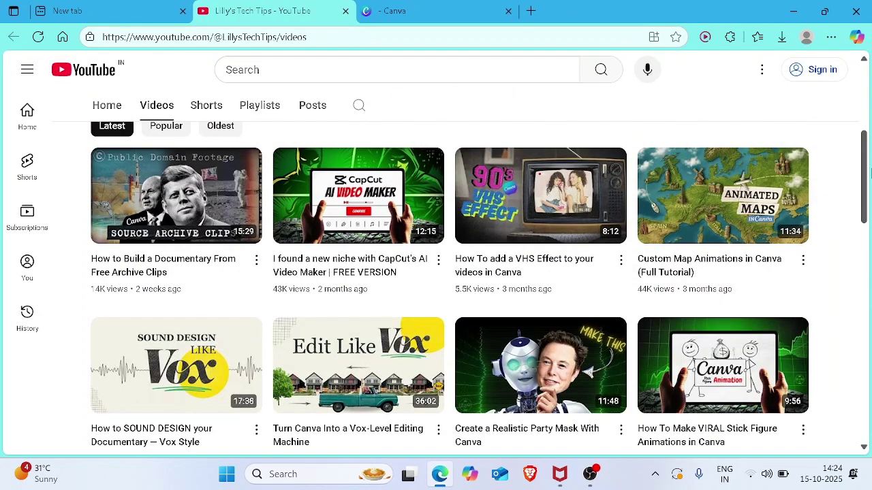
{"action": "left_click_drag", "start_coordinate": [869, 174], "coordinate": [870, 185]}
{"action": "left_click", "coordinate": [127, 314]}
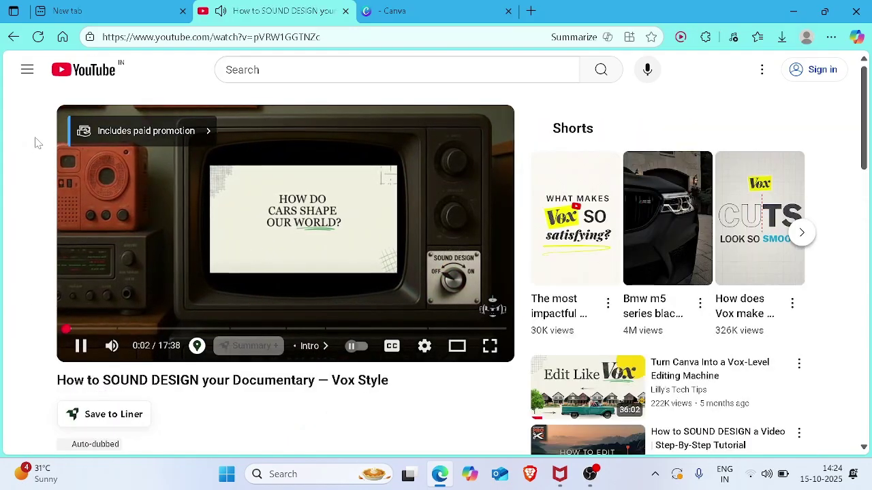
{"action": "left_click", "coordinate": [13, 38]}
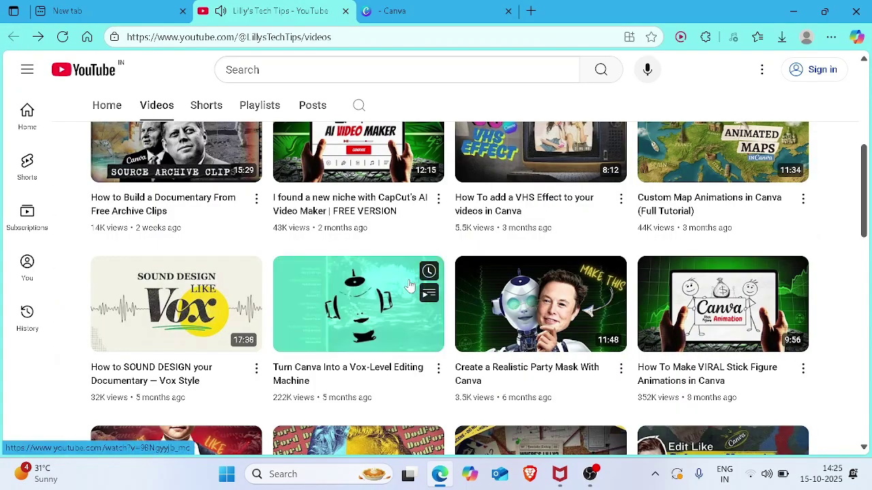
Find "Create a VOX style Documentary in Canva" among the channel's videos and play it
{"action": "scroll", "coordinate": [869, 239], "scroll_direction": "down", "scroll_amount": 2}
{"action": "scroll", "coordinate": [870, 239], "scroll_direction": "down", "scroll_amount": 5}
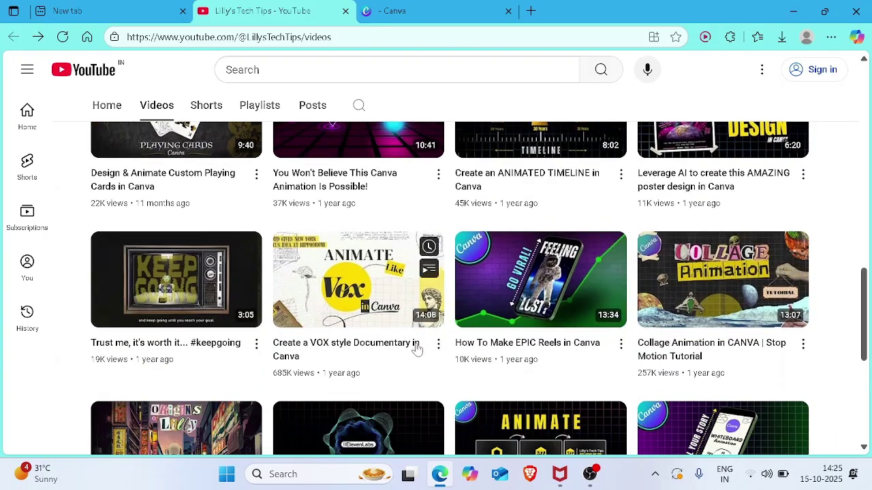
{"action": "left_click", "coordinate": [409, 252]}
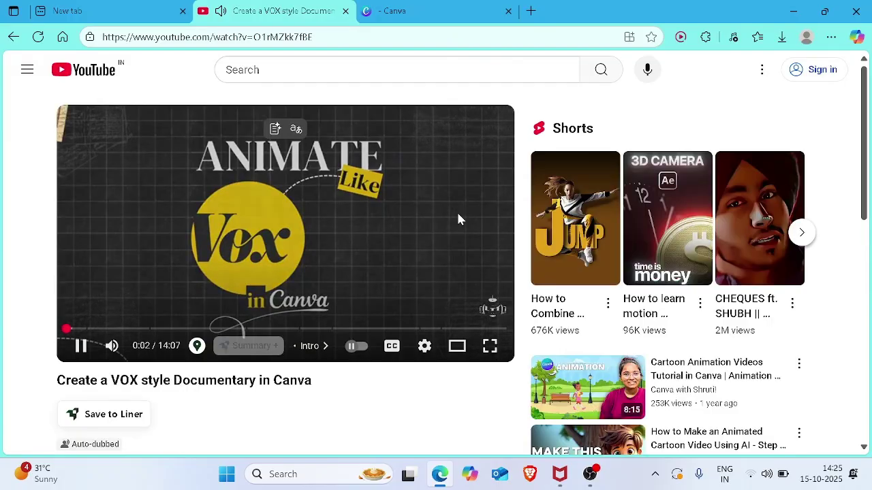
Skip ahead in the tutorial to about 0:51, where the blank Canva design is shown, and pause it
{"action": "key", "text": "Right"}
{"action": "key", "text": "Right"}
{"action": "key", "text": "Right"}
{"action": "key", "text": "Right"}
{"action": "key", "text": "Right"}
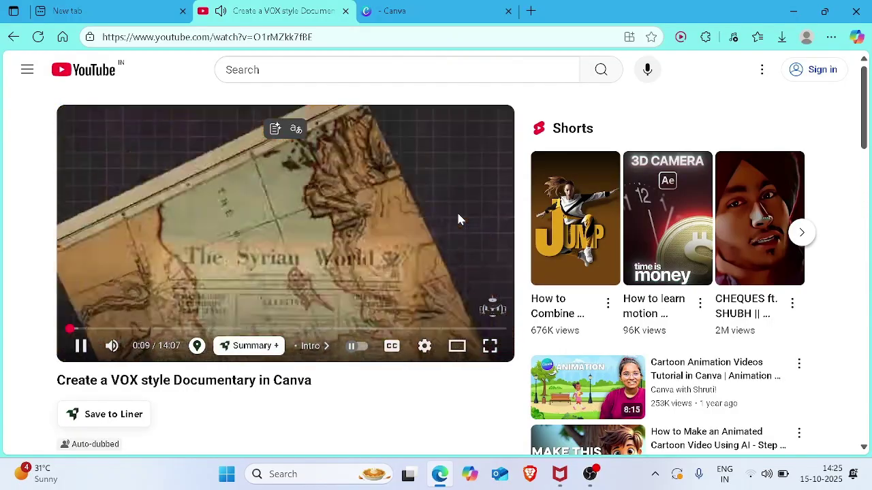
{"action": "key", "text": "Right"}
{"action": "key", "text": "Right"}
{"action": "key", "text": "Right"}
{"action": "key", "text": "Right"}
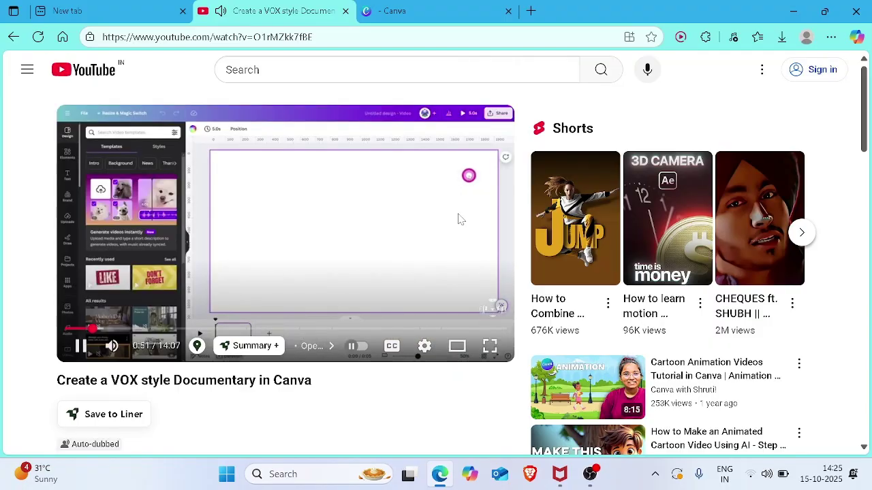
{"action": "left_click", "coordinate": [458, 219]}
Switch to Canva and create a blank YouTube Video (Landscape) design from the video formats
{"action": "left_click", "coordinate": [418, 8]}
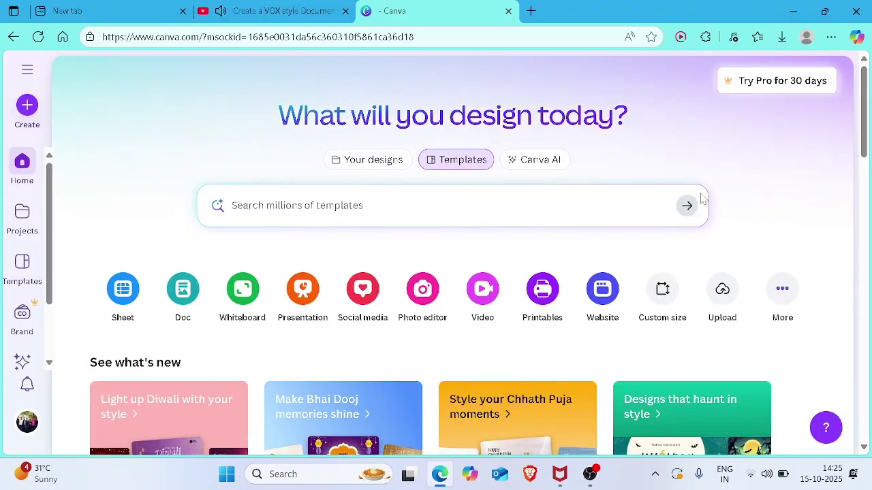
{"action": "left_click", "coordinate": [781, 291]}
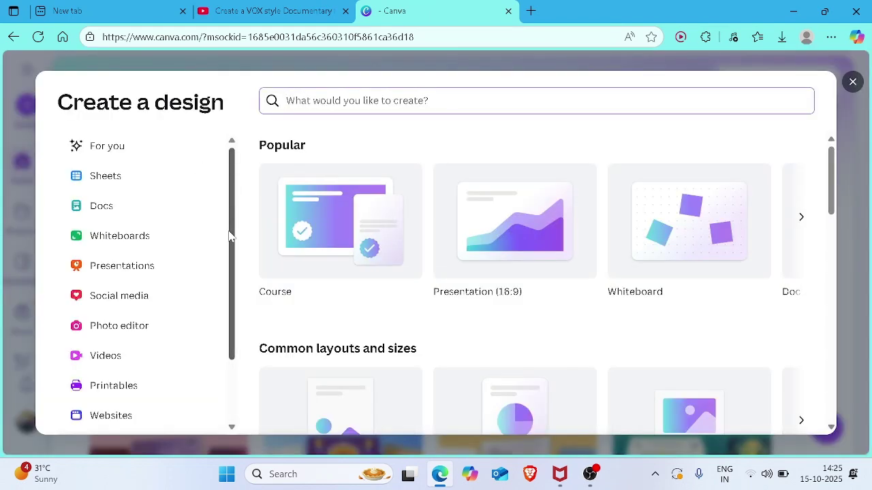
{"action": "left_click", "coordinate": [148, 355]}
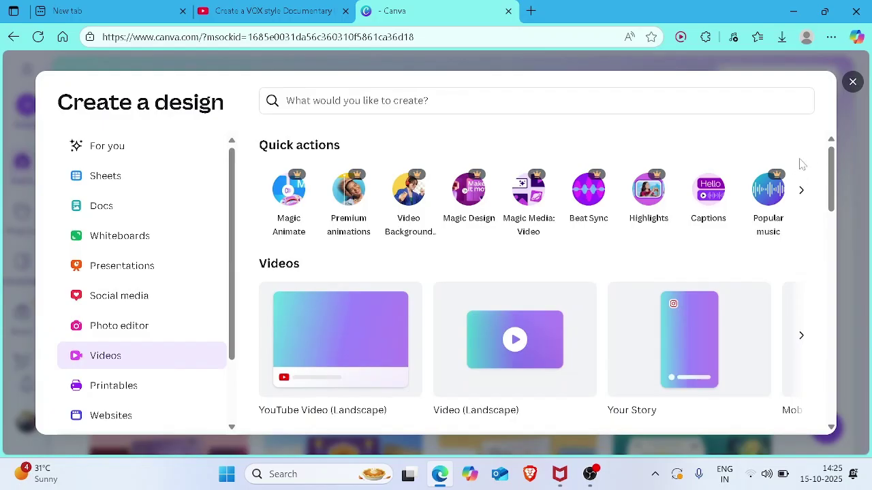
{"action": "left_click_drag", "start_coordinate": [835, 178], "coordinate": [835, 205]}
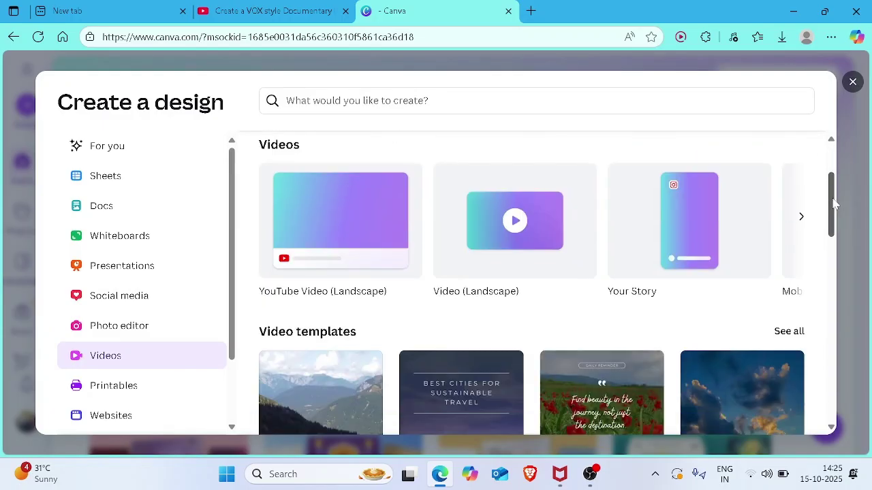
{"action": "left_click", "coordinate": [334, 242]}
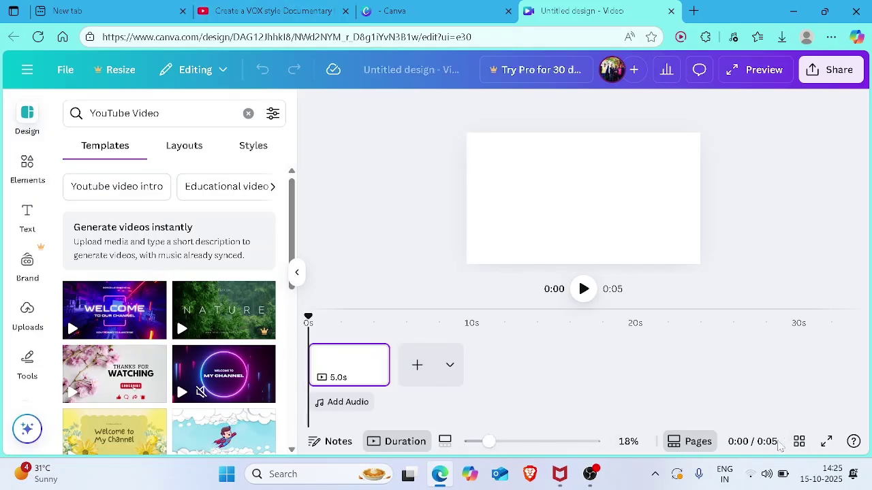
Set the canvas zoom to 25% and shrink the timeline area to give the canvas more room
{"action": "left_click", "coordinate": [628, 442]}
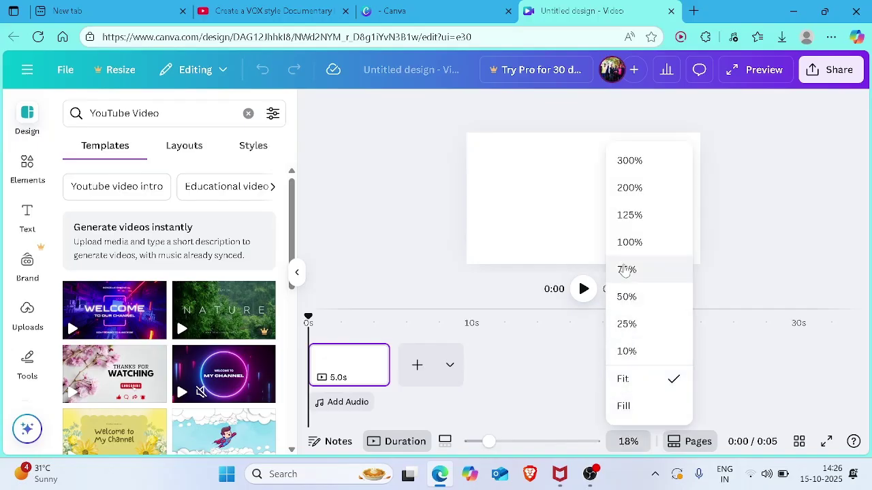
{"action": "left_click", "coordinate": [627, 297]}
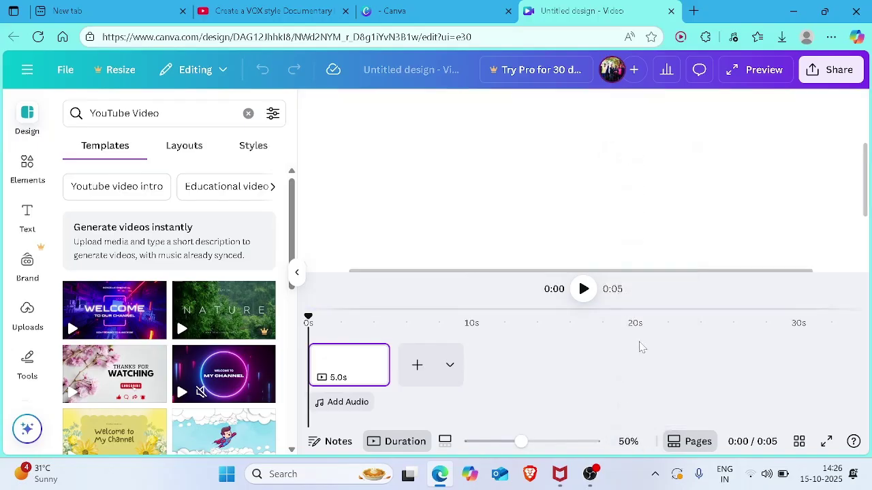
{"action": "left_click", "coordinate": [628, 442]}
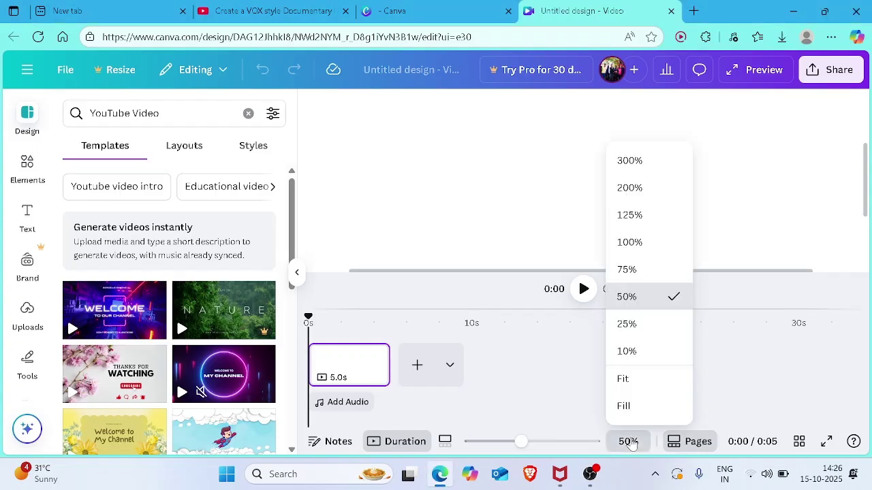
{"action": "left_click", "coordinate": [627, 324]}
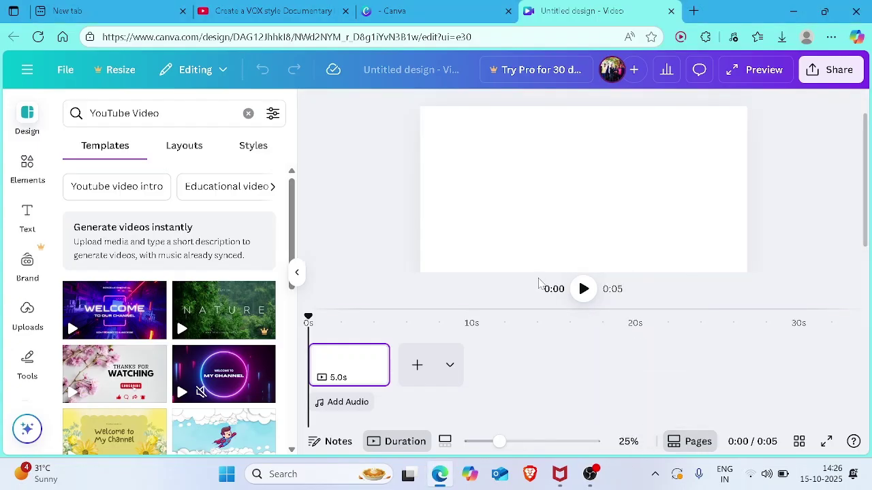
{"action": "left_click_drag", "start_coordinate": [540, 308], "coordinate": [541, 344]}
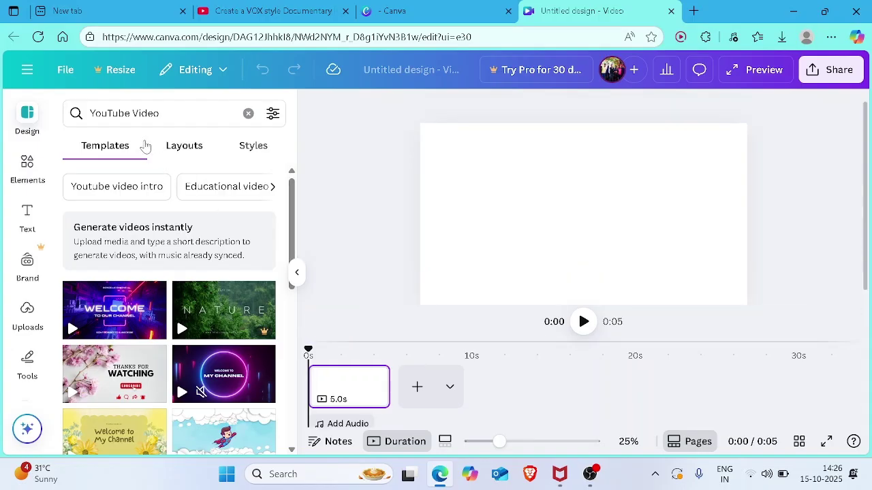
Search the elements library for "orthogonal grid"
{"action": "left_click", "coordinate": [27, 165]}
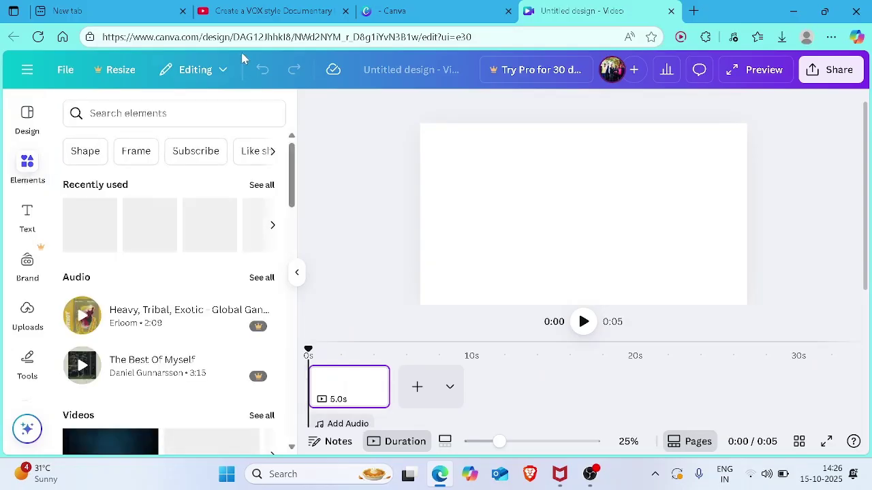
{"action": "left_click", "coordinate": [171, 114]}
{"action": "type", "text": "orthog"}
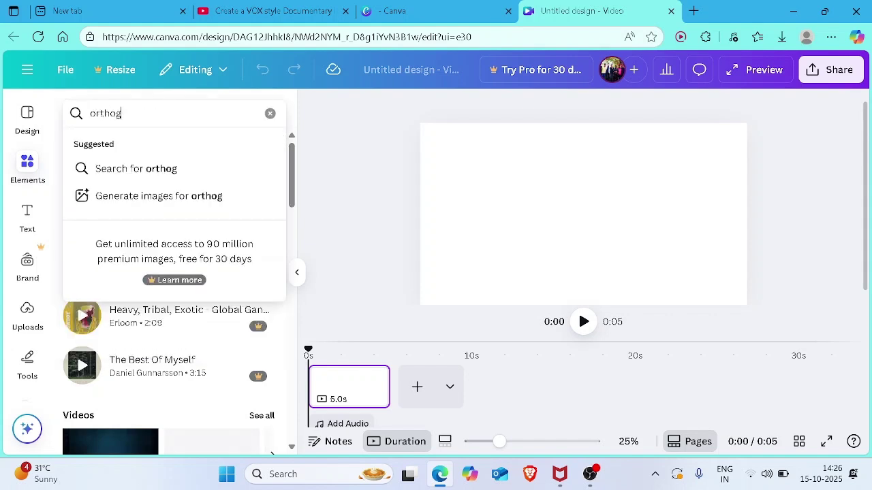
{"action": "type", "text": "nal"}
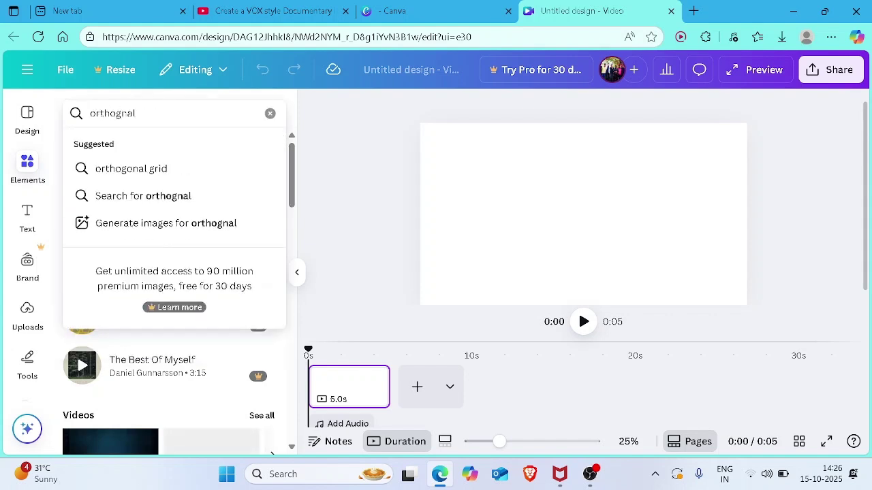
{"action": "type", "text": "onal"}
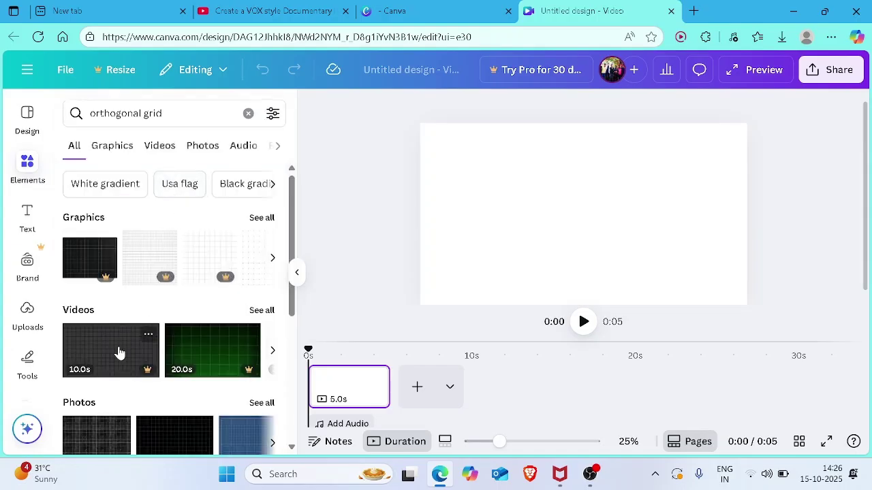
Try the black grid photo with white lines from the photo results as the page background and undo it
{"action": "left_click", "coordinate": [273, 259]}
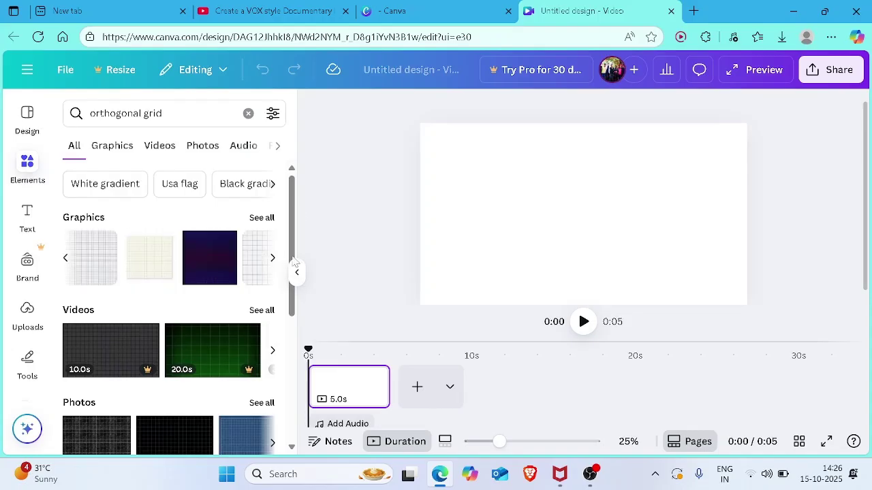
{"action": "left_click_drag", "start_coordinate": [296, 240], "coordinate": [282, 325]}
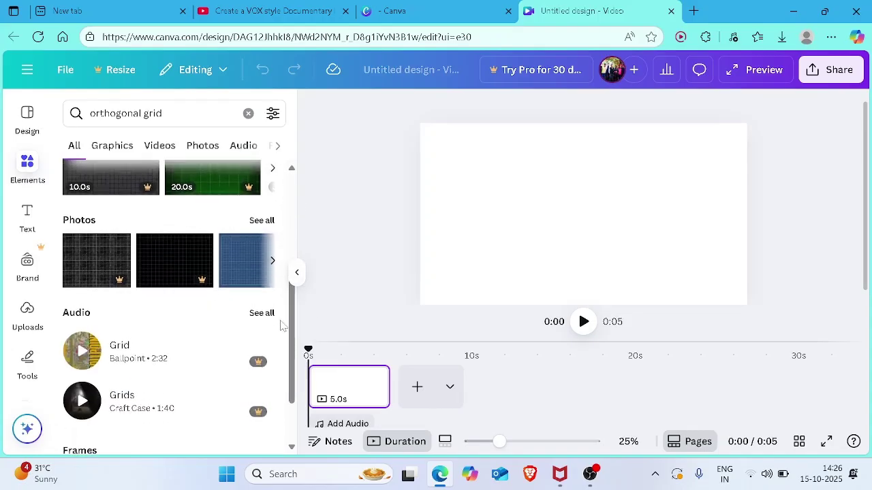
{"action": "left_click", "coordinate": [271, 261]}
{"action": "left_click", "coordinate": [271, 261]}
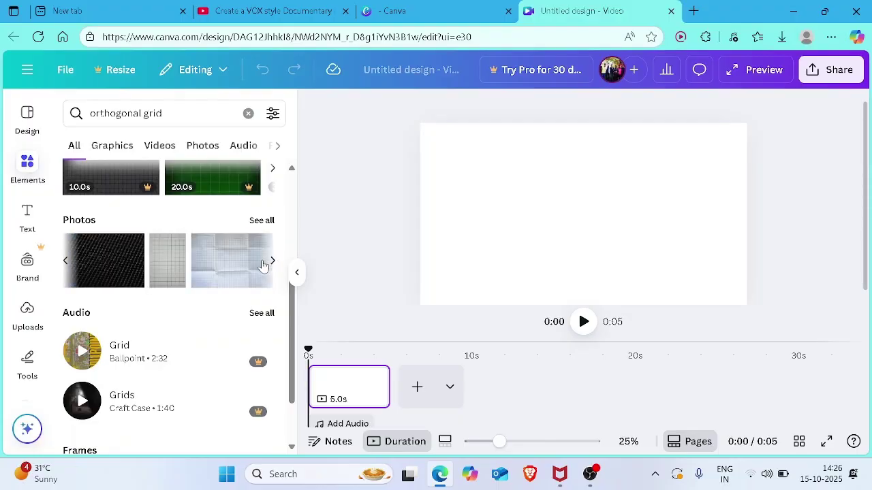
{"action": "left_click", "coordinate": [273, 261]}
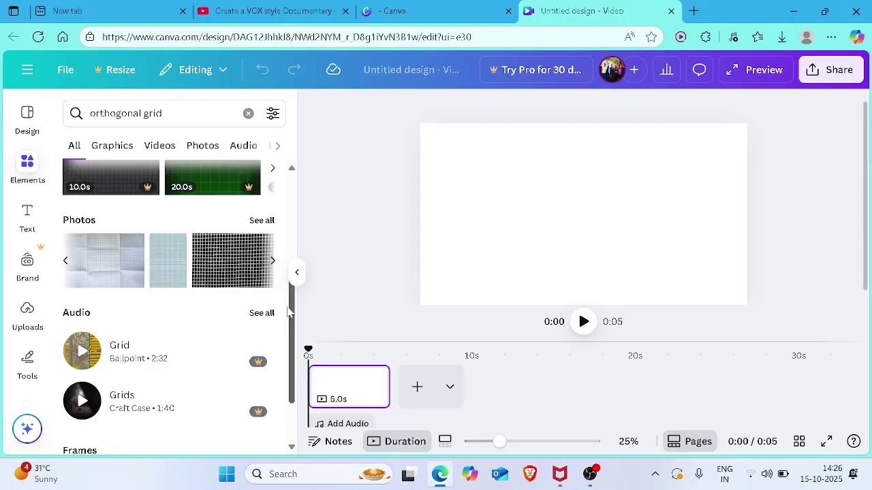
{"action": "left_click_drag", "start_coordinate": [218, 272], "coordinate": [439, 157]}
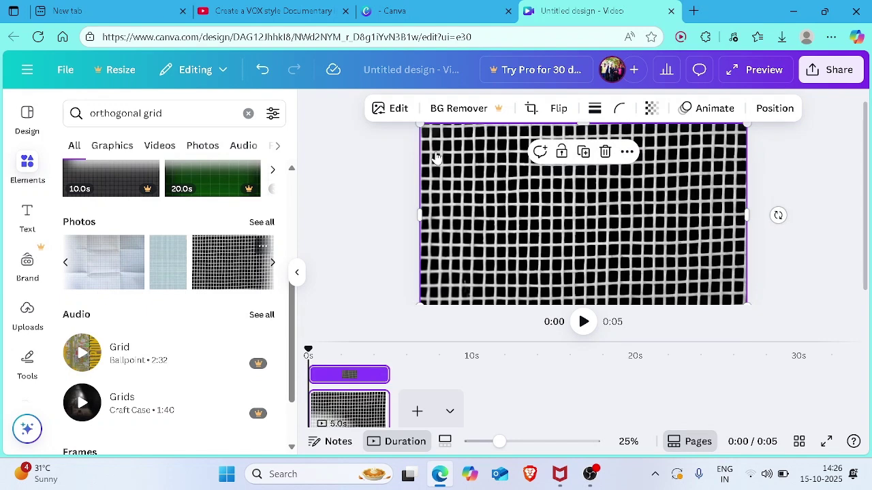
{"action": "key", "text": "ctrl+z"}
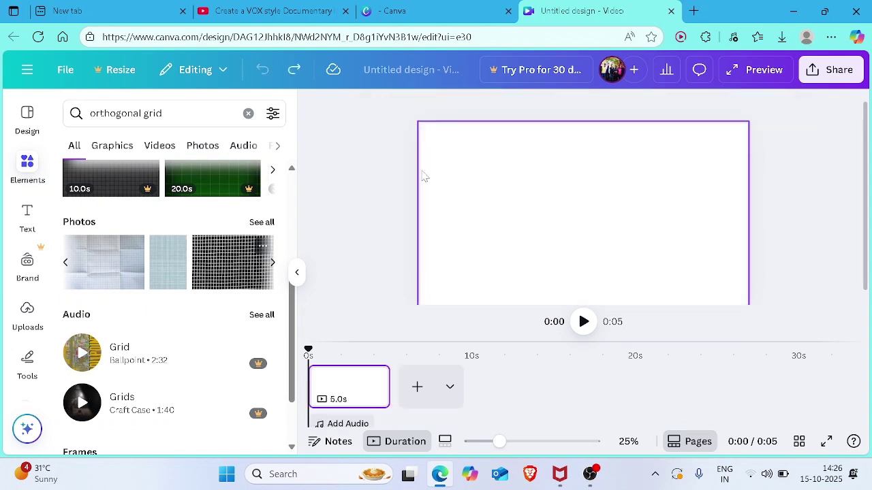
Add the green grid photo from further along the photo results and shrink it to about a third of the page width at the page's upper-left corner
{"action": "left_click", "coordinate": [273, 263]}
{"action": "left_click", "coordinate": [273, 263]}
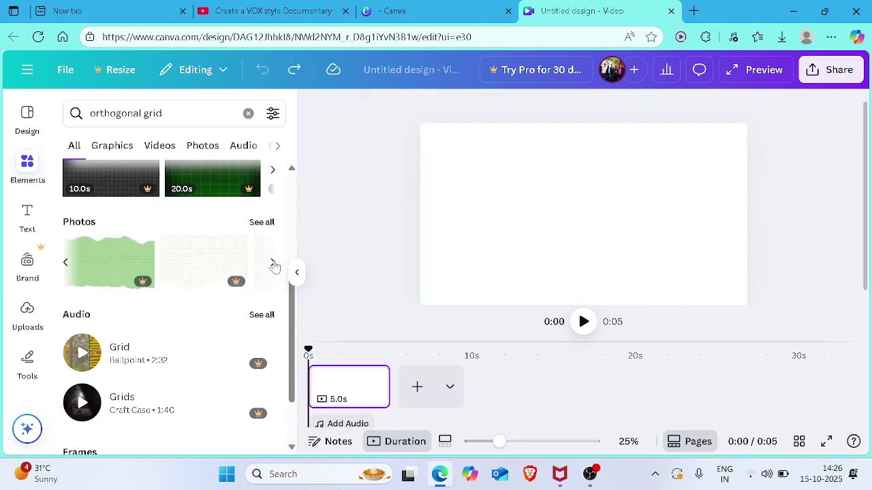
{"action": "left_click", "coordinate": [273, 263]}
{"action": "left_click", "coordinate": [273, 264]}
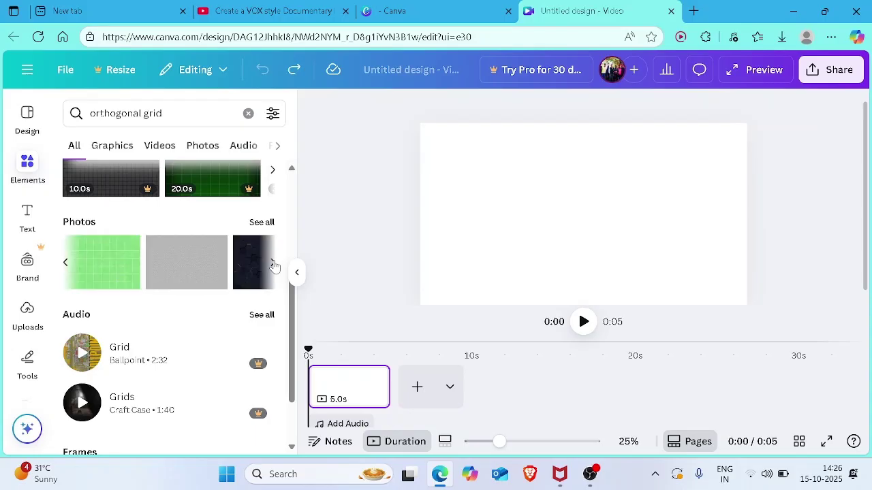
{"action": "left_click_drag", "start_coordinate": [133, 273], "coordinate": [458, 162]}
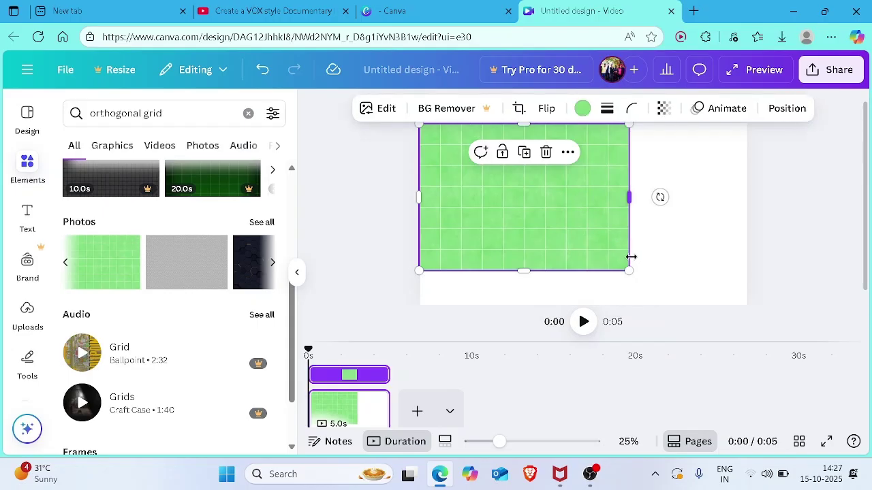
{"action": "left_click_drag", "start_coordinate": [631, 264], "coordinate": [534, 204]}
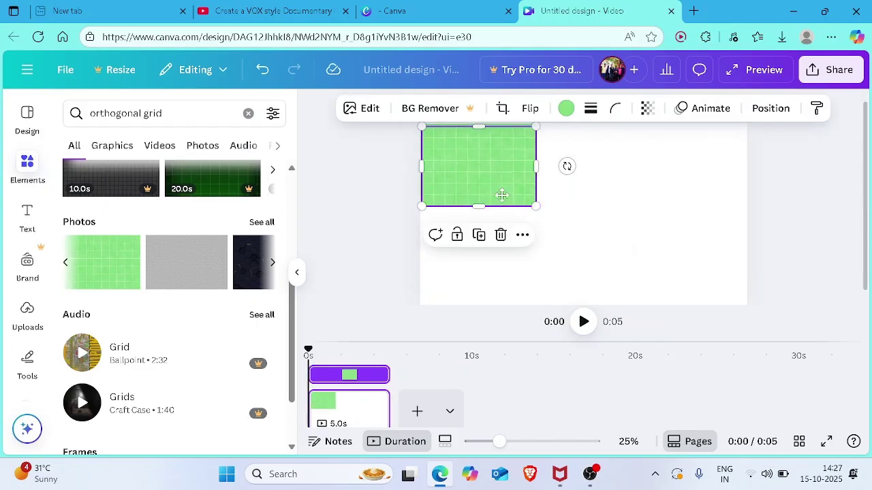
Duplicate the small green grid photo, place the copy below it along the page's left edge, and select the upper one
{"action": "key", "text": "ctrl+d"}
{"action": "left_click_drag", "start_coordinate": [502, 243], "coordinate": [502, 267]}
{"action": "left_click", "coordinate": [530, 198]}
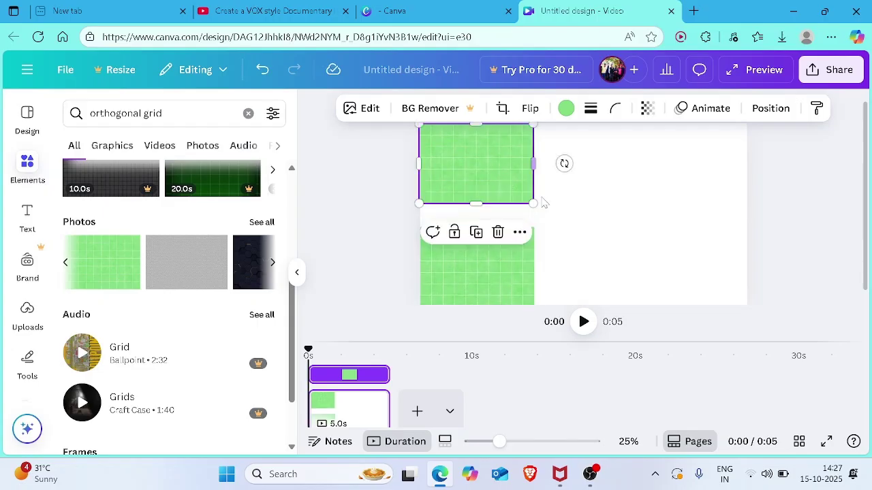
Position the lower green grid tile directly beneath the first tile with no gap, aligned to its edges
{"action": "left_click_drag", "start_coordinate": [534, 272], "coordinate": [521, 241]}
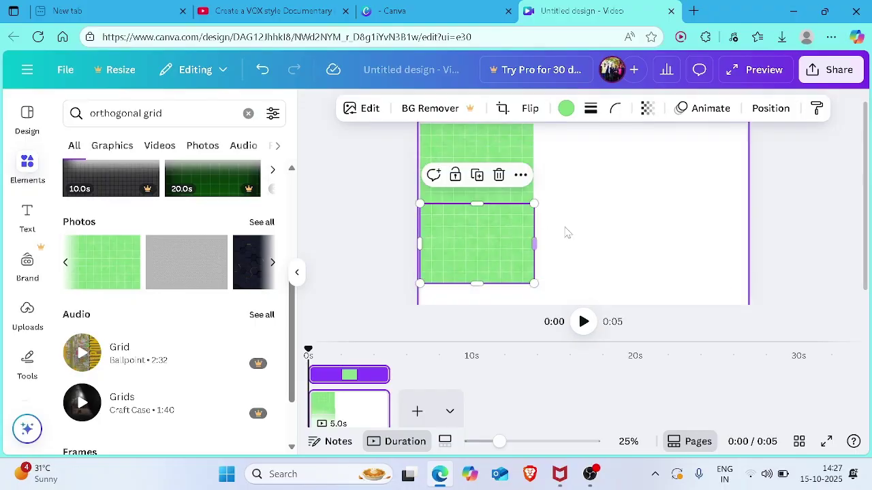
{"action": "left_click", "coordinate": [608, 225]}
{"action": "left_click", "coordinate": [522, 242]}
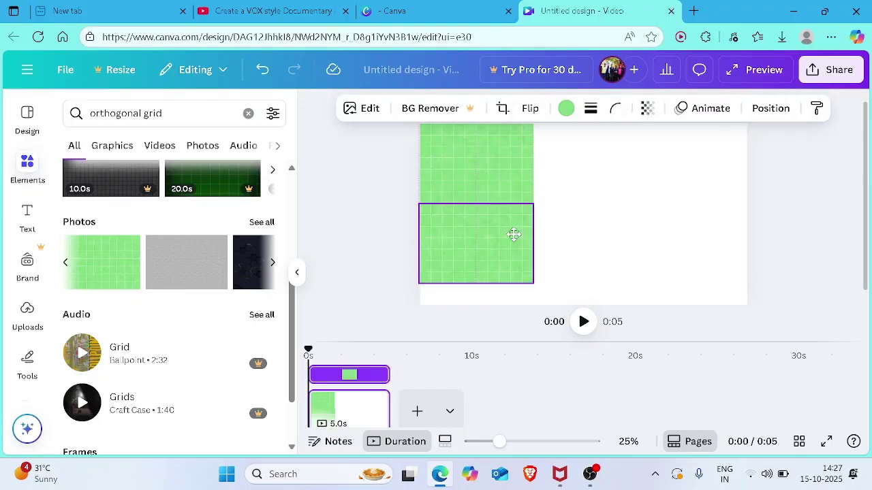
{"action": "left_click", "coordinate": [627, 224]}
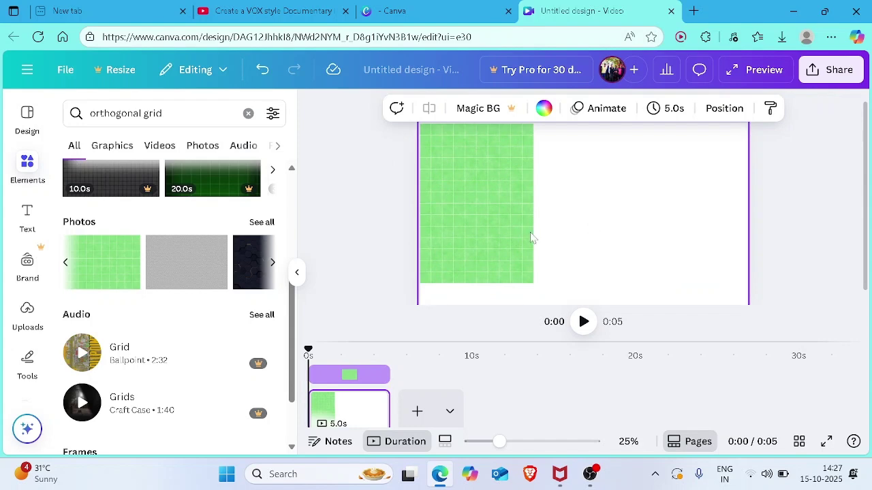
{"action": "left_click", "coordinate": [496, 236]}
{"action": "left_click_drag", "start_coordinate": [496, 236], "coordinate": [495, 232]}
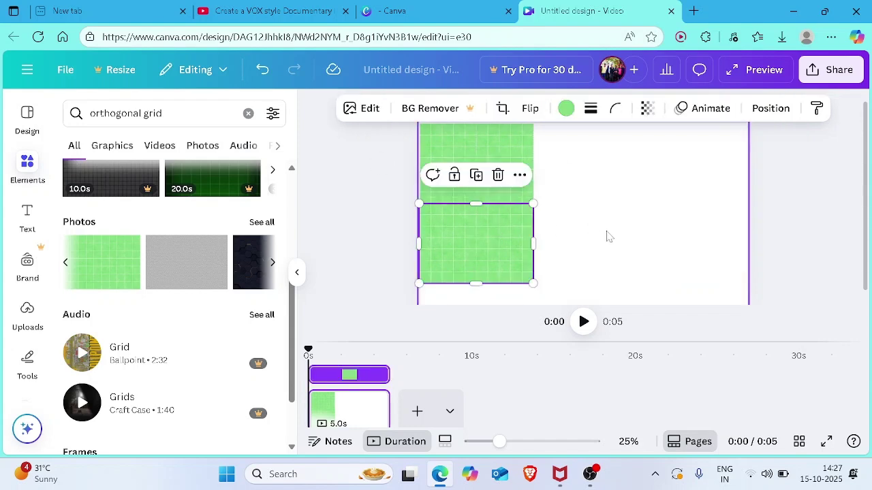
{"action": "left_click", "coordinate": [608, 236]}
Duplicate the second grid tile and place the copy flush beneath it to complete the column down the page
{"action": "left_click", "coordinate": [478, 230]}
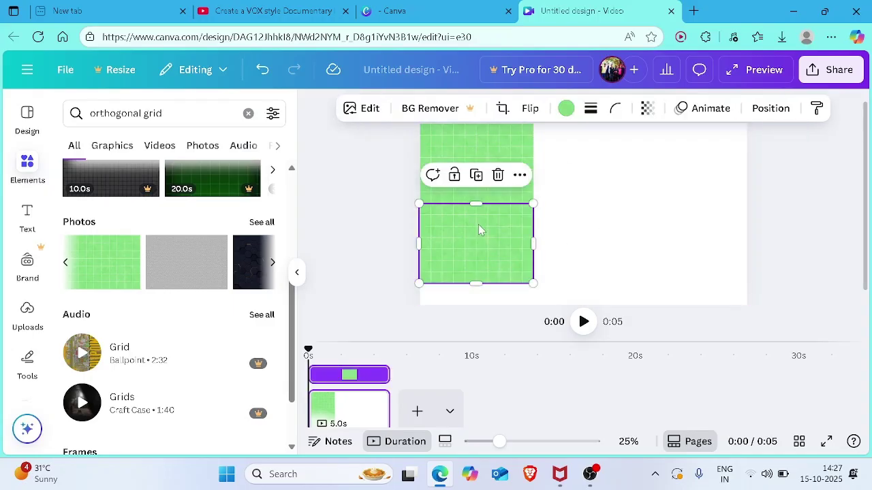
{"action": "left_click_drag", "start_coordinate": [479, 228], "coordinate": [470, 329]}
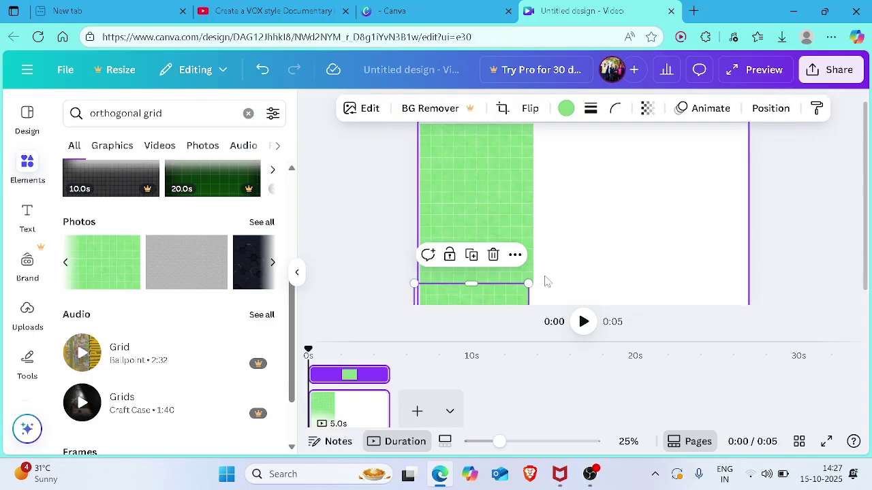
{"action": "left_click_drag", "start_coordinate": [517, 300], "coordinate": [521, 295]}
{"action": "left_click", "coordinate": [642, 240]}
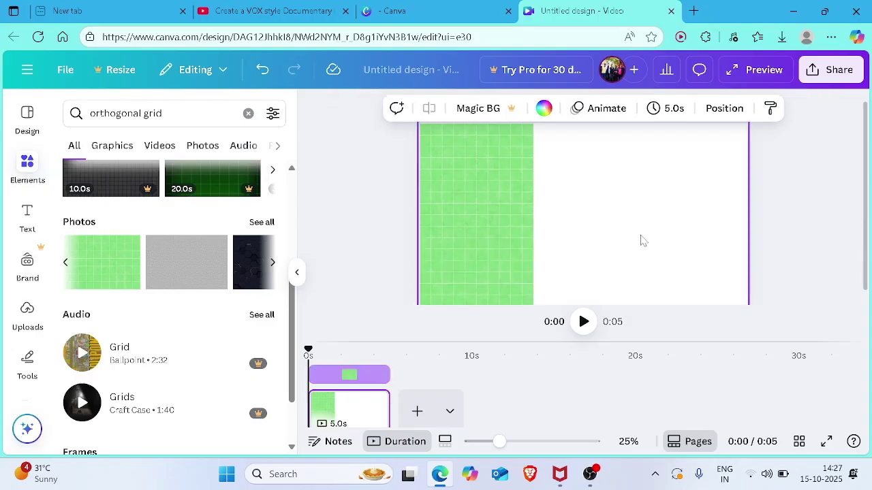
Group the three stacked green grid tiles into one column
{"action": "left_click", "coordinate": [493, 167]}
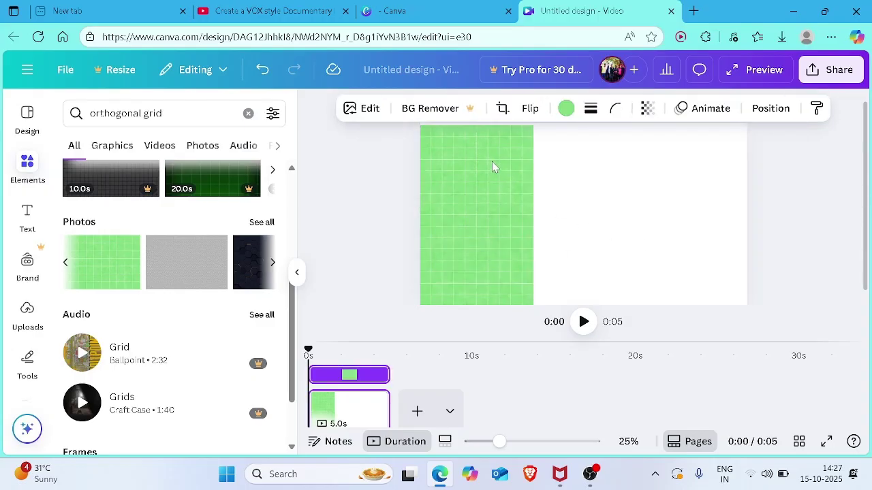
{"action": "left_click", "coordinate": [504, 246], "text": "shift"}
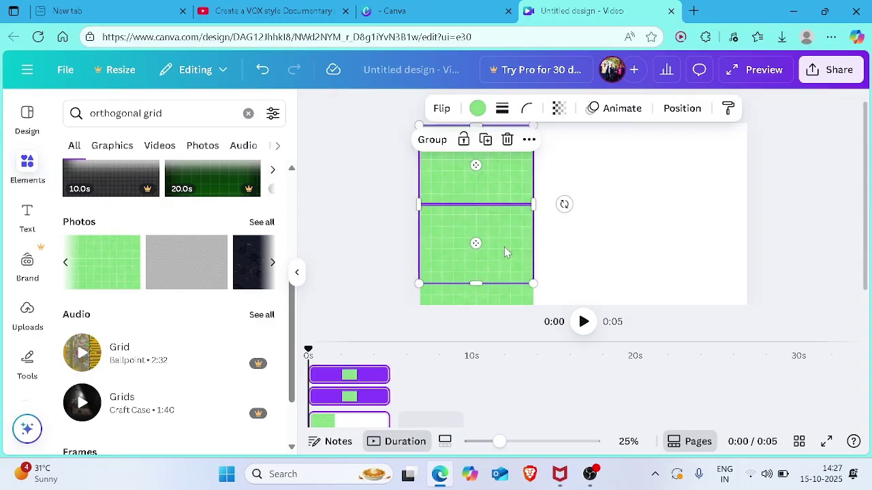
{"action": "left_click", "coordinate": [489, 300], "text": "shift"}
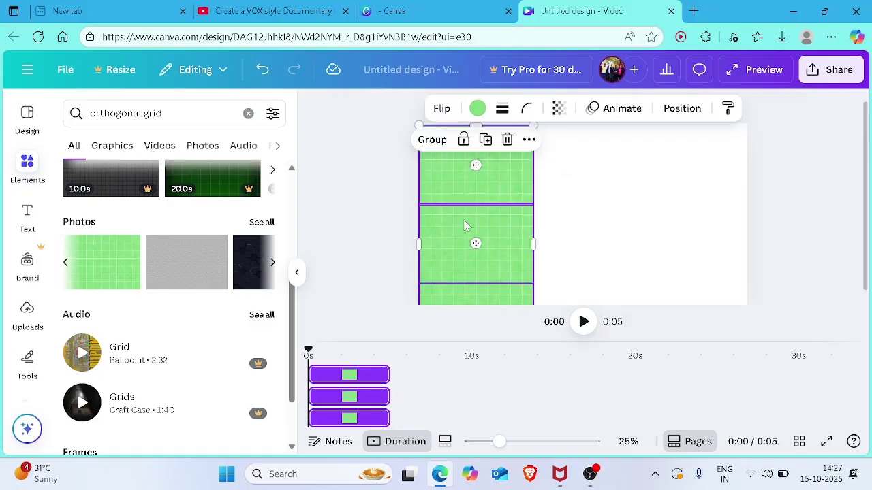
{"action": "left_click", "coordinate": [426, 141]}
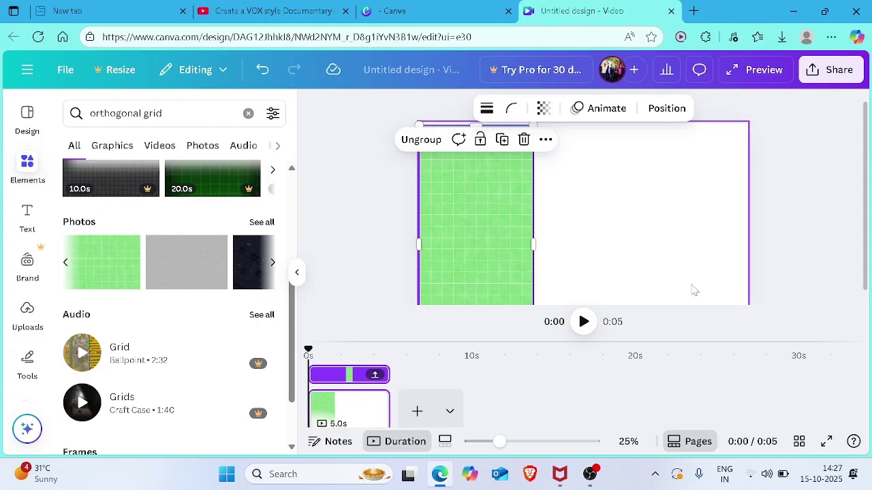
Duplicate the grouped tile column twice to the right and butt the copies together across the page's full width
{"action": "left_click_drag", "start_coordinate": [522, 267], "coordinate": [638, 269]}
{"action": "left_click", "coordinate": [684, 233]}
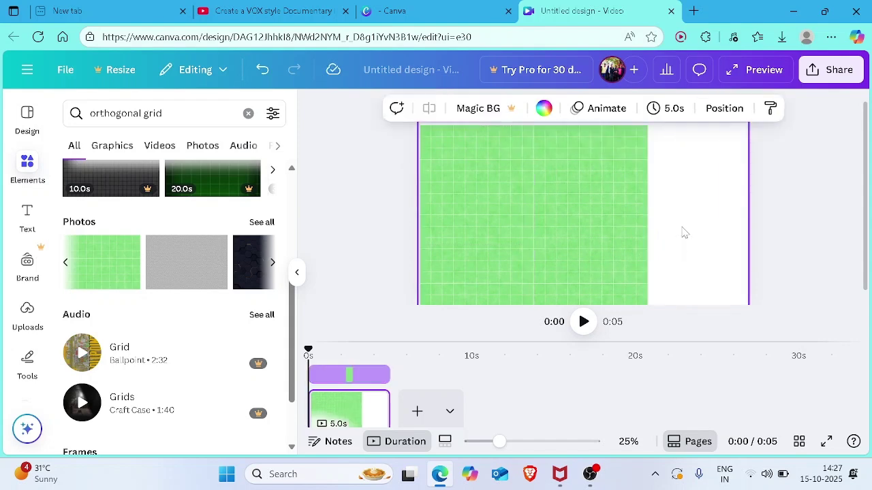
{"action": "left_click", "coordinate": [578, 217]}
{"action": "left_click", "coordinate": [576, 217]}
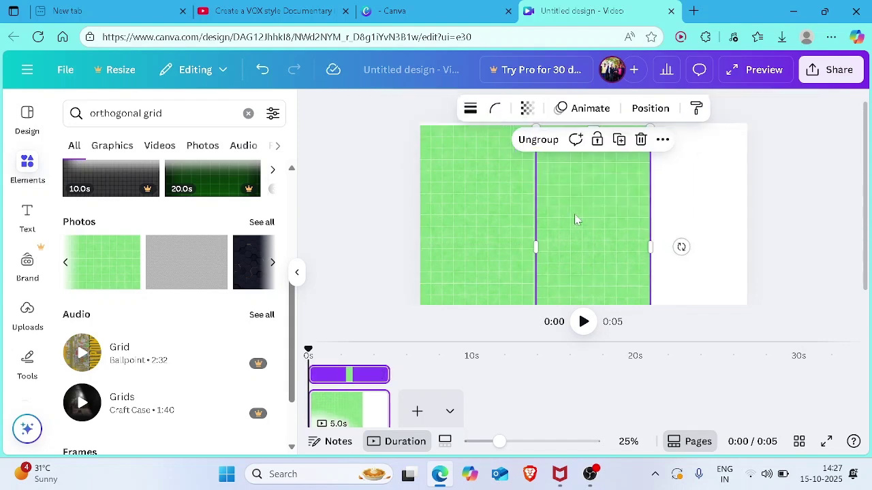
{"action": "left_click_drag", "start_coordinate": [629, 202], "coordinate": [761, 200], "text": "alt"}
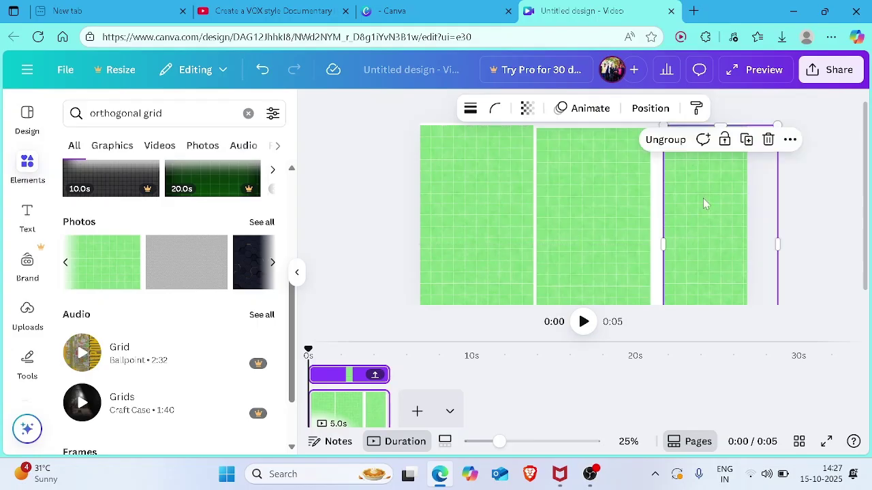
{"action": "left_click_drag", "start_coordinate": [647, 205], "coordinate": [641, 198]}
{"action": "left_click_drag", "start_coordinate": [711, 179], "coordinate": [697, 173]}
{"action": "left_click", "coordinate": [782, 185]}
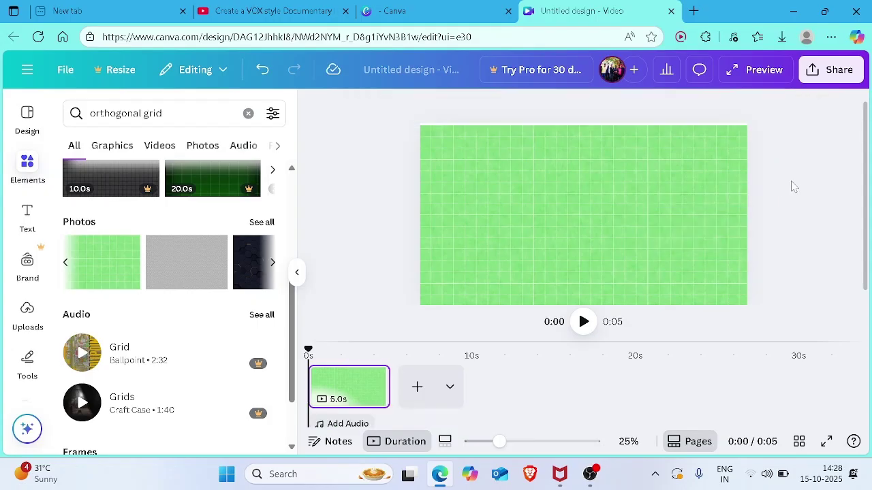
Move the three tile columns up so they align with the page's top edge
{"action": "left_click_drag", "start_coordinate": [503, 191], "coordinate": [502, 186]}
{"action": "left_click_drag", "start_coordinate": [613, 195], "coordinate": [613, 190]}
{"action": "left_click", "coordinate": [727, 210]}
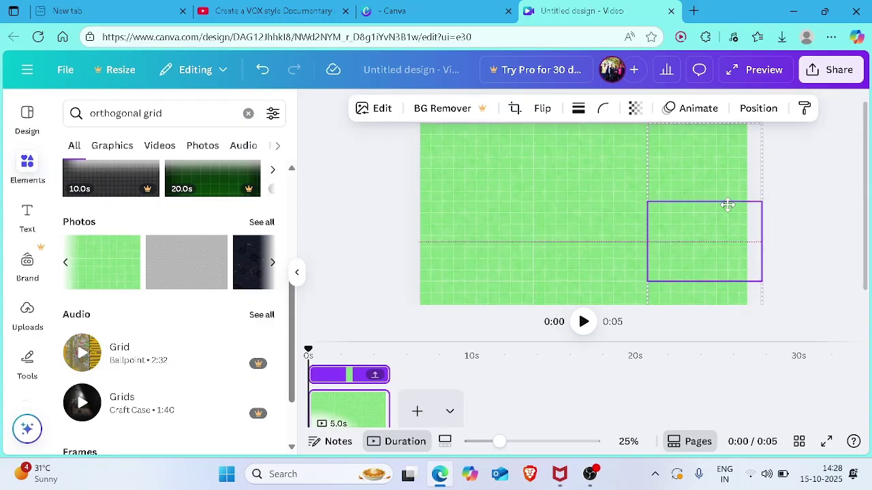
{"action": "left_click", "coordinate": [807, 196]}
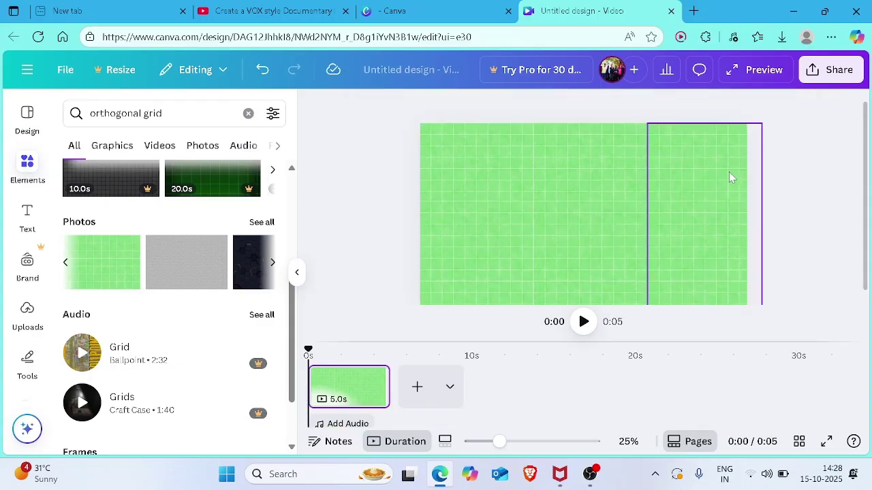
{"action": "left_click_drag", "start_coordinate": [729, 172], "coordinate": [716, 197]}
{"action": "left_click", "coordinate": [816, 186]}
{"action": "left_click", "coordinate": [816, 209]}
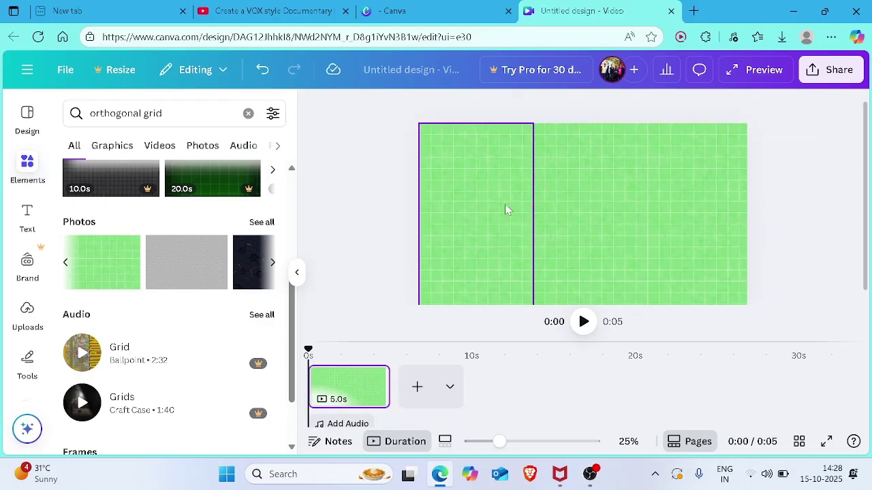
Rotate the middle tile column by 180 degrees, keeping it between the two outer columns
{"action": "left_click", "coordinate": [564, 206]}
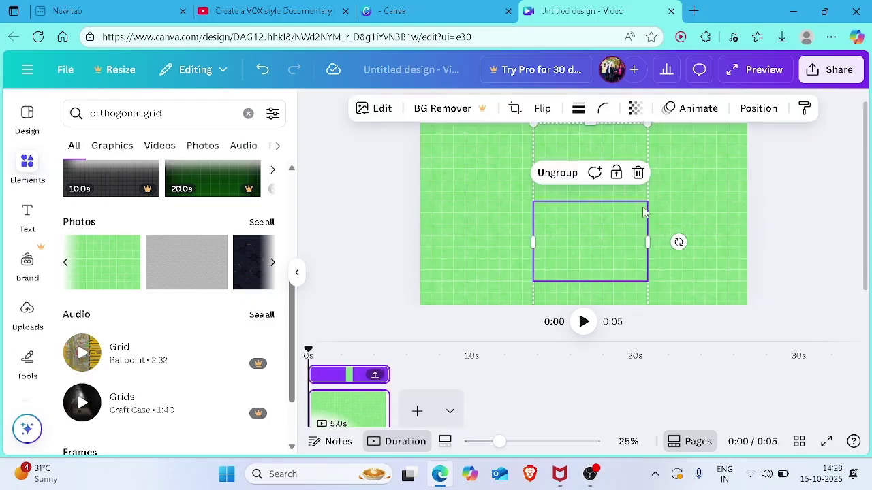
{"action": "left_click_drag", "start_coordinate": [678, 247], "coordinate": [501, 244]}
{"action": "left_click", "coordinate": [809, 222]}
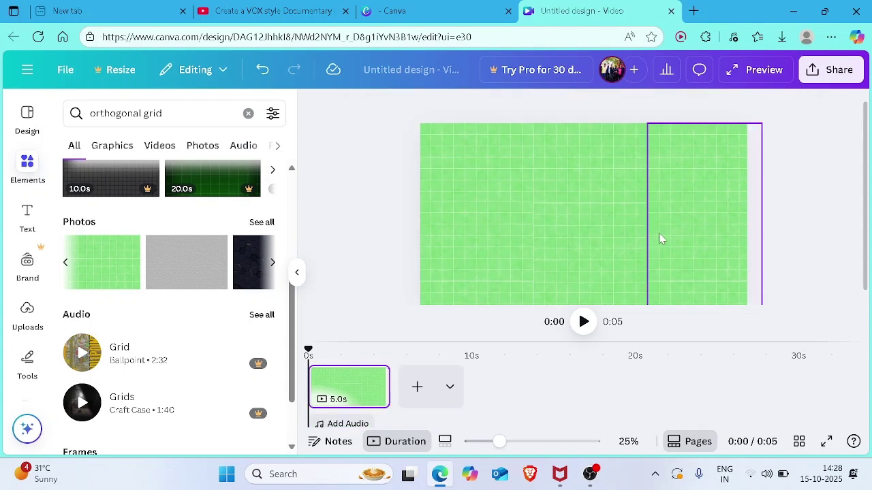
{"action": "left_click", "coordinate": [624, 237]}
{"action": "left_click", "coordinate": [815, 232]}
Move the rightmost tile column inward so its outer edge aligns with the page's right edge
{"action": "left_click", "coordinate": [707, 234]}
{"action": "mouse_move", "coordinate": [707, 234]}
{"action": "left_mouse_down"}
{"action": "mouse_move", "coordinate": [700, 231]}
{"action": "mouse_move", "coordinate": [708, 233]}
{"action": "left_mouse_up"}
{"action": "left_click", "coordinate": [796, 223]}
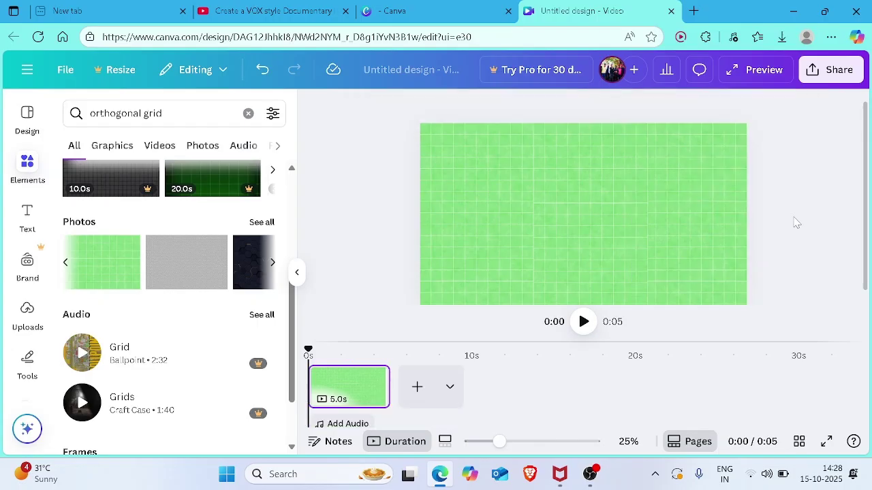
{"action": "left_click_drag", "start_coordinate": [709, 178], "coordinate": [715, 182]}
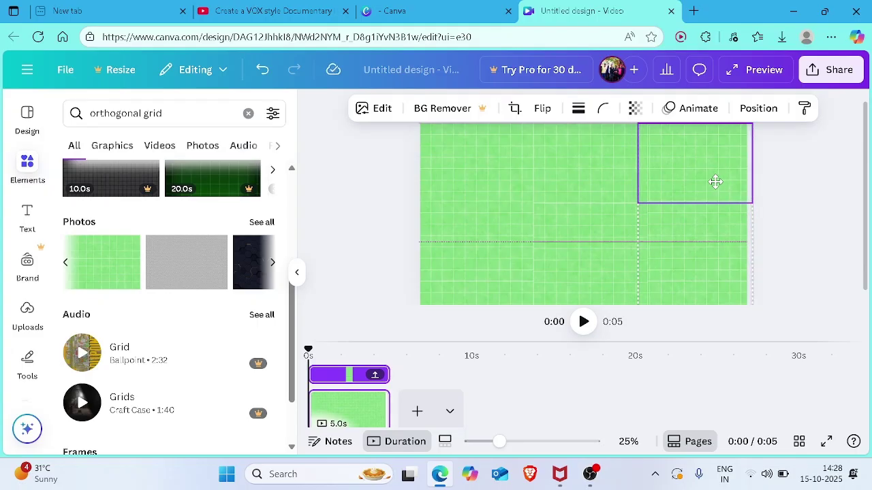
{"action": "left_click_drag", "start_coordinate": [716, 182], "coordinate": [712, 180]}
{"action": "left_click", "coordinate": [812, 232]}
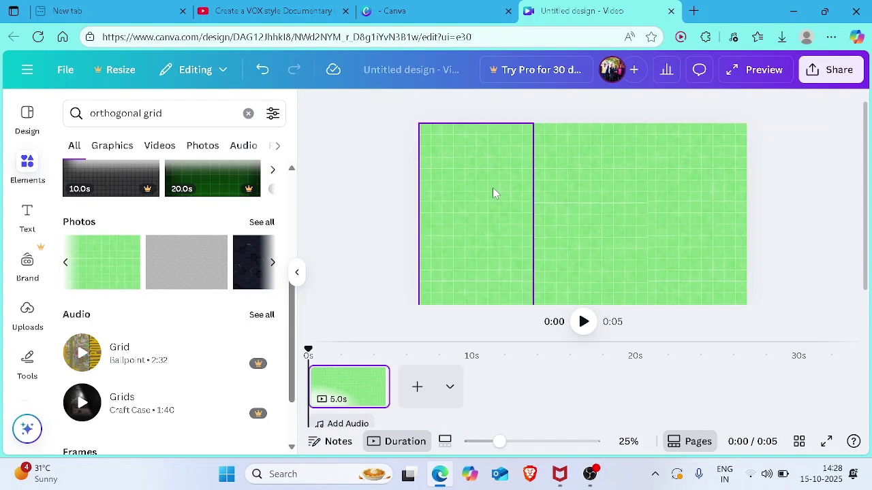
Group all three tile columns into a single grid background
{"action": "left_click", "coordinate": [574, 195]}
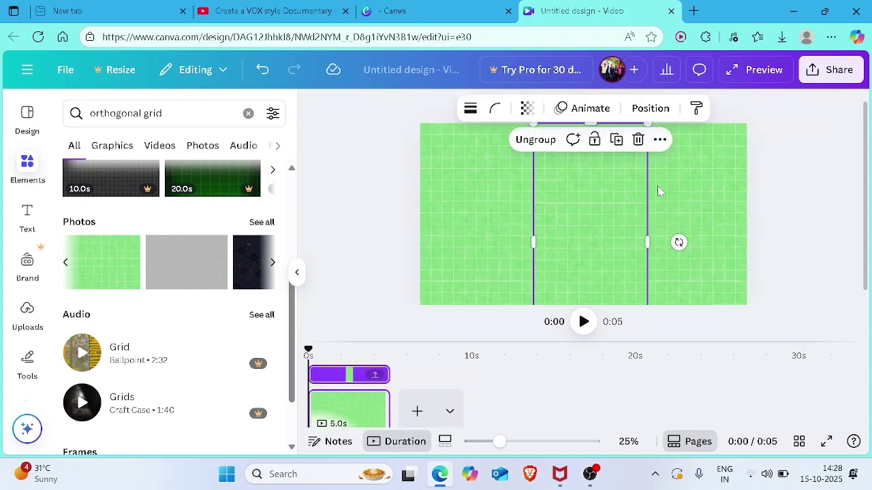
{"action": "left_click", "coordinate": [491, 194], "text": "shift"}
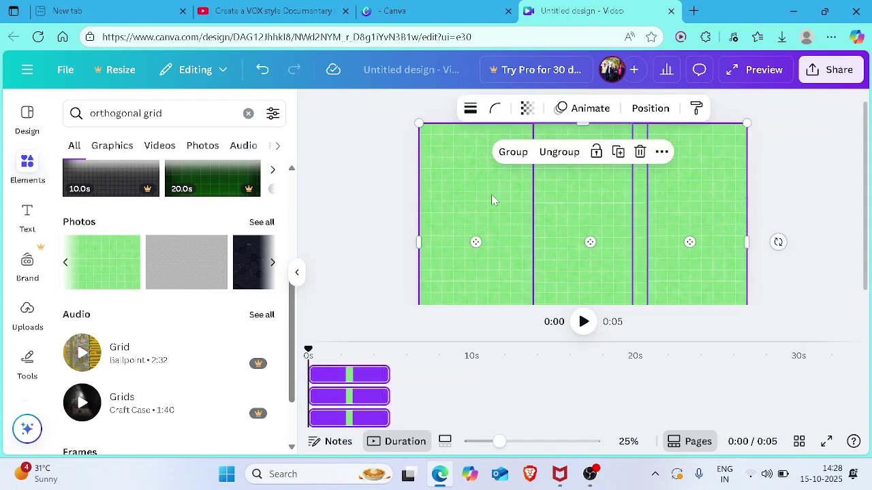
{"action": "left_click", "coordinate": [514, 156]}
{"action": "left_click", "coordinate": [758, 185]}
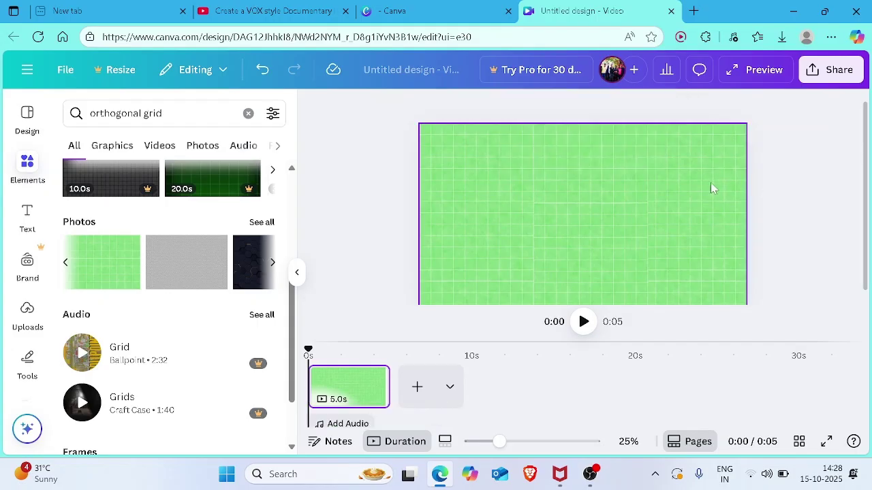
Try adjusting the transparency of the top middle tile inside the grid group
{"action": "left_click", "coordinate": [632, 183]}
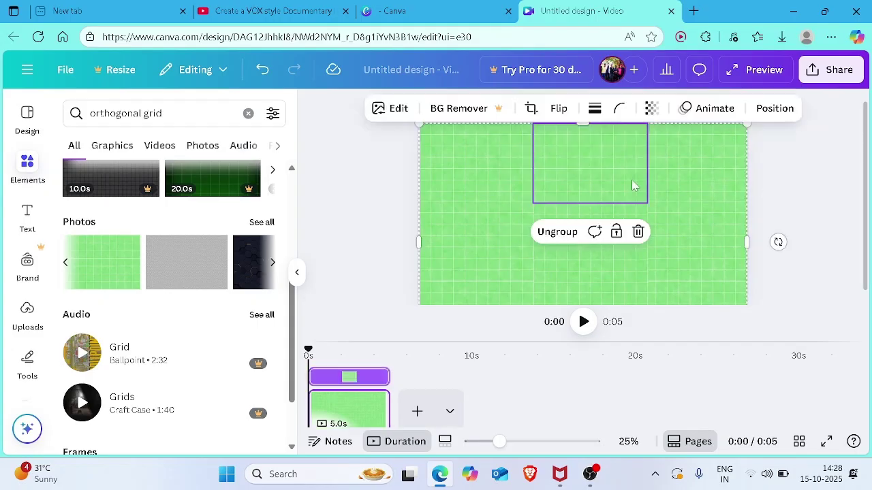
{"action": "left_click", "coordinate": [651, 112]}
{"action": "left_click_drag", "start_coordinate": [668, 171], "coordinate": [693, 173]}
{"action": "left_click", "coordinate": [804, 171]}
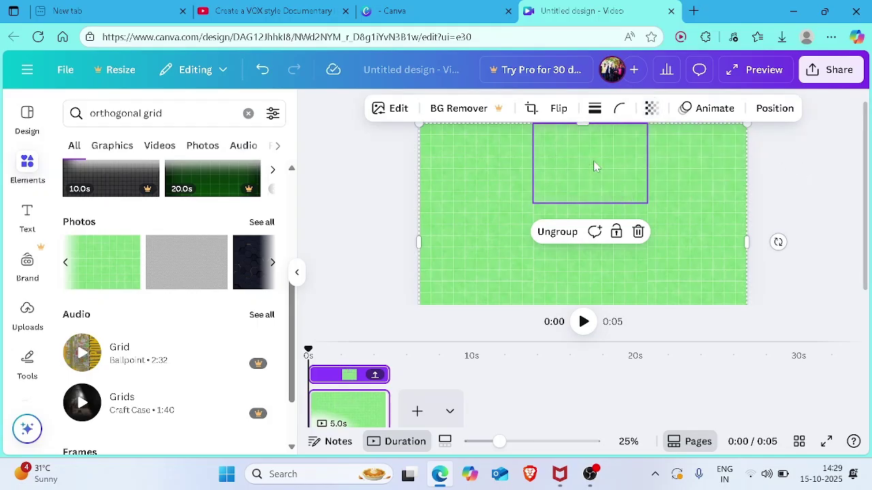
{"action": "left_click", "coordinate": [438, 201]}
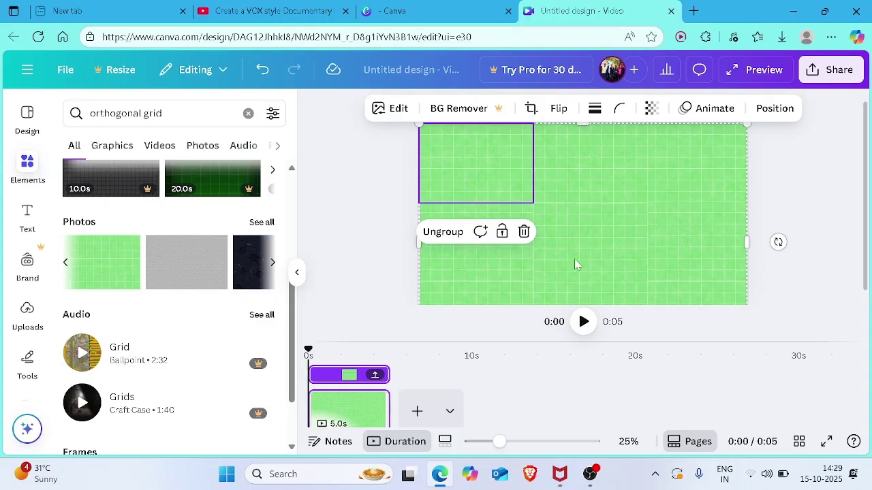
{"action": "left_click", "coordinate": [611, 181]}
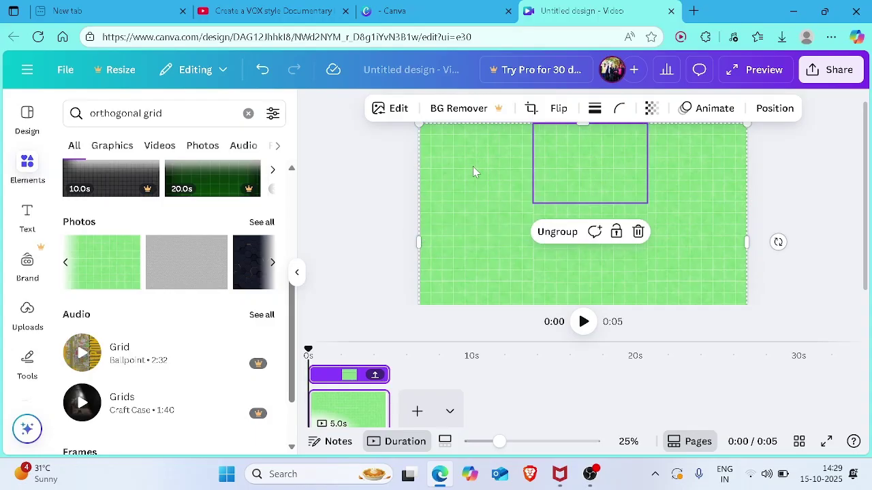
{"action": "left_click", "coordinate": [517, 257]}
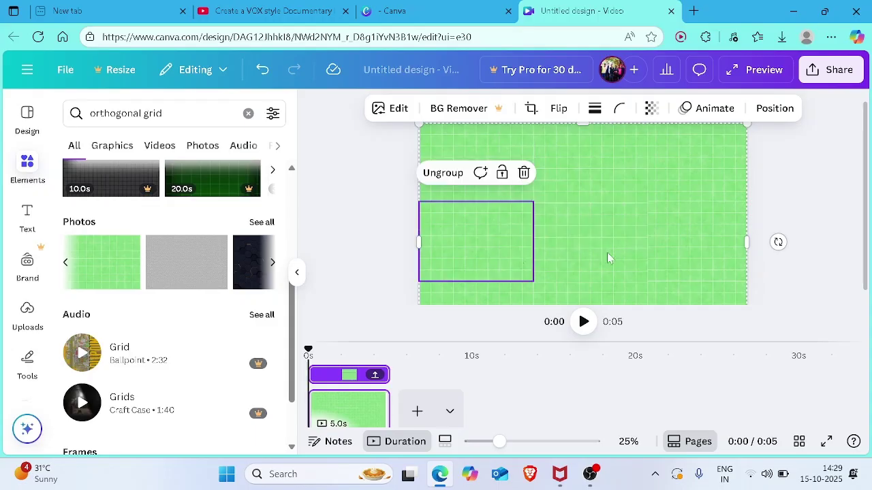
{"action": "left_click", "coordinate": [804, 286]}
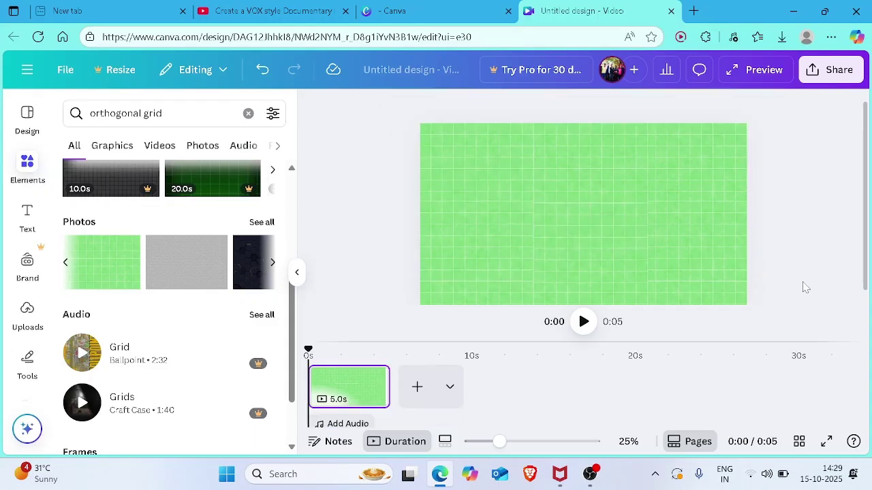
Set the transparency of the whole grid background group to 28
{"action": "left_click", "coordinate": [623, 230]}
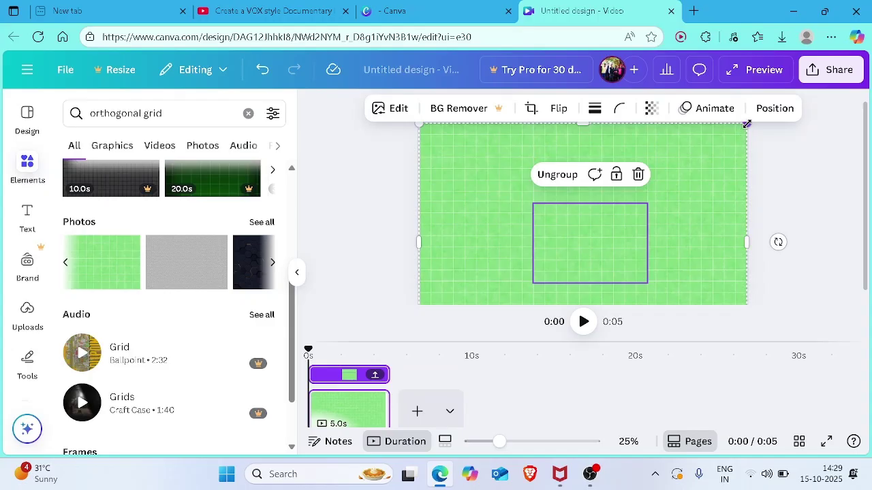
{"action": "mouse_move", "coordinate": [746, 124]}
{"action": "left_mouse_down"}
{"action": "mouse_move", "coordinate": [658, 181]}
{"action": "mouse_move", "coordinate": [741, 122]}
{"action": "mouse_move", "coordinate": [748, 126]}
{"action": "left_mouse_up"}
{"action": "left_click", "coordinate": [737, 168]}
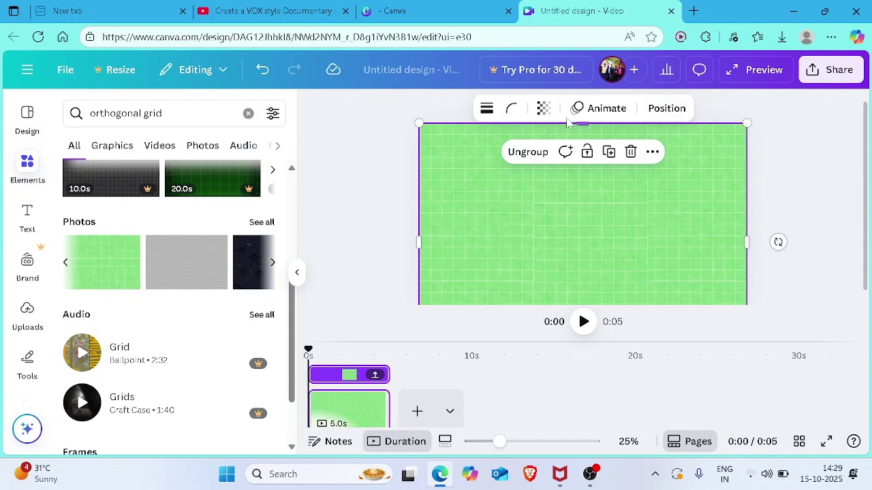
{"action": "left_click", "coordinate": [543, 109]}
{"action": "left_click_drag", "start_coordinate": [548, 170], "coordinate": [503, 176]}
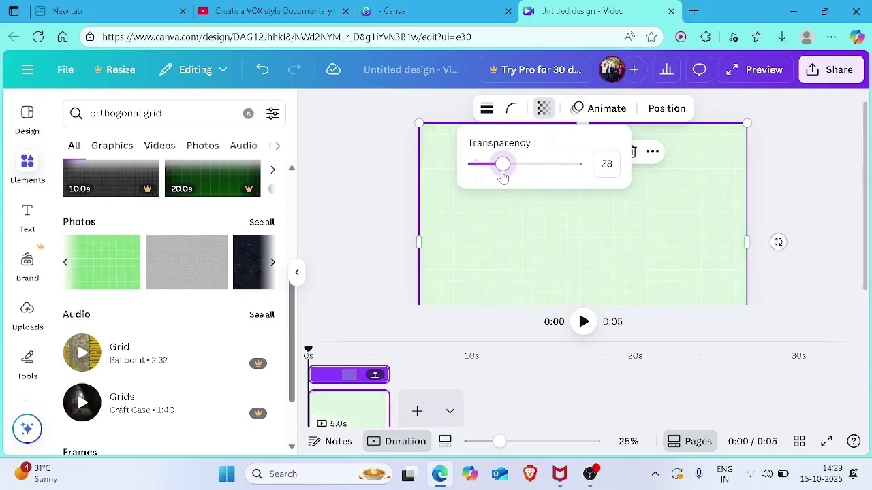
Try solid black, dark gray and mid gray as the page's background color behind the faded grid
{"action": "left_click", "coordinate": [776, 182]}
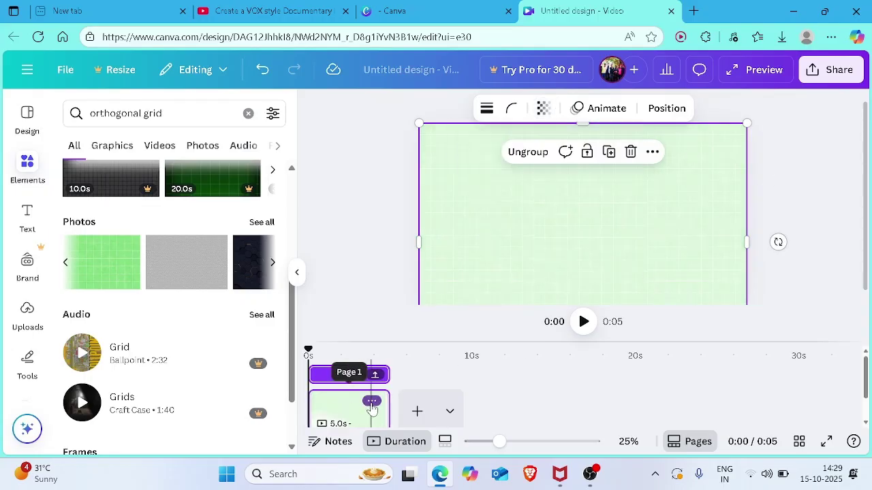
{"action": "right_click", "coordinate": [320, 412]}
{"action": "left_click", "coordinate": [323, 402]}
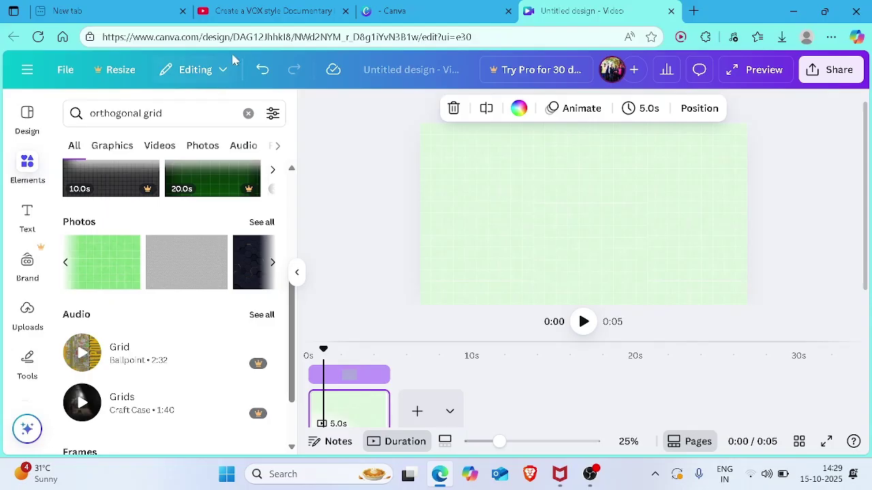
{"action": "left_click", "coordinate": [211, 73]}
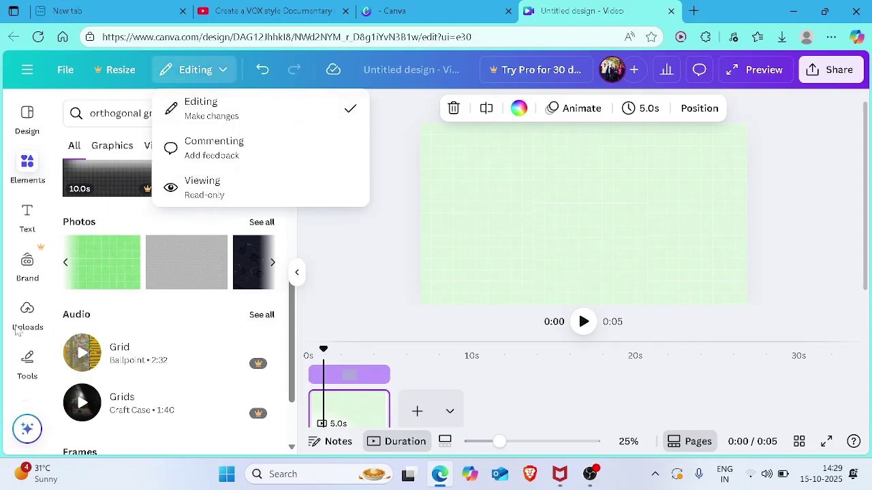
{"action": "left_click", "coordinate": [30, 373]}
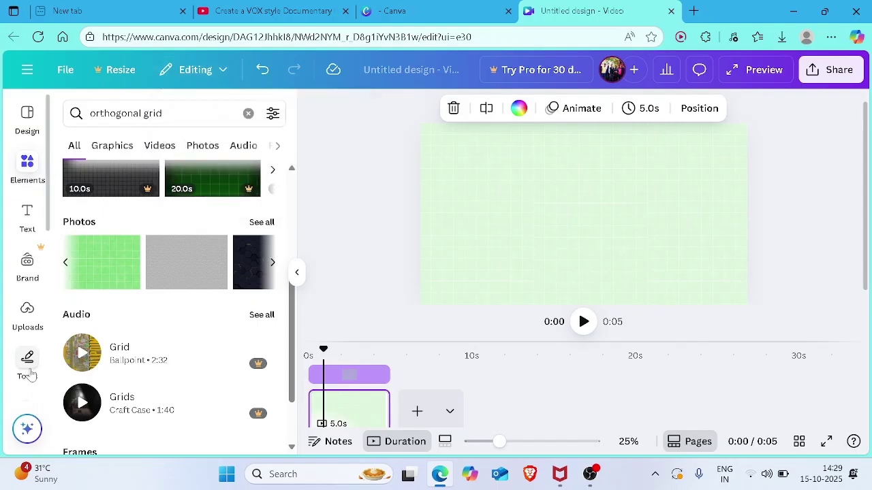
{"action": "left_click", "coordinate": [26, 128]}
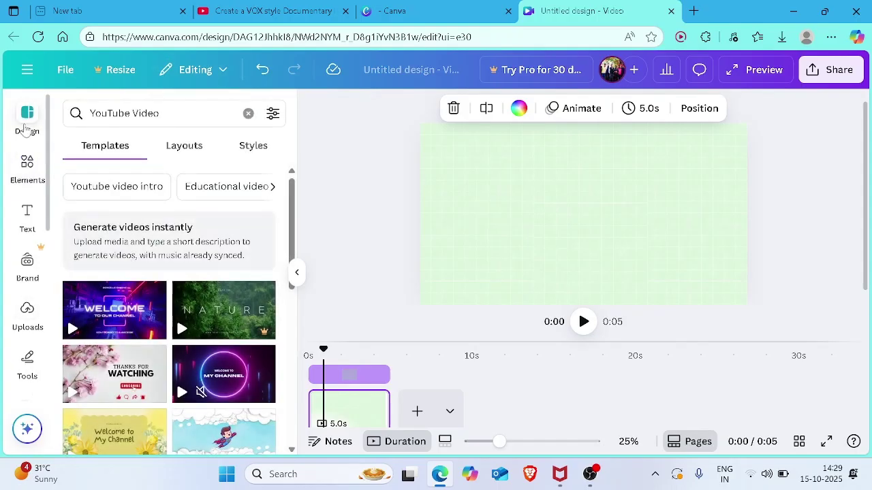
{"action": "left_click", "coordinate": [524, 113]}
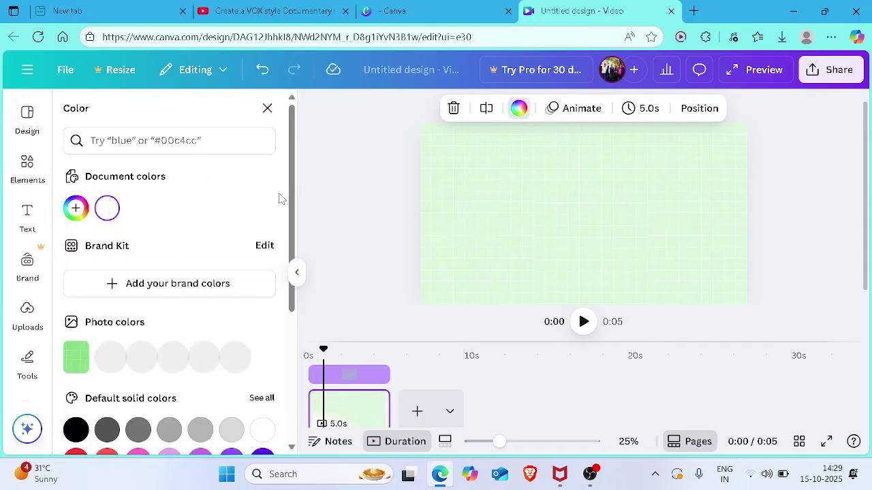
{"action": "scroll", "coordinate": [293, 197], "scroll_direction": "down", "scroll_amount": 1}
{"action": "left_click", "coordinate": [74, 390]}
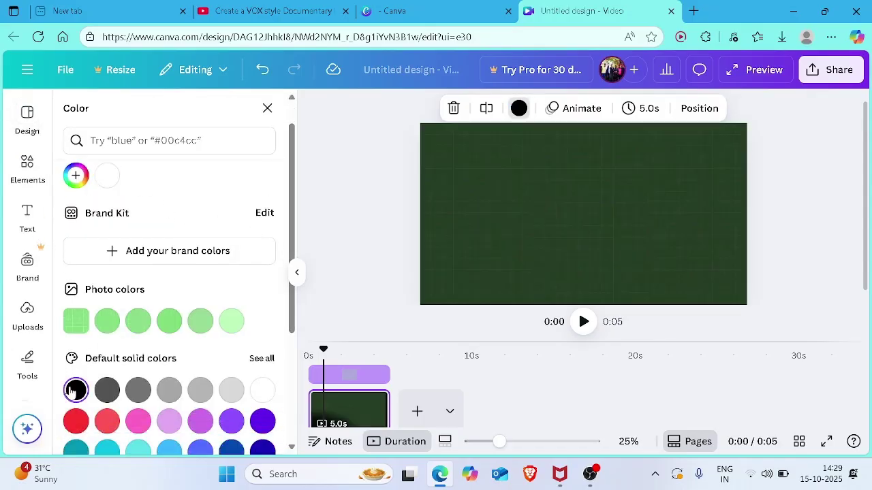
{"action": "left_click", "coordinate": [107, 393]}
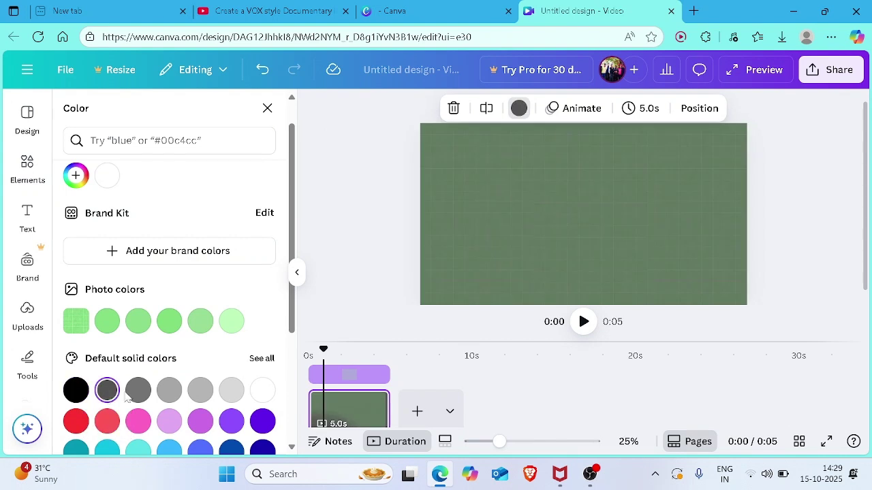
{"action": "left_click", "coordinate": [169, 390]}
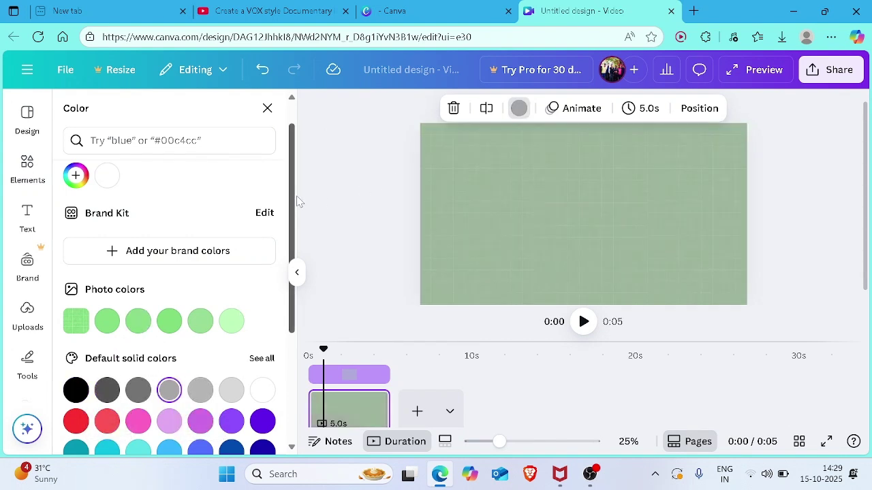
Try the black-to-white and black-to-gray gradients as the page background, followed by solid black
{"action": "scroll", "coordinate": [111, 371], "scroll_direction": "down", "scroll_amount": 5}
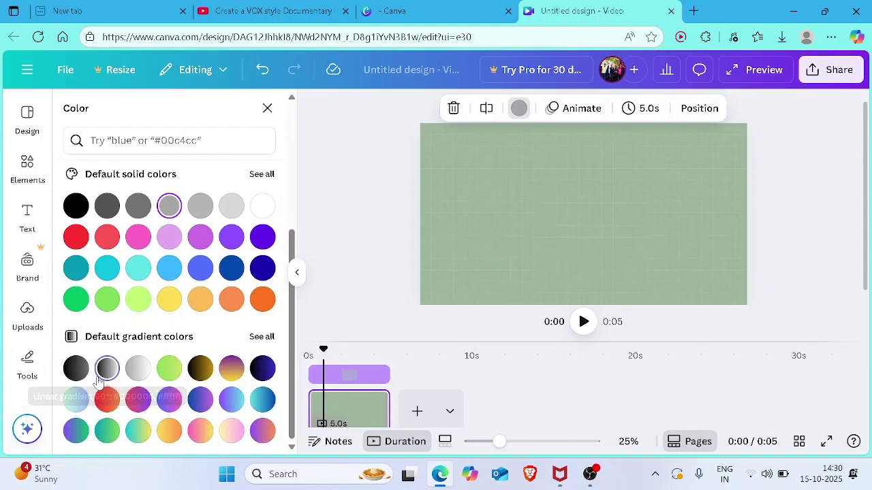
{"action": "left_click", "coordinate": [104, 371]}
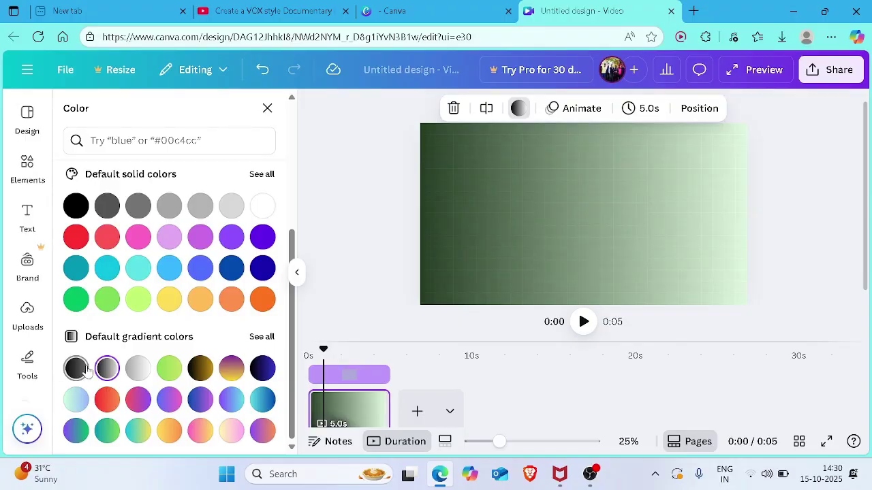
{"action": "left_click", "coordinate": [80, 370]}
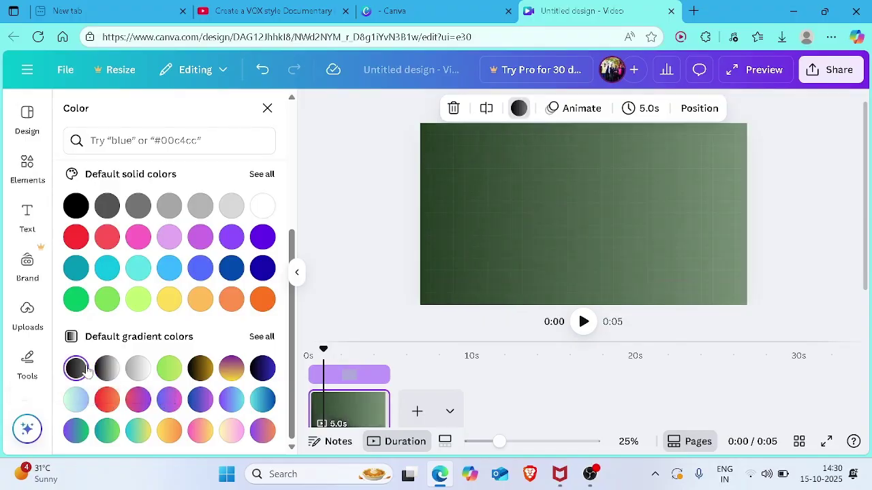
{"action": "left_click", "coordinate": [75, 205]}
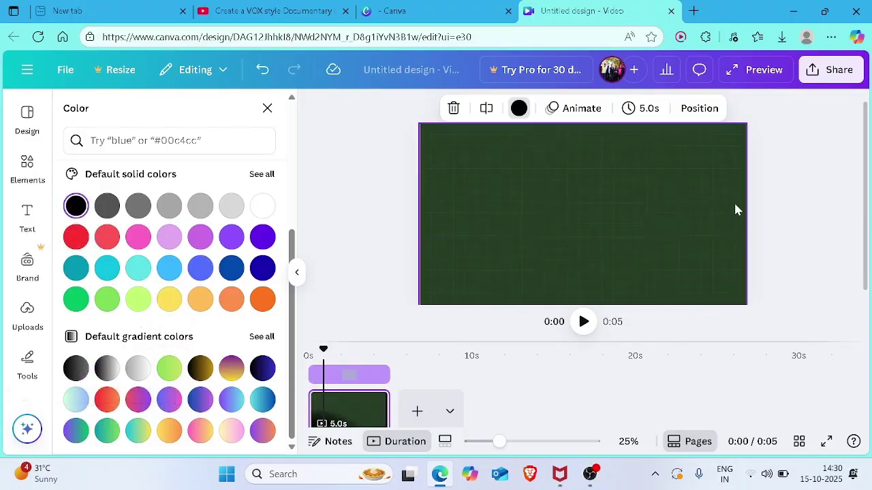
Undo all the trial background color changes on the page
{"action": "key", "text": "ctrl+z"}
{"action": "key", "text": "ctrl+z"}
{"action": "key", "text": "ctrl+z"}
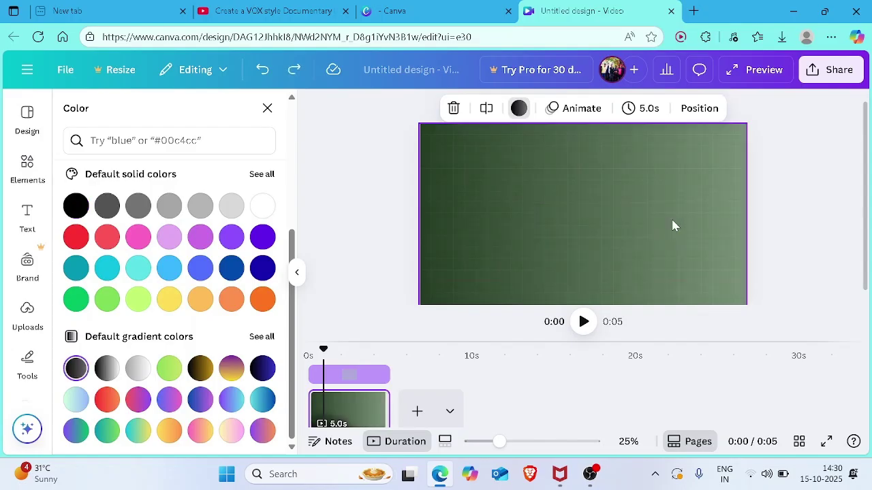
{"action": "key", "text": "ctrl+z"}
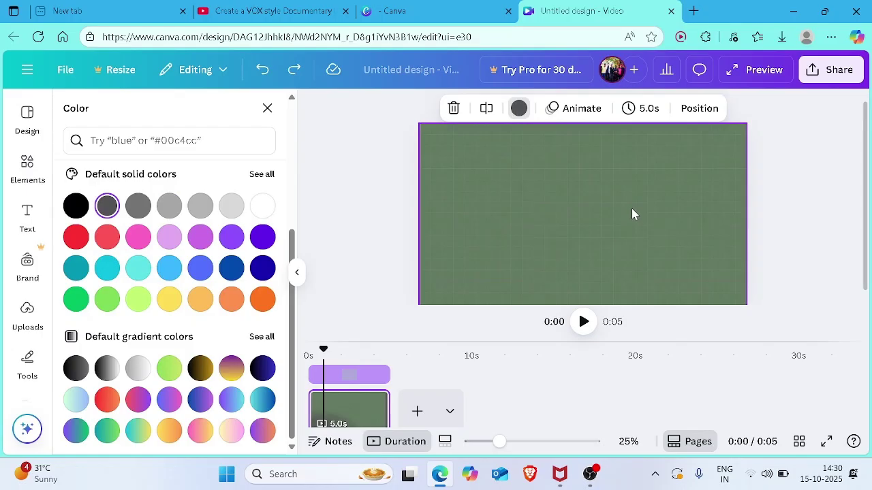
{"action": "key", "text": "ctrl+z"}
{"action": "left_click", "coordinate": [602, 192]}
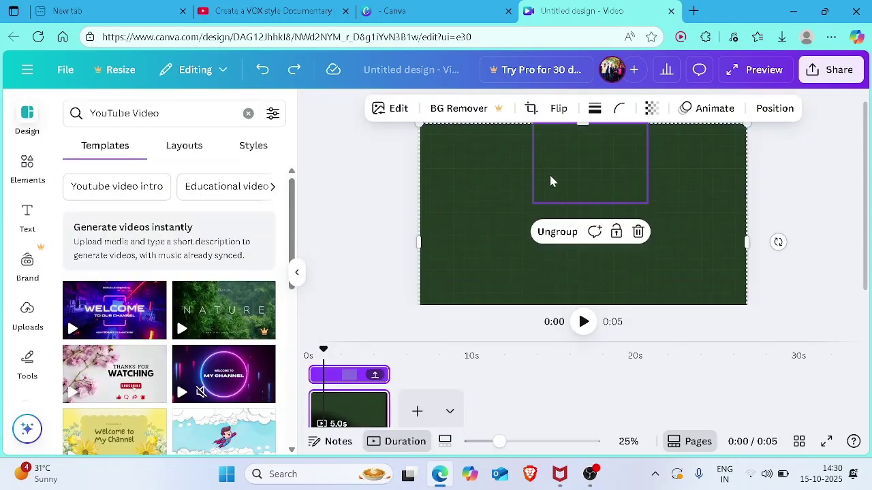
{"action": "left_click_drag", "start_coordinate": [552, 181], "coordinate": [493, 157]}
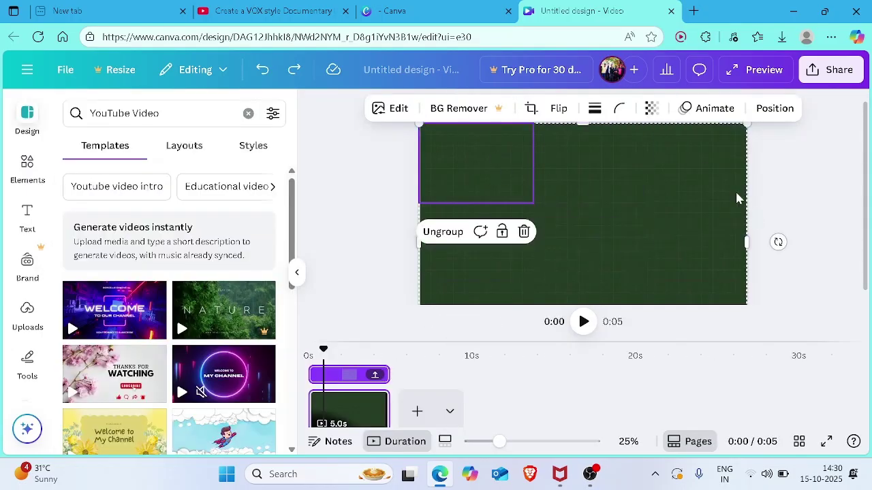
{"action": "key", "text": "ctrl+z"}
Try fading only the top-left tile, and undo that along with the grid group's transparency change
{"action": "left_click", "coordinate": [651, 109]}
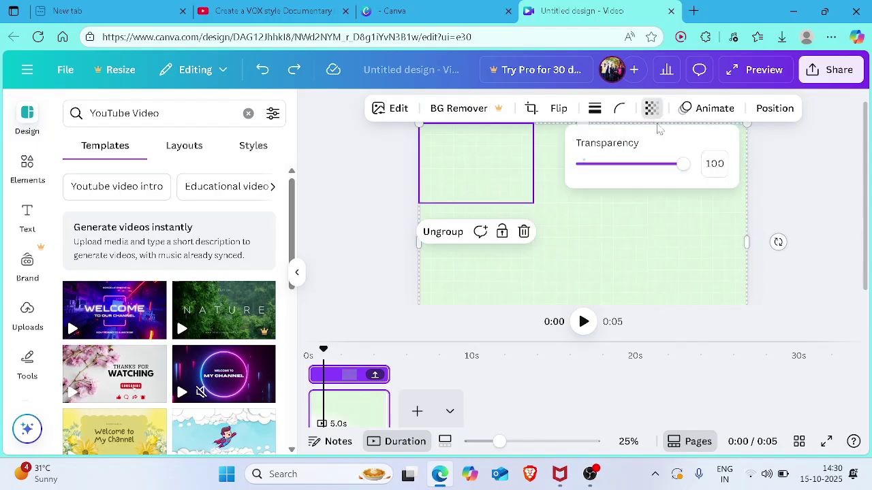
{"action": "left_click", "coordinate": [647, 162]}
{"action": "left_click", "coordinate": [769, 171]}
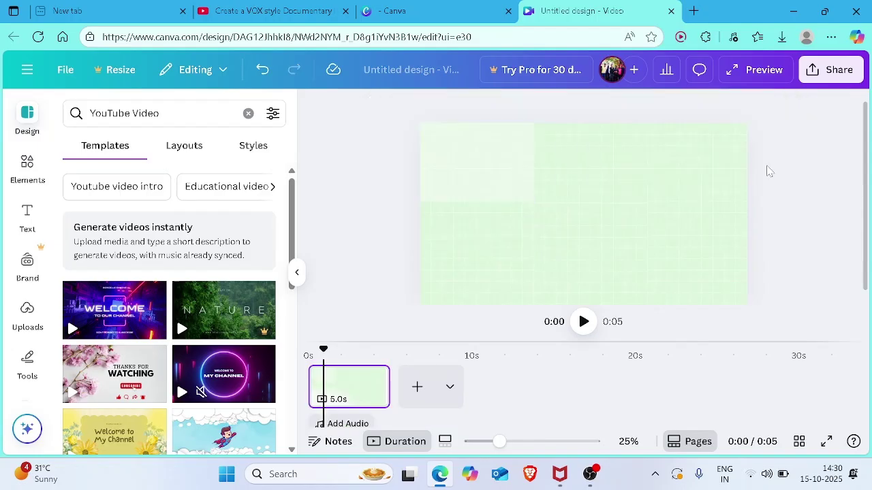
{"action": "key", "text": "ctrl+z"}
Lower the transparency value of the whole grid group to fade it to a light green
{"action": "double_click", "coordinate": [656, 171]}
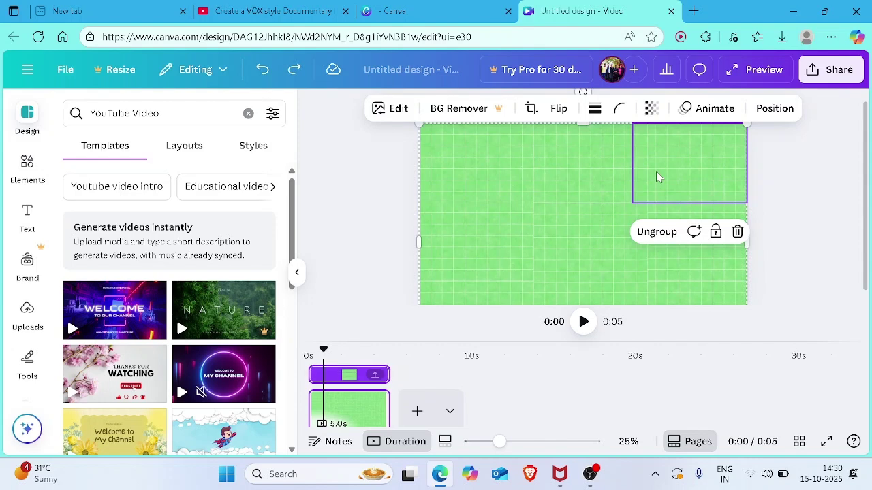
{"action": "left_click", "coordinate": [782, 250]}
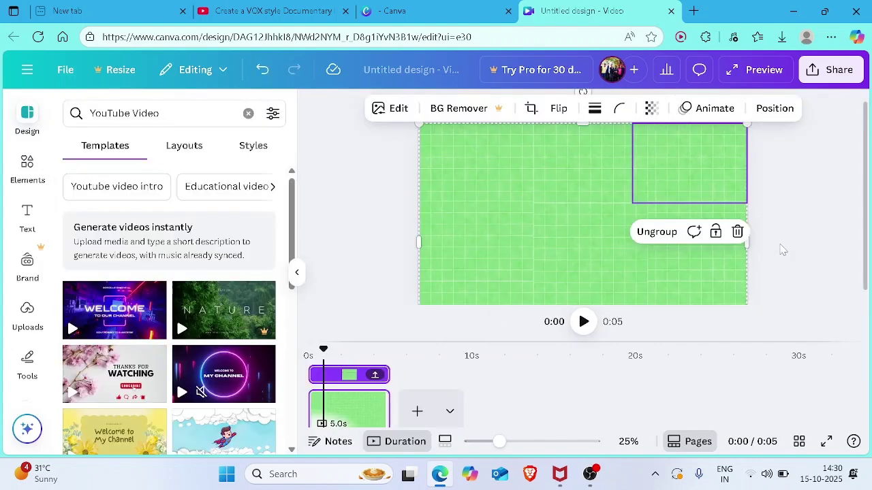
{"action": "left_click", "coordinate": [752, 276]}
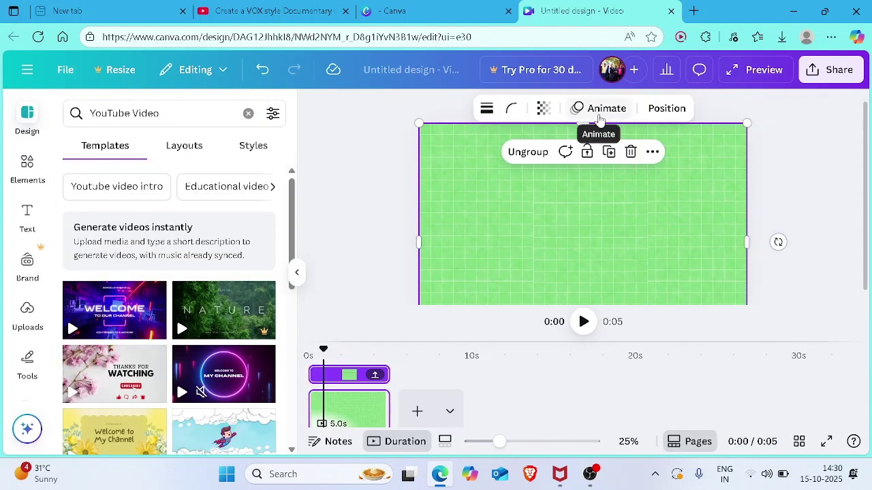
{"action": "left_click", "coordinate": [545, 113]}
{"action": "left_click_drag", "start_coordinate": [546, 163], "coordinate": [530, 167]}
{"action": "left_click", "coordinate": [368, 168]}
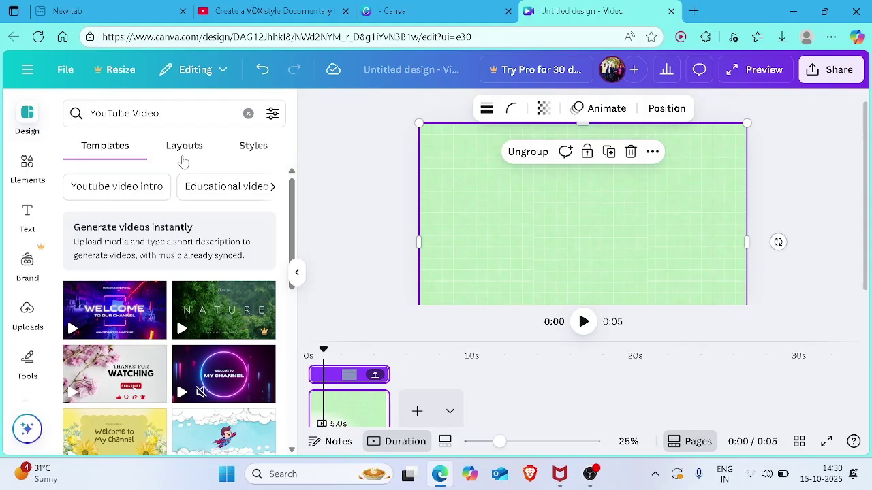
{"action": "left_click", "coordinate": [384, 137]}
Set the page's background color to solid black after comparing it with two dark gray shades
{"action": "left_click", "coordinate": [360, 378]}
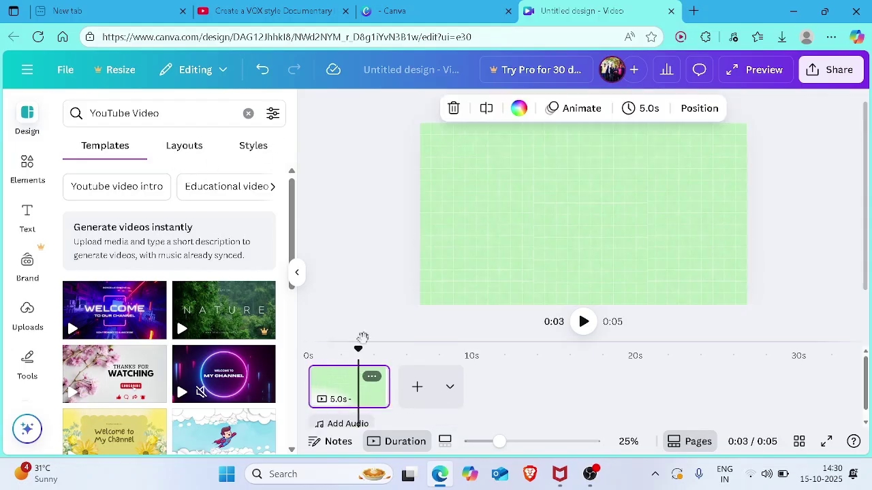
{"action": "left_click", "coordinate": [522, 111]}
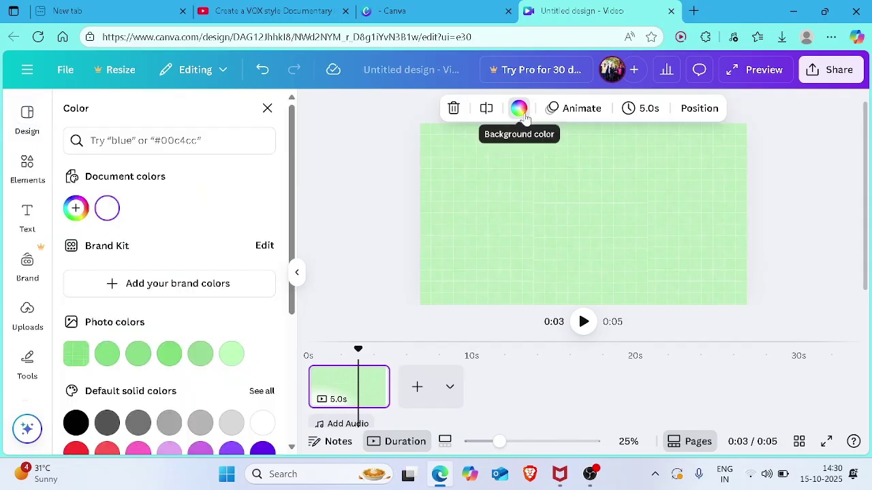
{"action": "left_click", "coordinate": [522, 110]}
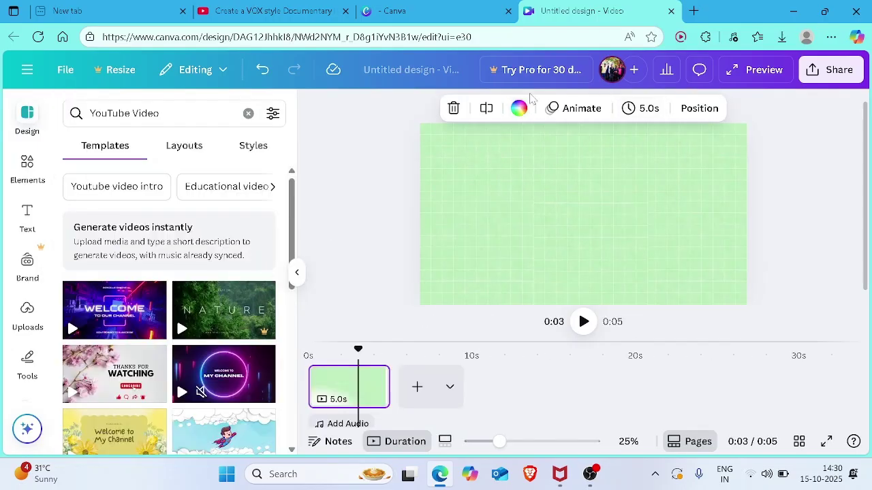
{"action": "left_click", "coordinate": [519, 109]}
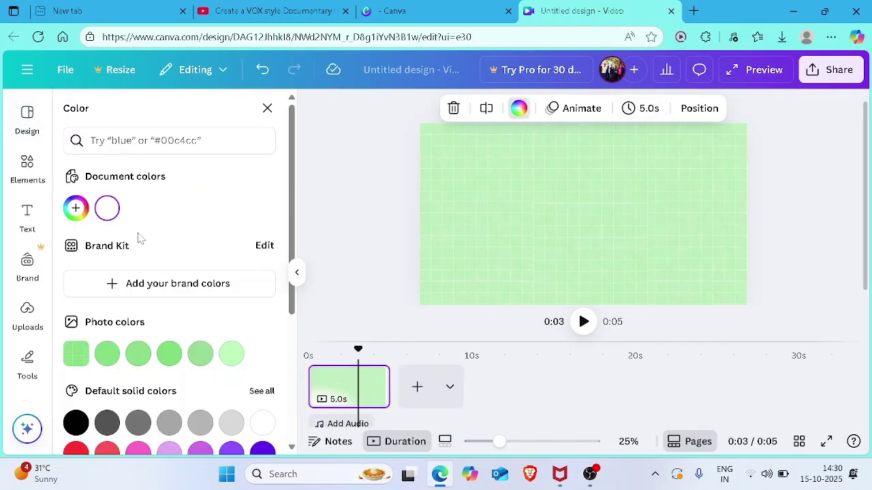
{"action": "left_click", "coordinate": [83, 424]}
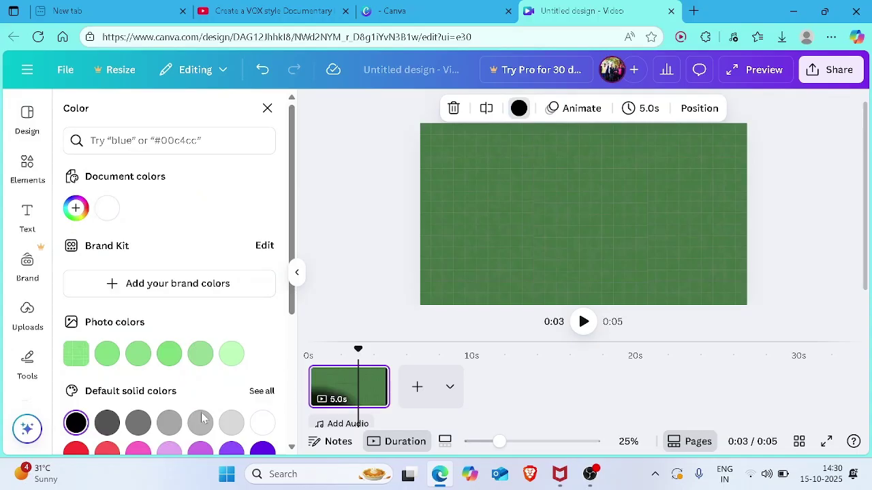
{"action": "left_click", "coordinate": [109, 425]}
{"action": "left_click", "coordinate": [138, 428]}
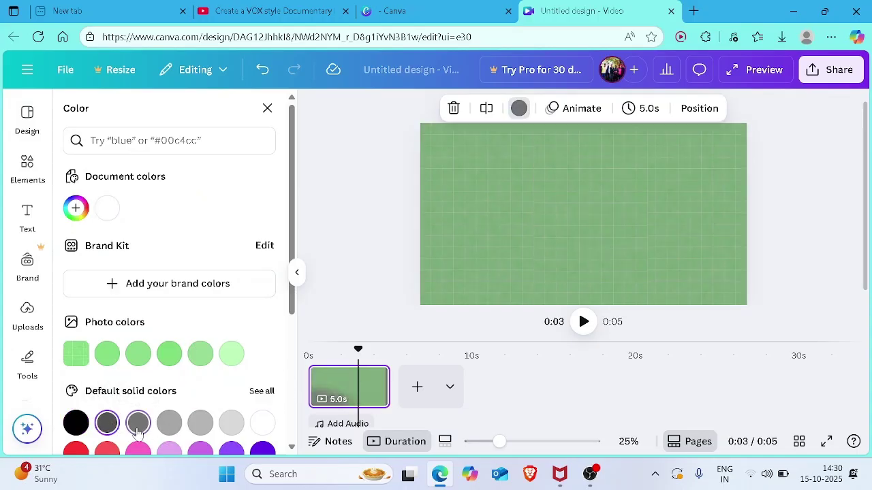
{"action": "left_click", "coordinate": [76, 424]}
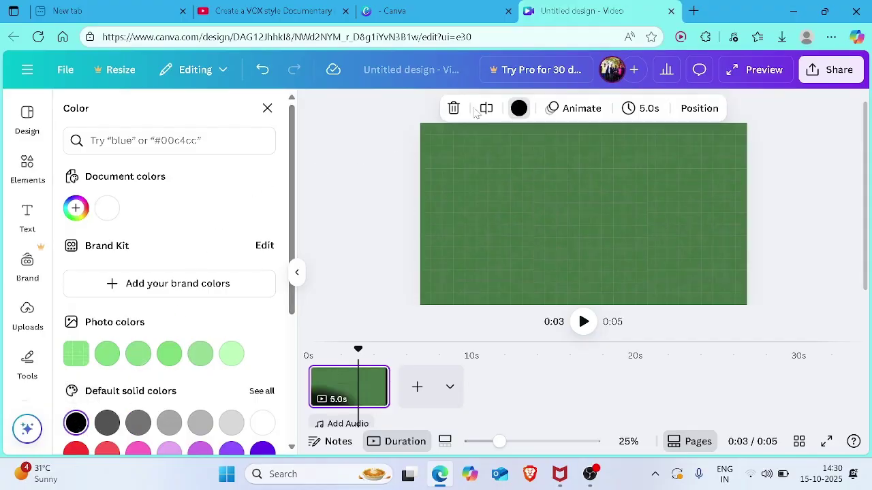
Split the page at the 3-second mark and play the timeline from the start
{"action": "left_click", "coordinate": [497, 120]}
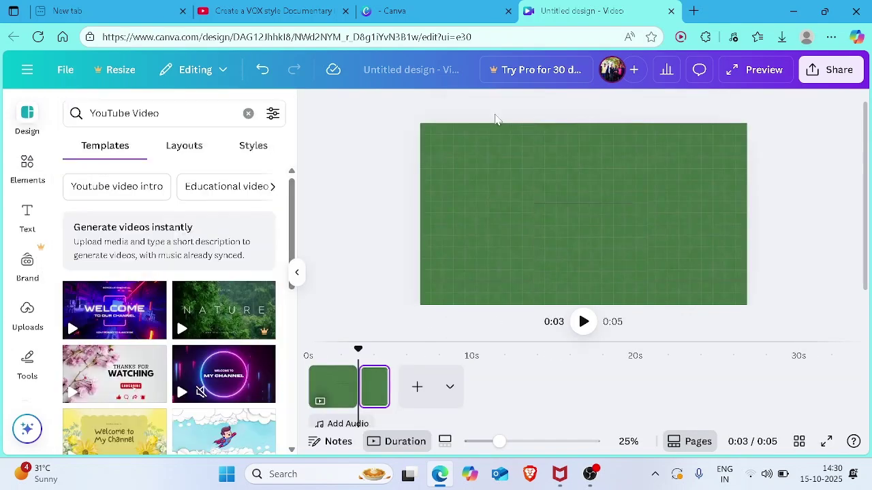
{"action": "left_click_drag", "start_coordinate": [358, 350], "coordinate": [308, 348]}
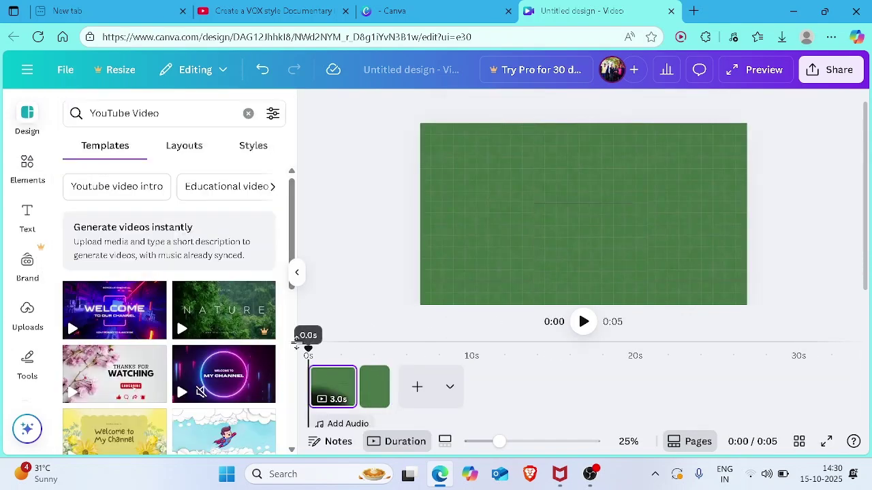
{"action": "left_click", "coordinate": [584, 322]}
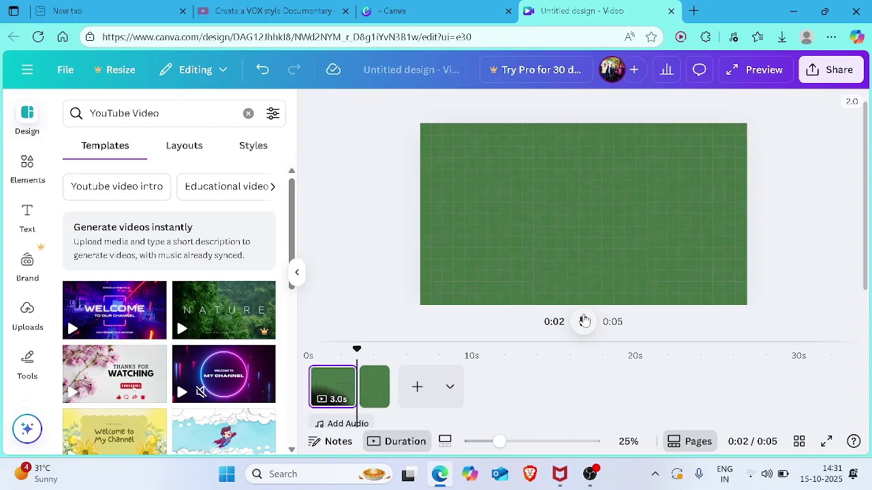
{"action": "left_click", "coordinate": [584, 321]}
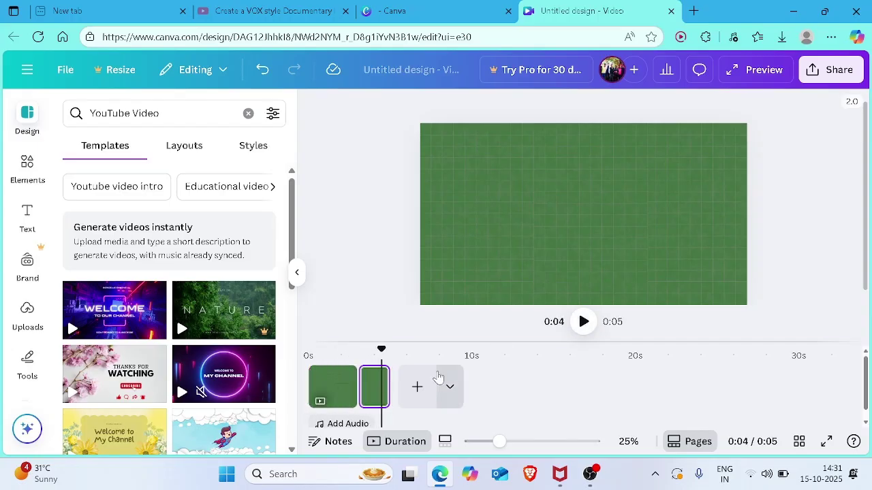
Delete the second page left after the 3-second split, and place the playhead at about 1 second
{"action": "left_click", "coordinate": [380, 377]}
{"action": "mouse_move", "coordinate": [374, 375]}
{"action": "left_mouse_down"}
{"action": "mouse_move", "coordinate": [546, 377]}
{"action": "mouse_move", "coordinate": [420, 384]}
{"action": "mouse_move", "coordinate": [376, 376]}
{"action": "left_mouse_up"}
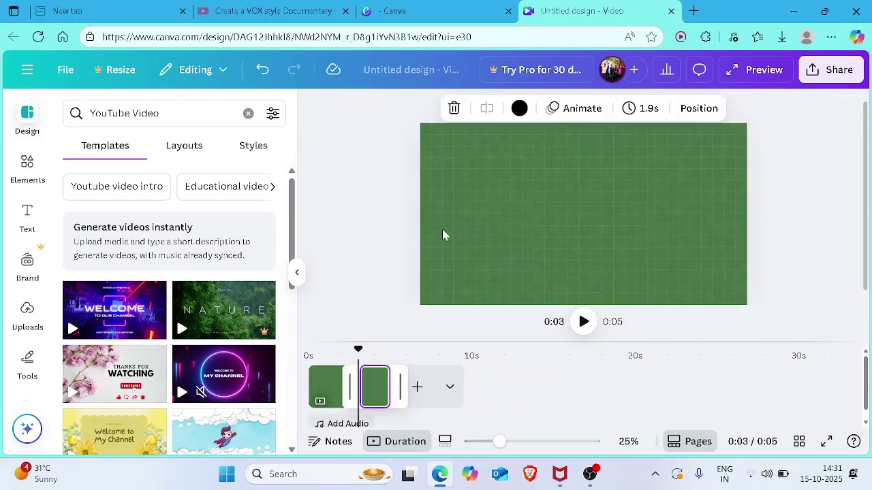
{"action": "left_click", "coordinate": [454, 108]}
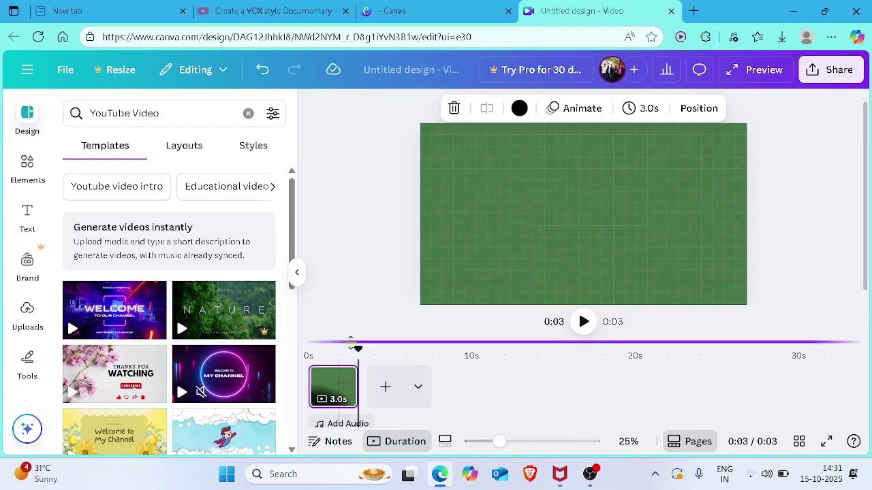
{"action": "left_click", "coordinate": [330, 349]}
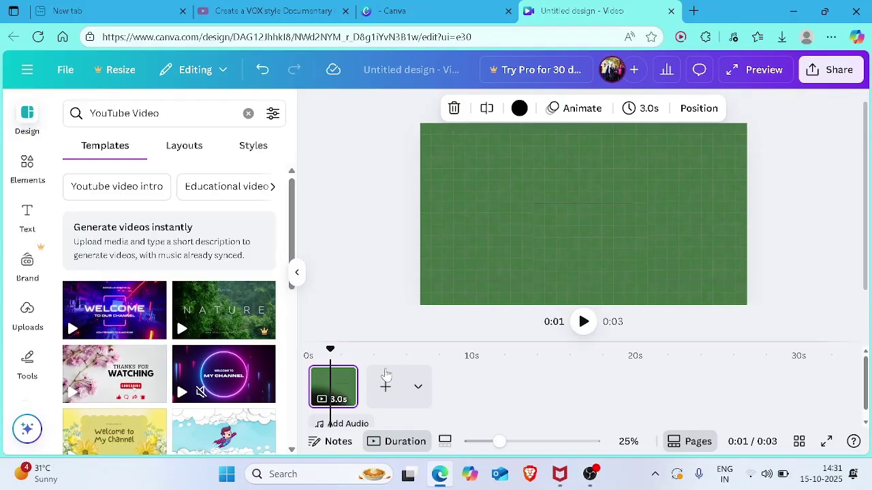
Change the page's background color from the default solid colors to the darkest blue
{"action": "left_click", "coordinate": [520, 113]}
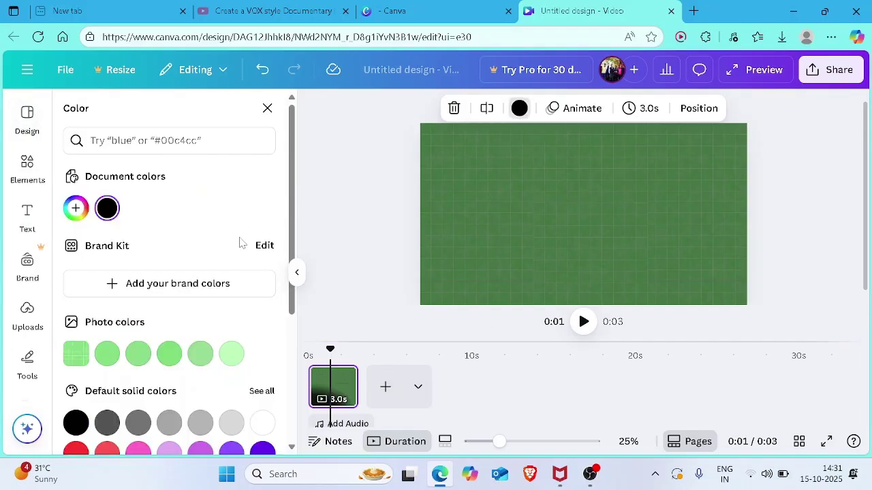
{"action": "scroll", "coordinate": [136, 273], "scroll_direction": "down", "scroll_amount": 3}
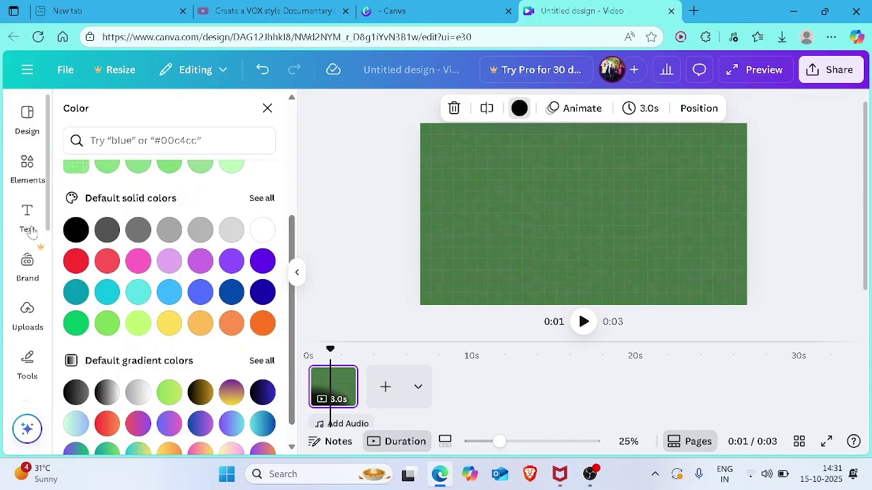
{"action": "left_click", "coordinate": [74, 232]}
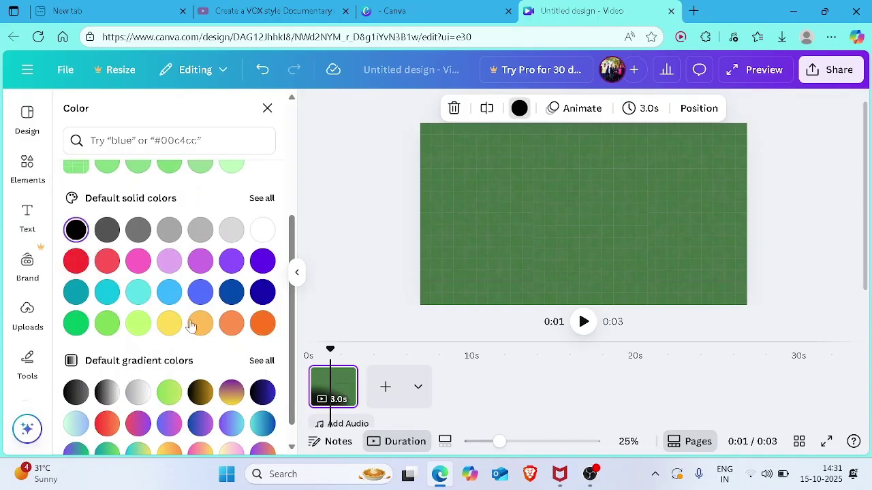
{"action": "scroll", "coordinate": [291, 349], "scroll_direction": "down", "scroll_amount": 1}
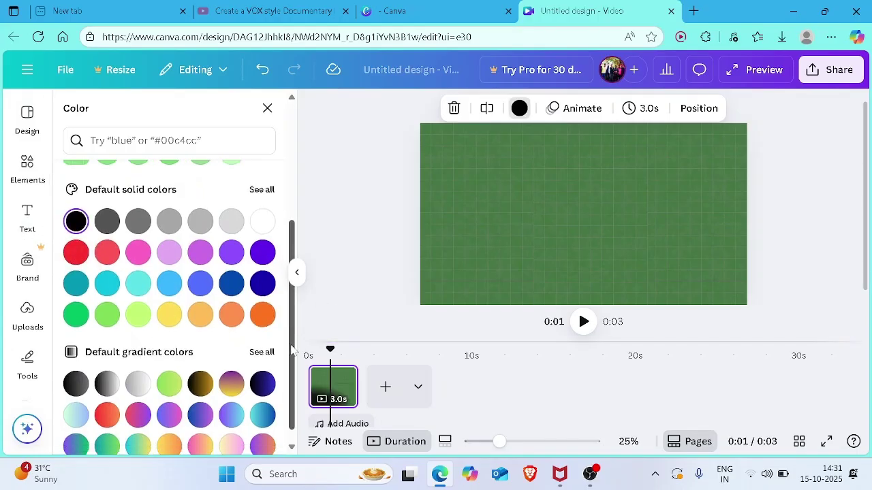
{"action": "scroll", "coordinate": [291, 349], "scroll_direction": "down", "scroll_amount": 1}
{"action": "left_click", "coordinate": [265, 270]}
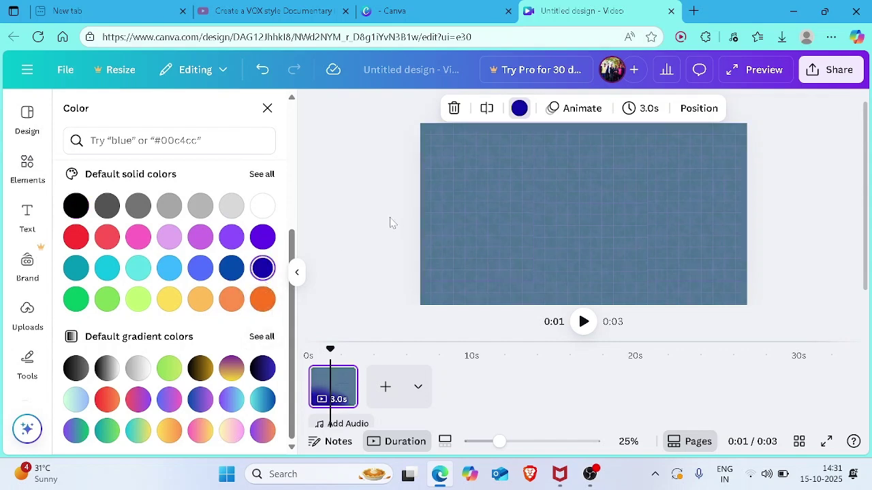
{"action": "key", "text": "Escape"}
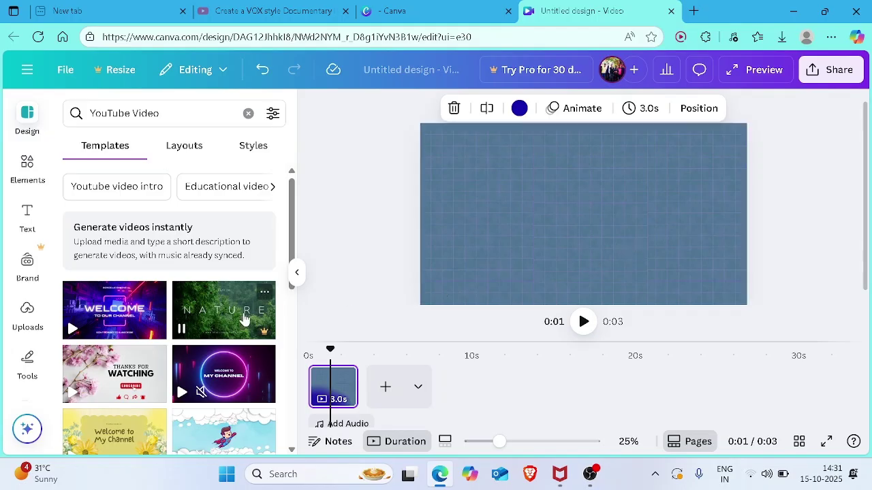
Try red, coral and lighter blue as the page background, and return it to the darkest blue
{"action": "left_click", "coordinate": [517, 109]}
{"action": "left_click", "coordinate": [76, 451]}
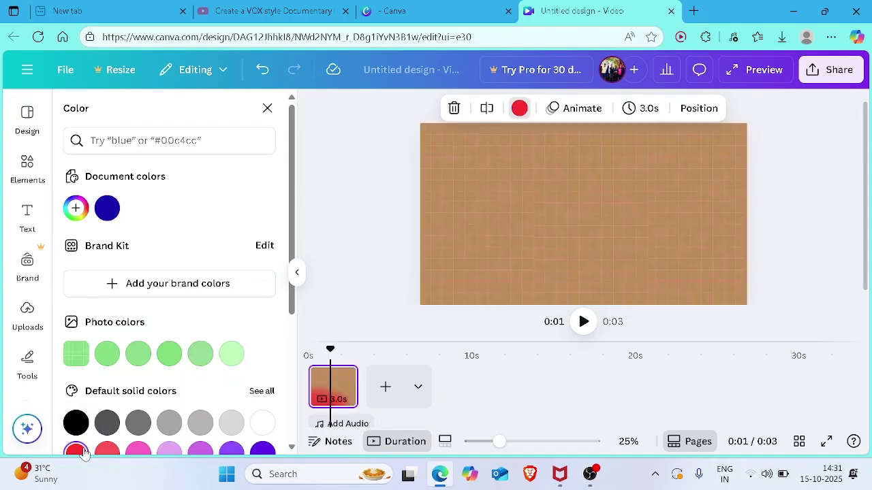
{"action": "left_click", "coordinate": [109, 452]}
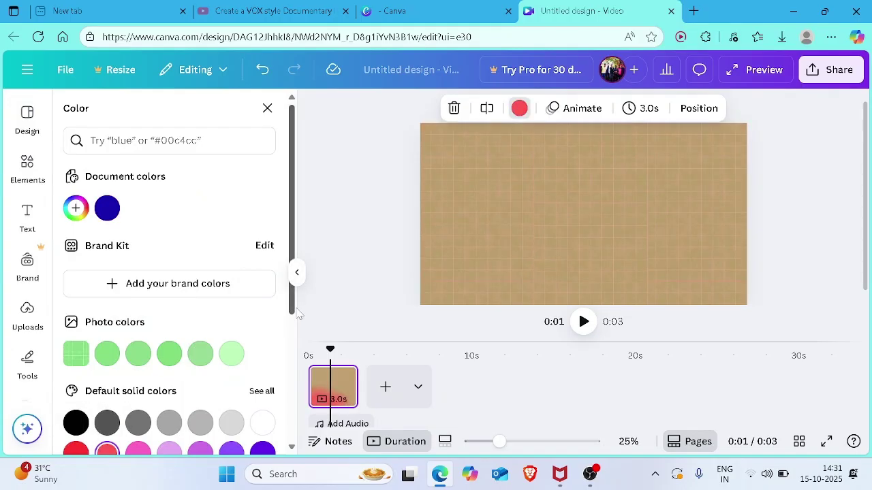
{"action": "scroll", "coordinate": [293, 314], "scroll_direction": "down", "scroll_amount": 3}
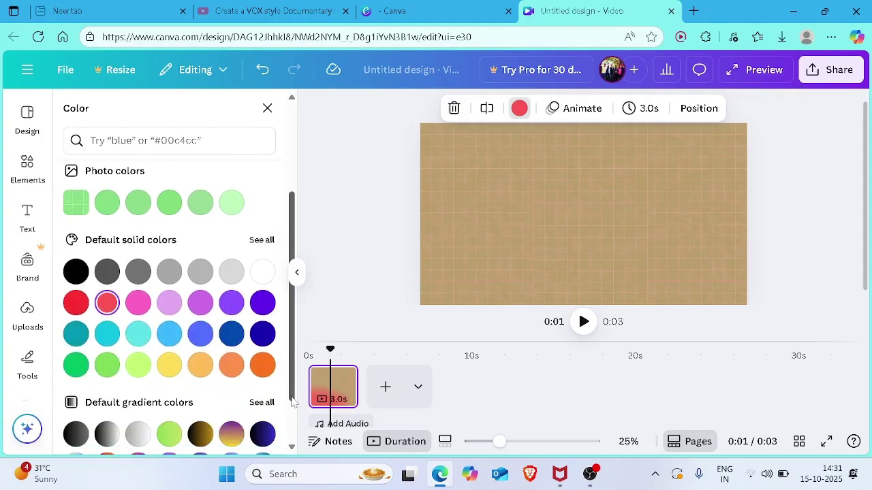
{"action": "left_click", "coordinate": [199, 331]}
{"action": "left_click", "coordinate": [171, 333]}
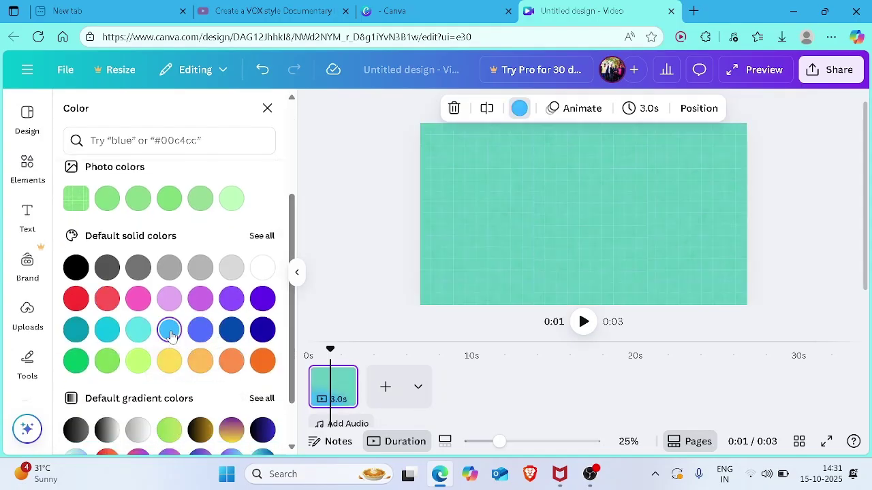
{"action": "left_click", "coordinate": [263, 331]}
{"action": "left_click", "coordinate": [352, 243]}
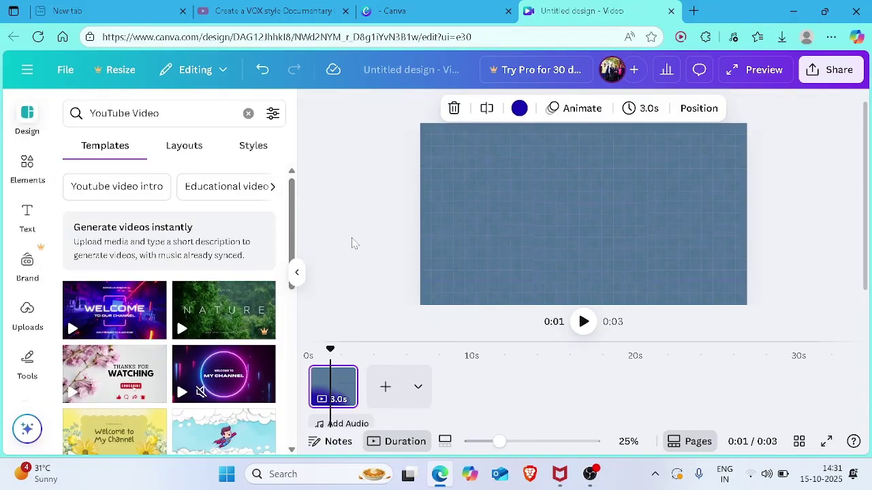
Add a heading to the page, try "Animate" as its text, and clear it
{"action": "left_click", "coordinate": [28, 217]}
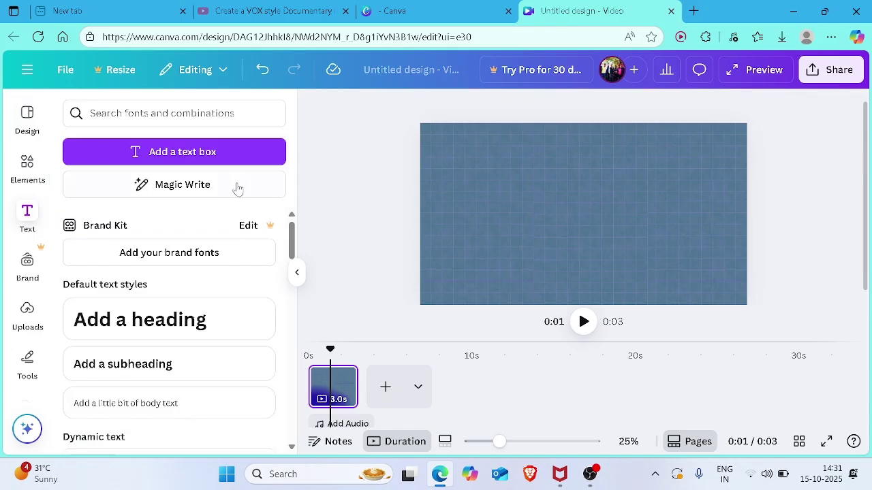
{"action": "left_click", "coordinate": [175, 329]}
{"action": "type", "text": "Ani"}
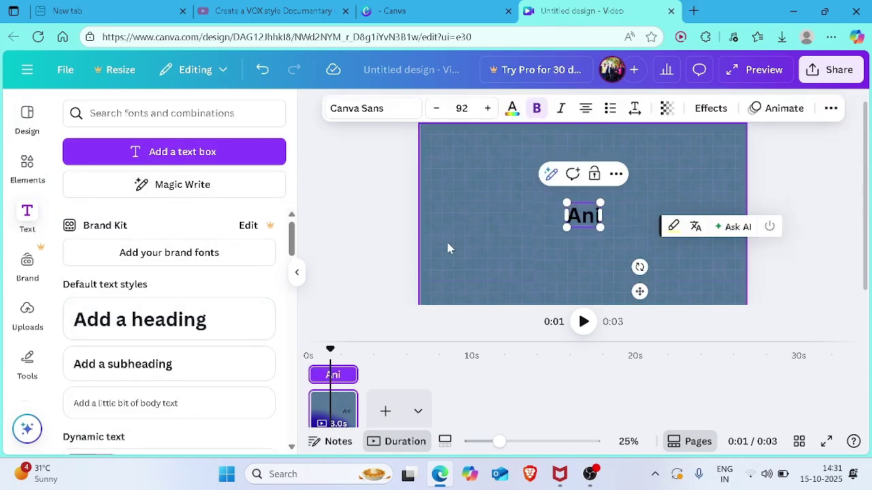
{"action": "type", "text": "mate"}
{"action": "key", "text": "BackSpace"}
{"action": "key", "text": "BackSpace"}
{"action": "key", "text": "BackSpace"}
{"action": "key", "text": "BackSpace"}
{"action": "key", "text": "BackSpace"}
{"action": "key", "text": "BackSpace"}
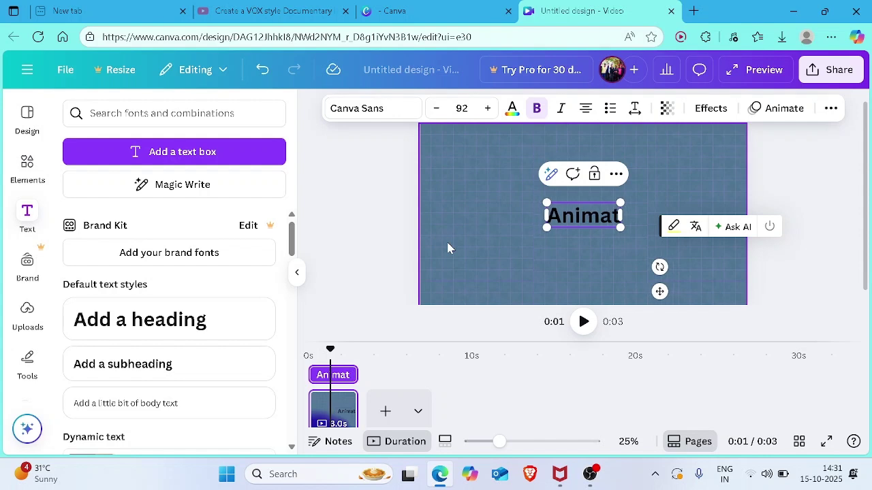
{"action": "key", "text": "BackSpace"}
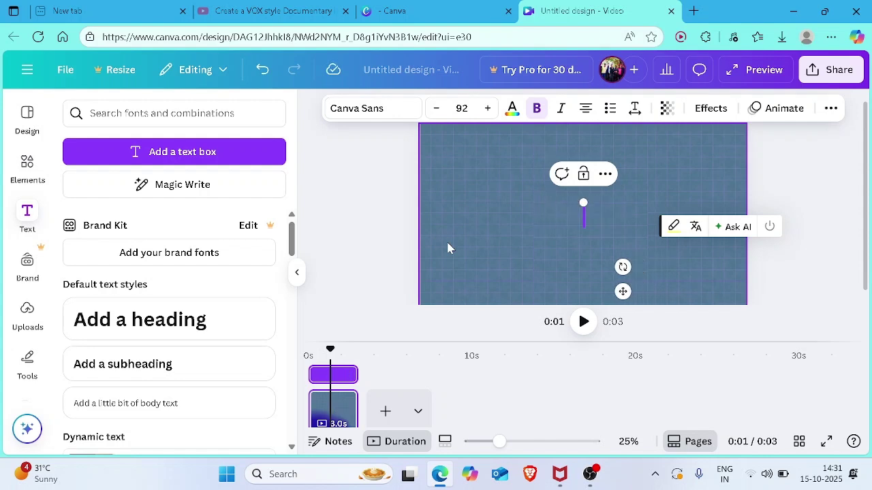
Try heading text beginning with "Black", and erase it completely
{"action": "type", "text": "Blc"}
{"action": "key", "text": "BackSpace"}
{"action": "type", "text": "a"}
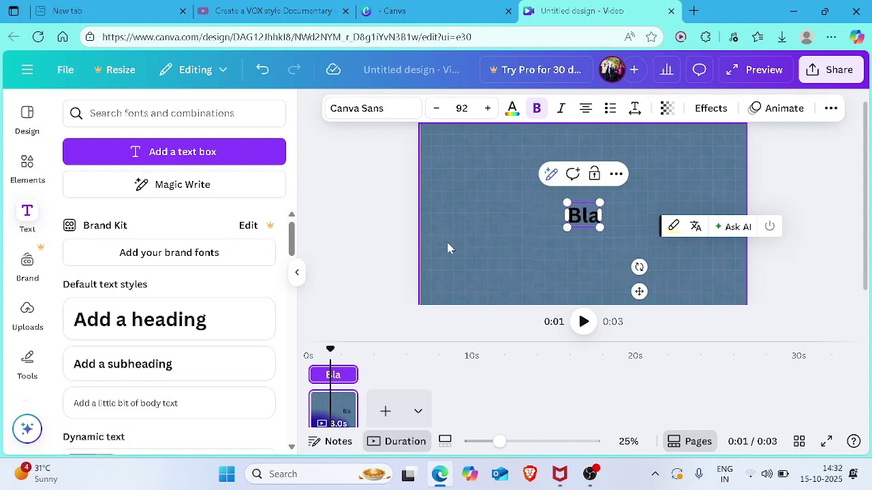
{"action": "type", "text": "ck afri"}
{"action": "key", "text": "BackSpace"}
{"action": "key", "text": "BackSpace"}
{"action": "key", "text": "BackSpace"}
{"action": "key", "text": "BackSpace"}
{"action": "key", "text": "BackSpace"}
{"action": "key", "text": "BackSpace"}
{"action": "key", "text": "BackSpace"}
{"action": "key", "text": "BackSpace"}
{"action": "key", "text": "BackSpace"}
{"action": "key", "text": "BackSpace"}
Enter "Red & Black" as the heading's text
{"action": "type", "text": "Red"}
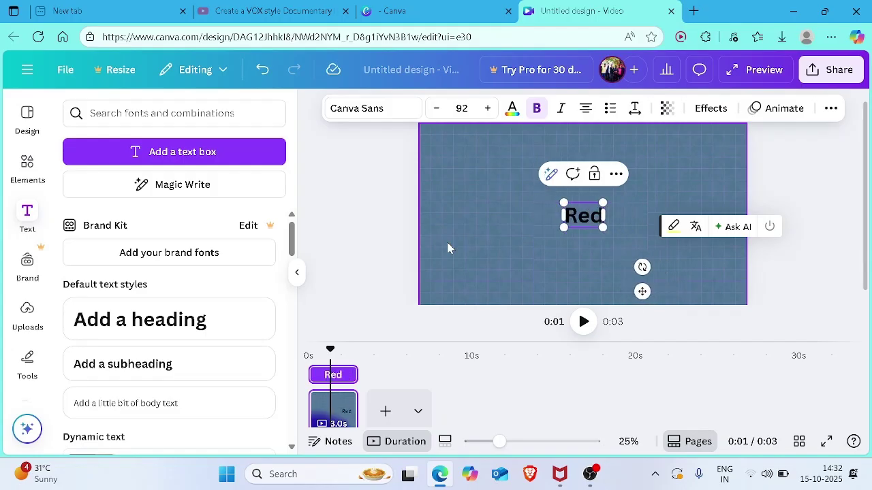
{"action": "type", "text": " and"}
{"action": "key", "text": "BackSpace"}
{"action": "key", "text": "BackSpace"}
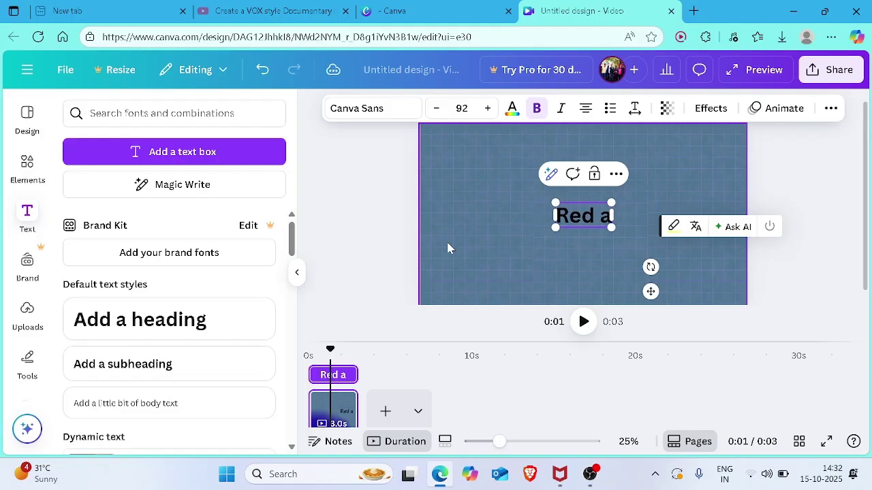
{"action": "key", "text": "BackSpace"}
{"action": "key", "text": "BackSpace"}
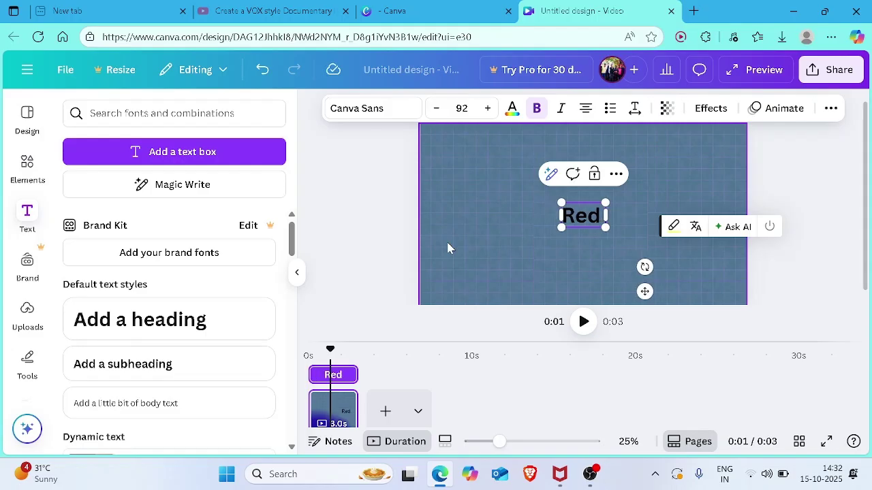
{"action": "type", "text": "& Bac"}
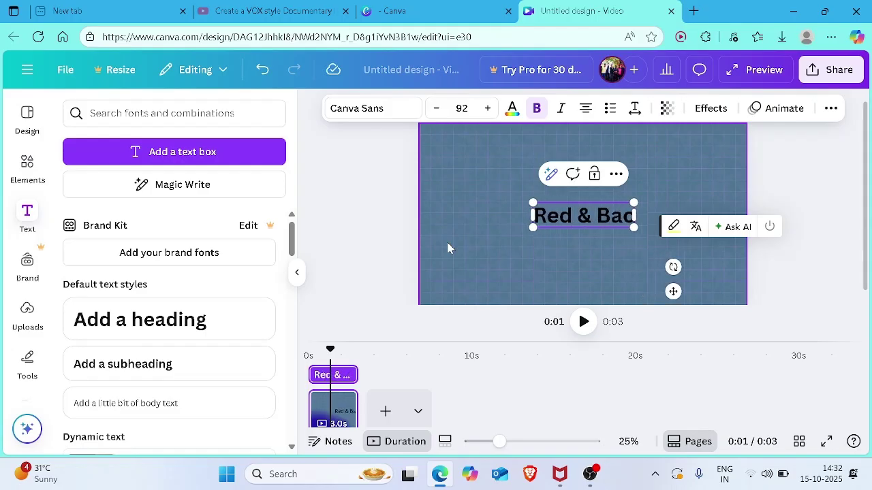
{"action": "key", "text": "BackSpace"}
{"action": "key", "text": "BackSpace"}
{"action": "type", "text": "lack"}
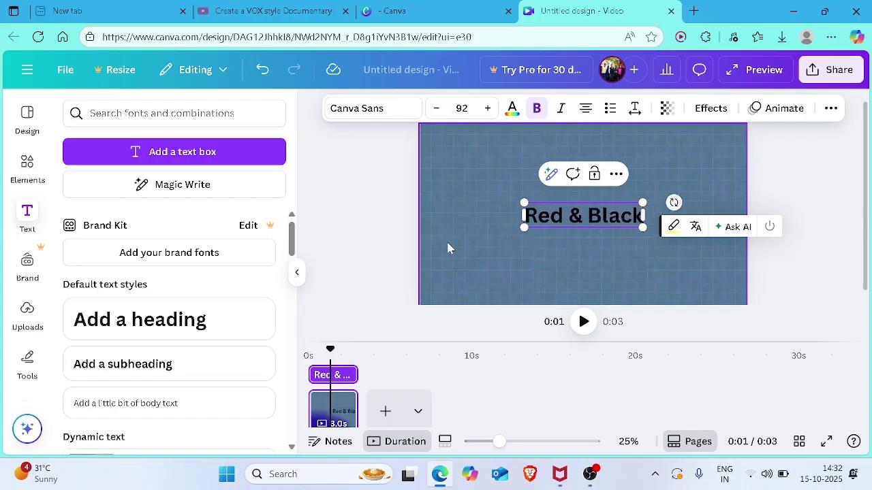
{"action": "left_click", "coordinate": [321, 9]}
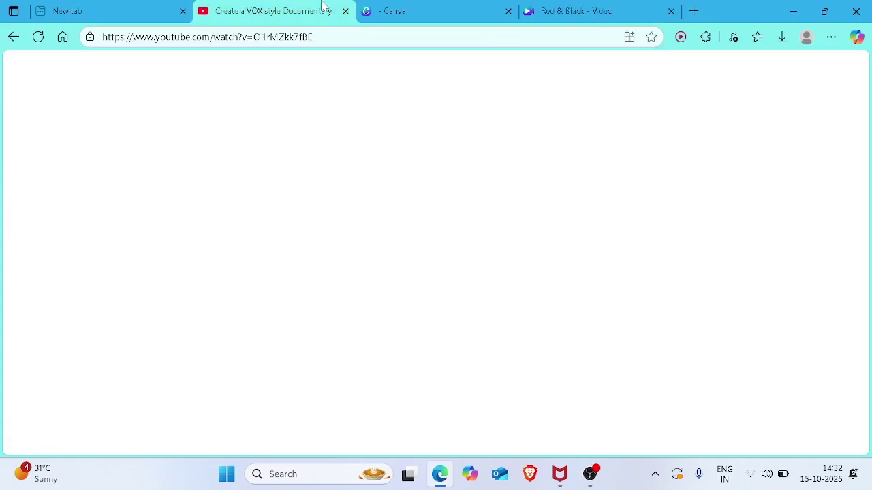
{"action": "left_click", "coordinate": [538, 8]}
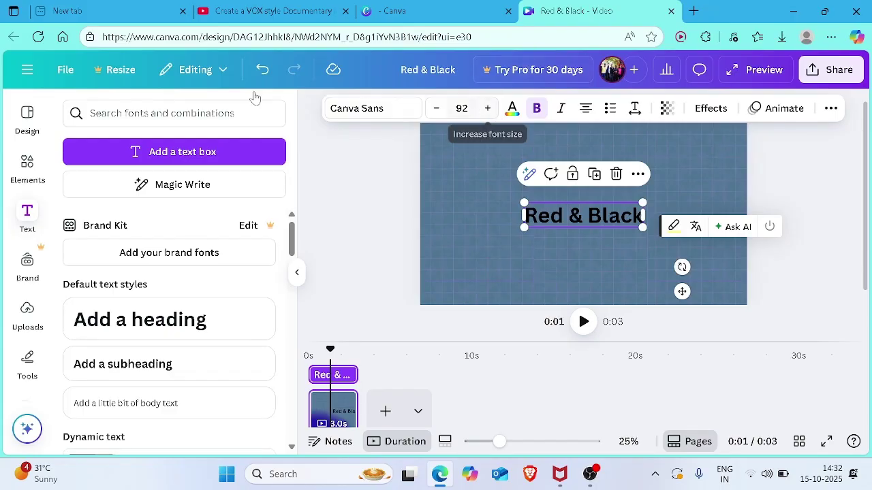
{"action": "left_click", "coordinate": [126, 113]}
{"action": "type", "text": "dm"}
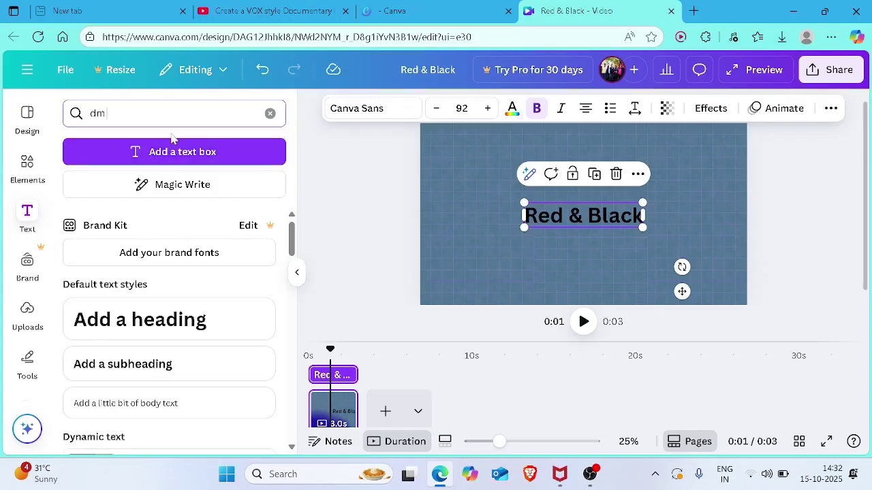
Set the heading's font to DM Weekend after trying DM Serif Display, DM Jacaranda and DM Twilight, and enlarge it to about size 193
{"action": "left_click", "coordinate": [374, 116]}
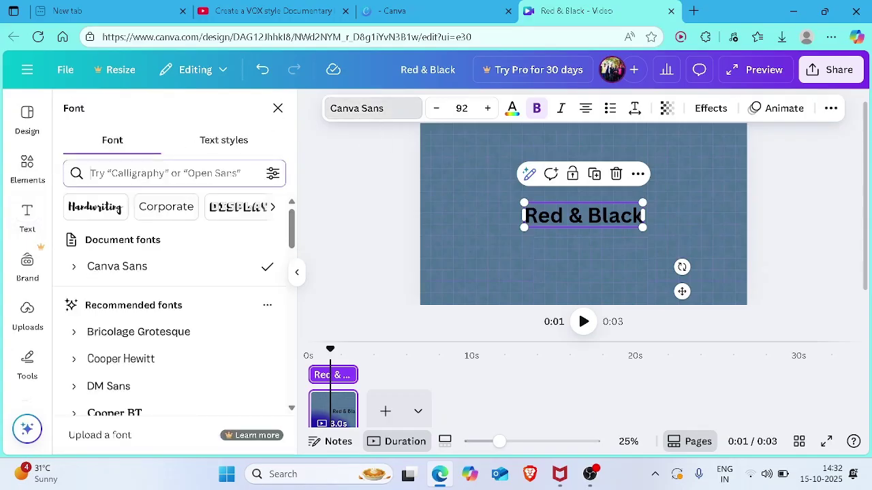
{"action": "type", "text": "dm"}
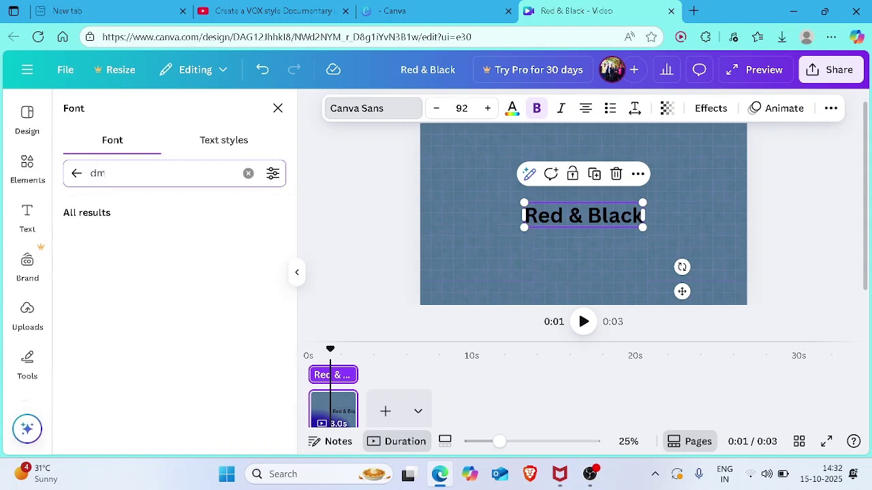
{"action": "left_click", "coordinate": [208, 267]}
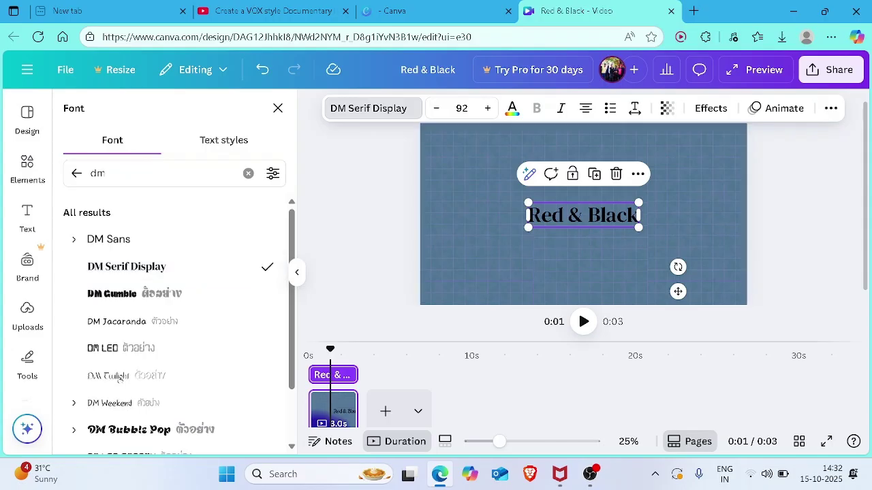
{"action": "left_click", "coordinate": [250, 325]}
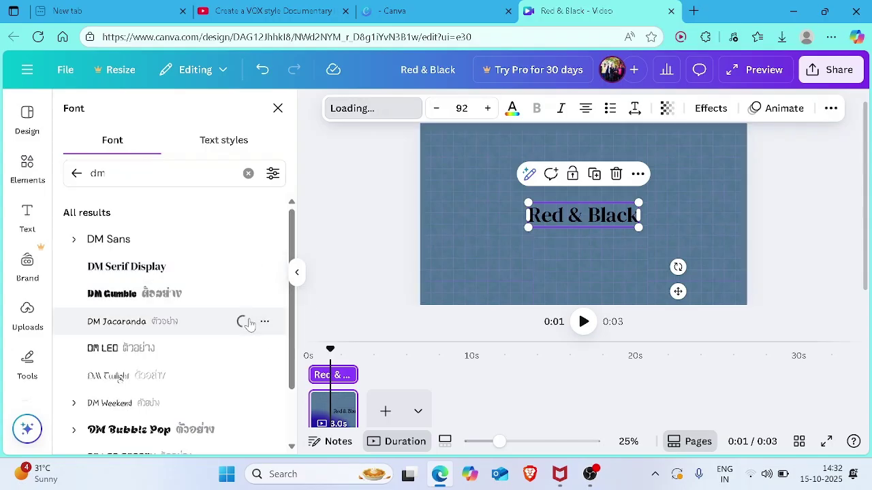
{"action": "left_click", "coordinate": [207, 374]}
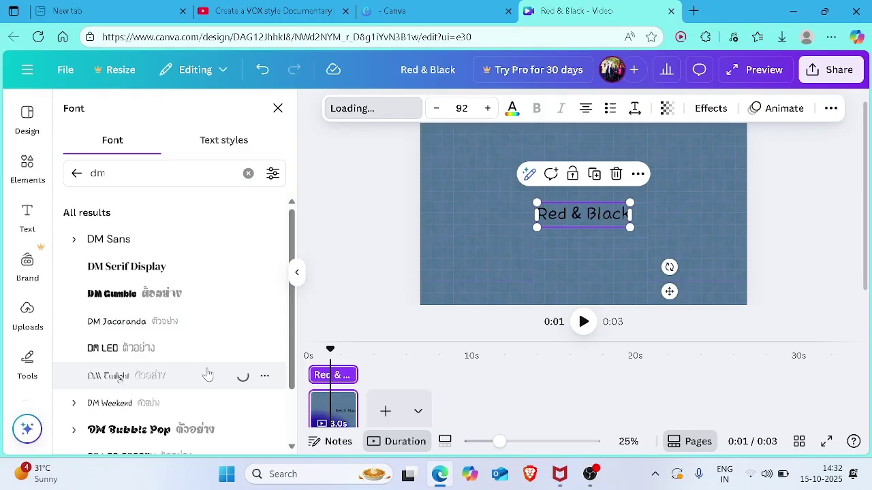
{"action": "left_click", "coordinate": [171, 401]}
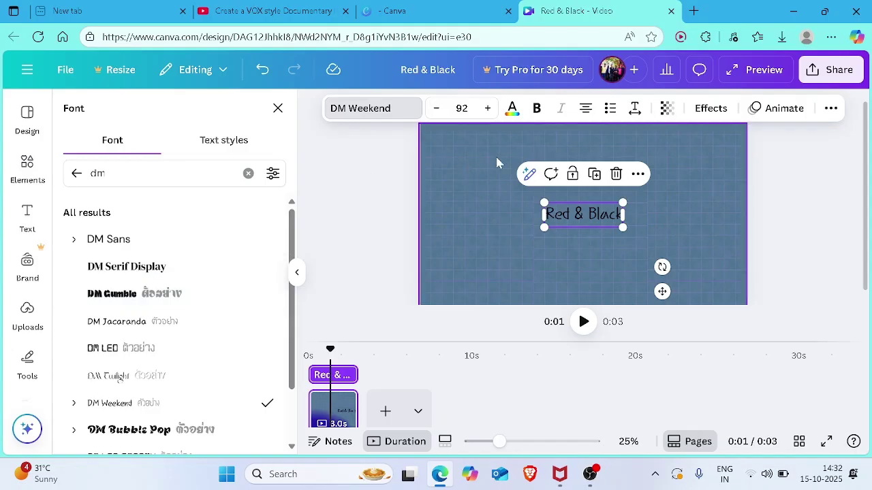
{"action": "left_click_drag", "start_coordinate": [622, 199], "coordinate": [698, 141]}
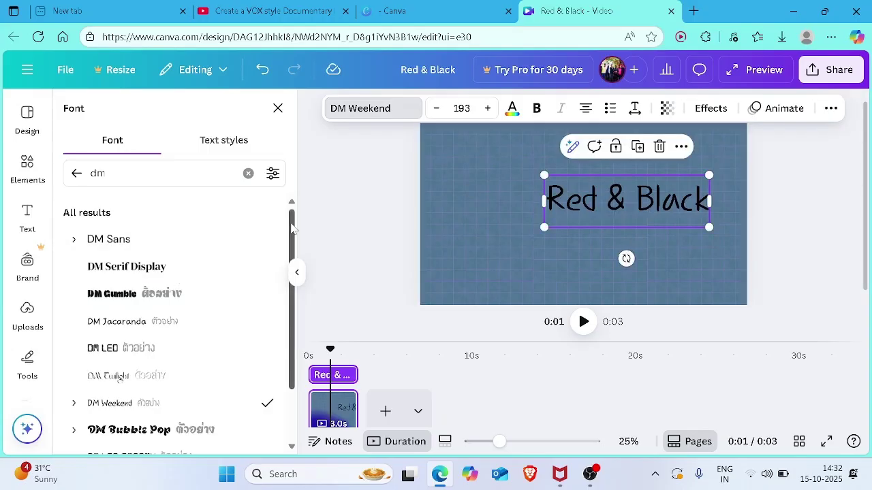
{"action": "scroll", "coordinate": [285, 281], "scroll_direction": "down", "scroll_amount": 1}
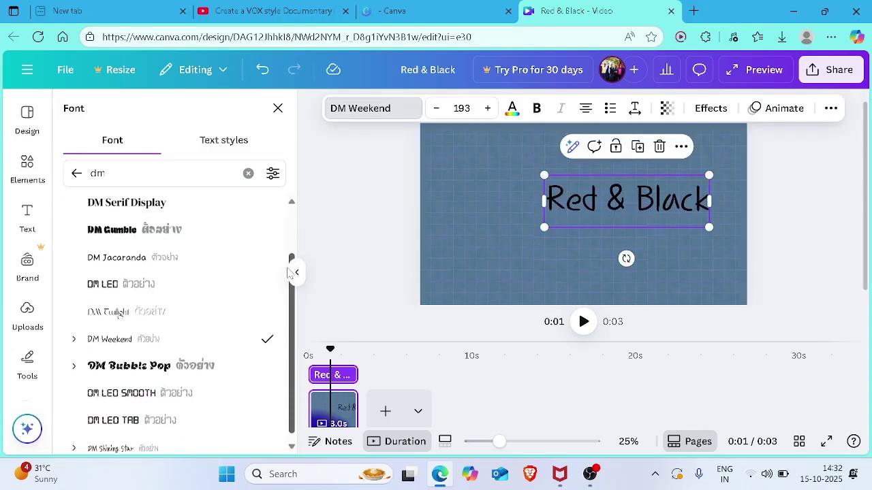
Set the heading's font to DM Serif Display after trying DM Shining Star, DM Twilight and DM Jacaranda, and shrink it to about size 139, centred horizontally
{"action": "left_click", "coordinate": [123, 443]}
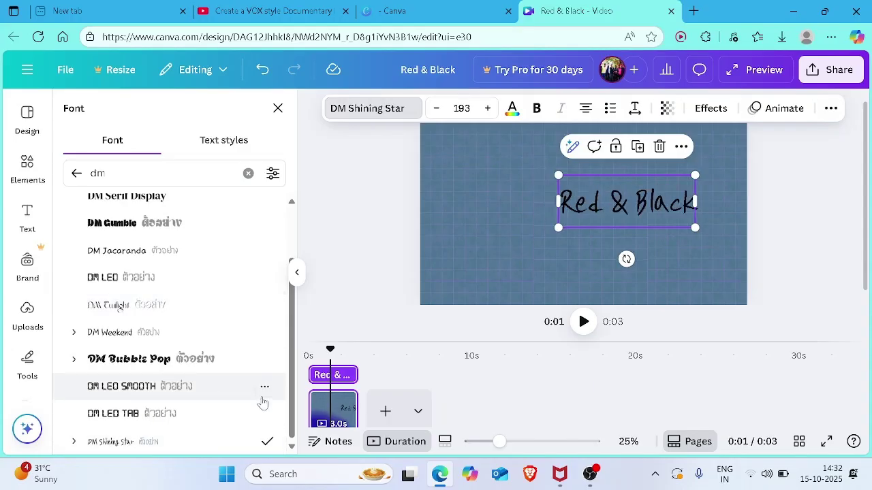
{"action": "left_click", "coordinate": [185, 297]}
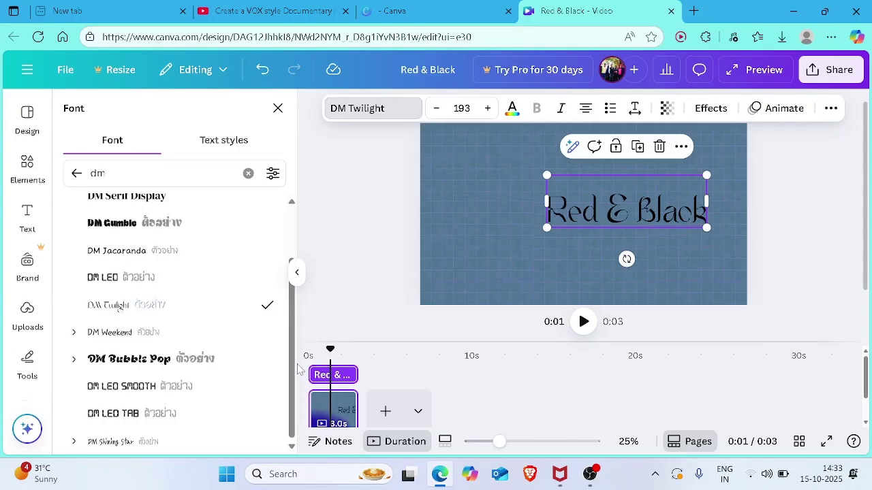
{"action": "left_click", "coordinate": [163, 251]}
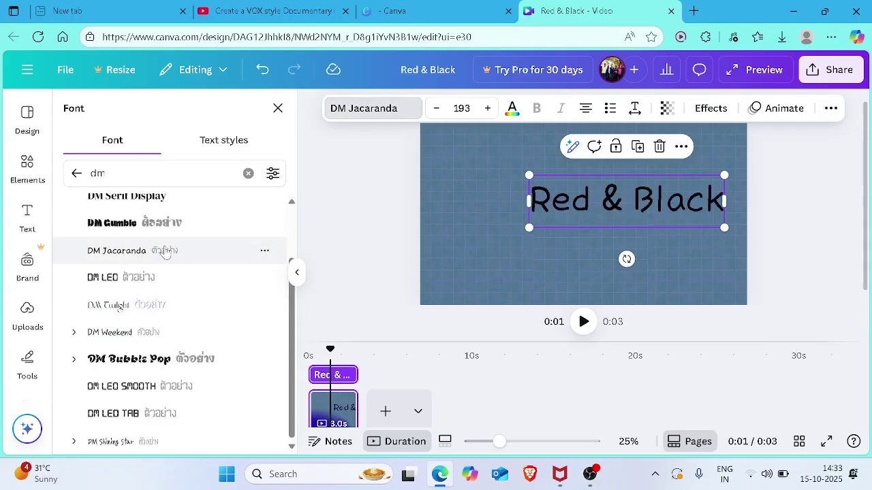
{"action": "left_click_drag", "start_coordinate": [290, 353], "coordinate": [294, 295]}
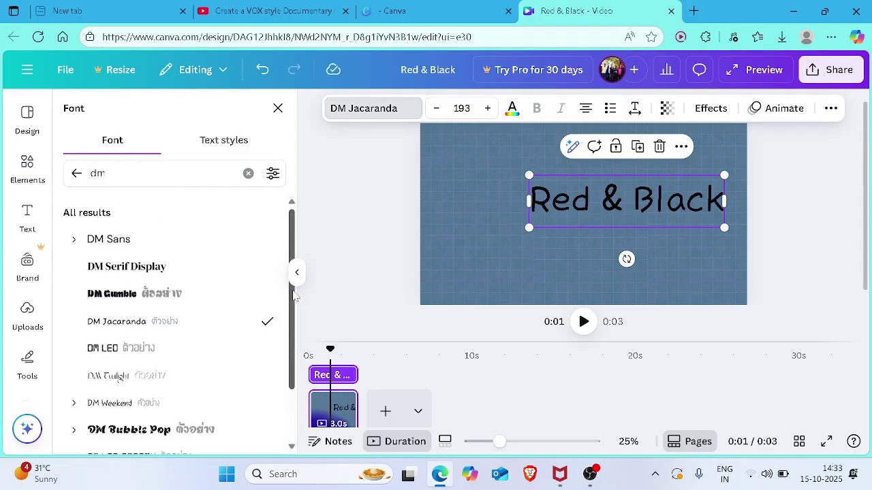
{"action": "left_click", "coordinate": [120, 241]}
{"action": "left_click", "coordinate": [102, 267]}
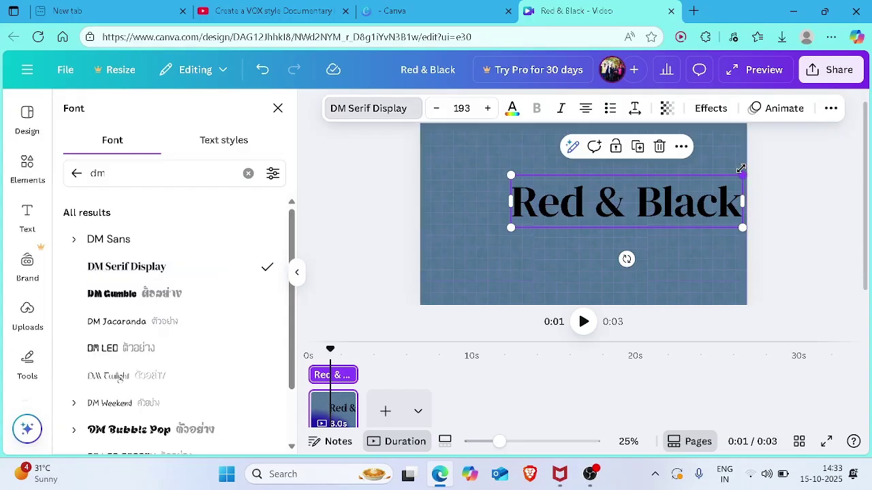
{"action": "left_click_drag", "start_coordinate": [742, 171], "coordinate": [678, 196]}
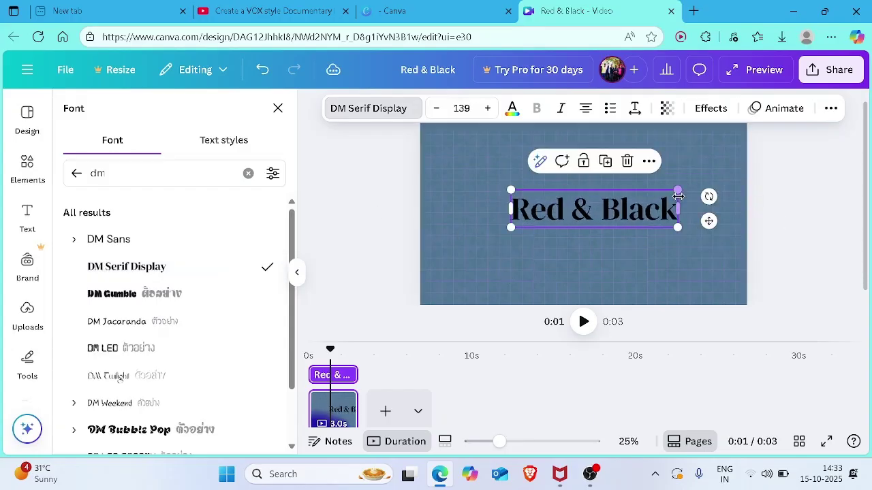
{"action": "left_click_drag", "start_coordinate": [709, 221], "coordinate": [699, 211]}
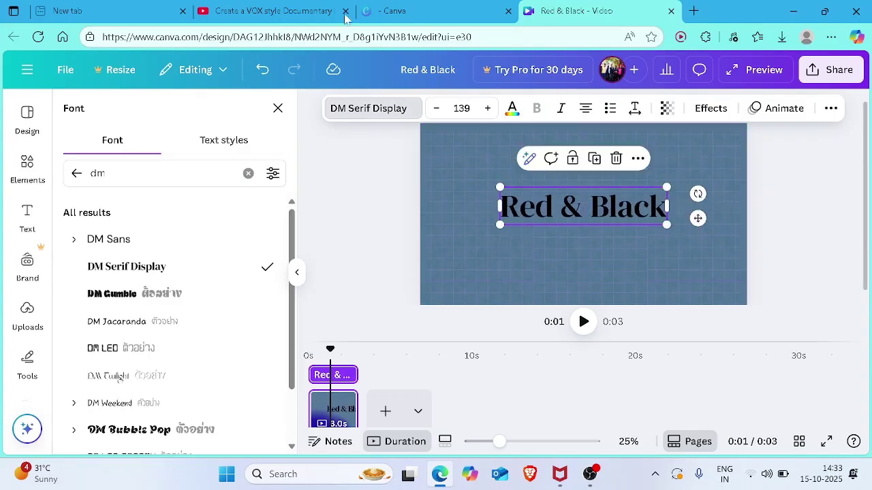
Check the opening scene at 1:50 in the YouTube VOX documentary tutorial, and return to the Canva design
{"action": "left_click", "coordinate": [298, 6]}
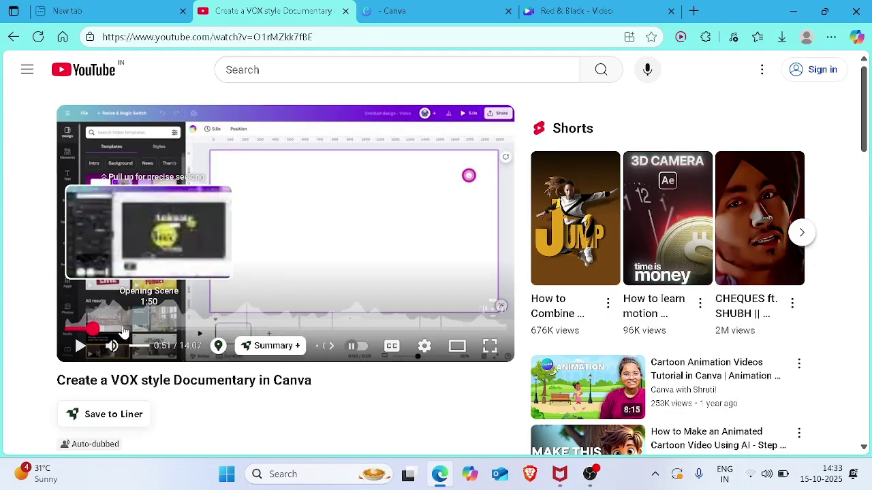
{"action": "left_click", "coordinate": [125, 330]}
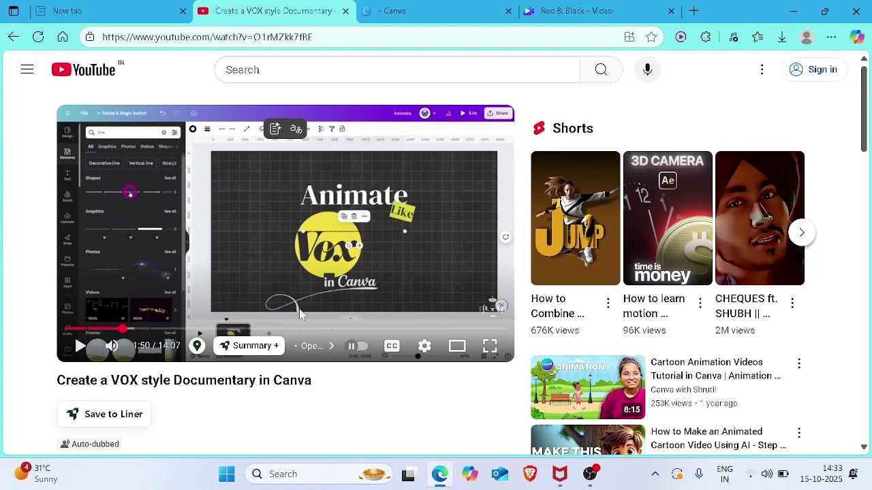
{"action": "left_click", "coordinate": [468, 6]}
{"action": "left_click", "coordinate": [591, 8]}
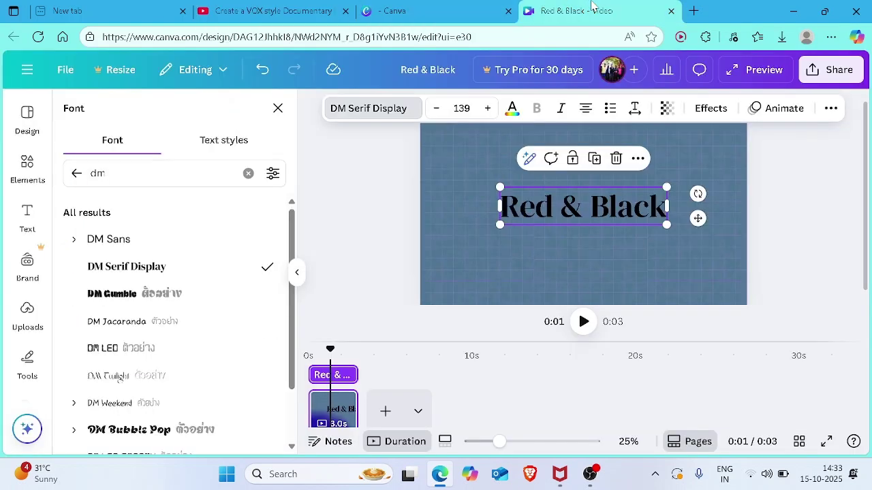
Set the transparency of the grid background group to 56
{"action": "key", "text": "Escape"}
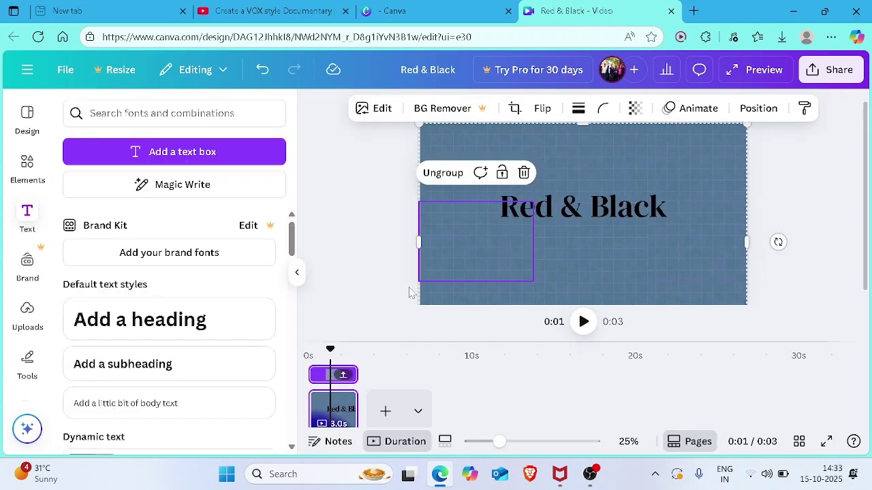
{"action": "left_click", "coordinate": [642, 277]}
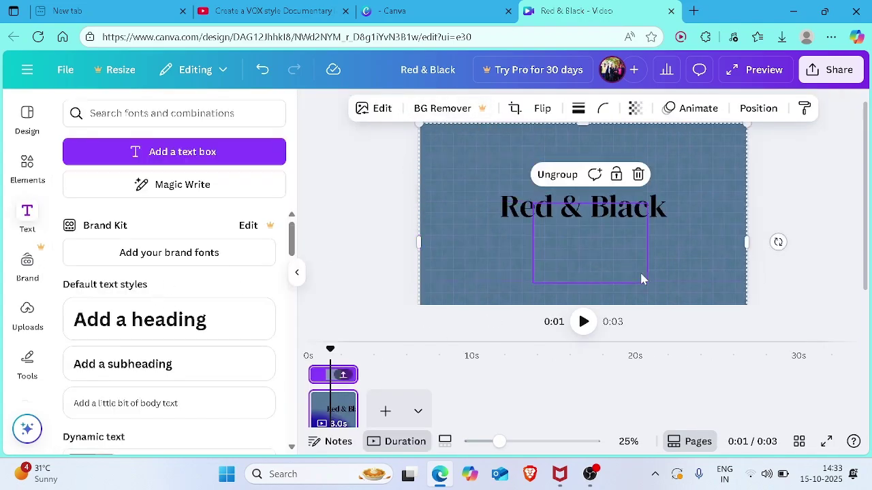
{"action": "left_click", "coordinate": [748, 168]}
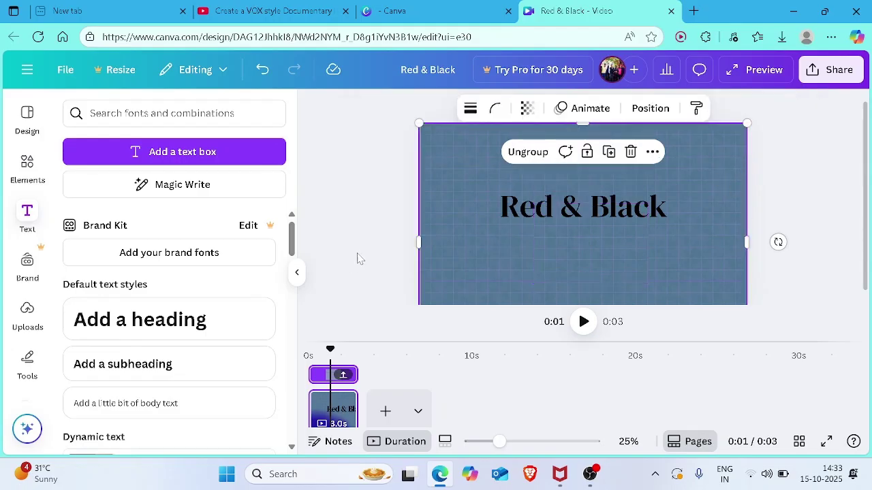
{"action": "left_click", "coordinate": [530, 109]}
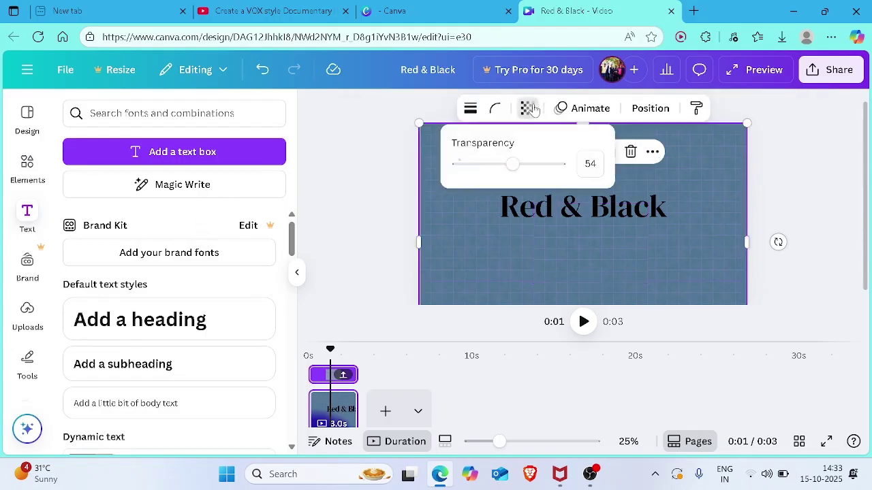
{"action": "left_click_drag", "start_coordinate": [512, 164], "coordinate": [516, 197]}
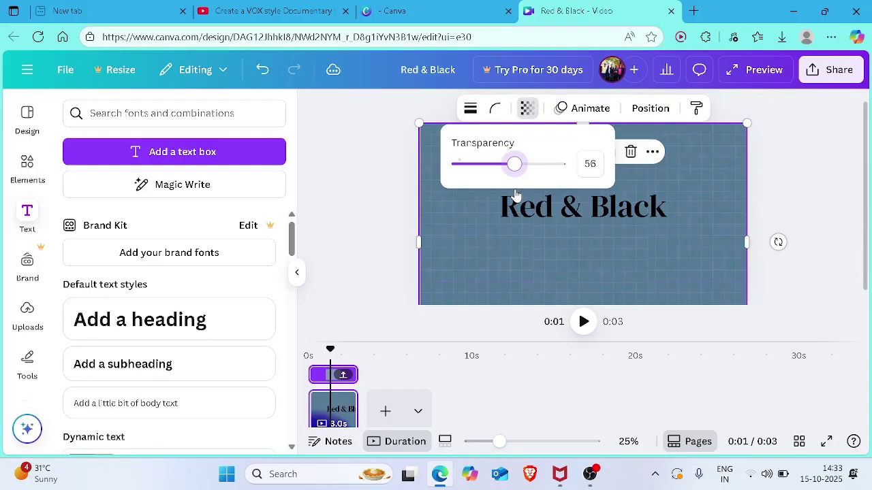
{"action": "left_click", "coordinate": [395, 215]}
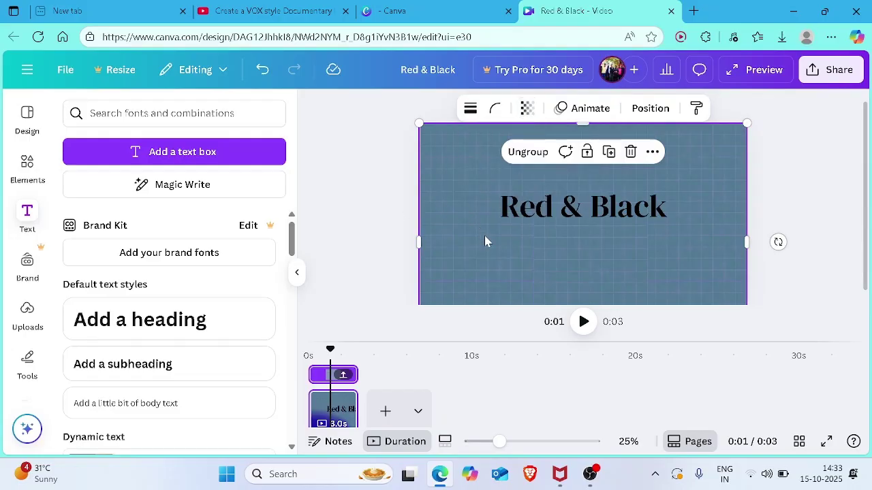
{"action": "left_click", "coordinate": [485, 237]}
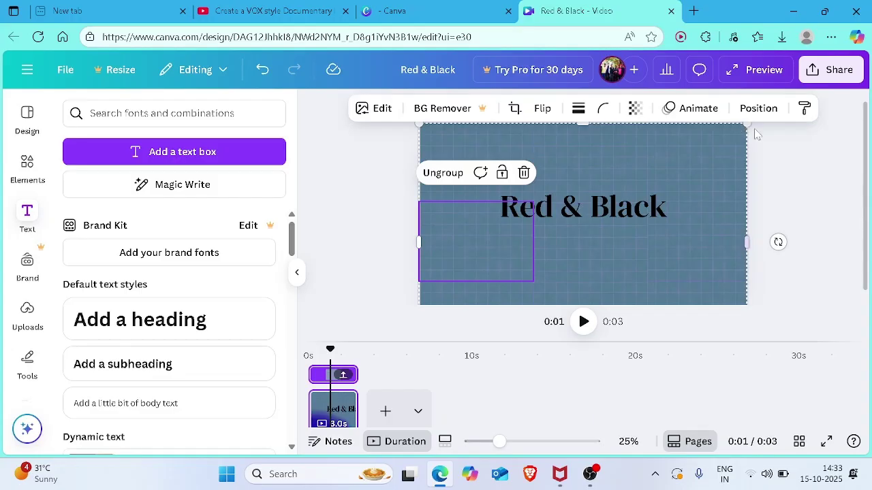
{"action": "key", "text": "Escape"}
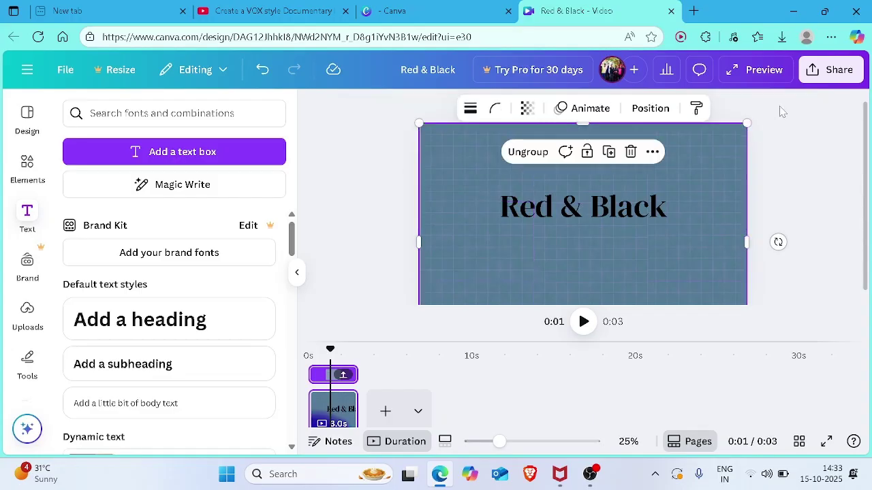
{"action": "left_click", "coordinate": [696, 108]}
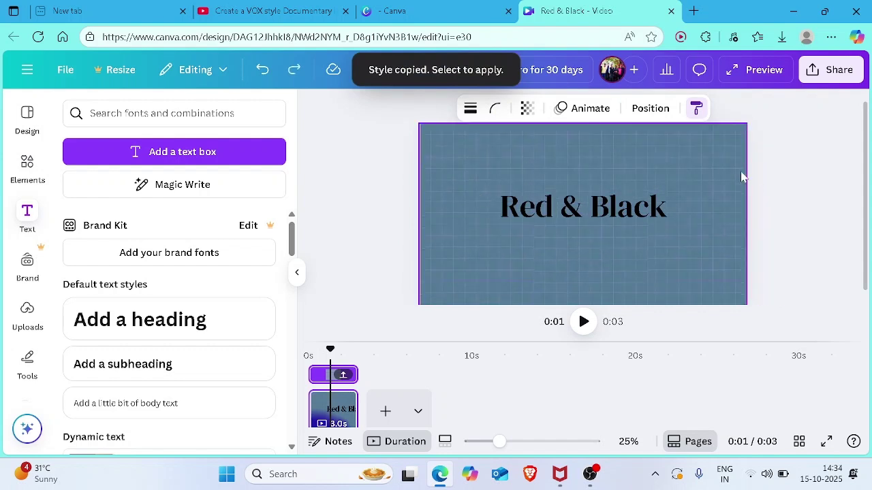
Colour the "Red & Black" heading yellow from the default solid colours after trying white, coral red and purple
{"action": "left_click", "coordinate": [582, 207]}
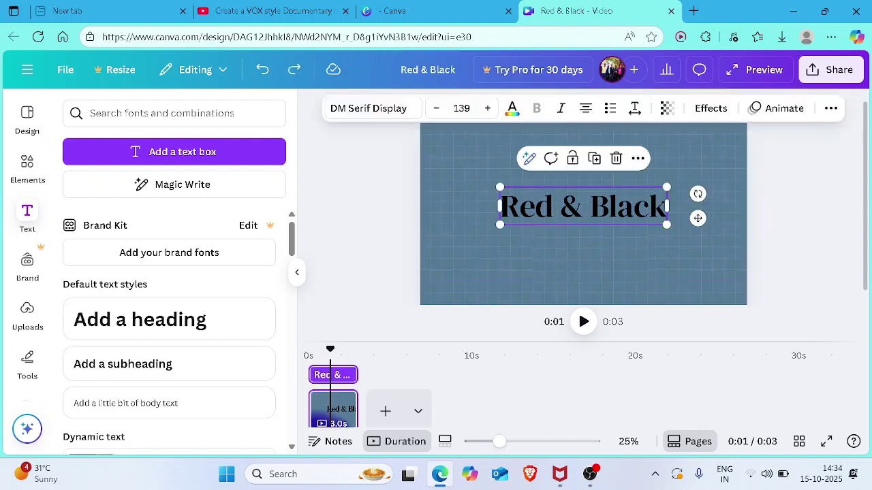
{"action": "left_click", "coordinate": [512, 108]}
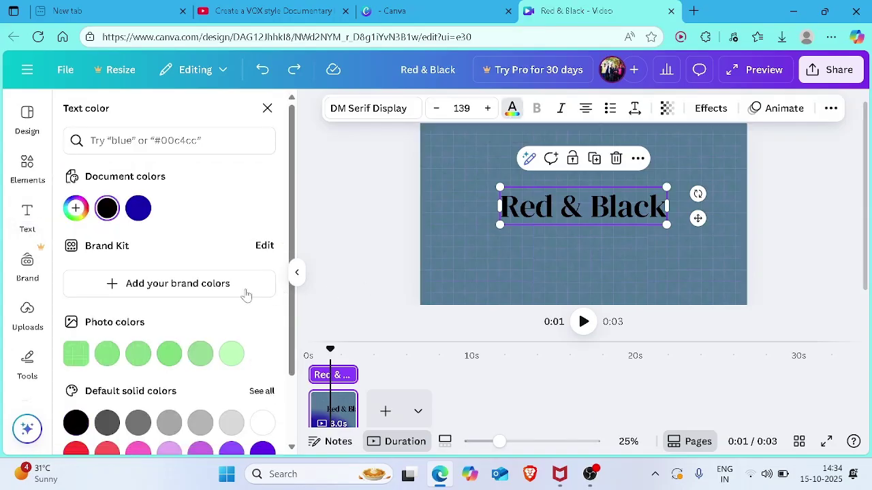
{"action": "left_click", "coordinate": [262, 423]}
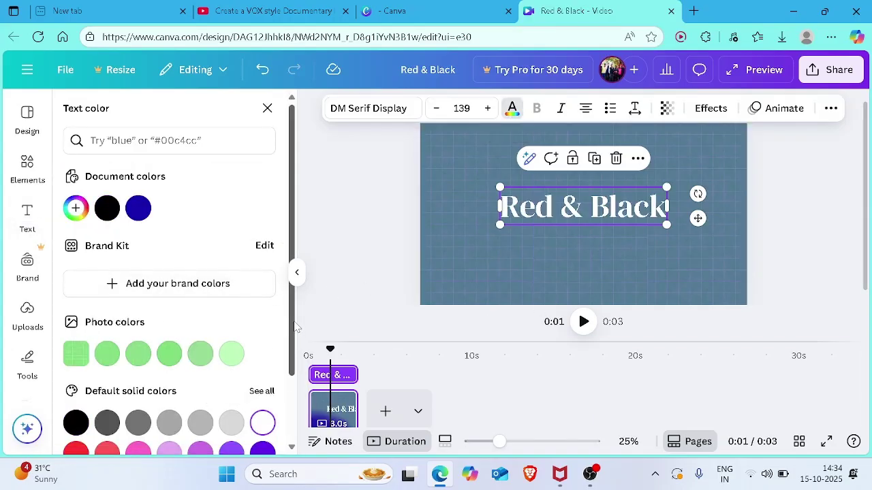
{"action": "scroll", "coordinate": [86, 426], "scroll_direction": "down", "scroll_amount": 1}
{"action": "left_click", "coordinate": [75, 369]}
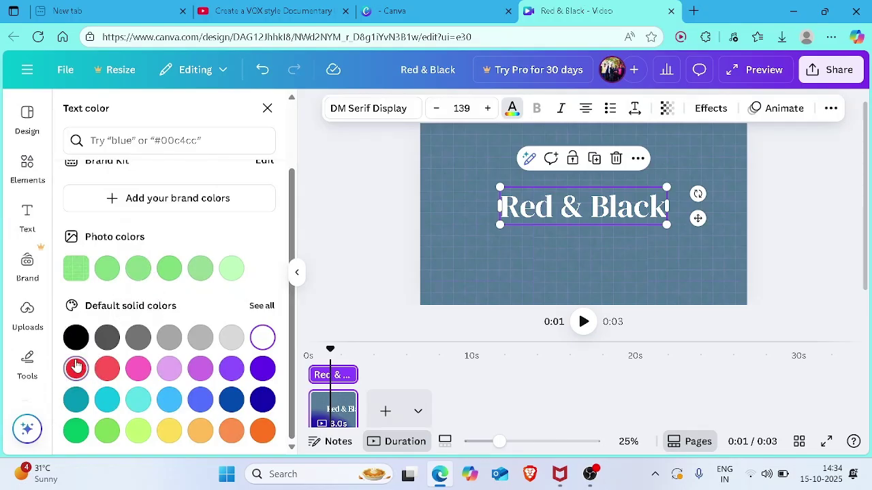
{"action": "left_click", "coordinate": [107, 369]}
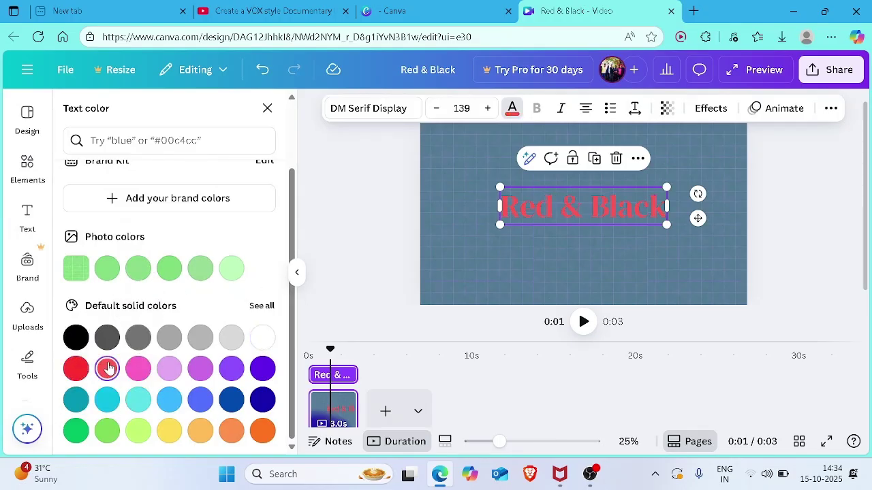
{"action": "left_click", "coordinate": [191, 376]}
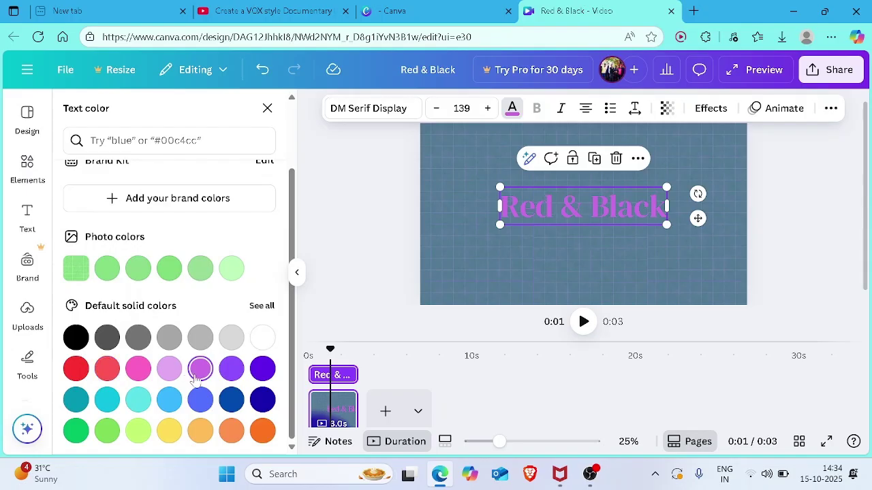
{"action": "left_click", "coordinate": [169, 430]}
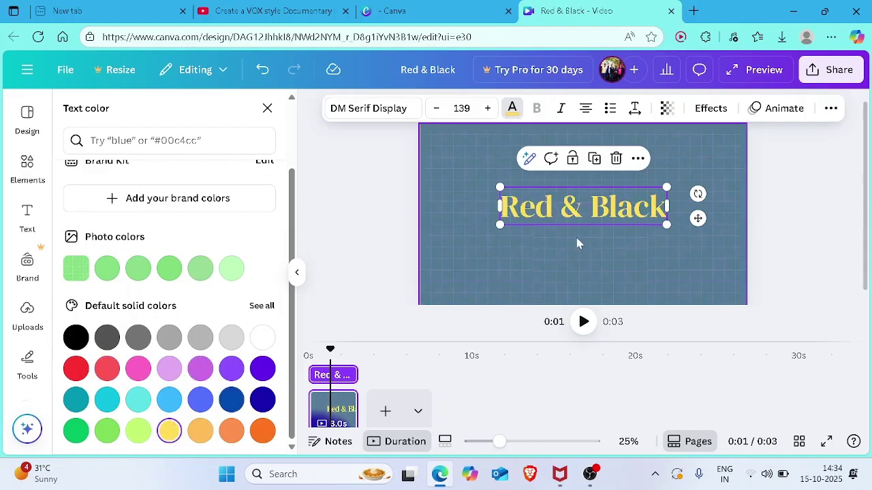
Shrink the heading to about size 124 and move it to the top centre of the page
{"action": "left_click_drag", "start_coordinate": [501, 184], "coordinate": [519, 191]}
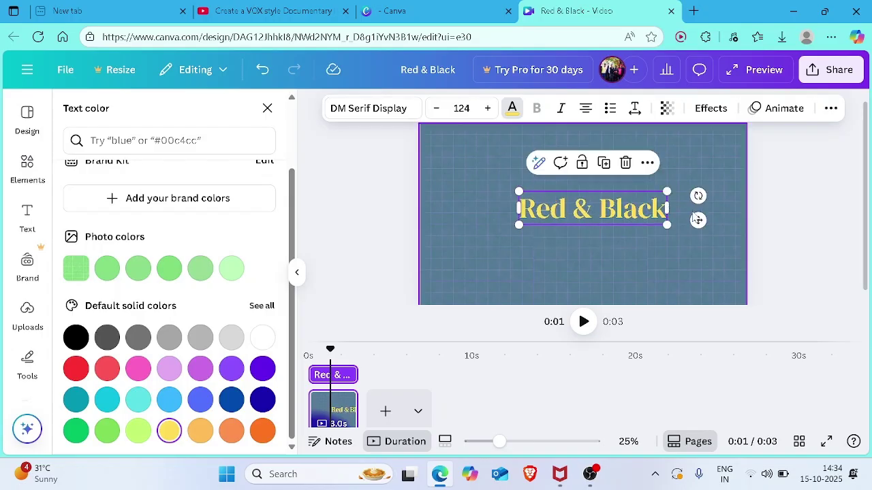
{"action": "left_click_drag", "start_coordinate": [699, 216], "coordinate": [693, 163]}
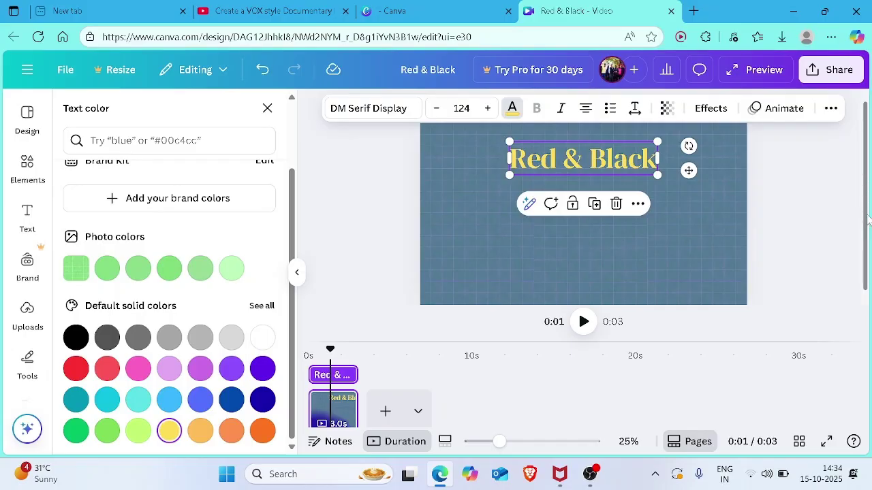
{"action": "scroll", "coordinate": [867, 218], "scroll_direction": "up", "scroll_amount": 1}
{"action": "key", "text": "Escape"}
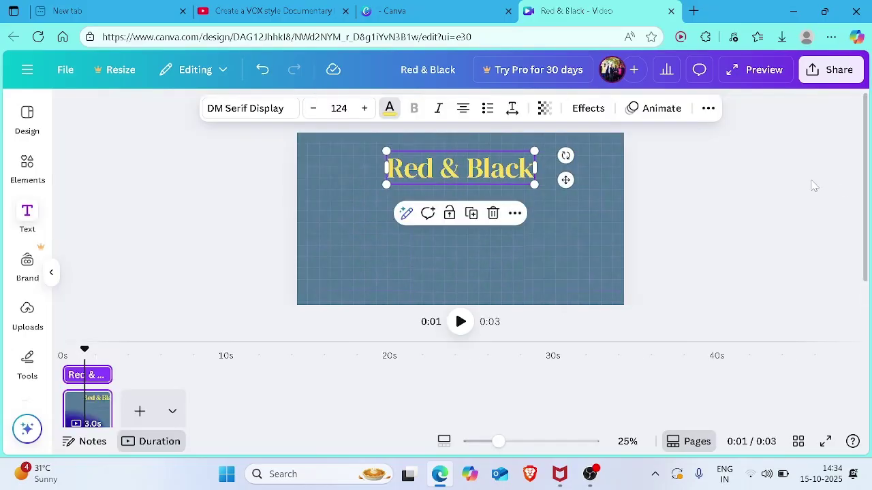
{"action": "left_click", "coordinate": [400, 218]}
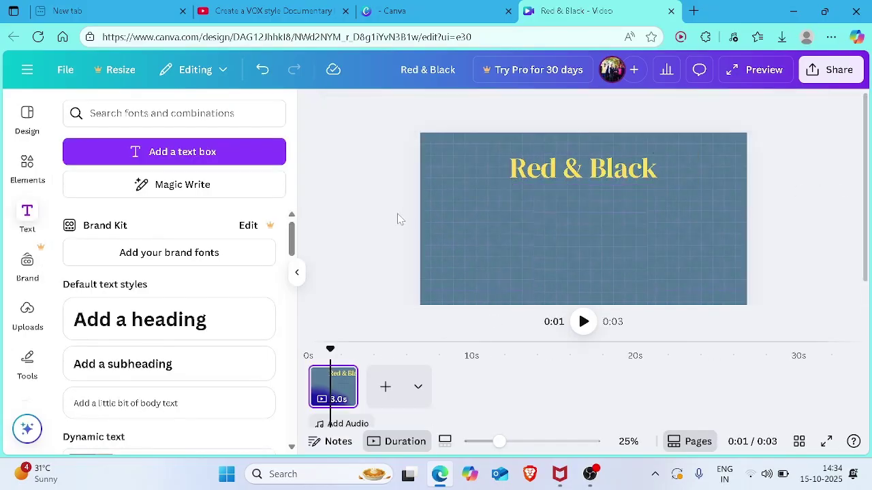
Compare the heading with the title layout in the YouTube tutorial, and return to the Canva design
{"action": "left_click", "coordinate": [583, 168]}
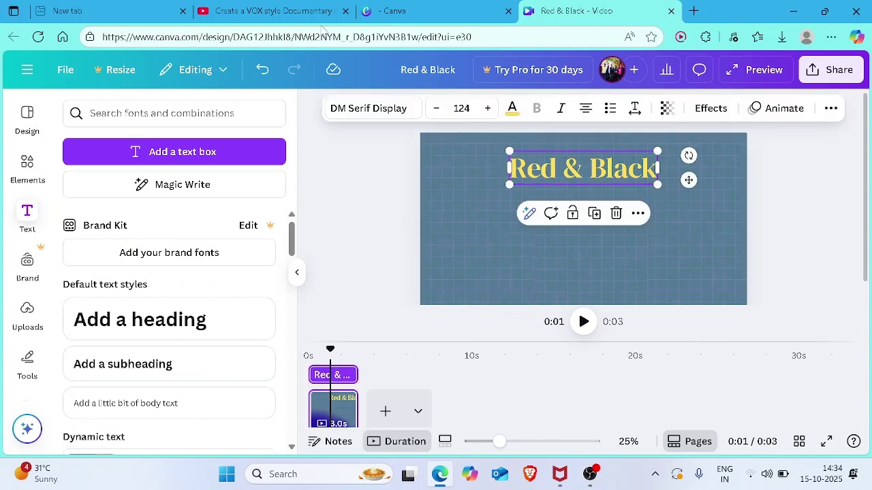
{"action": "left_click", "coordinate": [300, 11]}
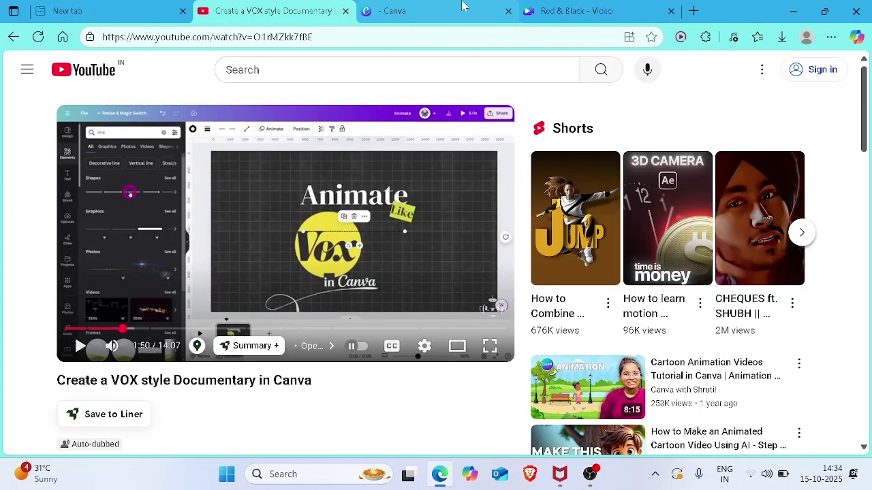
{"action": "left_click", "coordinate": [547, 10]}
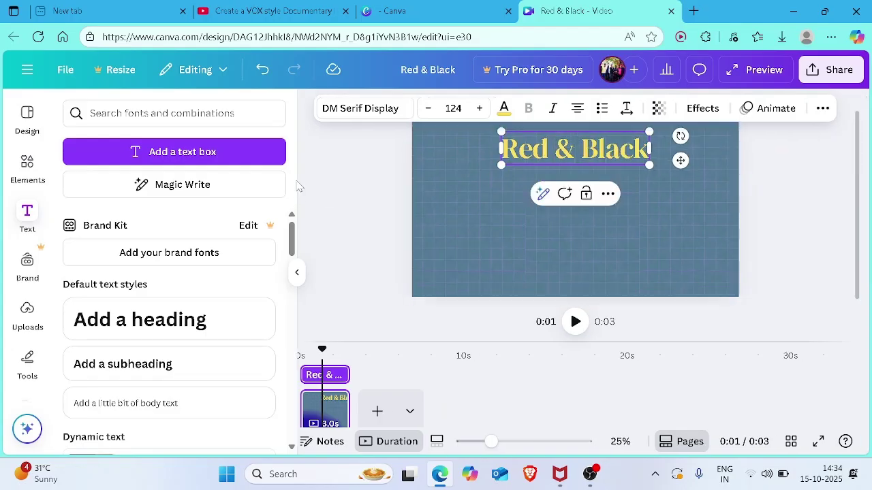
Try deleting the "Red & Black" heading after selecting it among the layers, and undo the deletion
{"action": "left_click", "coordinate": [352, 197]}
{"action": "left_click", "coordinate": [653, 143]}
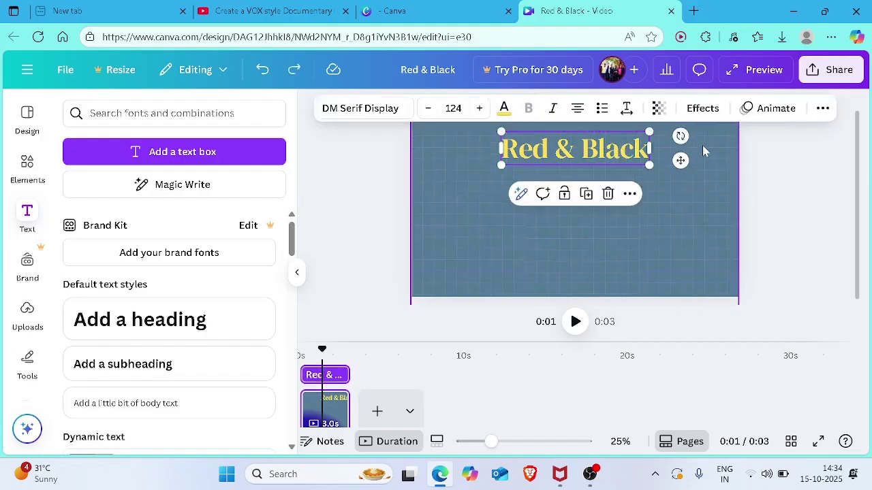
{"action": "left_click", "coordinate": [704, 147]}
{"action": "left_click", "coordinate": [750, 109]}
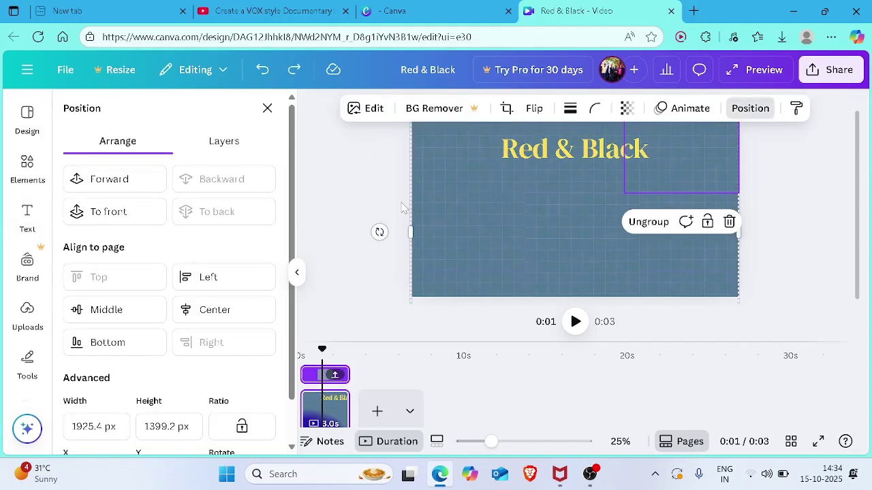
{"action": "left_click", "coordinate": [204, 140]}
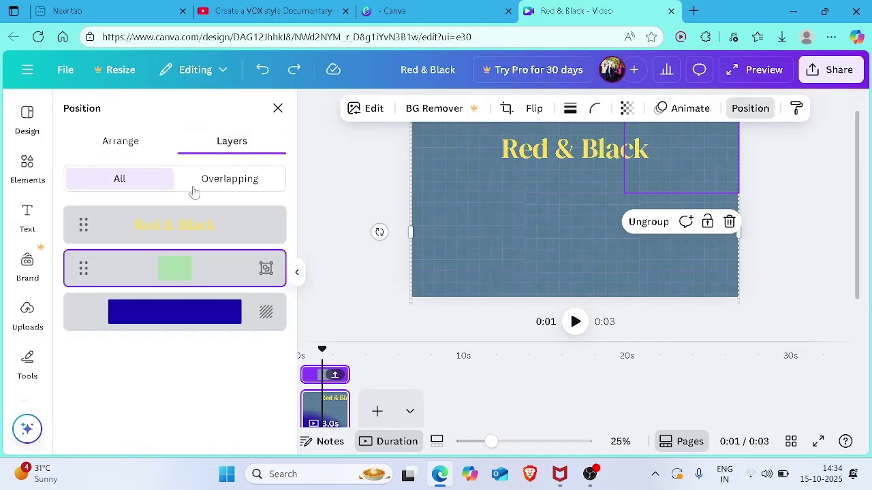
{"action": "left_click", "coordinate": [213, 225]}
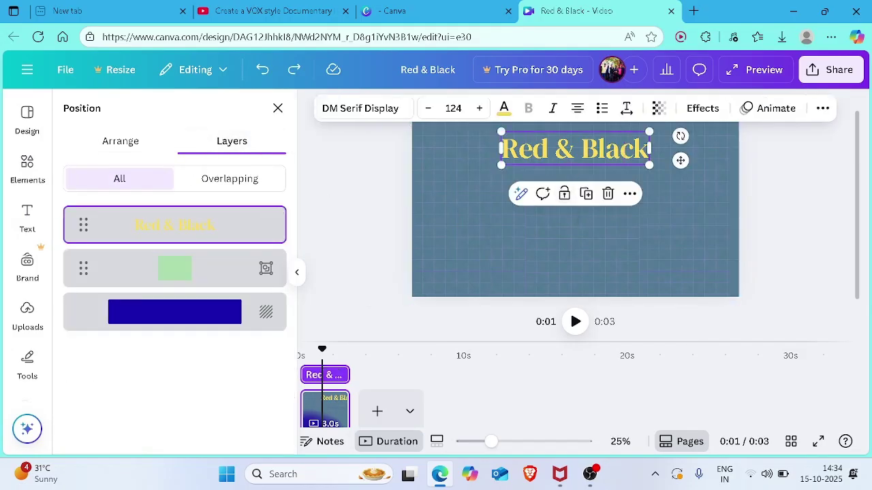
{"action": "left_click", "coordinate": [608, 194]}
{"action": "key", "text": "ctrl+z"}
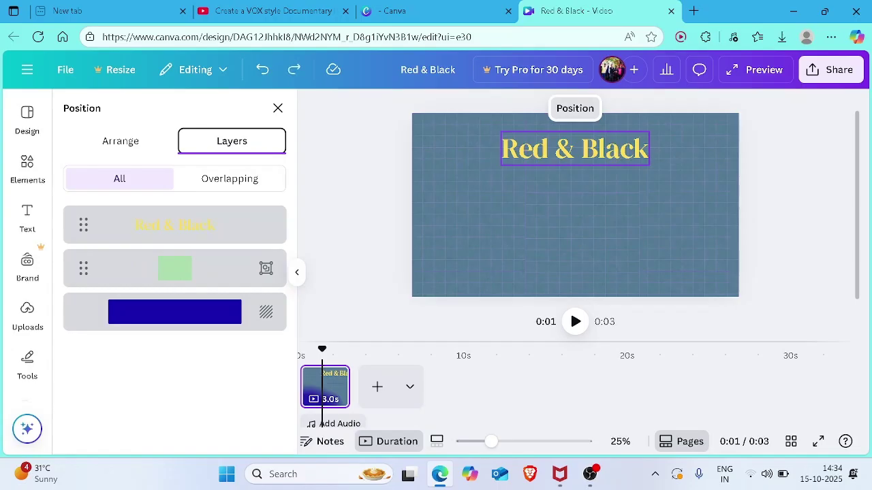
Shorten the "Red & Black" heading text to "Red &"
{"action": "left_click", "coordinate": [225, 232]}
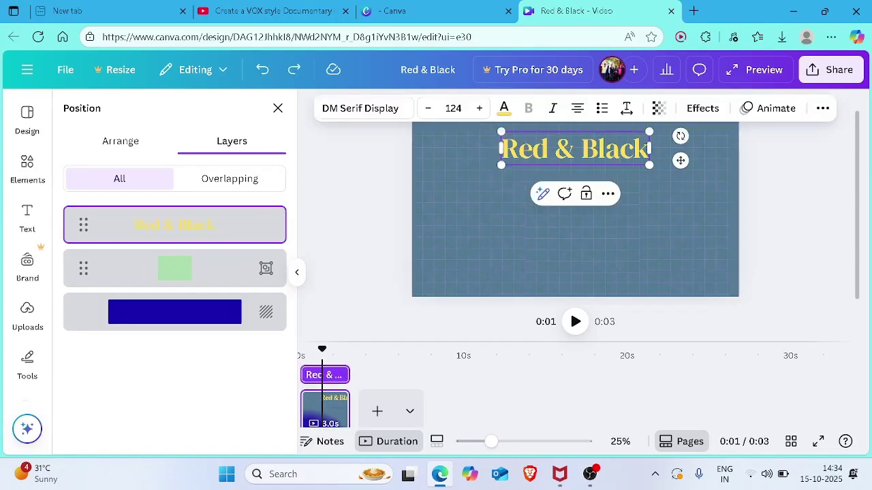
{"action": "key", "text": "BackSpace"}
{"action": "key", "text": "BackSpace"}
{"action": "key", "text": "BackSpace"}
{"action": "key", "text": "BackSpace"}
{"action": "key", "text": "BackSpace"}
{"action": "key", "text": "BackSpace"}
{"action": "key", "text": "BackSpace"}
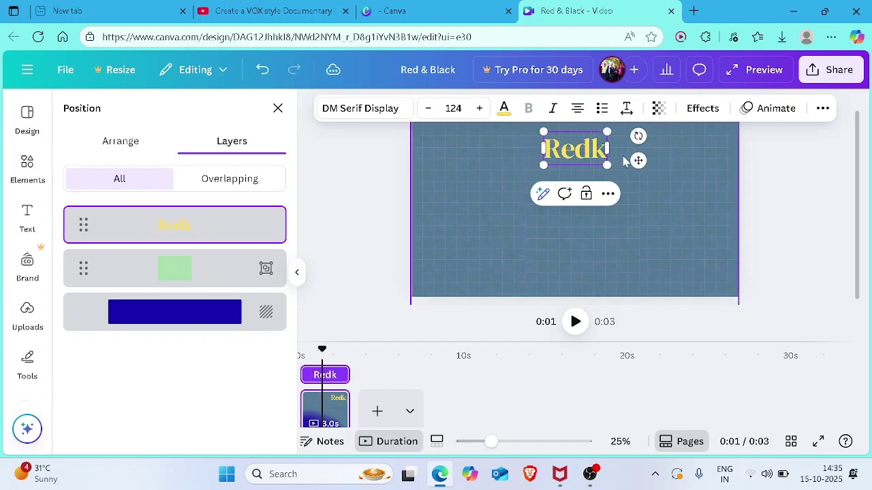
{"action": "key", "text": "BackSpace"}
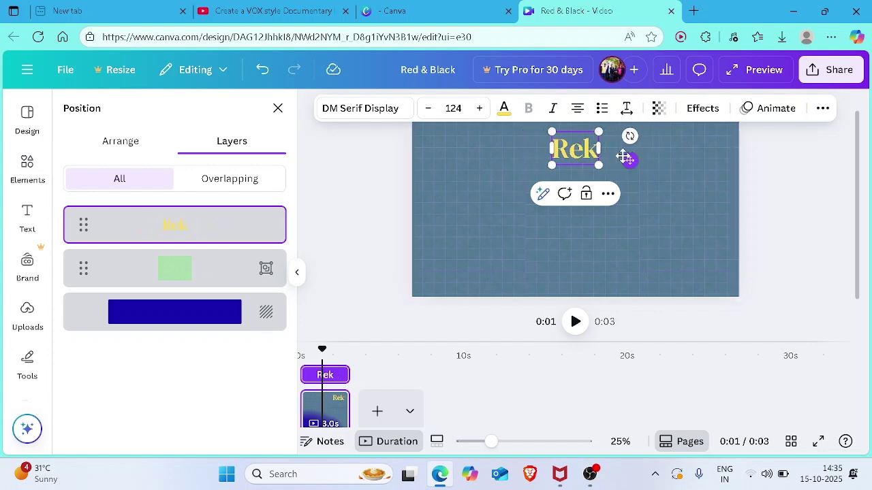
{"action": "key", "text": "Delete"}
{"action": "type", "text": "d"}
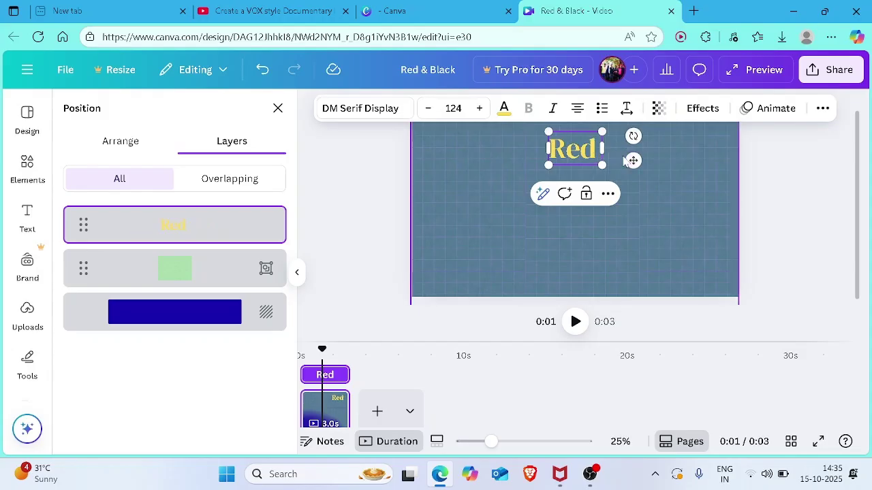
{"action": "type", "text": " &"}
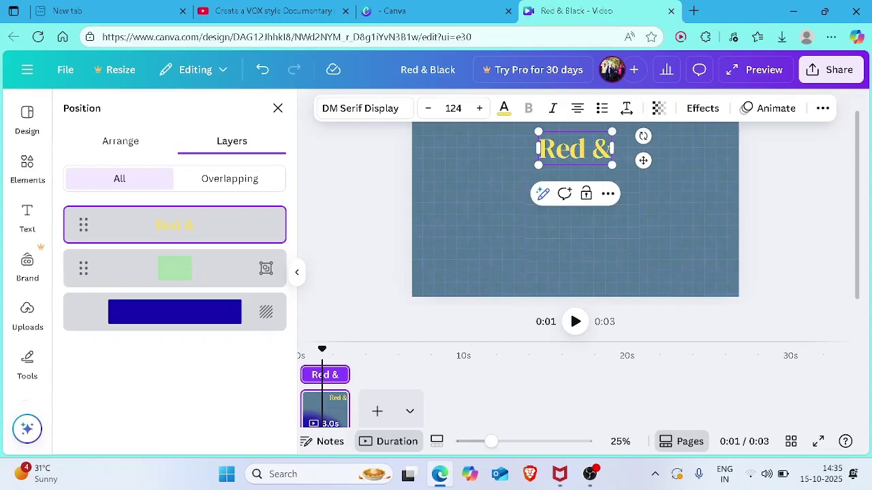
Colour the "Red &" heading black from the default solid colours, and deselect everything
{"action": "left_click", "coordinate": [504, 108]}
{"action": "left_click", "coordinate": [75, 421]}
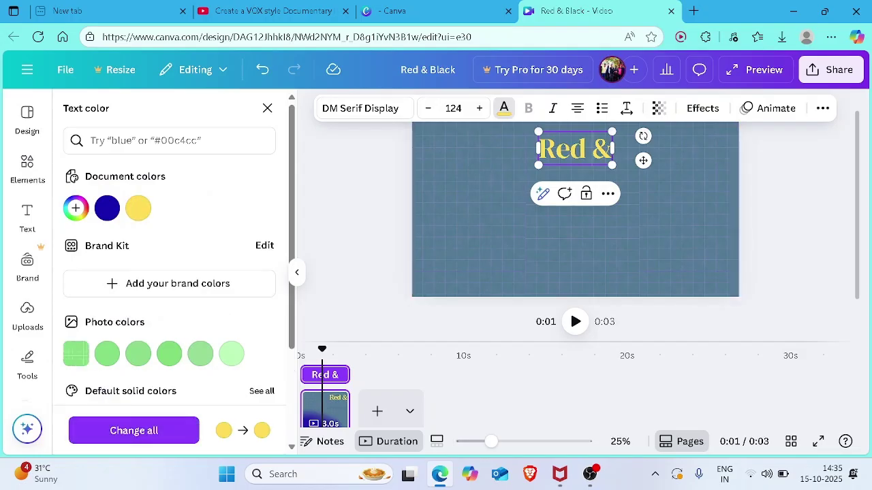
{"action": "left_click", "coordinate": [504, 108]}
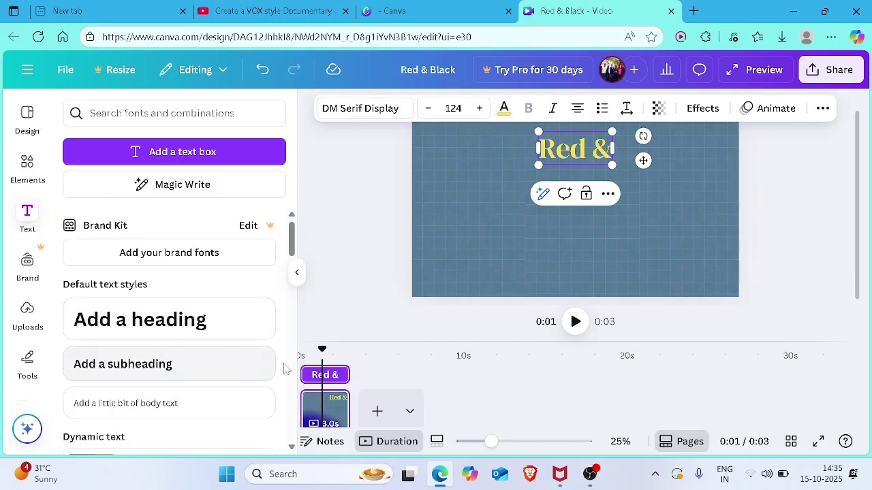
{"action": "left_click", "coordinate": [504, 108]}
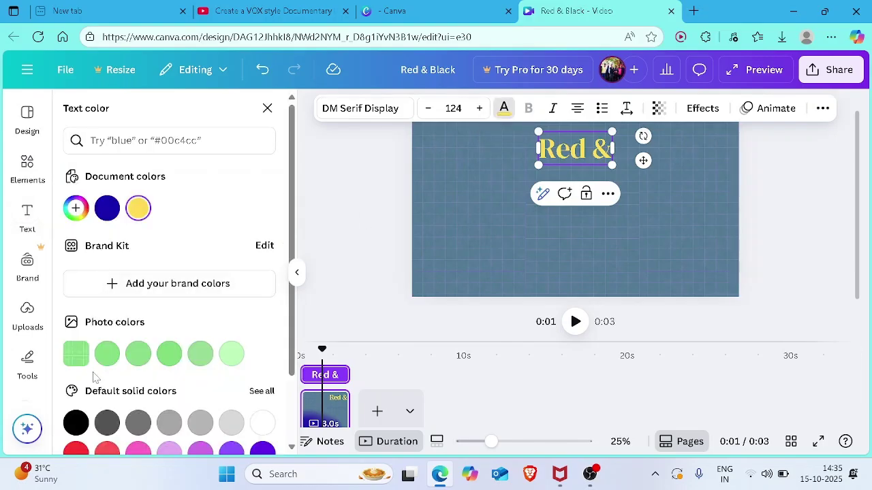
{"action": "left_click", "coordinate": [75, 424]}
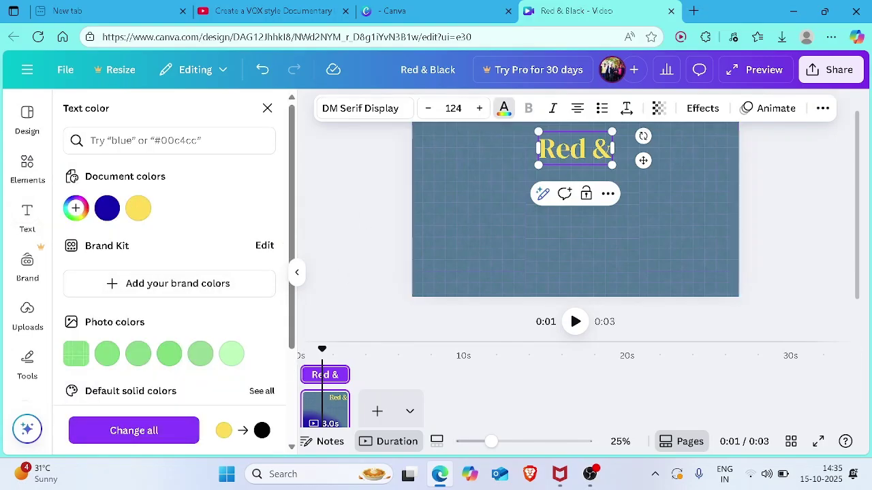
{"action": "left_click_drag", "start_coordinate": [612, 150], "coordinate": [537, 150]}
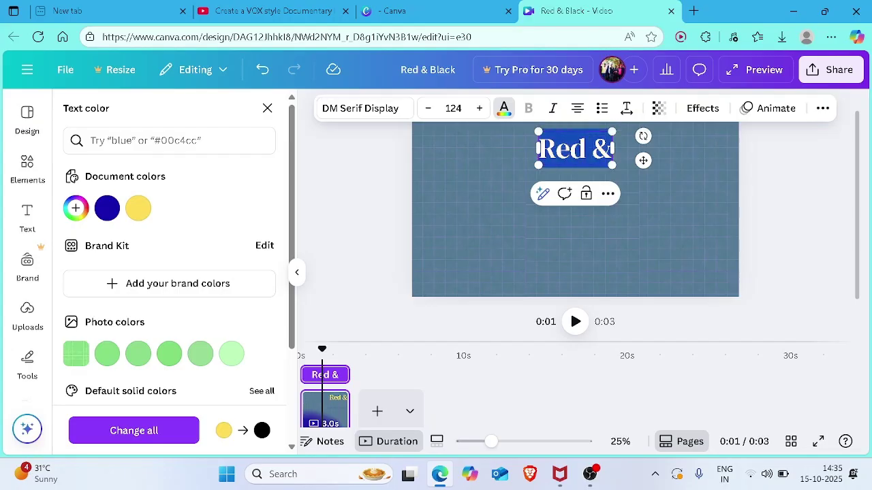
{"action": "left_click", "coordinate": [502, 113]}
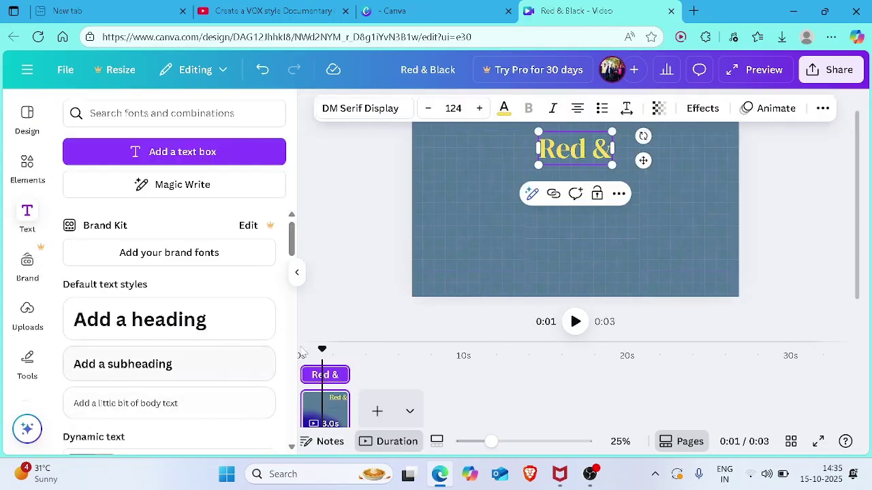
{"action": "left_click", "coordinate": [504, 109]}
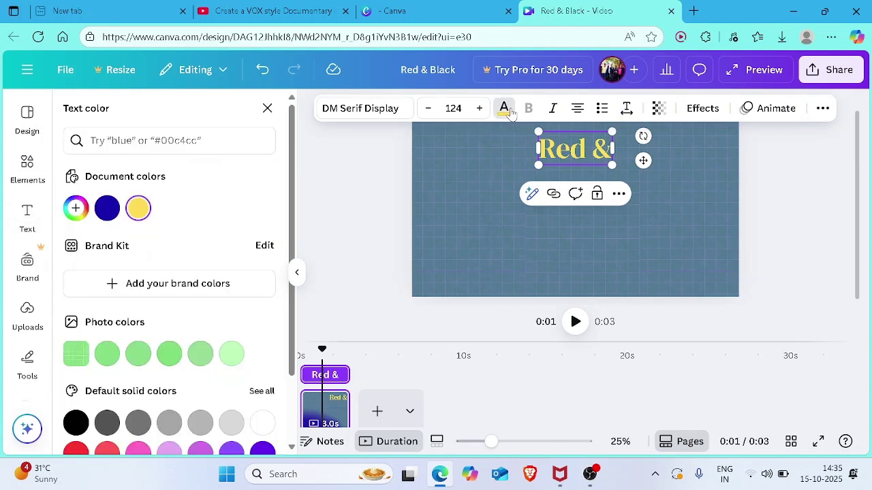
{"action": "key", "text": "ctrl+a"}
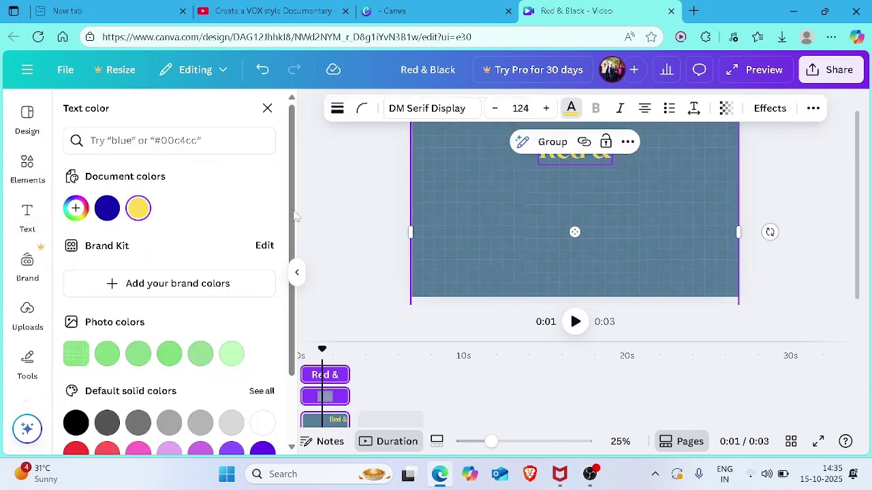
{"action": "left_click", "coordinate": [79, 420]}
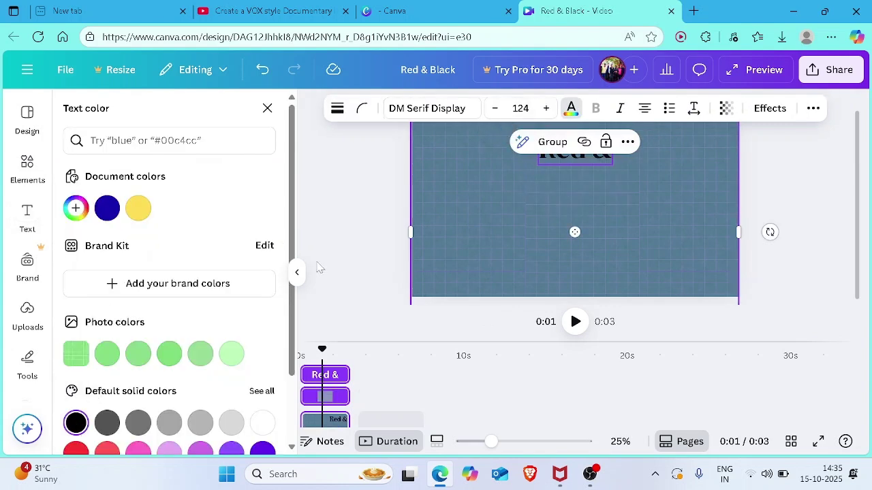
{"action": "key", "text": "Escape"}
{"action": "left_click", "coordinate": [790, 156]}
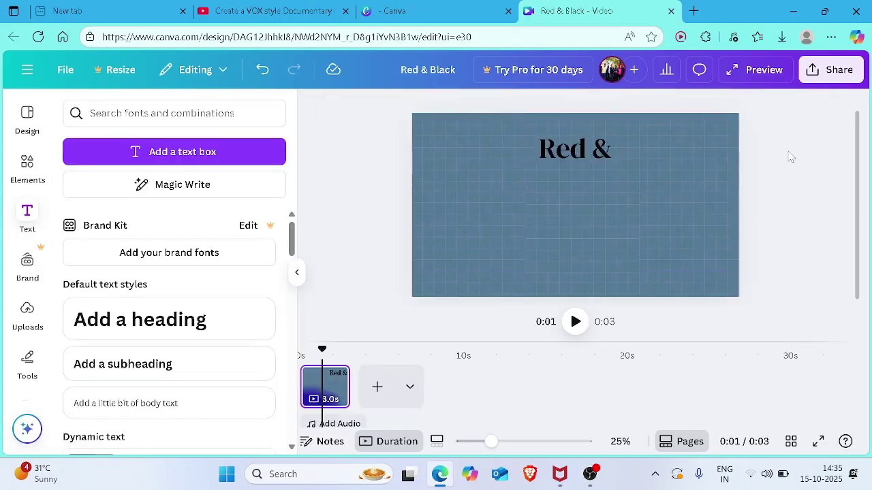
Remove the "&" so the heading reads "Red", and move it slightly left of the page centre
{"action": "left_click", "coordinate": [576, 148]}
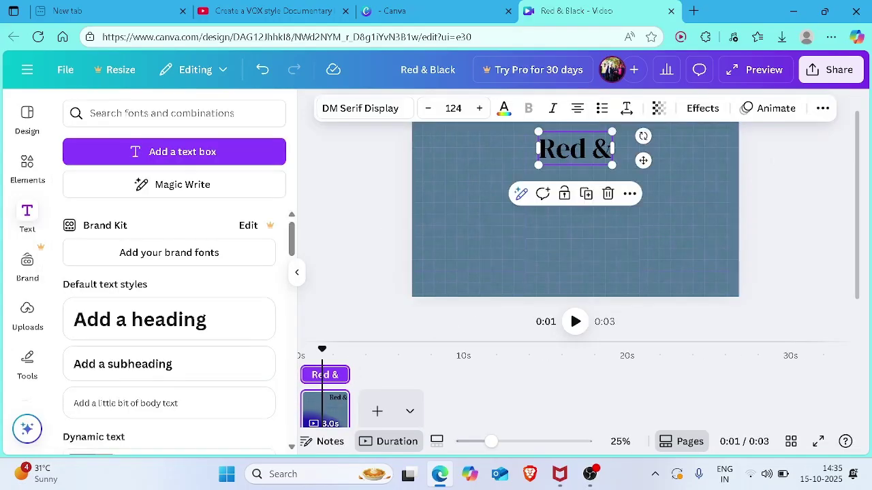
{"action": "left_click", "coordinate": [576, 149]}
{"action": "key", "text": "BackSpace"}
{"action": "key", "text": "BackSpace"}
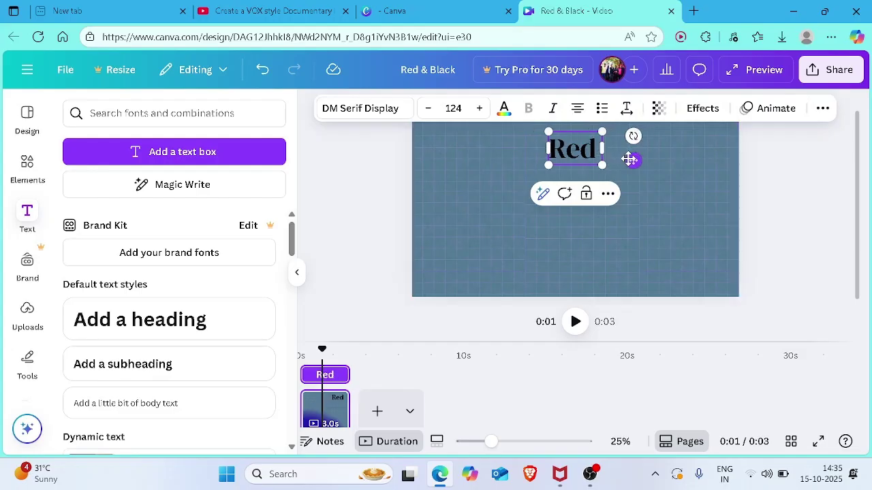
{"action": "left_click_drag", "start_coordinate": [633, 160], "coordinate": [596, 162]}
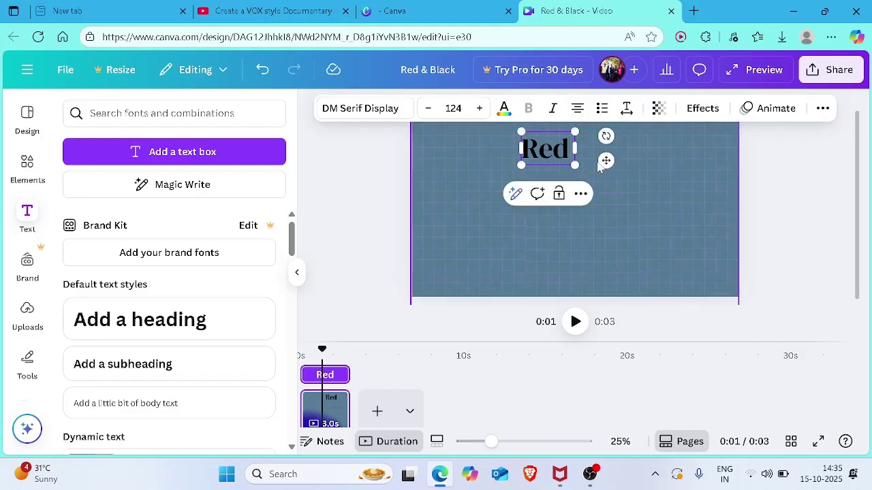
{"action": "left_click", "coordinate": [780, 182]}
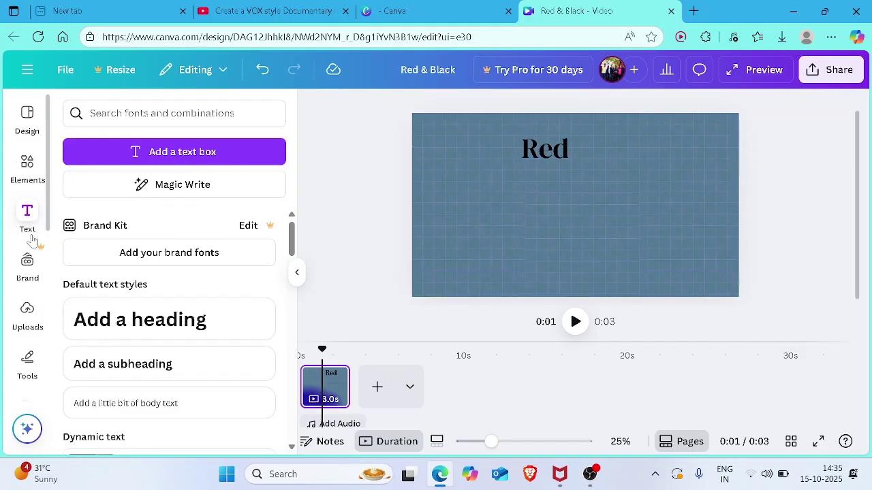
Add a new heading below "Red" and replace its placeholder text with "and"
{"action": "left_click_drag", "start_coordinate": [75, 217], "coordinate": [132, 322]}
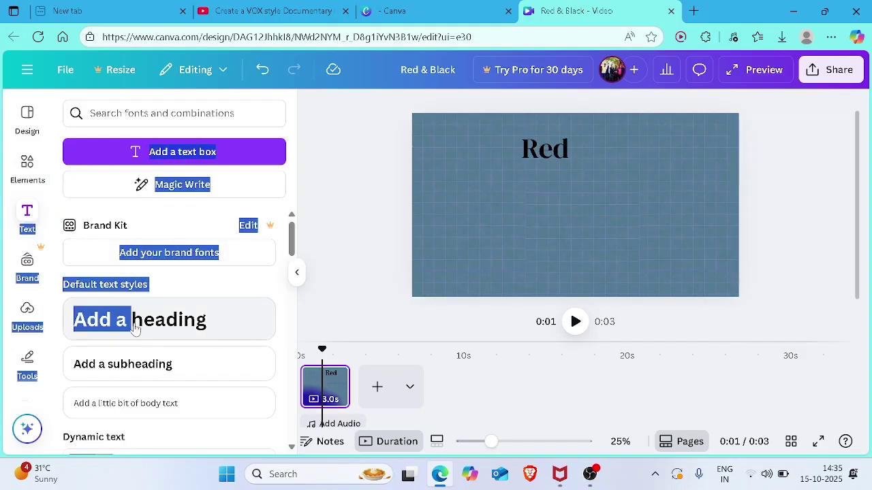
{"action": "left_click", "coordinate": [136, 320]}
{"action": "left_click", "coordinate": [617, 206]}
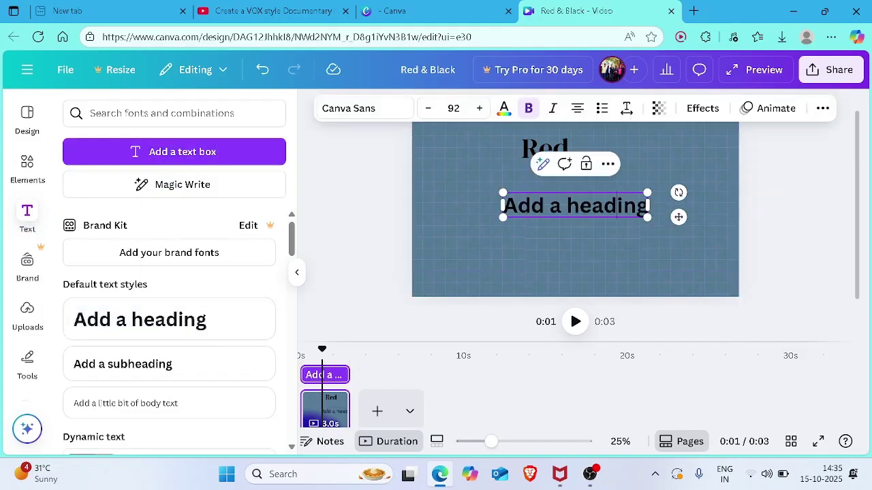
{"action": "key", "text": "BackSpace"}
{"action": "key", "text": "BackSpace"}
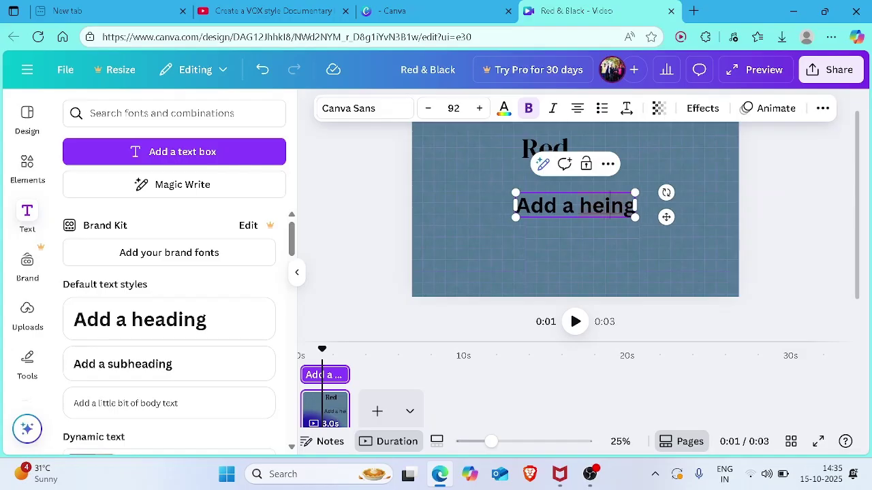
{"action": "key", "text": "BackSpace"}
{"action": "key", "text": "BackSpace"}
{"action": "key", "text": "BackSpace"}
{"action": "key", "text": "BackSpace"}
{"action": "key", "text": "BackSpace"}
{"action": "key", "text": "BackSpace"}
{"action": "key", "text": "BackSpace"}
{"action": "key", "text": "BackSpace"}
{"action": "key", "text": "BackSpace"}
{"action": "key", "text": "BackSpace"}
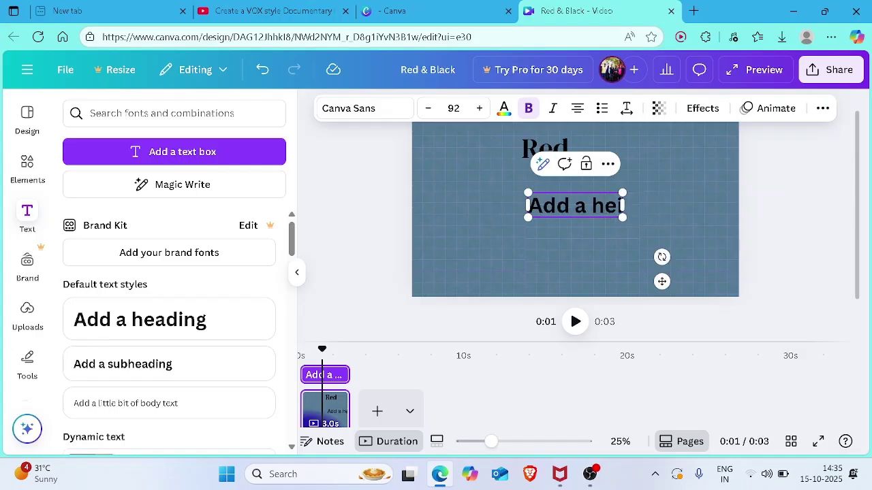
{"action": "key", "text": "BackSpace"}
{"action": "type", "text": "and"}
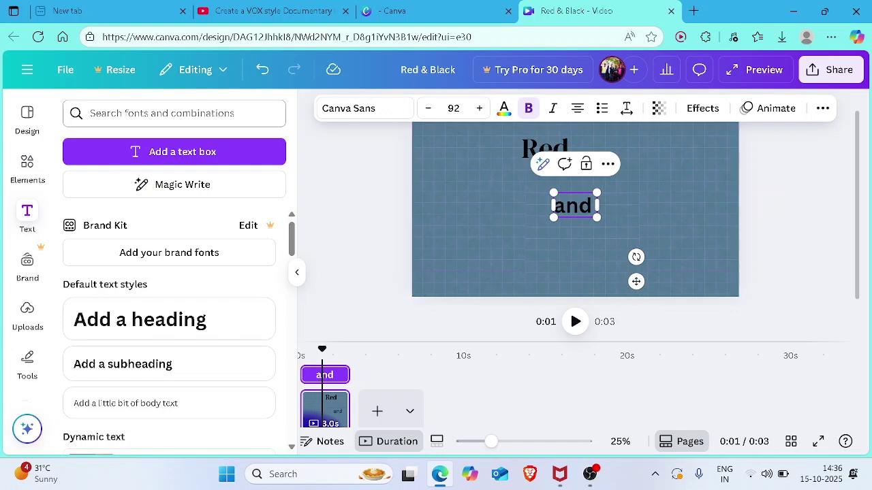
Set the font of the "and" heading to DM Serif Display
{"action": "left_click", "coordinate": [355, 110]}
{"action": "type", "text": "dm"}
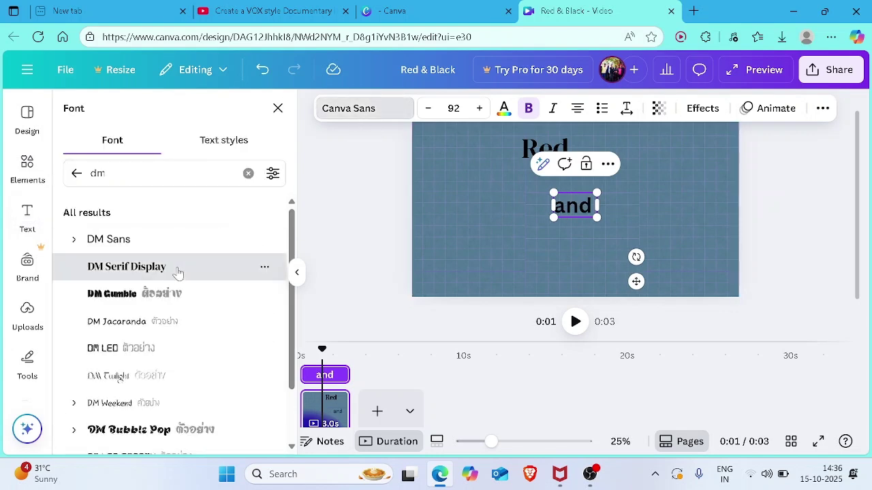
{"action": "left_click", "coordinate": [175, 269]}
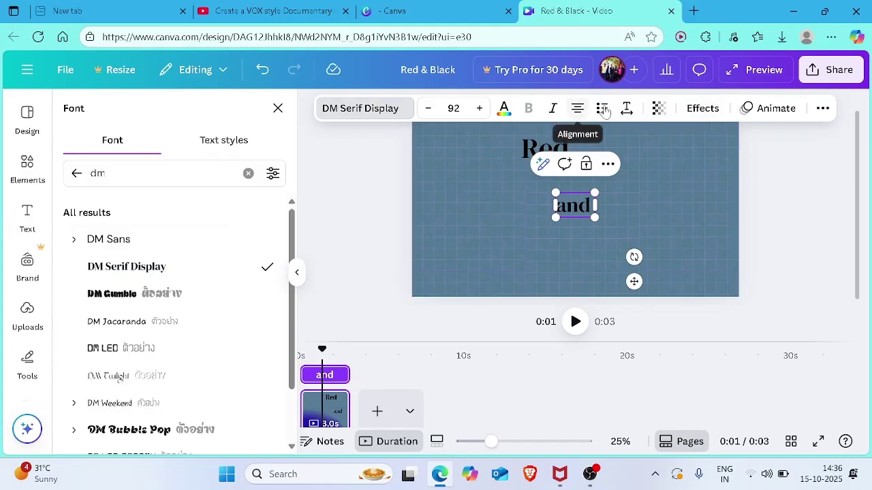
Apply the Background text effect to the "and" heading and bring up its roundness, spread and colour settings
{"action": "left_click", "coordinate": [709, 109]}
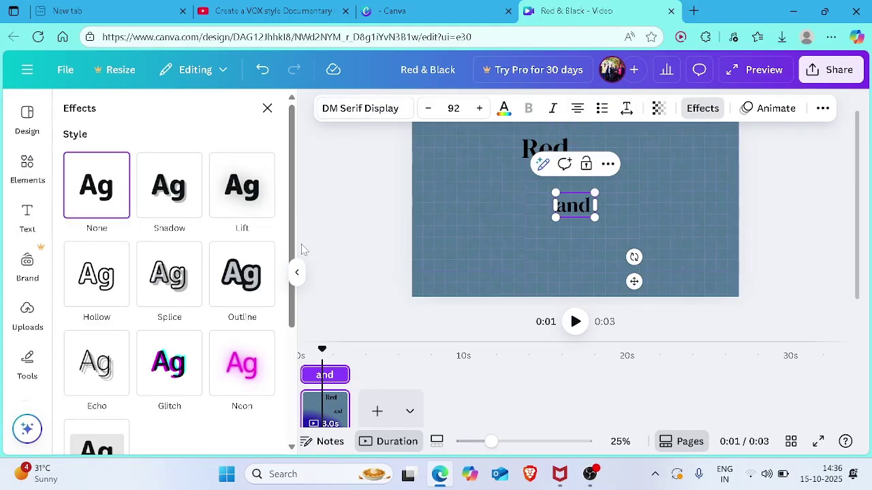
{"action": "scroll", "coordinate": [279, 254], "scroll_direction": "down", "scroll_amount": 3}
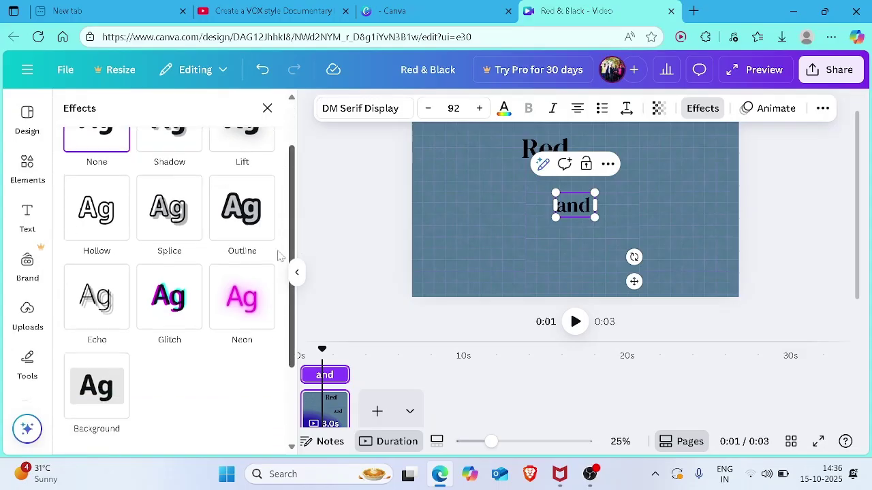
{"action": "left_click", "coordinate": [112, 311]}
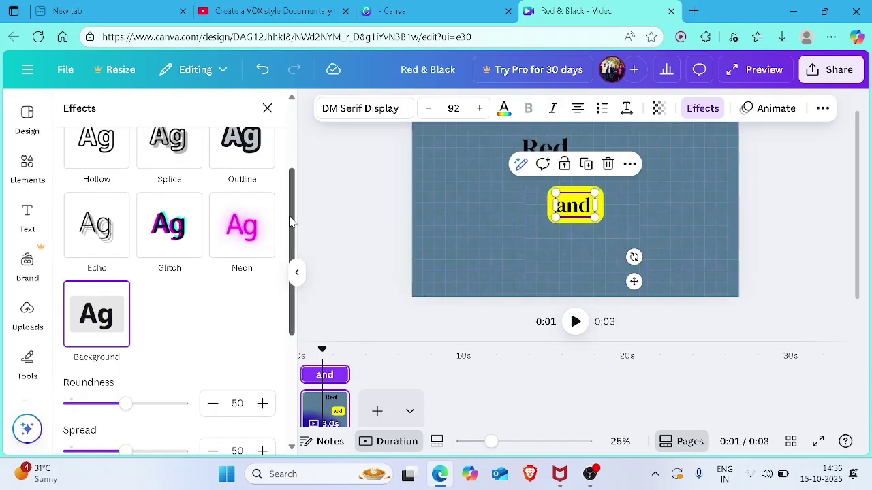
{"action": "left_click_drag", "start_coordinate": [292, 222], "coordinate": [285, 305]}
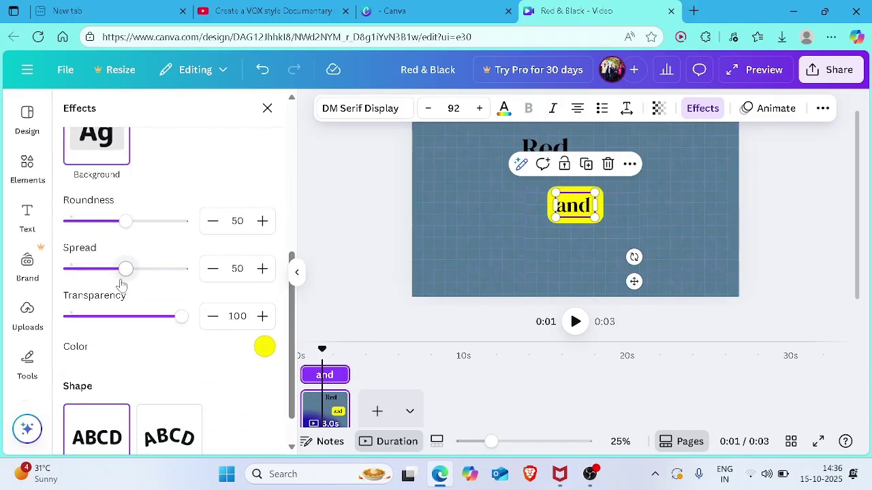
Set the "and" heading's background effect to spread 0, roundness 12 and transparency 84
{"action": "left_click_drag", "start_coordinate": [126, 269], "coordinate": [38, 278]}
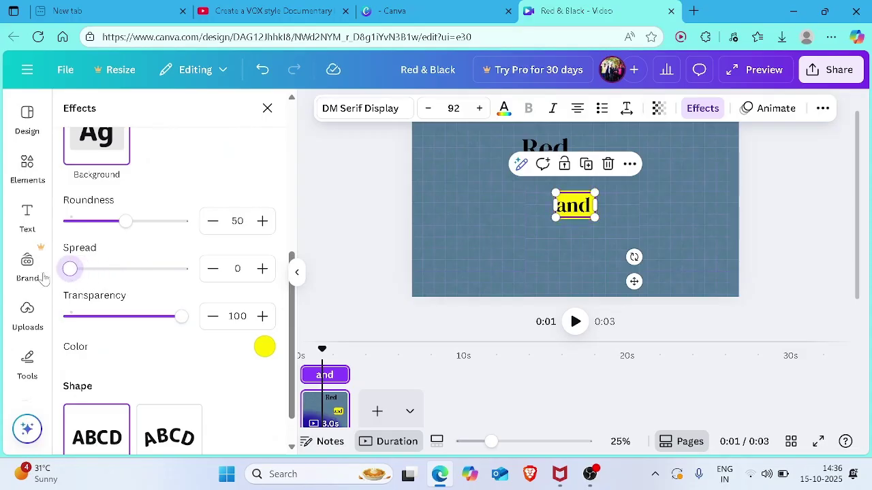
{"action": "left_click_drag", "start_coordinate": [136, 224], "coordinate": [84, 229]}
{"action": "left_click_drag", "start_coordinate": [183, 317], "coordinate": [164, 315]}
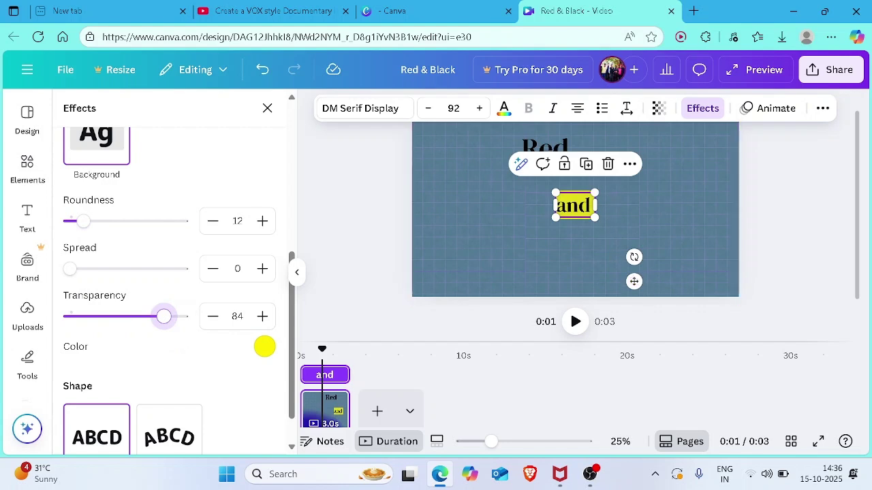
Tilt the "and" heading slightly clockwise and move it up against the lower-right corner of "Red"
{"action": "left_click", "coordinate": [578, 206]}
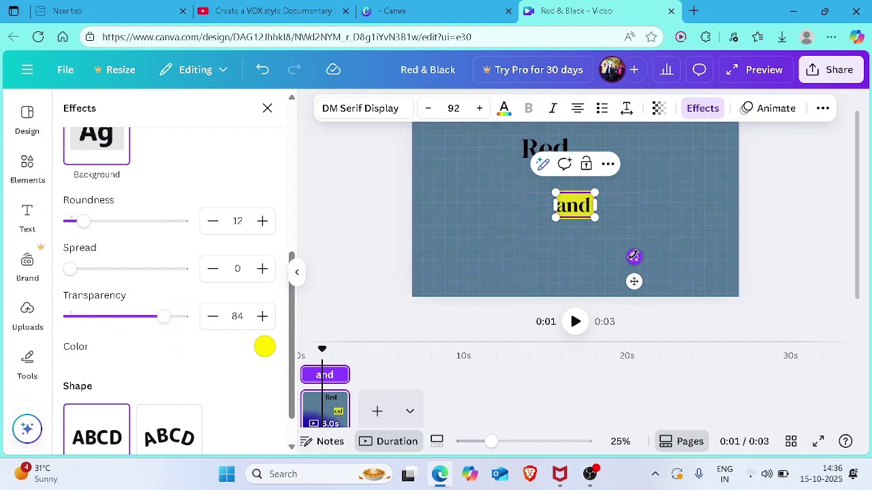
{"action": "left_click_drag", "start_coordinate": [634, 256], "coordinate": [627, 281]}
{"action": "left_click_drag", "start_coordinate": [577, 250], "coordinate": [579, 218]}
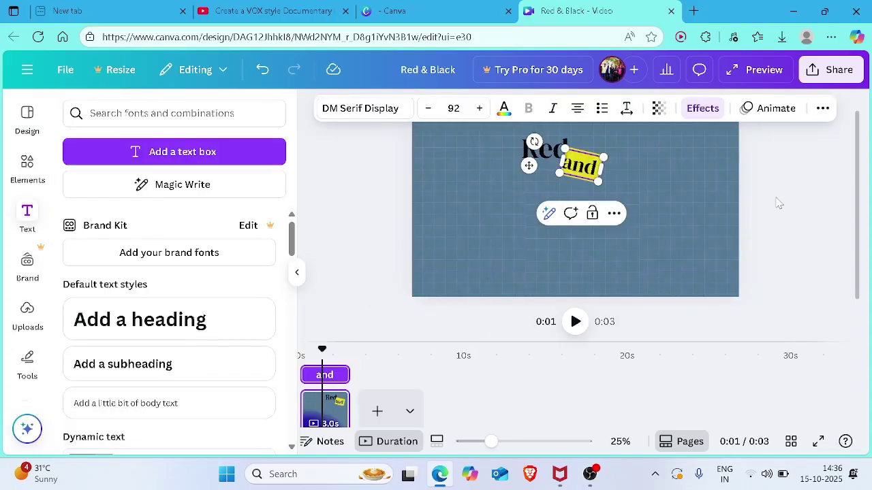
{"action": "left_click", "coordinate": [650, 213]}
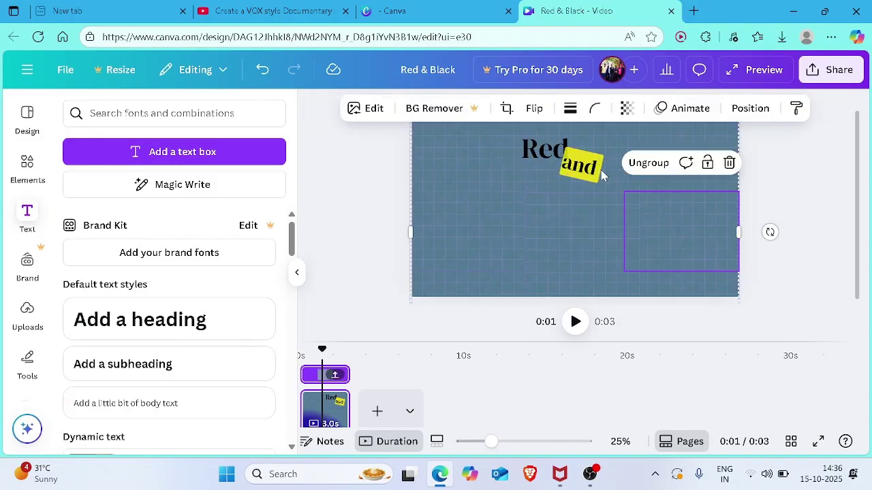
Nudge the tilted "and" heading slightly right so it overlaps less of the word "Red"
{"action": "left_click", "coordinate": [573, 164]}
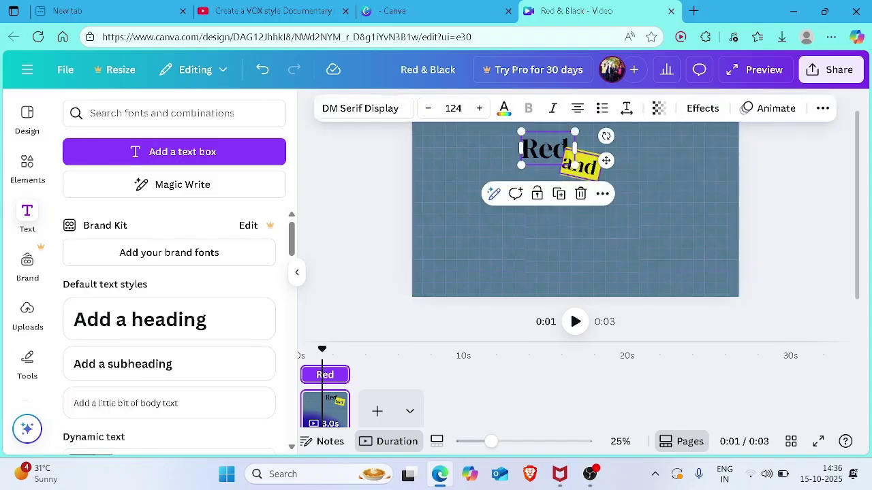
{"action": "left_click", "coordinate": [575, 165]}
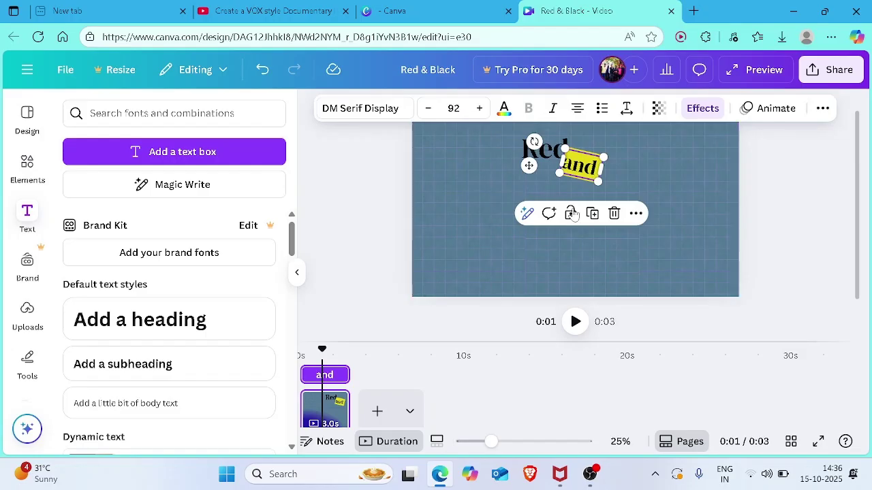
{"action": "left_click", "coordinate": [615, 167]}
{"action": "left_click", "coordinate": [558, 166]}
{"action": "left_click_drag", "start_coordinate": [558, 166], "coordinate": [536, 163]}
{"action": "left_click", "coordinate": [751, 175]}
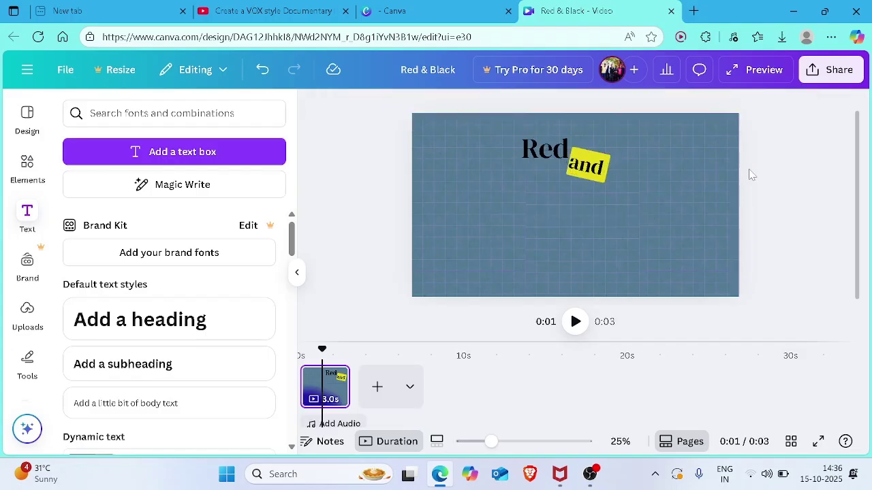
{"action": "left_click", "coordinate": [587, 167]}
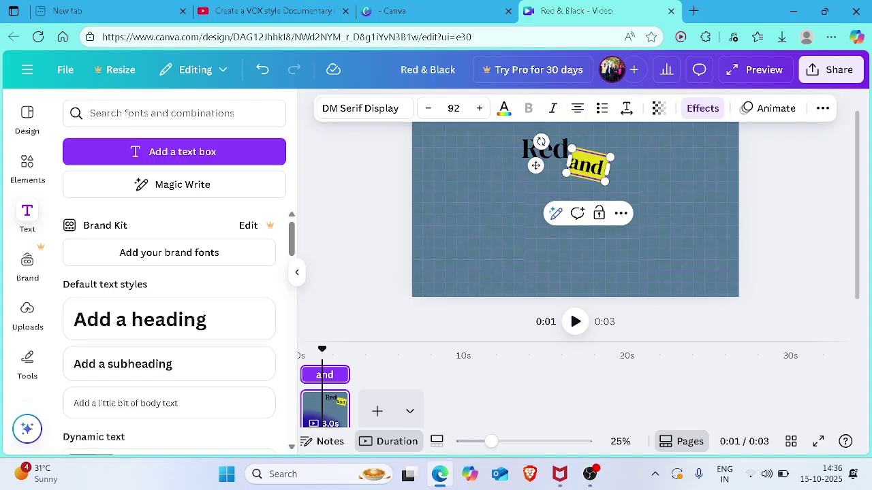
{"action": "left_click", "coordinate": [783, 193]}
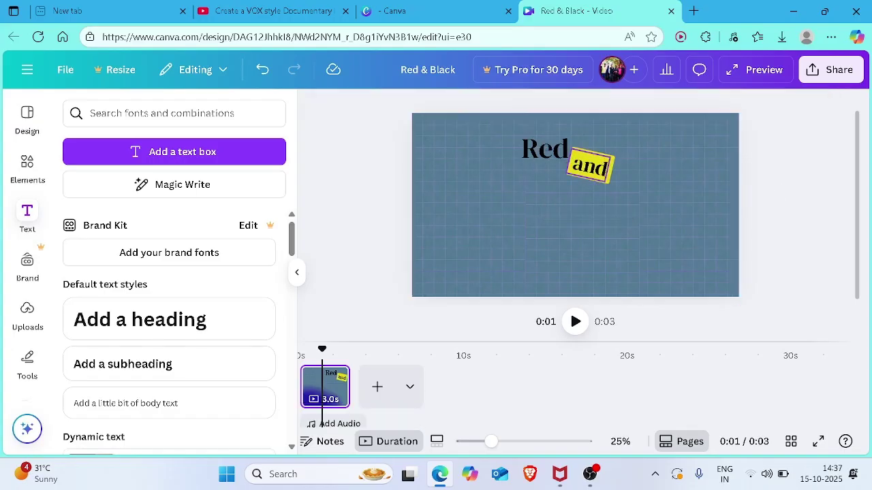
Replace the "and" text with "&" and enlarge it to font size 158
{"action": "left_click", "coordinate": [590, 166]}
{"action": "left_click_drag", "start_coordinate": [609, 167], "coordinate": [609, 167]}
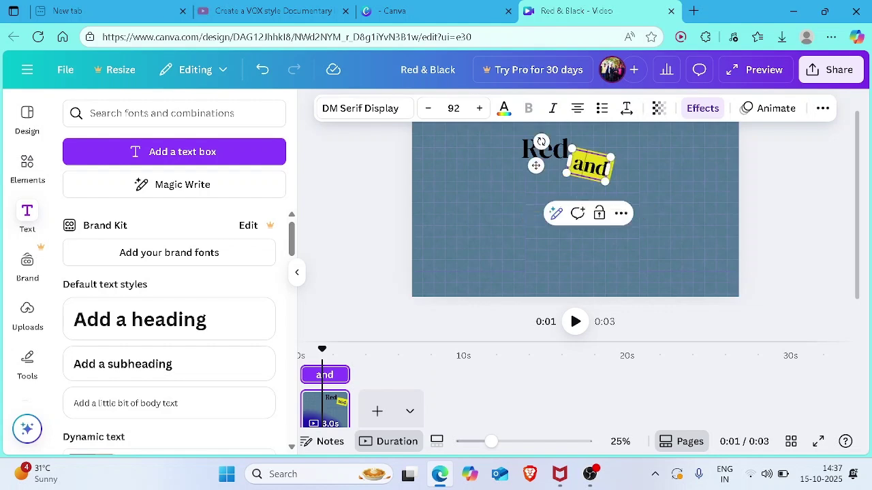
{"action": "key", "text": "BackSpace"}
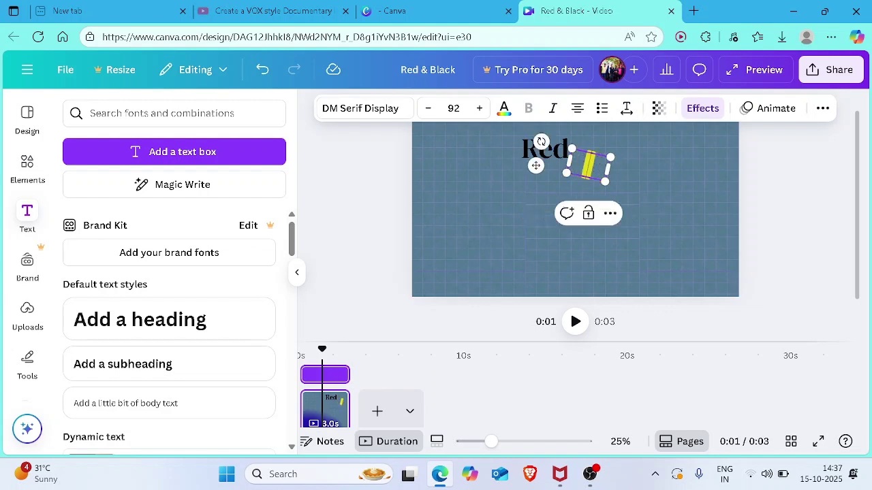
{"action": "type", "text": "&"}
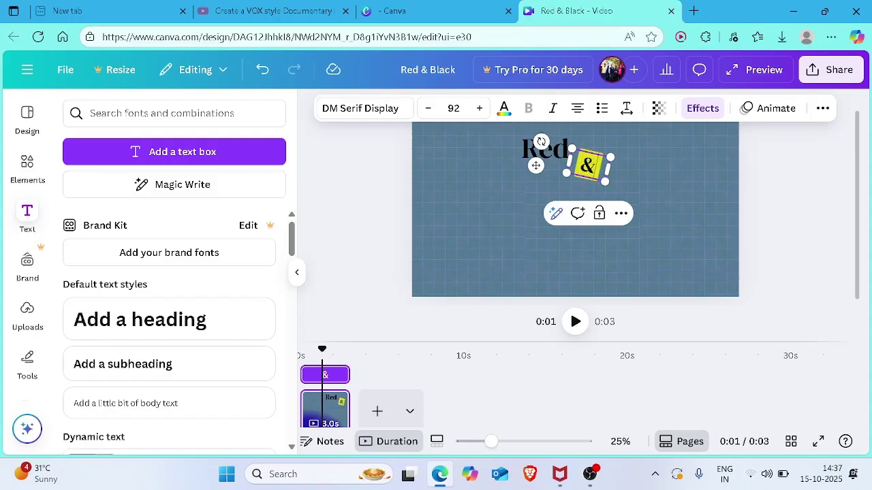
{"action": "left_click_drag", "start_coordinate": [602, 178], "coordinate": [618, 203]}
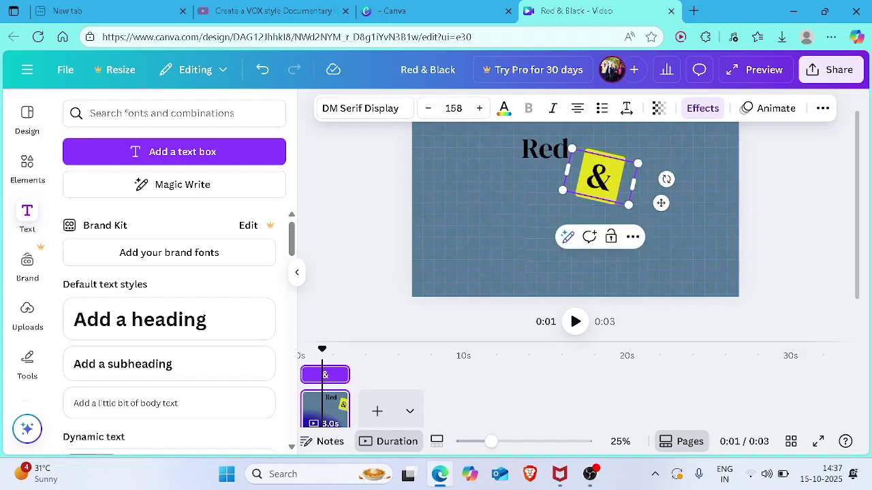
Change the background effect colour of the "&" heading to red, #FF0000
{"action": "left_click", "coordinate": [702, 108]}
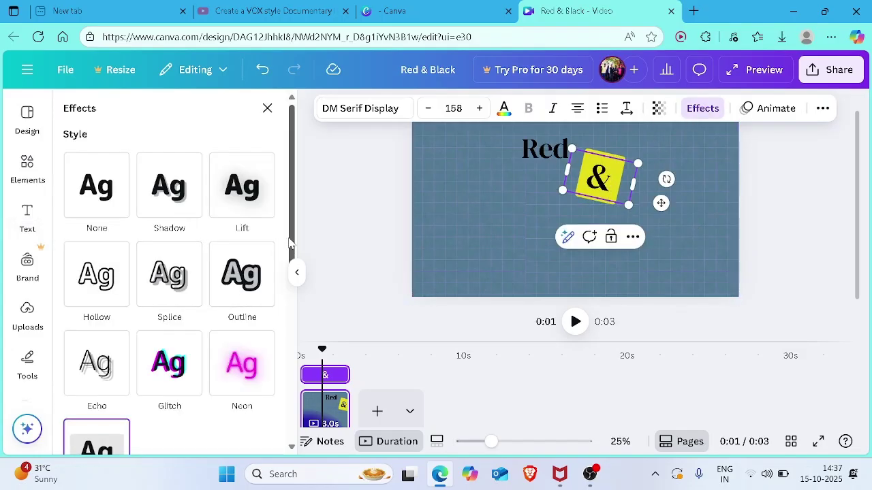
{"action": "left_click_drag", "start_coordinate": [289, 254], "coordinate": [267, 380]}
{"action": "scroll", "coordinate": [267, 382], "scroll_direction": "down", "scroll_amount": 1}
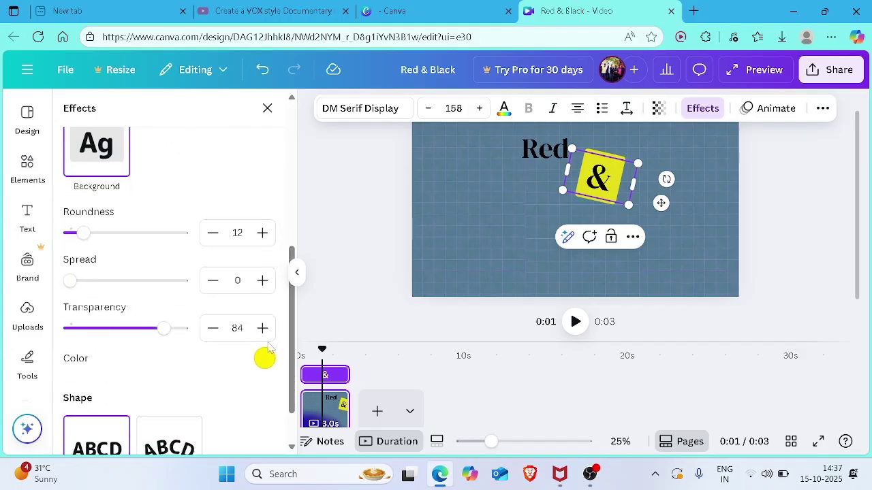
{"action": "left_click", "coordinate": [265, 358]}
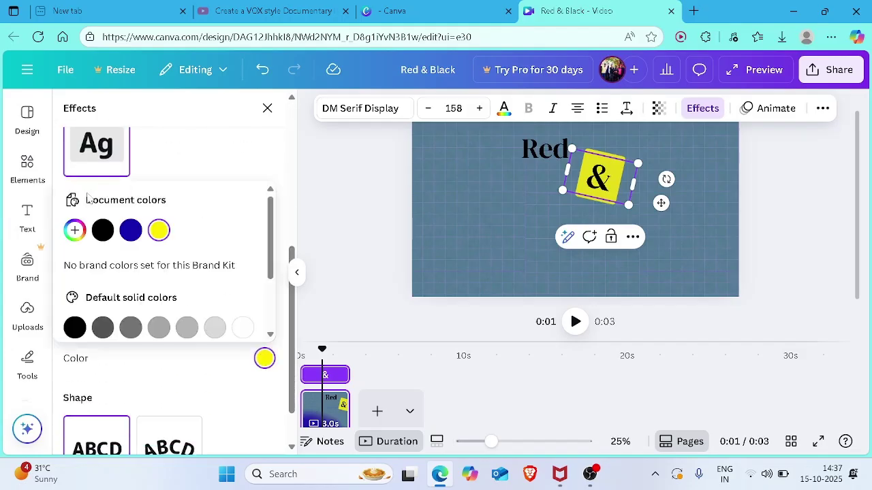
{"action": "left_click", "coordinate": [75, 230]}
{"action": "left_click_drag", "start_coordinate": [107, 348], "coordinate": [77, 348]}
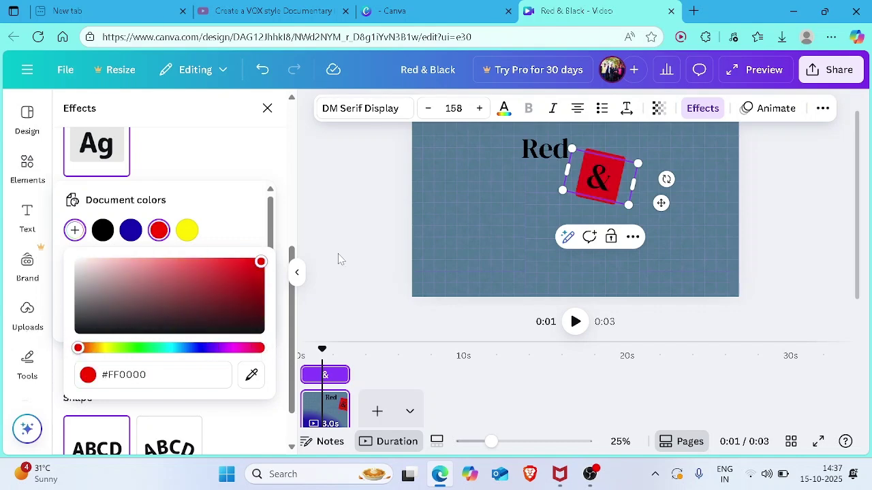
{"action": "key", "text": "Escape"}
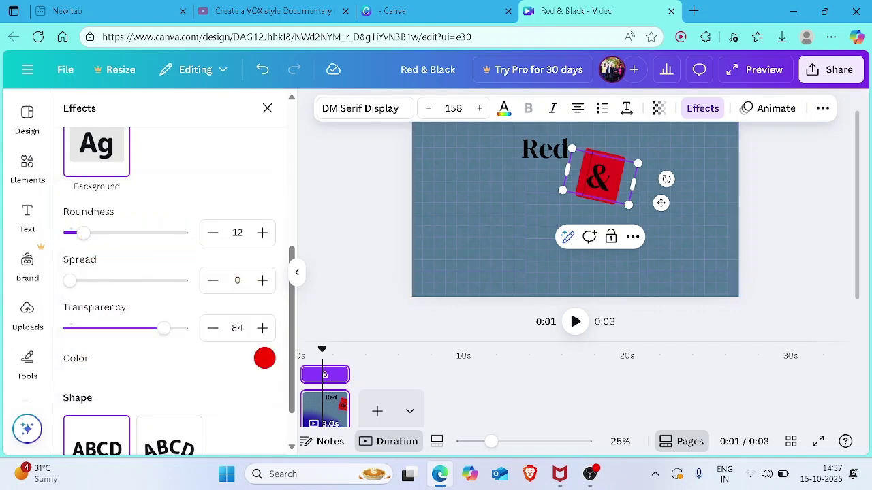
Change the text colour of the "&" heading to white
{"action": "left_click", "coordinate": [504, 108]}
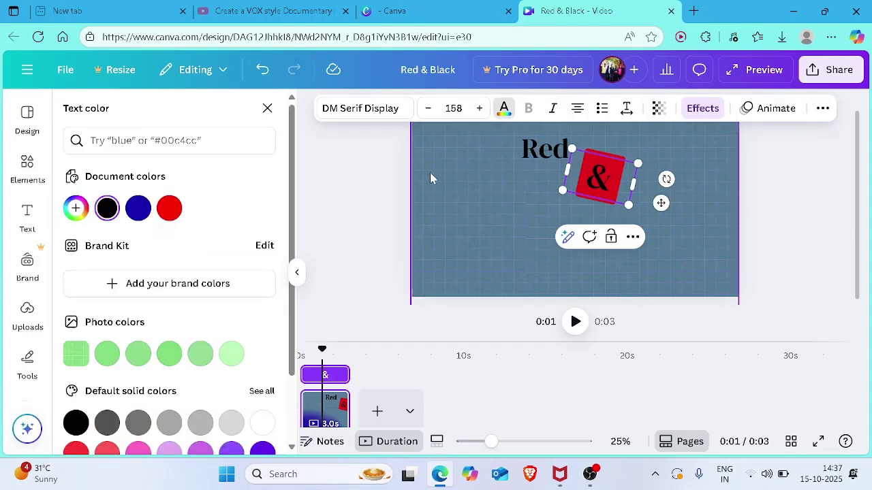
{"action": "left_click", "coordinate": [262, 423]}
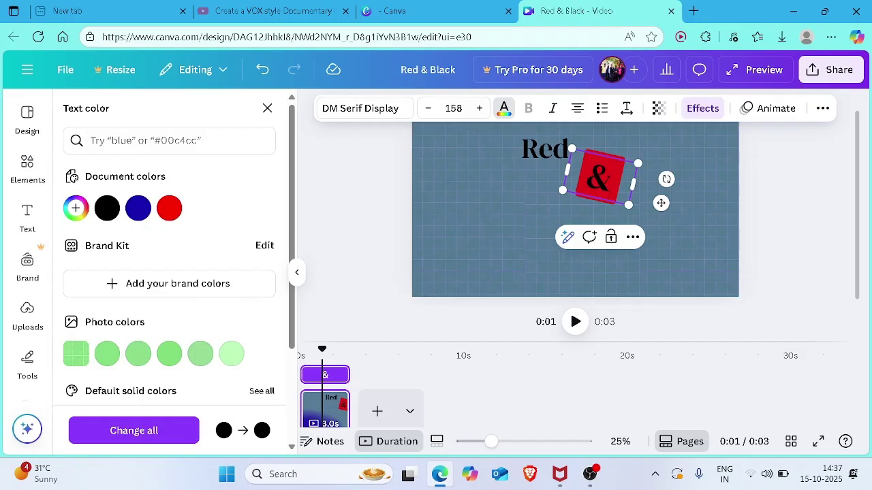
{"action": "left_click", "coordinate": [148, 431]}
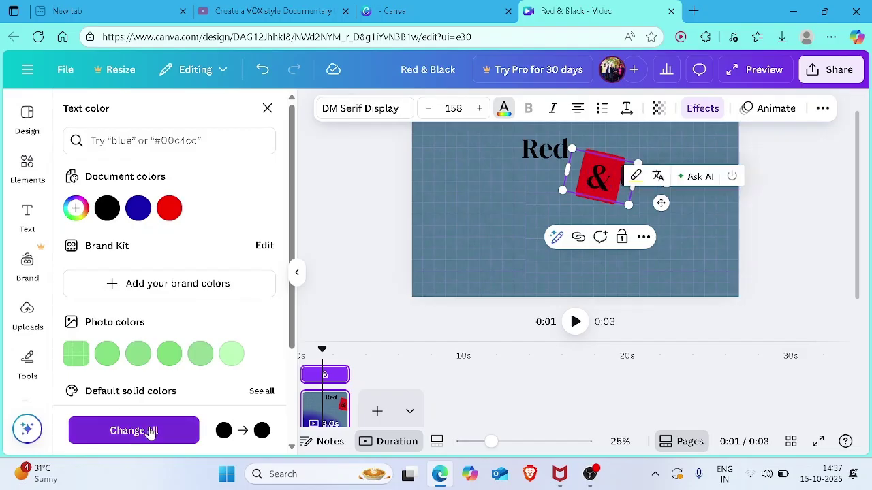
{"action": "left_click", "coordinate": [255, 428]}
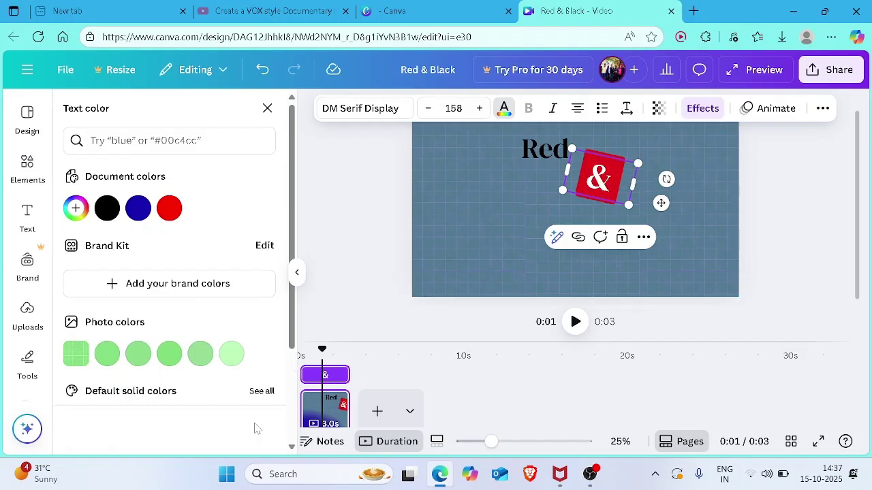
{"action": "key", "text": "Escape"}
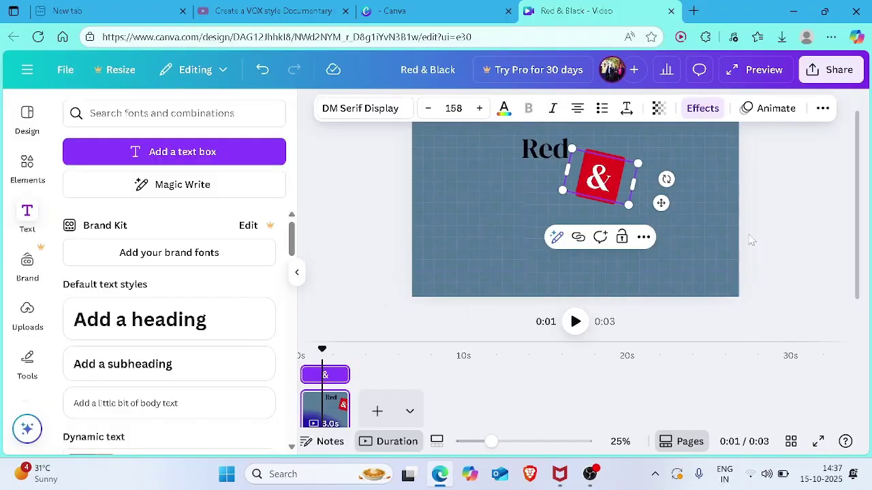
Move the "&" heading left beneath the end of "Red", then widen the "Red" text box and shift the word slightly left
{"action": "left_click", "coordinate": [679, 144]}
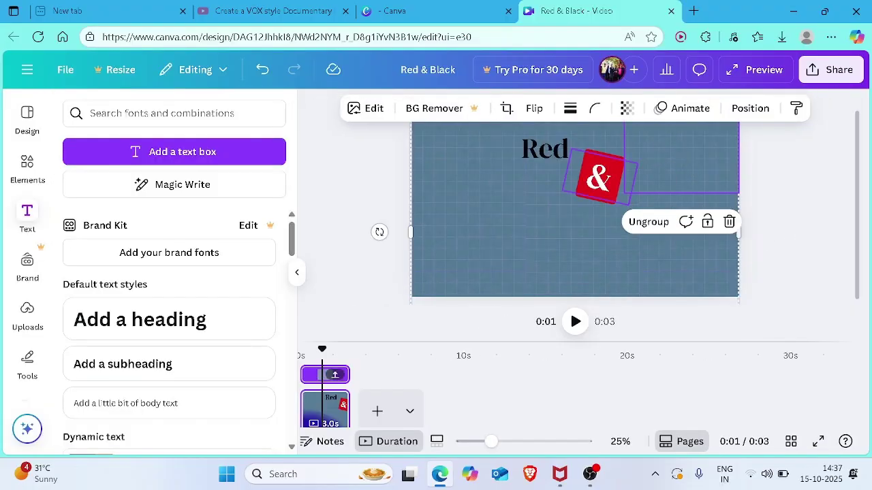
{"action": "left_click", "coordinate": [598, 178]}
{"action": "left_click_drag", "start_coordinate": [661, 199], "coordinate": [656, 193]}
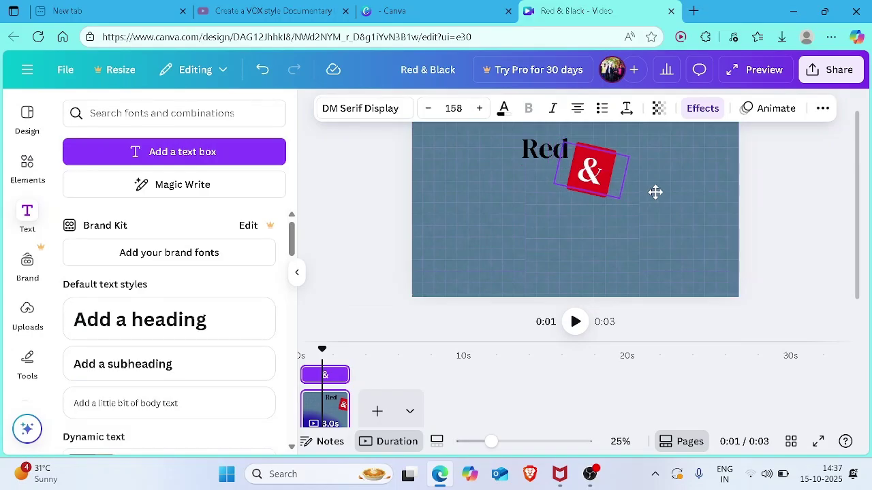
{"action": "left_click_drag", "start_coordinate": [655, 193], "coordinate": [623, 198]}
{"action": "left_click", "coordinate": [569, 146]}
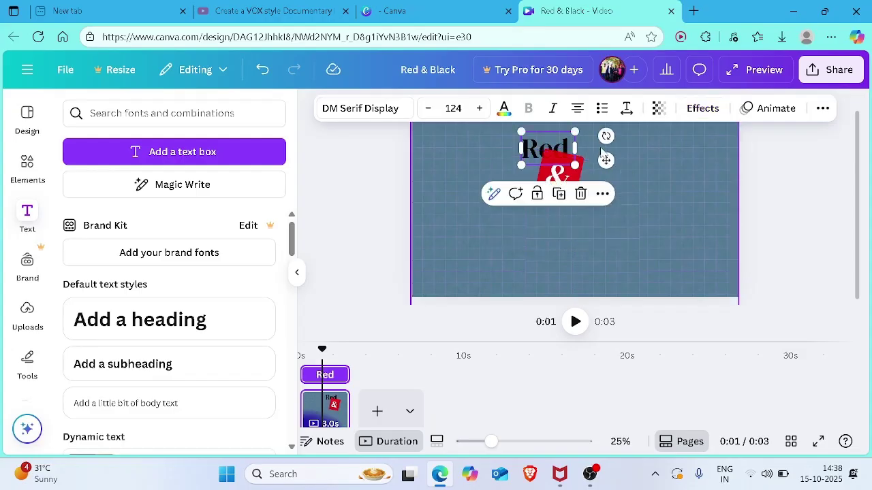
{"action": "left_click_drag", "start_coordinate": [598, 164], "coordinate": [645, 160]}
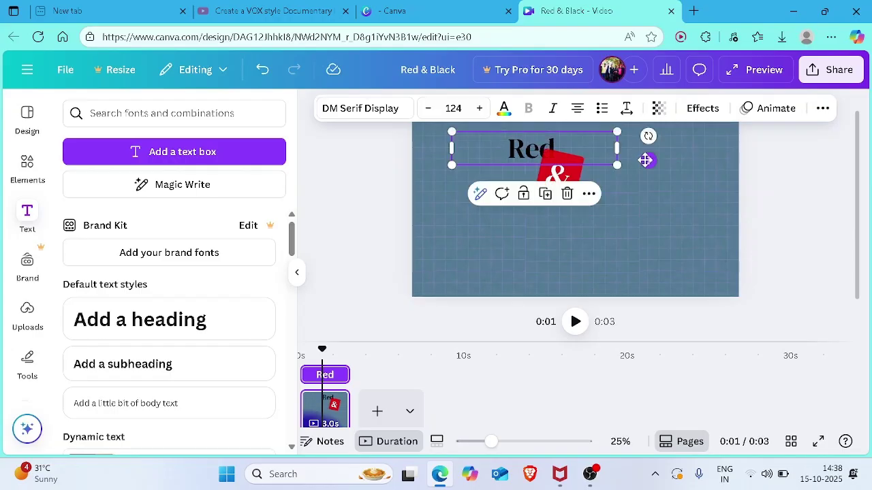
Move the "Red" layer above the "&" layer in the page's layer order
{"action": "left_click", "coordinate": [777, 109]}
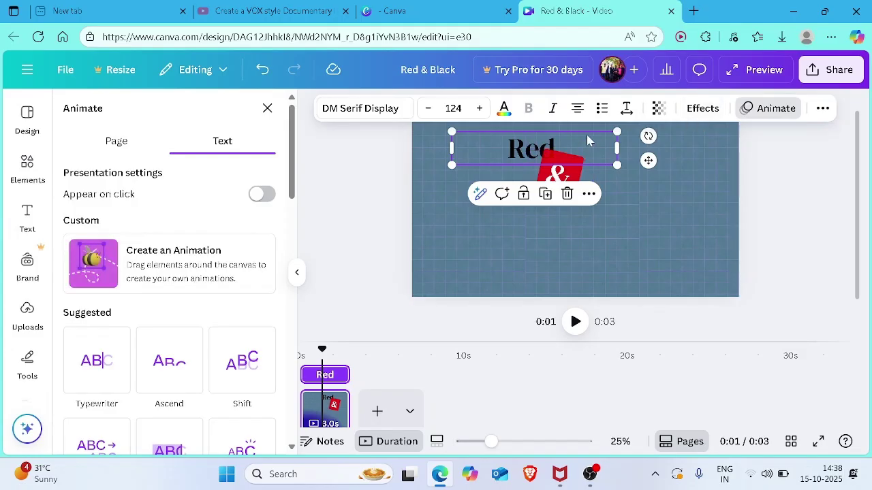
{"action": "left_click", "coordinate": [823, 108]}
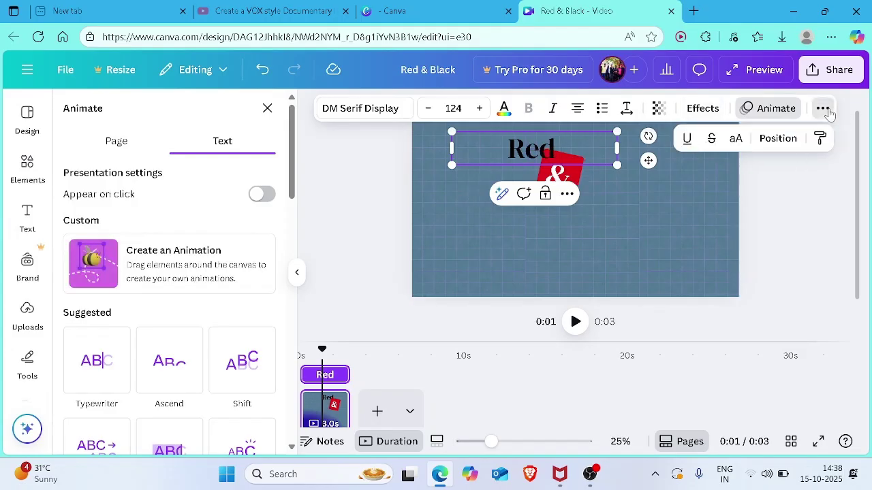
{"action": "left_click", "coordinate": [780, 145]}
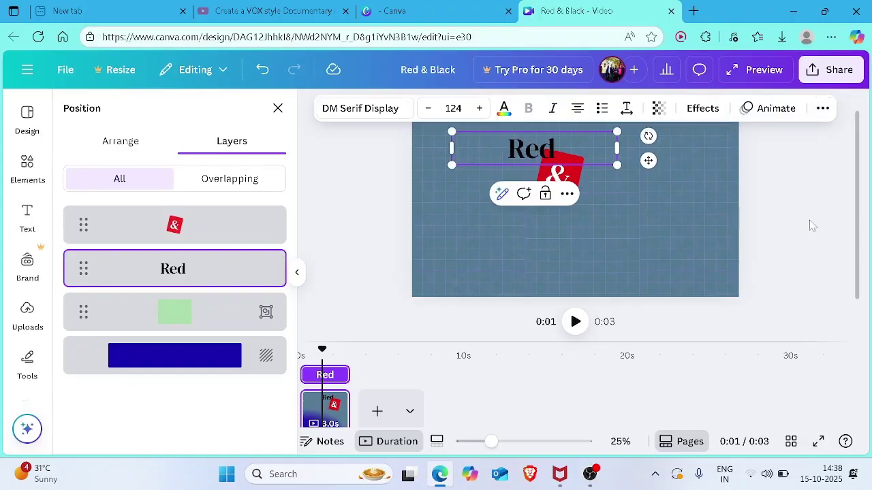
{"action": "left_click_drag", "start_coordinate": [156, 271], "coordinate": [182, 218]}
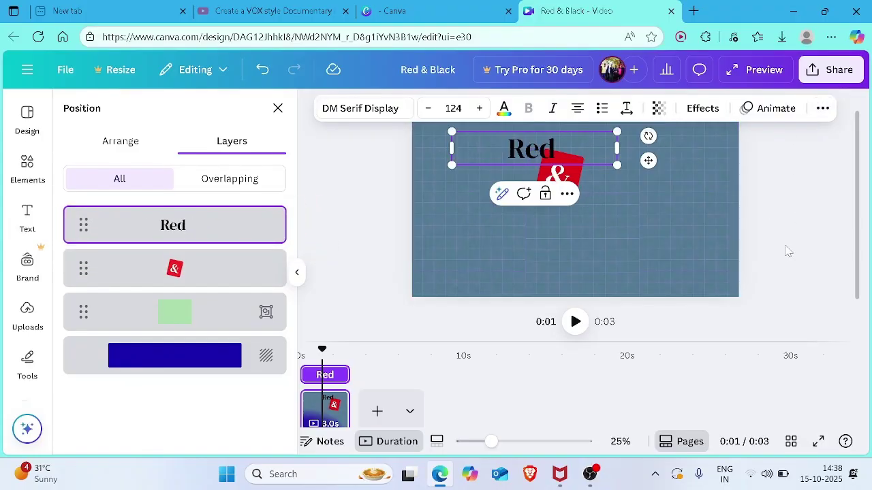
{"action": "left_click", "coordinate": [787, 251]}
{"action": "left_click", "coordinate": [787, 252]}
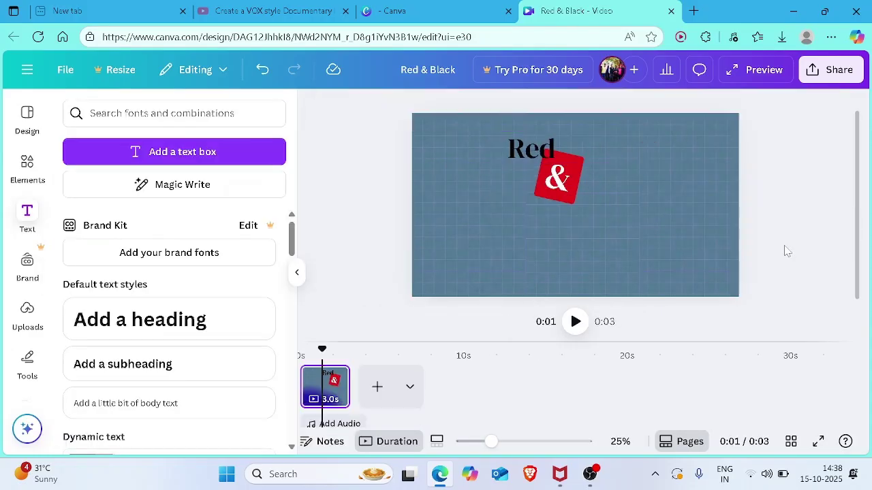
Nudge the "Red" heading slightly upward so it just overlaps the top of the "&" heading
{"action": "left_click", "coordinate": [532, 149]}
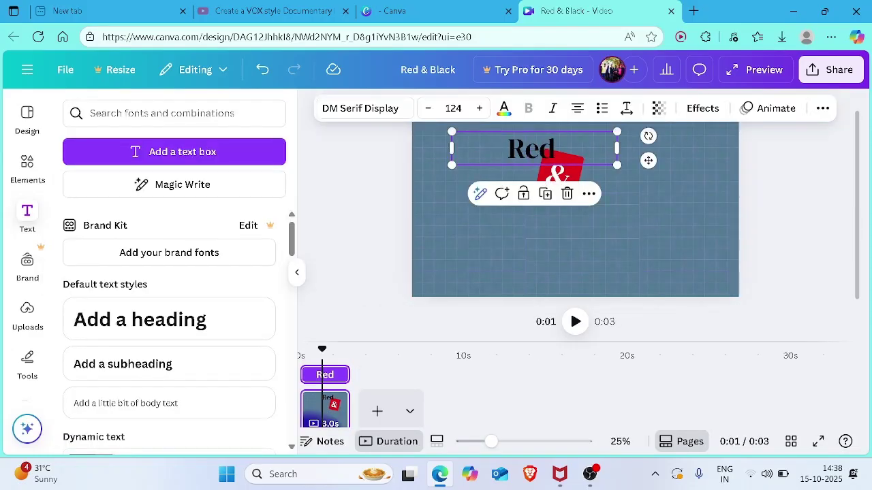
{"action": "mouse_move", "coordinate": [646, 159]}
{"action": "left_mouse_down"}
{"action": "mouse_move", "coordinate": [636, 152]}
{"action": "mouse_move", "coordinate": [646, 154]}
{"action": "left_mouse_up"}
{"action": "left_click", "coordinate": [794, 193]}
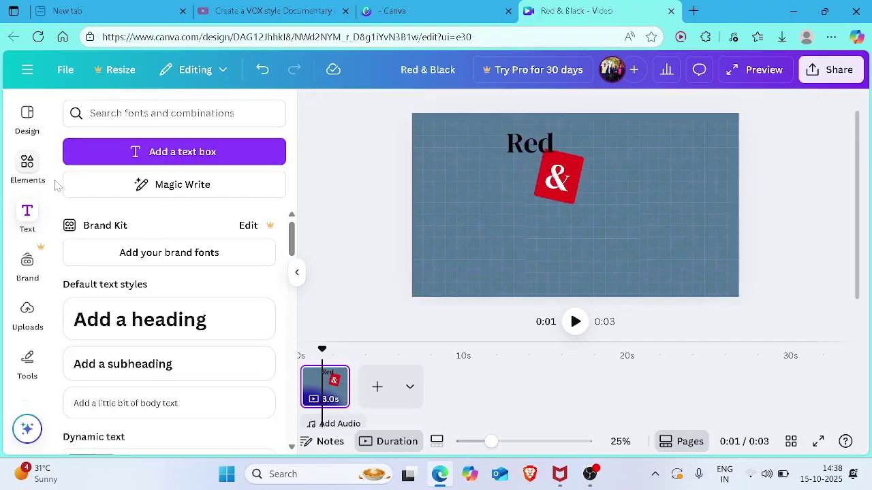
Add a new heading reading "Black" to the page
{"action": "left_click", "coordinate": [211, 320]}
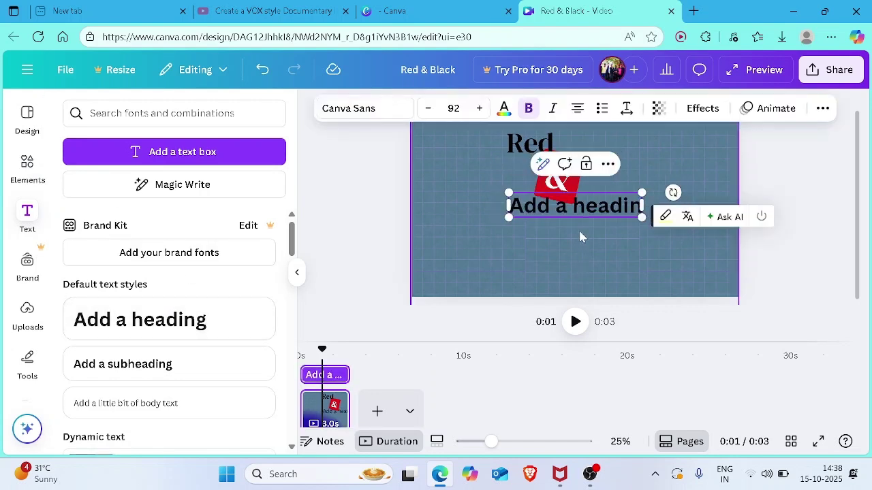
{"action": "key", "text": "BackSpace"}
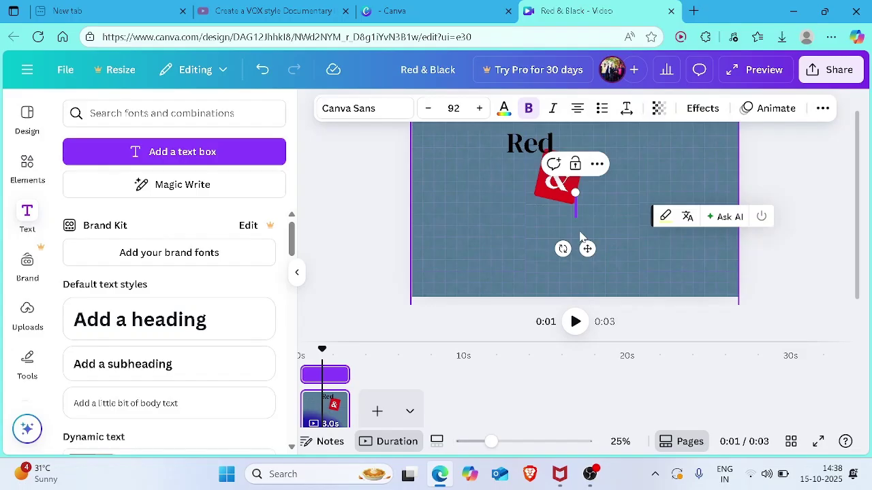
{"action": "type", "text": "Bla"}
{"action": "key", "text": "BackSpace"}
{"action": "key", "text": "BackSpace"}
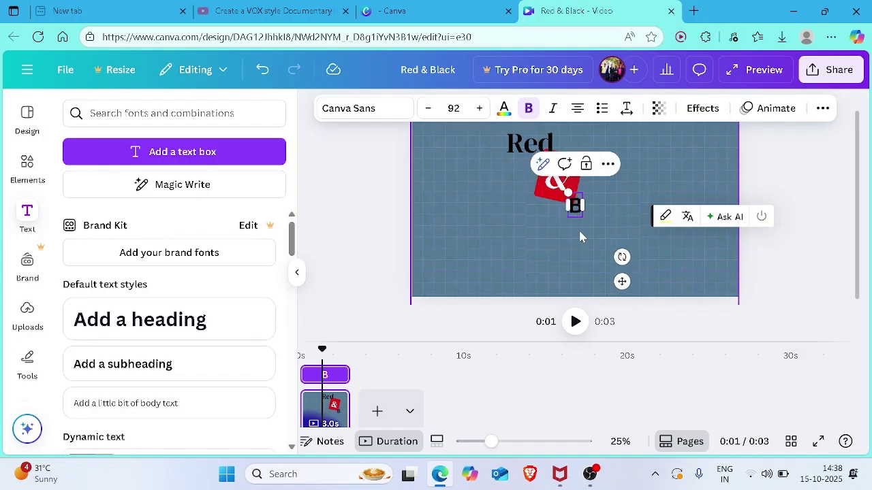
{"action": "type", "text": "lack"}
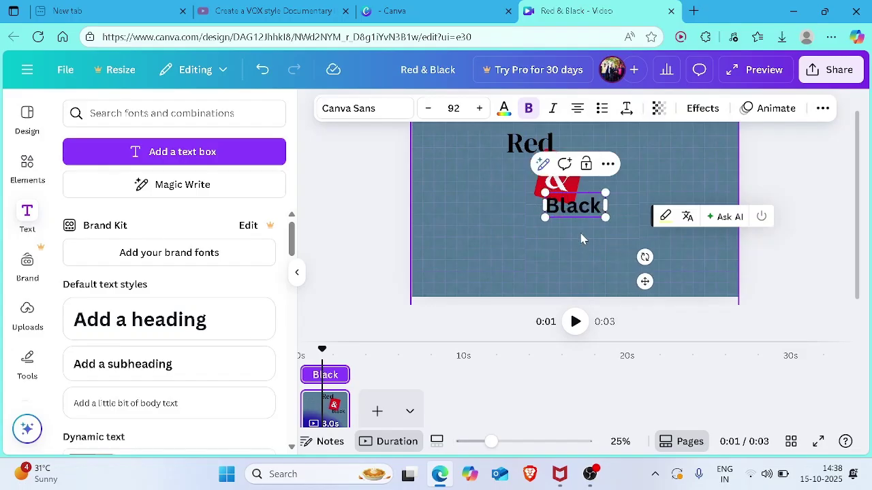
Change the "Black" heading's font to DM Serif Display and enlarge it to size 161
{"action": "left_click", "coordinate": [407, 108]}
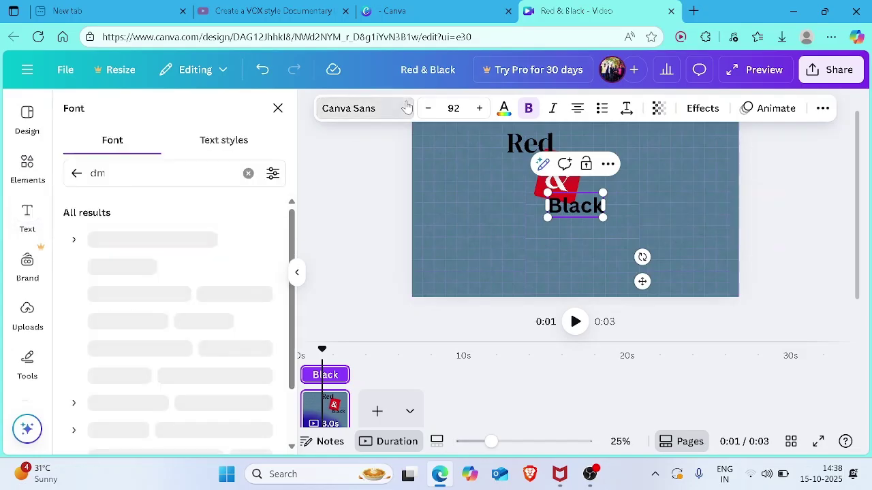
{"action": "left_click", "coordinate": [184, 267]}
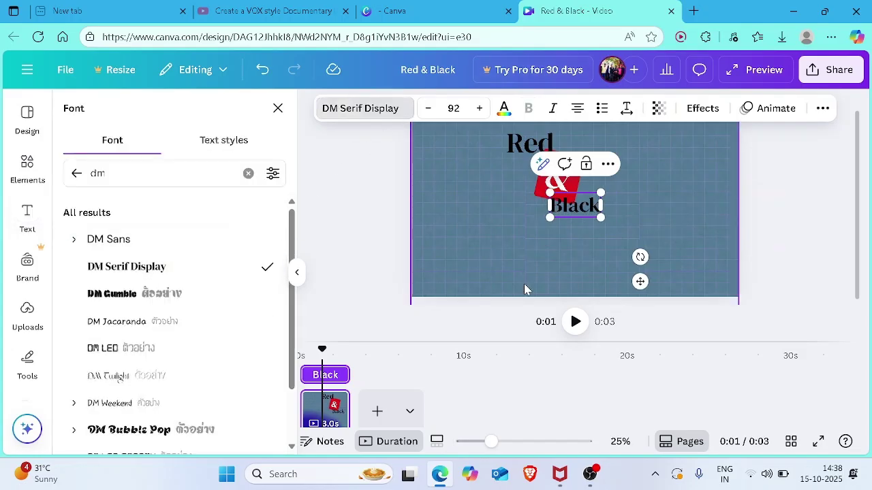
{"action": "left_click_drag", "start_coordinate": [600, 217], "coordinate": [639, 235]}
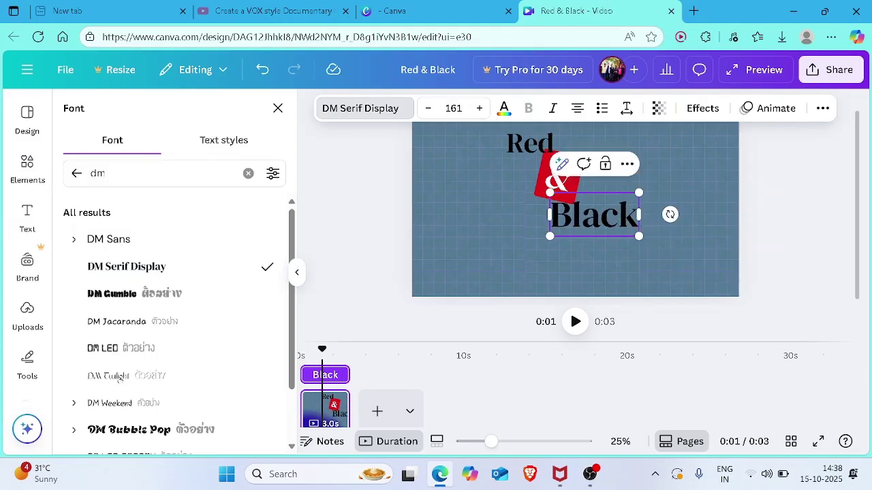
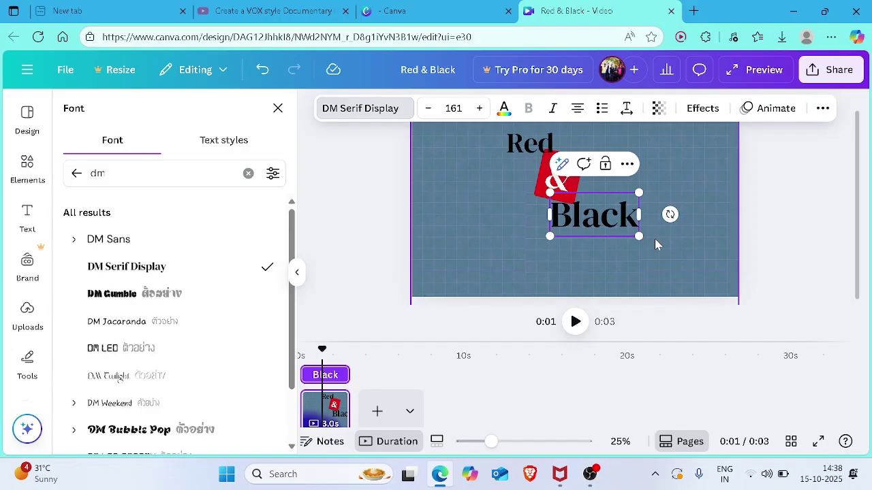
{"action": "left_click", "coordinate": [613, 253]}
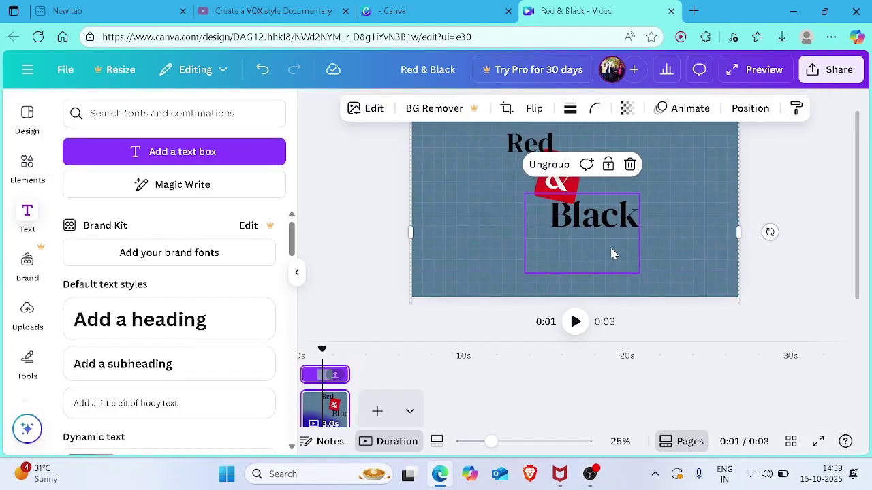
{"action": "left_click", "coordinate": [594, 215]}
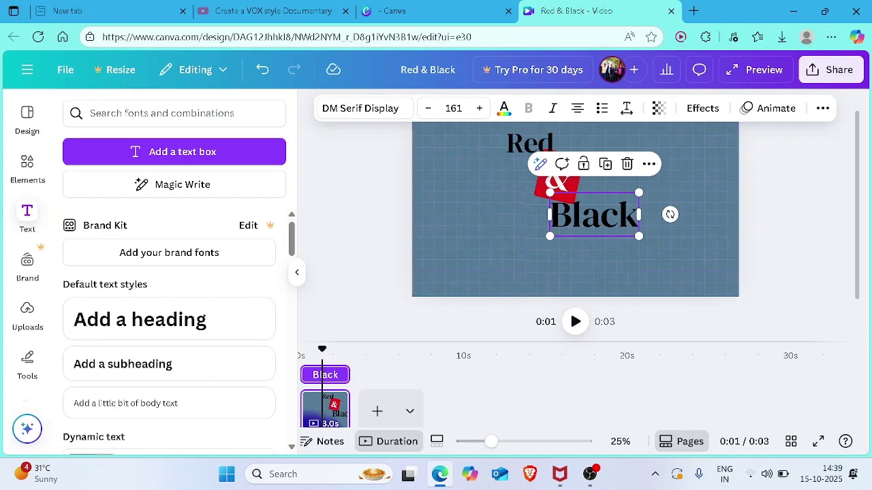
{"action": "left_click", "coordinate": [648, 164]}
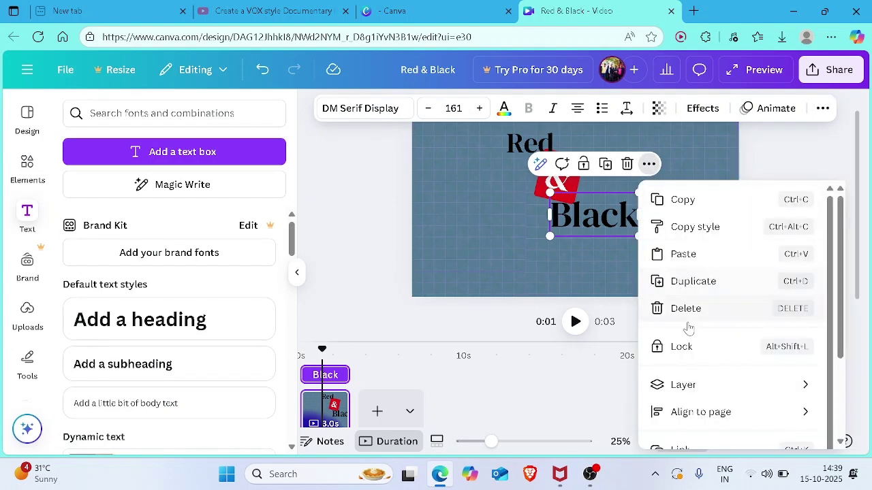
{"action": "left_click", "coordinate": [763, 167]}
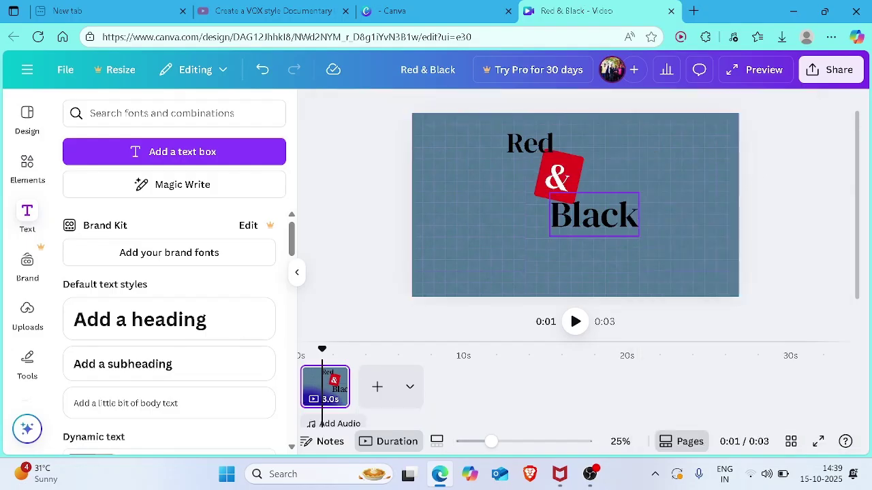
Move the "Black" heading up beside "Red", level with it near the top of the page
{"action": "left_click", "coordinate": [594, 215]}
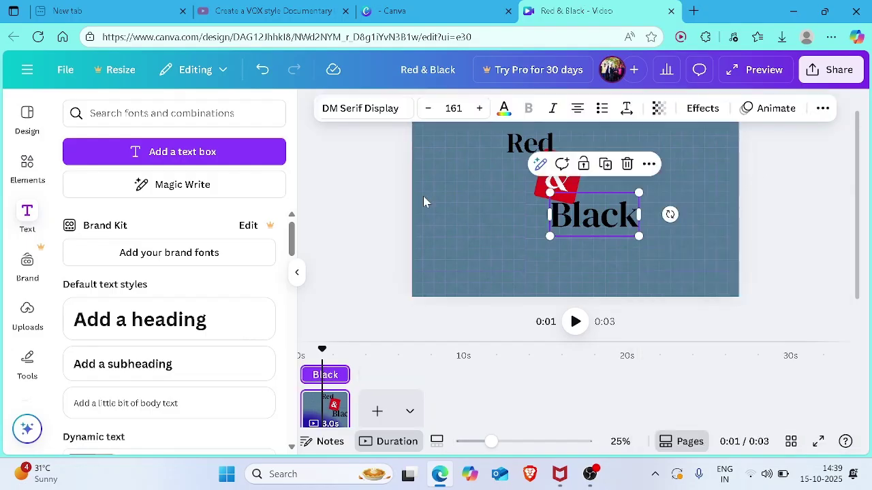
{"action": "left_click", "coordinate": [28, 168]}
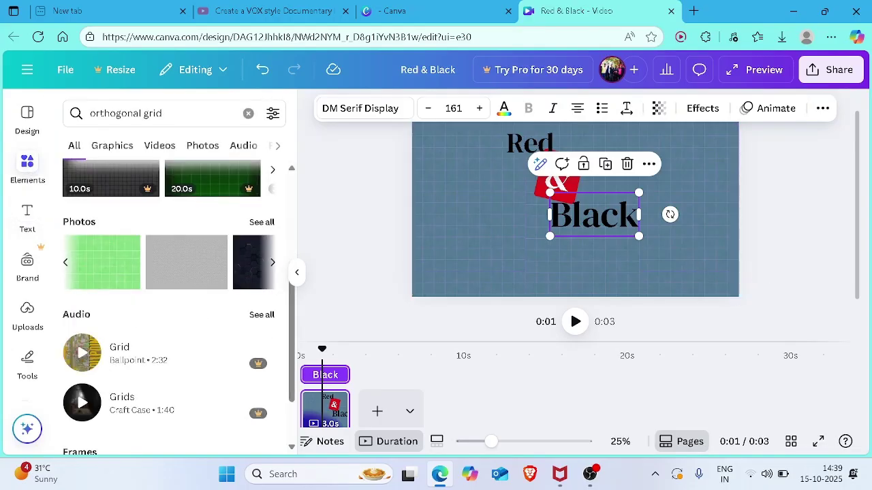
{"action": "left_click_drag", "start_coordinate": [617, 222], "coordinate": [645, 155]}
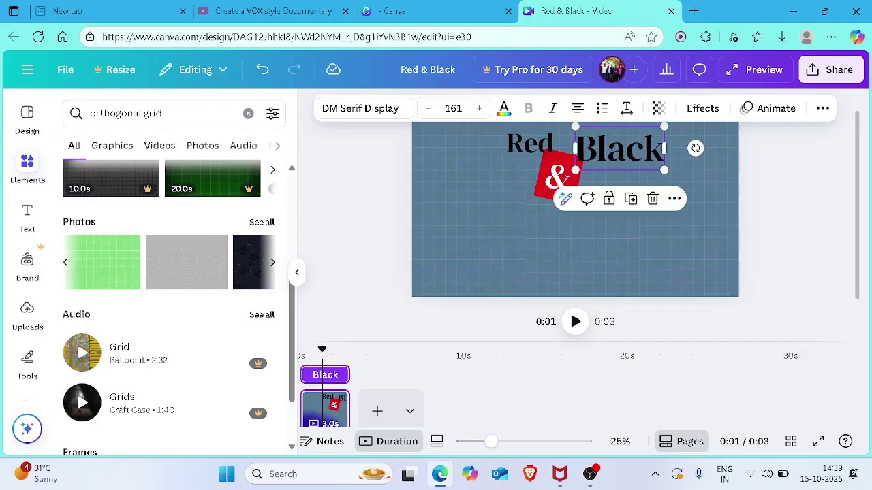
Enlarge the "Red" heading to size 153 and shift it slightly right toward "Black"
{"action": "left_click", "coordinate": [451, 157]}
{"action": "left_click_drag", "start_coordinate": [452, 156], "coordinate": [413, 168]}
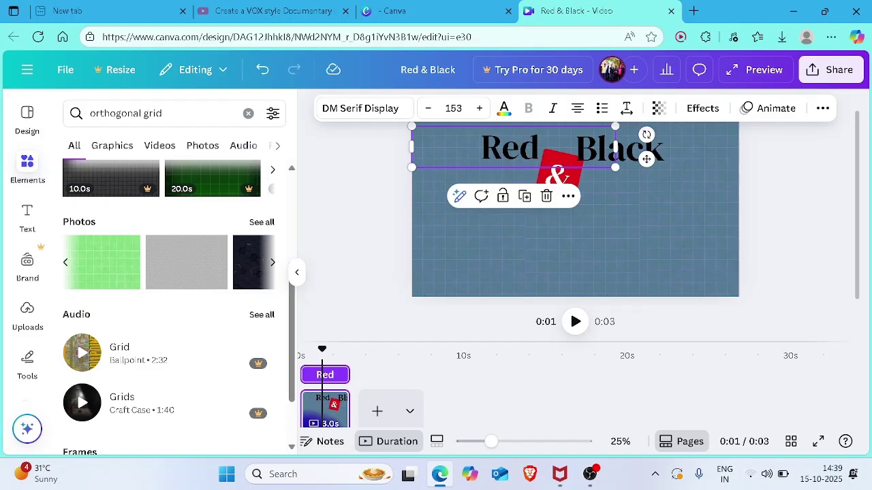
{"action": "left_click_drag", "start_coordinate": [512, 146], "coordinate": [526, 146]}
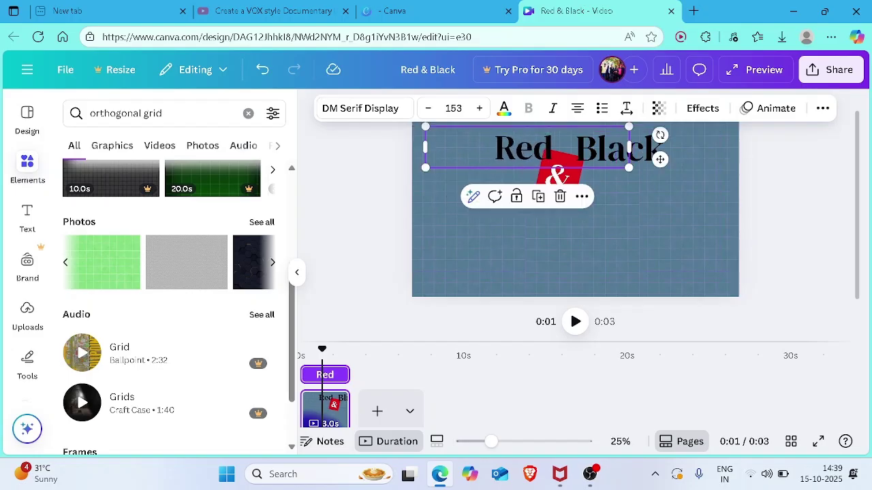
{"action": "left_click", "coordinate": [810, 229]}
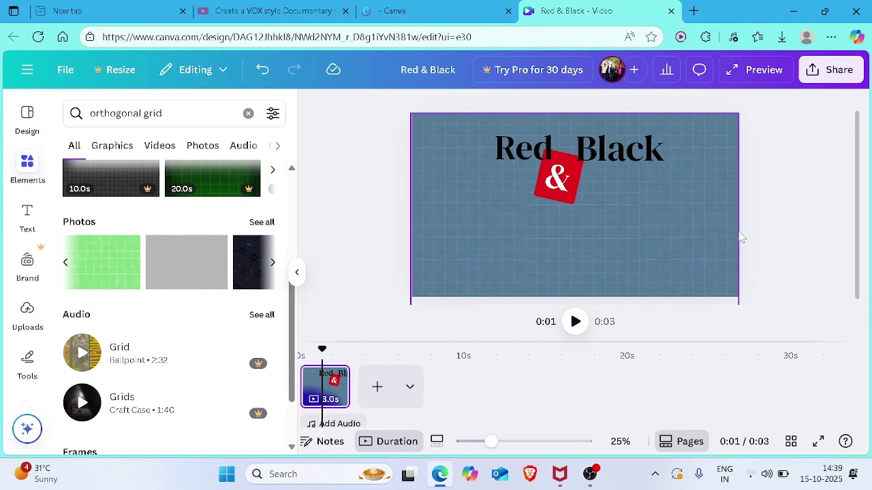
Nudge the "Black" heading slightly right, then shift the "&" heading right into the space between the two words
{"action": "left_click", "coordinate": [630, 146]}
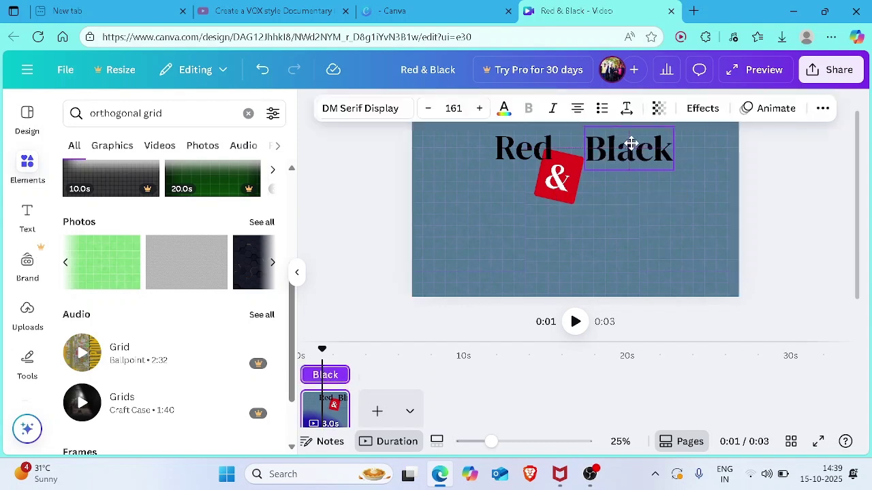
{"action": "left_click", "coordinate": [575, 179]}
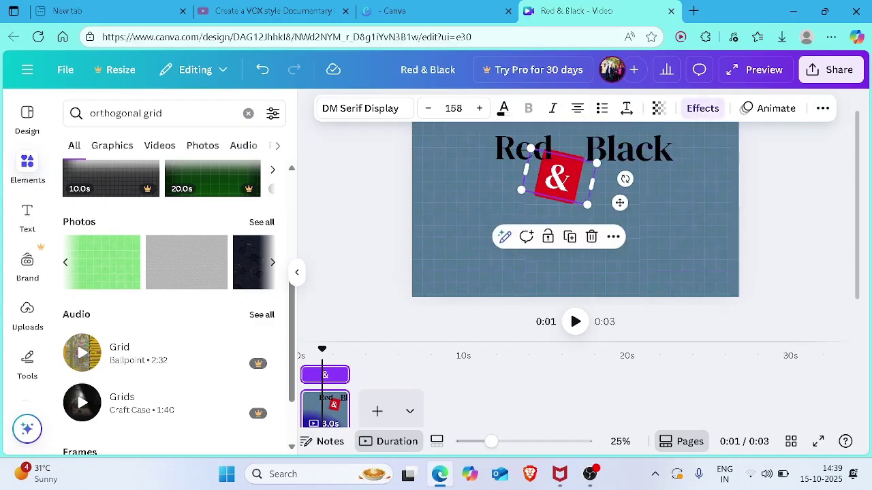
{"action": "left_click_drag", "start_coordinate": [575, 179], "coordinate": [583, 180]}
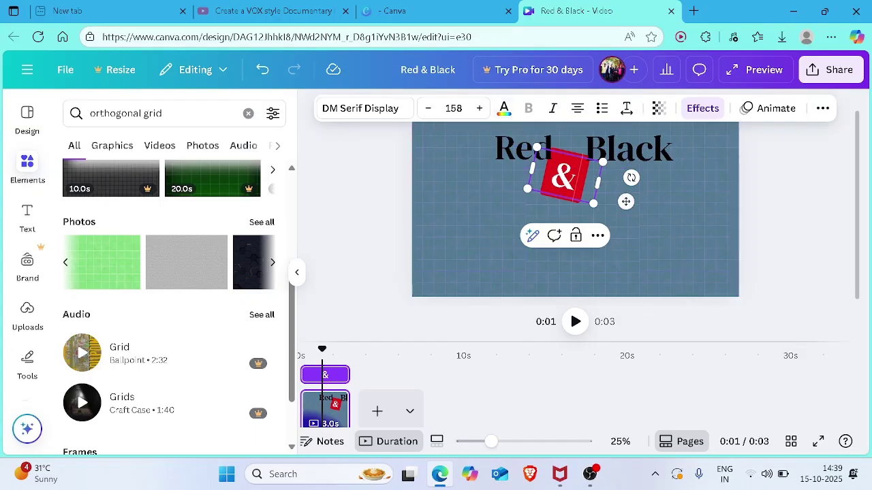
Apply the Background text effect to the "Black" heading with roundness 29 and spread 0
{"action": "left_click", "coordinate": [628, 148]}
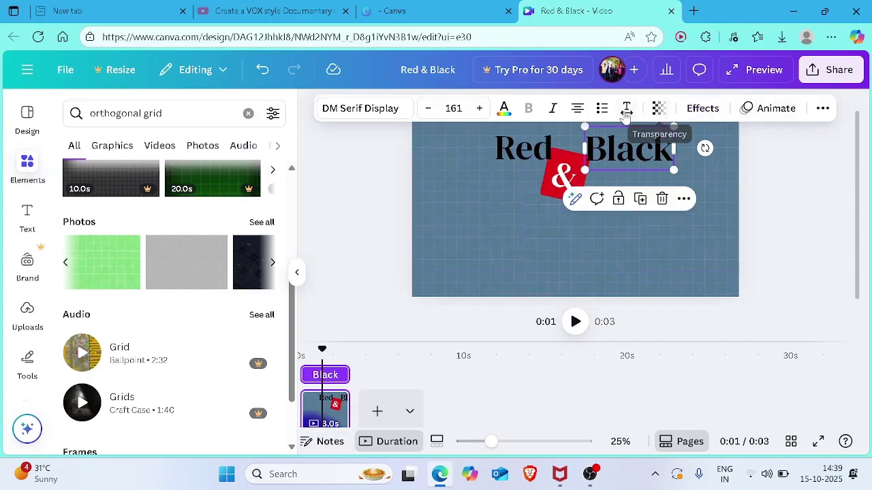
{"action": "left_click", "coordinate": [822, 108]}
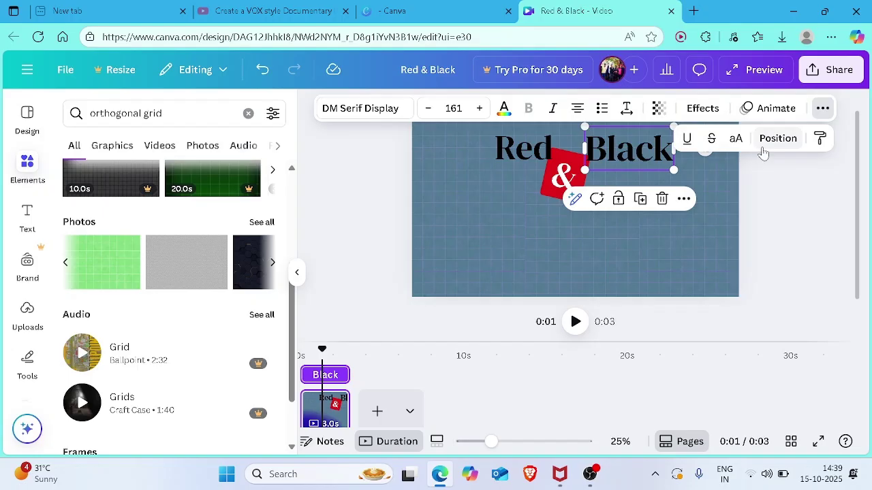
{"action": "left_click", "coordinate": [702, 111]}
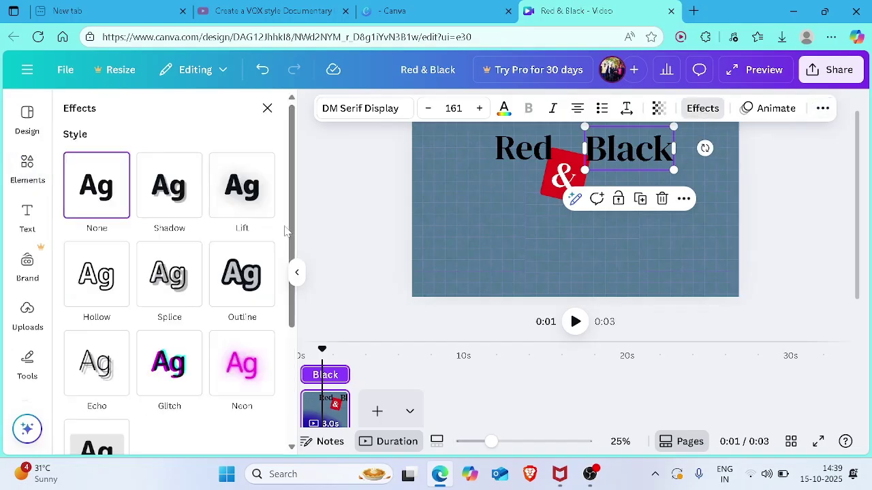
{"action": "left_click_drag", "start_coordinate": [291, 208], "coordinate": [275, 343]}
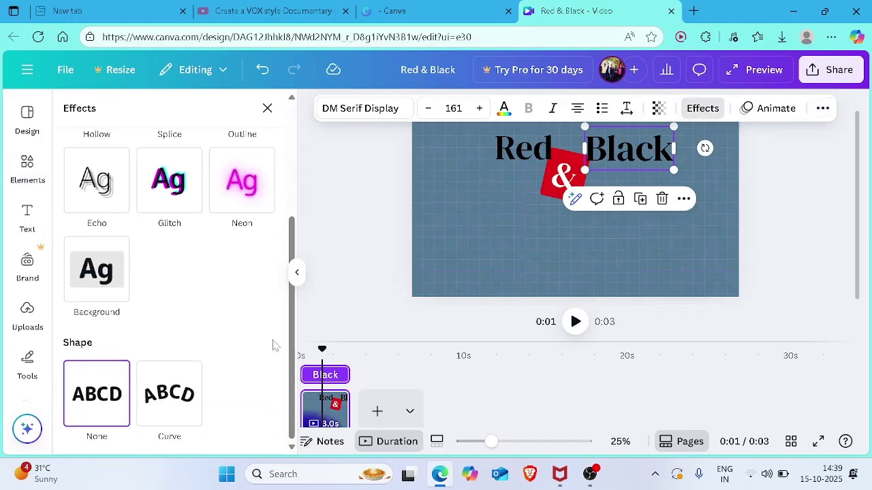
{"action": "left_click", "coordinate": [96, 282]}
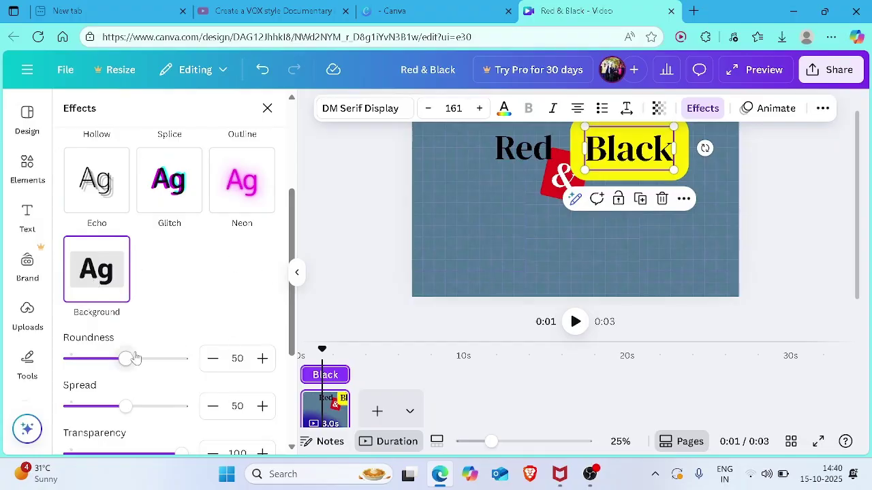
{"action": "left_click_drag", "start_coordinate": [133, 359], "coordinate": [100, 361]}
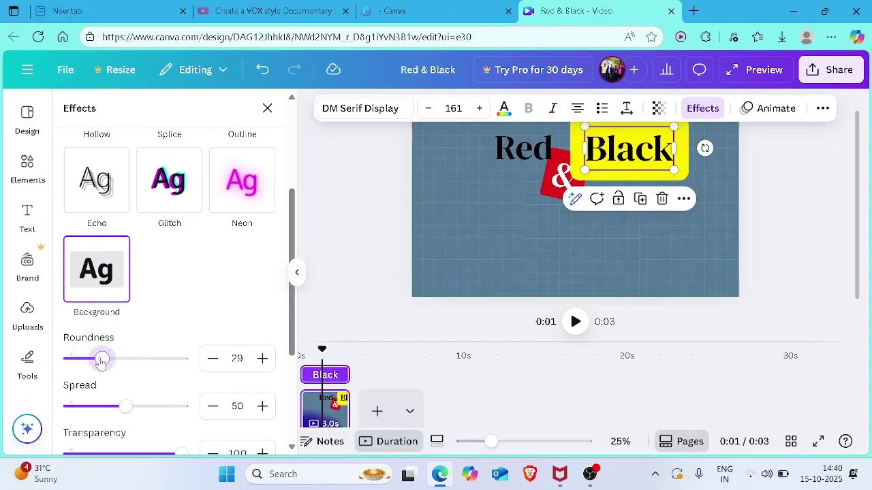
{"action": "left_click_drag", "start_coordinate": [125, 405], "coordinate": [51, 407]}
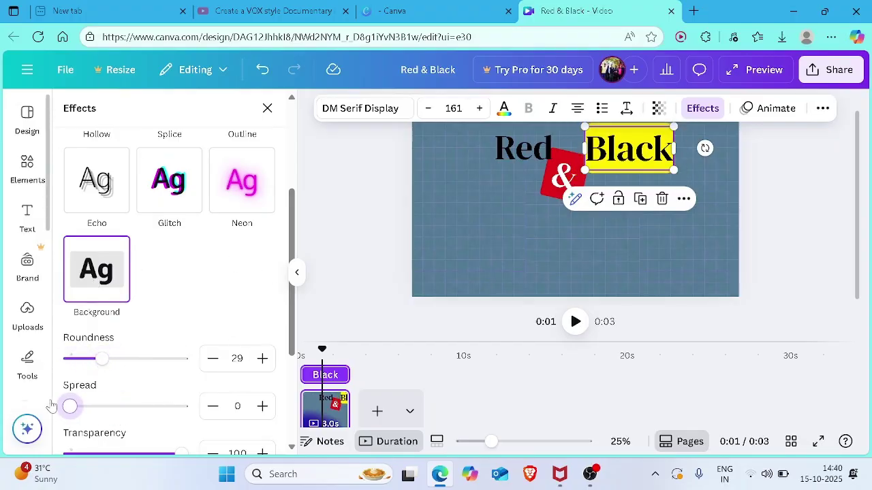
Try white and several greys for the background effect behind "Black", and settle on the red document colour
{"action": "left_click_drag", "start_coordinate": [291, 300], "coordinate": [292, 393]}
{"action": "left_click", "coordinate": [264, 303]}
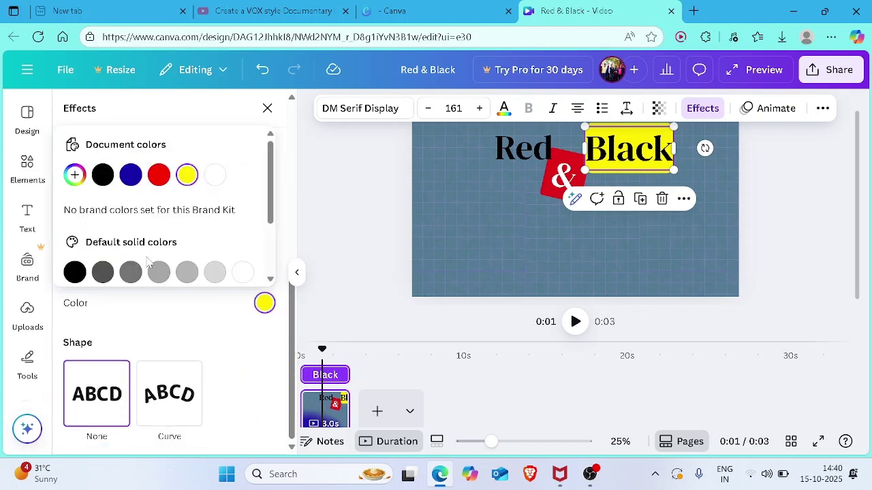
{"action": "left_click", "coordinate": [244, 273]}
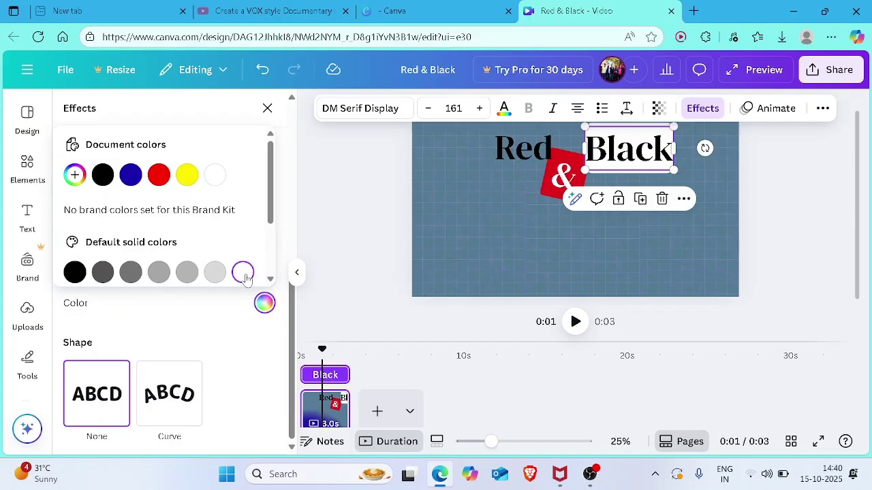
{"action": "left_click", "coordinate": [215, 272]}
{"action": "left_click", "coordinate": [187, 273]}
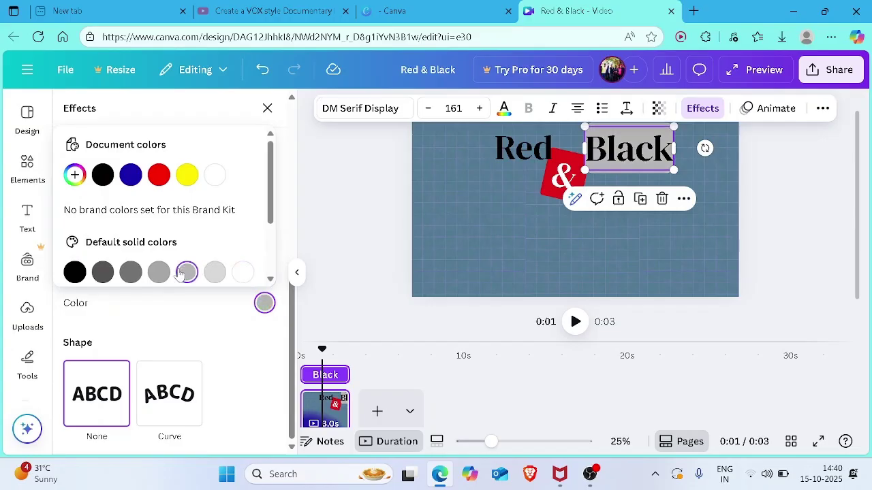
{"action": "left_click", "coordinate": [130, 272]}
{"action": "left_click", "coordinate": [103, 272]}
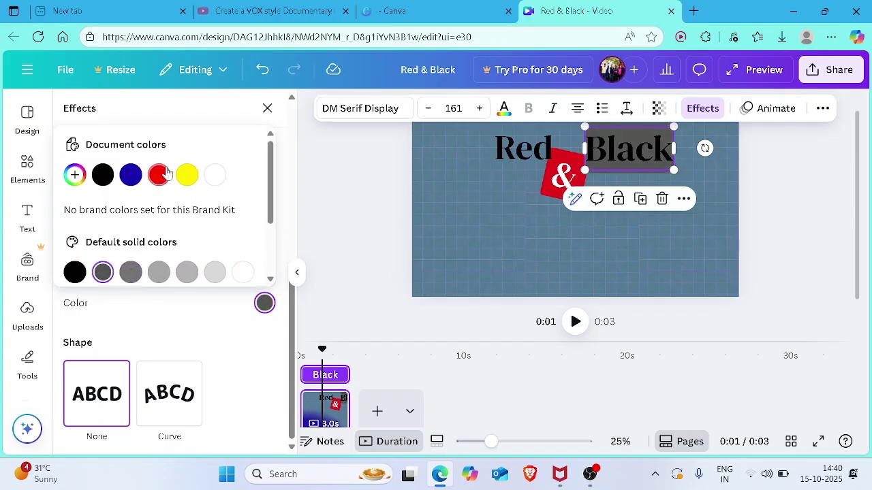
{"action": "left_click", "coordinate": [164, 175]}
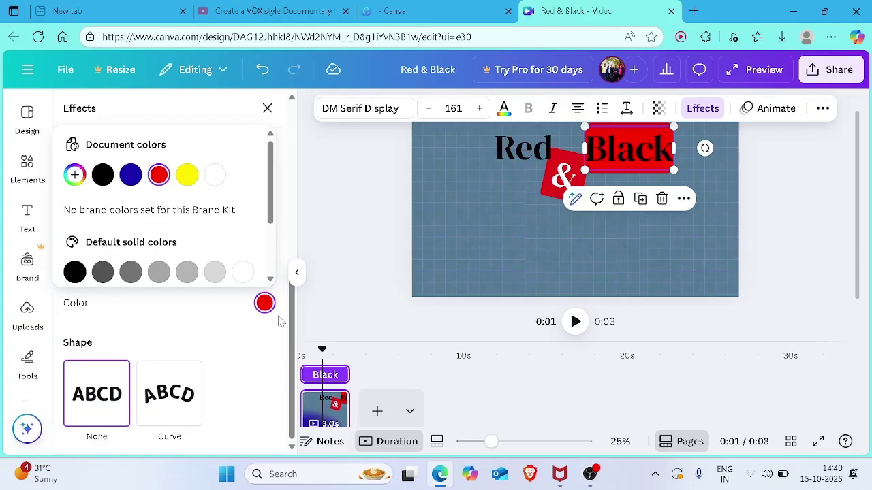
{"action": "left_click", "coordinate": [270, 364]}
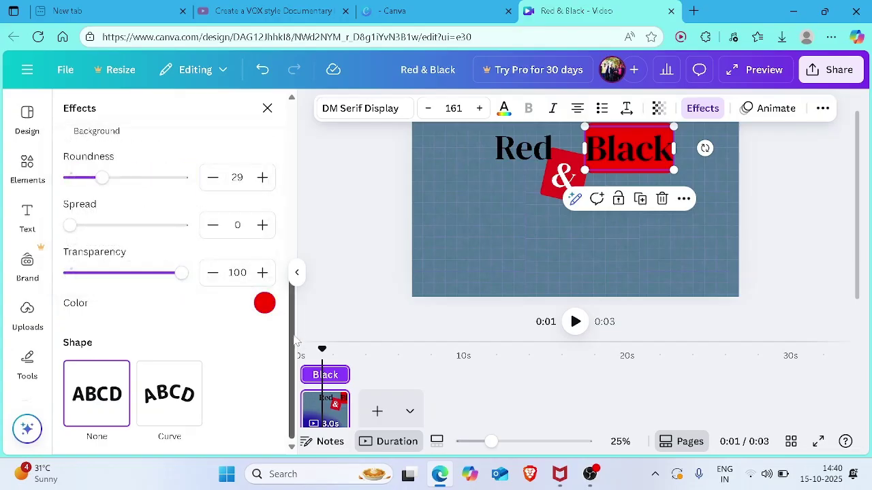
Set the background effect's transparency to 72 and its roundness to 6 for the "Black" heading
{"action": "left_click_drag", "start_coordinate": [180, 273], "coordinate": [151, 275]}
{"action": "left_click_drag", "start_coordinate": [101, 178], "coordinate": [75, 198]}
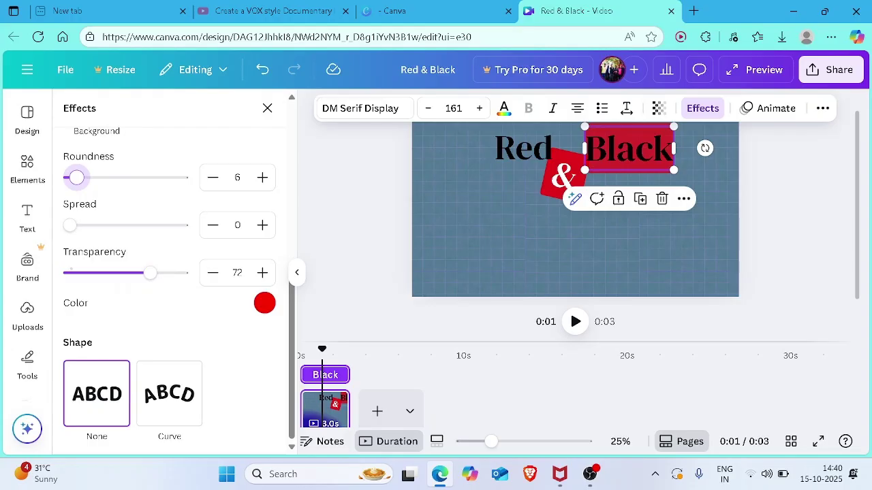
Shift the "Black" heading slightly right and down, and set its text colour to white
{"action": "left_click_drag", "start_coordinate": [655, 149], "coordinate": [594, 154]}
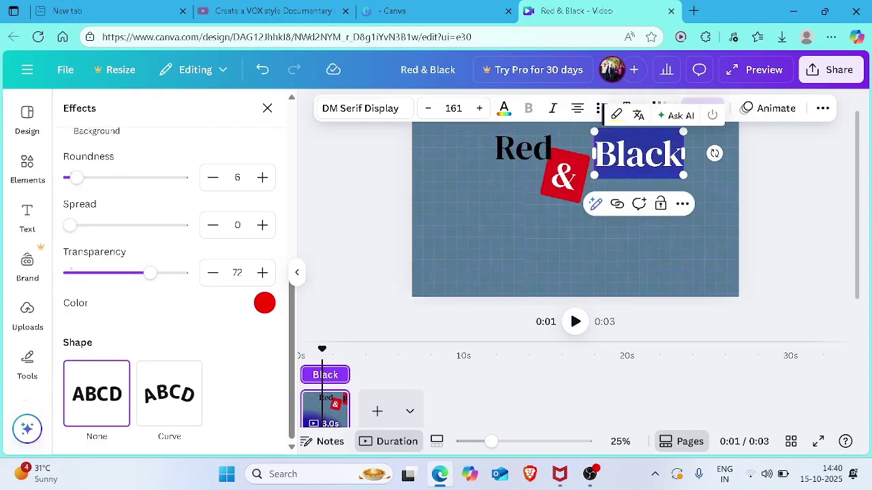
{"action": "left_click", "coordinate": [504, 109]}
{"action": "left_click", "coordinate": [262, 423]}
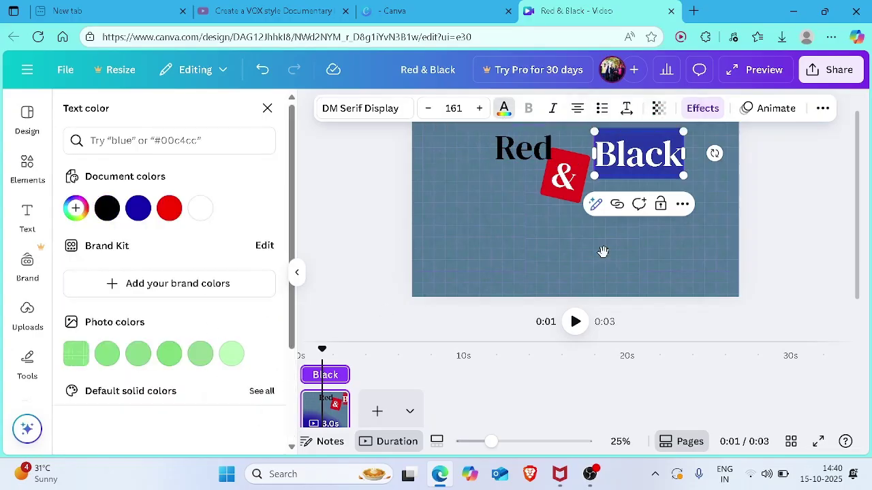
{"action": "key", "text": "Escape"}
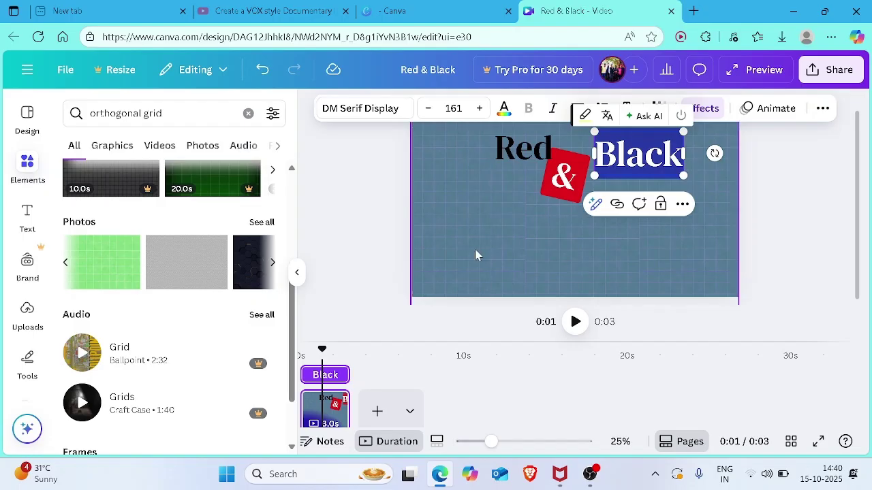
{"action": "left_click", "coordinate": [436, 220]}
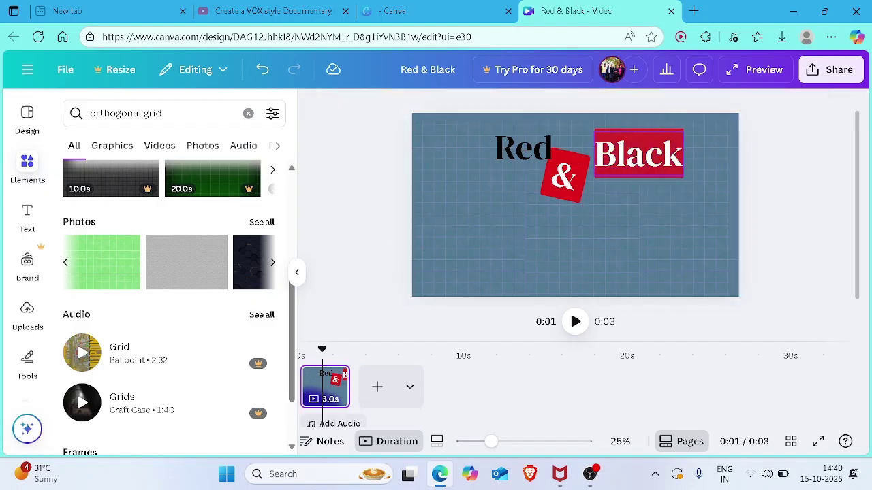
{"action": "left_click", "coordinate": [638, 154]}
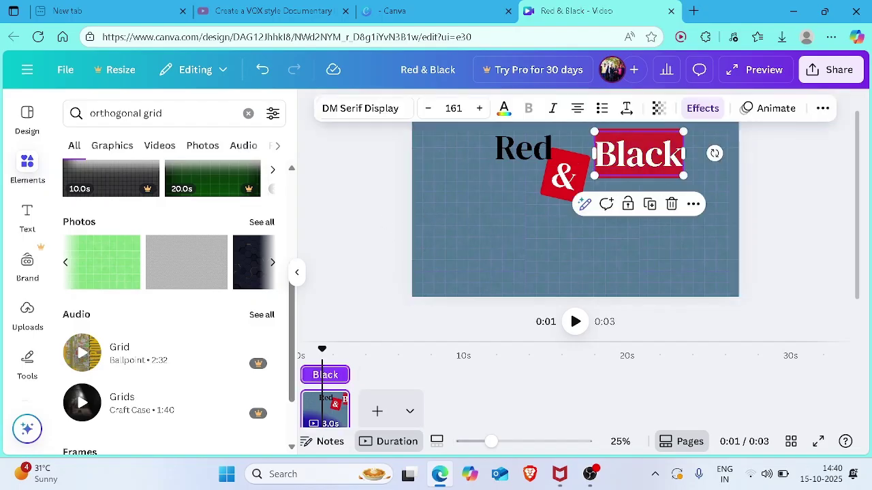
{"action": "mouse_move", "coordinate": [672, 157]}
{"action": "left_mouse_down"}
{"action": "mouse_move", "coordinate": [644, 151]}
{"action": "mouse_move", "coordinate": [667, 155]}
{"action": "left_mouse_up"}
{"action": "left_click", "coordinate": [758, 205]}
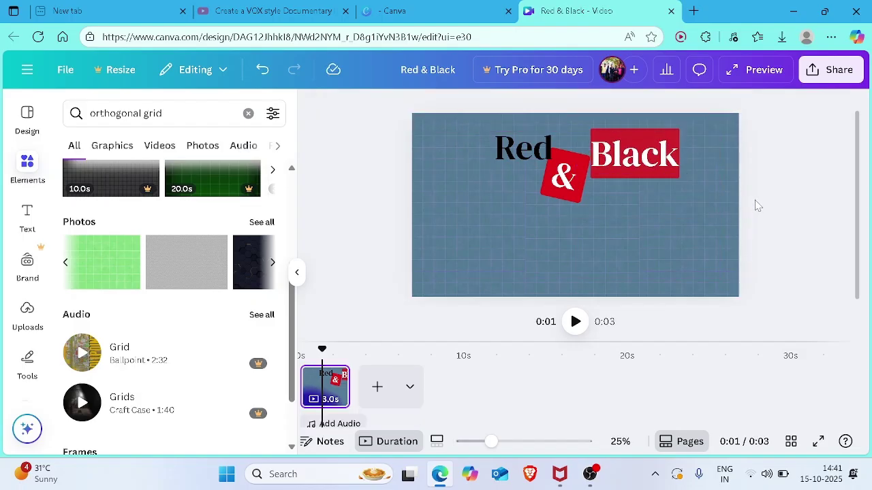
Set the background effect behind "Black" to transparency 100, roundness 42 and spread 0
{"action": "left_click", "coordinate": [633, 155]}
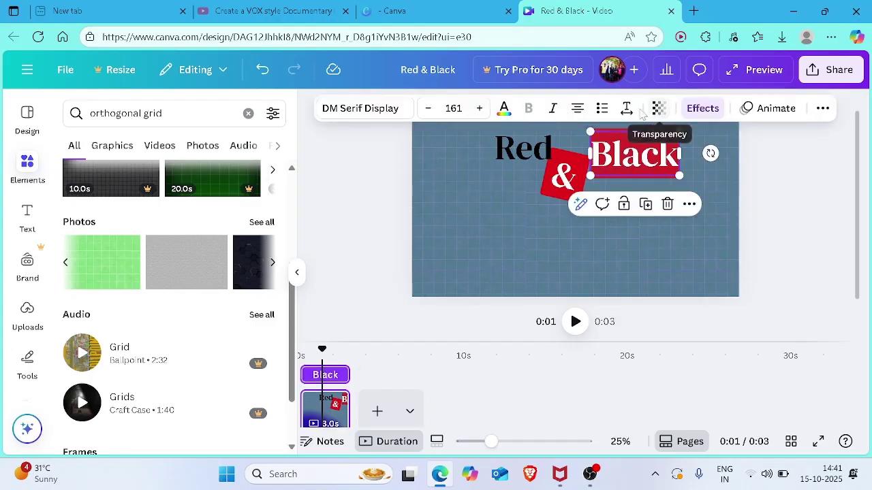
{"action": "left_click", "coordinate": [702, 109]}
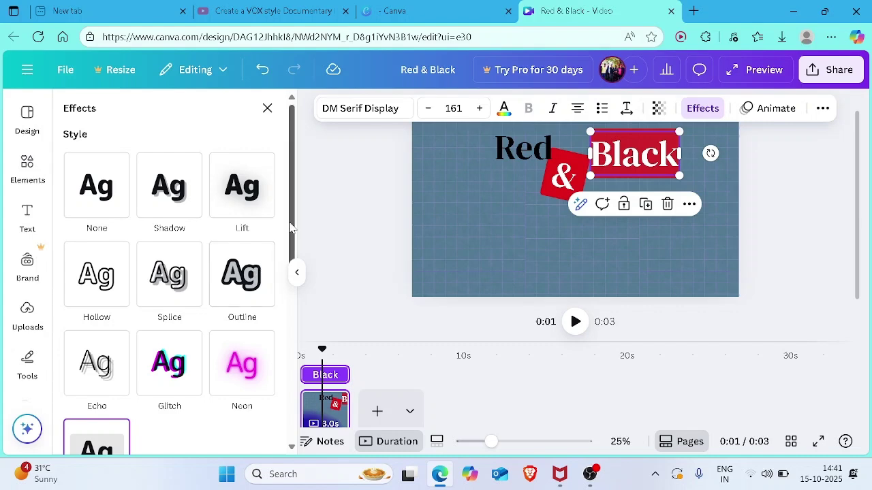
{"action": "left_click_drag", "start_coordinate": [288, 225], "coordinate": [279, 450]}
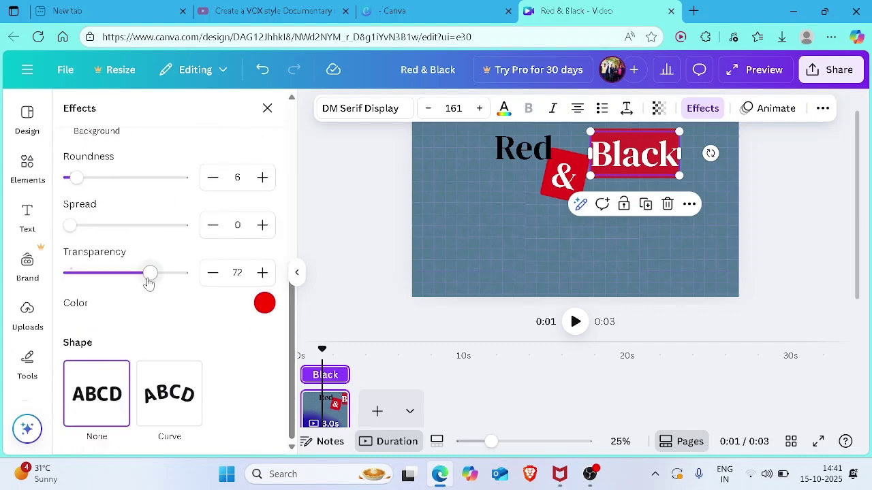
{"action": "left_click", "coordinate": [184, 276]}
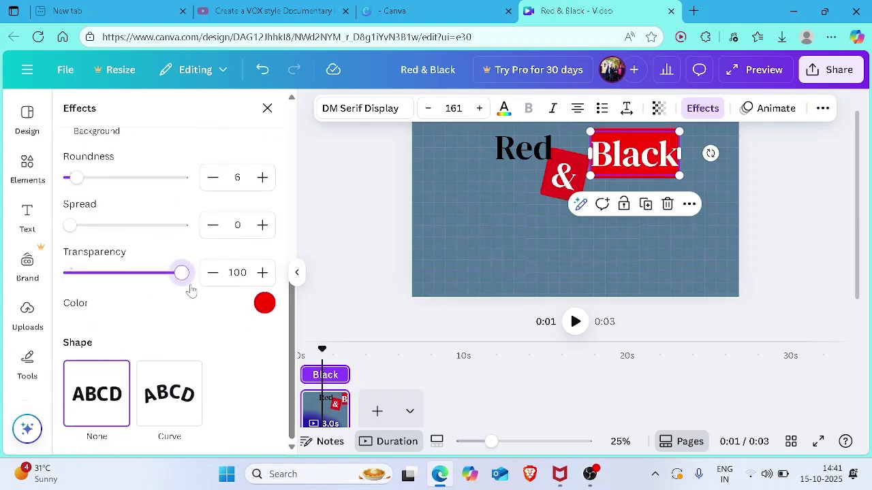
{"action": "left_click_drag", "start_coordinate": [76, 177], "coordinate": [118, 193]}
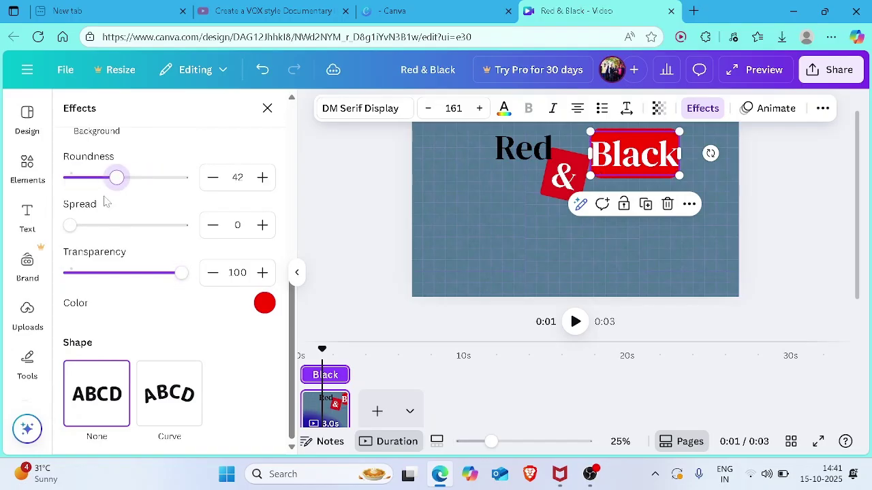
{"action": "left_click_drag", "start_coordinate": [70, 225], "coordinate": [5, 209]}
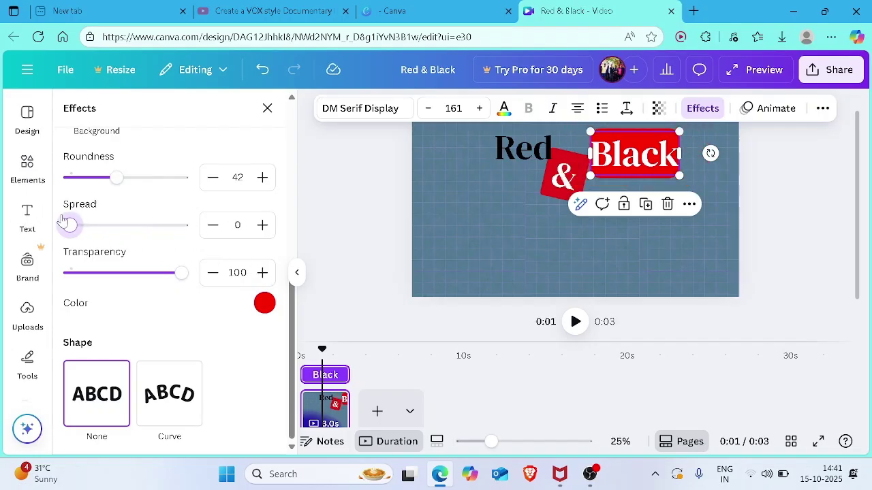
{"action": "key", "text": "Escape"}
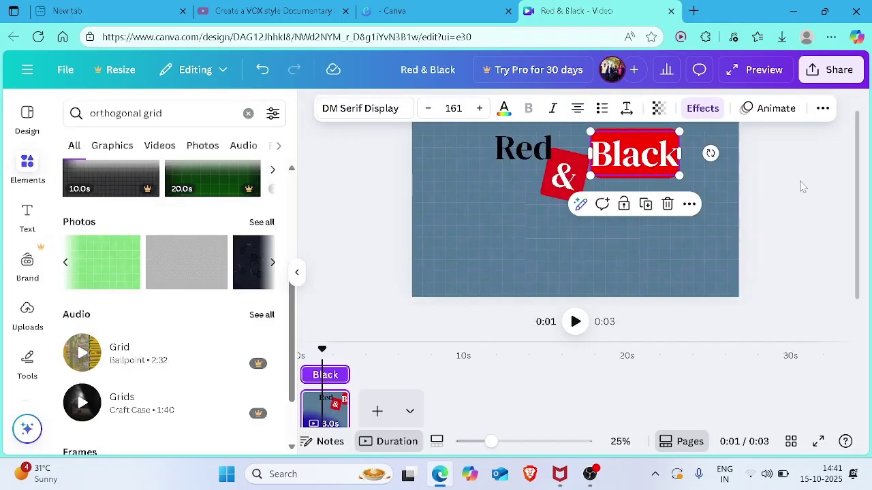
Nudge the "Black" heading slightly upward, closer to the page's upper edge
{"action": "left_click", "coordinate": [702, 249]}
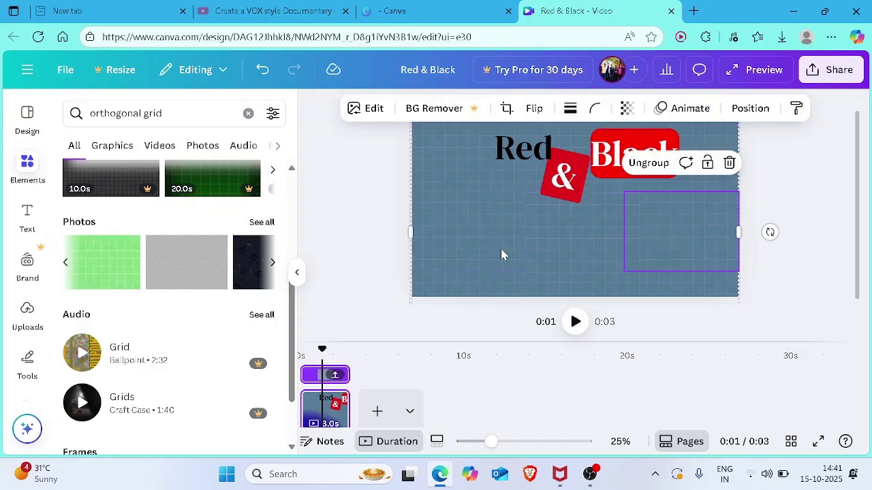
{"action": "left_click", "coordinate": [633, 154]}
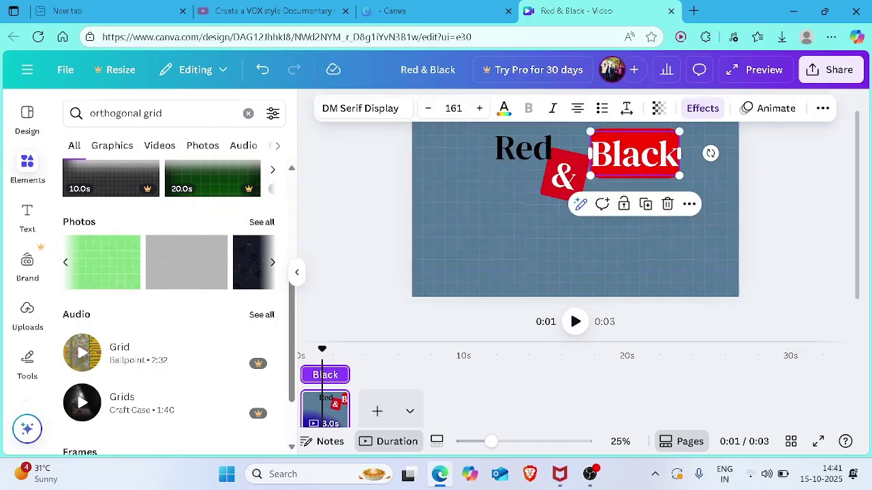
{"action": "mouse_move", "coordinate": [661, 149]}
{"action": "left_mouse_down"}
{"action": "mouse_move", "coordinate": [620, 144]}
{"action": "mouse_move", "coordinate": [662, 144]}
{"action": "left_mouse_up"}
{"action": "left_click", "coordinate": [770, 193]}
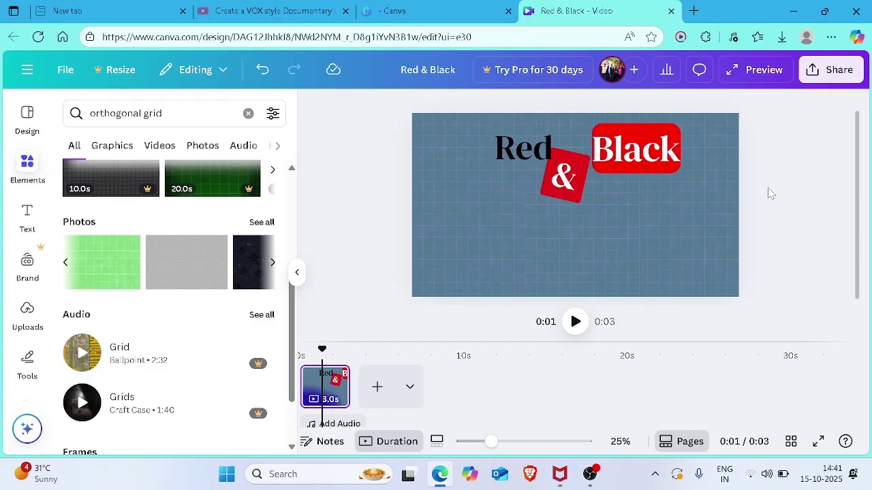
Undo the changes to "Black" back to plain black text without the background effect
{"action": "key", "text": "ctrl+z"}
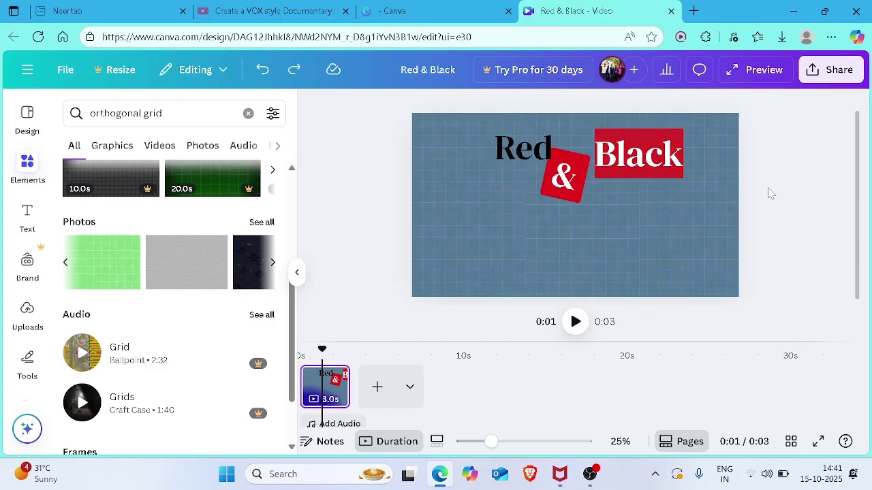
{"action": "key", "text": "ctrl+z"}
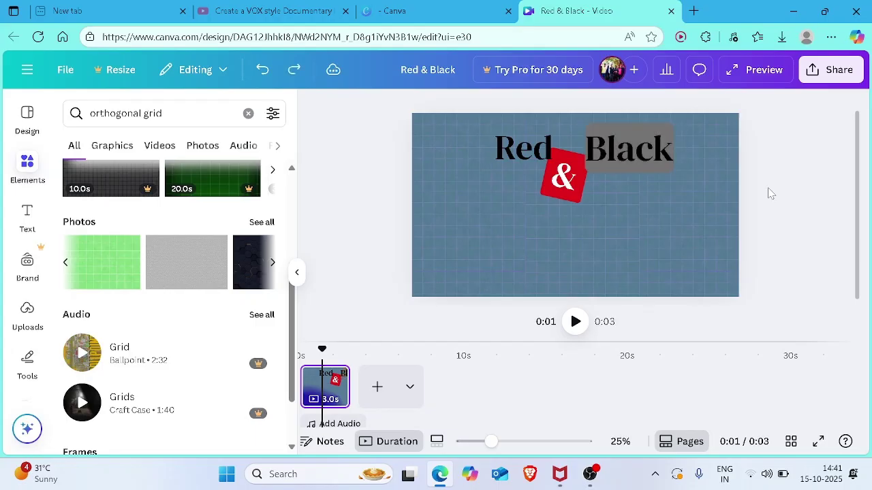
{"action": "key", "text": "ctrl+z"}
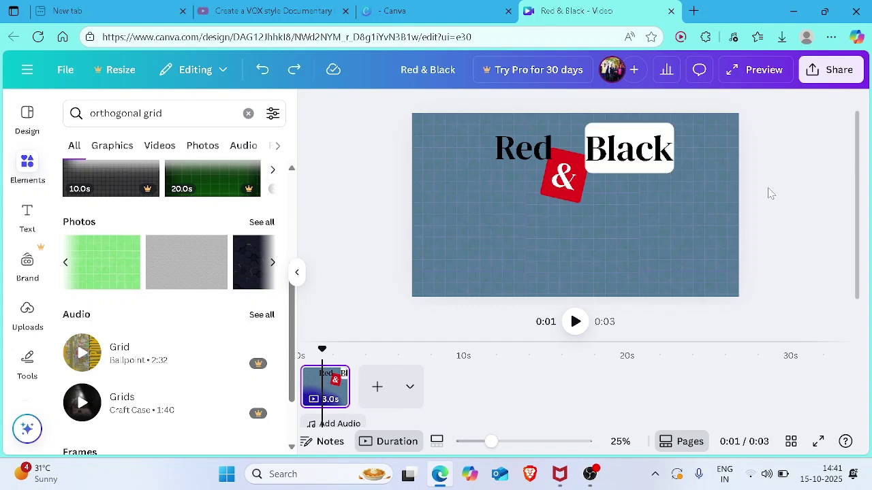
{"action": "key", "text": "ctrl+z"}
{"action": "key", "text": "ctrl+z"}
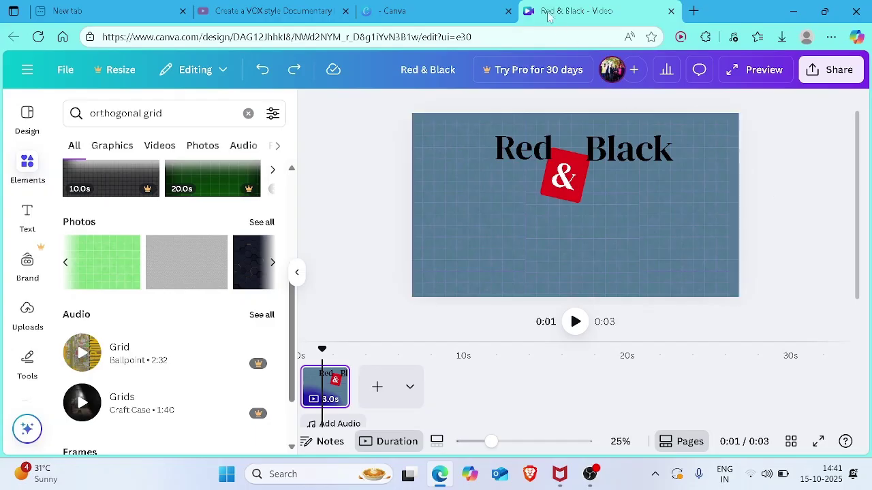
Check the reference VOX-style documentary video on YouTube and return to the "Red & Black" design in Canva
{"action": "left_click", "coordinate": [318, 7]}
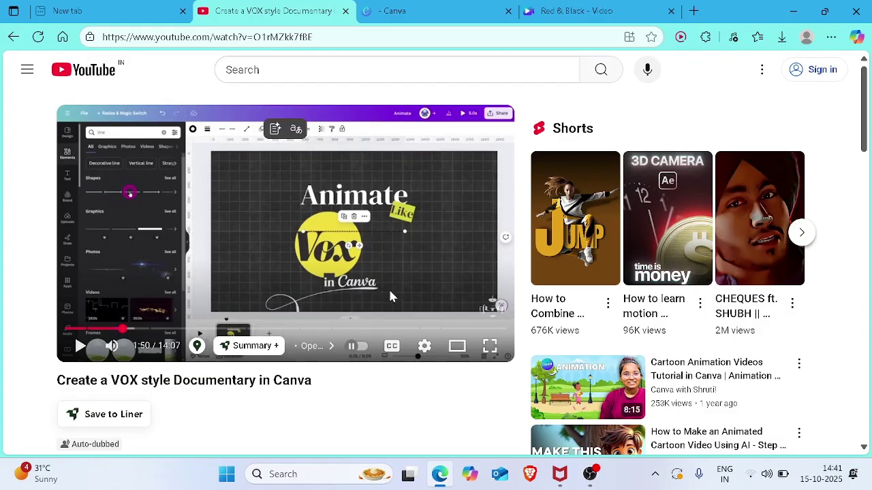
{"action": "left_click", "coordinate": [440, 7]}
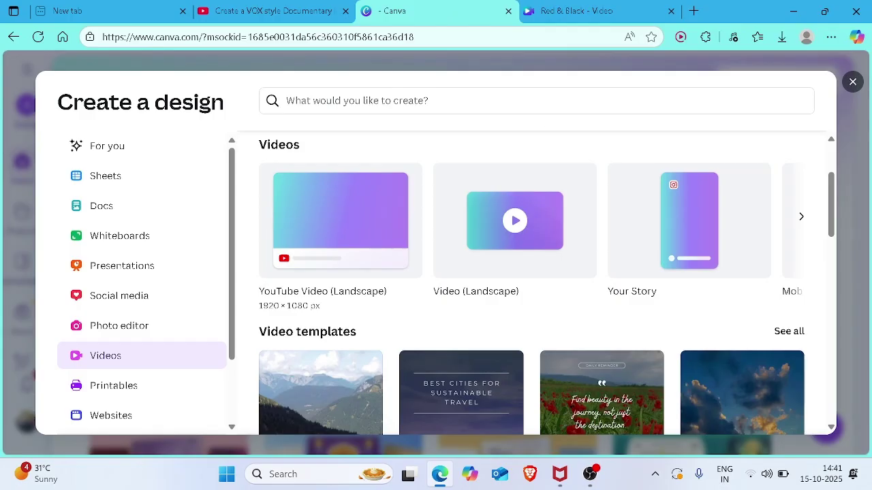
{"action": "left_click", "coordinate": [553, 6]}
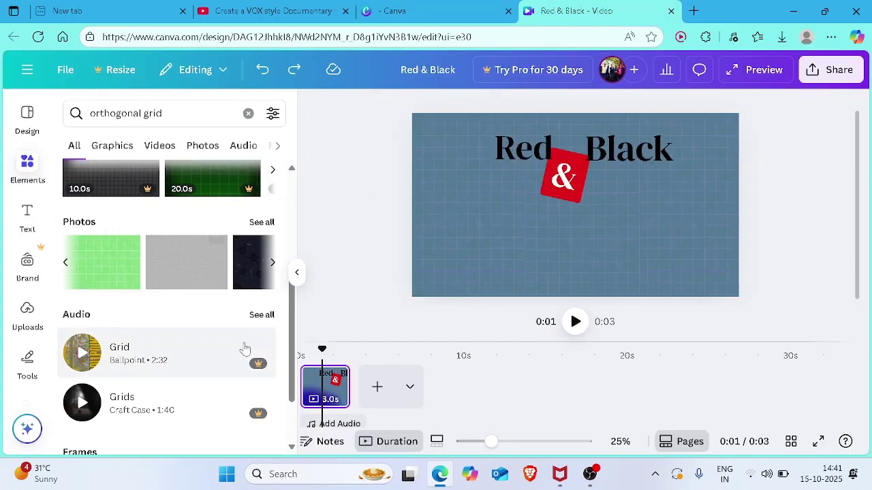
Search the elements for "circle" and add the Circle shape to the page
{"action": "scroll", "coordinate": [297, 297], "scroll_direction": "up", "scroll_amount": 1}
{"action": "scroll", "coordinate": [297, 297], "scroll_direction": "up", "scroll_amount": 3}
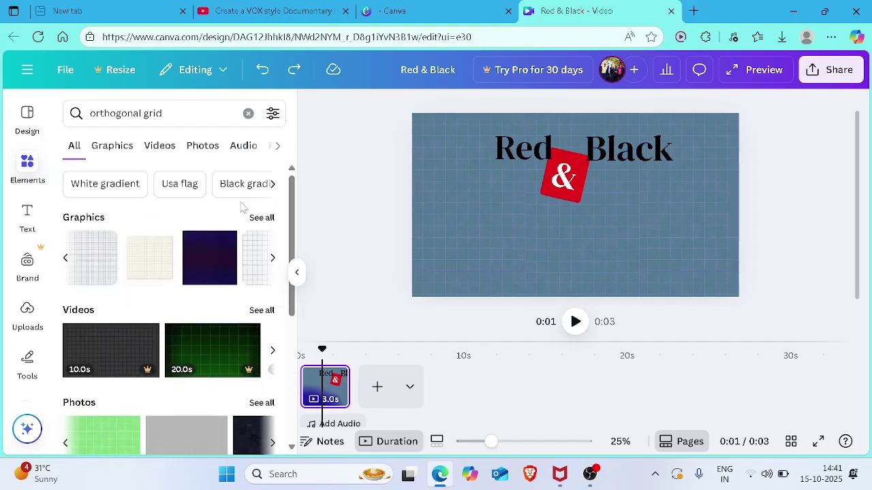
{"action": "left_click", "coordinate": [28, 170]}
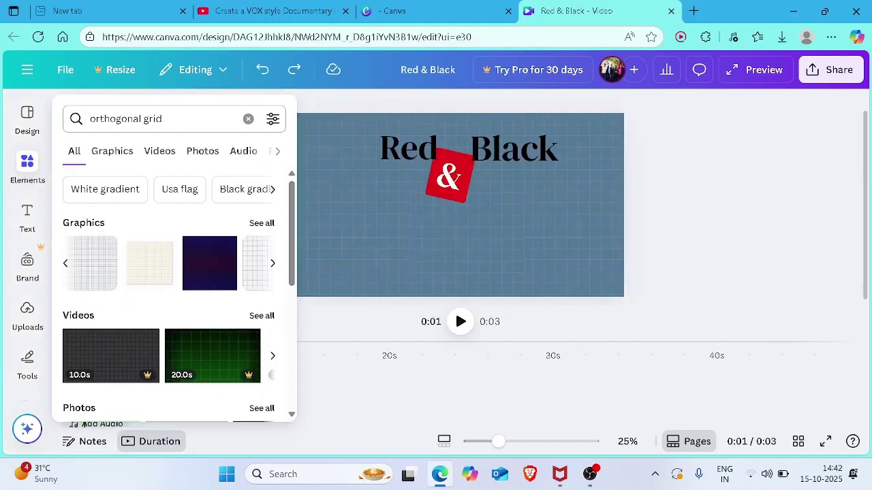
{"action": "left_click", "coordinate": [139, 118]}
{"action": "type", "text": "cir"}
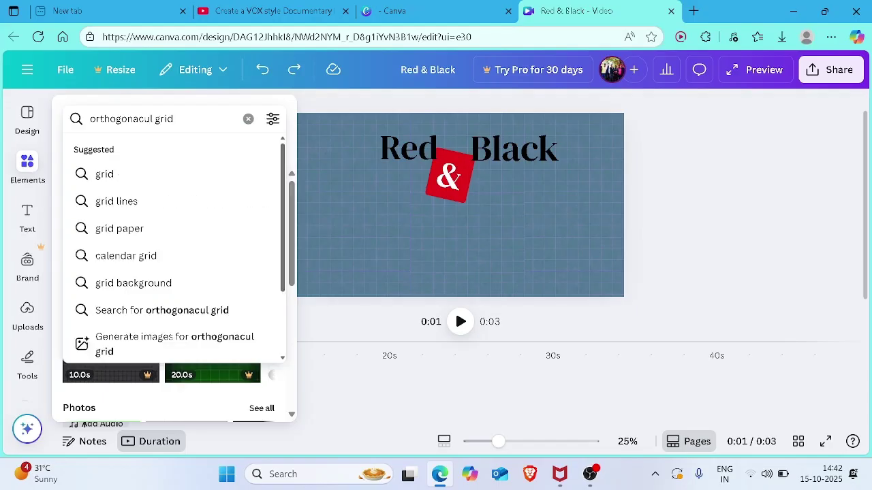
{"action": "key", "text": "ctrl+a"}
{"action": "type", "text": "circle"}
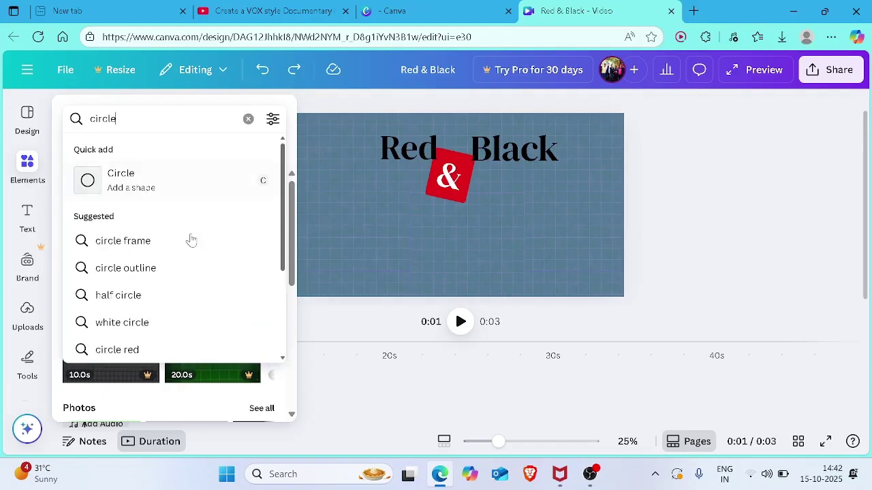
{"action": "left_click", "coordinate": [186, 191]}
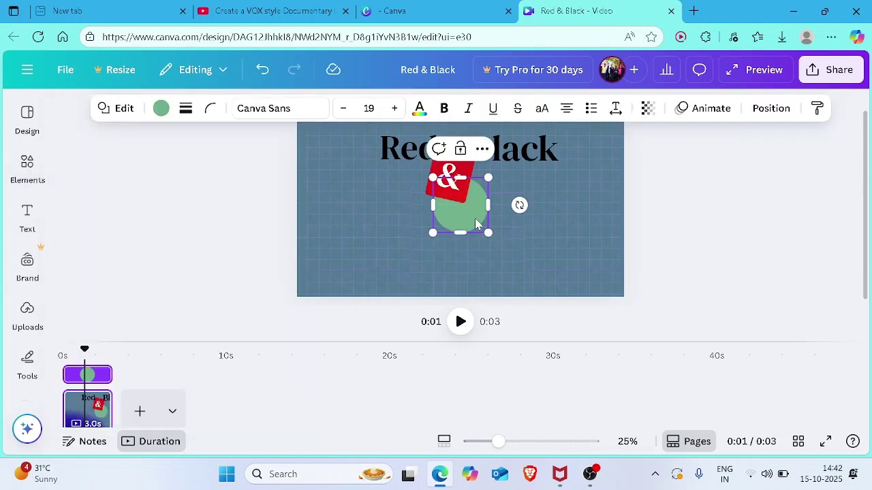
Enlarge the circle to about twice its size and fill it with the red document colour
{"action": "left_click_drag", "start_coordinate": [488, 233], "coordinate": [544, 286]}
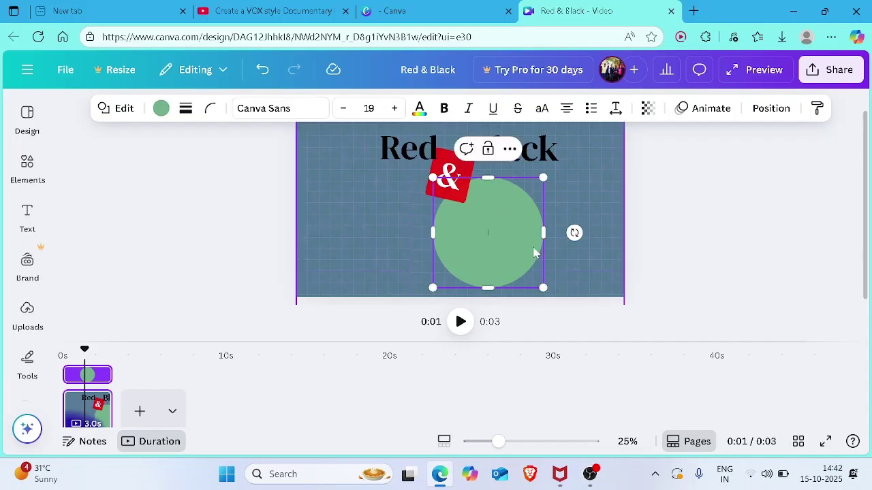
{"action": "left_click", "coordinate": [161, 109]}
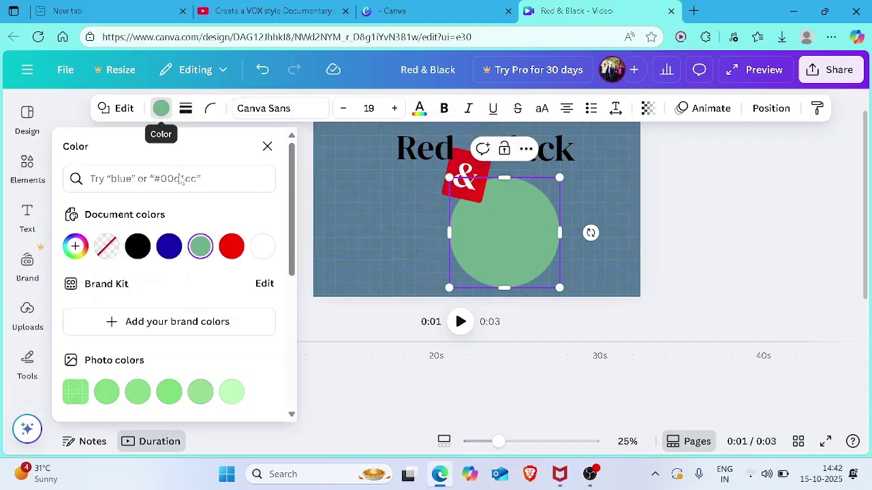
{"action": "left_click", "coordinate": [226, 253]}
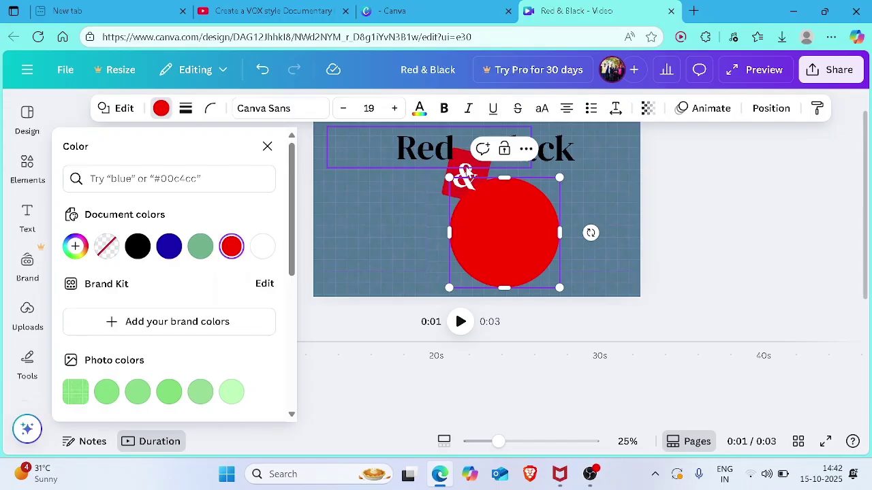
Move the "Red" heading down beside the circle and shift the circle left so it slightly overlaps the word
{"action": "left_click_drag", "start_coordinate": [465, 170], "coordinate": [431, 245]}
{"action": "left_click_drag", "start_coordinate": [533, 226], "coordinate": [493, 222]}
Move the "&" onto the middle of the red circle and rotate it to nearly level
{"action": "left_click", "coordinate": [449, 176]}
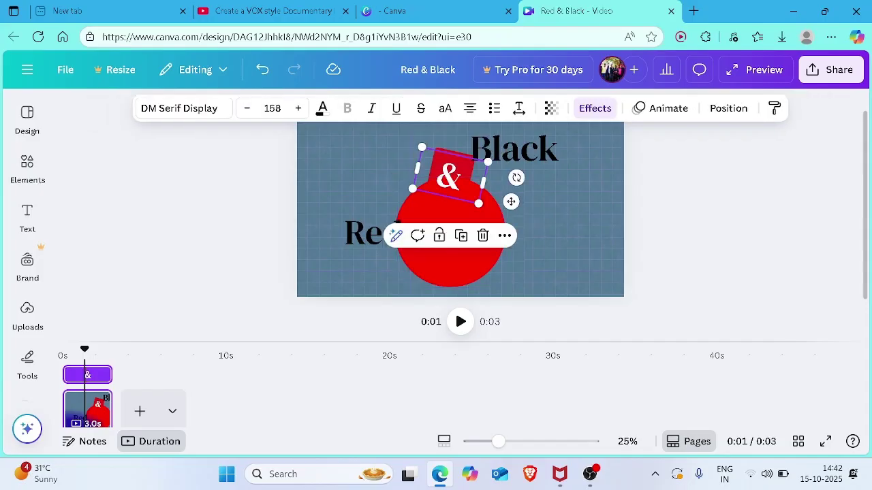
{"action": "left_click", "coordinate": [466, 178]}
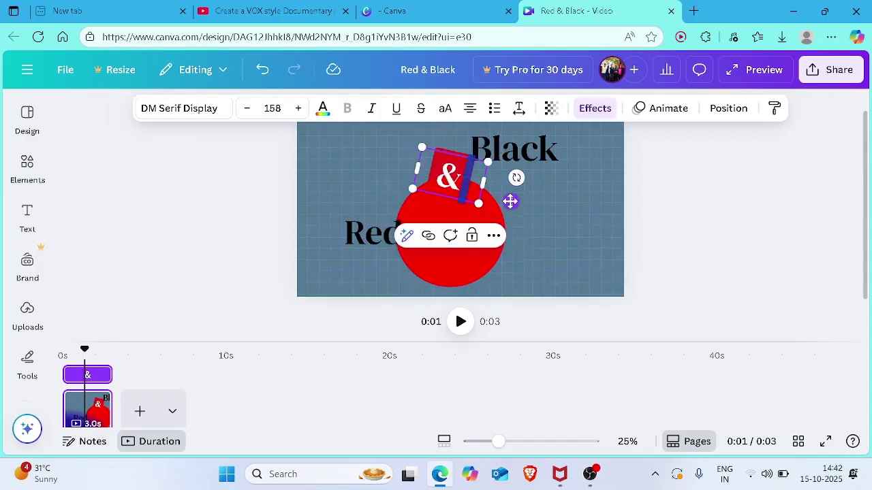
{"action": "left_click_drag", "start_coordinate": [511, 201], "coordinate": [515, 256]}
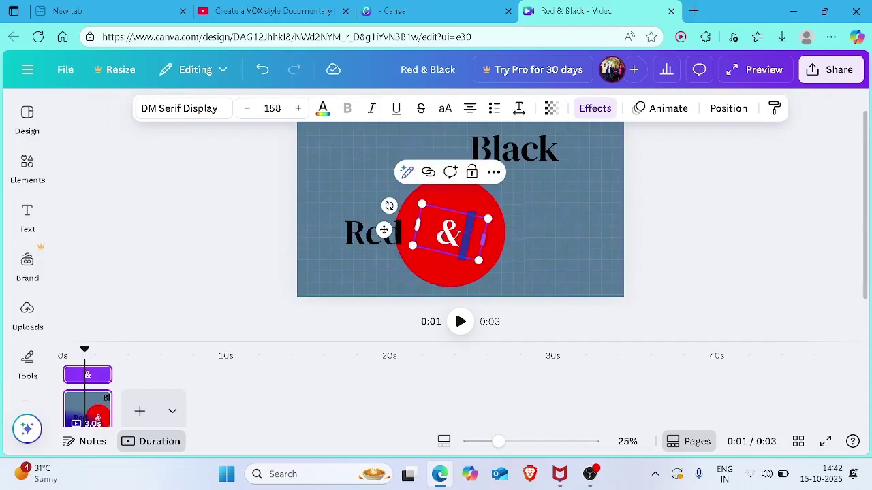
{"action": "left_click_drag", "start_coordinate": [389, 206], "coordinate": [379, 225]}
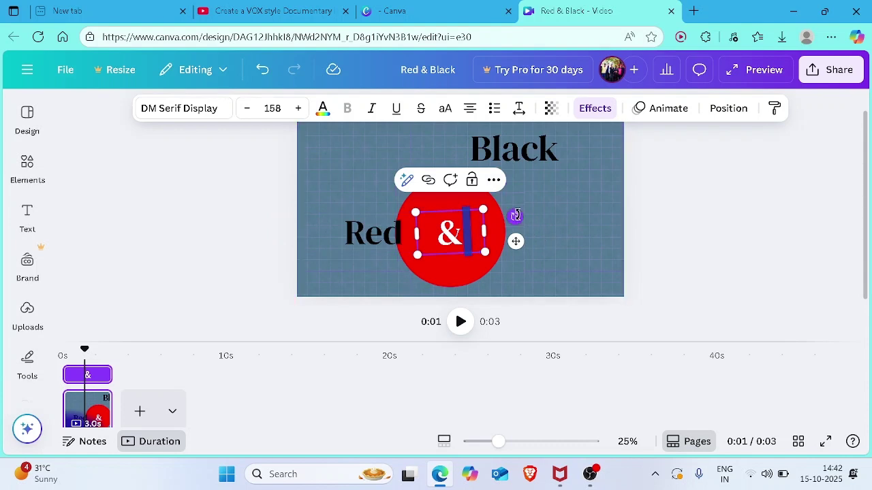
Enlarge the "&" to font size 307 and centre it on the red circle
{"action": "left_click_drag", "start_coordinate": [515, 218], "coordinate": [531, 144]}
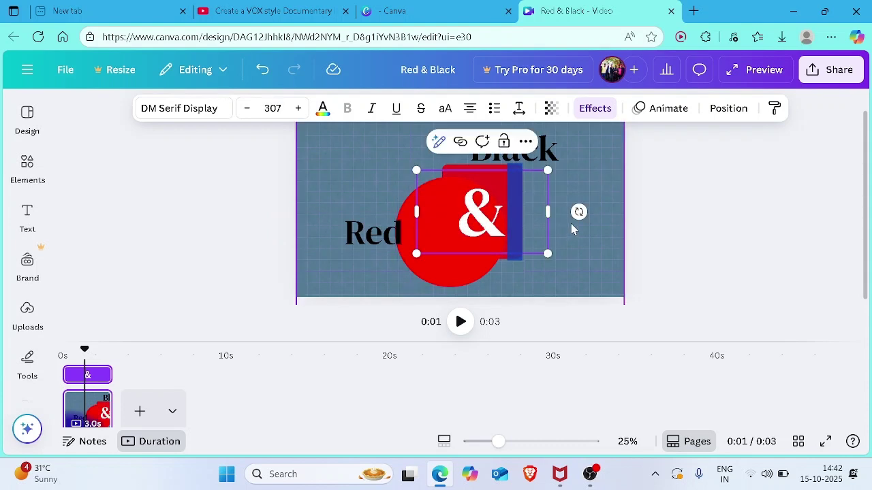
{"action": "double_click", "coordinate": [451, 212]}
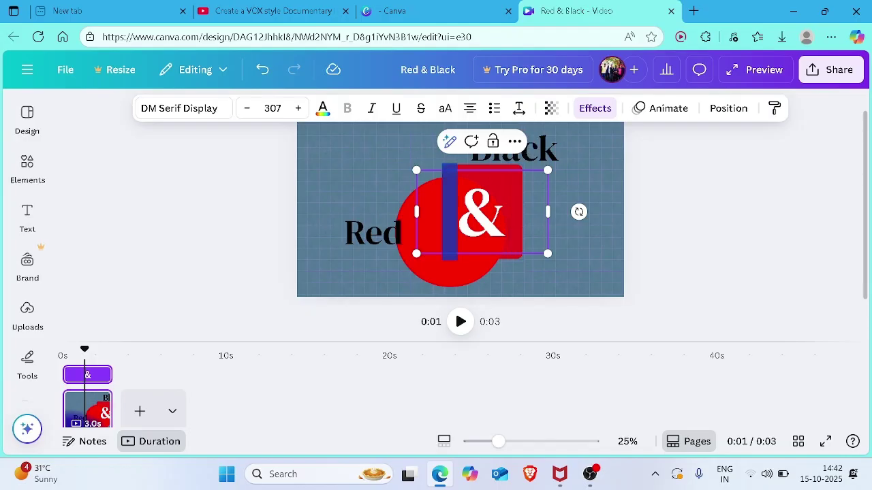
{"action": "left_click", "coordinate": [508, 212]}
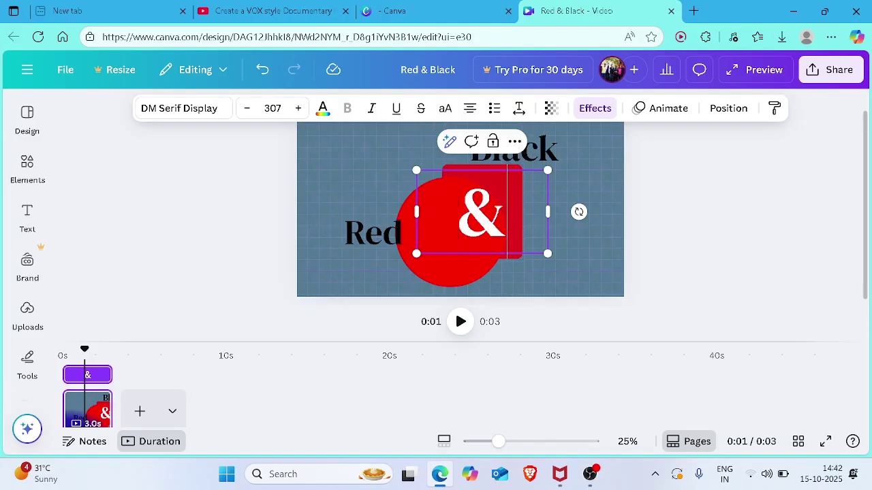
{"action": "left_click", "coordinate": [681, 217]}
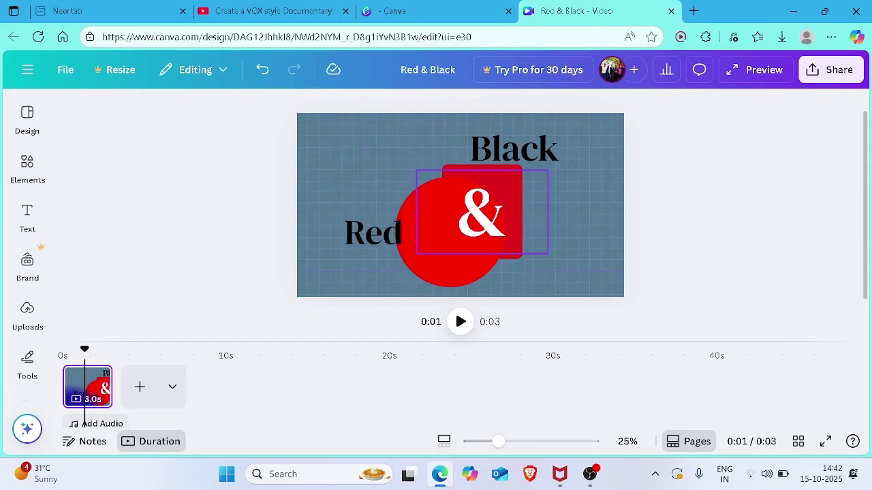
{"action": "left_click_drag", "start_coordinate": [521, 198], "coordinate": [493, 223]}
{"action": "left_click", "coordinate": [710, 225]}
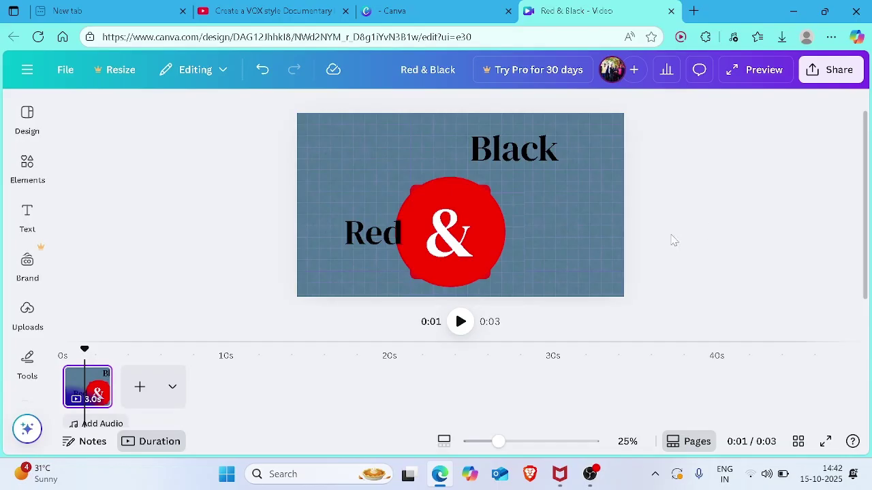
Move "Black" down beside the circle in line with "Red", and shift both words inward so they overlap the circle's edges
{"action": "left_click_drag", "start_coordinate": [548, 156], "coordinate": [560, 241]}
{"action": "mouse_move", "coordinate": [358, 230]}
{"action": "left_mouse_down"}
{"action": "mouse_move", "coordinate": [377, 229]}
{"action": "mouse_move", "coordinate": [366, 229]}
{"action": "left_mouse_up"}
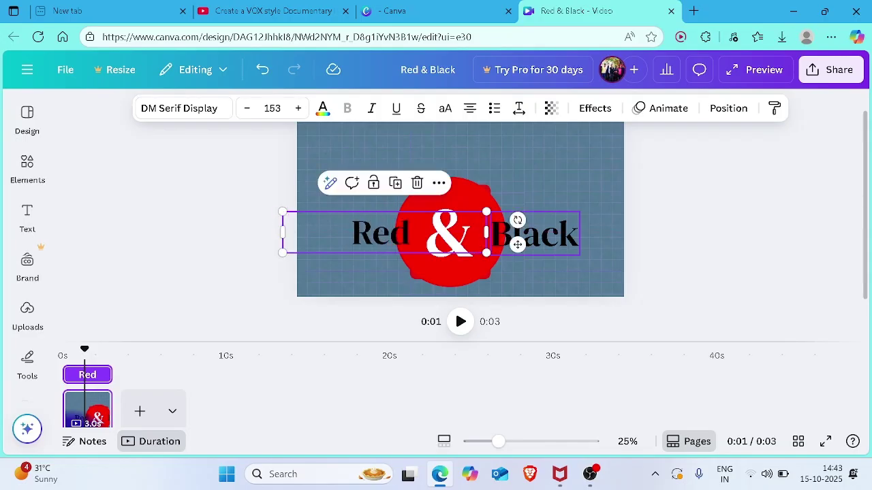
{"action": "left_click", "coordinate": [518, 245]}
{"action": "left_click_drag", "start_coordinate": [552, 225], "coordinate": [543, 223]}
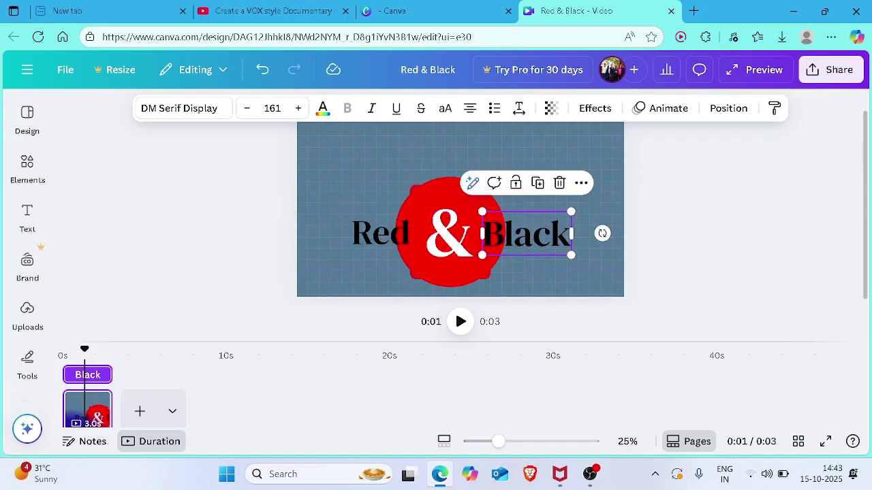
Set the font size of the "Red" heading to 161 to match "Black"
{"action": "left_click", "coordinate": [463, 237]}
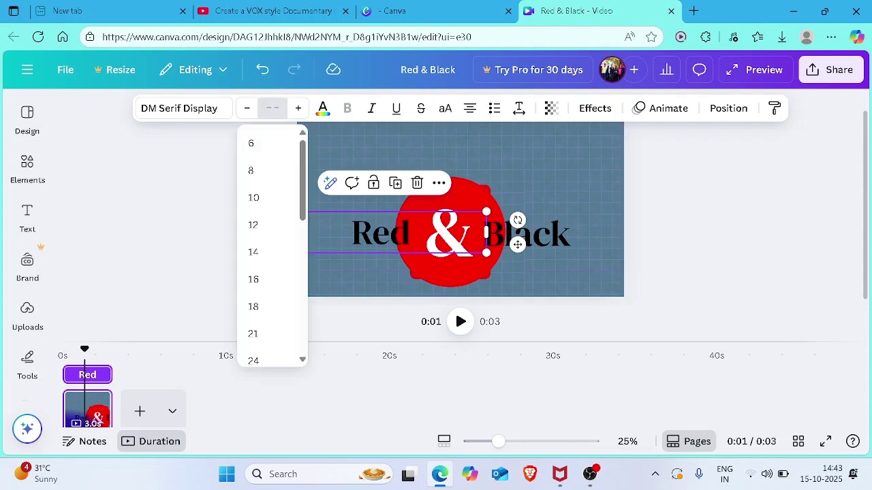
{"action": "type", "text": "161"}
{"action": "key", "text": "Return"}
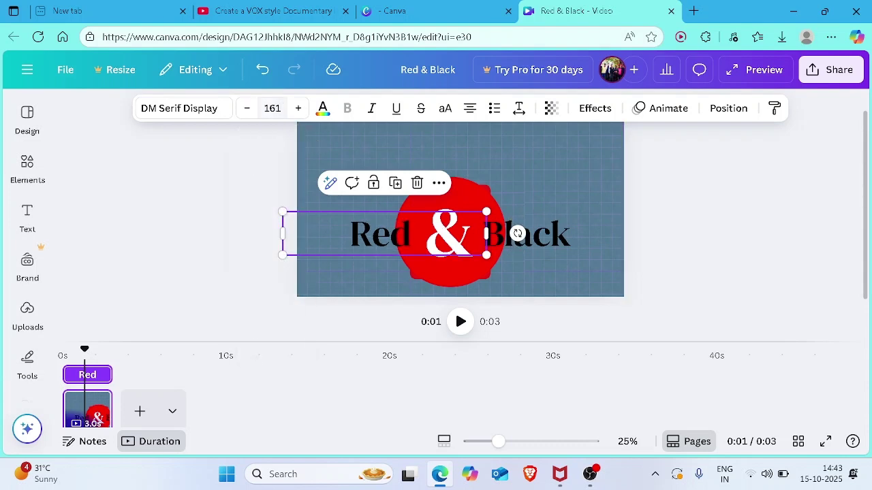
{"action": "left_click", "coordinate": [715, 219]}
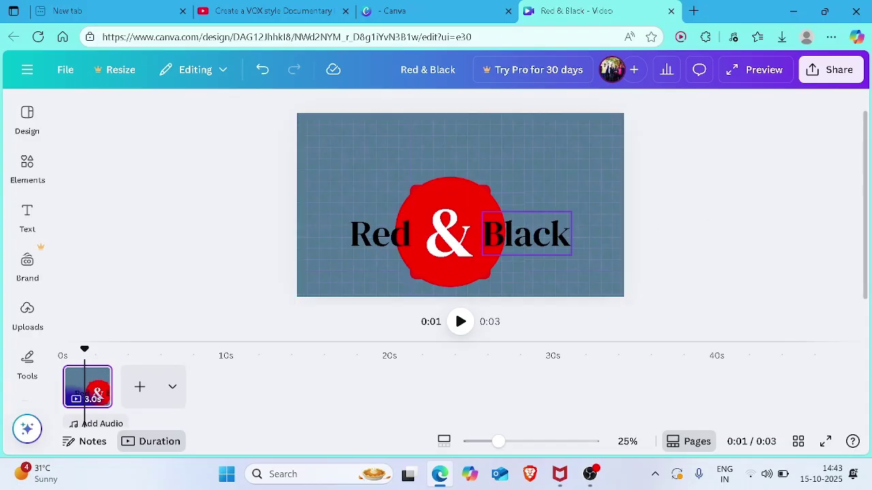
Try staggering "Red" above and "Black" below the "&", and move both words back in line on either side of it
{"action": "left_click_drag", "start_coordinate": [448, 241], "coordinate": [498, 198]}
{"action": "left_click_drag", "start_coordinate": [545, 235], "coordinate": [530, 276]}
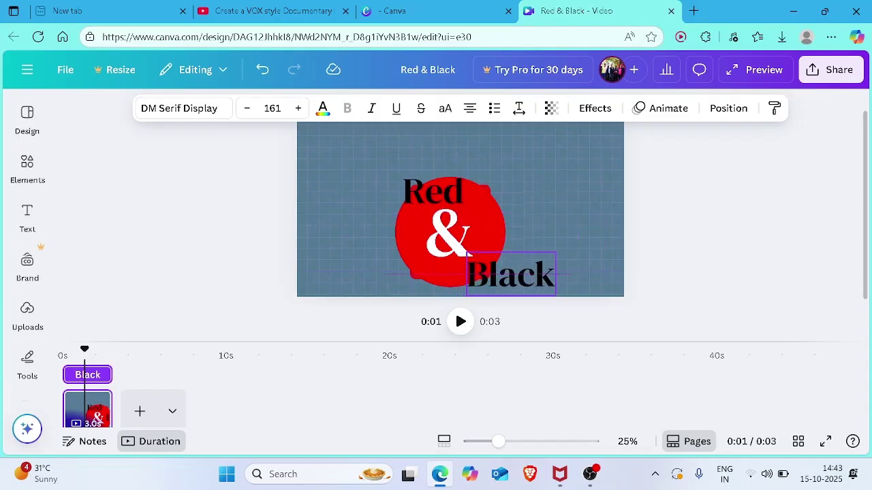
{"action": "left_click", "coordinate": [596, 201]}
{"action": "left_click_drag", "start_coordinate": [461, 192], "coordinate": [410, 232]}
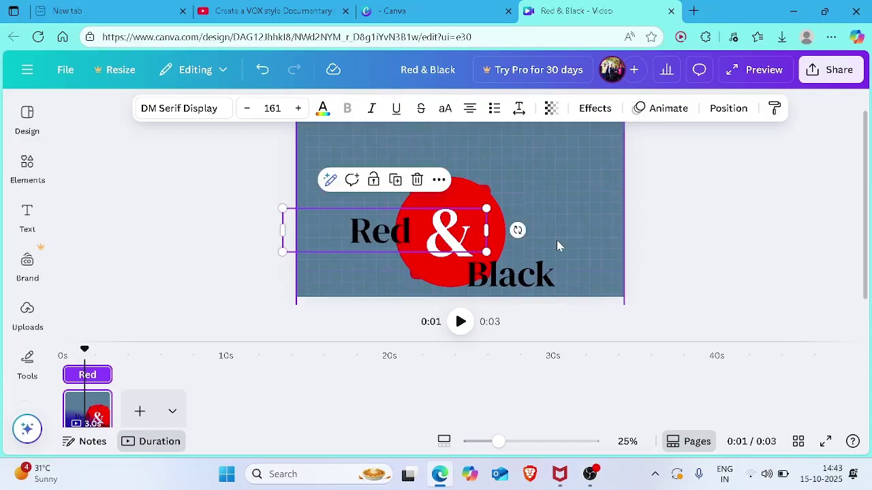
{"action": "left_click_drag", "start_coordinate": [529, 274], "coordinate": [541, 230]}
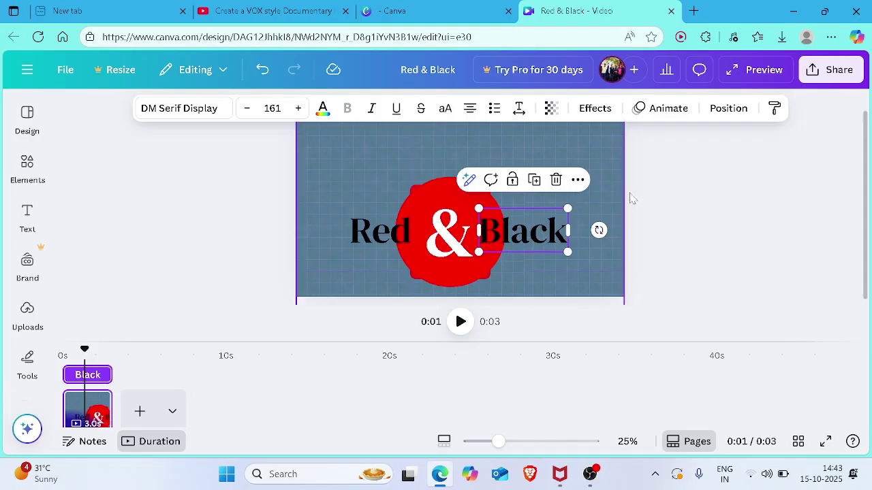
{"action": "left_click", "coordinate": [668, 200]}
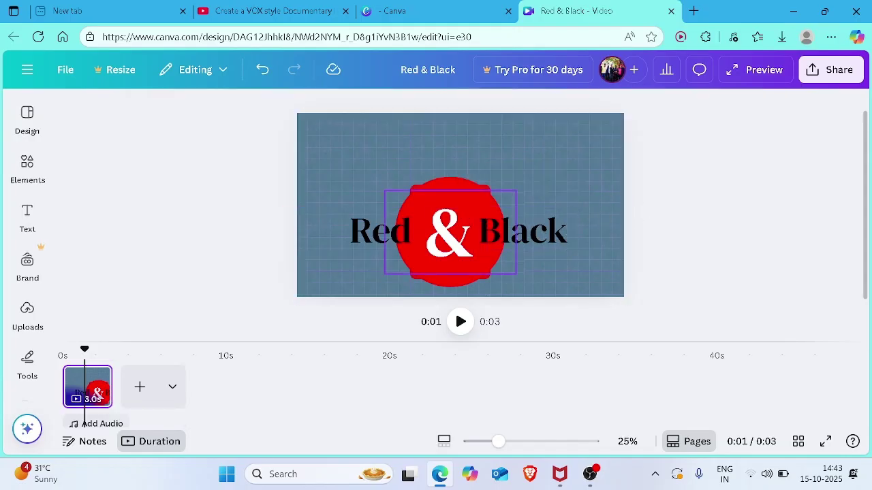
Reduce the "&" to font size 267 so its red background fits inside the circle, and re-centre it there
{"action": "left_click", "coordinate": [482, 189]}
{"action": "left_click", "coordinate": [476, 232]}
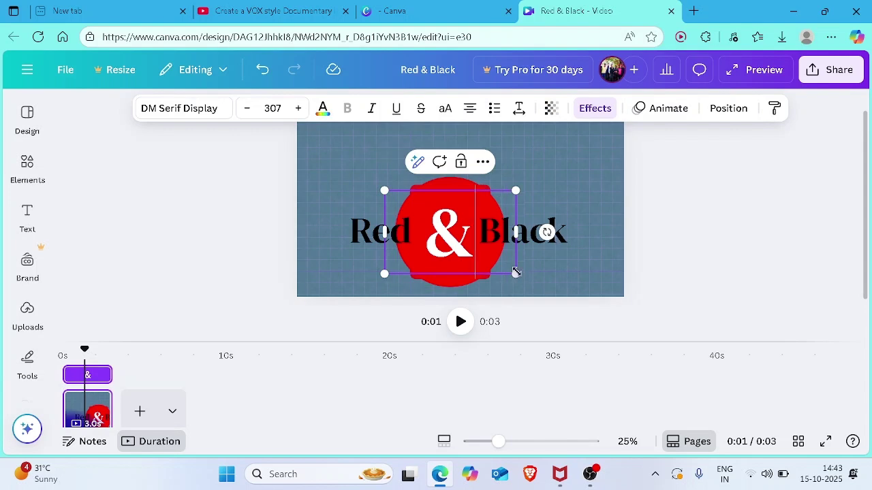
{"action": "left_click_drag", "start_coordinate": [517, 276], "coordinate": [501, 265]}
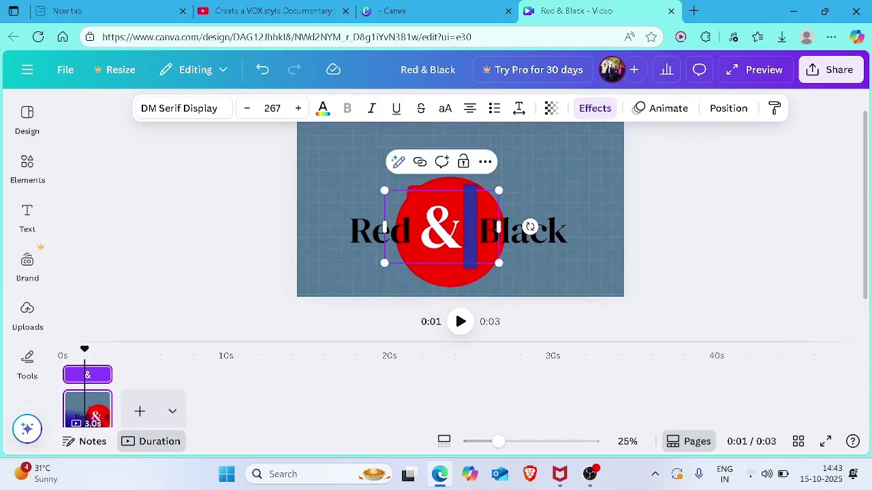
{"action": "double_click", "coordinate": [441, 232]}
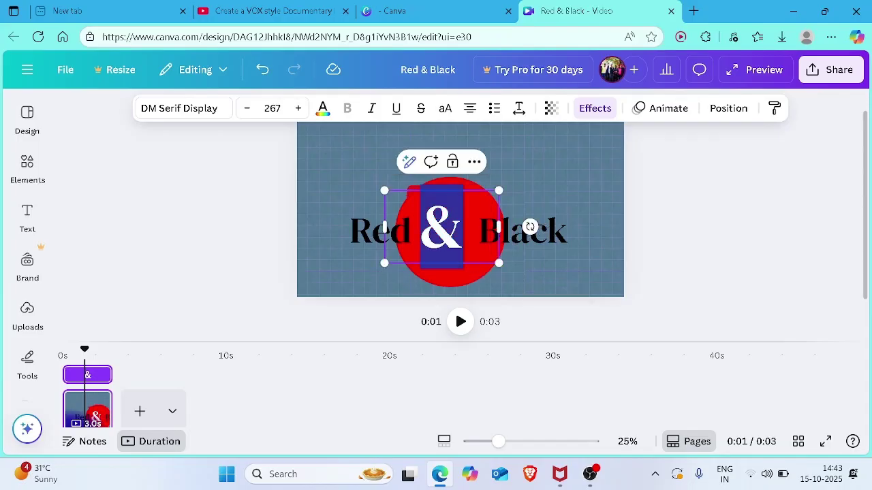
{"action": "left_click", "coordinate": [453, 223]}
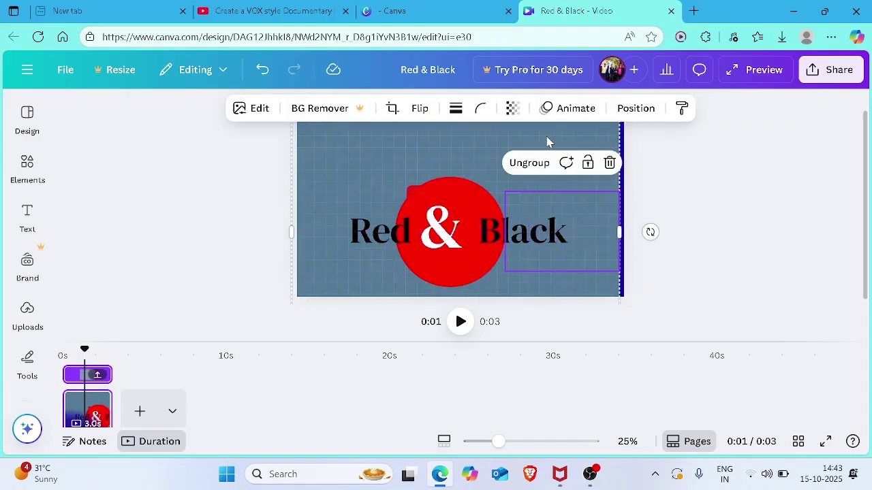
{"action": "left_click", "coordinate": [446, 229]}
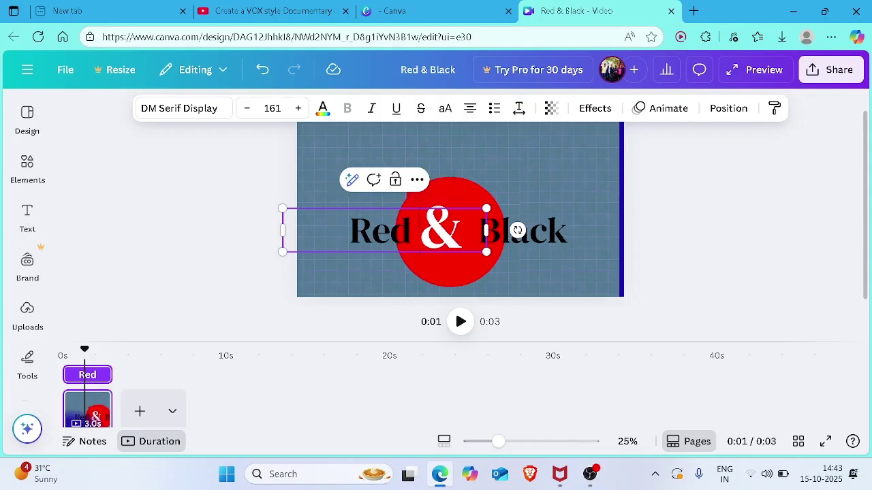
{"action": "mouse_move", "coordinate": [427, 199]}
{"action": "left_mouse_down"}
{"action": "mouse_move", "coordinate": [446, 201]}
{"action": "mouse_move", "coordinate": [434, 201]}
{"action": "mouse_move", "coordinate": [436, 213]}
{"action": "left_mouse_up"}
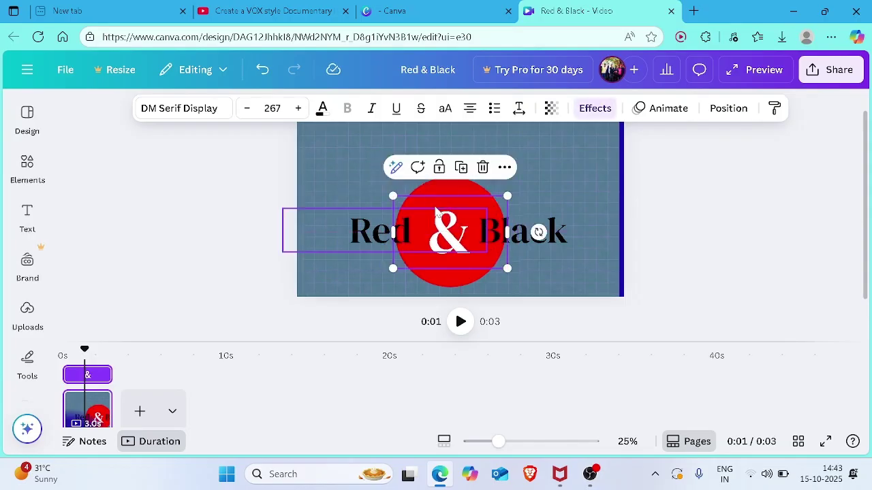
{"action": "left_click", "coordinate": [696, 227]}
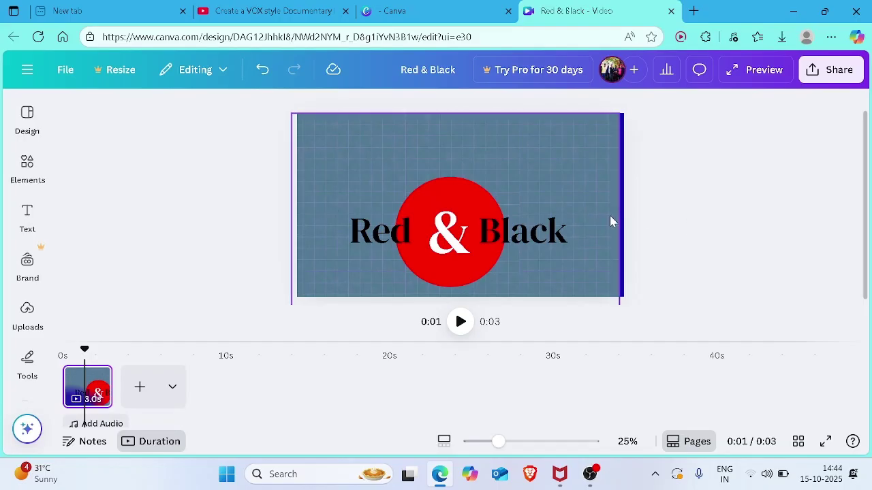
Realign the shifted grid background group with the page edges so it covers the whole page
{"action": "left_click", "coordinate": [594, 182]}
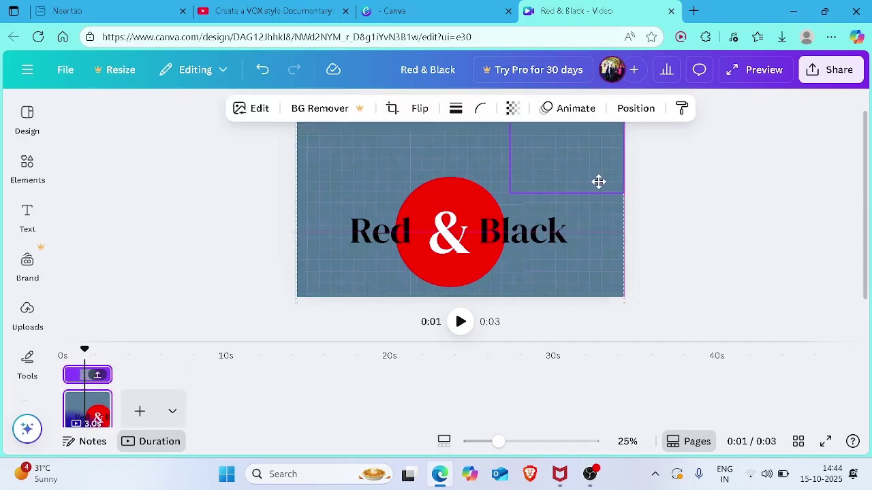
{"action": "double_click", "coordinate": [598, 182]}
{"action": "left_click", "coordinate": [690, 203]}
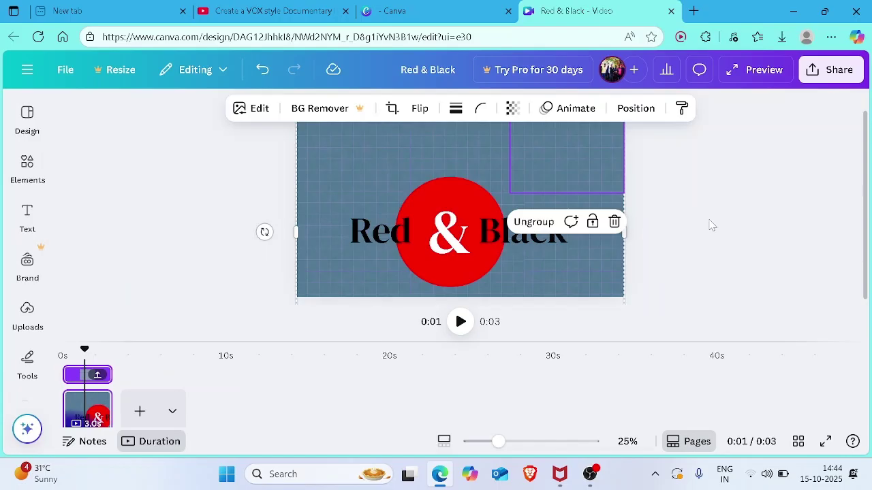
{"action": "left_click", "coordinate": [711, 226]}
Group the "Red" and "Black" headings together
{"action": "left_click", "coordinate": [517, 230]}
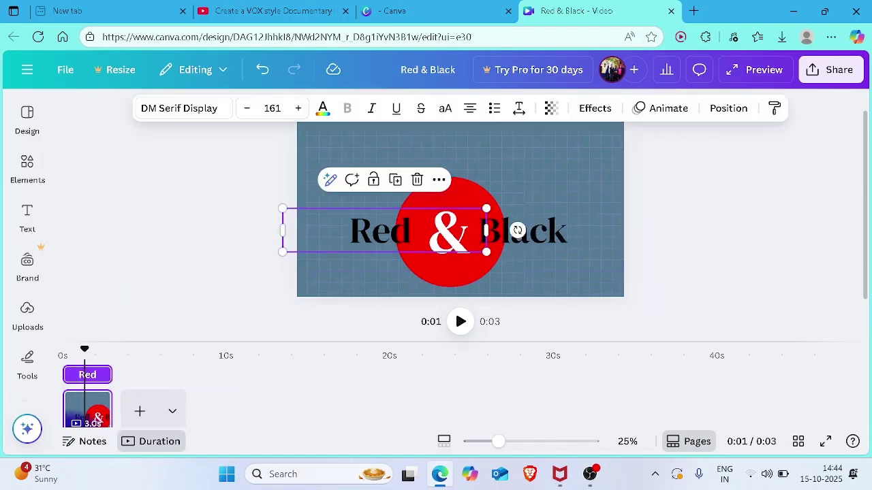
{"action": "left_click", "coordinate": [518, 230], "text": "shift"}
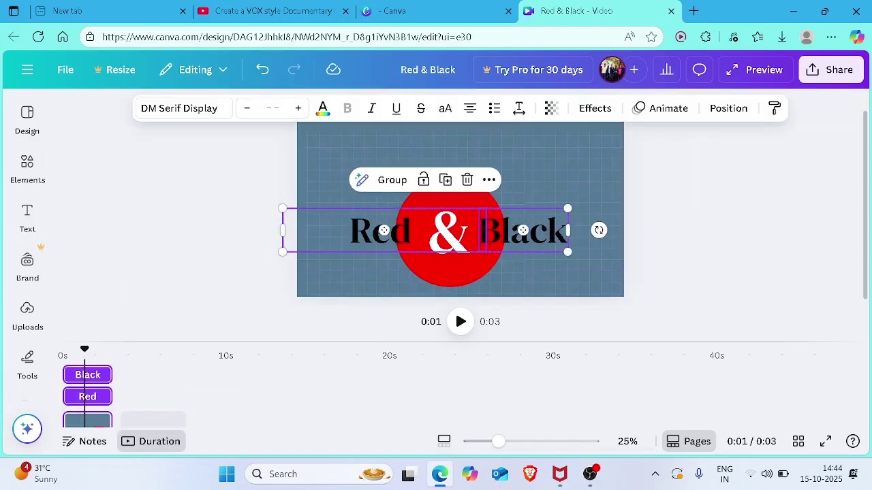
{"action": "left_click", "coordinate": [392, 180]}
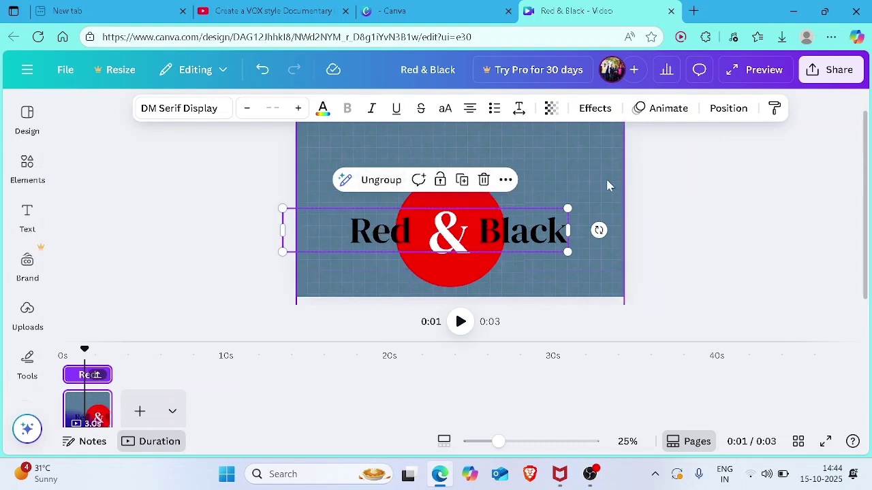
Apply the Background text effect to the grouped words with spread 0 and a white colour
{"action": "left_click", "coordinate": [595, 108]}
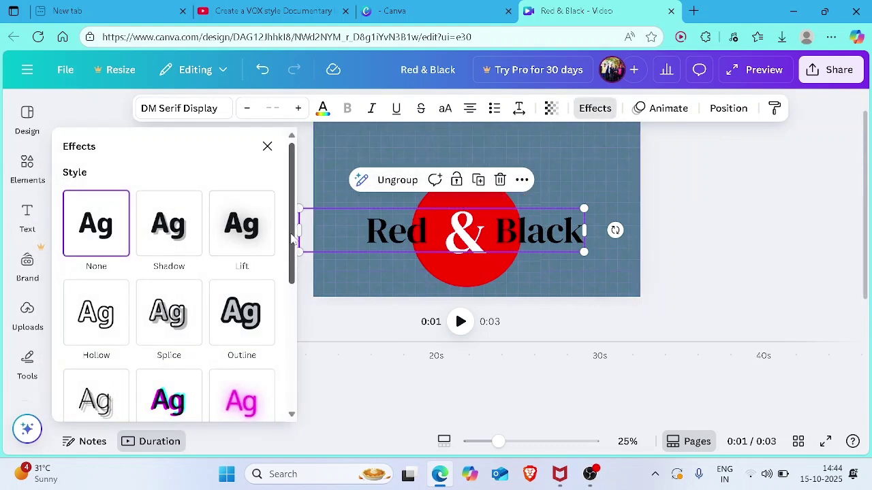
{"action": "left_click_drag", "start_coordinate": [292, 238], "coordinate": [278, 403]}
{"action": "left_click", "coordinate": [91, 250]}
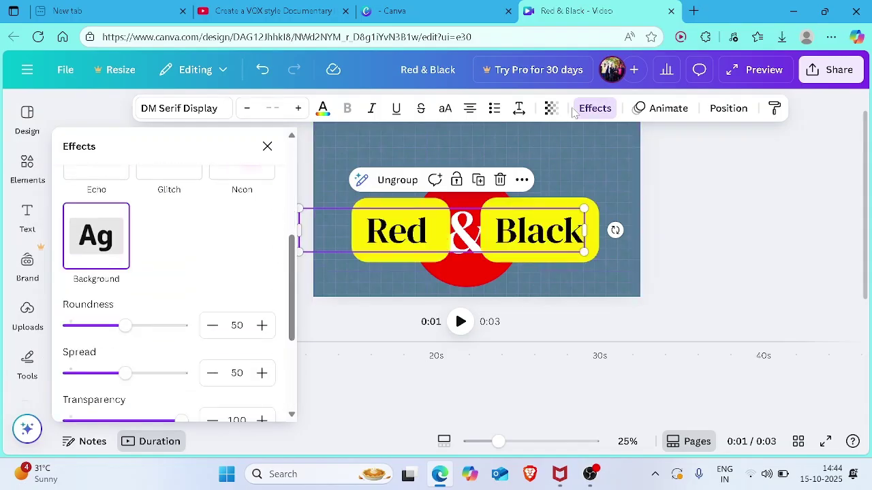
{"action": "left_click_drag", "start_coordinate": [125, 373], "coordinate": [3, 385]}
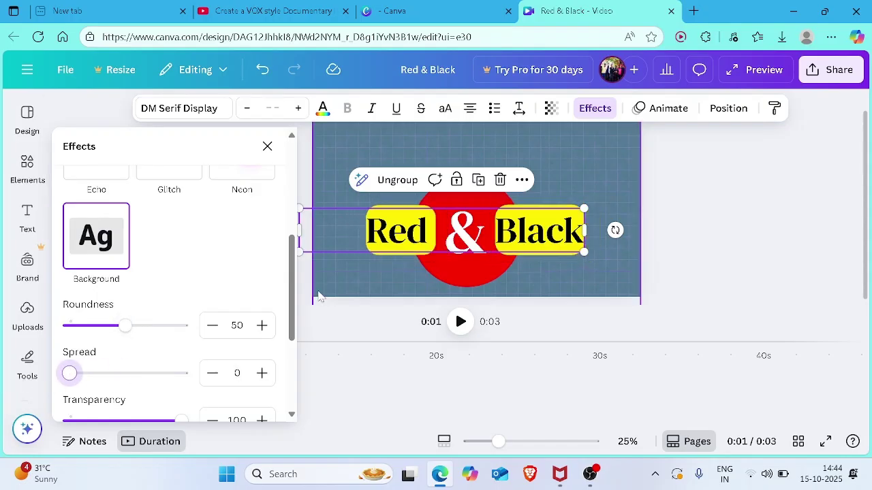
{"action": "left_click_drag", "start_coordinate": [291, 312], "coordinate": [299, 382]}
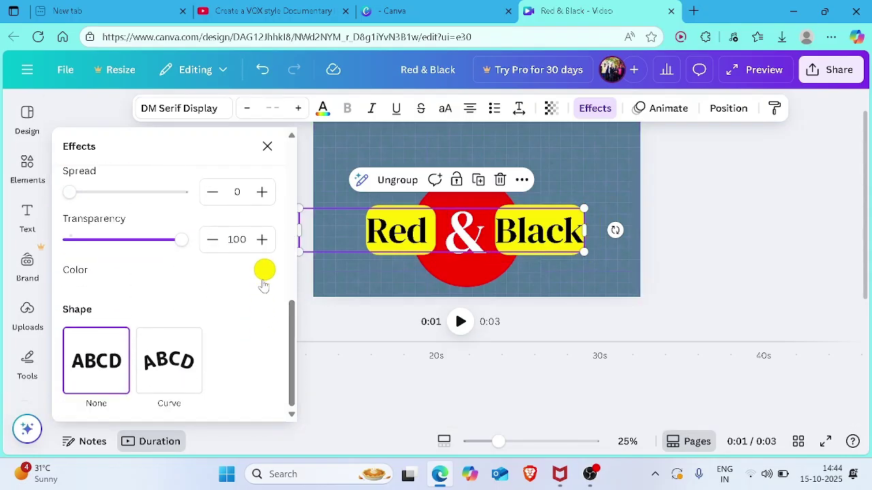
{"action": "left_click", "coordinate": [264, 270]}
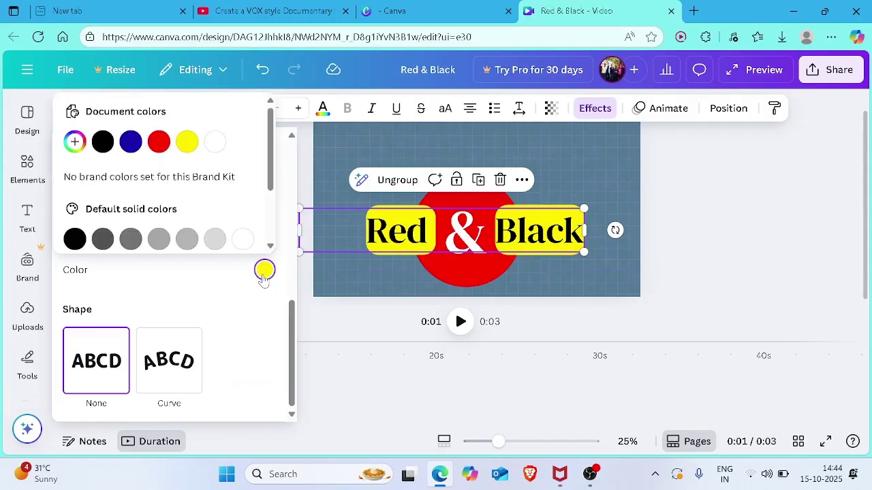
{"action": "left_click", "coordinate": [242, 238]}
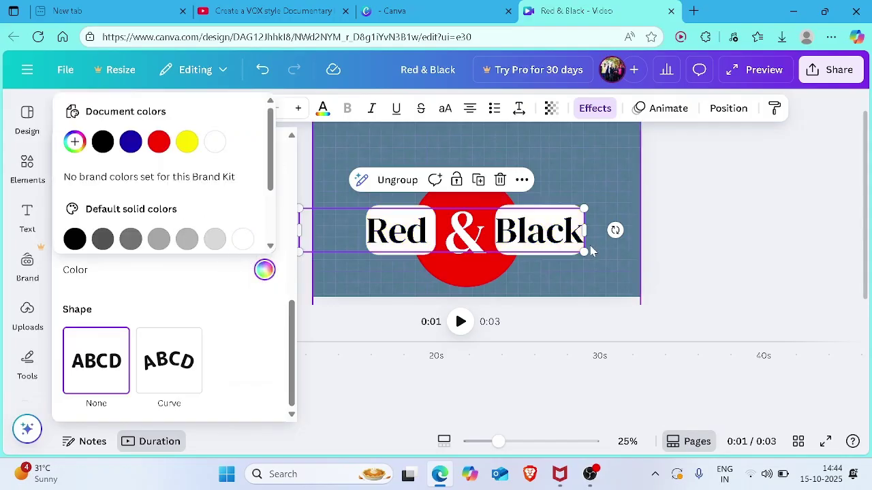
Widen the grouped words and shift the group left so "Red" and "Black" sit on either side of the "&"
{"action": "left_click_drag", "start_coordinate": [584, 231], "coordinate": [642, 234]}
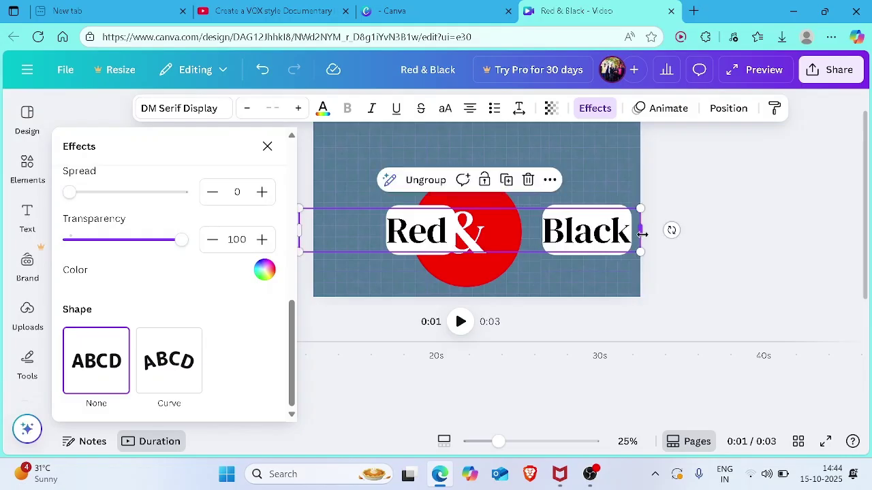
{"action": "left_click_drag", "start_coordinate": [583, 214], "coordinate": [550, 215]}
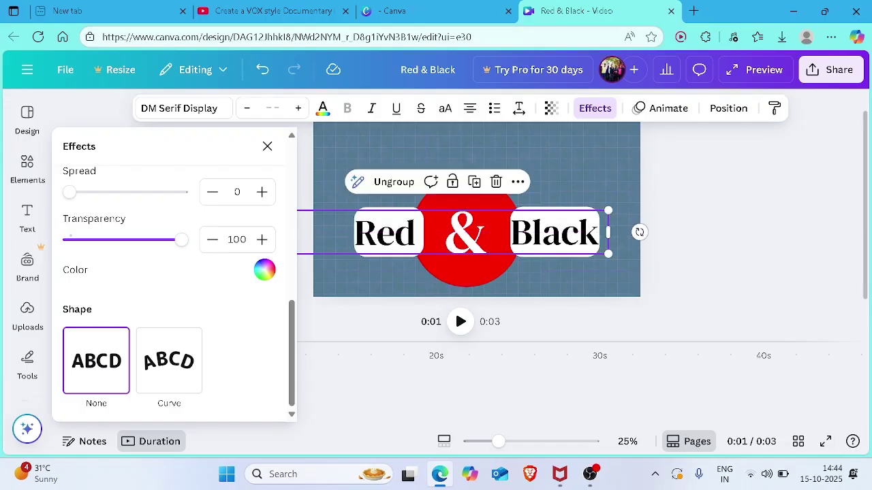
Place the "Red" and "Black" group behind the red circle in the layer order and widen it so the words flank the circle
{"action": "left_click", "coordinate": [724, 108]}
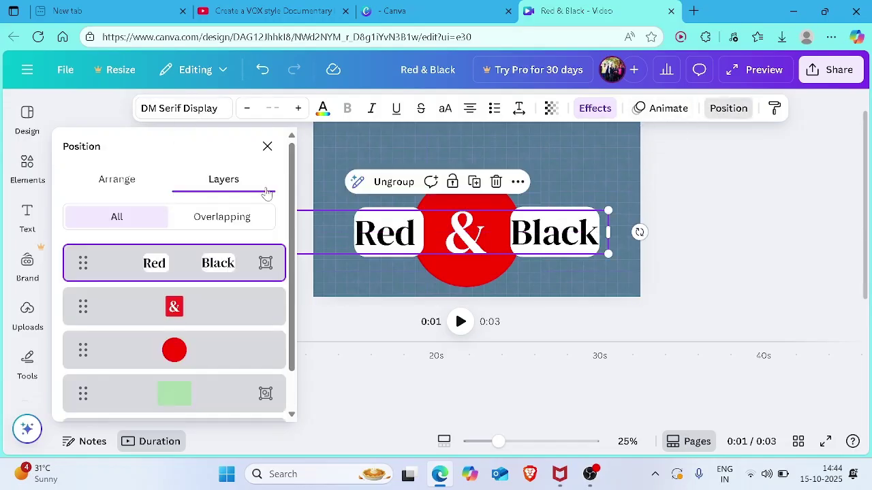
{"action": "left_click_drag", "start_coordinate": [214, 266], "coordinate": [212, 369]}
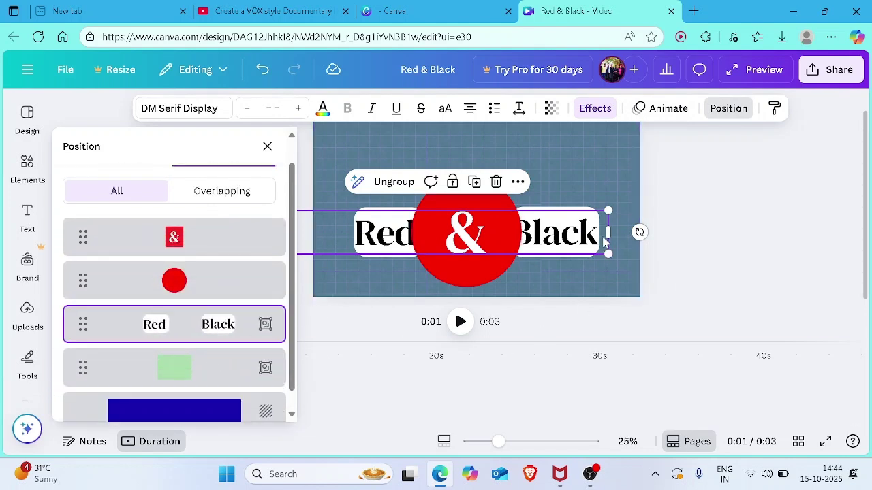
{"action": "left_click_drag", "start_coordinate": [604, 235], "coordinate": [674, 232]}
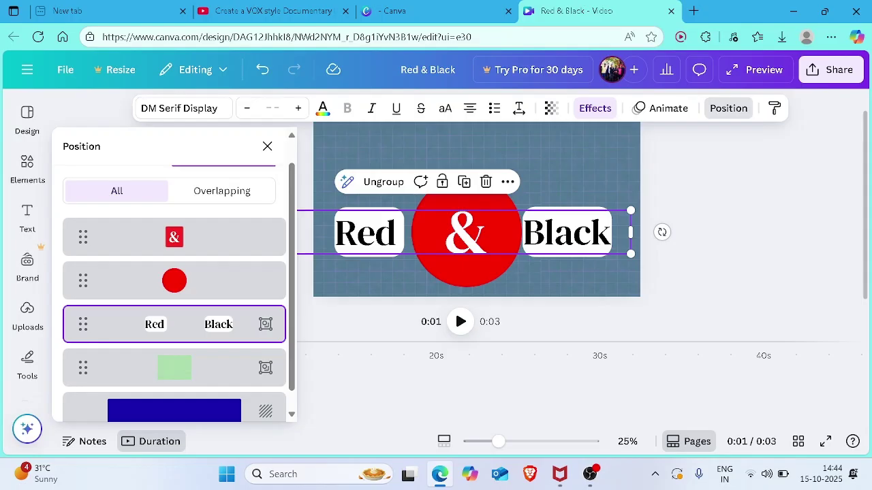
{"action": "left_click_drag", "start_coordinate": [633, 228], "coordinate": [617, 233]}
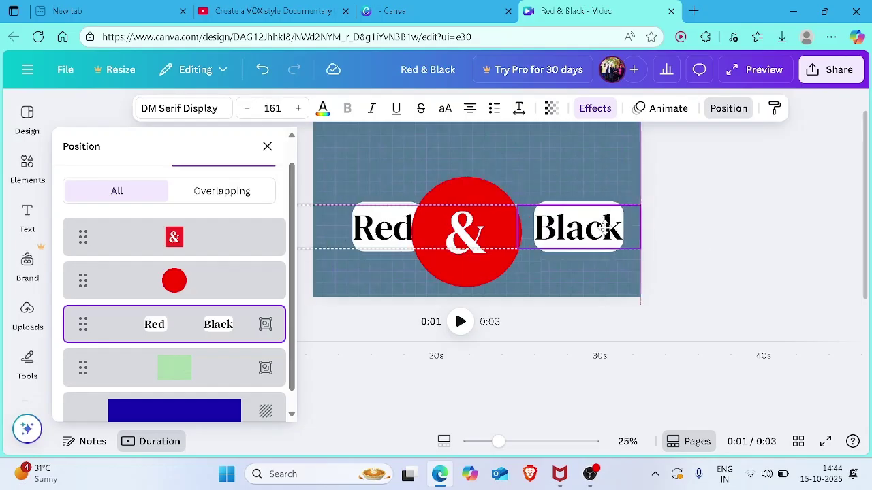
{"action": "left_click_drag", "start_coordinate": [587, 231], "coordinate": [587, 232]}
{"action": "key", "text": "Escape"}
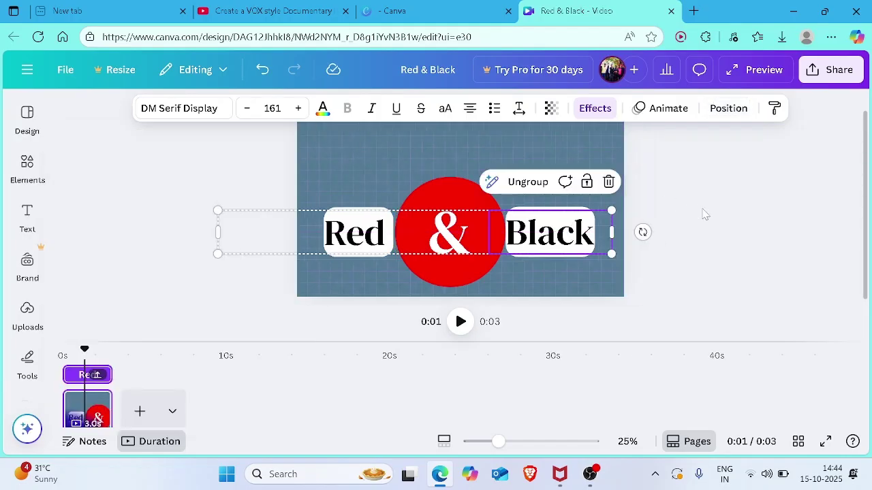
{"action": "left_click", "coordinate": [776, 180]}
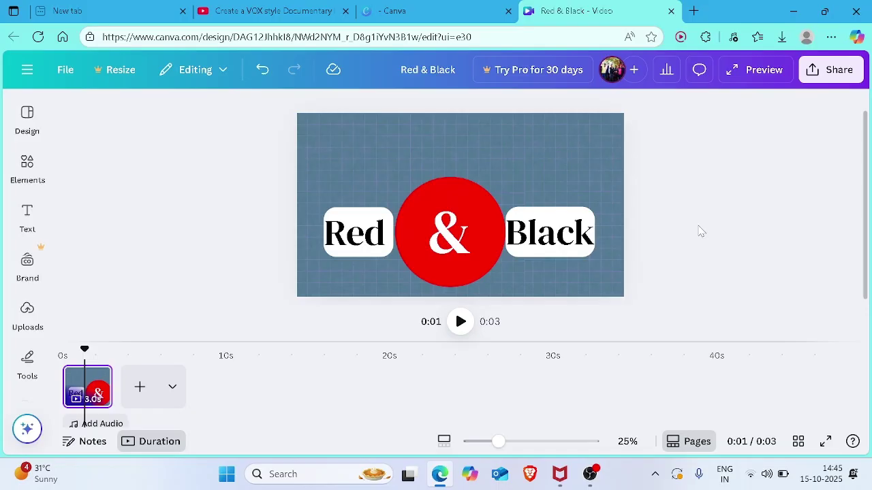
Look at the paused VOX-style documentary tutorial on YouTube for reference and return to the Red & Black design in Canva
{"action": "left_click", "coordinate": [165, 6]}
{"action": "left_click", "coordinate": [259, 8]}
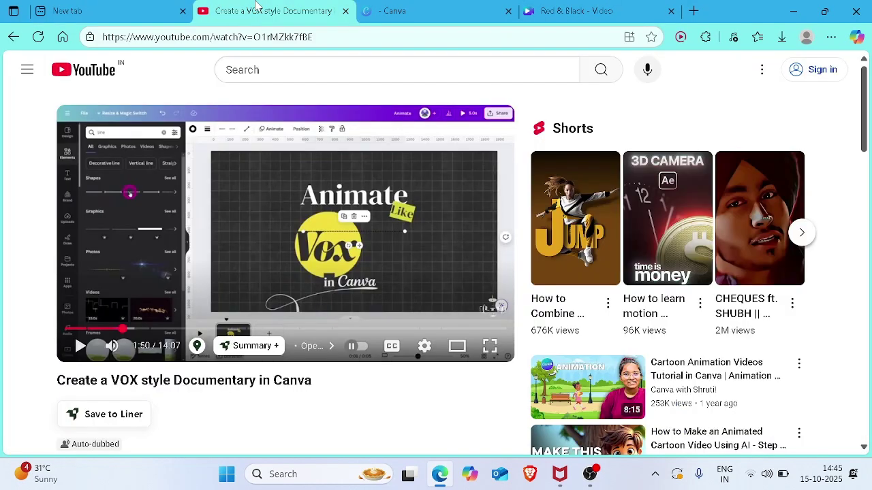
{"action": "left_click", "coordinate": [398, 12]}
{"action": "left_click", "coordinate": [249, 7]}
{"action": "left_click", "coordinate": [582, 7]}
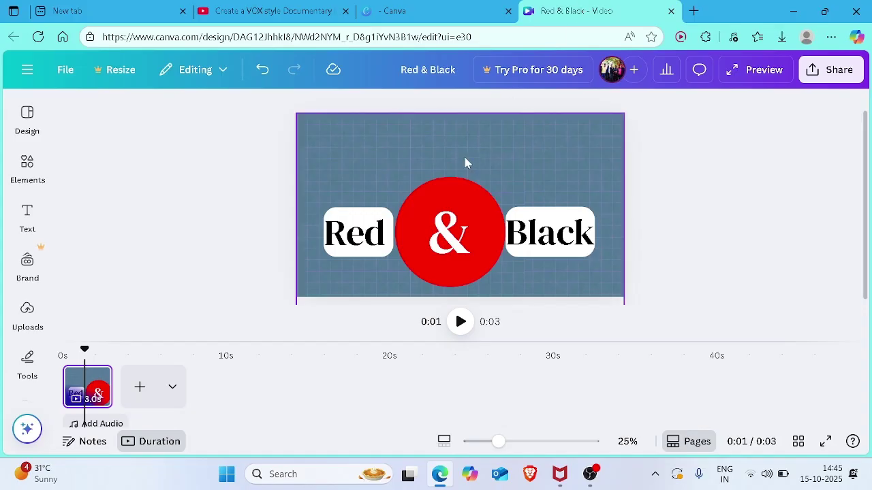
Nudge the "&" slightly right to centre it in the red circle, and compare the title with the YouTube reference
{"action": "mouse_move", "coordinate": [442, 223]}
{"action": "left_mouse_down"}
{"action": "mouse_move", "coordinate": [472, 194]}
{"action": "mouse_move", "coordinate": [446, 223]}
{"action": "left_mouse_up"}
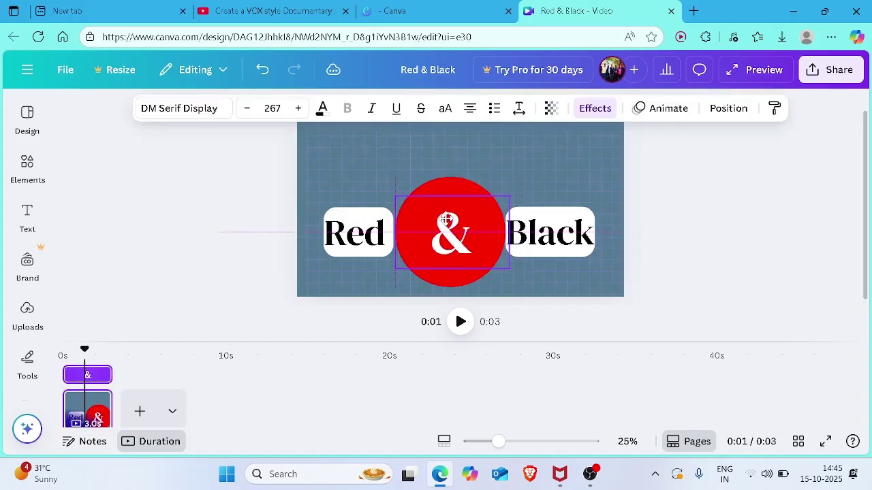
{"action": "left_click", "coordinate": [713, 201]}
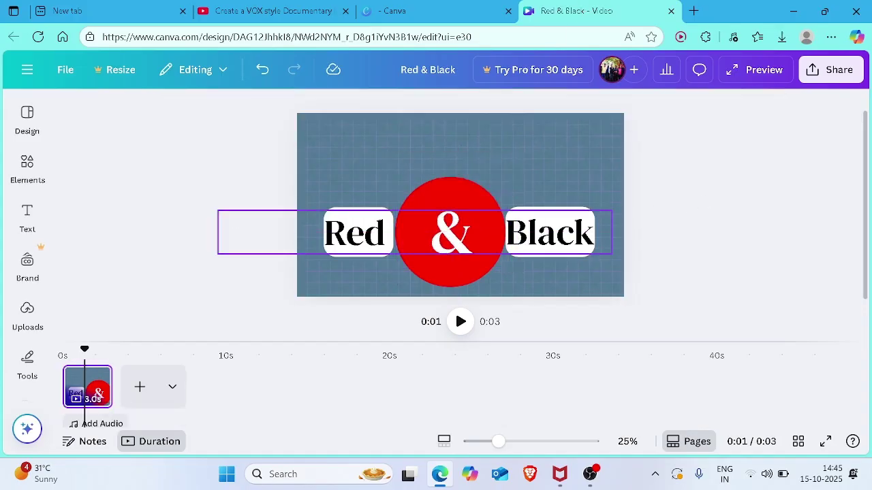
{"action": "left_click", "coordinate": [327, 9]}
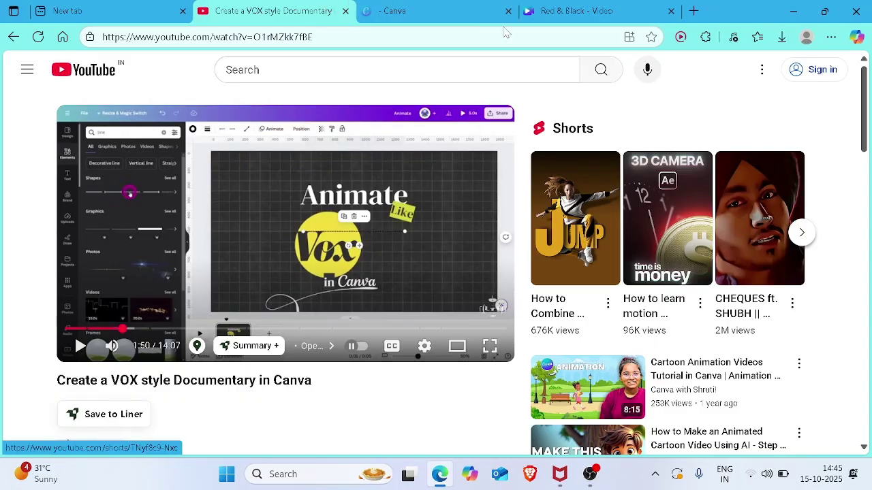
{"action": "left_click", "coordinate": [550, 8]}
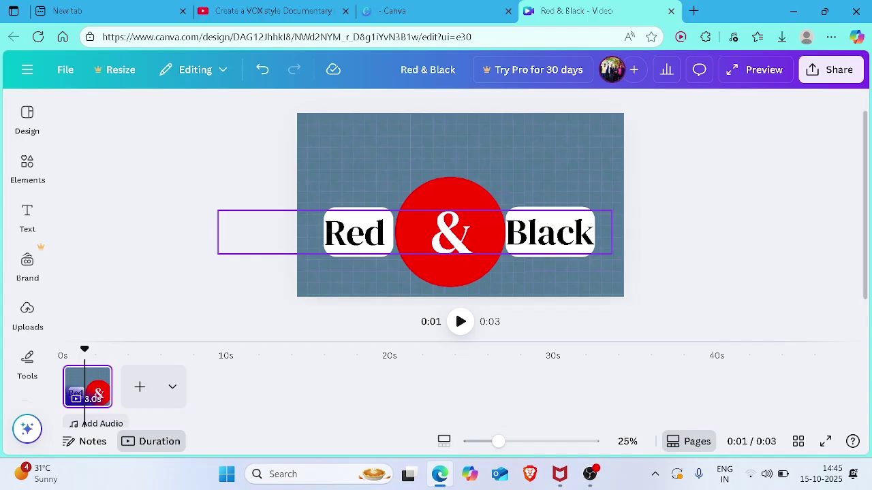
Move the "Red" and "Black" text group to the upper part of the page and shrink the "&" to fit between the words
{"action": "mouse_move", "coordinate": [489, 232]}
{"action": "left_mouse_down"}
{"action": "mouse_move", "coordinate": [492, 143]}
{"action": "mouse_move", "coordinate": [488, 224]}
{"action": "left_mouse_up"}
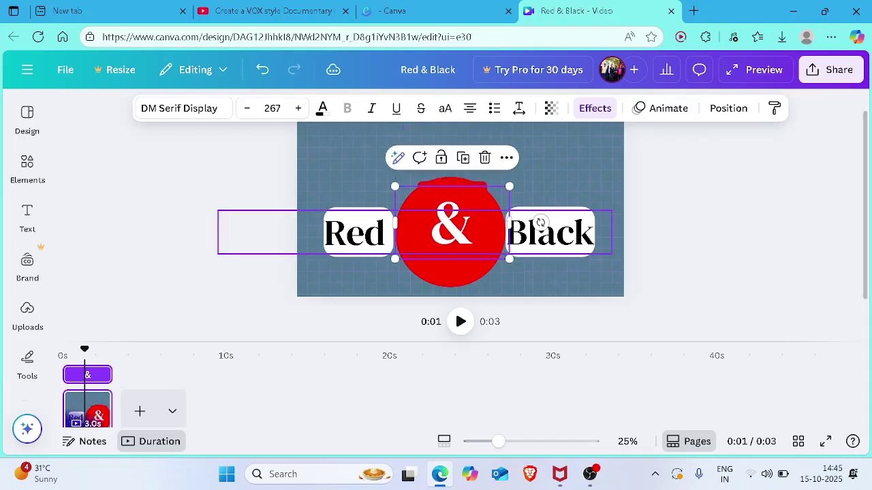
{"action": "left_click_drag", "start_coordinate": [354, 233], "coordinate": [358, 147]}
{"action": "double_click", "coordinate": [361, 146]}
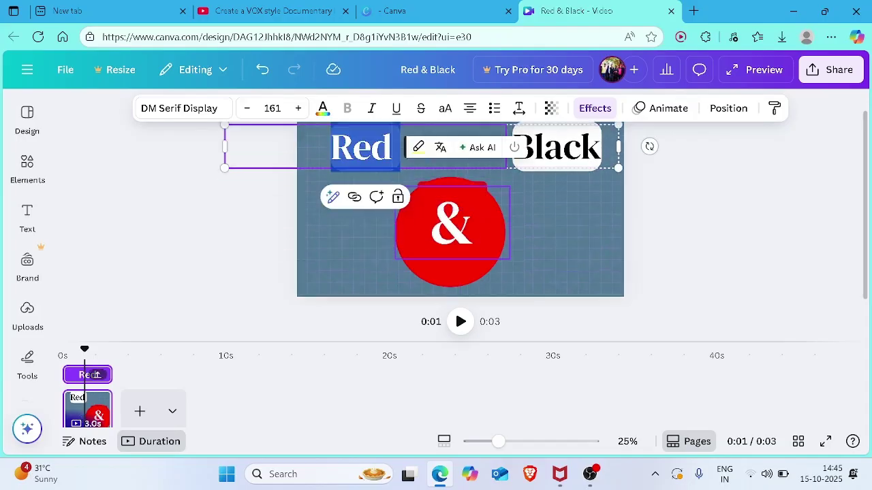
{"action": "left_click_drag", "start_coordinate": [451, 225], "coordinate": [519, 252]}
{"action": "left_click_drag", "start_coordinate": [551, 195], "coordinate": [449, 149]}
{"action": "mouse_move", "coordinate": [394, 158]}
{"action": "left_mouse_down"}
{"action": "mouse_move", "coordinate": [440, 158]}
{"action": "mouse_move", "coordinate": [367, 159]}
{"action": "mouse_move", "coordinate": [394, 158]}
{"action": "left_mouse_up"}
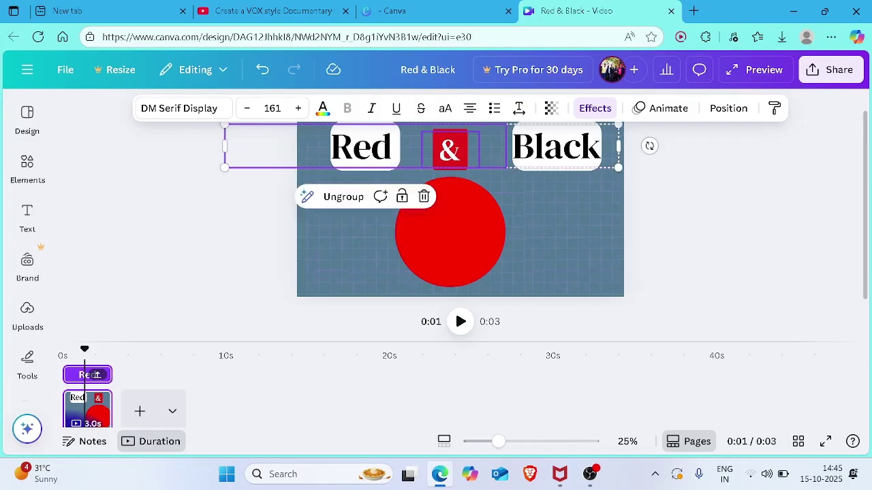
Ungroup "Red" and "Black", set them tightly on either side of the "&", and center the red circle beneath the title
{"action": "left_click", "coordinate": [344, 197]}
{"action": "left_click_drag", "start_coordinate": [371, 142], "coordinate": [397, 155]}
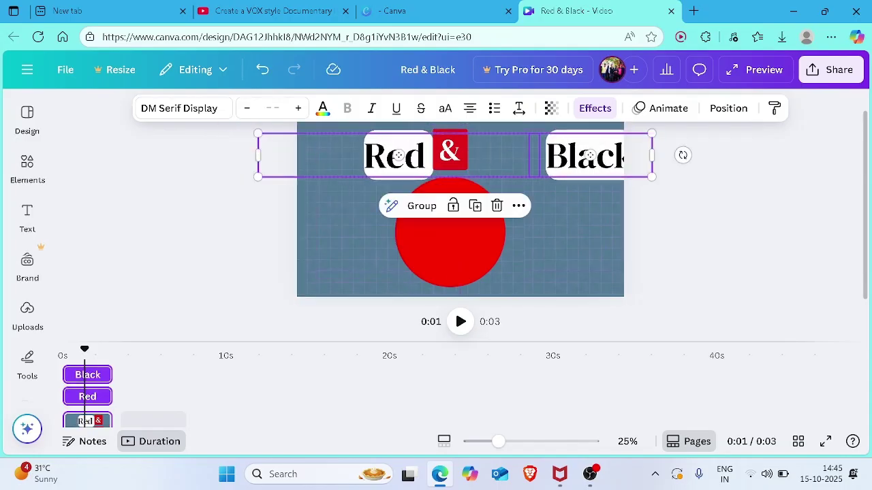
{"action": "left_click", "coordinate": [587, 155]}
{"action": "left_click_drag", "start_coordinate": [586, 156], "coordinate": [510, 149]}
{"action": "mouse_move", "coordinate": [466, 222]}
{"action": "left_mouse_down"}
{"action": "mouse_move", "coordinate": [480, 227]}
{"action": "mouse_move", "coordinate": [473, 227]}
{"action": "left_mouse_up"}
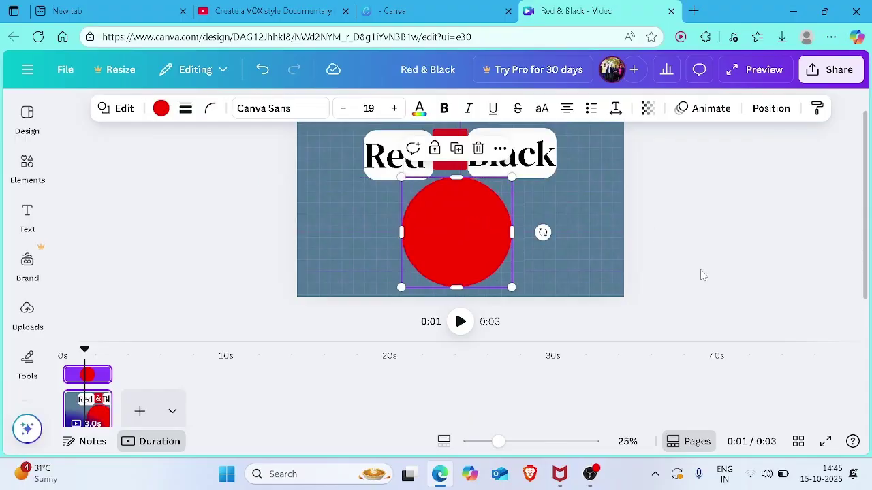
{"action": "left_click", "coordinate": [701, 274]}
Check the reference YouTube tutorial and search the Canva elements for "white decorative lines"
{"action": "left_click", "coordinate": [290, 7]}
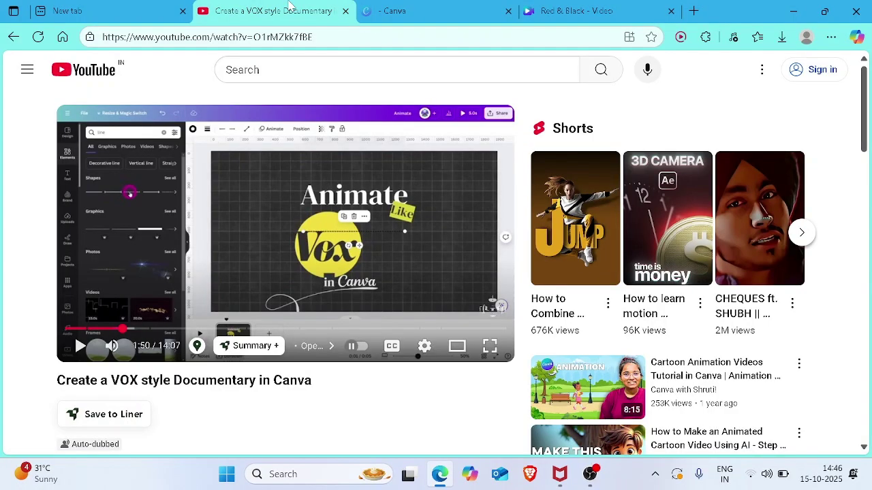
{"action": "left_click", "coordinate": [554, 9]}
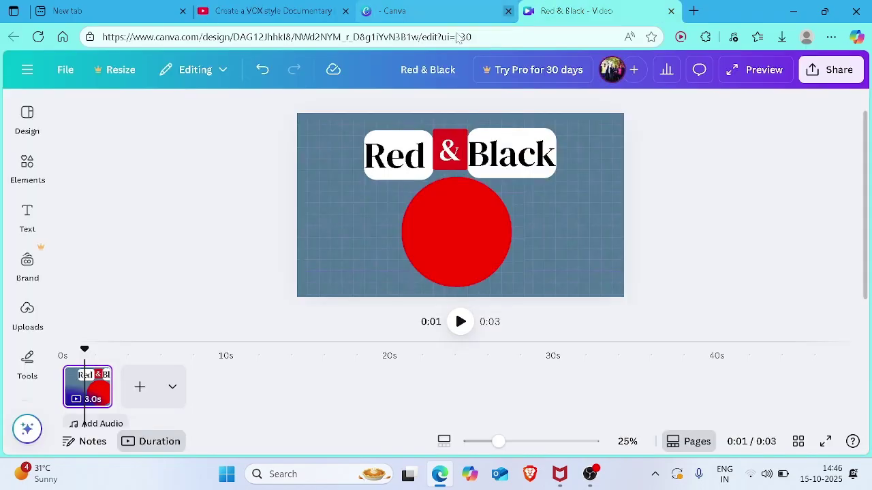
{"action": "left_click", "coordinate": [31, 179]}
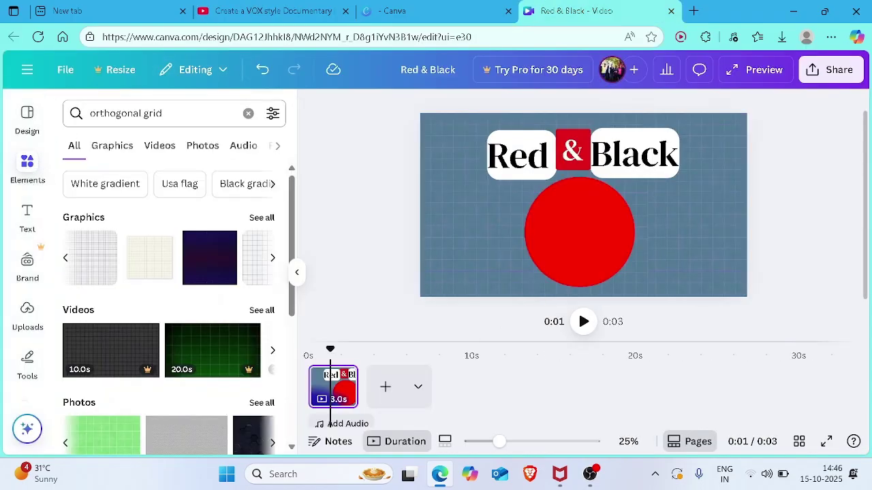
{"action": "left_click", "coordinate": [99, 113]}
{"action": "type", "text": "decorative"}
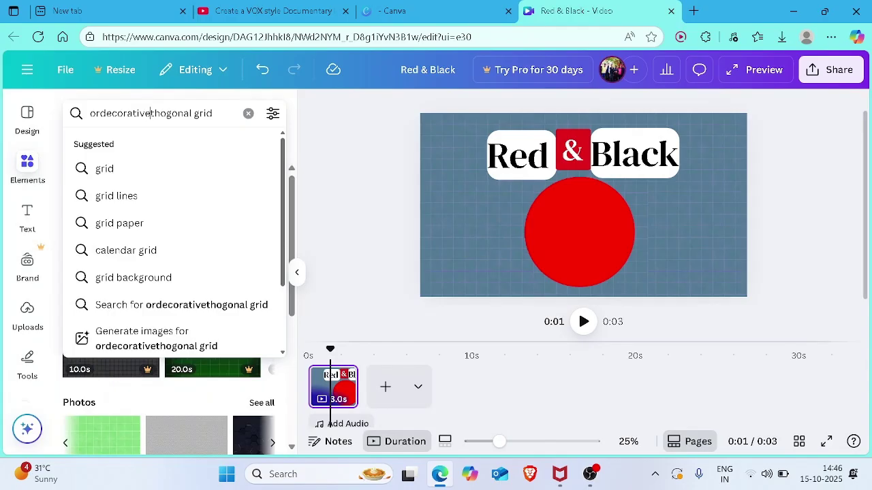
{"action": "key", "text": "ctrl+a"}
{"action": "type", "text": "decorat"}
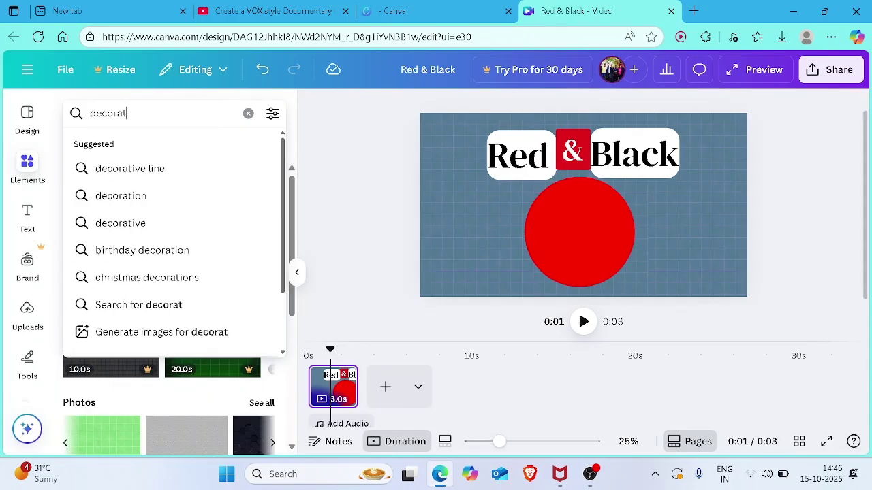
{"action": "type", "text": "ive lines"}
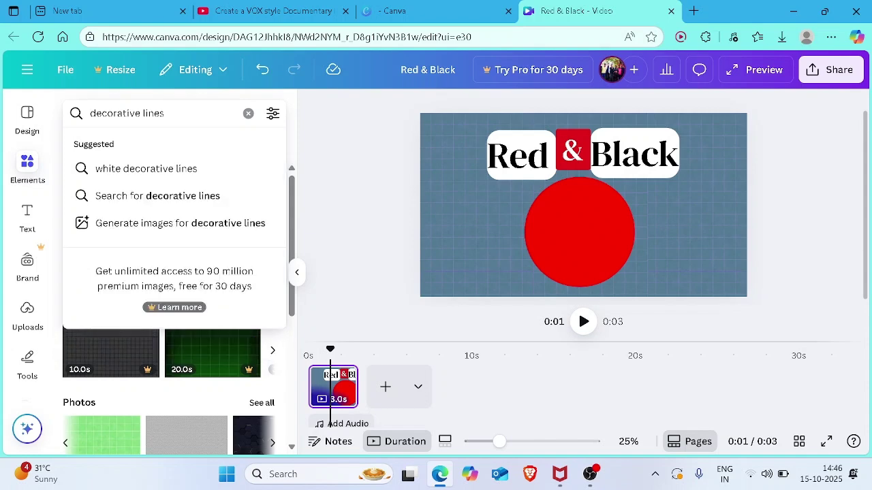
{"action": "left_click", "coordinate": [195, 171]}
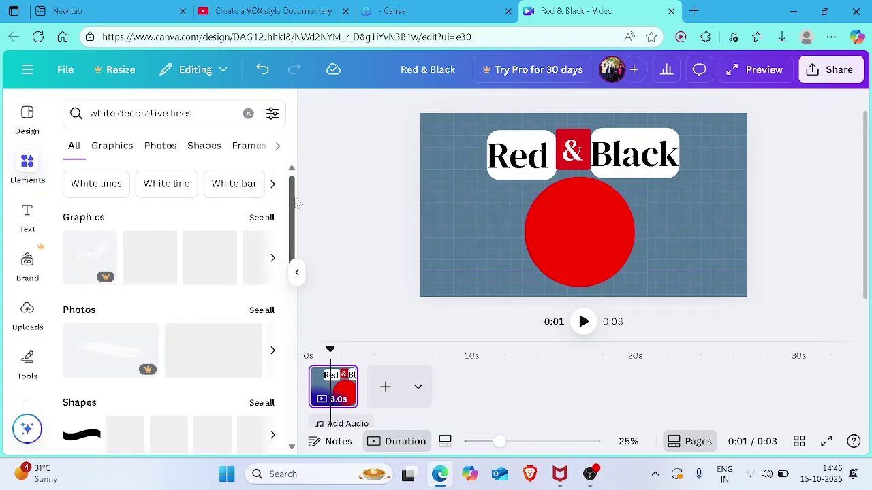
Place the white sparkle graphic to the left of the red circle and a matching copy to its right
{"action": "left_click_drag", "start_coordinate": [295, 195], "coordinate": [298, 277]}
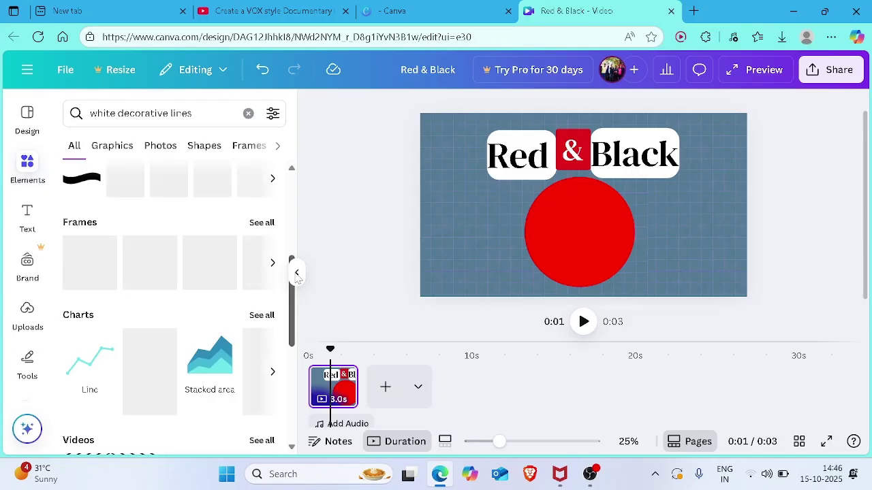
{"action": "left_click_drag", "start_coordinate": [297, 277], "coordinate": [297, 276]}
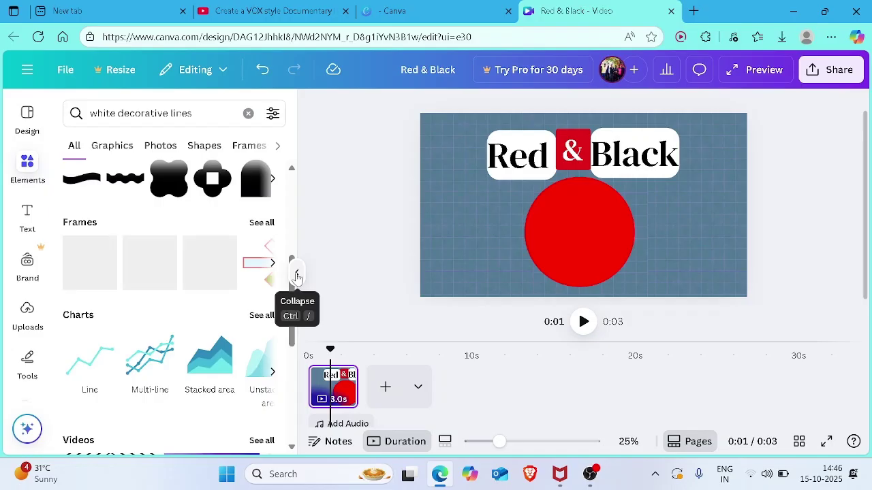
{"action": "left_click", "coordinate": [273, 263]}
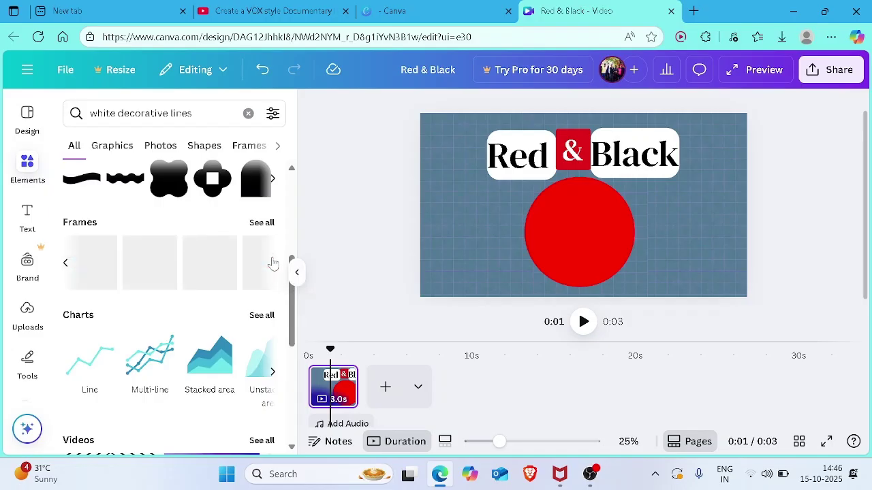
{"action": "scroll", "coordinate": [292, 272], "scroll_direction": "up", "scroll_amount": 5}
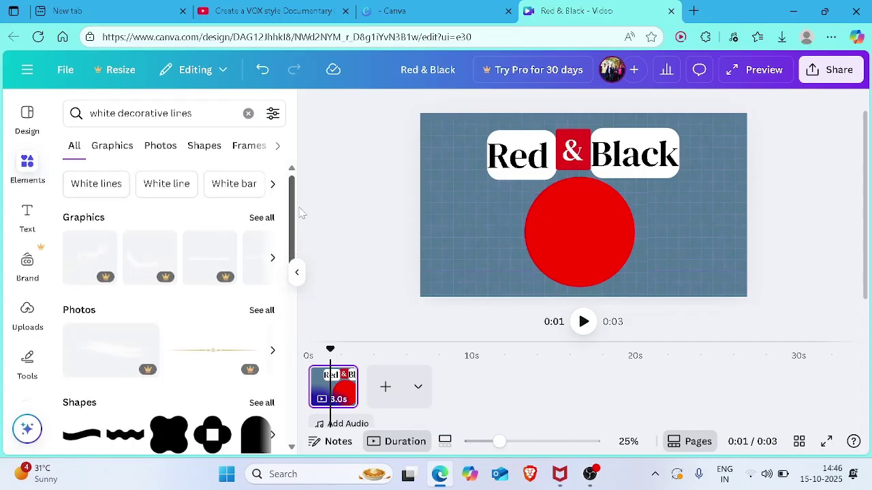
{"action": "left_click", "coordinate": [272, 263]}
{"action": "left_click", "coordinate": [272, 262]}
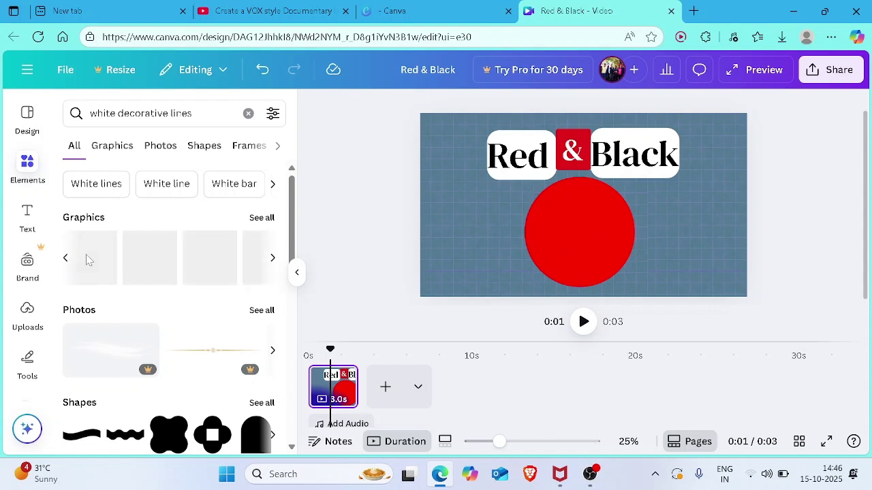
{"action": "left_click_drag", "start_coordinate": [153, 255], "coordinate": [480, 211]}
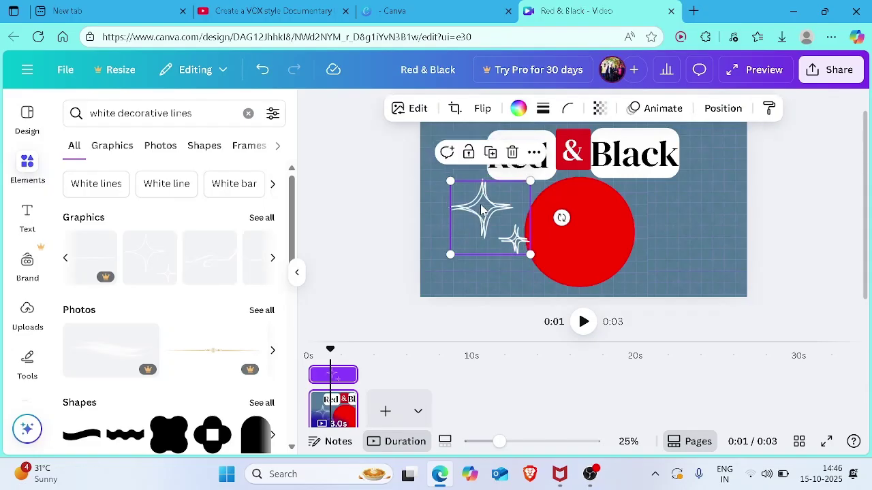
{"action": "left_click_drag", "start_coordinate": [516, 208], "coordinate": [707, 209]}
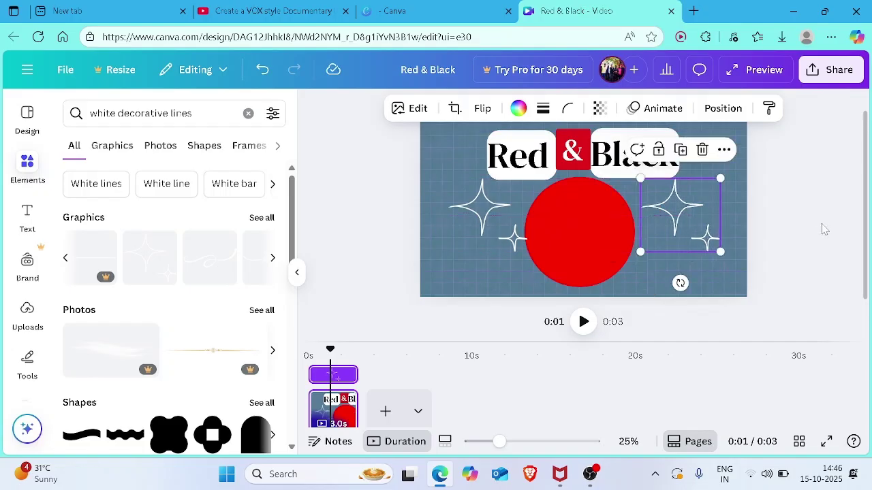
{"action": "left_click", "coordinate": [824, 229]}
{"action": "left_click", "coordinate": [704, 231]}
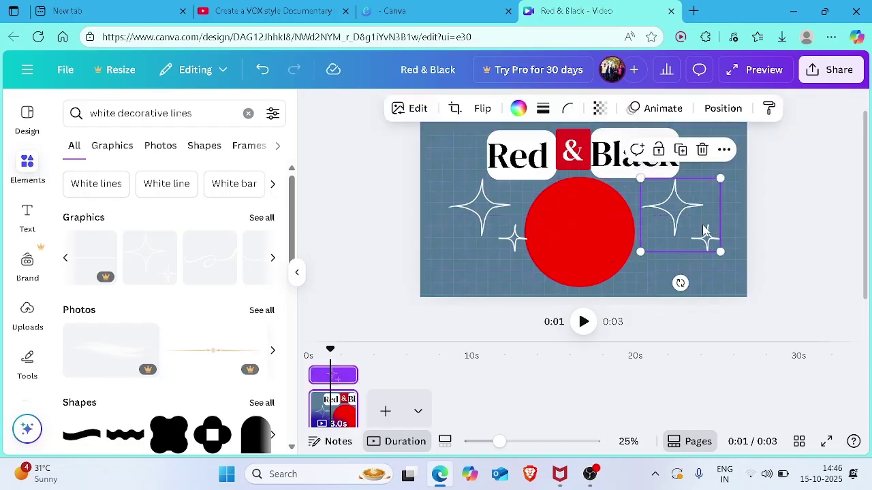
{"action": "left_click", "coordinate": [808, 214]}
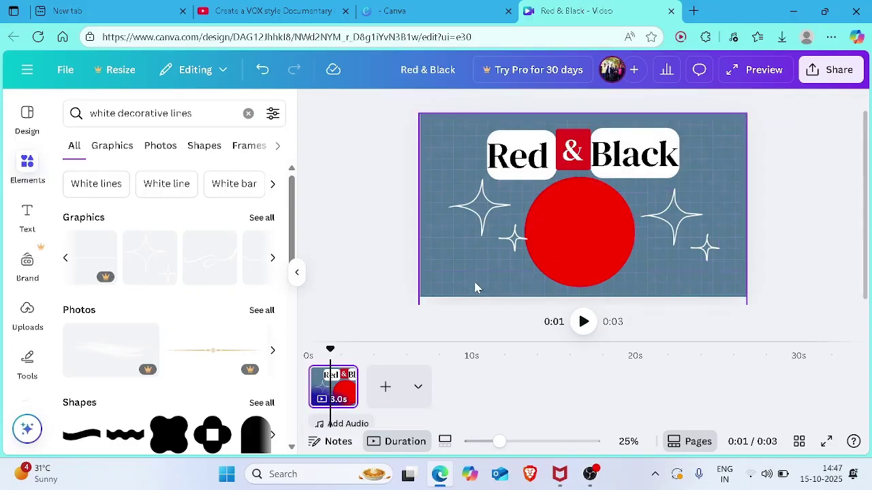
Play the clip from the start and review the YouTube tutorial around 2:30 for the next design element
{"action": "left_click_drag", "start_coordinate": [328, 348], "coordinate": [311, 347]}
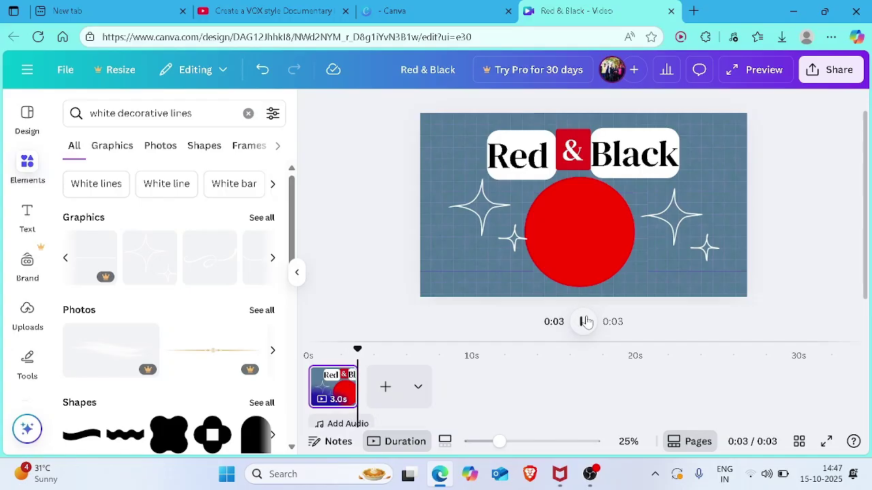
{"action": "left_click", "coordinate": [269, 8]}
{"action": "left_click", "coordinate": [602, 7]}
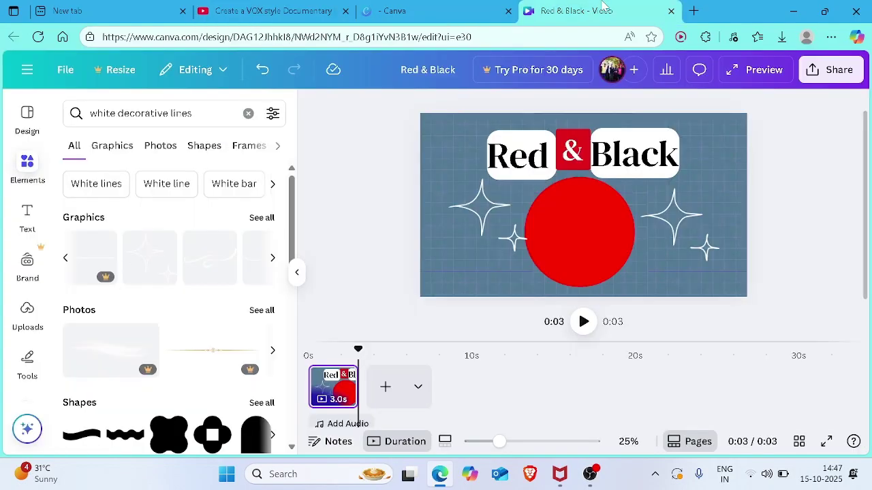
{"action": "left_click", "coordinate": [269, 10]}
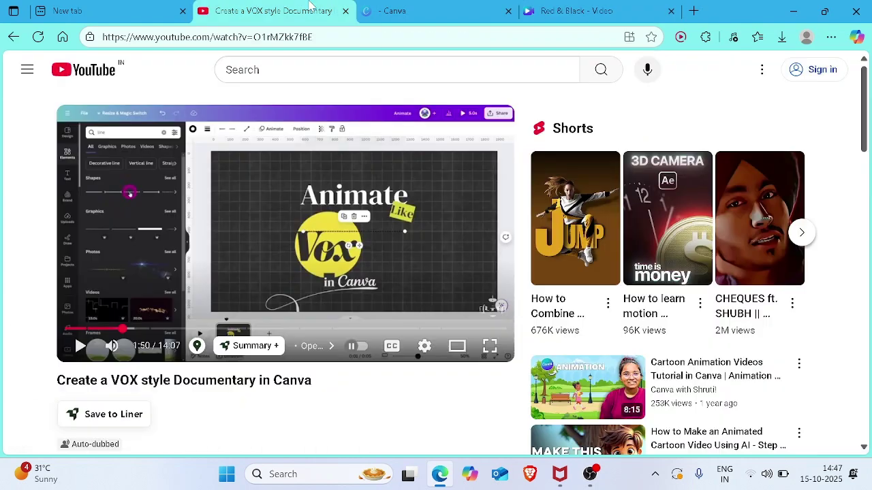
{"action": "left_click", "coordinate": [137, 329]}
{"action": "left_click", "coordinate": [144, 330]}
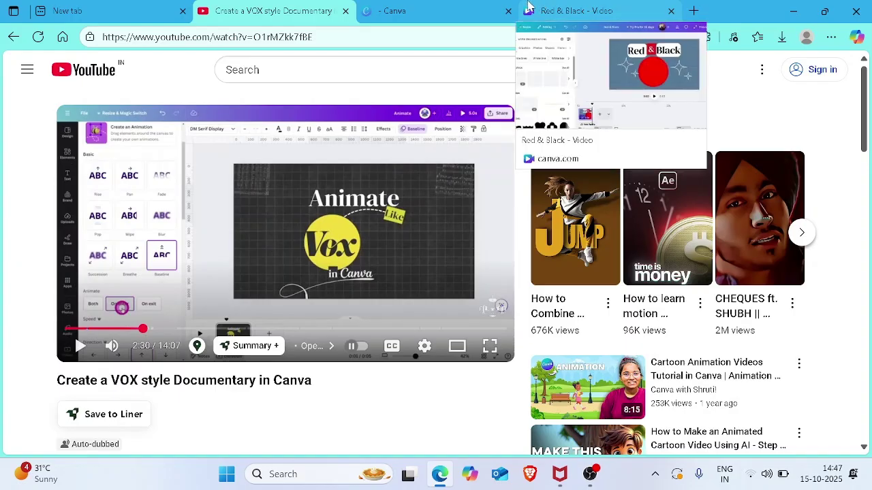
{"action": "left_click", "coordinate": [536, 8]}
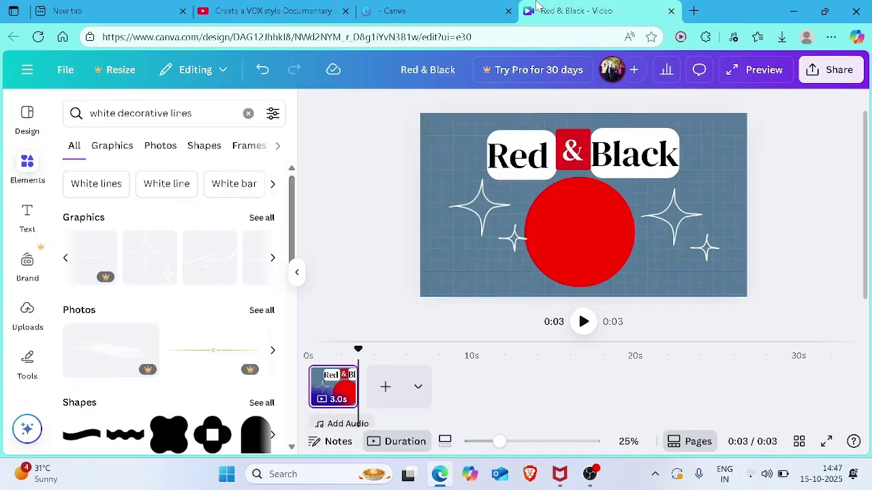
Search the elements for "vinatge music sheet"
{"action": "left_click", "coordinate": [169, 113]}
{"action": "key", "text": "ctrl+a"}
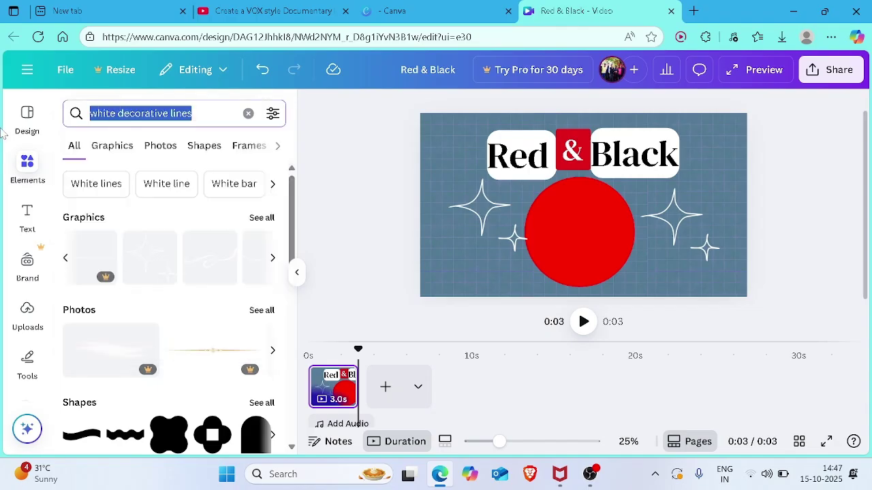
{"action": "type", "text": "viratge mjs"}
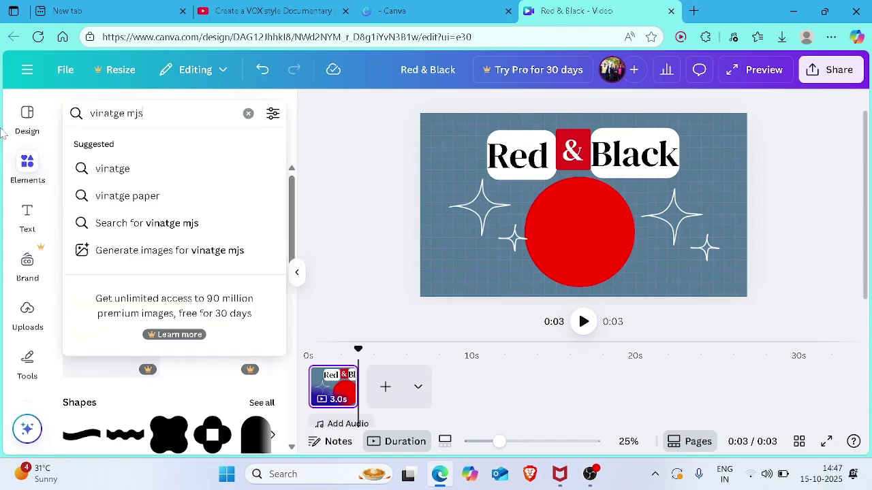
{"action": "type", "text": "usic s"}
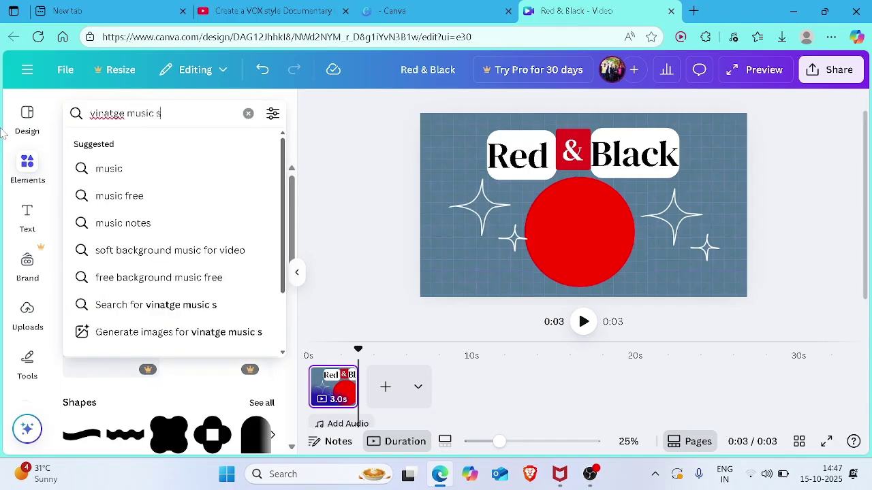
{"action": "type", "text": "heet"}
{"action": "key", "text": "Return"}
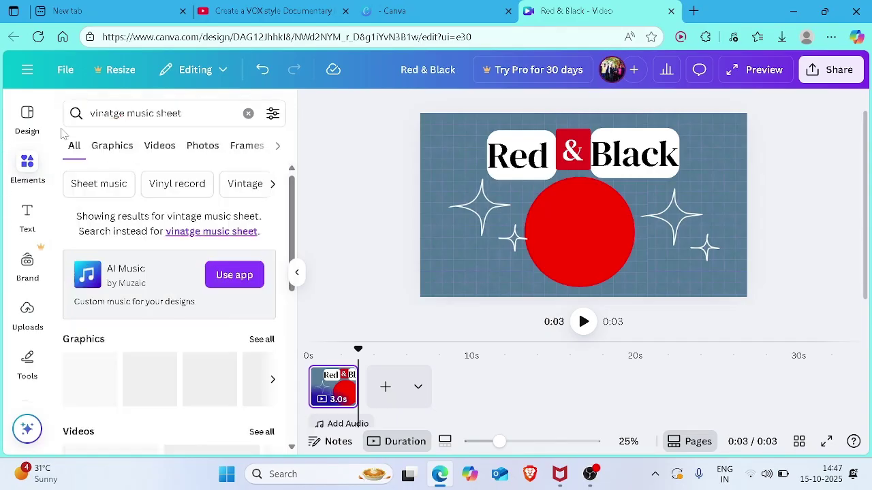
Add the free black music sheet graphic, place it over the page's lower-left corner, and enlarge it slightly
{"action": "scroll", "coordinate": [293, 265], "scroll_direction": "down", "scroll_amount": 1}
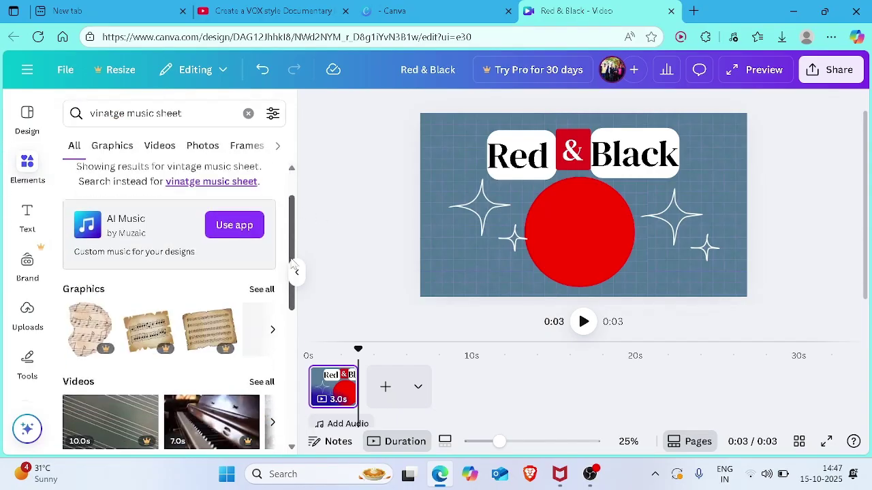
{"action": "scroll", "coordinate": [293, 264], "scroll_direction": "down", "scroll_amount": 2}
{"action": "left_click", "coordinate": [272, 227]}
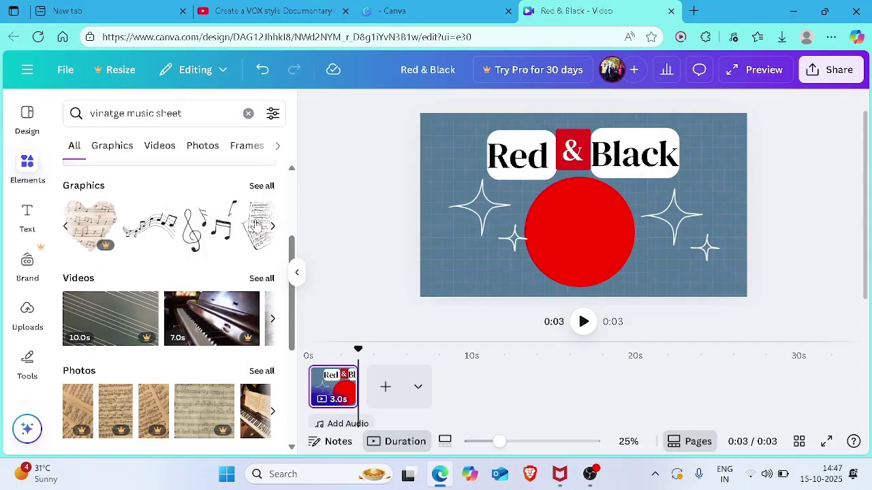
{"action": "left_click", "coordinate": [258, 225]}
{"action": "left_click_drag", "start_coordinate": [559, 225], "coordinate": [430, 323]}
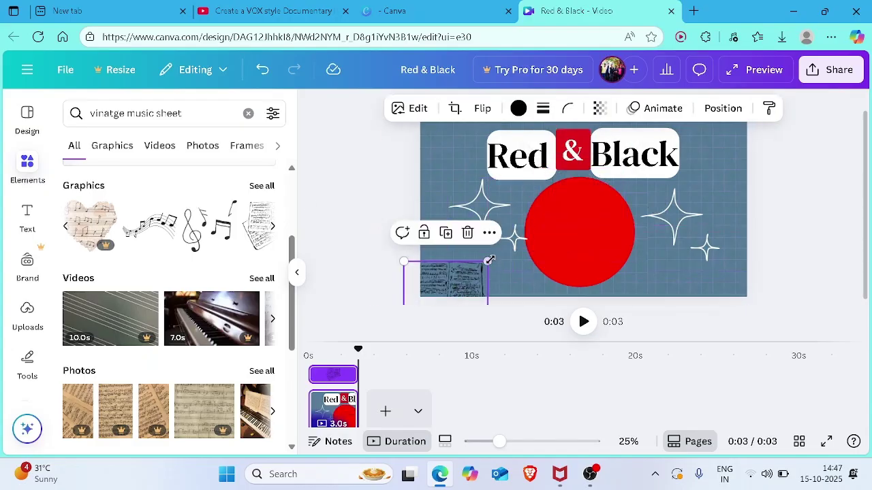
{"action": "left_click_drag", "start_coordinate": [495, 259], "coordinate": [511, 240]}
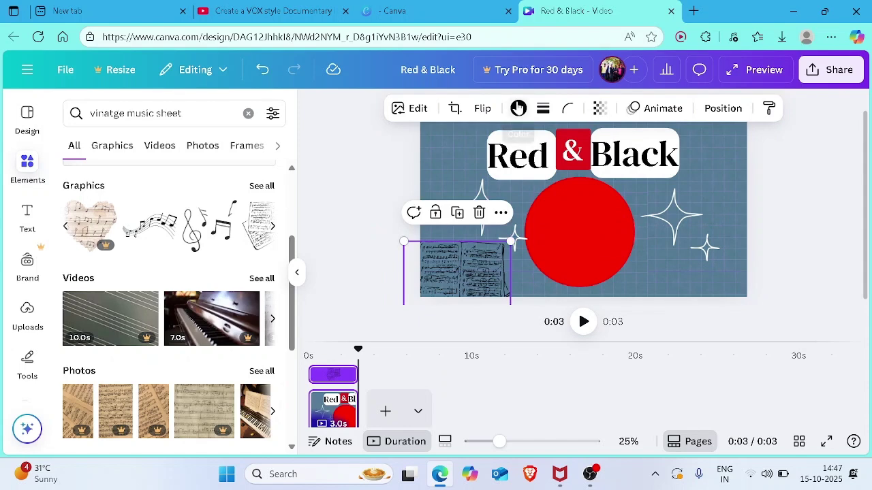
Try purple and dark blue on the music sheet graphic, finishing with white as its color
{"action": "left_click", "coordinate": [519, 108]}
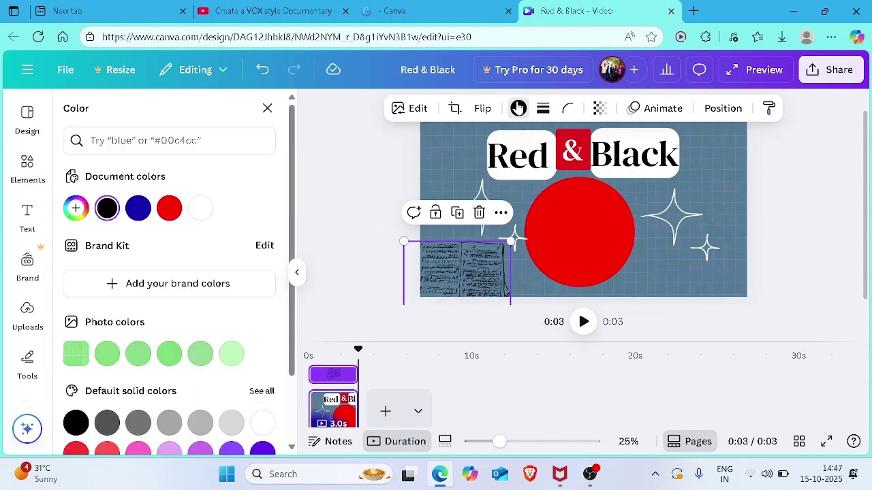
{"action": "left_click", "coordinate": [261, 449]}
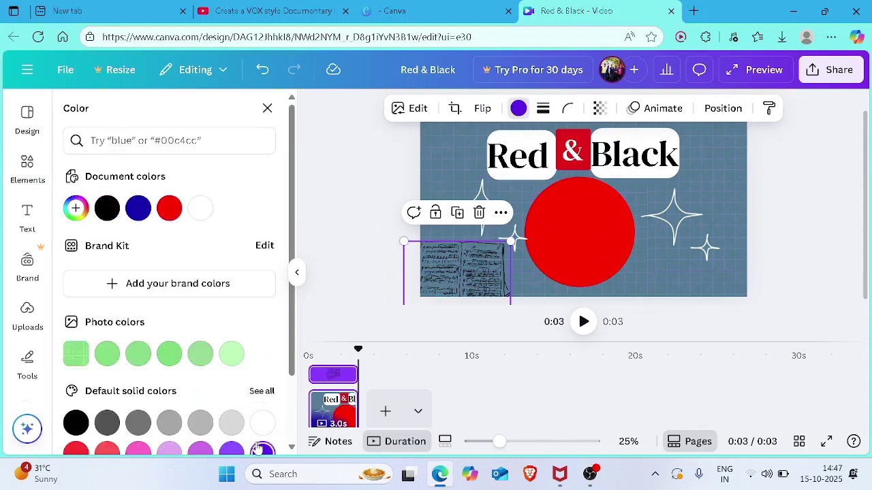
{"action": "left_click", "coordinate": [137, 208]}
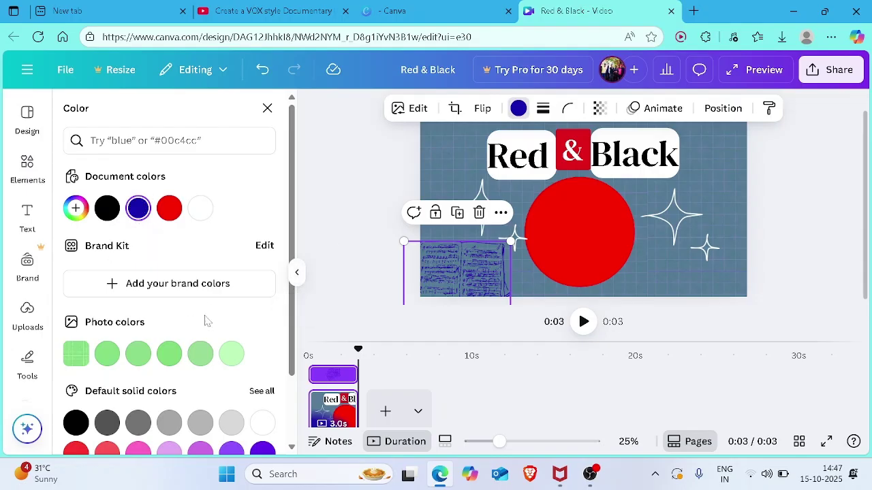
{"action": "left_click", "coordinate": [263, 423]}
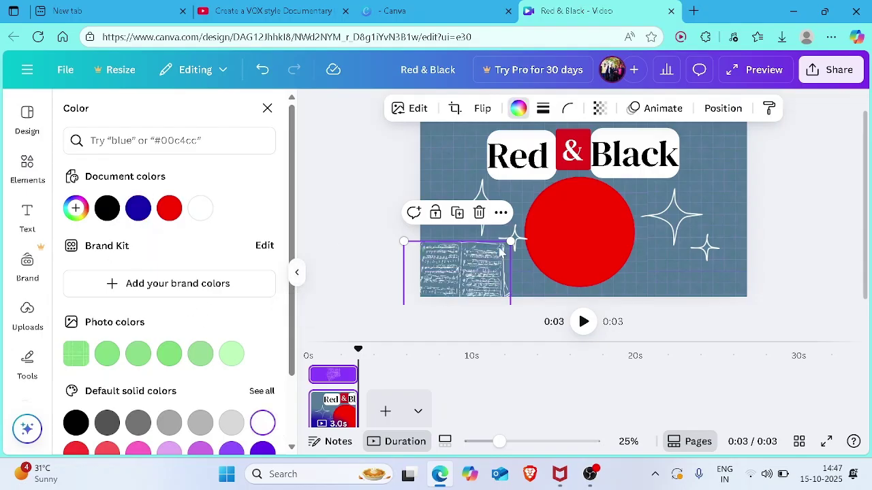
Move the music sheet graphic up and adjust its size so more of it shows at the page's lower-left corner
{"action": "left_click_drag", "start_coordinate": [508, 242], "coordinate": [521, 225]}
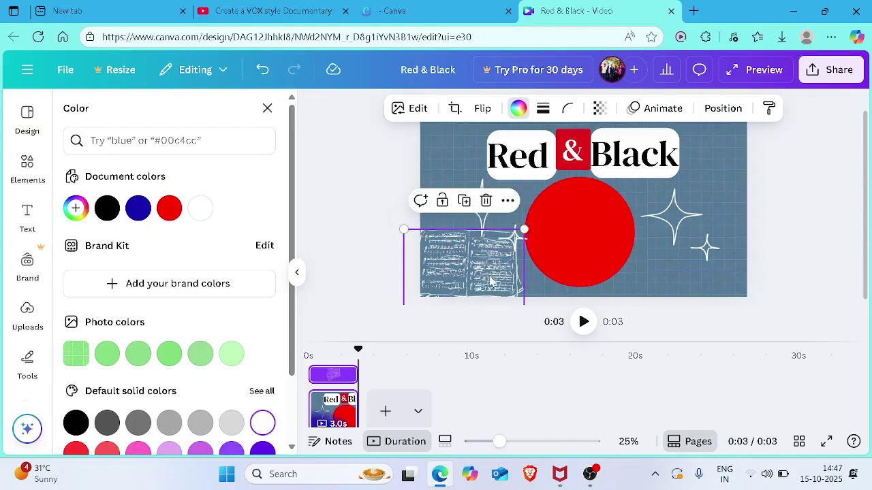
{"action": "left_click_drag", "start_coordinate": [491, 279], "coordinate": [490, 247]}
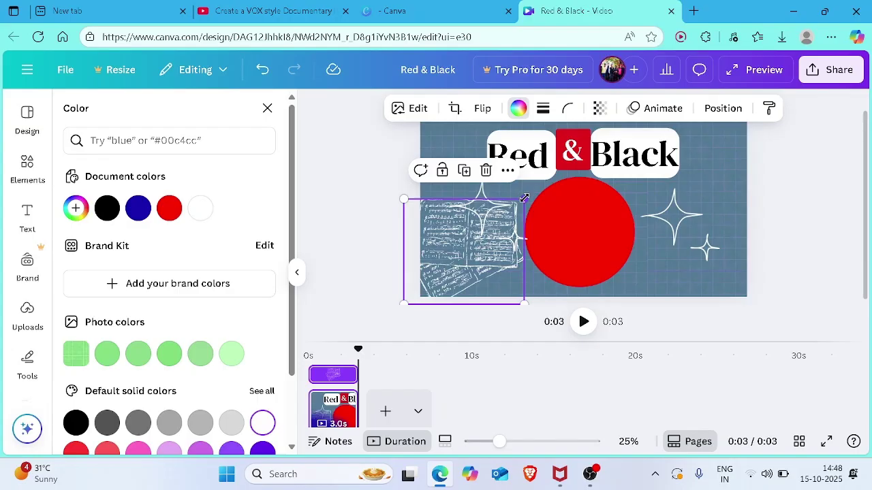
{"action": "left_click_drag", "start_coordinate": [523, 199], "coordinate": [551, 263]}
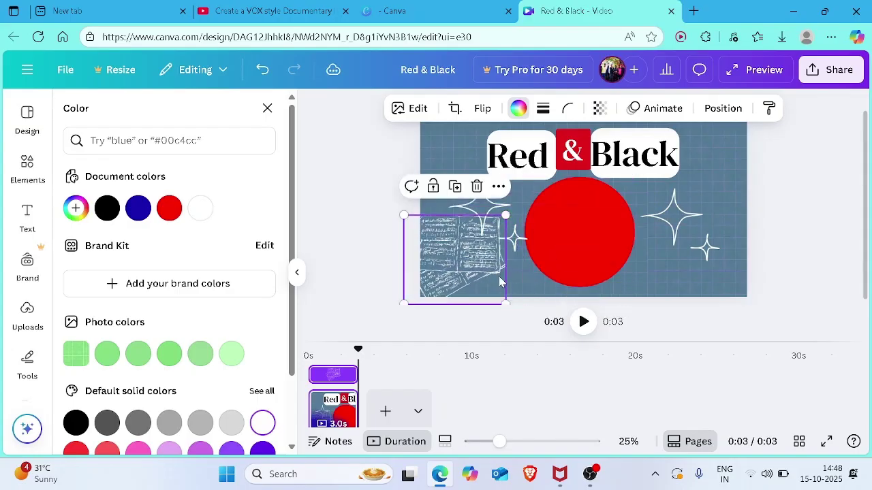
Try to duplicate the white music sheet on the page's left side, and undo the stray sparkle copy
{"action": "left_click_drag", "start_coordinate": [470, 262], "coordinate": [456, 226]}
{"action": "left_click", "coordinate": [476, 242]}
{"action": "left_click", "coordinate": [455, 304]}
{"action": "key", "text": "ctrl+v"}
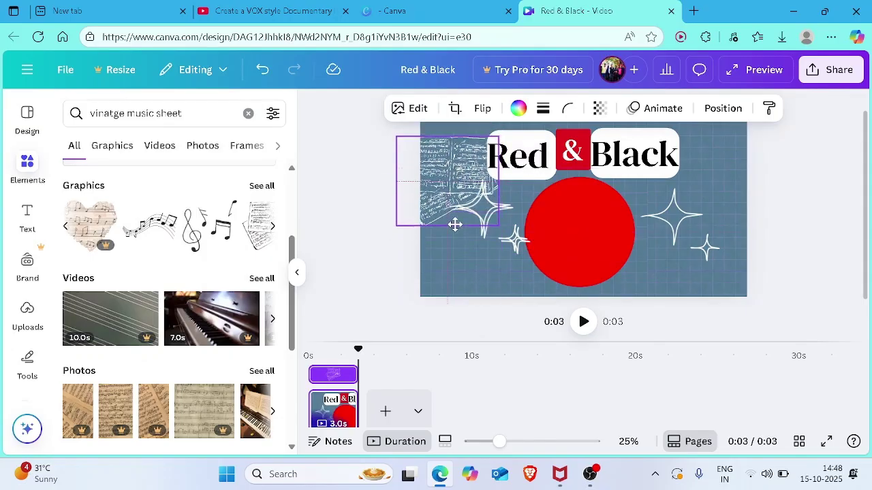
{"action": "key", "text": "ctrl+z"}
{"action": "left_click", "coordinate": [477, 252]}
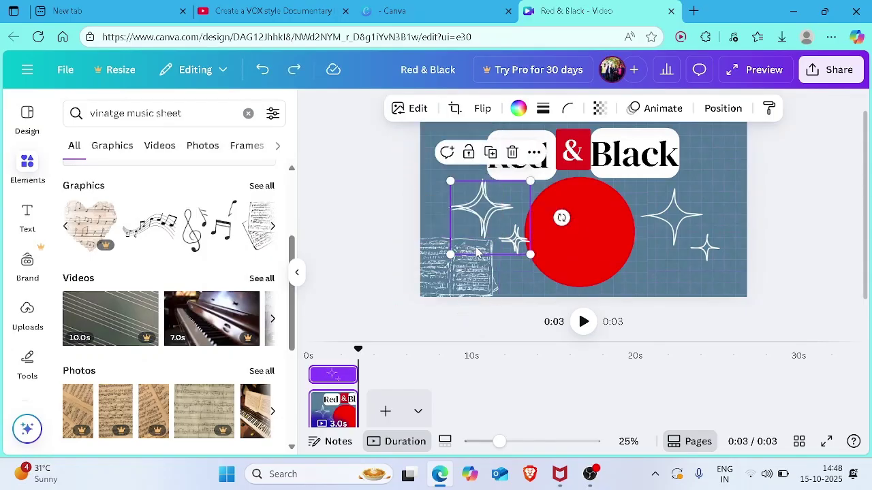
{"action": "key", "text": "ctrl+y"}
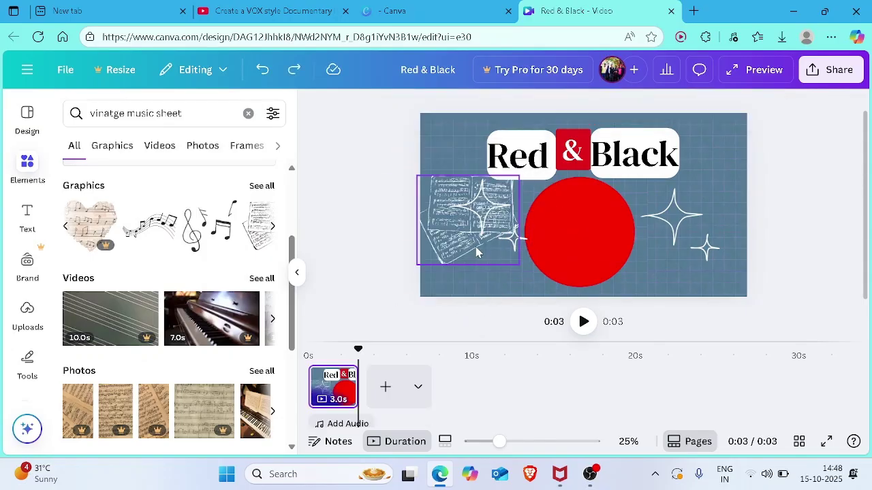
{"action": "left_click", "coordinate": [477, 253]}
{"action": "key", "text": "ctrl+z"}
{"action": "key", "text": "ctrl+z"}
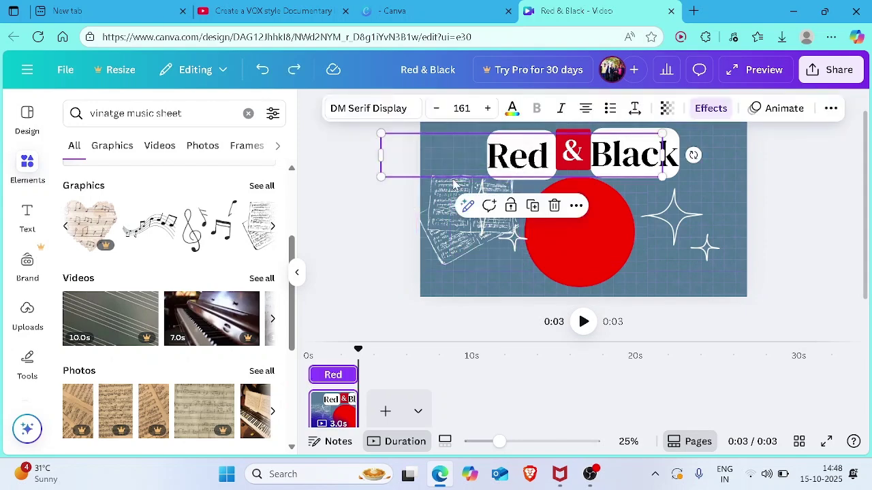
Duplicate the white music sheet and arrange the copies so one overlaps each of the page's four corners
{"action": "key", "text": "ctrl+y"}
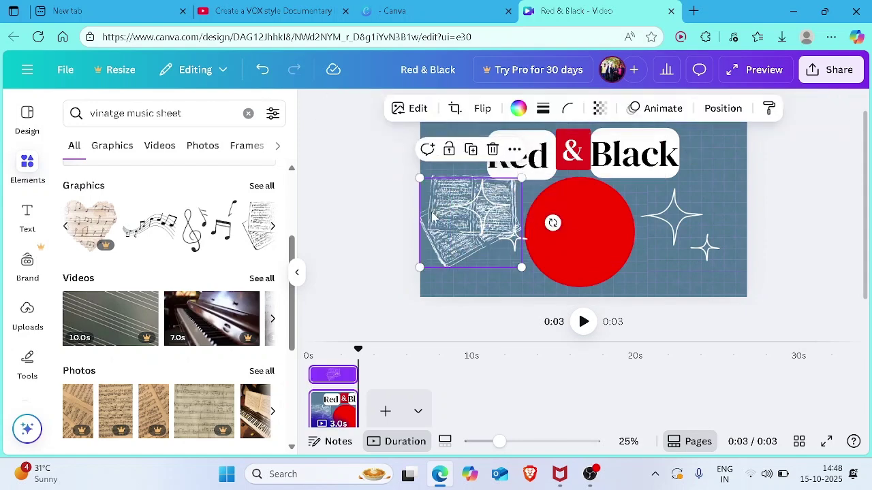
{"action": "left_click_drag", "start_coordinate": [434, 215], "coordinate": [693, 277]}
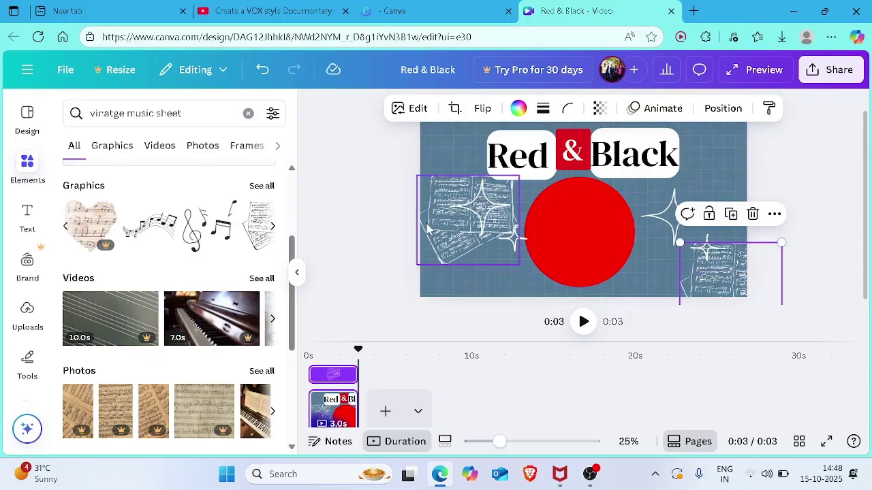
{"action": "left_click_drag", "start_coordinate": [430, 231], "coordinate": [399, 305]}
{"action": "left_click_drag", "start_coordinate": [453, 296], "coordinate": [776, 131]}
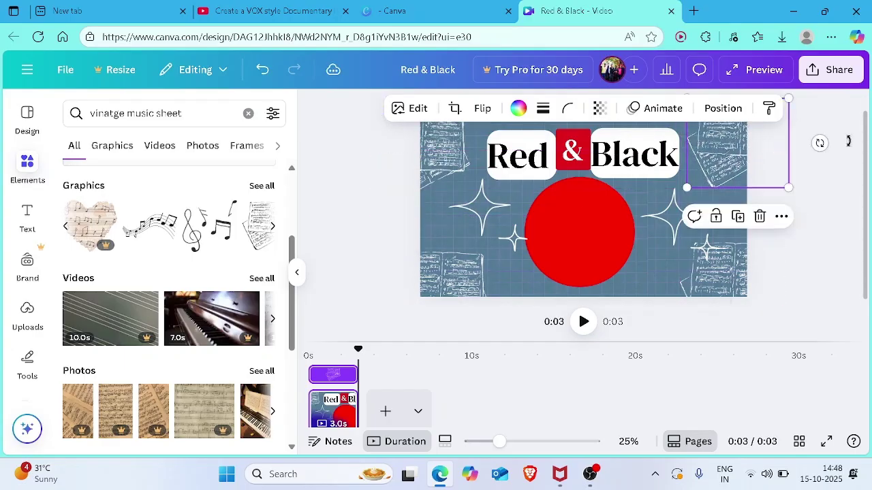
{"action": "scroll", "coordinate": [825, 205], "scroll_direction": "up", "scroll_amount": 1}
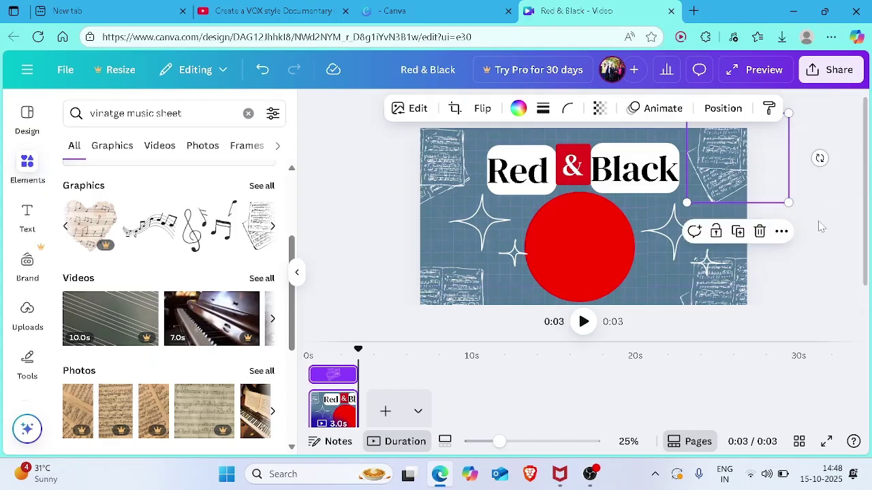
{"action": "left_click", "coordinate": [818, 245]}
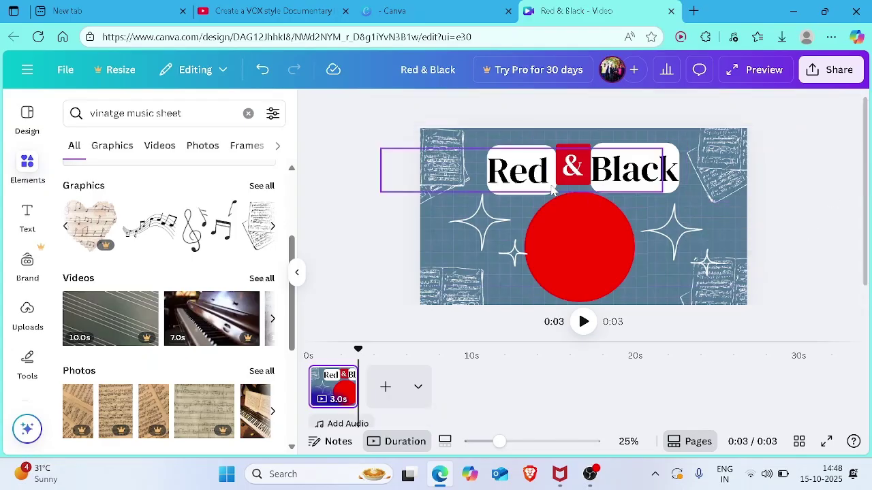
Search the elements for "line" and add the Line shape to the page
{"action": "left_click", "coordinate": [136, 113]}
{"action": "key", "text": "ctrl+a"}
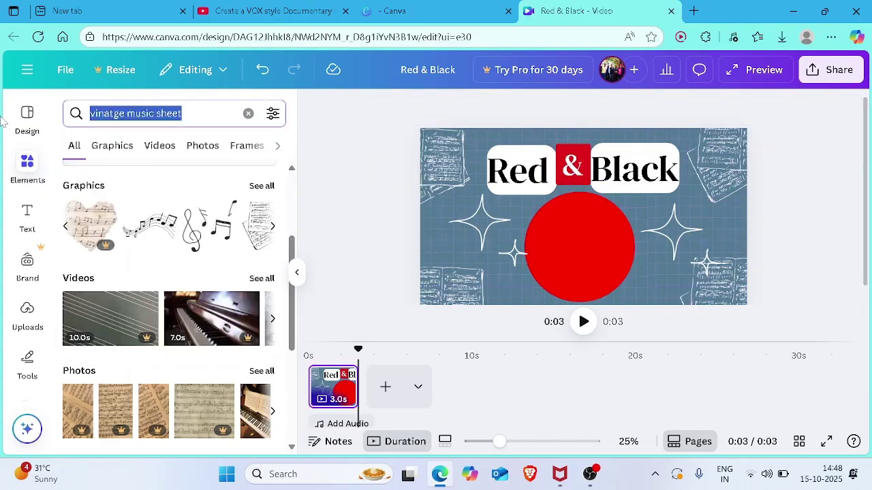
{"action": "key", "text": "BackSpace"}
{"action": "type", "text": "line"}
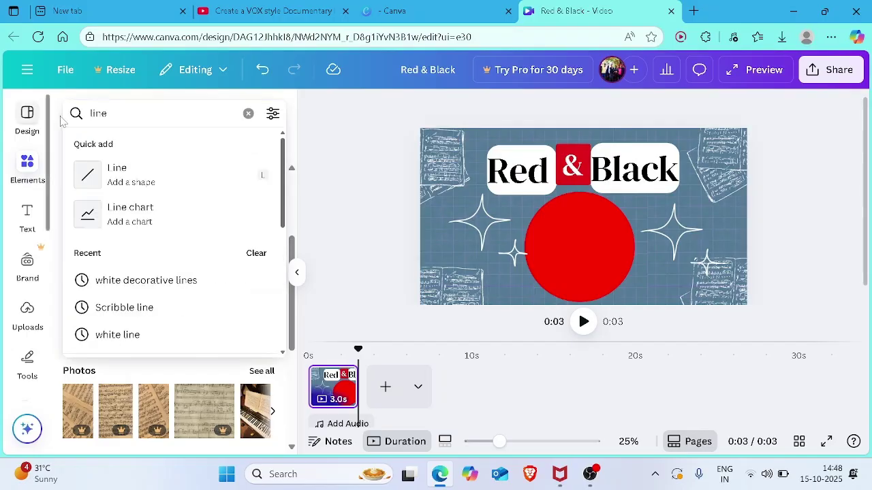
{"action": "left_click", "coordinate": [140, 181]}
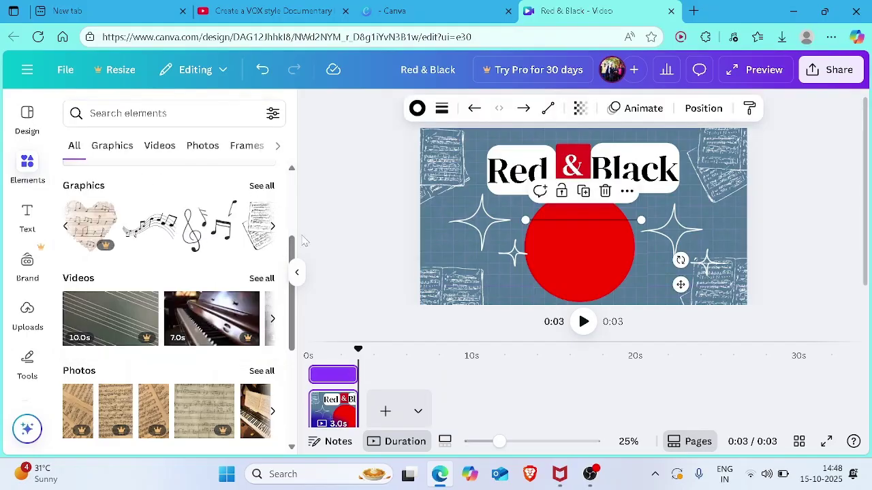
Search for "line" again and add a second Line shape over the red circle
{"action": "type", "text": "vinatge music sheet"}
{"action": "key", "text": "Return"}
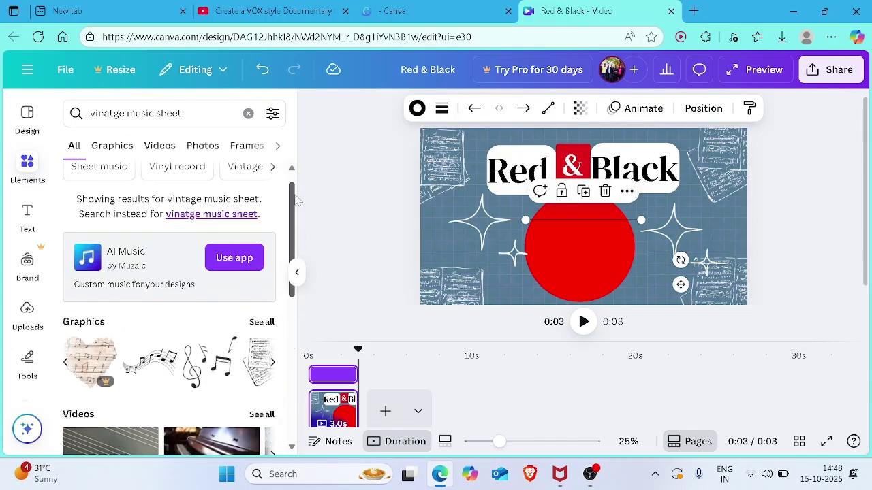
{"action": "left_click", "coordinate": [170, 113]}
{"action": "key", "text": "ctrl+a"}
{"action": "key", "text": "BackSpace"}
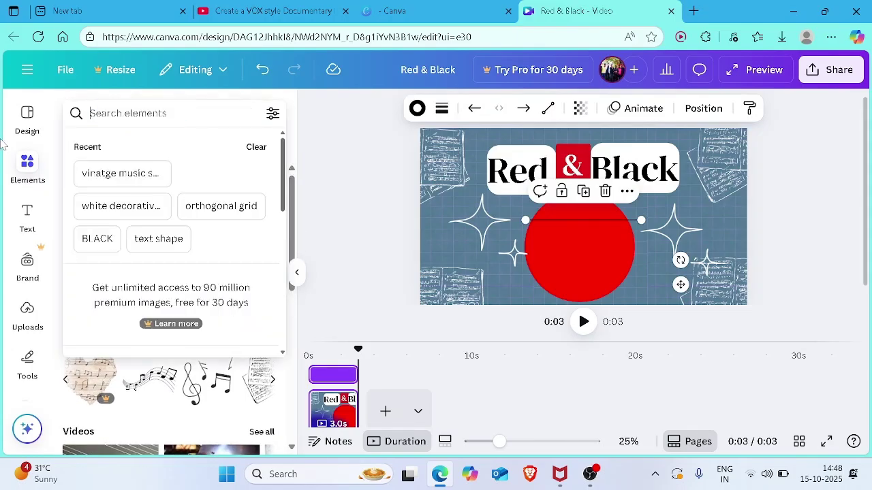
{"action": "type", "text": "line"}
{"action": "left_click", "coordinate": [167, 189]}
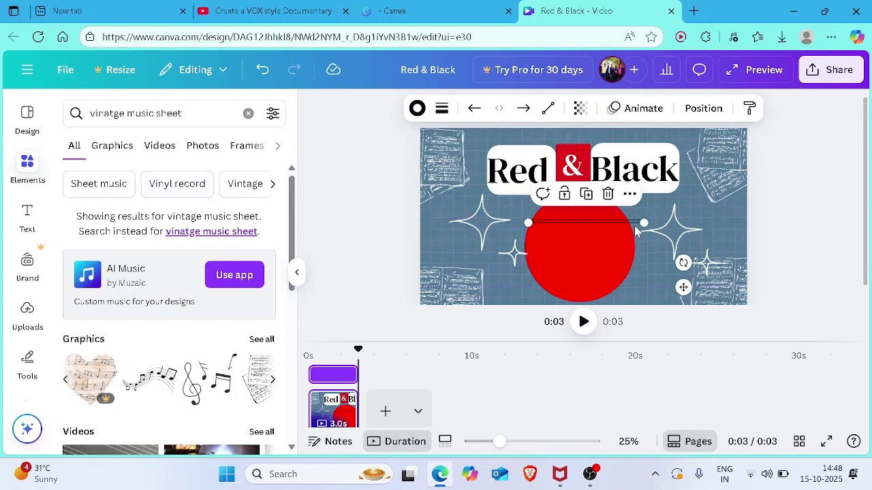
Change the second line's type to Elbowed and reshape it into a short stepped line inside the red circle
{"action": "left_click_drag", "start_coordinate": [641, 223], "coordinate": [671, 204]}
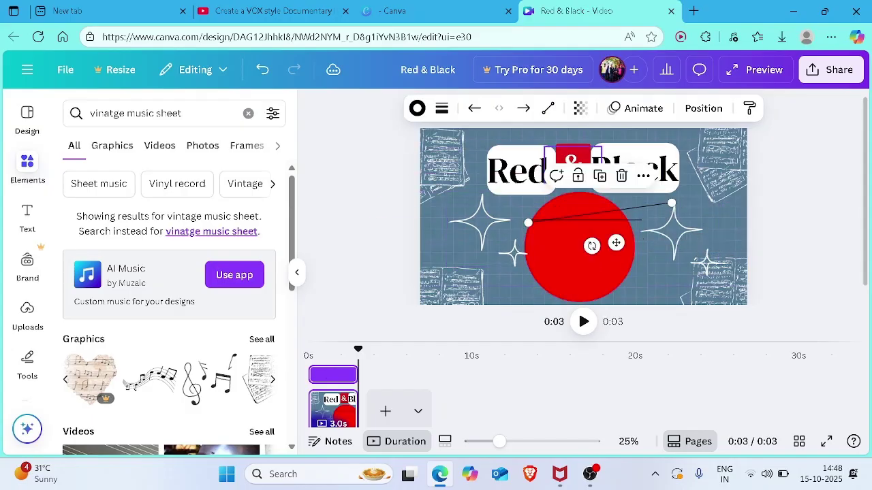
{"action": "left_click", "coordinate": [548, 108]}
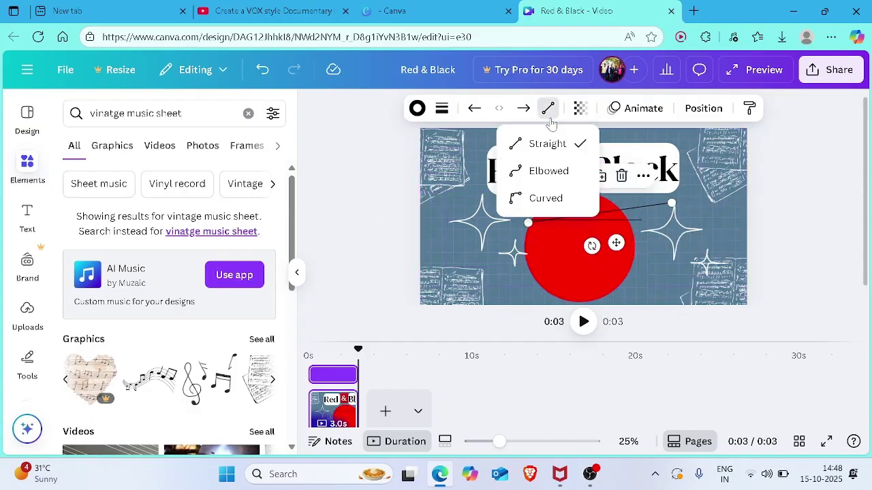
{"action": "left_click", "coordinate": [549, 170]}
{"action": "left_click", "coordinate": [659, 273]}
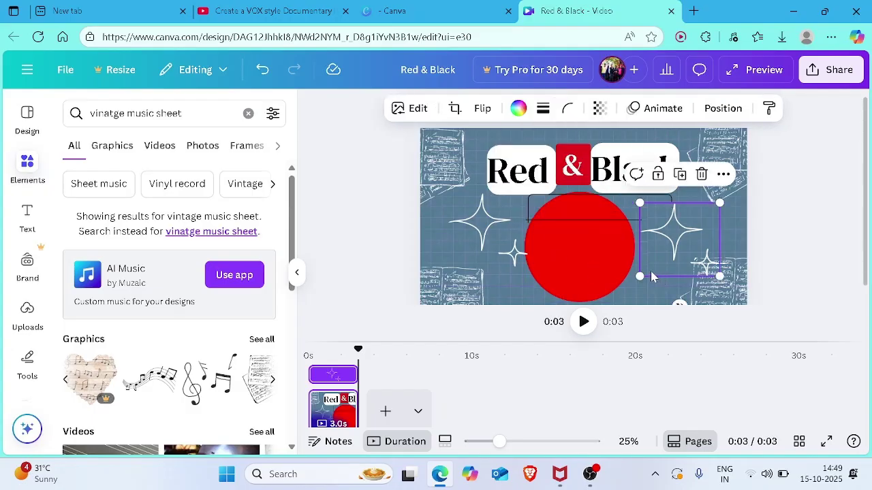
{"action": "left_click", "coordinate": [596, 197]}
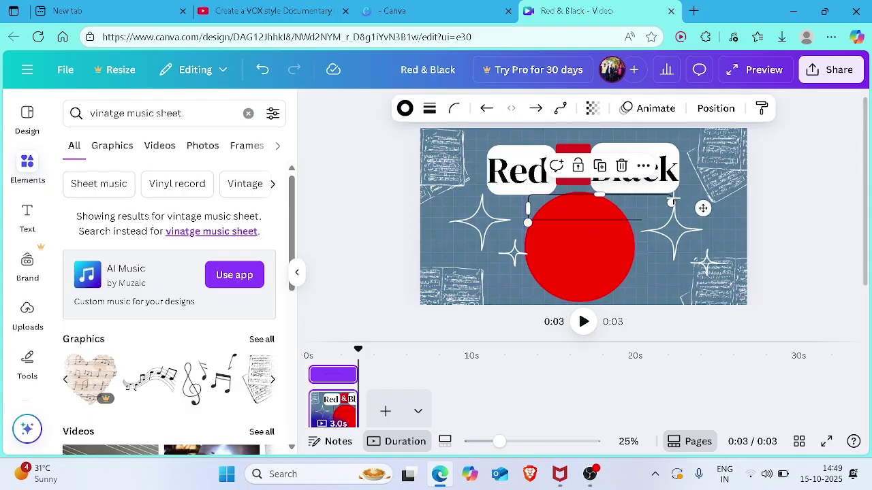
{"action": "left_click_drag", "start_coordinate": [667, 214], "coordinate": [590, 257]}
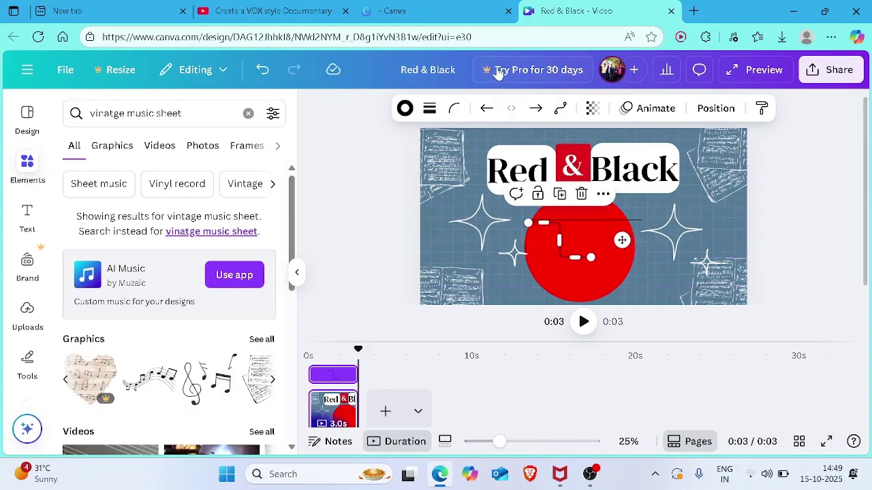
Give the straight line across the red circle a short-dashed stroke with a weight of 17
{"action": "left_click", "coordinate": [606, 221]}
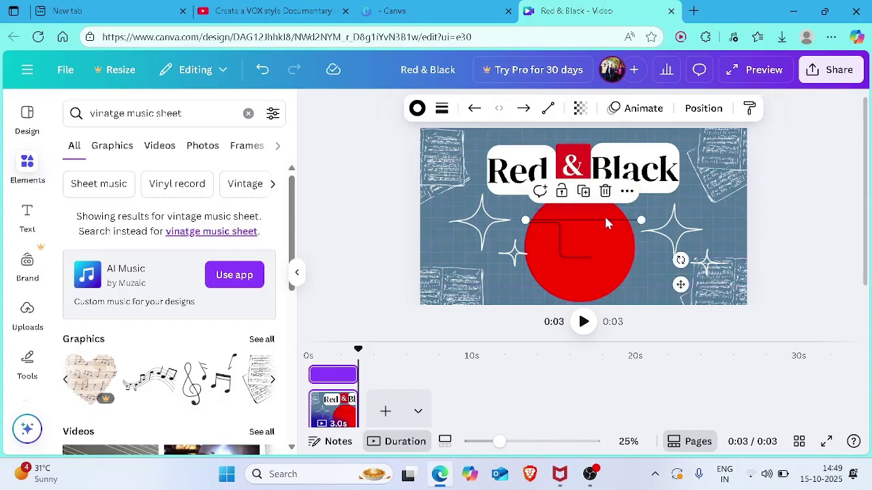
{"action": "left_click", "coordinate": [424, 110]}
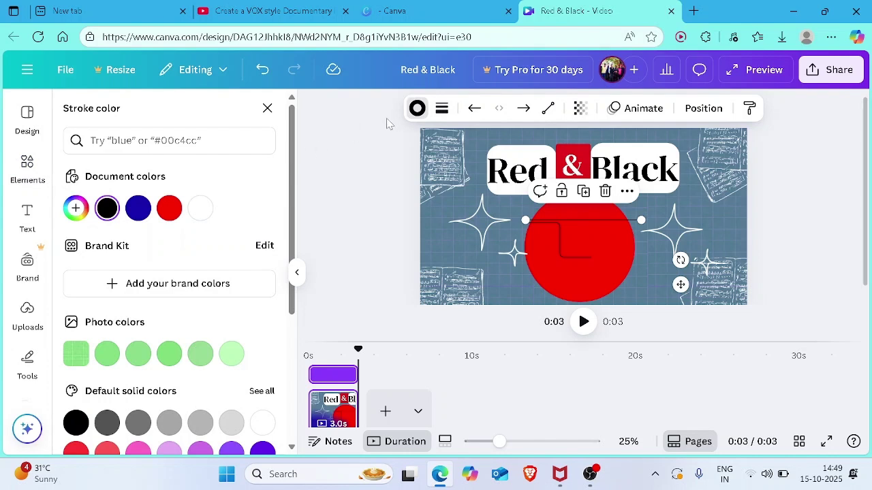
{"action": "left_click", "coordinate": [441, 109]}
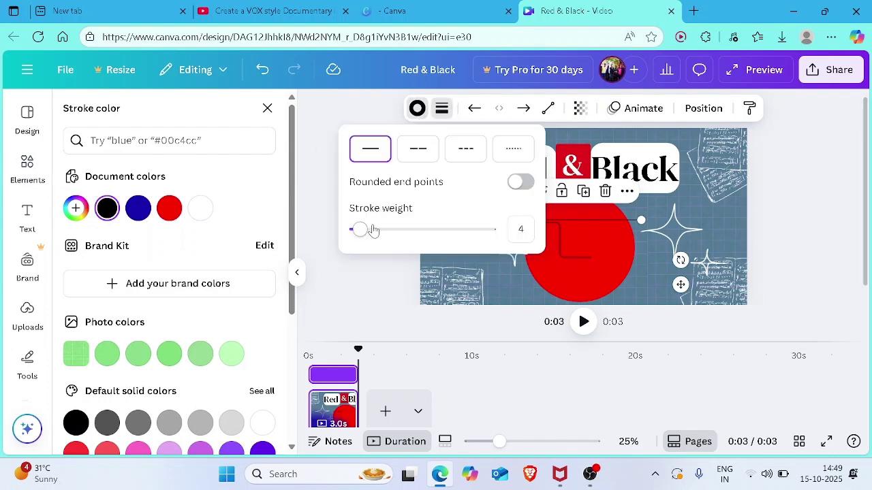
{"action": "mouse_move", "coordinate": [372, 231]}
{"action": "left_mouse_down"}
{"action": "mouse_move", "coordinate": [421, 230]}
{"action": "mouse_move", "coordinate": [378, 236]}
{"action": "left_mouse_up"}
{"action": "left_click", "coordinate": [468, 151]}
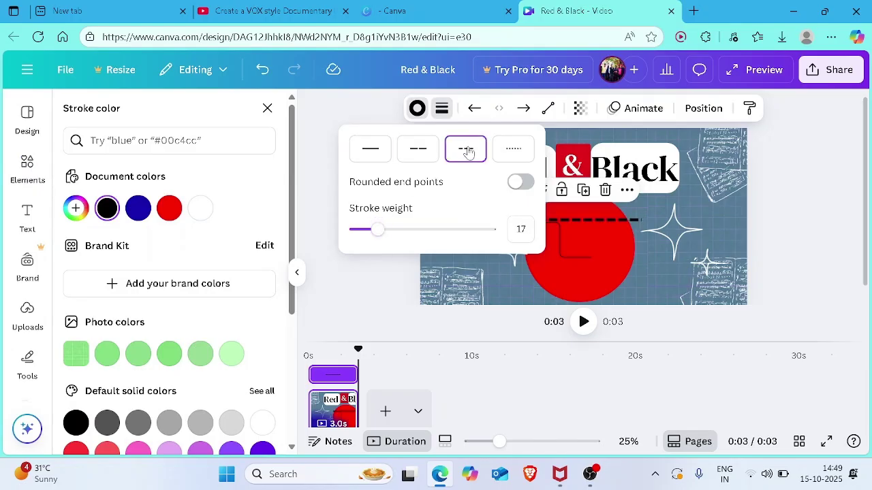
Set the elbowed line's corner rounding to 36, and reselect the dashed straight line
{"action": "left_click", "coordinate": [581, 254]}
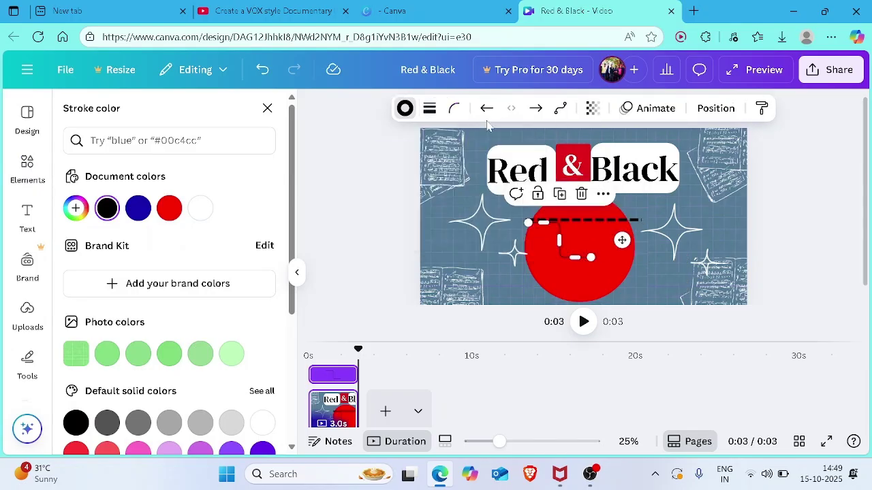
{"action": "left_click", "coordinate": [453, 111]}
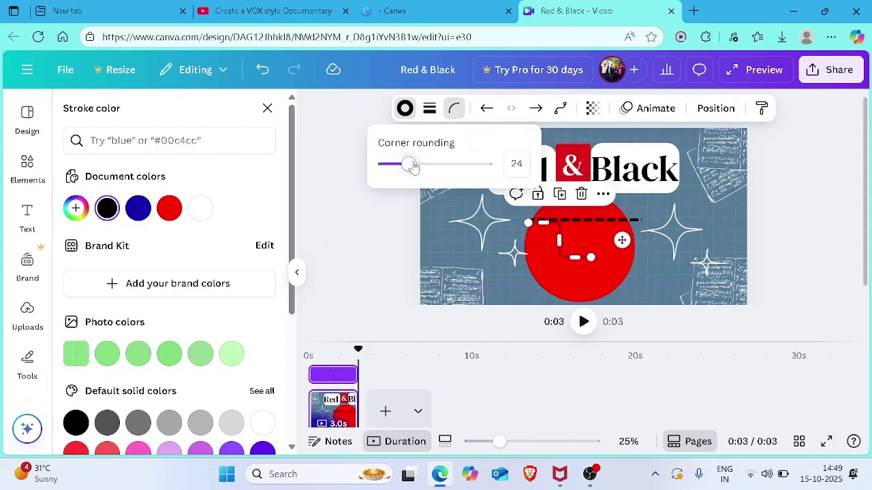
{"action": "left_click_drag", "start_coordinate": [412, 166], "coordinate": [424, 180]}
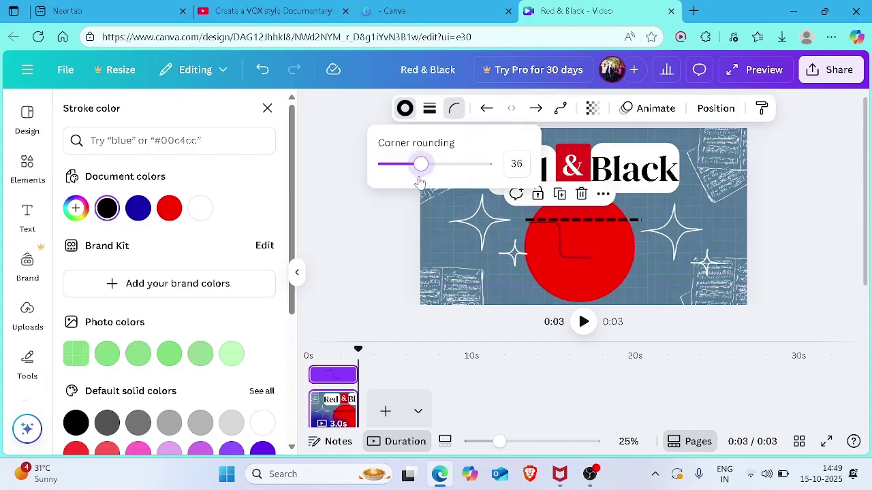
{"action": "left_click", "coordinate": [607, 221]}
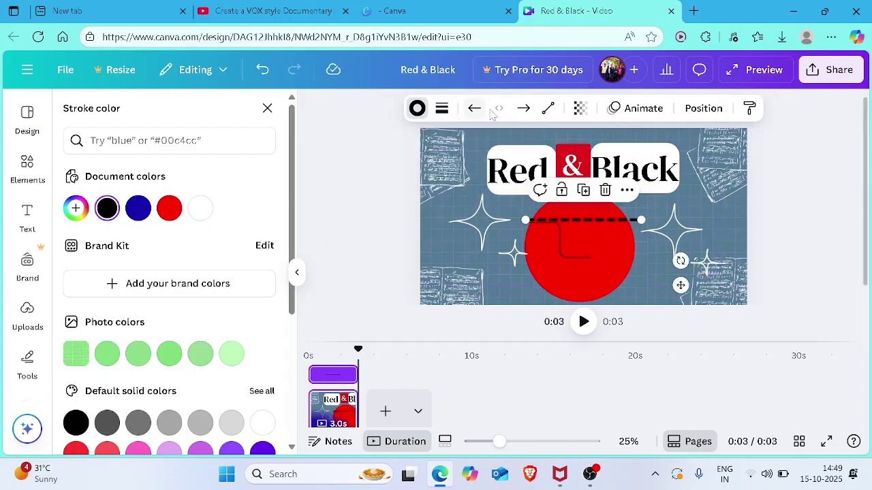
{"action": "left_click", "coordinate": [523, 109]}
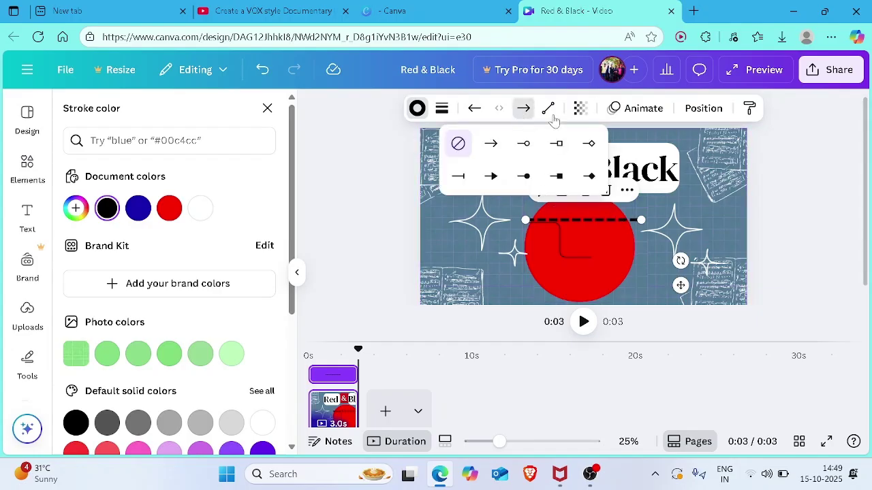
{"action": "left_click", "coordinate": [646, 285]}
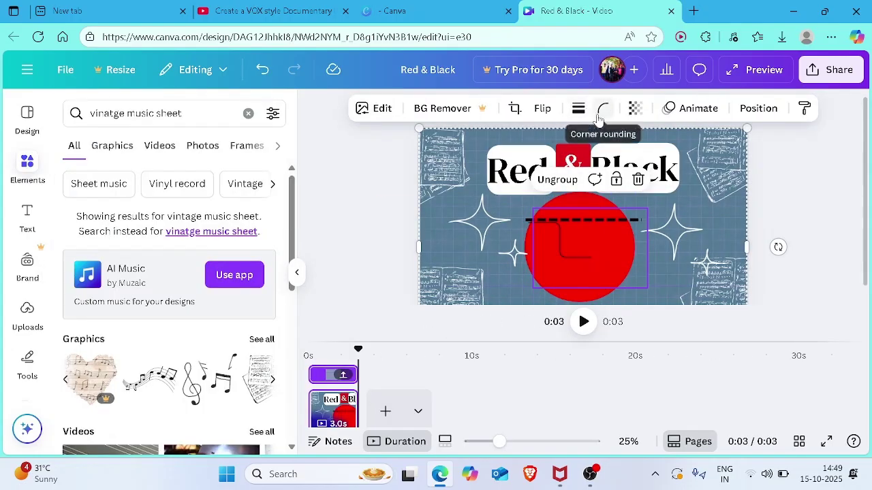
{"action": "left_click", "coordinate": [603, 109]}
{"action": "left_click_drag", "start_coordinate": [555, 173], "coordinate": [496, 187]}
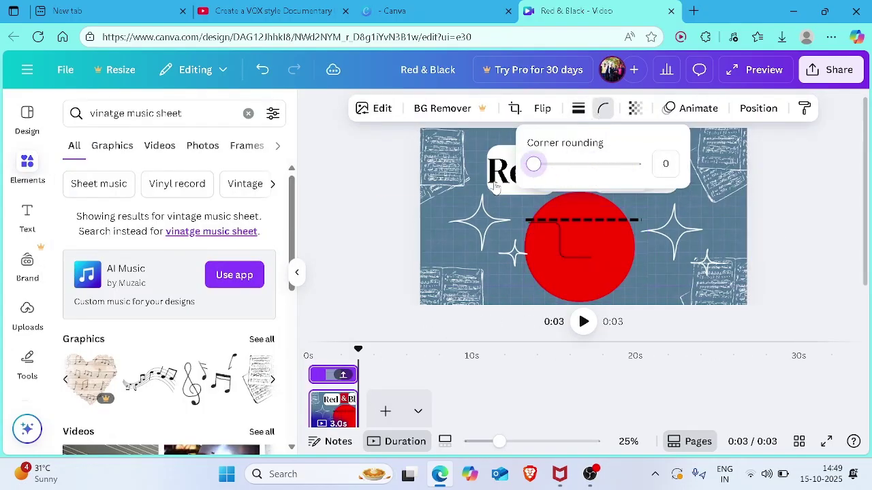
Change the dashed line's type to Curved and reshape it into an arc running from below the "&" down across the red circle
{"action": "left_click", "coordinate": [597, 217]}
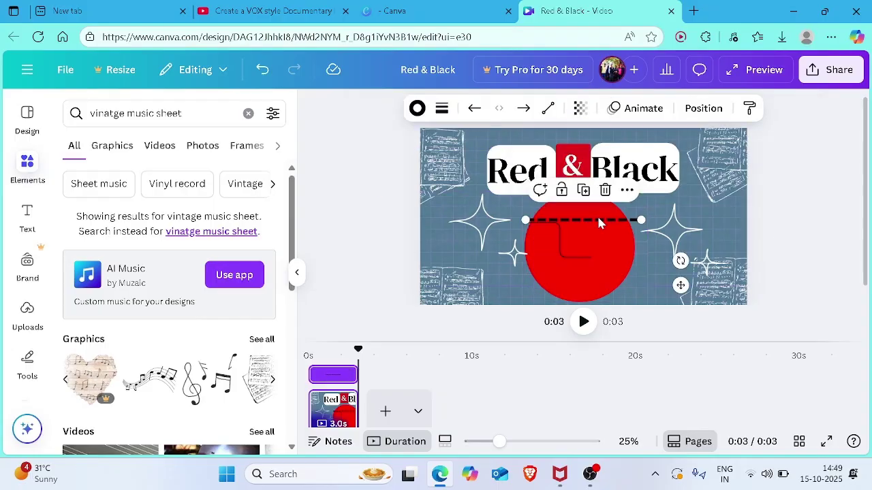
{"action": "left_click", "coordinate": [549, 109]}
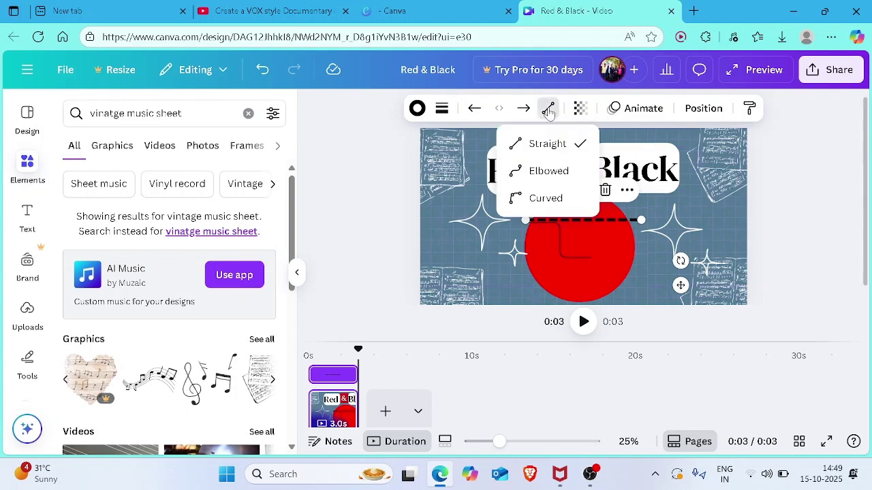
{"action": "left_click", "coordinate": [549, 197]}
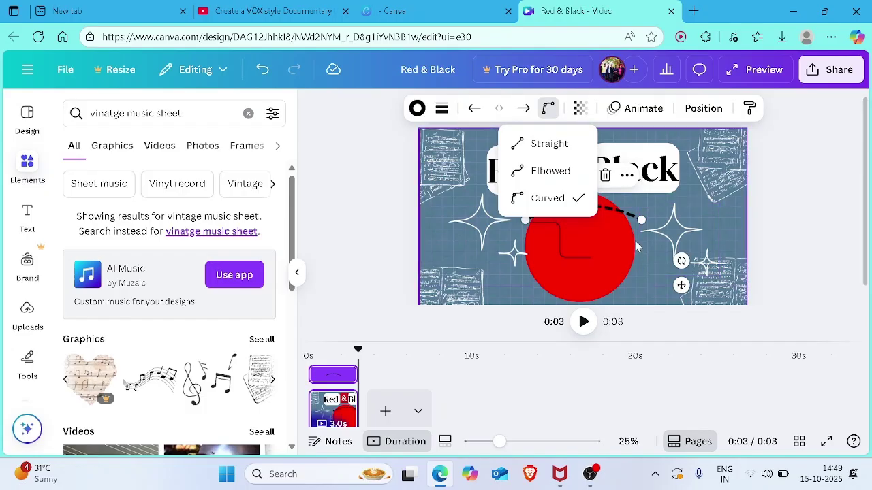
{"action": "left_click_drag", "start_coordinate": [641, 220], "coordinate": [595, 183]}
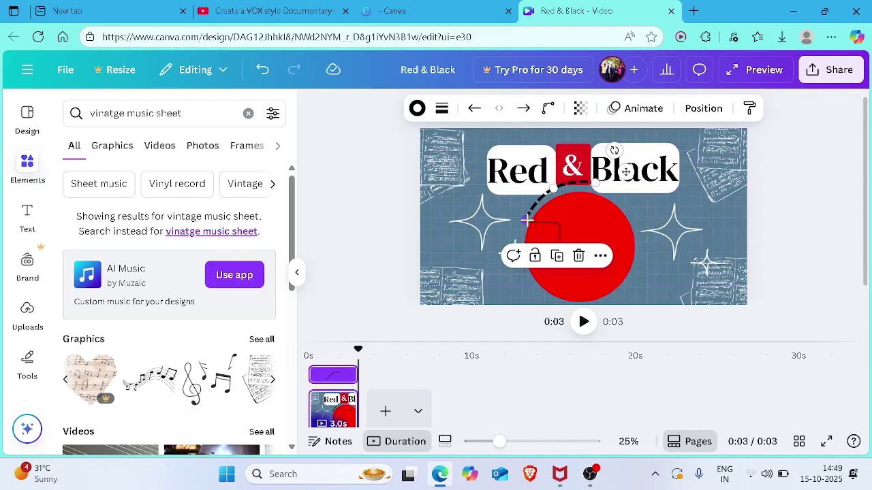
{"action": "left_click_drag", "start_coordinate": [526, 219], "coordinate": [574, 299]}
Delete the elbowed line inside the red circle and clear the selection
{"action": "left_click", "coordinate": [548, 216]}
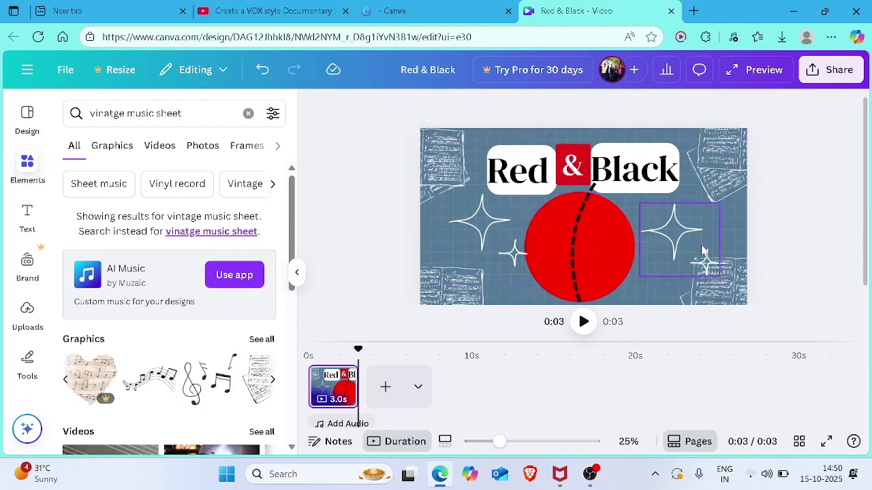
{"action": "left_click", "coordinate": [647, 271]}
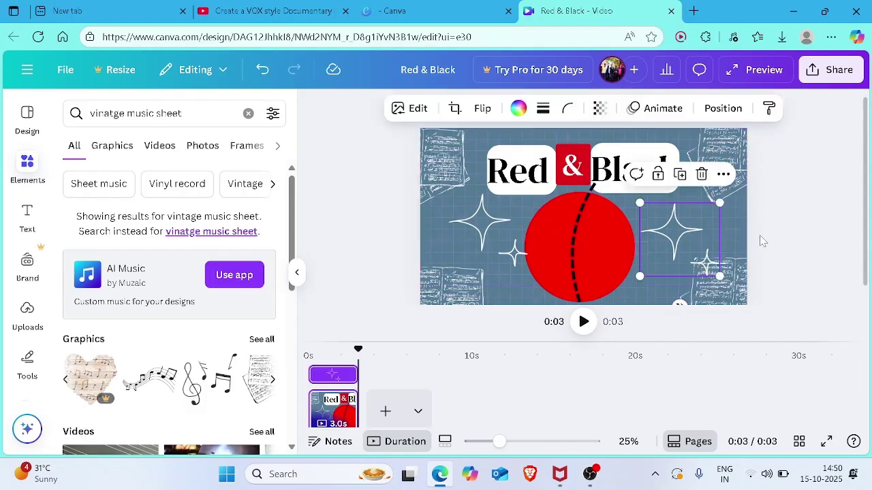
{"action": "left_click", "coordinate": [787, 235]}
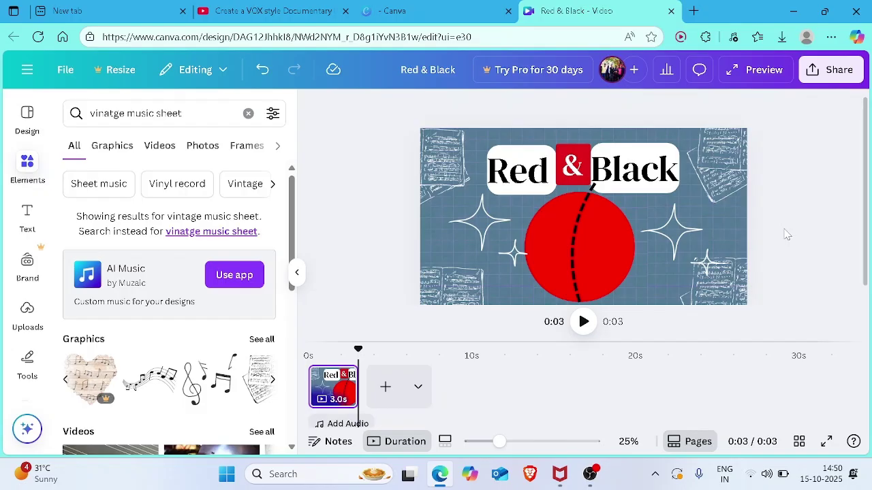
Switch to the YouTube tutorial and skip ahead to the part where the map scene is built, pausing there
{"action": "key", "text": "ctrl+2"}
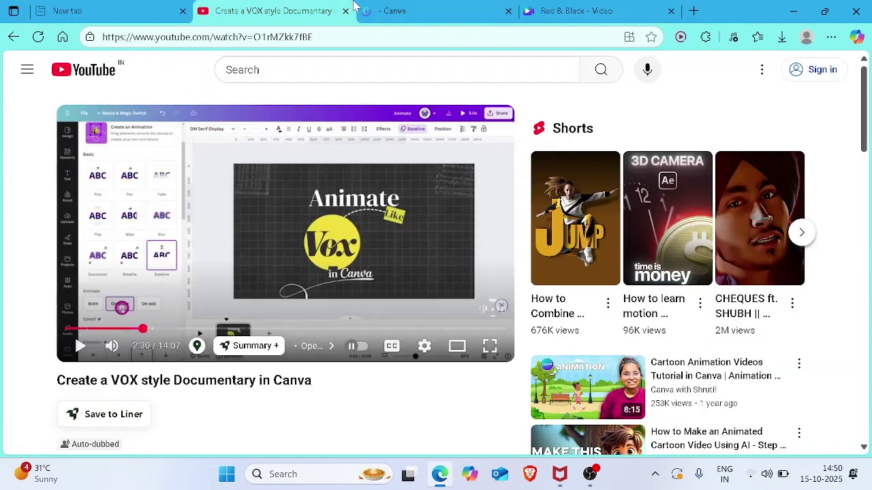
{"action": "left_click", "coordinate": [631, 8]}
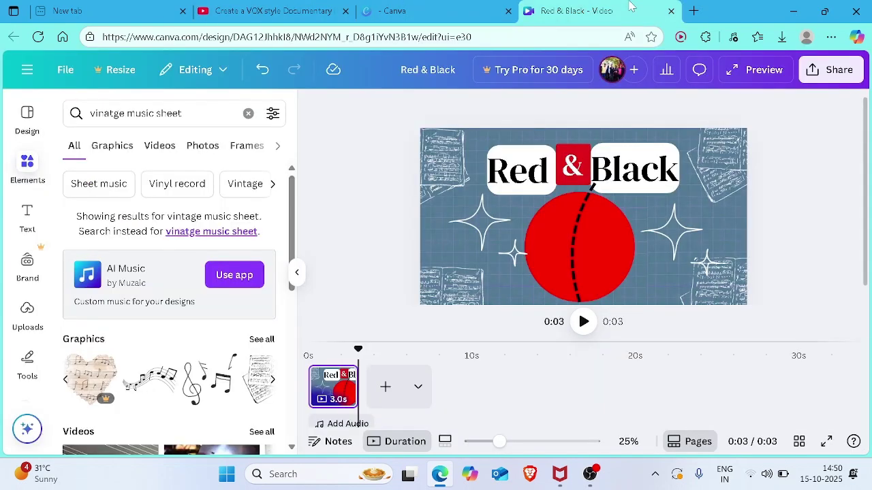
{"action": "left_click", "coordinate": [274, 8]}
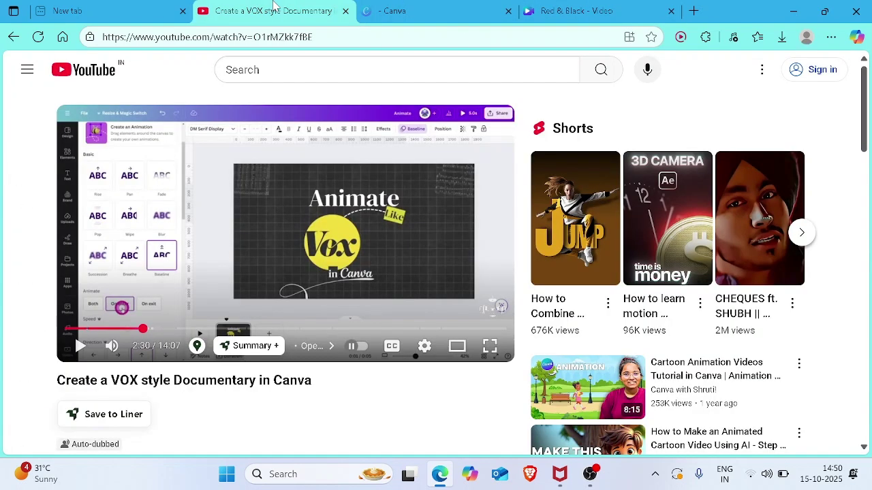
{"action": "left_click", "coordinate": [353, 257]}
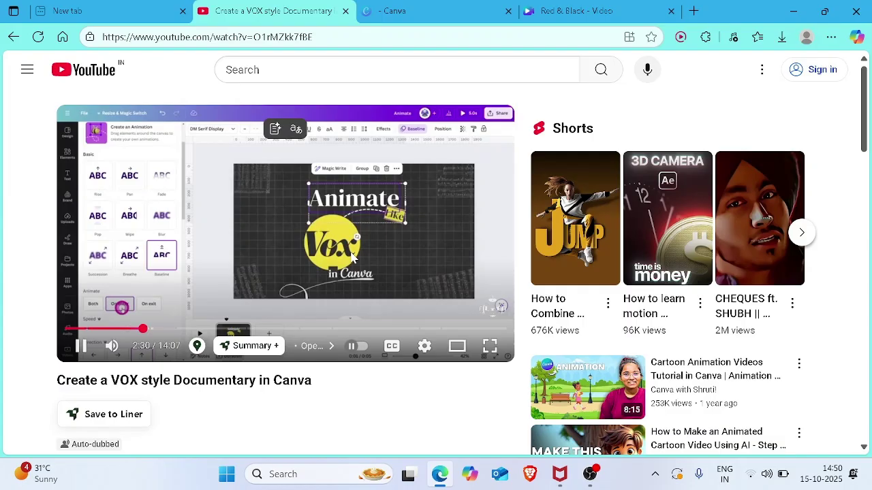
{"action": "key", "text": "Right"}
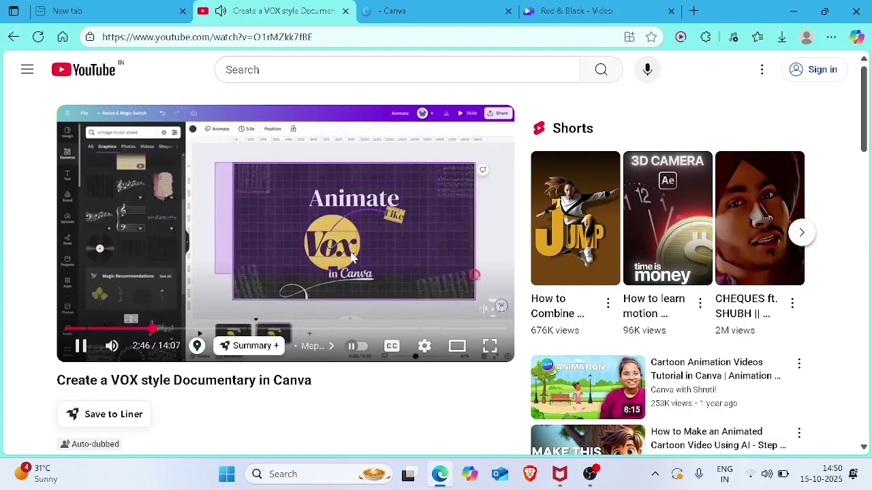
{"action": "key", "text": "Right"}
{"action": "key", "text": "Right"}
{"action": "key", "text": "Right"}
{"action": "key", "text": "Right"}
{"action": "key", "text": "Right"}
{"action": "key", "text": "Right"}
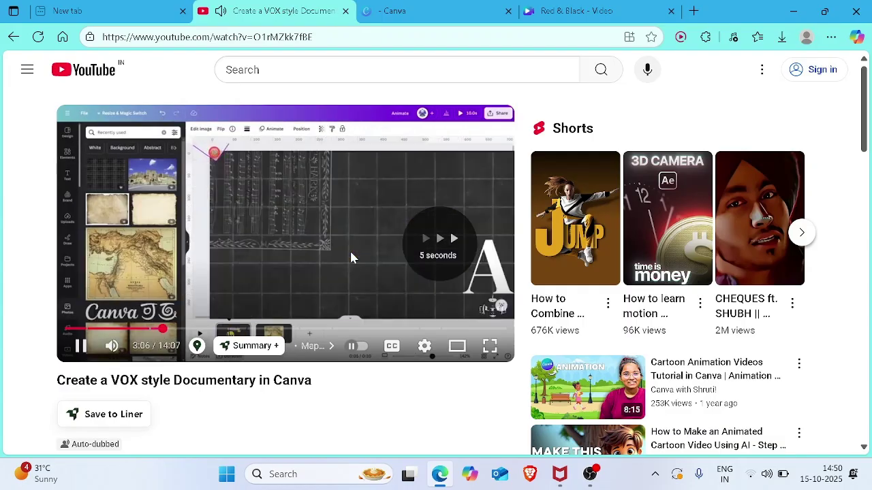
{"action": "key", "text": "Left"}
{"action": "key", "text": "Left"}
{"action": "key", "text": "space"}
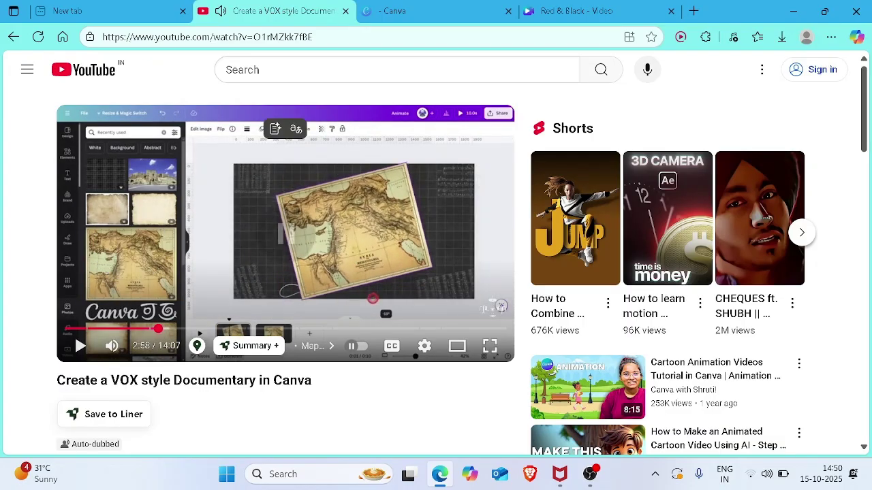
Return to the Red & Black design in Canva and try adding a blank page after the title page
{"action": "left_click", "coordinate": [618, 9]}
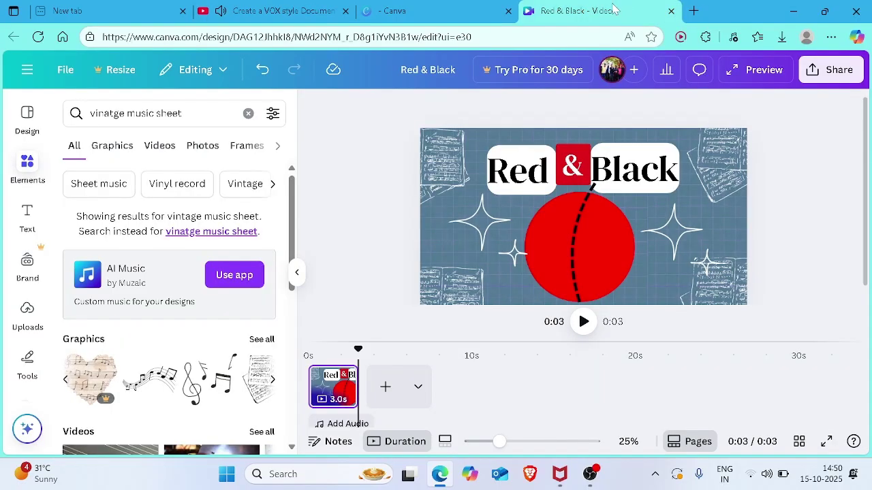
{"action": "left_click", "coordinate": [385, 387]}
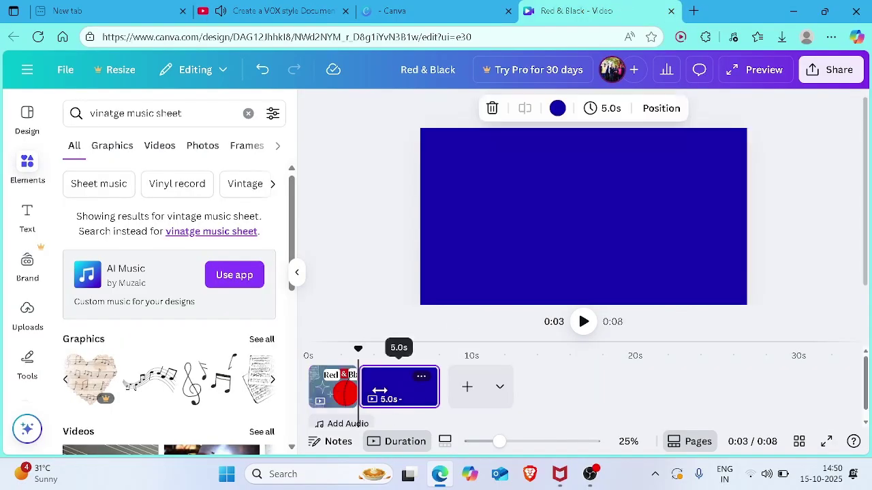
{"action": "left_click", "coordinate": [335, 393]}
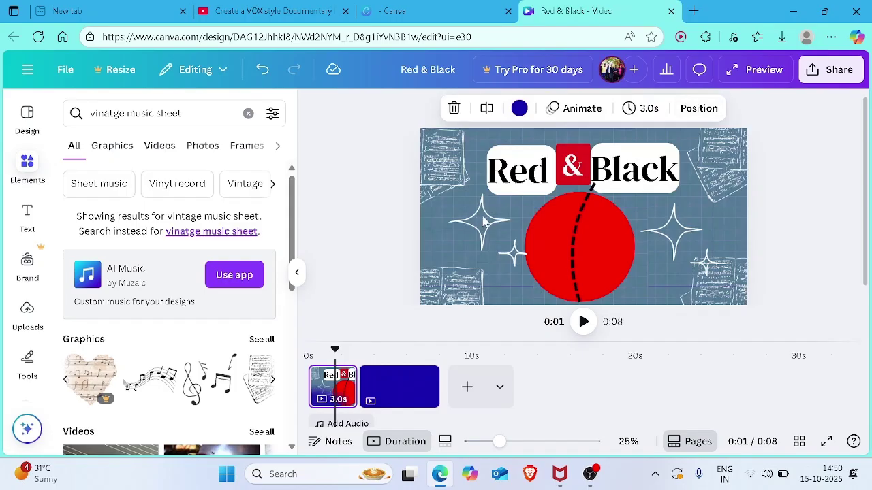
{"action": "left_click", "coordinate": [518, 410]}
{"action": "left_click", "coordinate": [402, 410]}
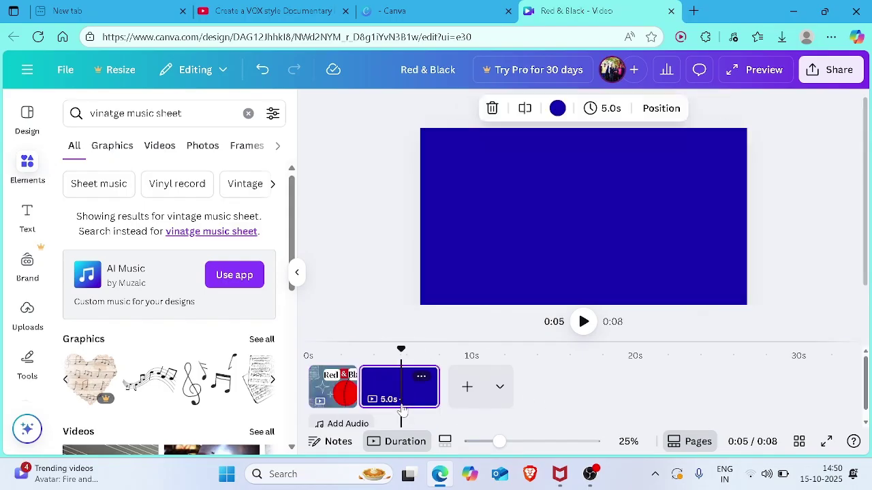
{"action": "left_click", "coordinate": [339, 395]}
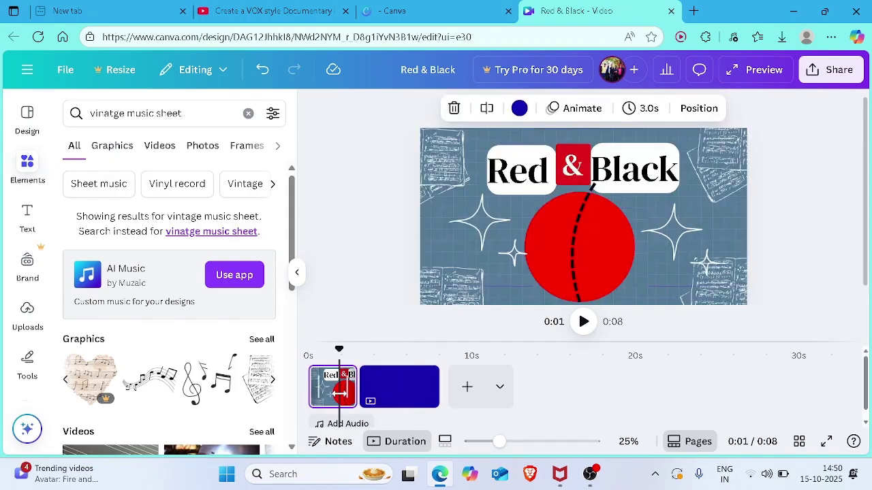
{"action": "key", "text": "ctrl+z"}
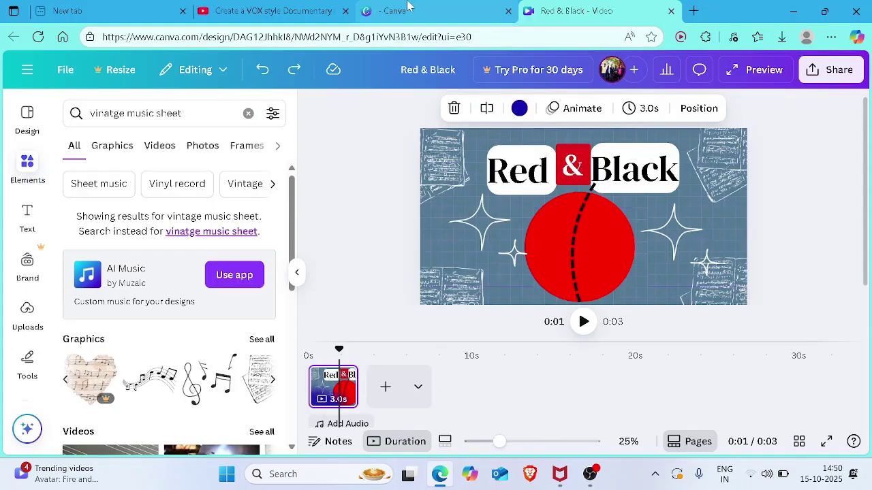
Switch back to the YouTube tutorial and rewind it to examine how the second page is prepared, pausing there
{"action": "left_click", "coordinate": [402, 11]}
{"action": "left_click", "coordinate": [306, 8]}
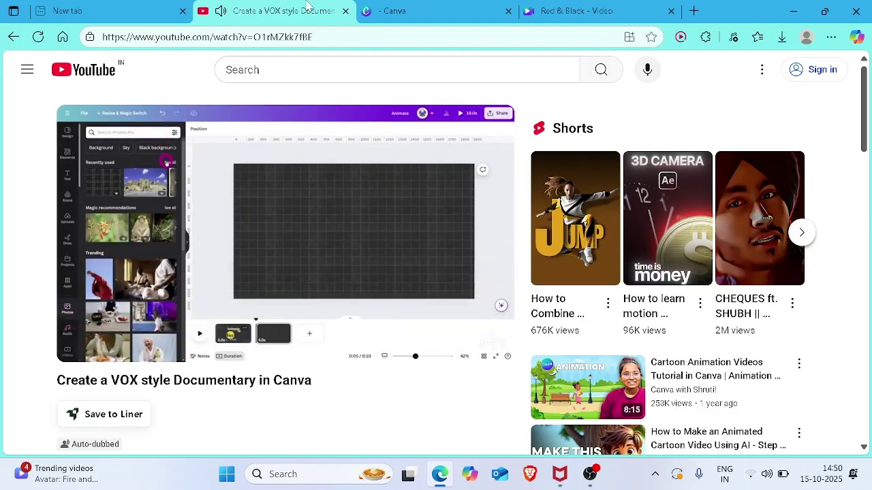
{"action": "key", "text": "Left"}
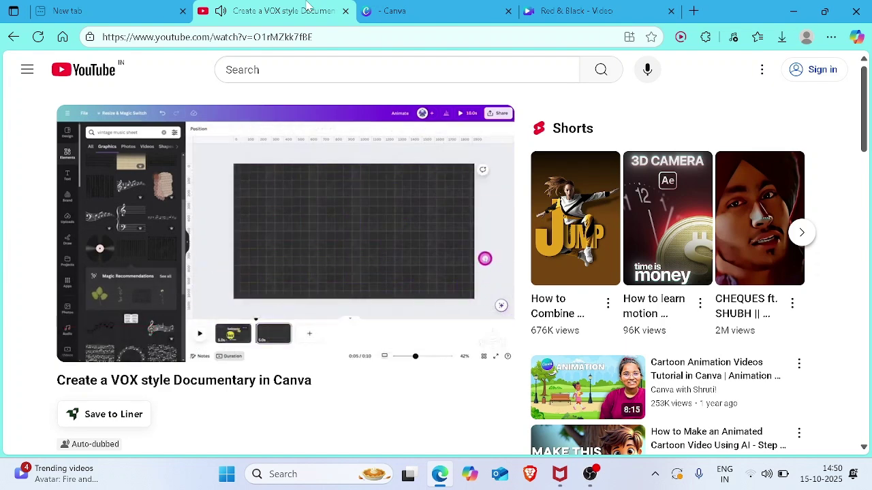
{"action": "key", "text": "k"}
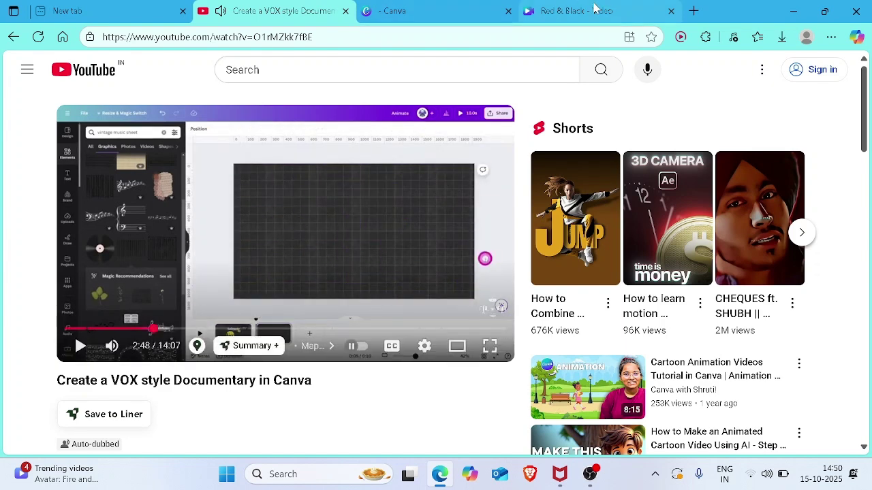
Return to the Red & Black design in Canva and try duplicating all elements of the title page
{"action": "left_click", "coordinate": [593, 9]}
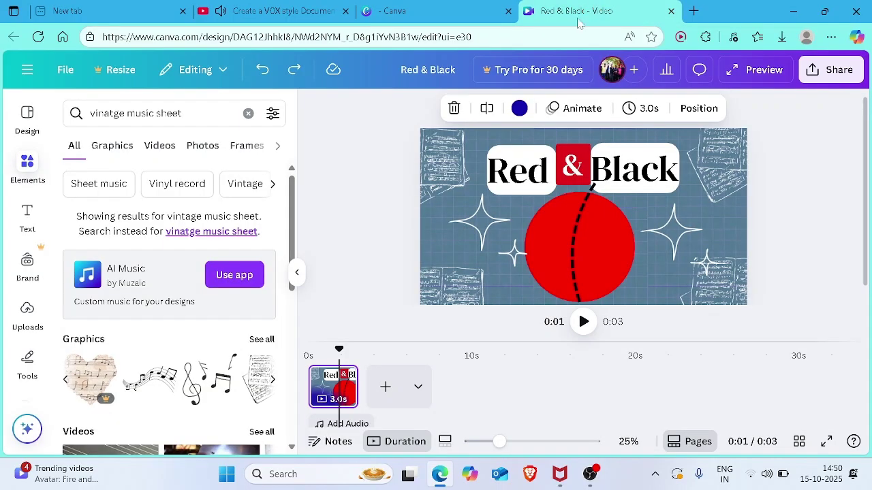
{"action": "left_click", "coordinate": [449, 196]}
{"action": "key", "text": "ctrl+a"}
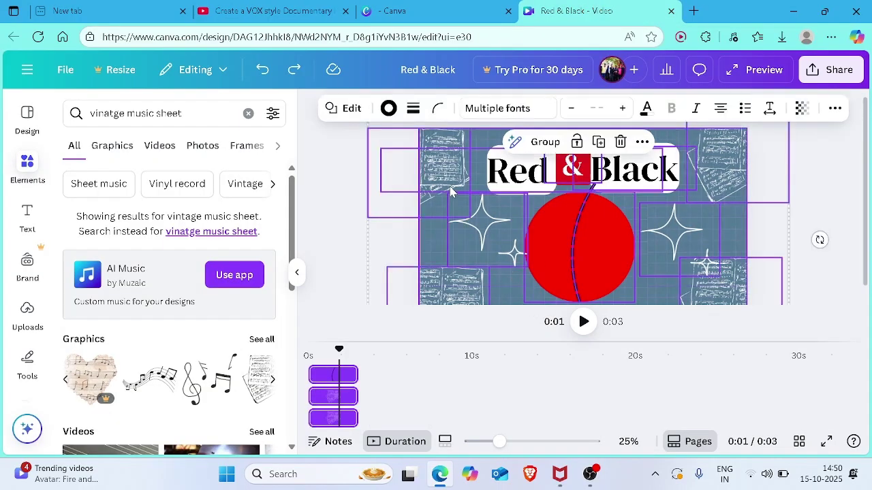
{"action": "right_click", "coordinate": [524, 213]}
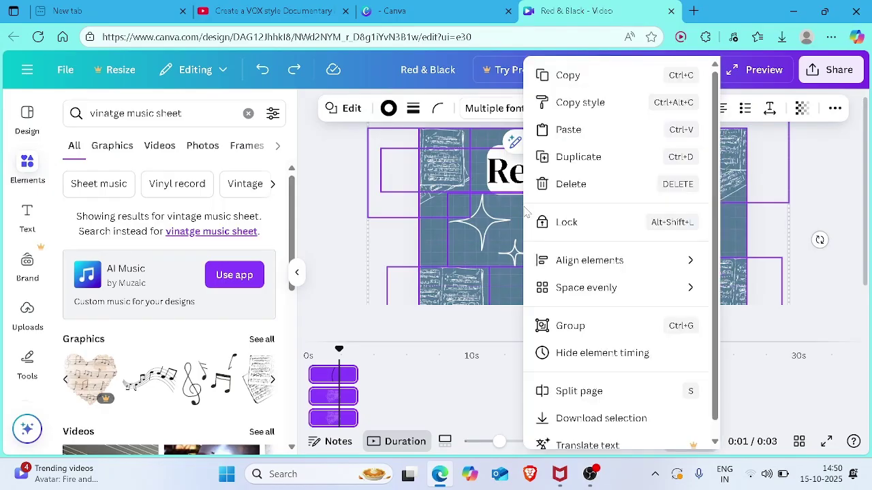
{"action": "left_click", "coordinate": [611, 173]}
{"action": "left_click", "coordinate": [494, 389]}
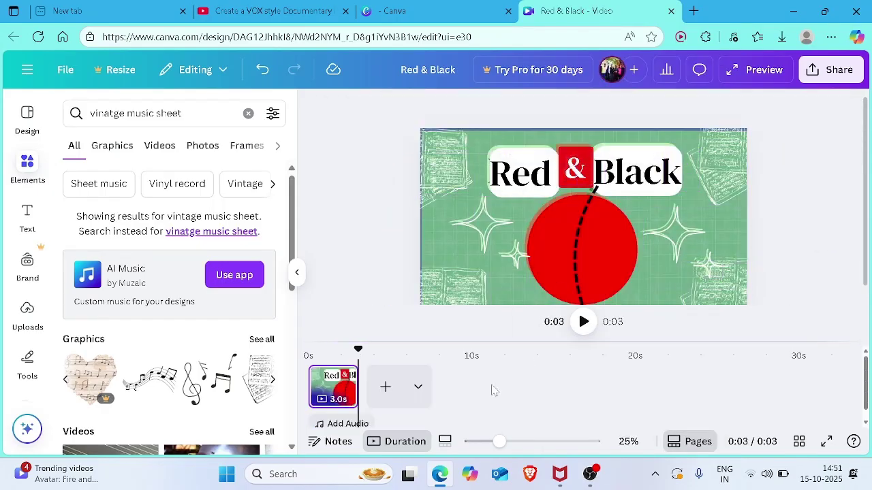
{"action": "key", "text": "ctrl+z"}
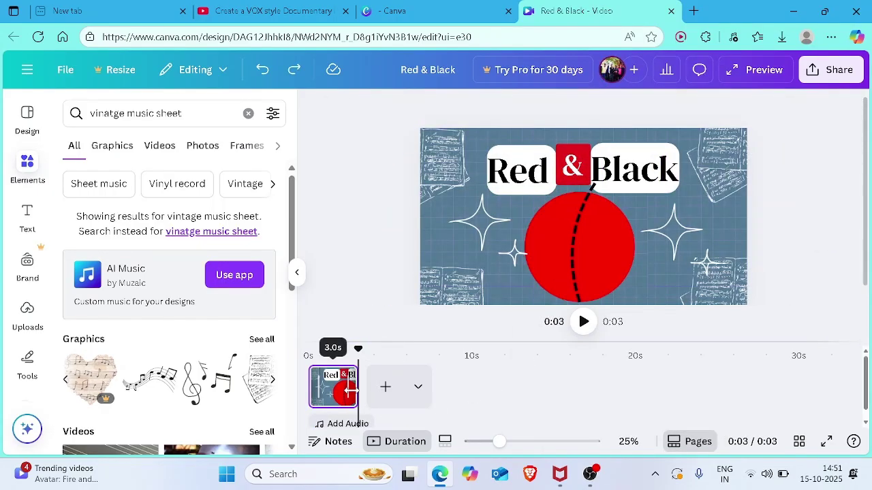
Add a blank page after the title page, and duplicate the title page
{"action": "left_click", "coordinate": [422, 401]}
{"action": "left_click", "coordinate": [385, 386]}
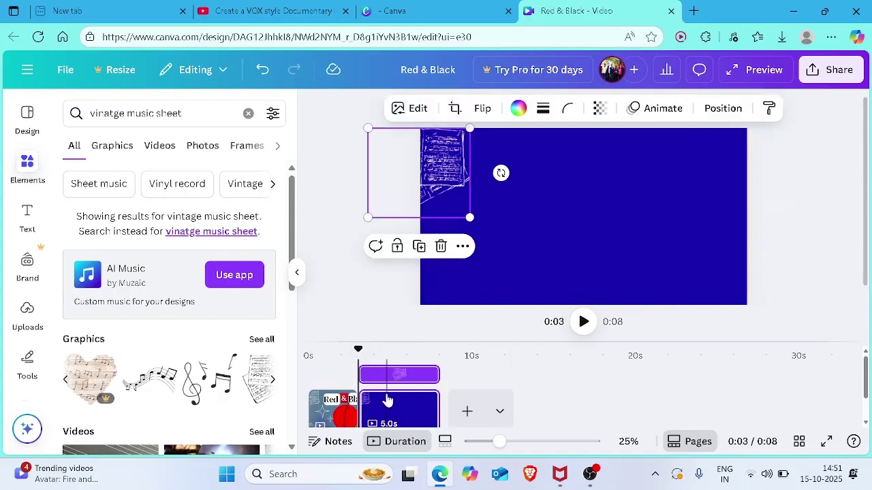
{"action": "left_click", "coordinate": [331, 388]}
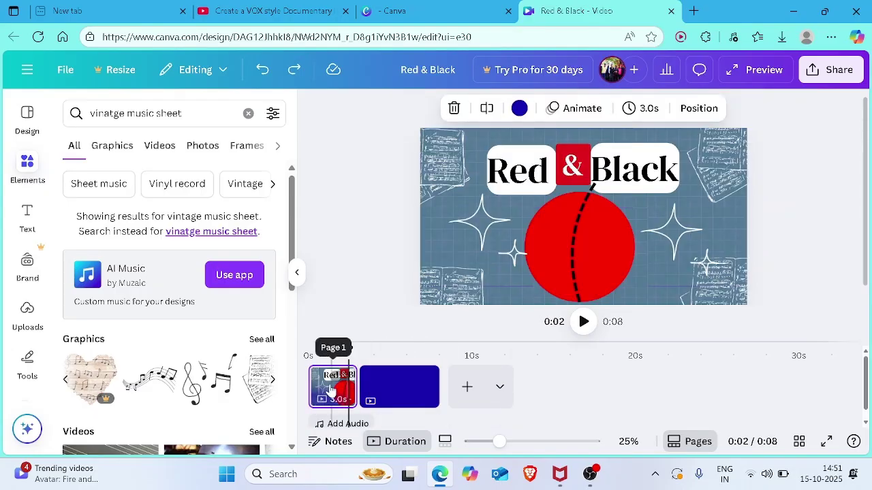
{"action": "left_click", "coordinate": [331, 390]}
{"action": "right_click", "coordinate": [333, 391]}
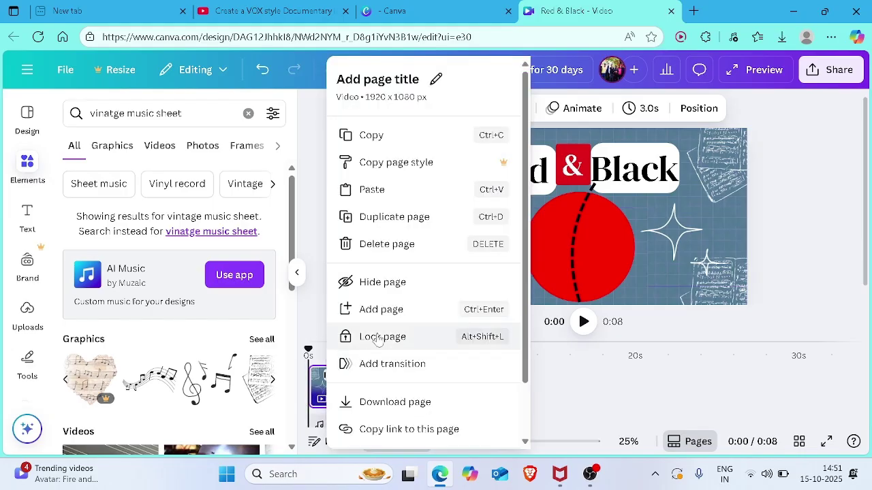
{"action": "left_click", "coordinate": [418, 229]}
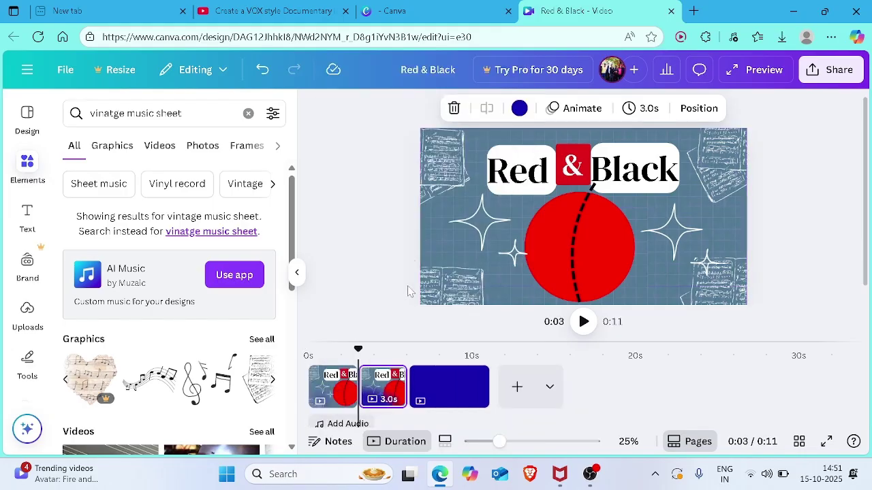
Try to delete all elements of the duplicated title page at once, and undo the deletion
{"action": "left_click", "coordinate": [383, 387]}
{"action": "key", "text": "ctrl+v"}
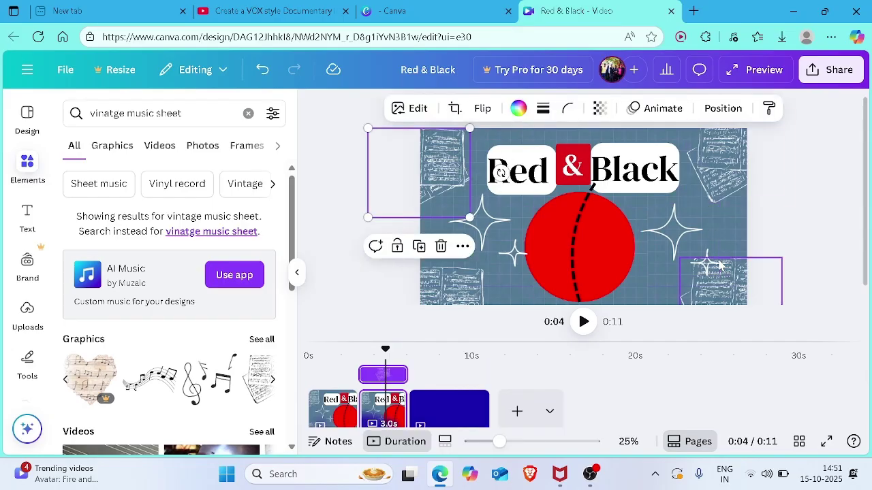
{"action": "key", "text": "ctrl+a"}
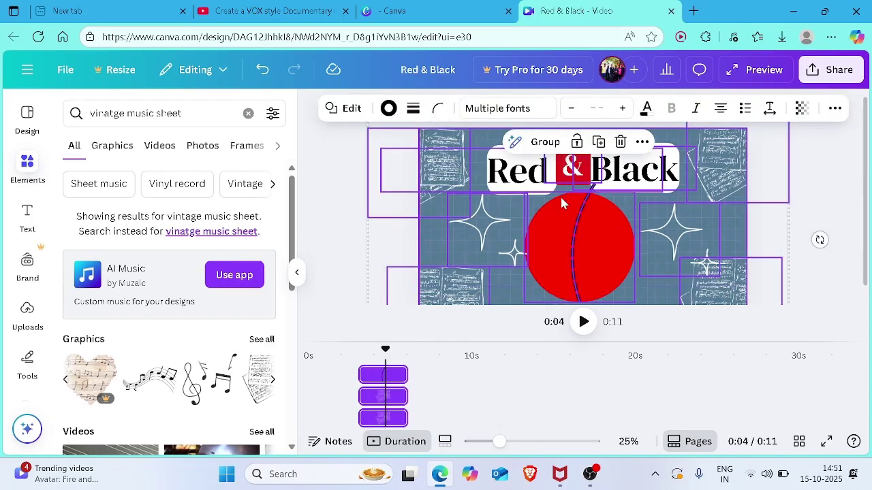
{"action": "key", "text": "Delete"}
{"action": "key", "text": "ctrl+z"}
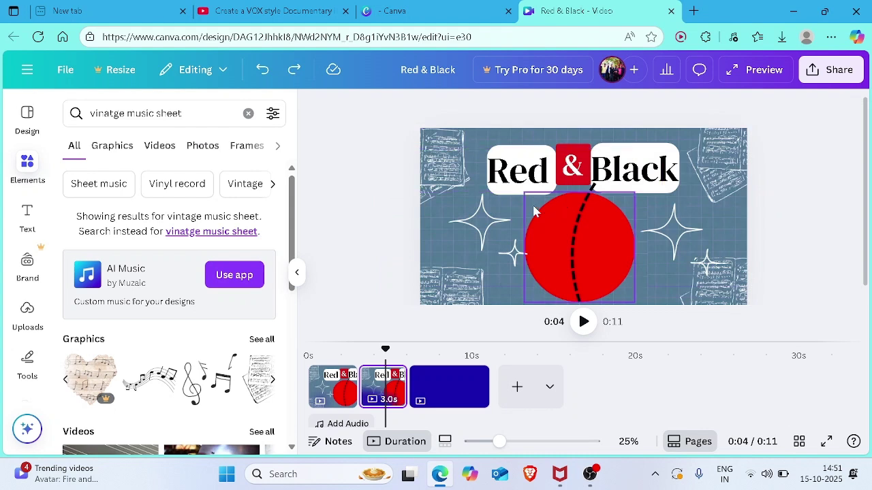
Delete the title, red circle, dashed line, stars and music sheets from the second page, keeping only the grid background
{"action": "key", "text": "Delete"}
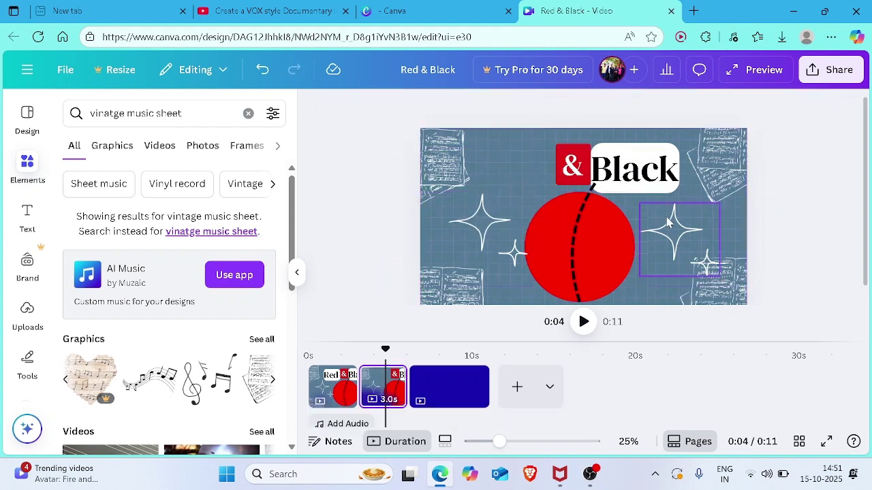
{"action": "left_click_drag", "start_coordinate": [791, 237], "coordinate": [549, 169]}
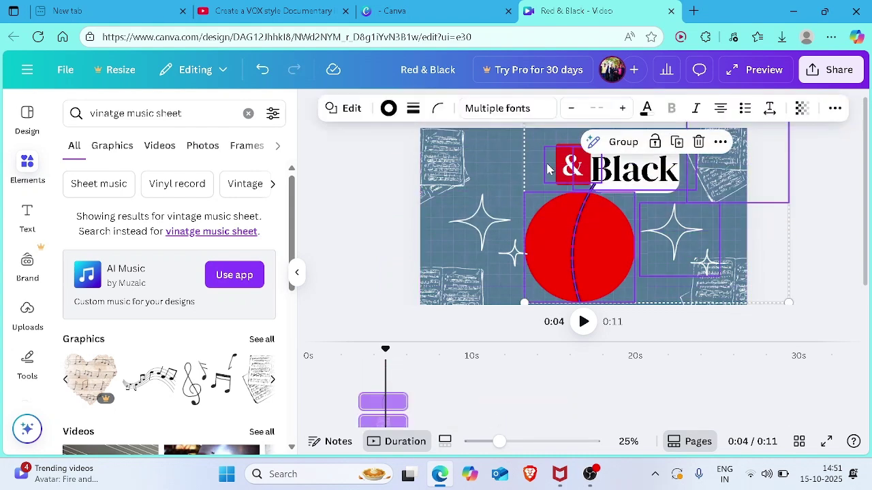
{"action": "key", "text": "Delete"}
{"action": "left_click_drag", "start_coordinate": [594, 250], "coordinate": [514, 282]}
{"action": "key", "text": "ctrl+z"}
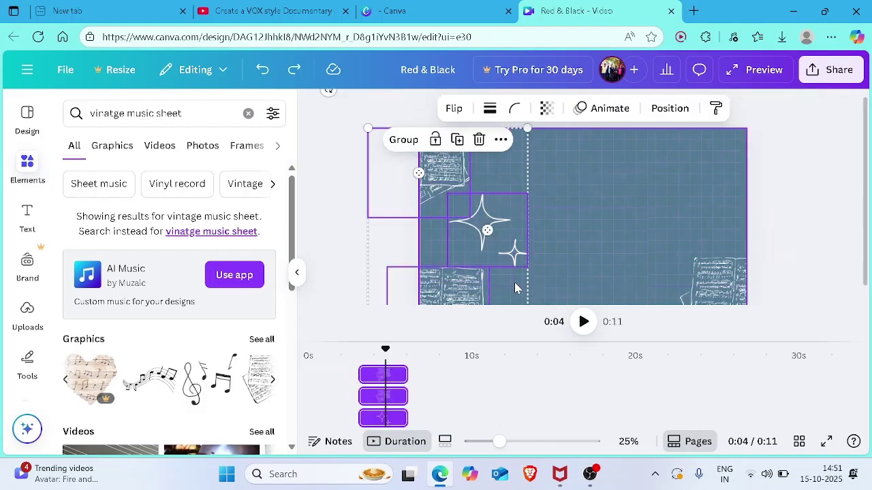
{"action": "key", "text": "Delete"}
{"action": "left_click_drag", "start_coordinate": [684, 248], "coordinate": [725, 286]}
{"action": "key", "text": "ctrl+z"}
{"action": "left_click", "coordinate": [729, 292]}
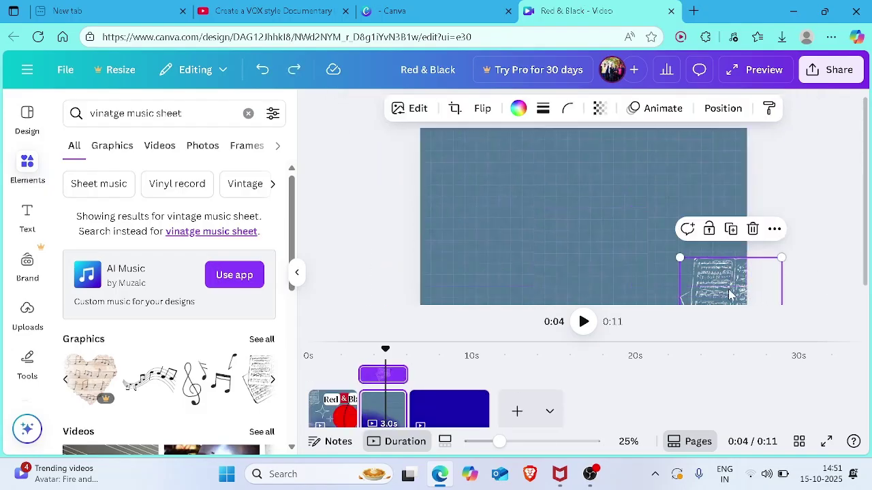
{"action": "key", "text": "Delete"}
Lock the grid background on the second page
{"action": "left_click", "coordinate": [628, 193]}
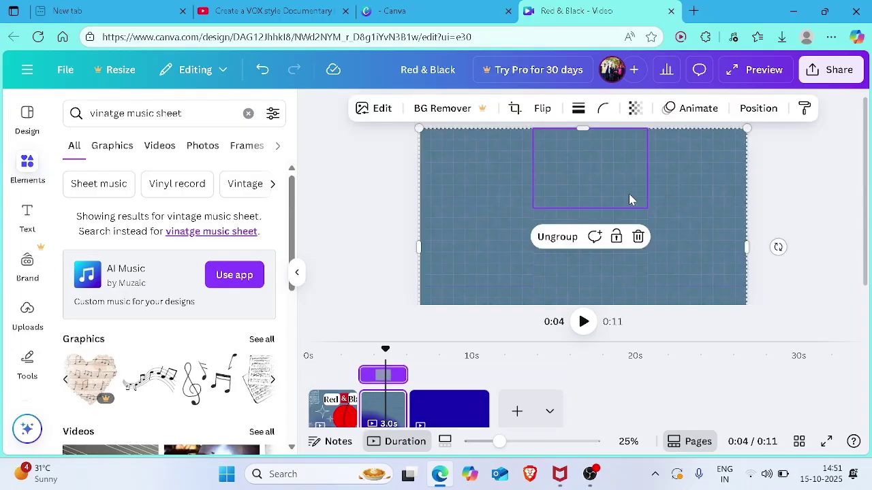
{"action": "double_click", "coordinate": [628, 193]}
{"action": "left_click", "coordinate": [792, 203]}
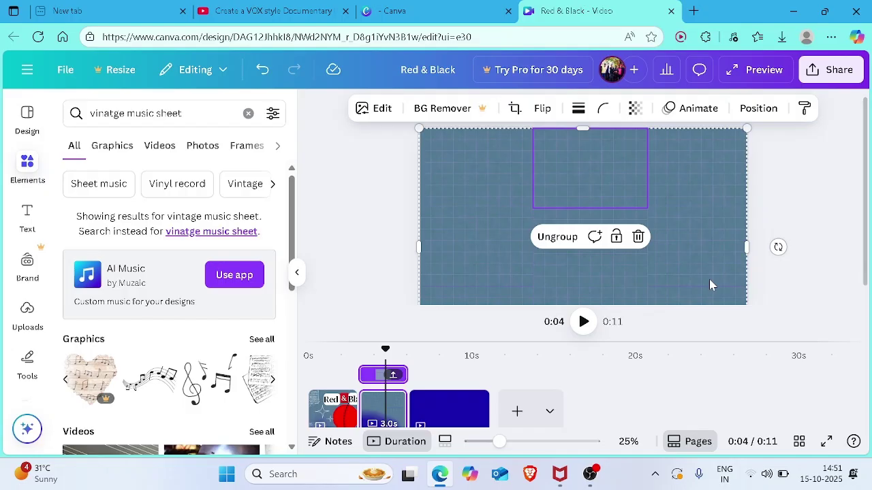
{"action": "left_click", "coordinate": [616, 237]}
{"action": "left_click", "coordinate": [771, 230]}
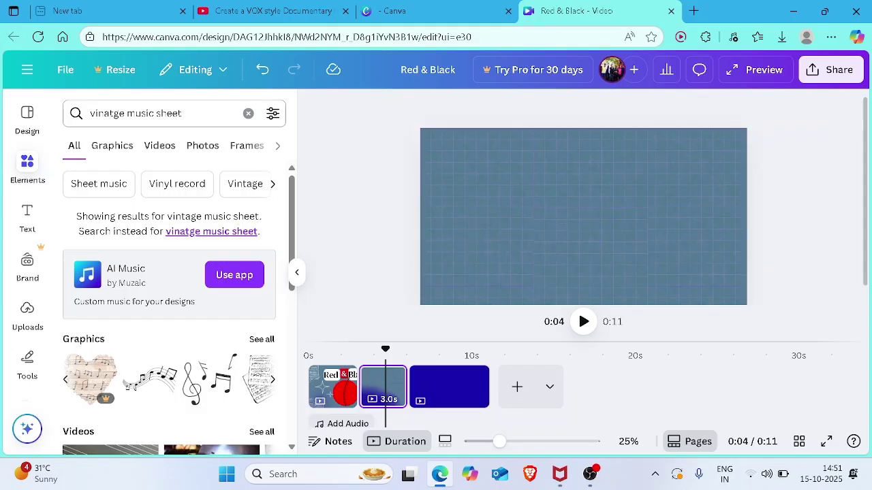
Search the elements library for "world map"
{"action": "left_click", "coordinate": [157, 113]}
{"action": "key", "text": "ctrl+a"}
{"action": "type", "text": "map"}
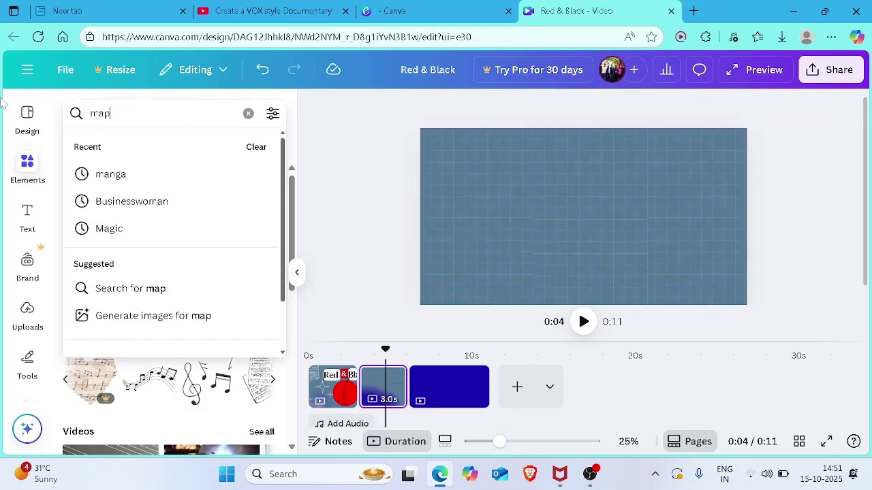
{"action": "key", "text": "Down"}
{"action": "key", "text": "Down"}
{"action": "key", "text": "Down"}
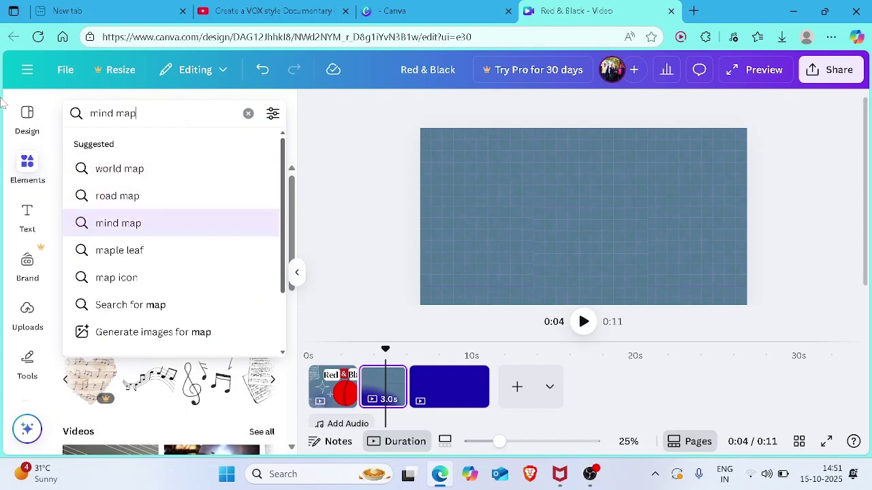
{"action": "key", "text": "Up"}
{"action": "key", "text": "Up"}
{"action": "key", "text": "Return"}
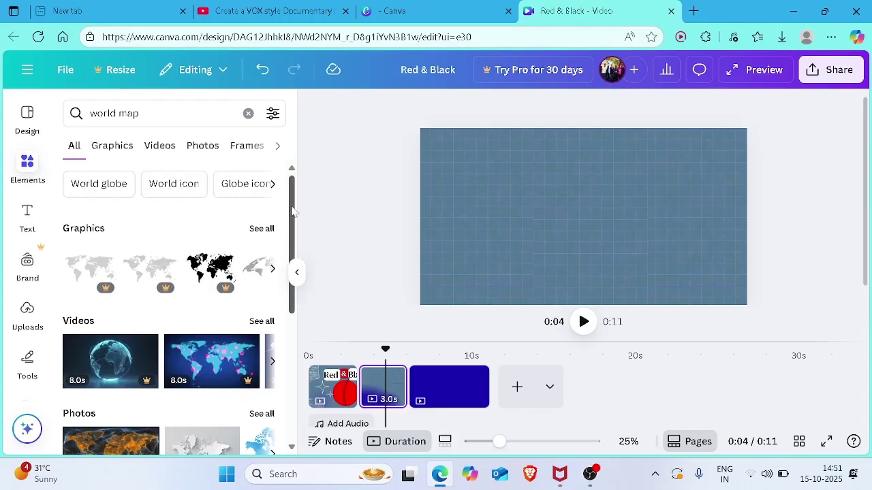
Try the dark golden world map photo on the second page, and delete it
{"action": "left_click_drag", "start_coordinate": [285, 214], "coordinate": [298, 238]}
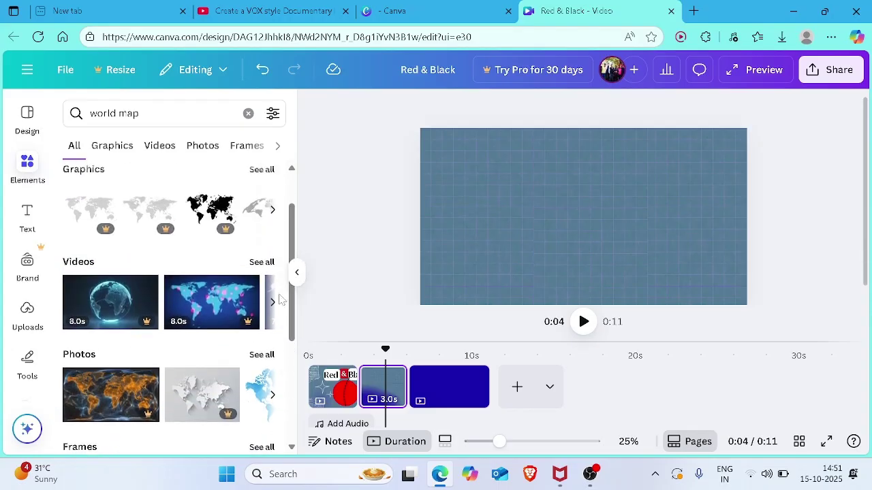
{"action": "left_click", "coordinate": [271, 395]}
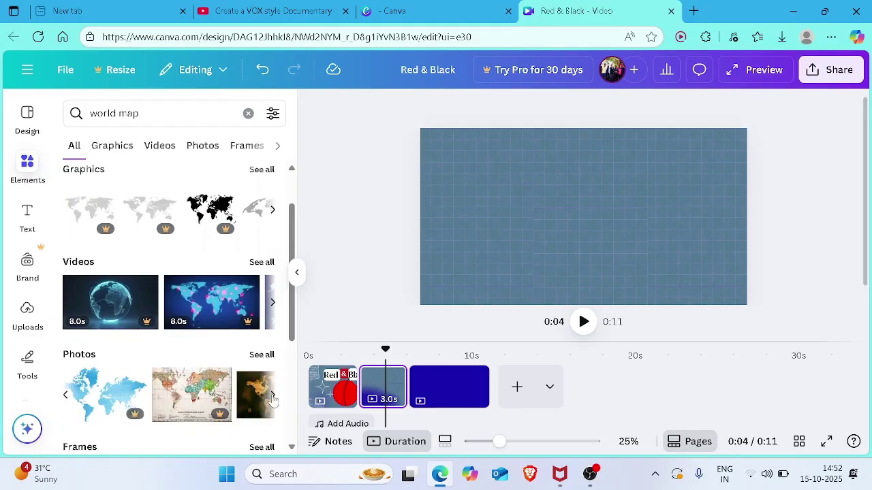
{"action": "left_click", "coordinate": [273, 398]}
{"action": "left_click_drag", "start_coordinate": [143, 407], "coordinate": [354, 181]}
{"action": "left_click", "coordinate": [353, 181]}
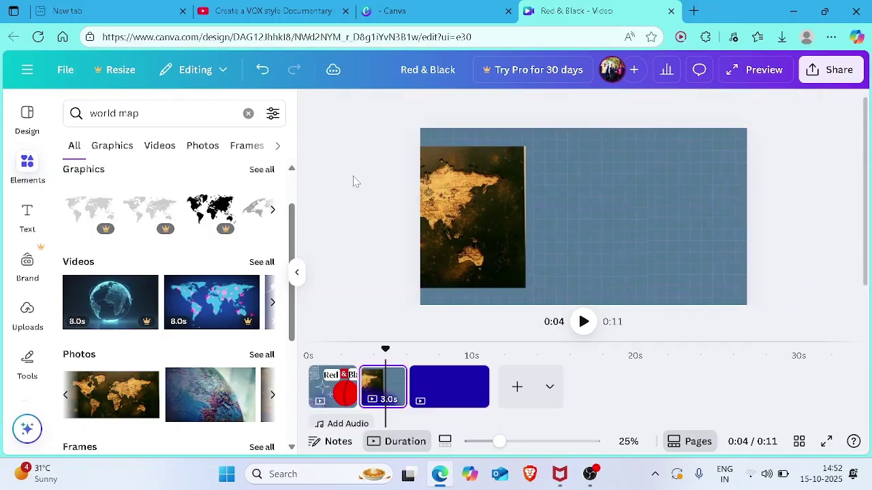
{"action": "left_click", "coordinate": [505, 164]}
{"action": "key", "text": "Delete"}
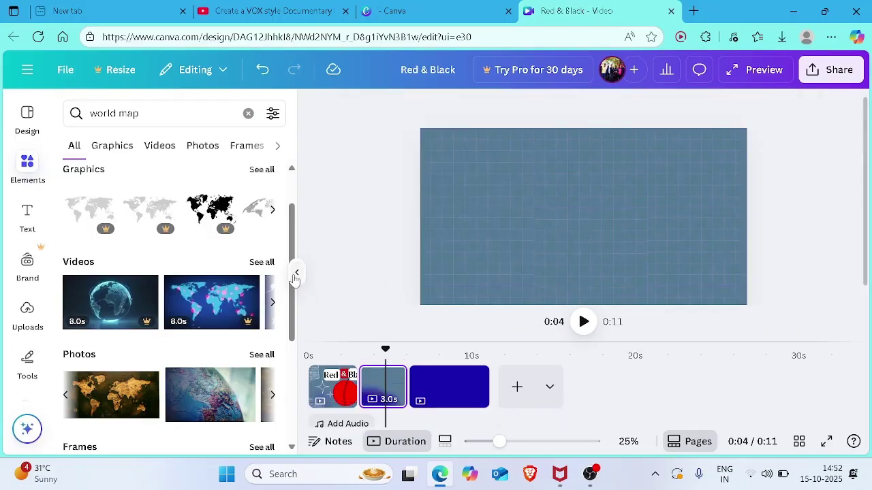
Insert the teal world map graphic on the second page and enlarge it to cover most of the background
{"action": "left_click", "coordinate": [272, 304]}
{"action": "left_click", "coordinate": [272, 304]}
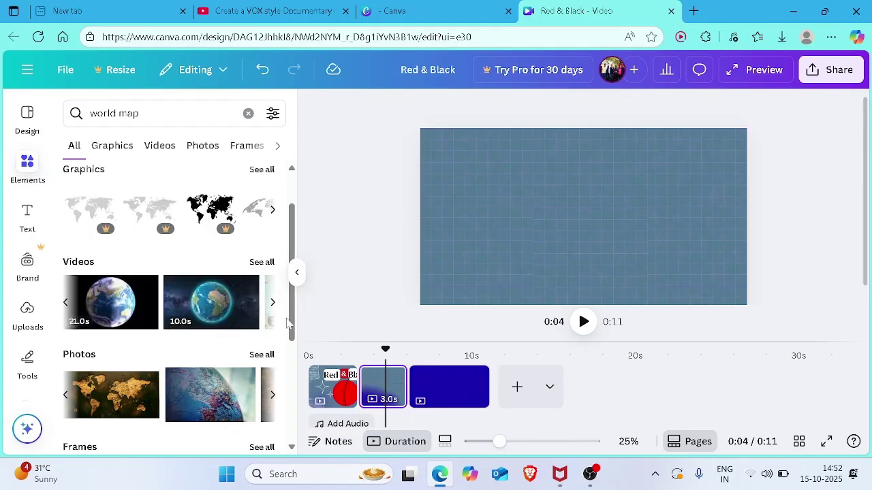
{"action": "scroll", "coordinate": [289, 293], "scroll_direction": "up", "scroll_amount": 2}
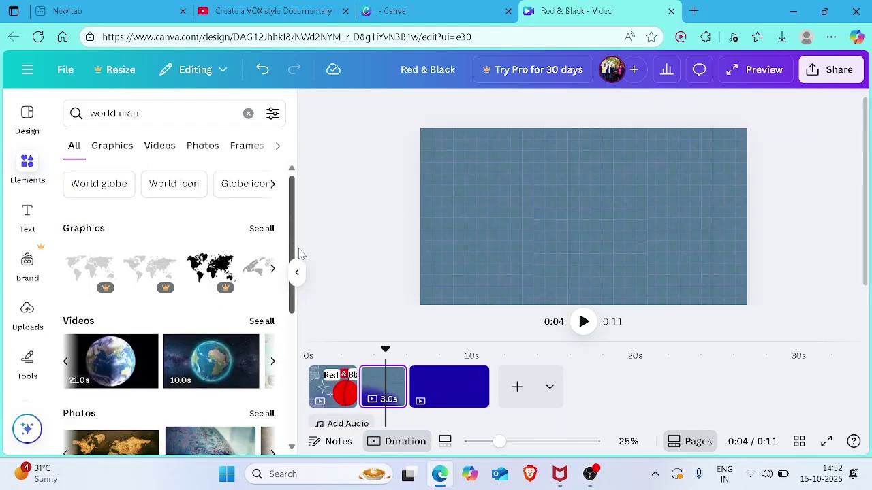
{"action": "left_click", "coordinate": [273, 272]}
{"action": "left_click_drag", "start_coordinate": [167, 269], "coordinate": [525, 188]}
{"action": "left_click_drag", "start_coordinate": [623, 229], "coordinate": [709, 275]}
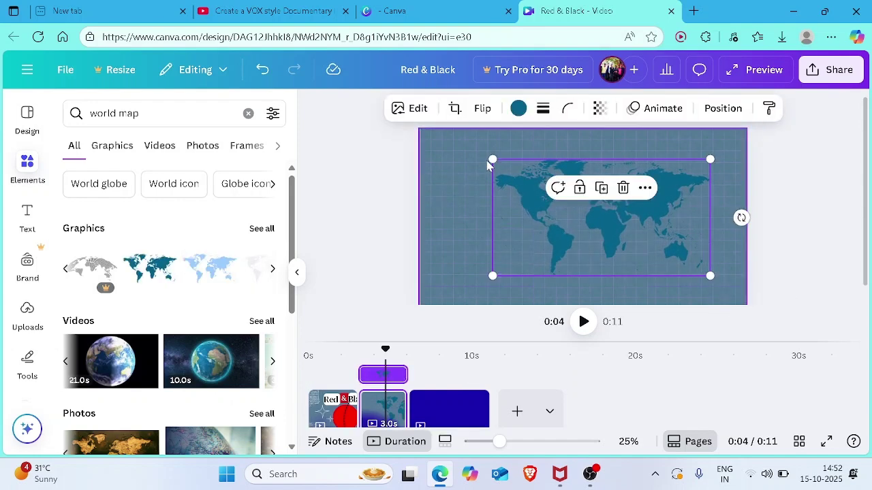
{"action": "left_click_drag", "start_coordinate": [492, 160], "coordinate": [451, 137]}
Recolour the world map graphic to white
{"action": "left_click", "coordinate": [524, 110]}
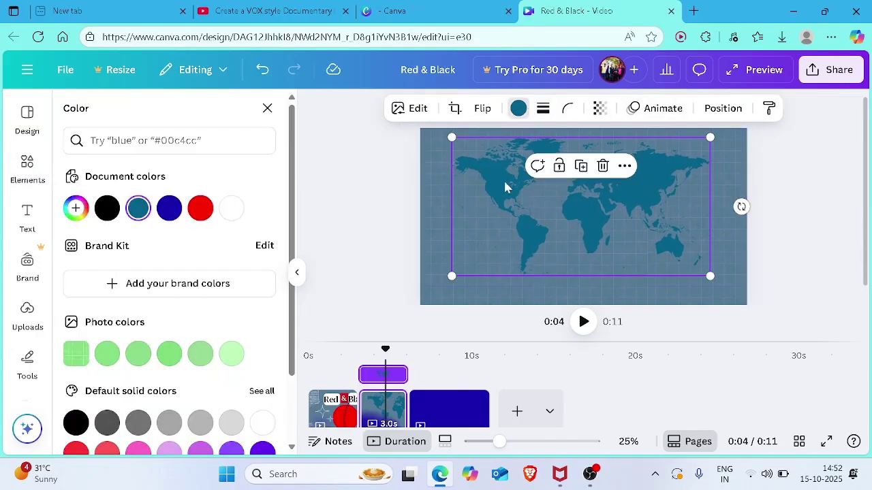
{"action": "left_click", "coordinate": [232, 208]}
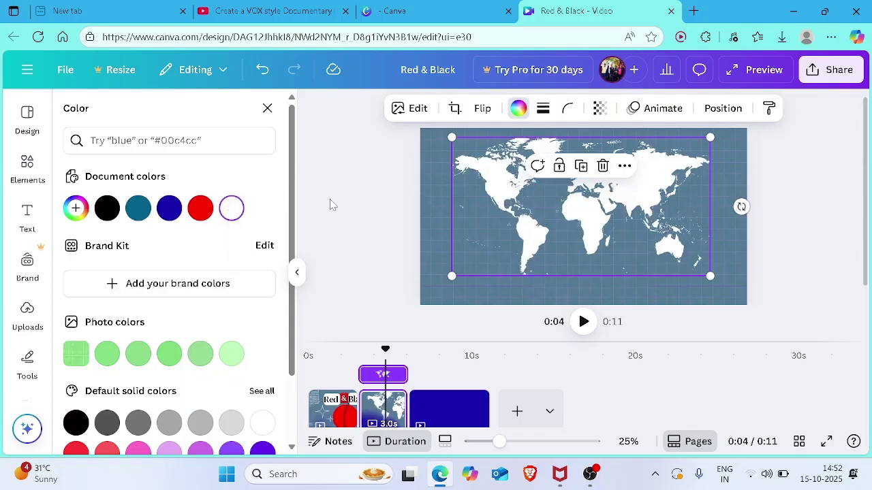
{"action": "left_click", "coordinate": [518, 224]}
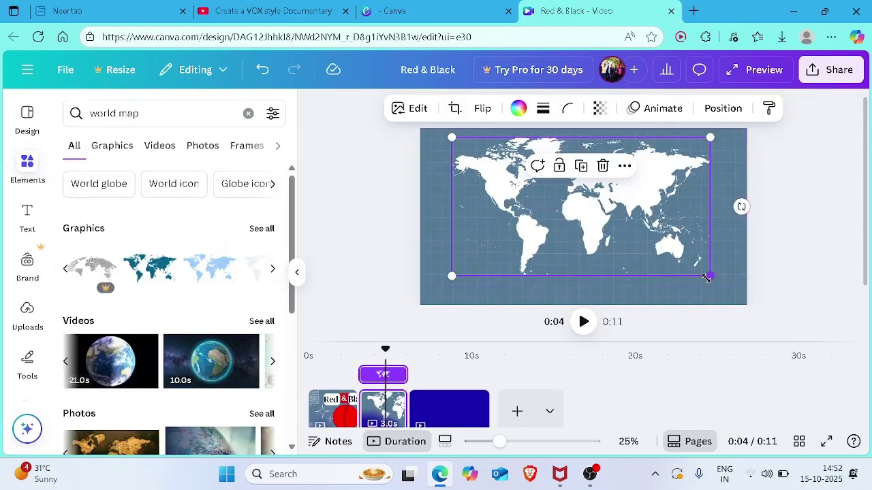
Enlarge the white world map slightly and centre it on the second page
{"action": "left_click_drag", "start_coordinate": [709, 276], "coordinate": [722, 297]}
{"action": "left_click", "coordinate": [796, 279]}
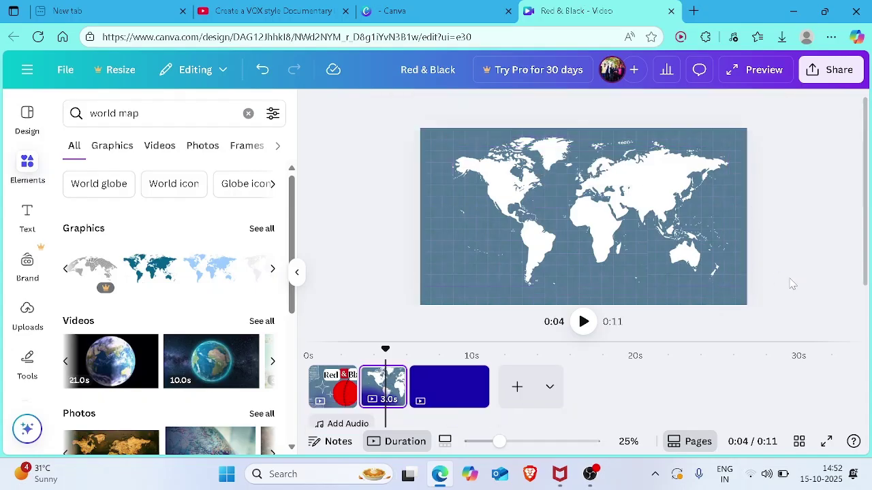
{"action": "left_click", "coordinate": [653, 213]}
{"action": "left_click_drag", "start_coordinate": [649, 210], "coordinate": [644, 218]}
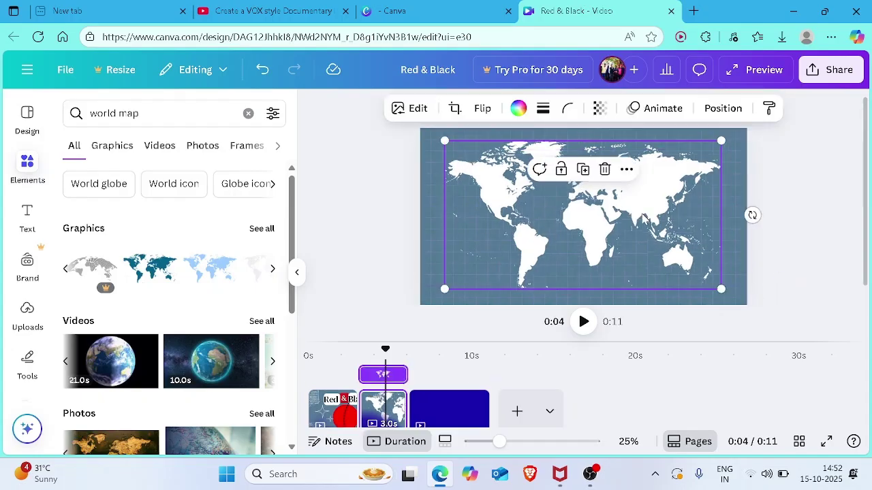
Try placing a copy of the world map on the title page, rotated diagonally and moved off the canvas beyond its upper-left corner
{"action": "right_click", "coordinate": [344, 406]}
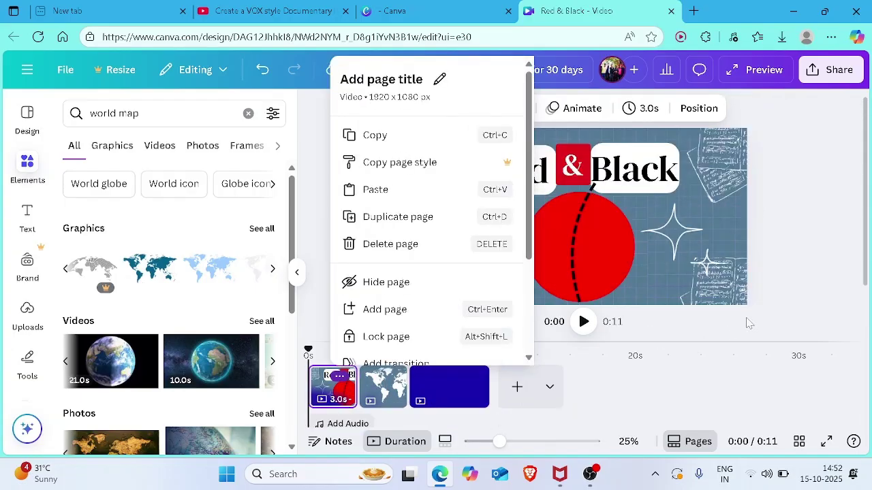
{"action": "left_click", "coordinate": [835, 306]}
{"action": "key", "text": "ctrl+v"}
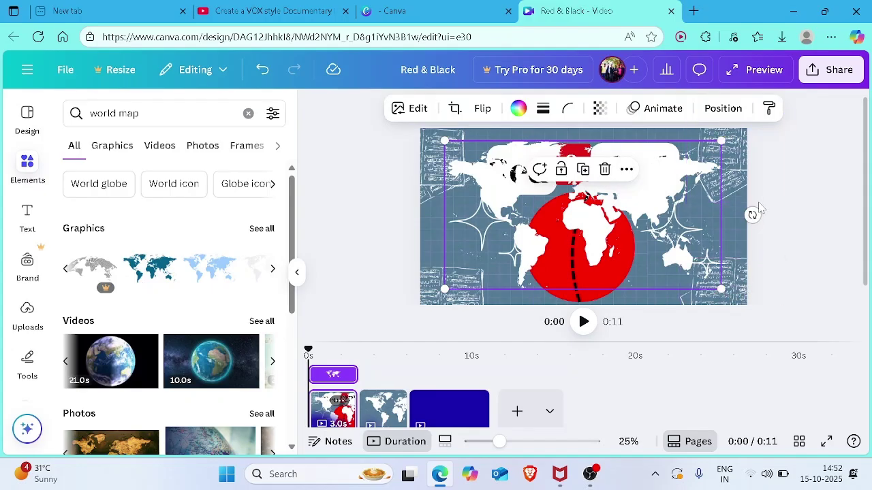
{"action": "left_click_drag", "start_coordinate": [753, 215], "coordinate": [664, 286]}
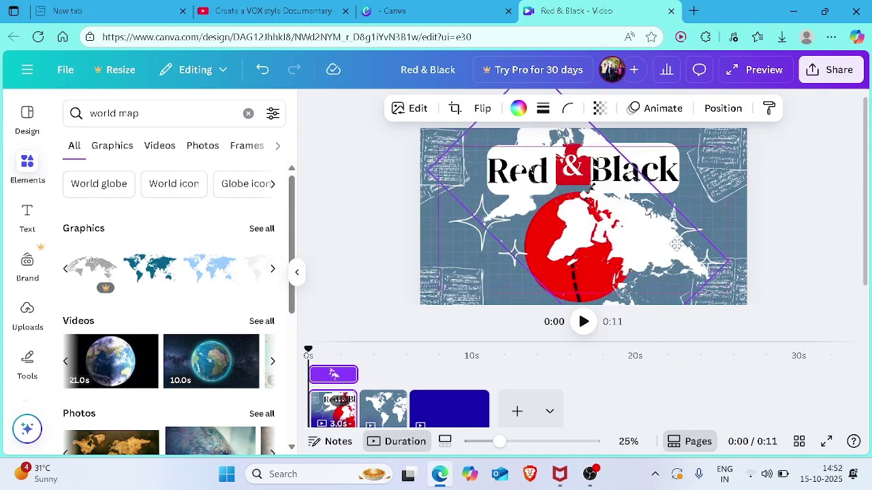
{"action": "left_click_drag", "start_coordinate": [674, 248], "coordinate": [391, 101]}
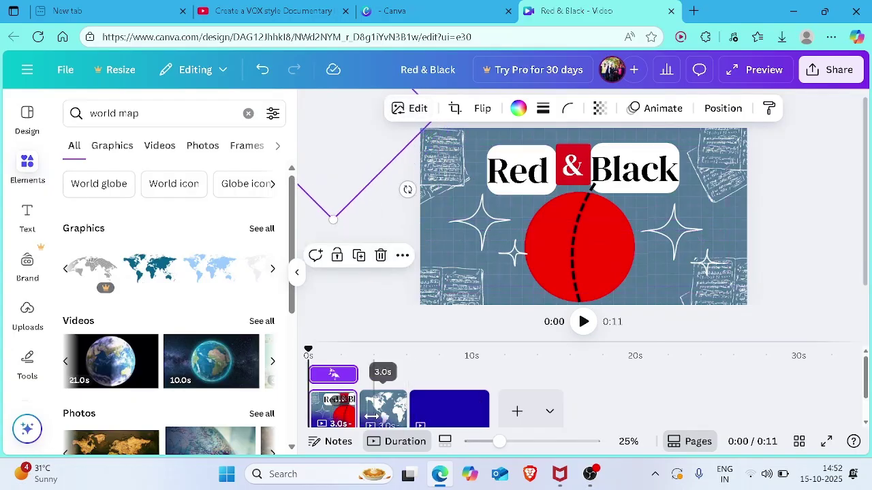
Switch to the YouTube tutorial and play it on to examine how the map page and the title page's timing are handled, pausing there
{"action": "left_click", "coordinate": [317, 6]}
{"action": "left_click", "coordinate": [353, 248]}
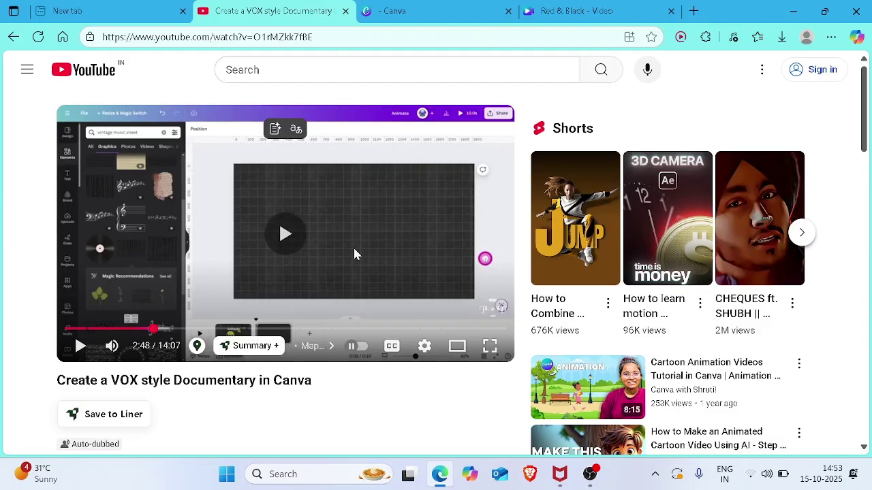
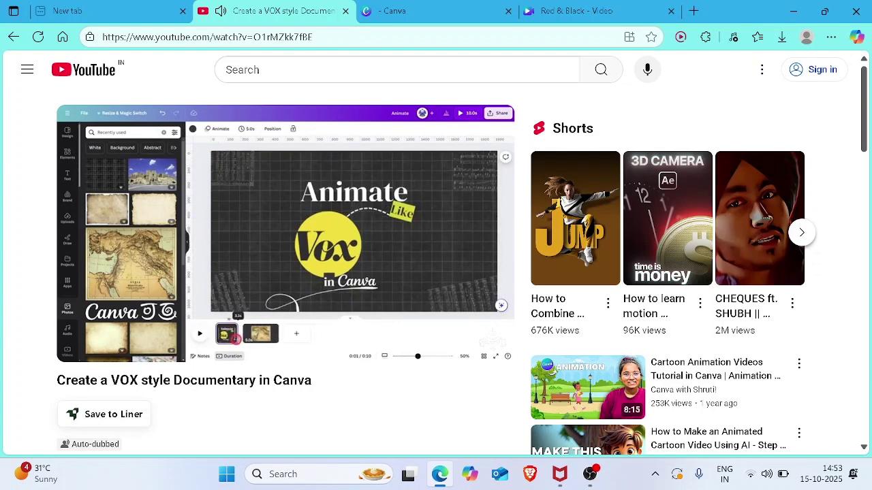
{"action": "left_click", "coordinate": [408, 177]}
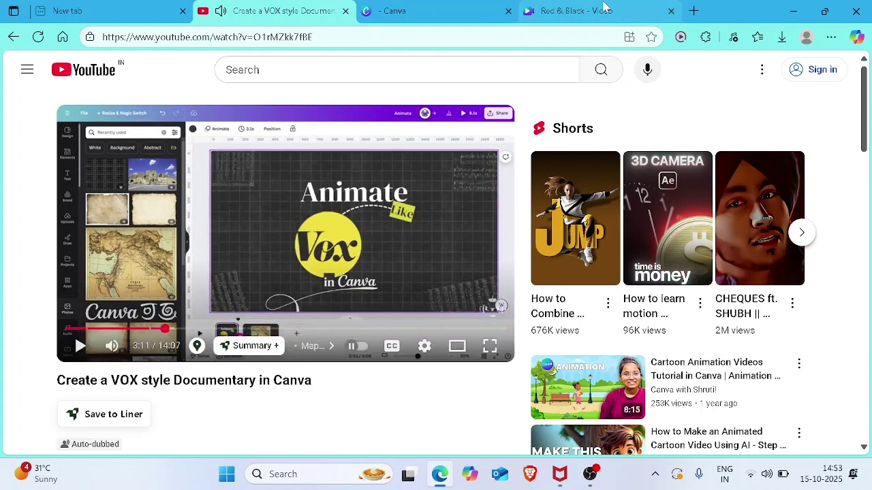
Return to the Red & Black design in Canva and delete the rotated world map copy from the title page
{"action": "left_click", "coordinate": [603, 8]}
{"action": "left_click_drag", "start_coordinate": [363, 164], "coordinate": [366, 162]}
{"action": "key", "text": "Delete"}
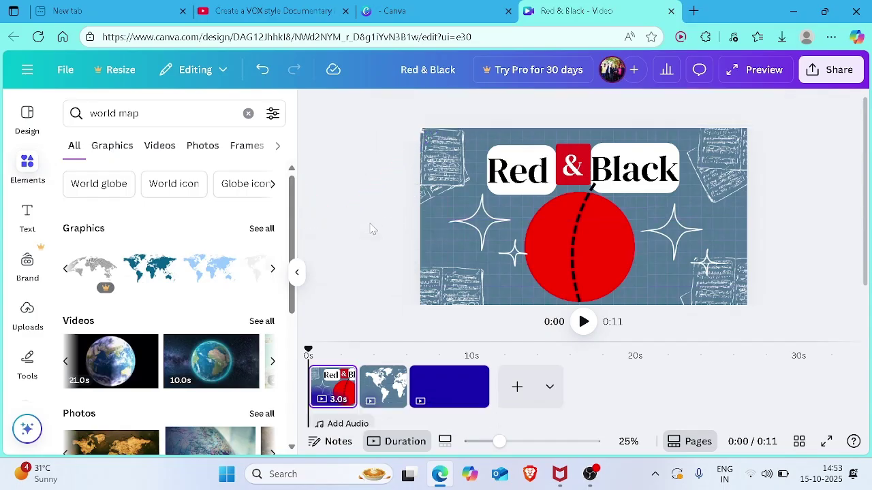
Check how the tutorial continues after the title page, and return to the Red & Black design in Canva
{"action": "left_click", "coordinate": [312, 7]}
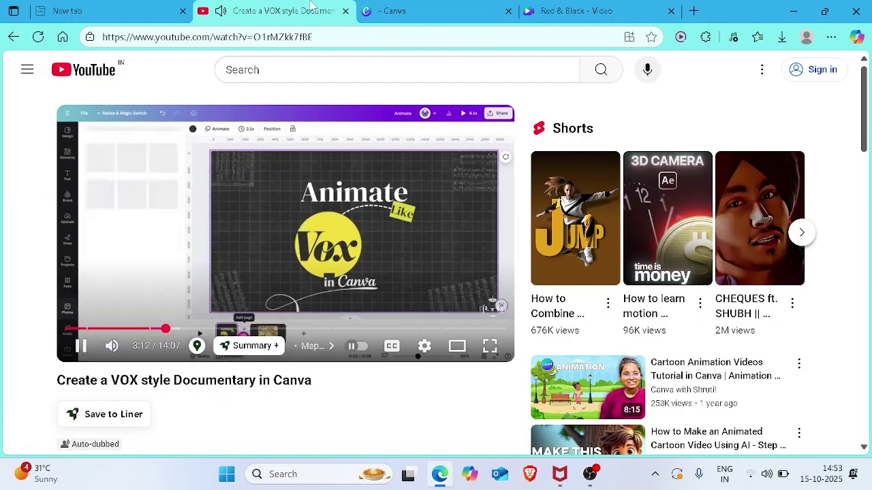
{"action": "left_click", "coordinate": [550, 7]}
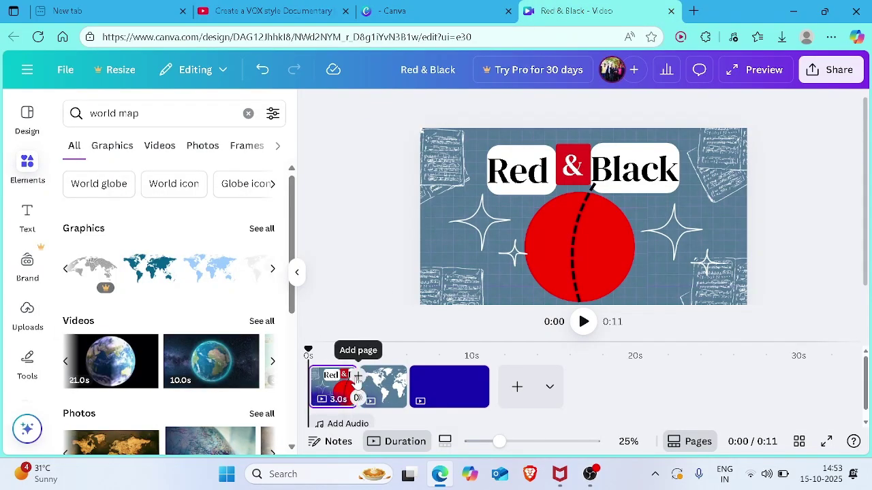
Apply a Match & Move transition between the title page and the world map page
{"action": "left_click", "coordinate": [357, 377]}
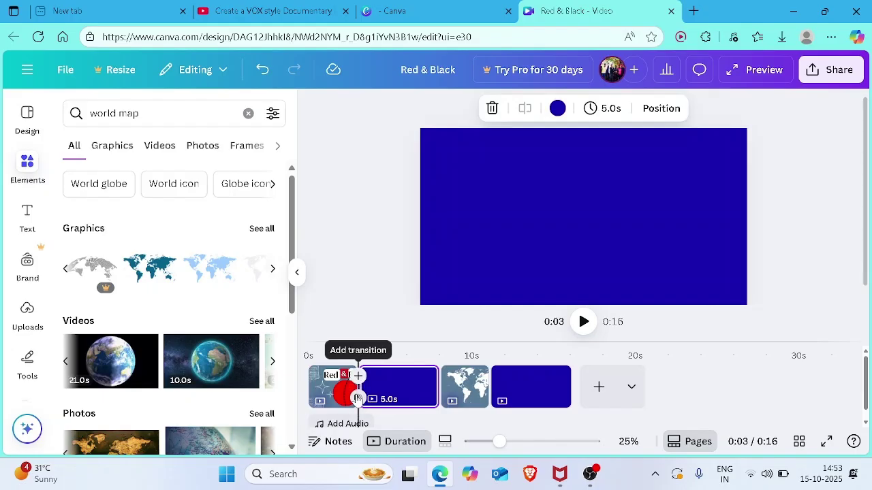
{"action": "key", "text": "ctrl+z"}
{"action": "left_click", "coordinate": [358, 399]}
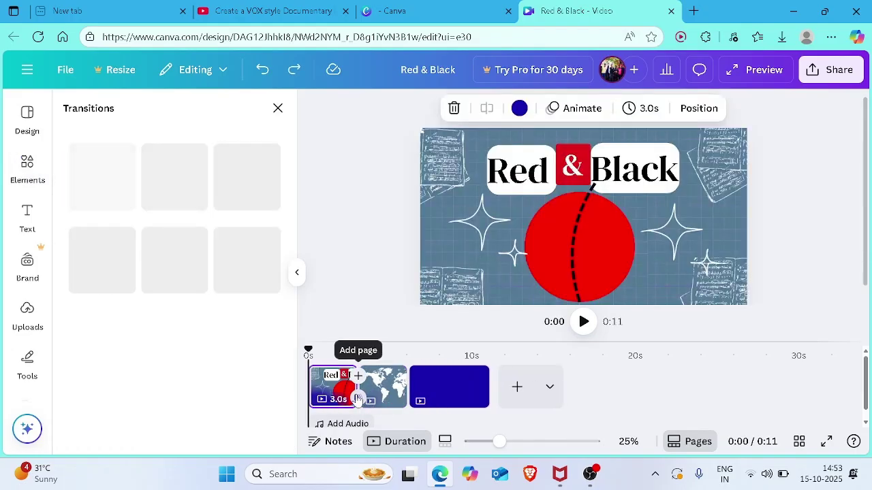
{"action": "left_click", "coordinate": [122, 371]}
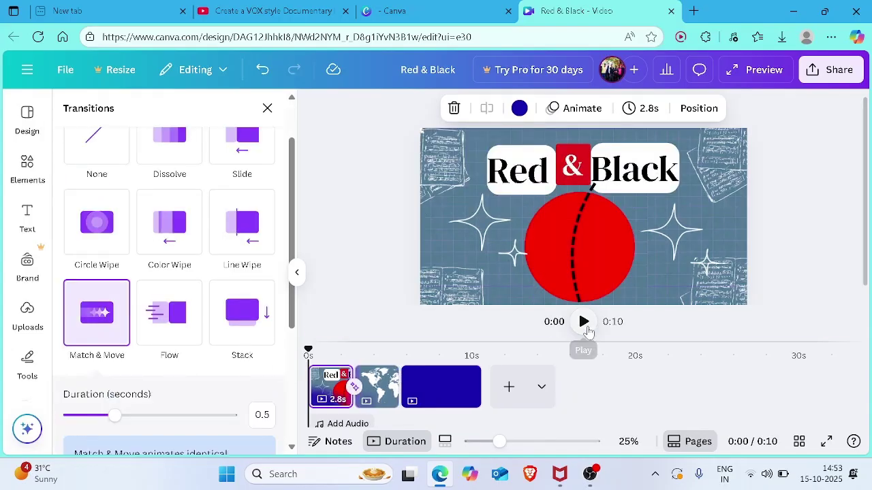
Play back the transition from the title page to the world map page several times to check how it looks
{"action": "left_click", "coordinate": [584, 323]}
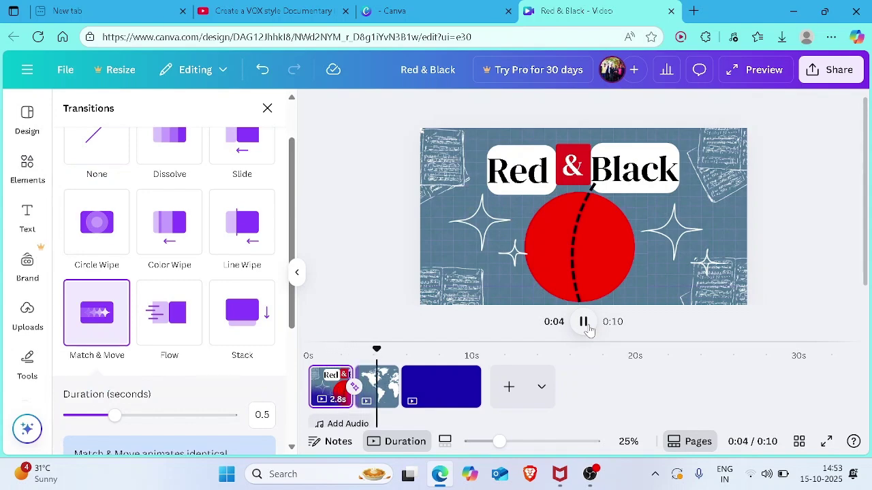
{"action": "left_click", "coordinate": [584, 323]}
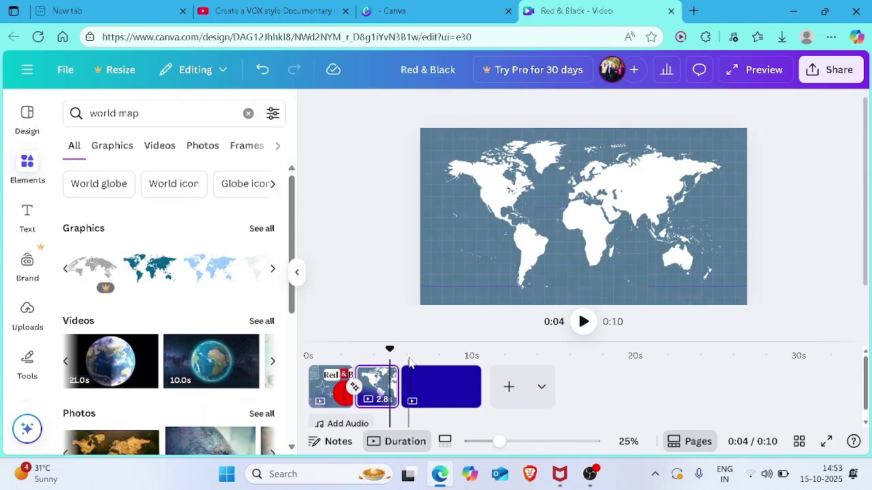
{"action": "left_click_drag", "start_coordinate": [387, 348], "coordinate": [332, 348]}
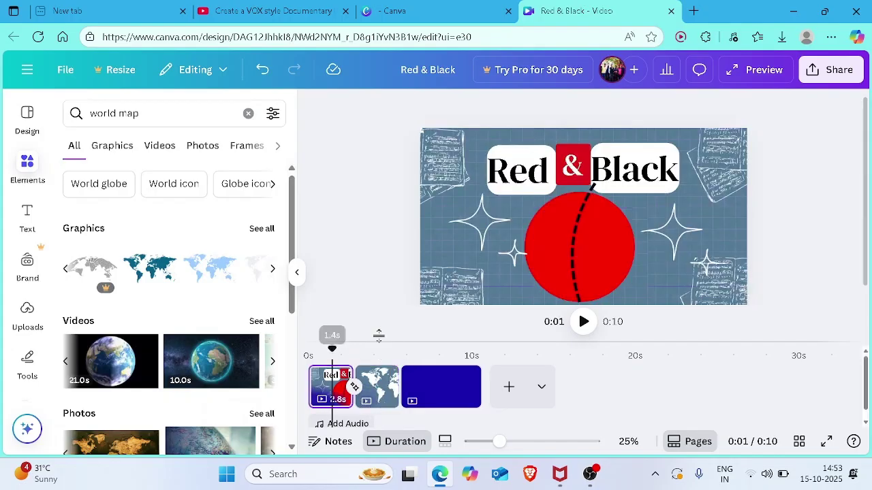
{"action": "left_click", "coordinate": [586, 322]}
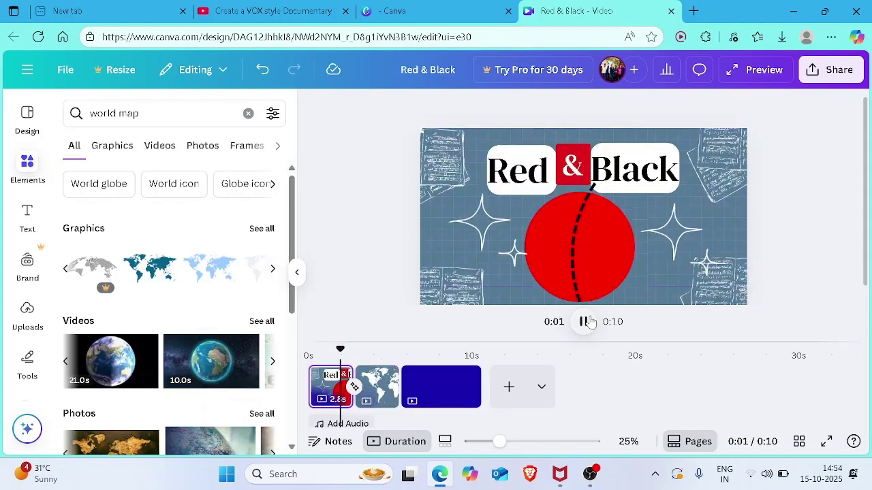
{"action": "left_click", "coordinate": [587, 322]}
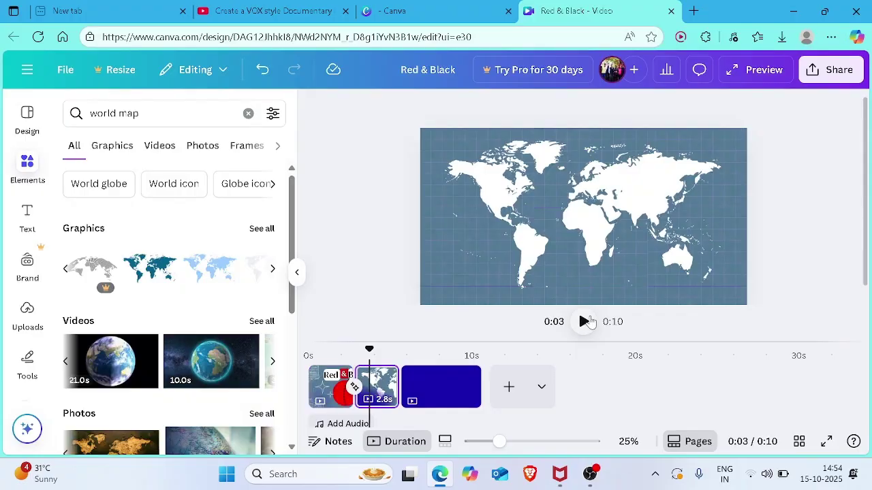
{"action": "left_click_drag", "start_coordinate": [367, 349], "coordinate": [341, 349]}
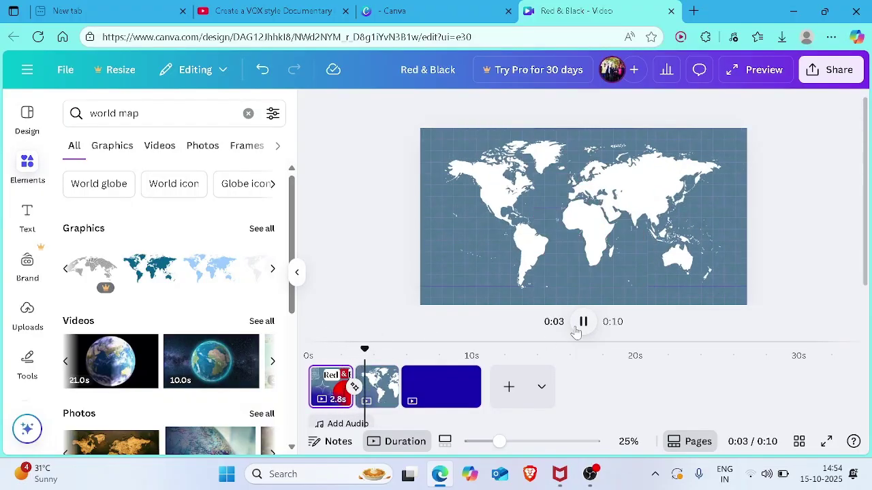
{"action": "left_click", "coordinate": [582, 323]}
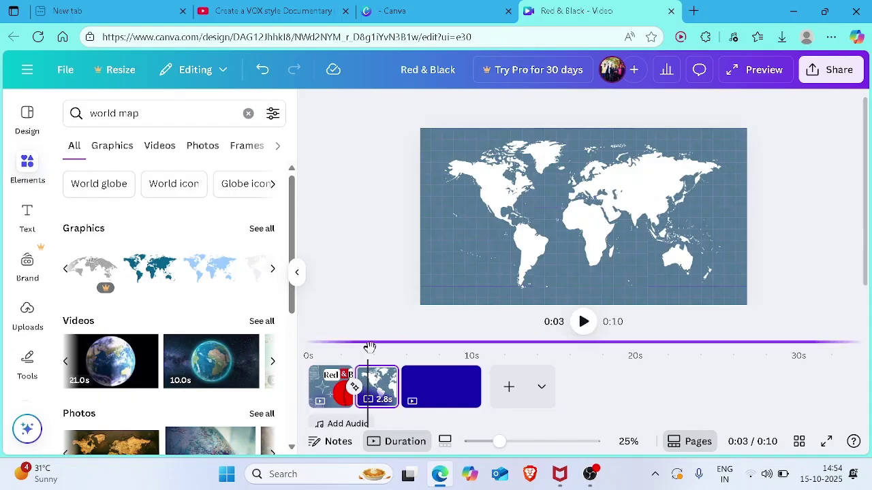
{"action": "left_click_drag", "start_coordinate": [366, 349], "coordinate": [334, 349]}
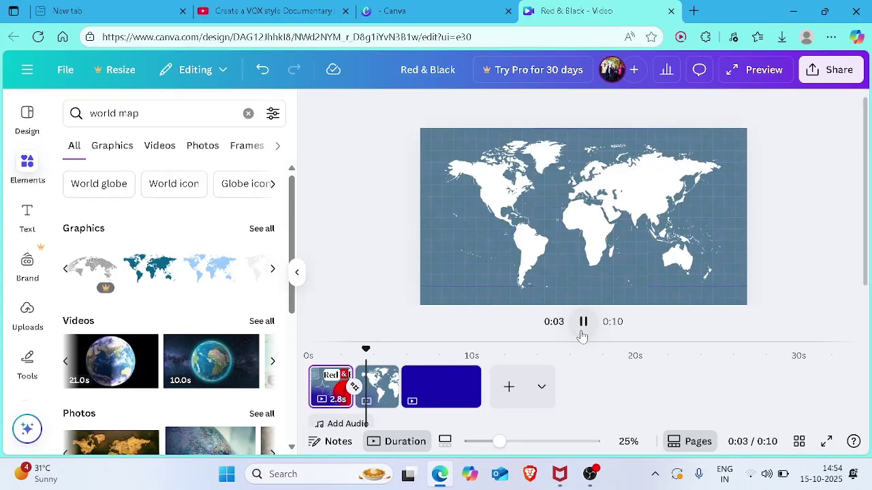
{"action": "left_click", "coordinate": [583, 323]}
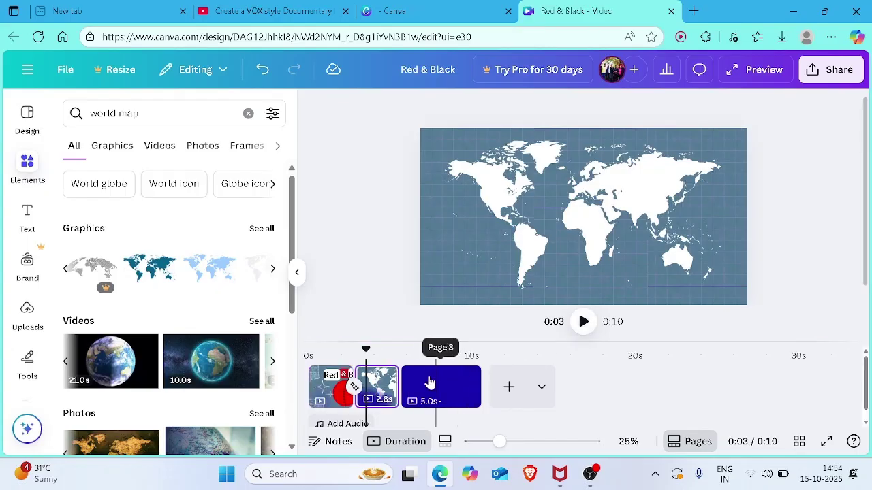
Duplicate the world map page
{"action": "right_click", "coordinate": [376, 391]}
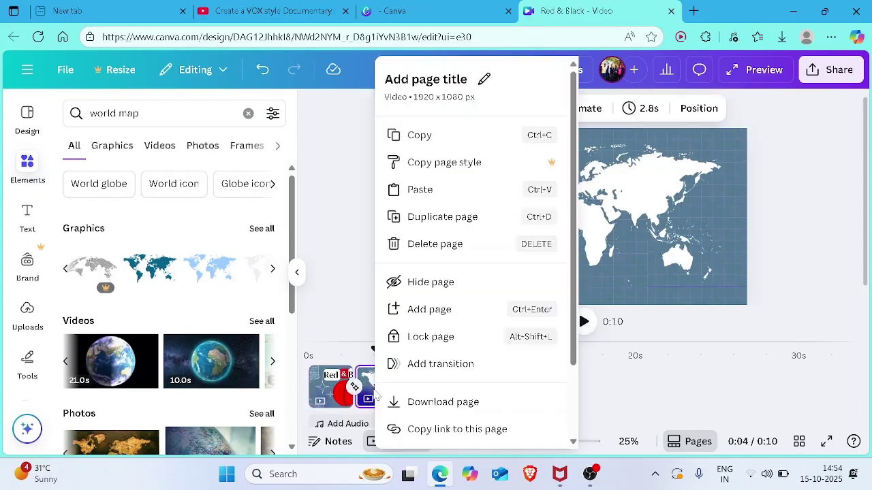
{"action": "left_click", "coordinate": [432, 218]}
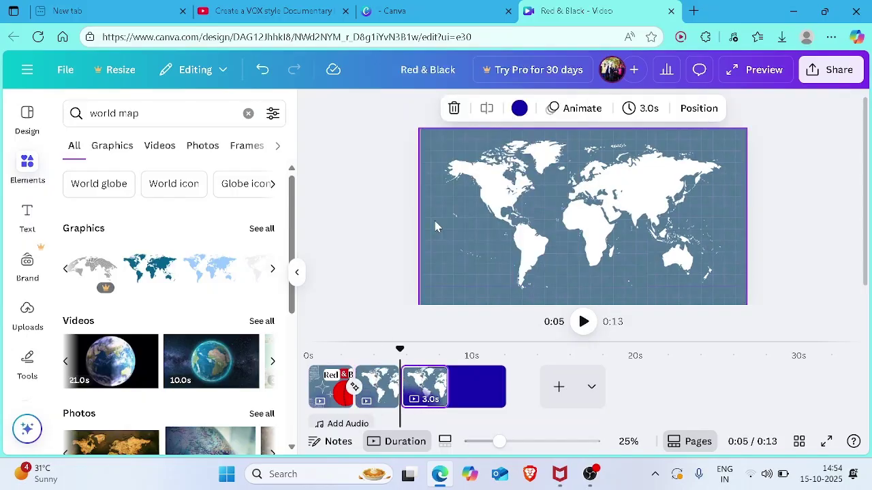
Try enlarging the world map on the duplicated page, undo it, and shrink the map slightly instead
{"action": "left_click", "coordinate": [664, 231]}
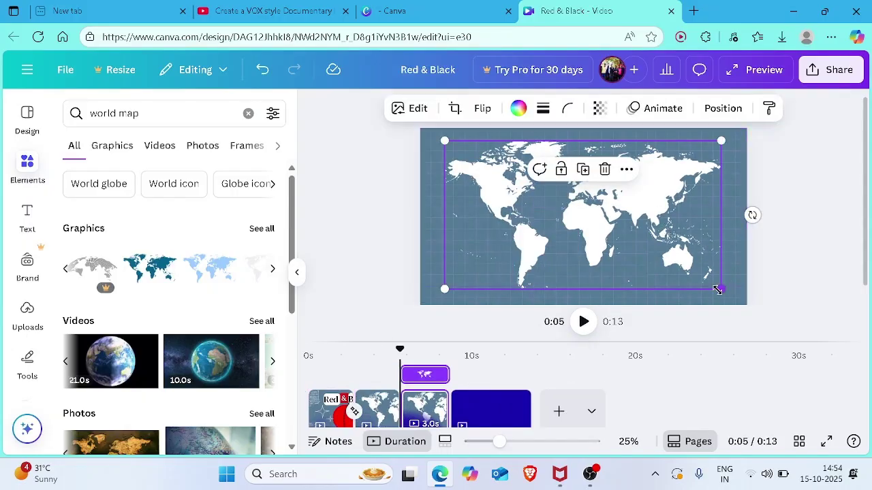
{"action": "left_click_drag", "start_coordinate": [718, 289], "coordinate": [868, 355]}
{"action": "key", "text": "ctrl+z"}
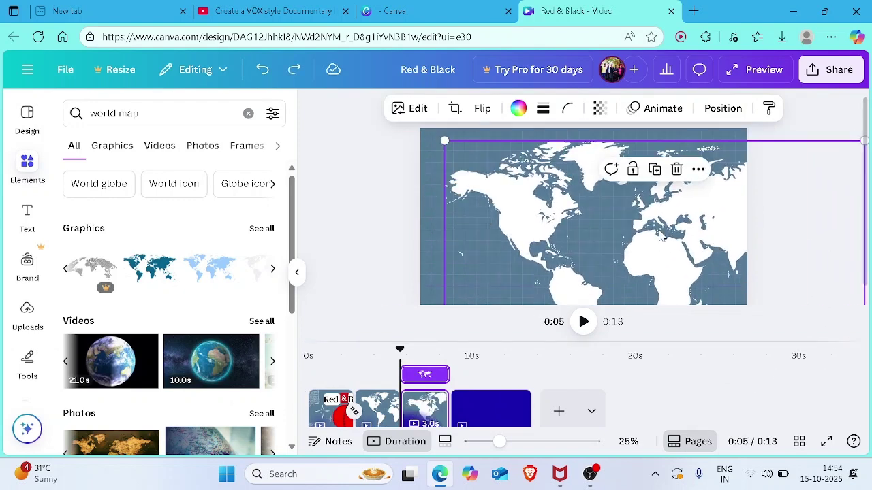
{"action": "key", "text": "ctrl+z"}
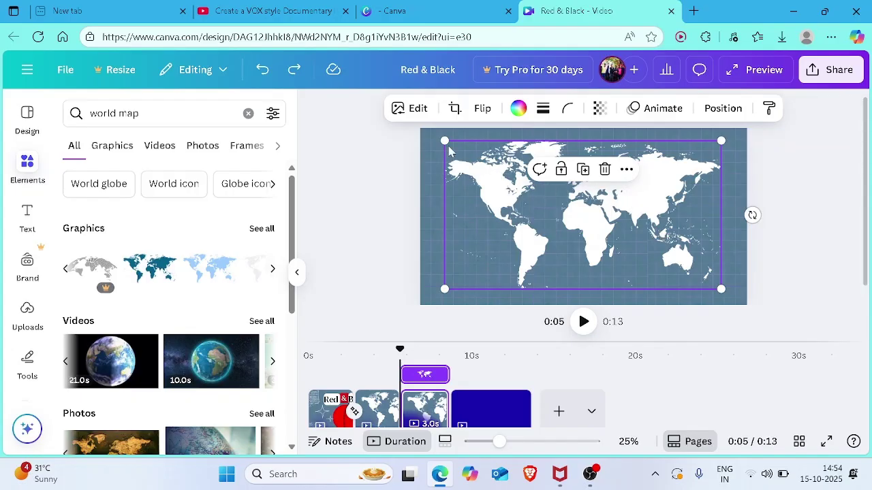
{"action": "mouse_move", "coordinate": [442, 142]}
{"action": "left_mouse_down"}
{"action": "mouse_move", "coordinate": [335, 107]}
{"action": "mouse_move", "coordinate": [451, 145]}
{"action": "left_mouse_up"}
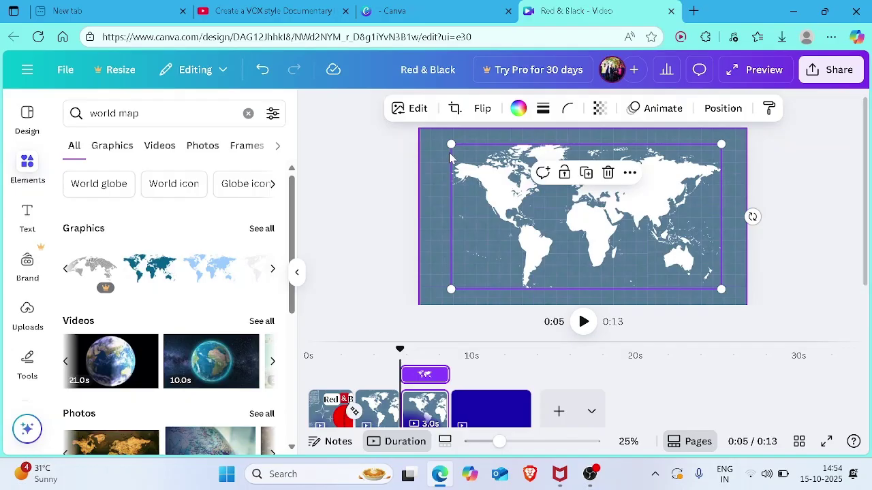
Check in the YouTube tutorial how the zoomed map page and its transition are made, and return to the Red & Black design in Canva
{"action": "left_click", "coordinate": [307, 5]}
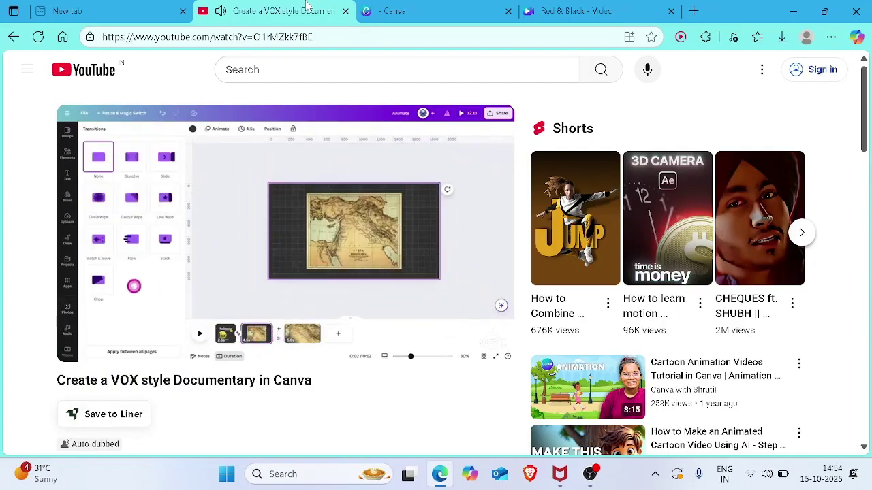
{"action": "key", "text": "space"}
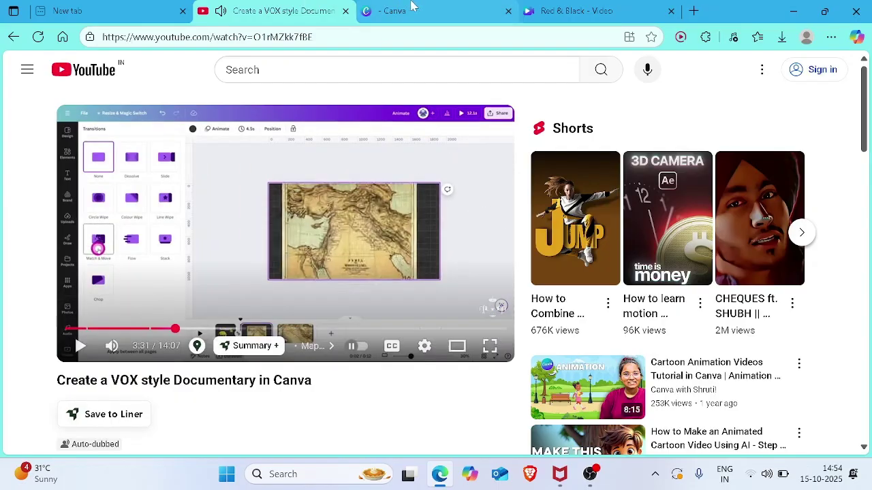
{"action": "left_click", "coordinate": [580, 9]}
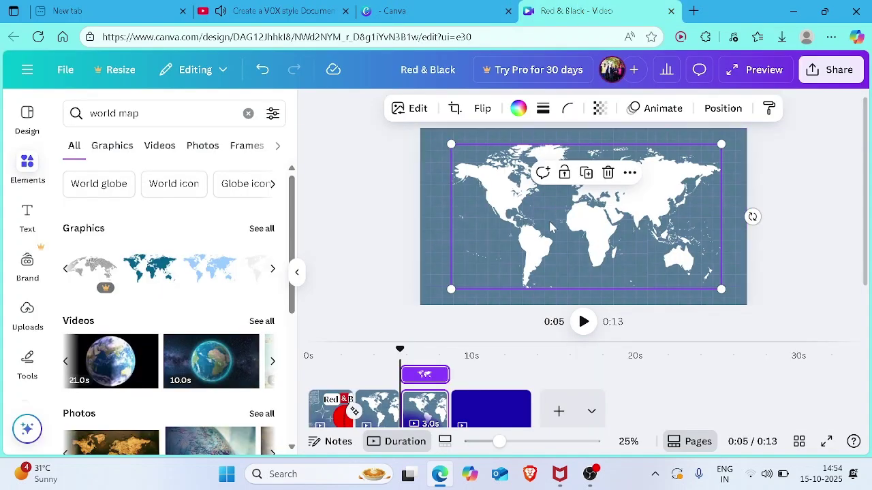
Enlarge the world map on the duplicated page beyond the canvas and reposition it to frame Africa, Europe and Asia
{"action": "left_click_drag", "start_coordinate": [720, 285], "coordinate": [802, 378]}
{"action": "left_click_drag", "start_coordinate": [592, 254], "coordinate": [422, 298]}
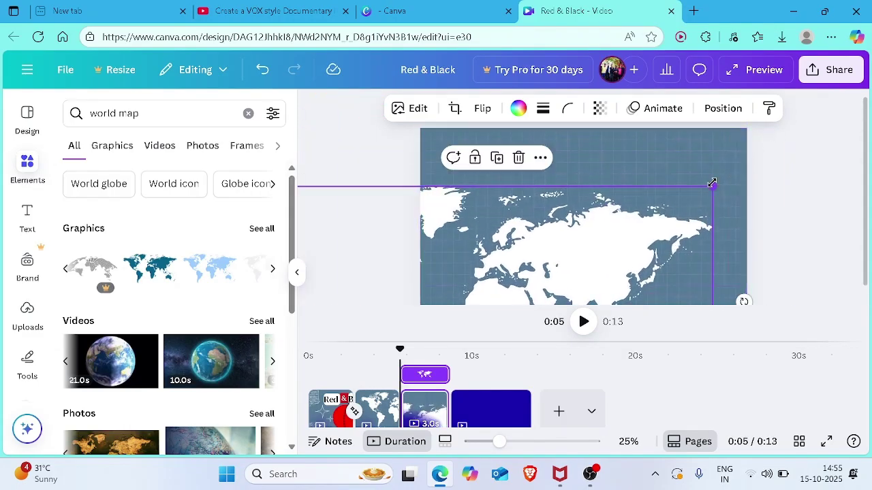
{"action": "left_click_drag", "start_coordinate": [712, 183], "coordinate": [806, 81]}
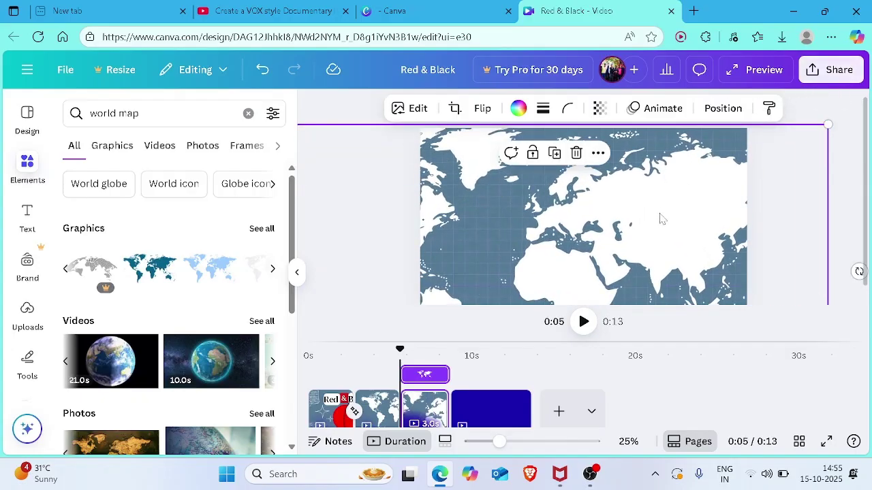
{"action": "left_click_drag", "start_coordinate": [652, 218], "coordinate": [587, 168]}
{"action": "left_click", "coordinate": [830, 176]}
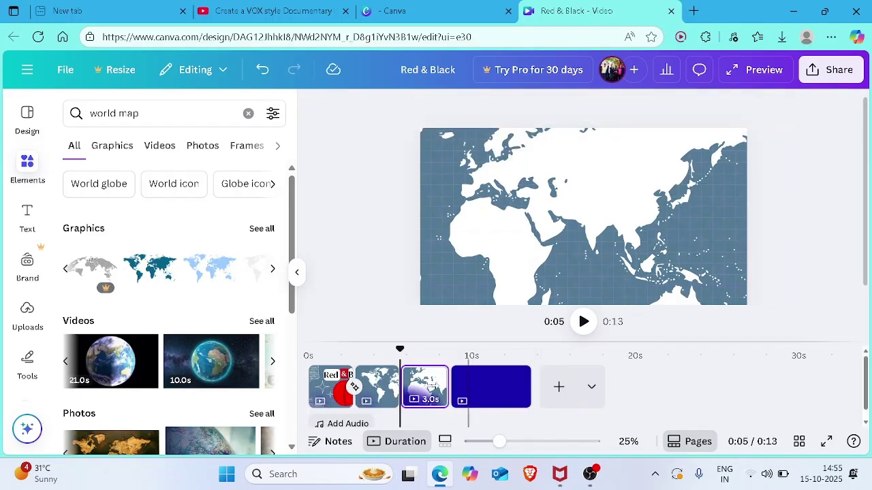
Apply a Match & Move transition between the full world map page and the zoomed-in map page
{"action": "left_click", "coordinate": [397, 399]}
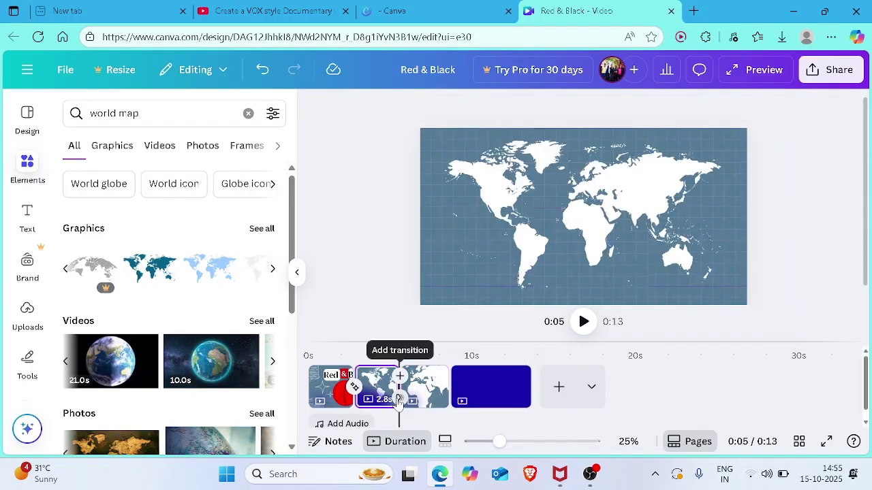
{"action": "left_click", "coordinate": [400, 399]}
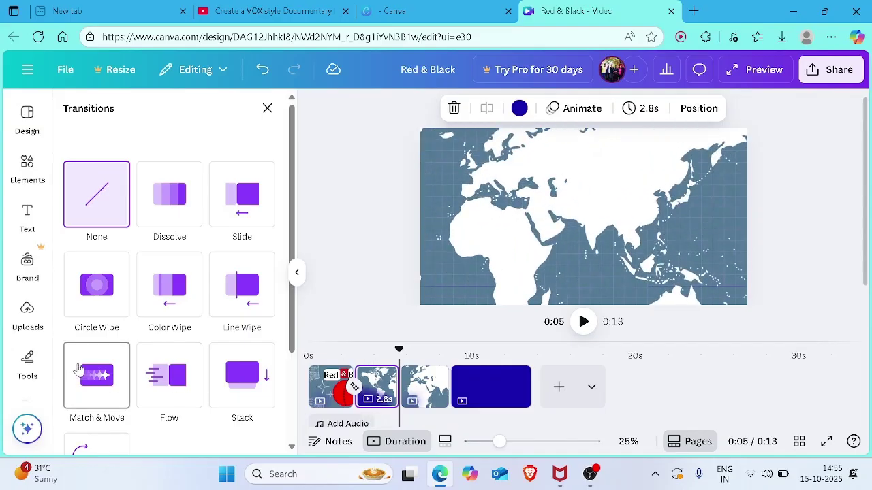
{"action": "left_click", "coordinate": [98, 381]}
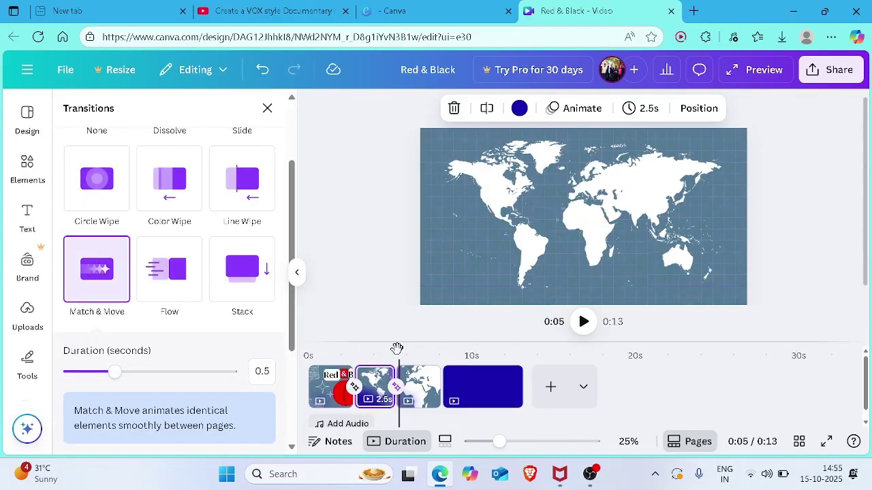
Play back the zoom from the full world map to the enlarged map, replaying it from the second page
{"action": "left_click", "coordinate": [583, 321]}
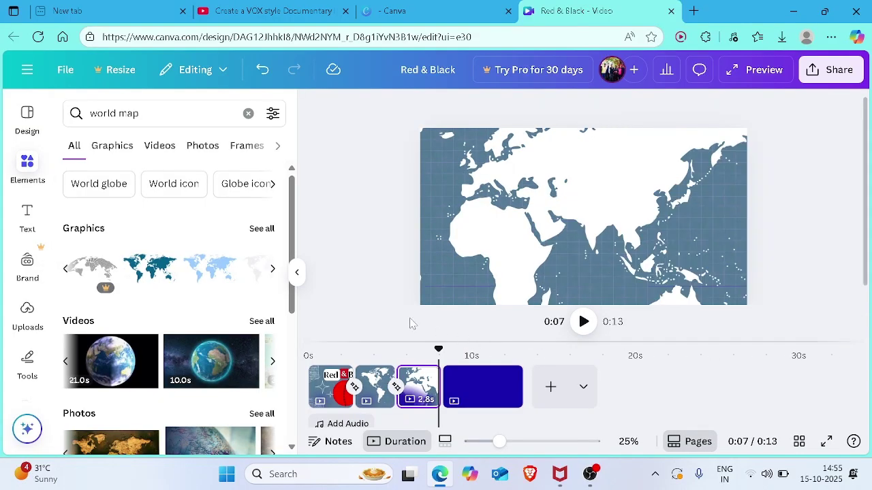
{"action": "left_click_drag", "start_coordinate": [438, 349], "coordinate": [382, 345]}
{"action": "left_click", "coordinate": [584, 322]}
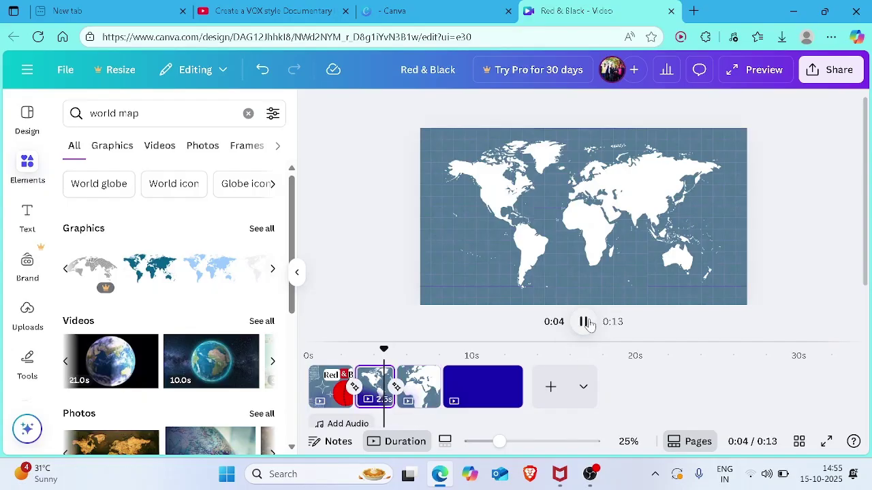
{"action": "left_click", "coordinate": [589, 326]}
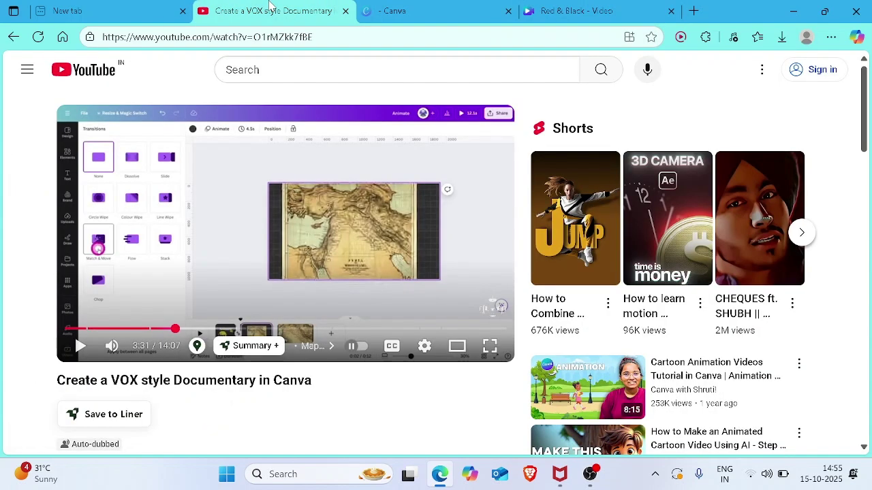
Play the YouTube tutorial on to see how it draws on the zoomed map, and return to the Red & Black design in Canva
{"action": "left_click", "coordinate": [271, 7]}
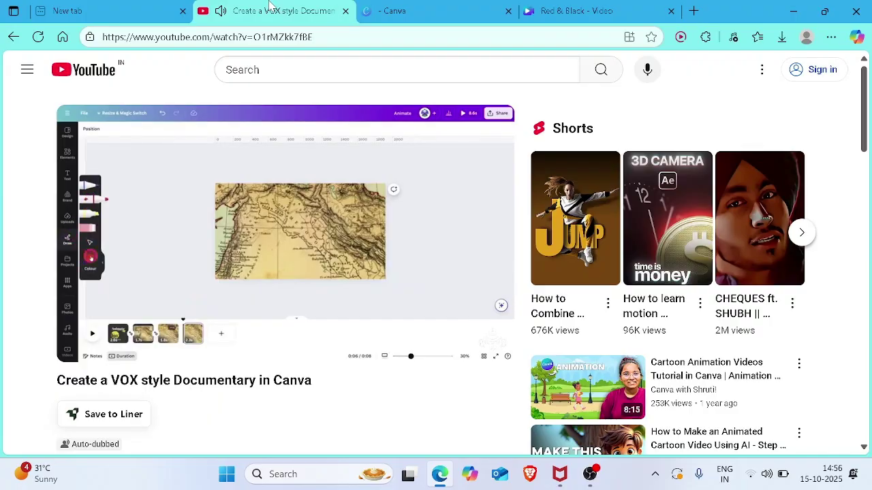
{"action": "left_click", "coordinate": [257, 203]}
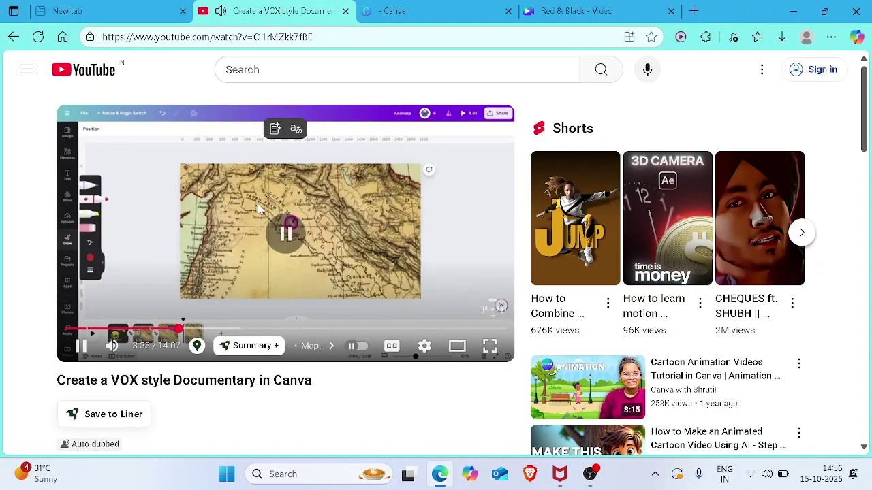
{"action": "left_click", "coordinate": [578, 9]}
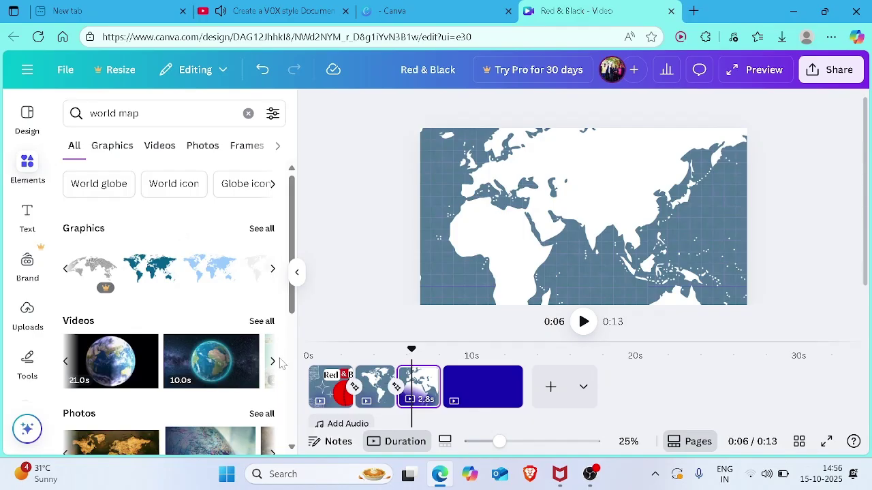
{"action": "left_click", "coordinate": [312, 11]}
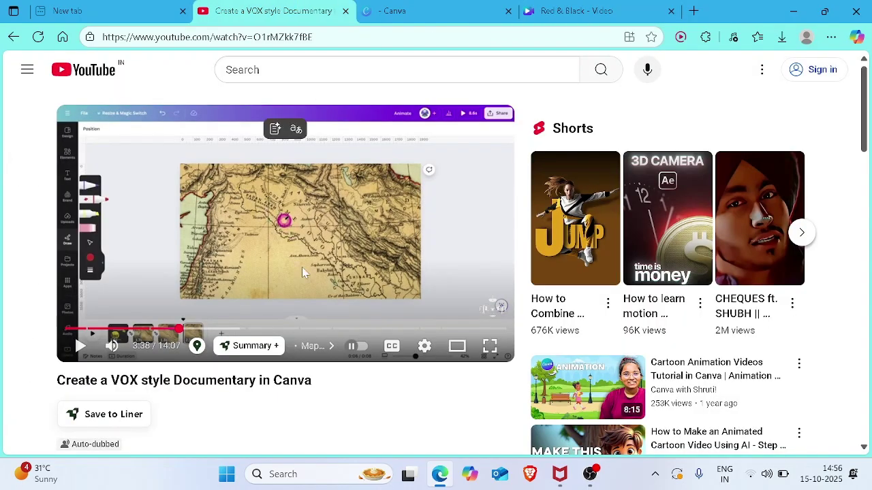
{"action": "left_click", "coordinate": [532, 8]}
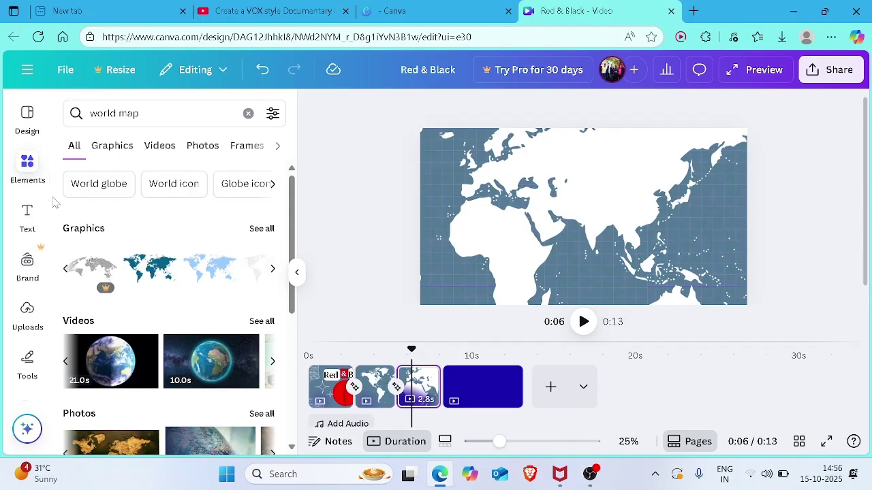
Open the drawing tools and display the pen's weight and transparency settings
{"action": "scroll", "coordinate": [48, 258], "scroll_direction": "down", "scroll_amount": 1}
{"action": "scroll", "coordinate": [48, 265], "scroll_direction": "down", "scroll_amount": 2}
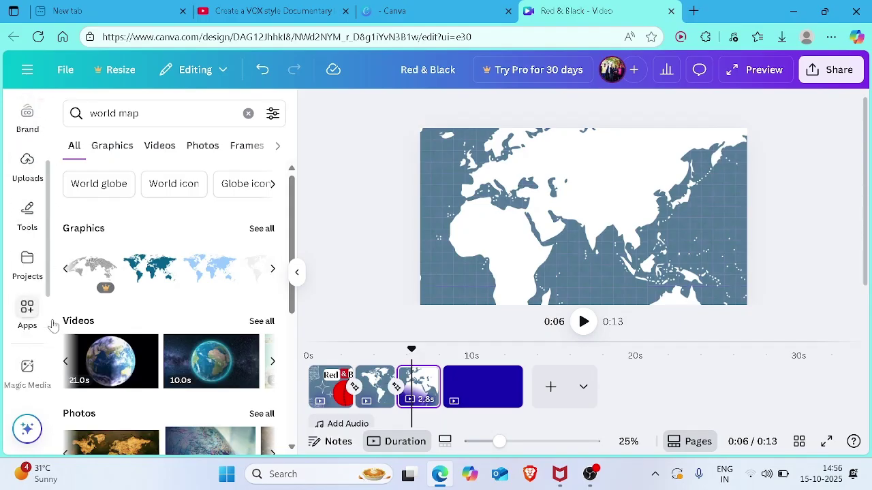
{"action": "scroll", "coordinate": [49, 303], "scroll_direction": "down", "scroll_amount": 4}
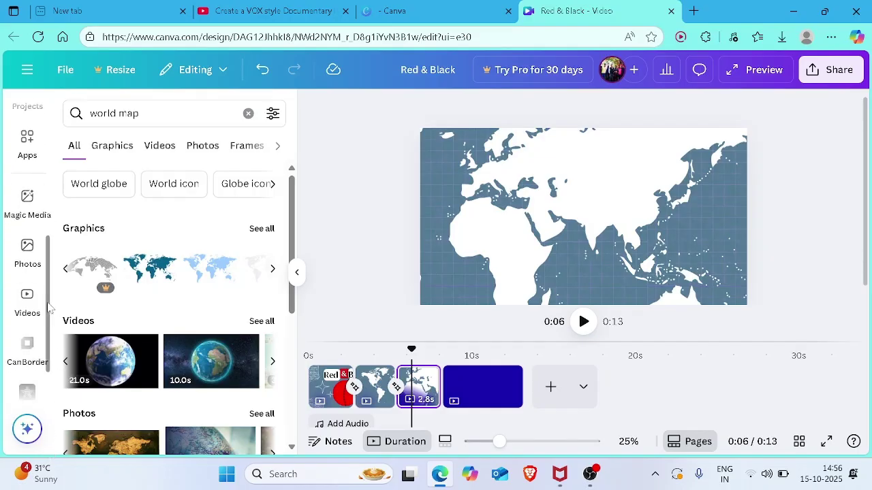
{"action": "scroll", "coordinate": [51, 383], "scroll_direction": "down", "scroll_amount": 2}
{"action": "scroll", "coordinate": [51, 417], "scroll_direction": "up", "scroll_amount": 7}
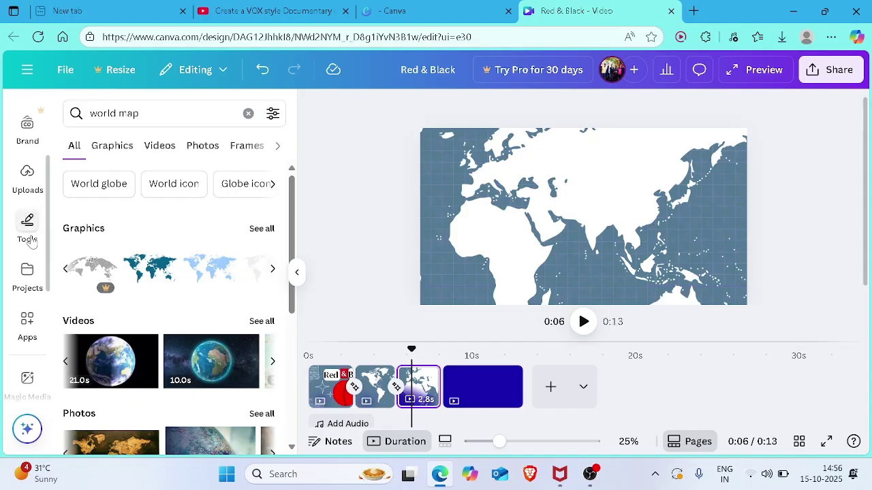
{"action": "left_click", "coordinate": [31, 242]}
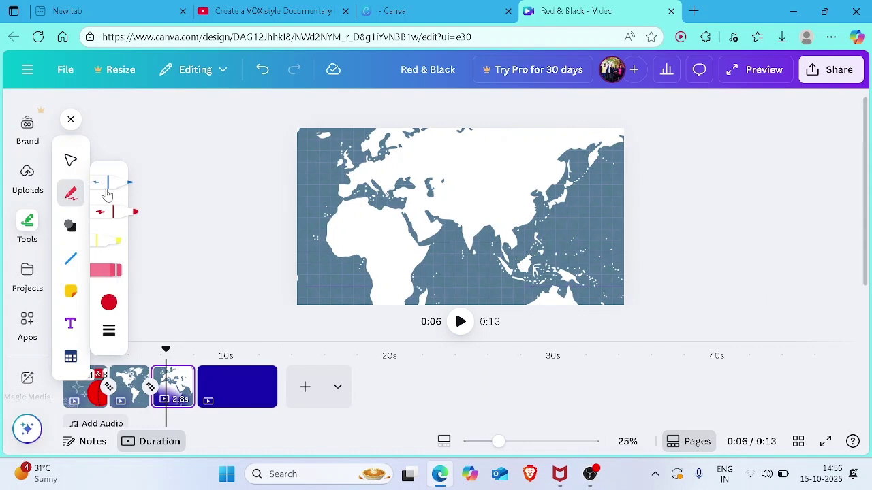
{"action": "left_click", "coordinate": [111, 331]}
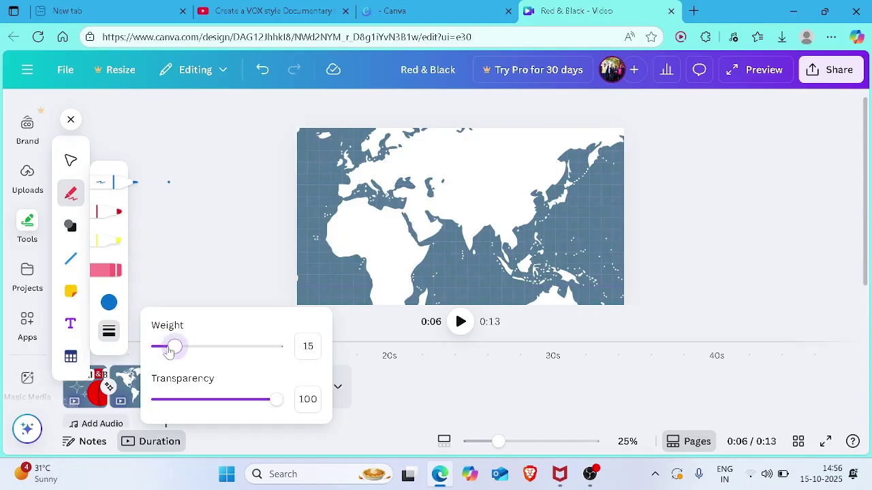
Try out a yellow sticky note on the zoomed map near the Arabian Sea and remove it
{"action": "left_click", "coordinate": [71, 292]}
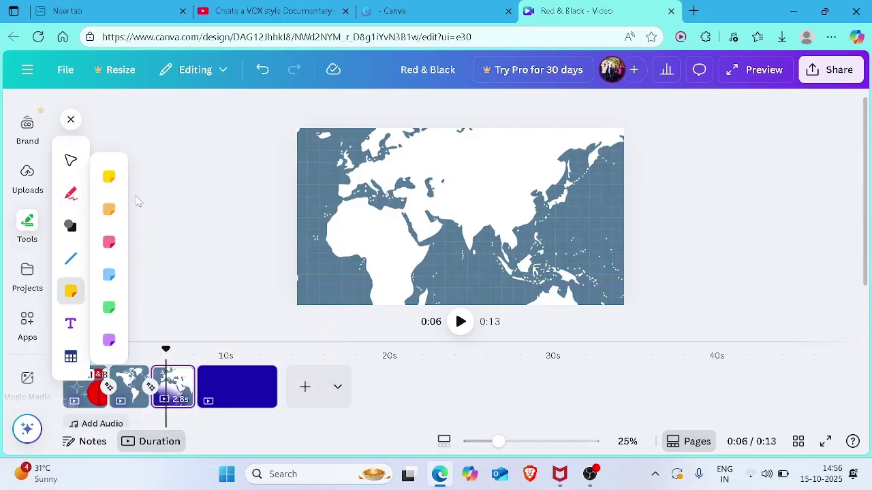
{"action": "left_click", "coordinate": [109, 176]}
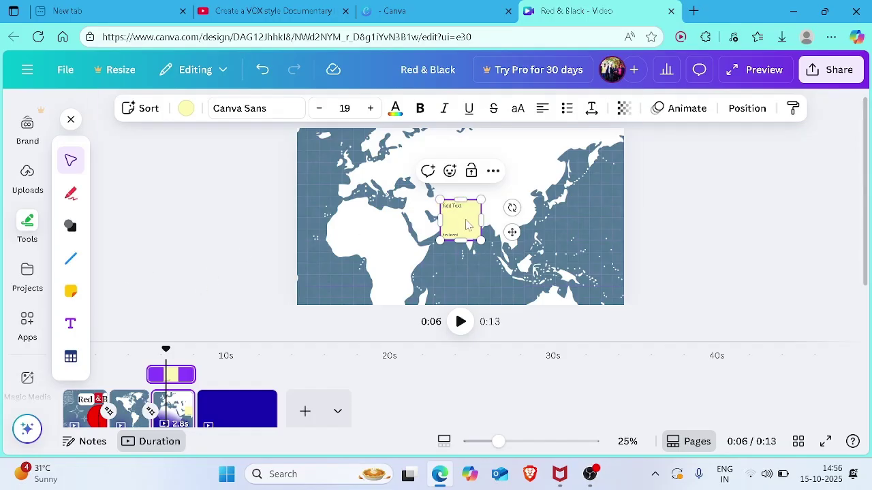
{"action": "left_click_drag", "start_coordinate": [511, 233], "coordinate": [438, 255]}
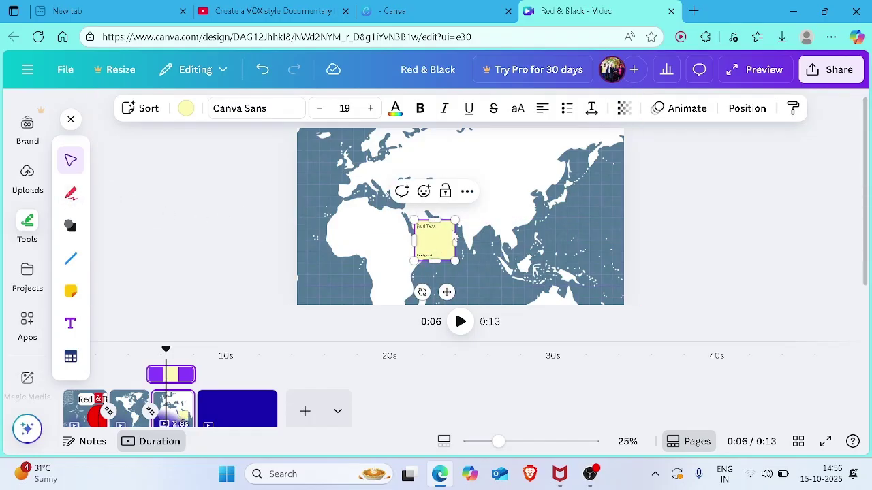
{"action": "left_click", "coordinate": [727, 233]}
{"action": "left_click", "coordinate": [438, 248]}
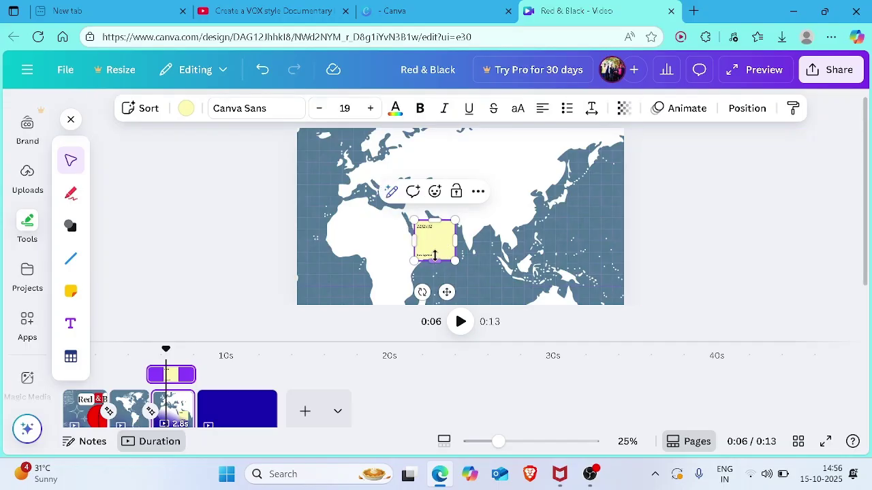
{"action": "left_click", "coordinate": [432, 257]}
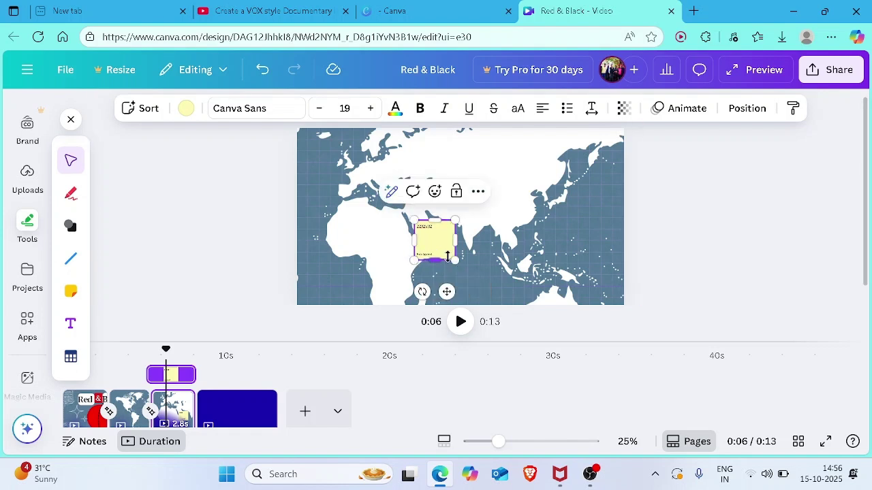
{"action": "left_click_drag", "start_coordinate": [444, 250], "coordinate": [240, 230]}
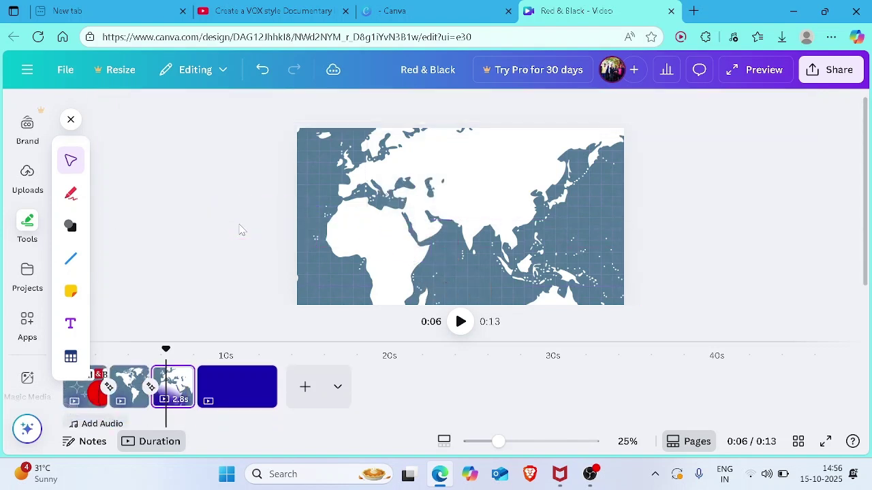
Try outlining Africa on the zoomed map with the red marker, and undo everything added to the page
{"action": "left_click", "coordinate": [70, 225]}
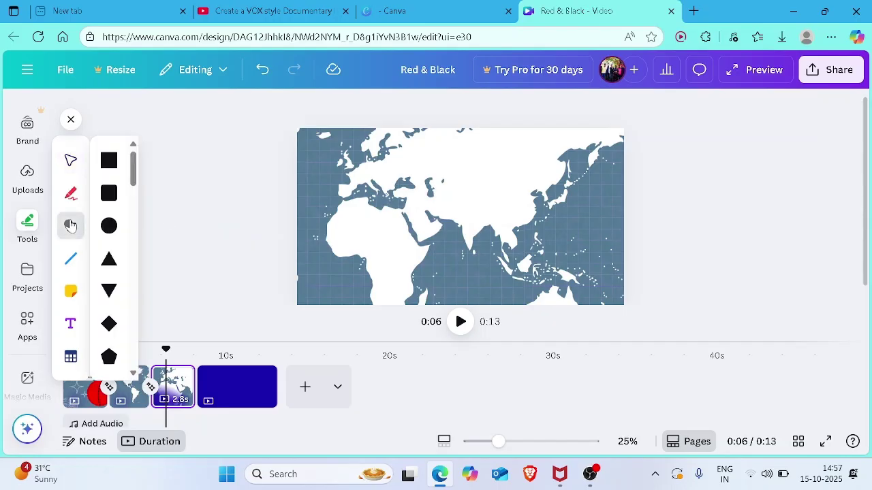
{"action": "left_click", "coordinate": [70, 193]}
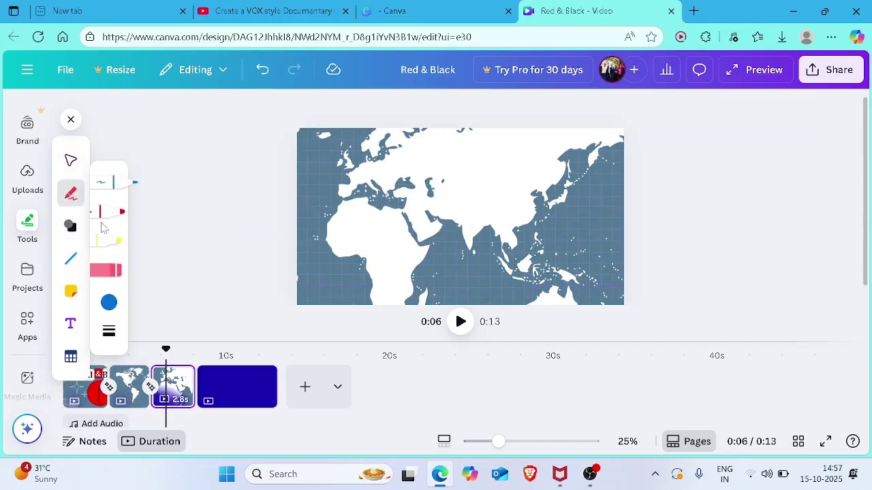
{"action": "key", "text": "Escape"}
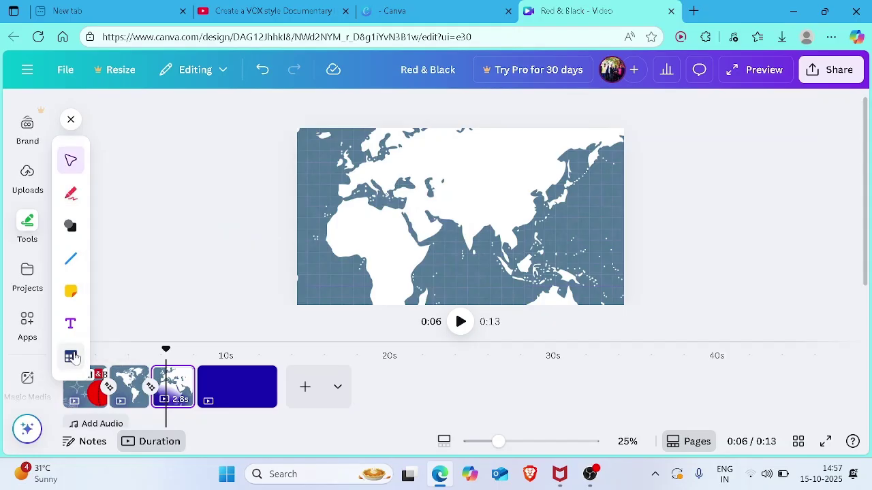
{"action": "left_click", "coordinate": [76, 198]}
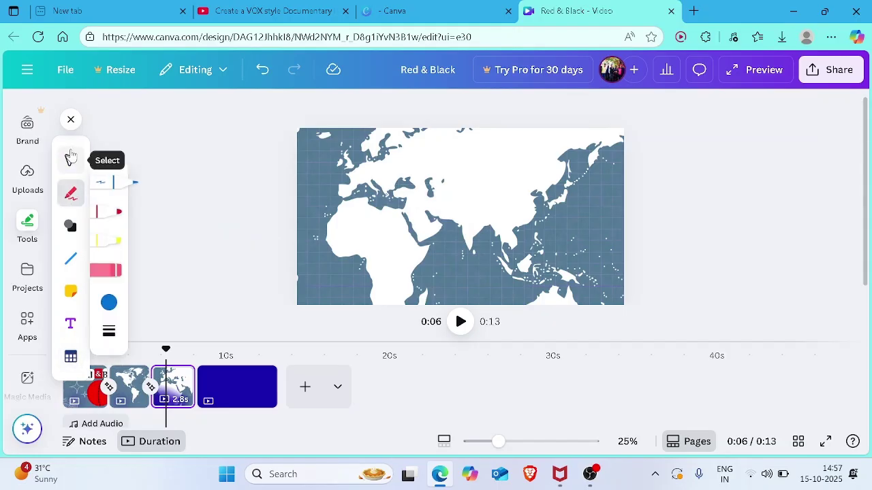
{"action": "left_click", "coordinate": [117, 216]}
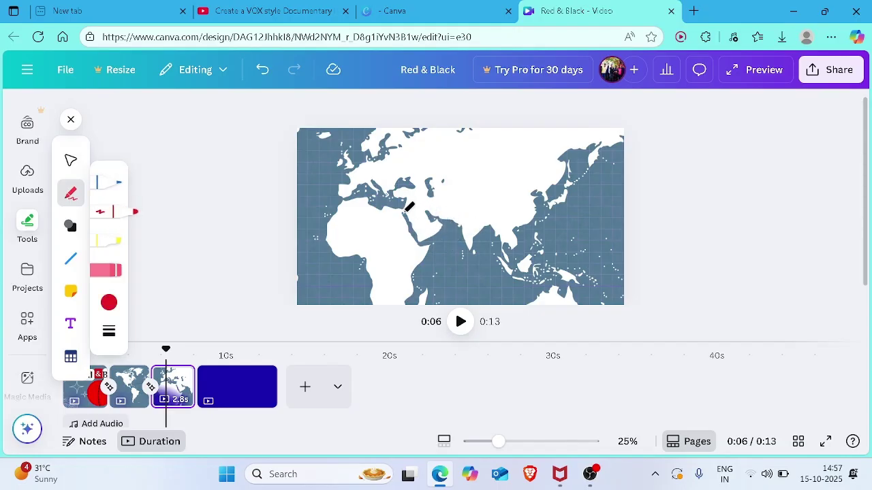
{"action": "left_click_drag", "start_coordinate": [403, 207], "coordinate": [396, 207]}
{"action": "mouse_move", "coordinate": [368, 201]}
{"action": "left_mouse_down"}
{"action": "mouse_move", "coordinate": [350, 237]}
{"action": "mouse_move", "coordinate": [381, 251]}
{"action": "mouse_move", "coordinate": [388, 283]}
{"action": "mouse_move", "coordinate": [413, 277]}
{"action": "mouse_move", "coordinate": [440, 256]}
{"action": "left_mouse_up"}
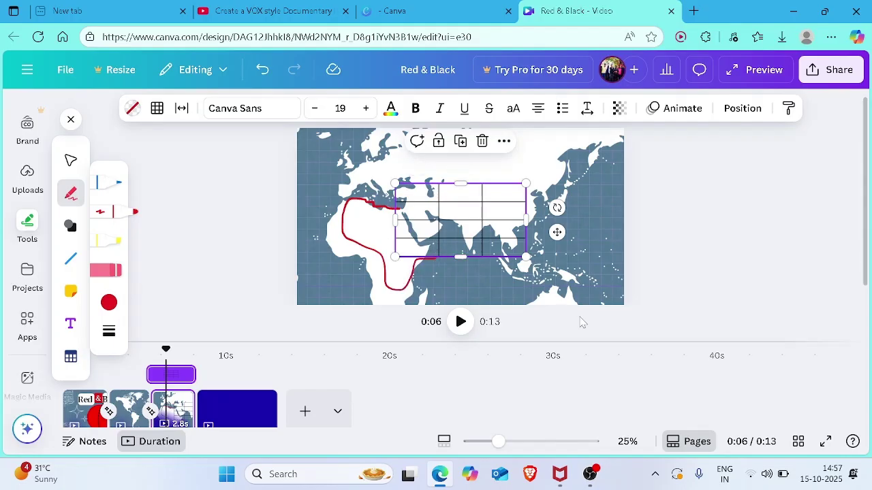
{"action": "key", "text": "ctrl+z"}
{"action": "key", "text": "ctrl+z"}
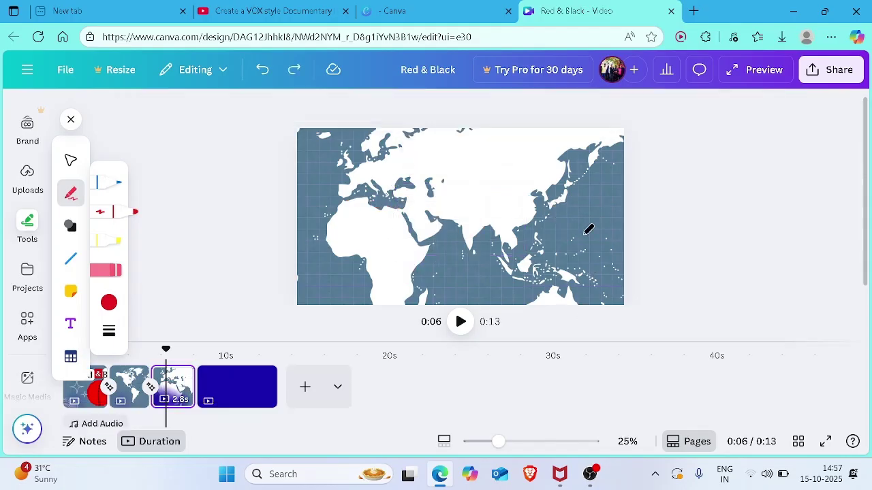
Try shading Asia on the zoomed map with the yellow highlighter, and undo the strokes
{"action": "left_click", "coordinate": [109, 241]}
{"action": "mouse_move", "coordinate": [439, 199]}
{"action": "left_mouse_down"}
{"action": "mouse_move", "coordinate": [461, 199]}
{"action": "mouse_move", "coordinate": [441, 208]}
{"action": "mouse_move", "coordinate": [468, 197]}
{"action": "mouse_move", "coordinate": [452, 202]}
{"action": "mouse_move", "coordinate": [440, 178]}
{"action": "mouse_move", "coordinate": [423, 191]}
{"action": "mouse_move", "coordinate": [505, 153]}
{"action": "mouse_move", "coordinate": [479, 182]}
{"action": "mouse_move", "coordinate": [516, 171]}
{"action": "mouse_move", "coordinate": [524, 184]}
{"action": "mouse_move", "coordinate": [479, 227]}
{"action": "mouse_move", "coordinate": [519, 221]}
{"action": "mouse_move", "coordinate": [504, 236]}
{"action": "left_mouse_up"}
{"action": "key", "text": "ctrl+z"}
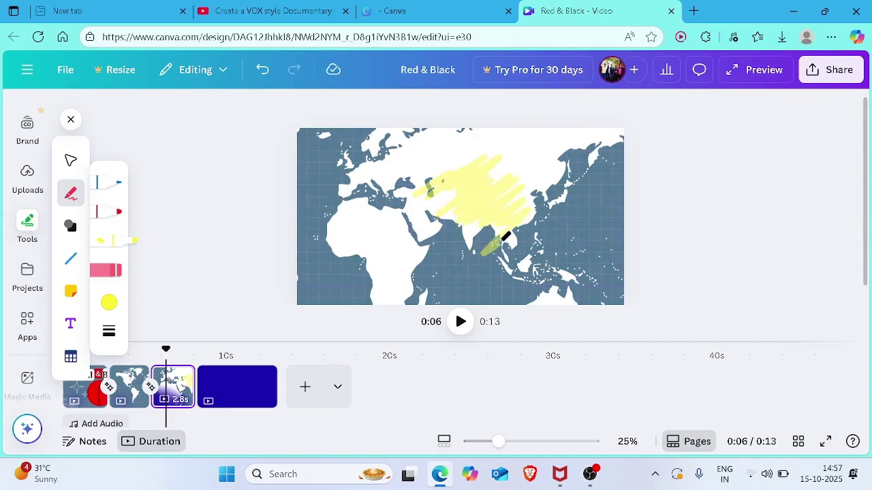
{"action": "key", "text": "ctrl+z"}
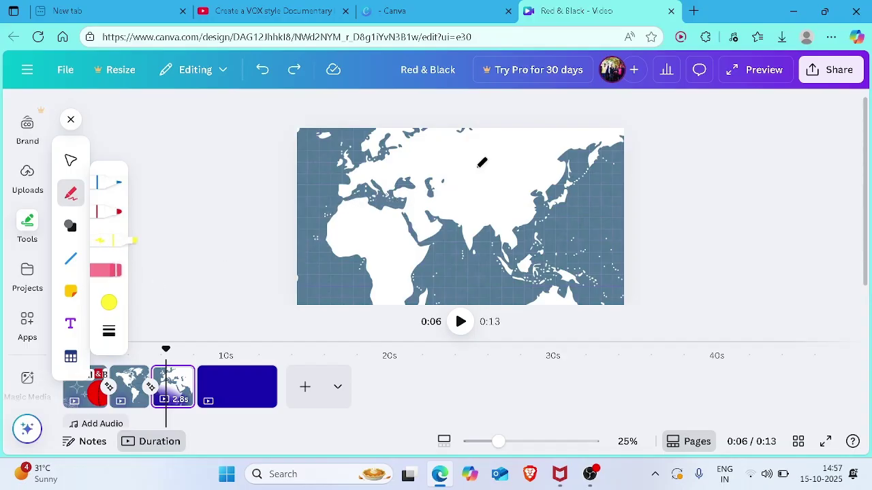
{"action": "mouse_move", "coordinate": [451, 177]}
{"action": "left_mouse_down"}
{"action": "mouse_move", "coordinate": [433, 212]}
{"action": "mouse_move", "coordinate": [444, 213]}
{"action": "mouse_move", "coordinate": [449, 236]}
{"action": "mouse_move", "coordinate": [492, 222]}
{"action": "mouse_move", "coordinate": [524, 263]}
{"action": "mouse_move", "coordinate": [548, 252]}
{"action": "left_mouse_up"}
Trace the outline of Africa on the zoomed map with the red marker
{"action": "left_click", "coordinate": [123, 215]}
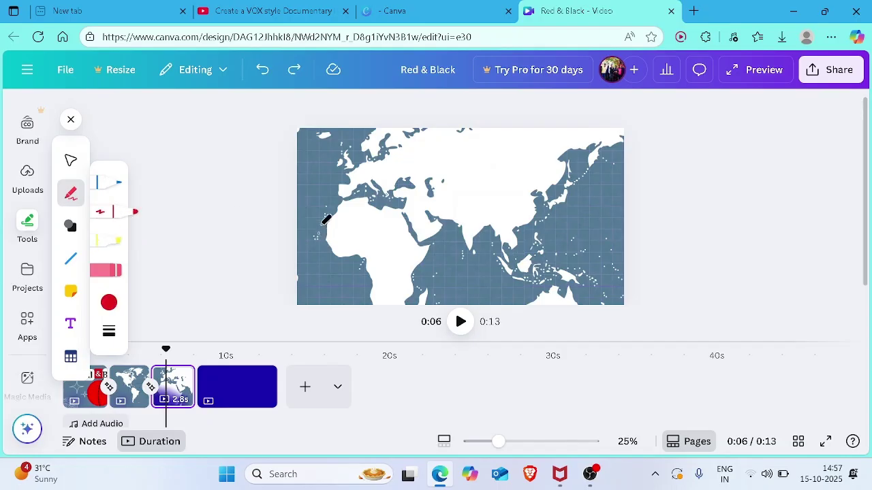
{"action": "left_click_drag", "start_coordinate": [367, 202], "coordinate": [367, 194]}
{"action": "left_click_drag", "start_coordinate": [367, 197], "coordinate": [358, 197]}
{"action": "mouse_move", "coordinate": [333, 218]}
{"action": "left_mouse_down"}
{"action": "mouse_move", "coordinate": [338, 251]}
{"action": "mouse_move", "coordinate": [368, 265]}
{"action": "mouse_move", "coordinate": [375, 288]}
{"action": "mouse_move", "coordinate": [413, 300]}
{"action": "mouse_move", "coordinate": [424, 260]}
{"action": "mouse_move", "coordinate": [416, 232]}
{"action": "mouse_move", "coordinate": [399, 202]}
{"action": "mouse_move", "coordinate": [374, 202]}
{"action": "left_mouse_up"}
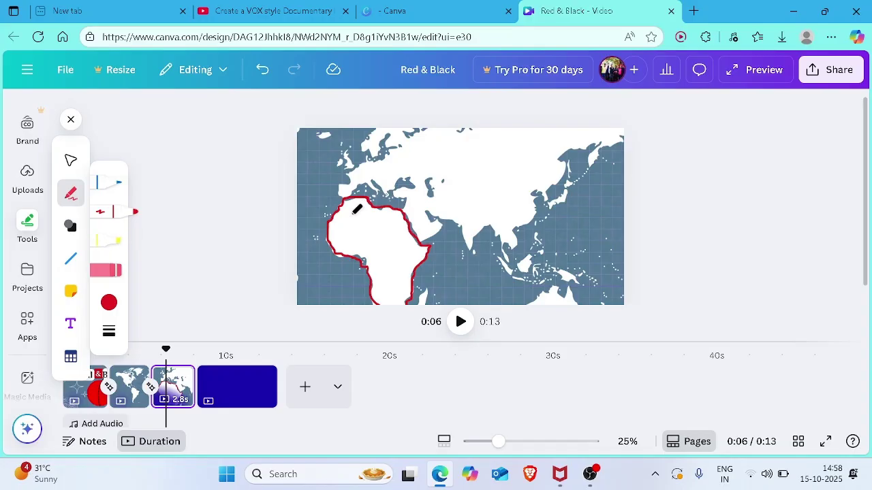
Try extra red marker strokes across Africa and its Atlantic side, and undo them
{"action": "mouse_move", "coordinate": [354, 213]}
{"action": "left_mouse_down"}
{"action": "mouse_move", "coordinate": [325, 243]}
{"action": "mouse_move", "coordinate": [372, 221]}
{"action": "mouse_move", "coordinate": [422, 238]}
{"action": "mouse_move", "coordinate": [408, 260]}
{"action": "mouse_move", "coordinate": [411, 281]}
{"action": "left_mouse_up"}
{"action": "key", "text": "ctrl+z"}
{"action": "left_click_drag", "start_coordinate": [365, 193], "coordinate": [300, 249]}
{"action": "left_click_drag", "start_coordinate": [372, 209], "coordinate": [269, 309]}
{"action": "key", "text": "ctrl+z"}
Try filling Africa with a yellow highlighter zigzag inside the red outline, and undo it
{"action": "left_click", "coordinate": [116, 241]}
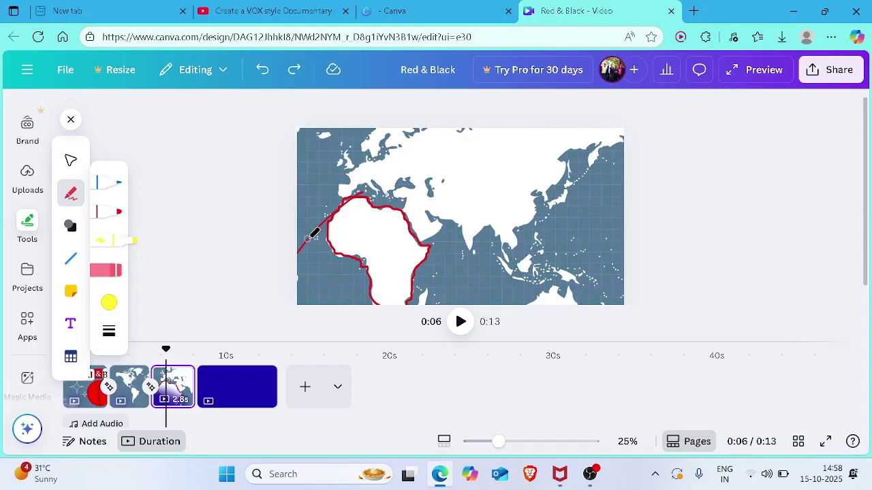
{"action": "mouse_move", "coordinate": [341, 217]}
{"action": "left_mouse_down"}
{"action": "mouse_move", "coordinate": [409, 260]}
{"action": "mouse_move", "coordinate": [413, 286]}
{"action": "left_mouse_up"}
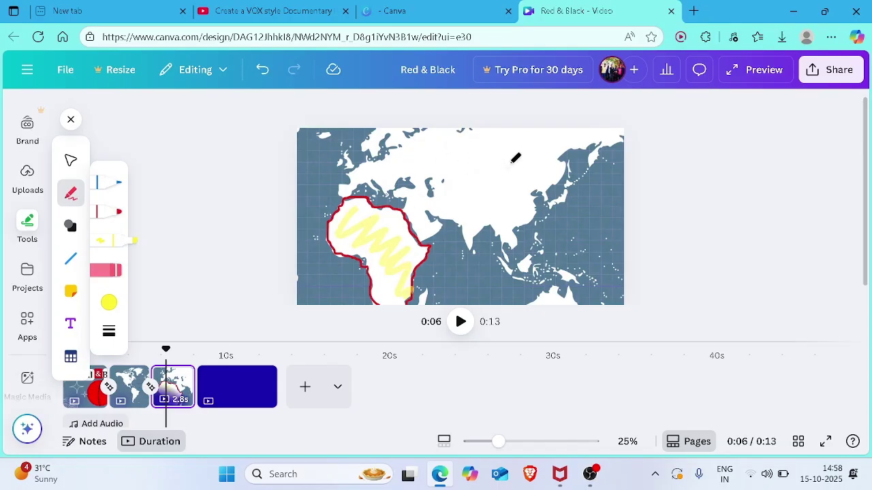
{"action": "key", "text": "ctrl+z"}
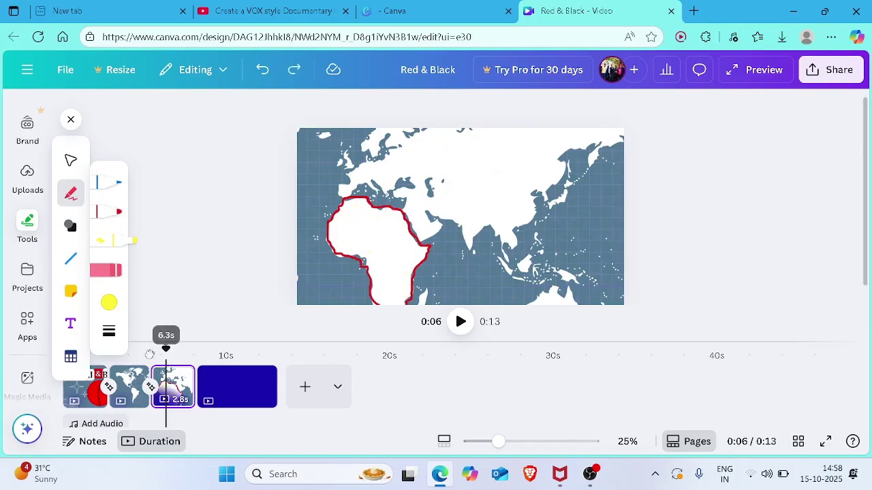
Play back the transition into the zoomed map page with the red Africa outline, and undo the stray highlighter stroke
{"action": "left_click_drag", "start_coordinate": [166, 349], "coordinate": [149, 350]}
{"action": "left_click", "coordinate": [460, 321]}
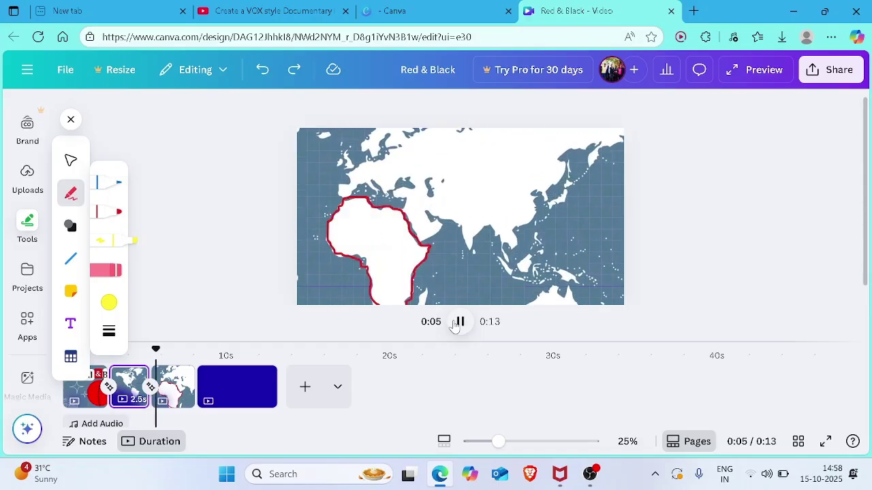
{"action": "left_click", "coordinate": [458, 323]}
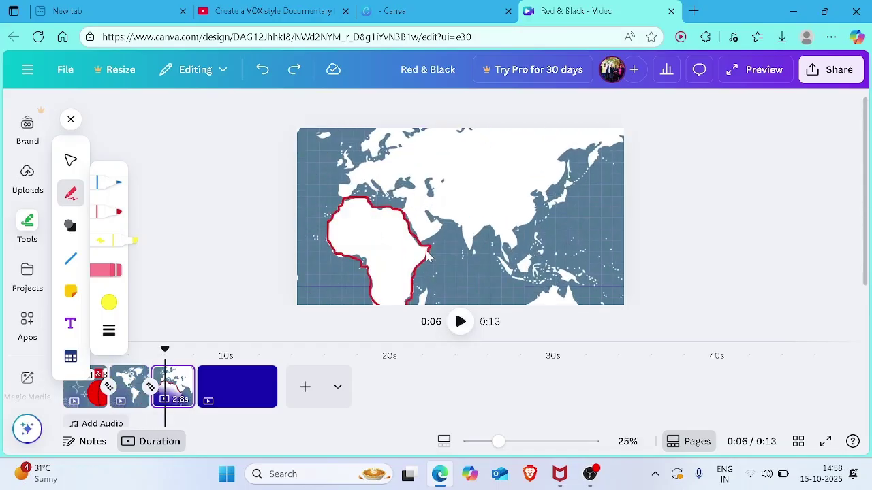
{"action": "left_click_drag", "start_coordinate": [428, 250], "coordinate": [492, 246]}
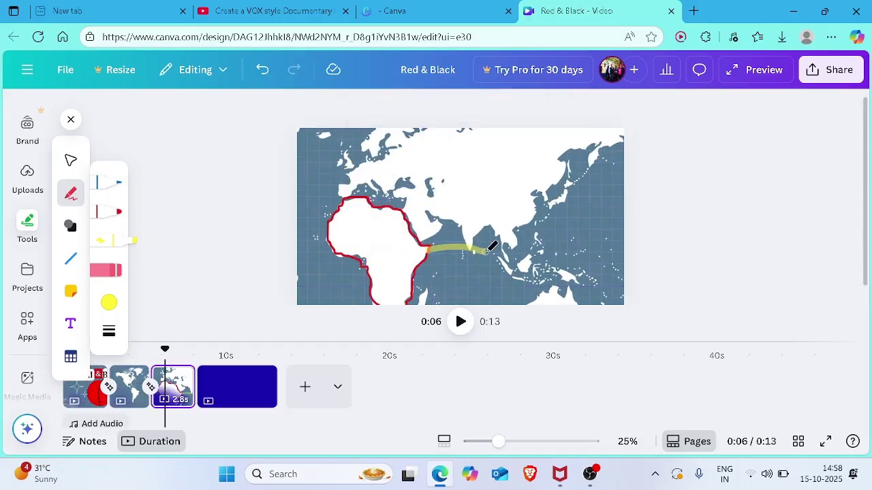
{"action": "key", "text": "ctrl+z"}
Select both red strokes that outline Africa and group them into one element
{"action": "left_click", "coordinate": [72, 162]}
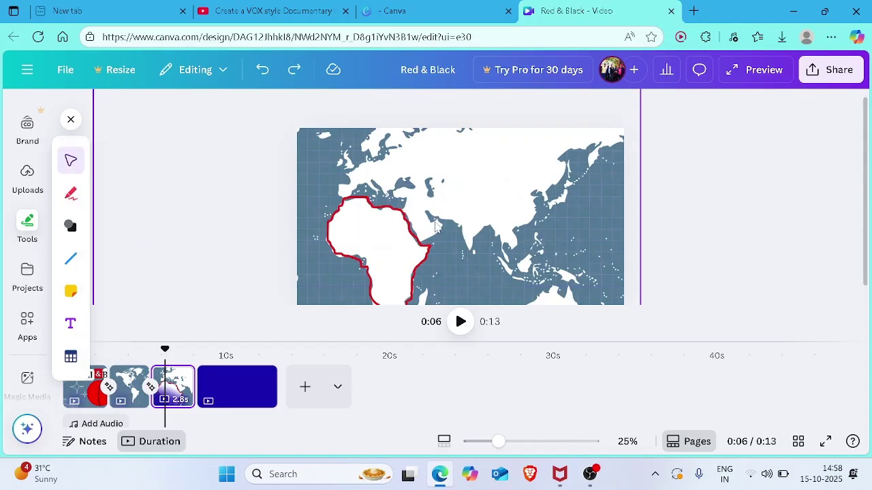
{"action": "mouse_move", "coordinate": [436, 227]}
{"action": "left_mouse_down"}
{"action": "mouse_move", "coordinate": [487, 221]}
{"action": "mouse_move", "coordinate": [430, 231]}
{"action": "mouse_move", "coordinate": [430, 250]}
{"action": "left_mouse_up"}
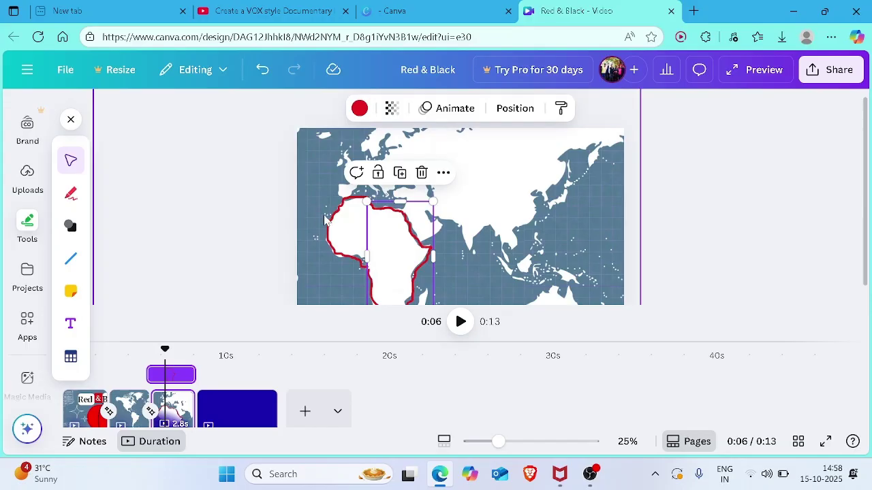
{"action": "left_click", "coordinate": [325, 219]}
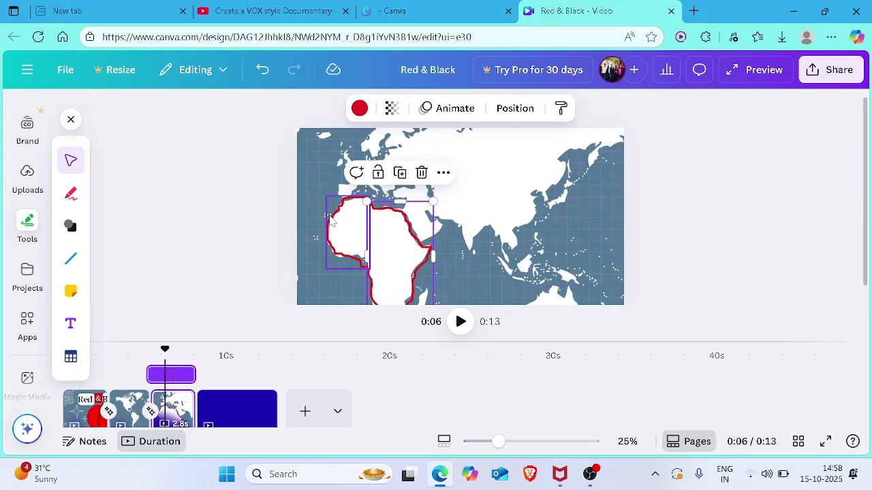
{"action": "left_click", "coordinate": [423, 257], "text": "shift"}
{"action": "right_click", "coordinate": [424, 258]}
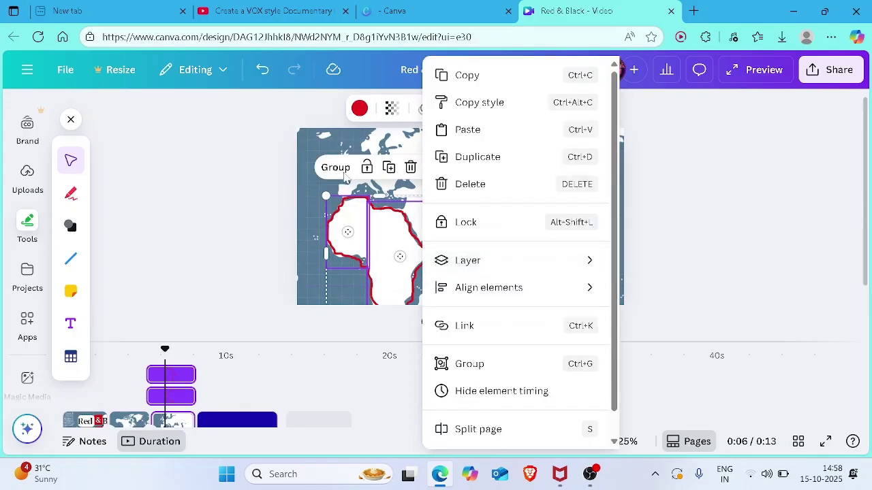
{"action": "left_click", "coordinate": [335, 168]}
{"action": "left_click", "coordinate": [335, 168]}
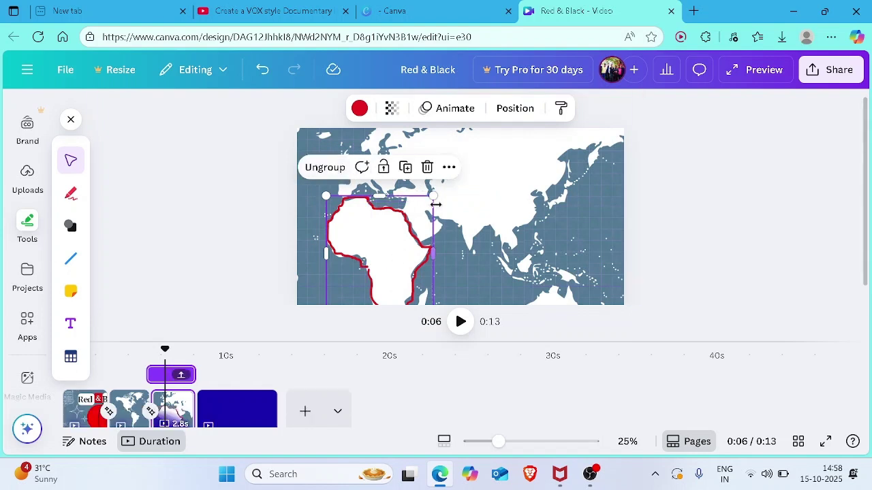
{"action": "mouse_move", "coordinate": [436, 204]}
{"action": "left_mouse_down"}
{"action": "mouse_move", "coordinate": [498, 194]}
{"action": "mouse_move", "coordinate": [445, 213]}
{"action": "left_mouse_up"}
{"action": "key", "text": "ctrl+z"}
{"action": "key", "text": "Escape"}
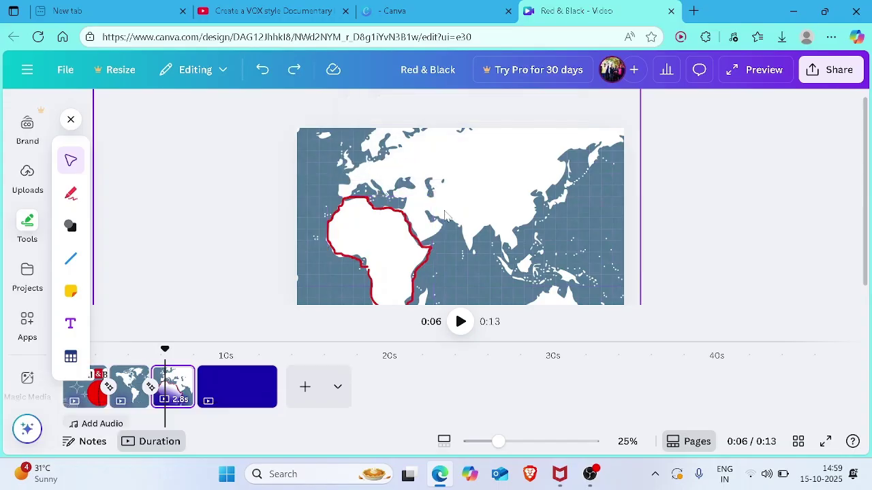
Watch the next part of the YouTube tutorial, where a red route is drawn on the map, and return to the Canva design
{"action": "left_click", "coordinate": [289, 8]}
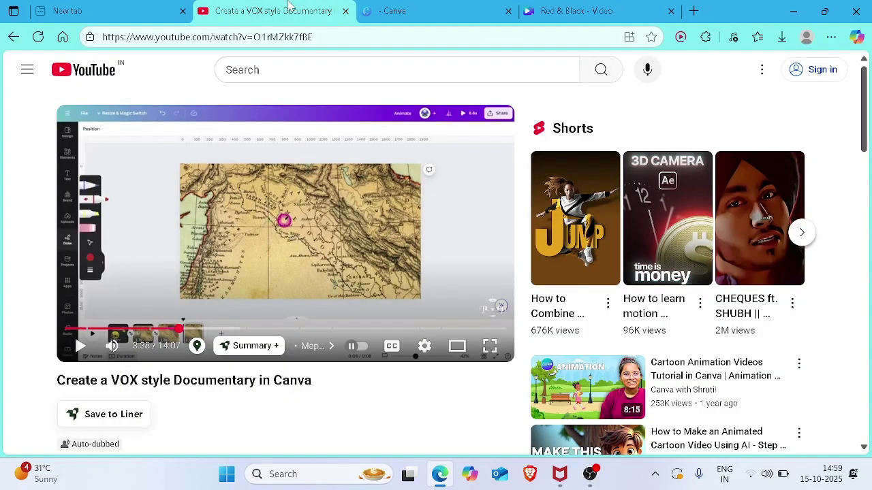
{"action": "key", "text": "space"}
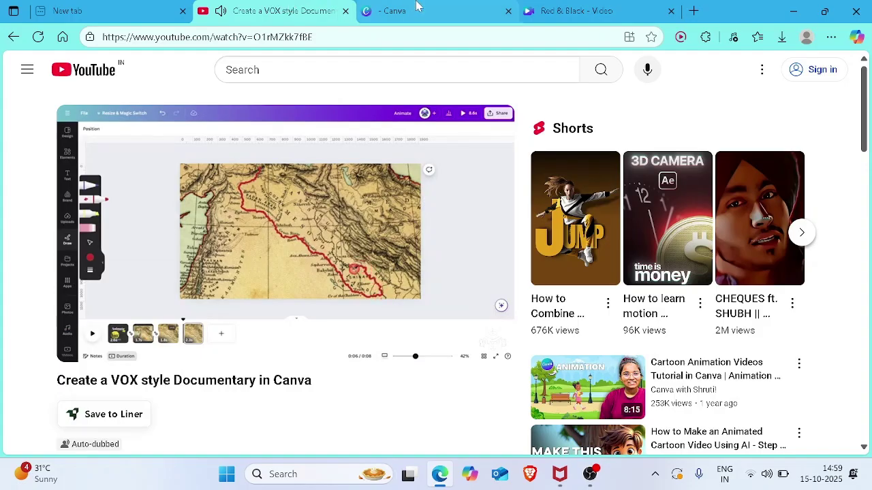
{"action": "left_click", "coordinate": [644, 8]}
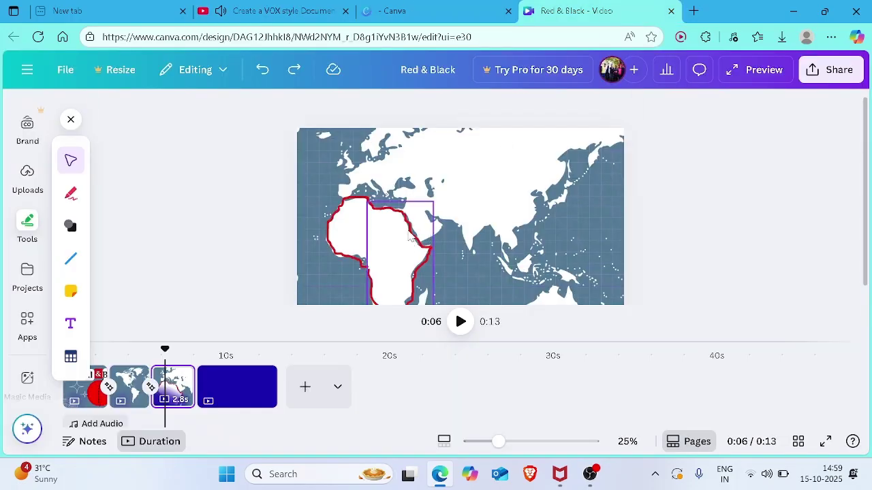
Group the two red strokes that form the Africa outline on the third page
{"action": "left_click", "coordinate": [351, 232]}
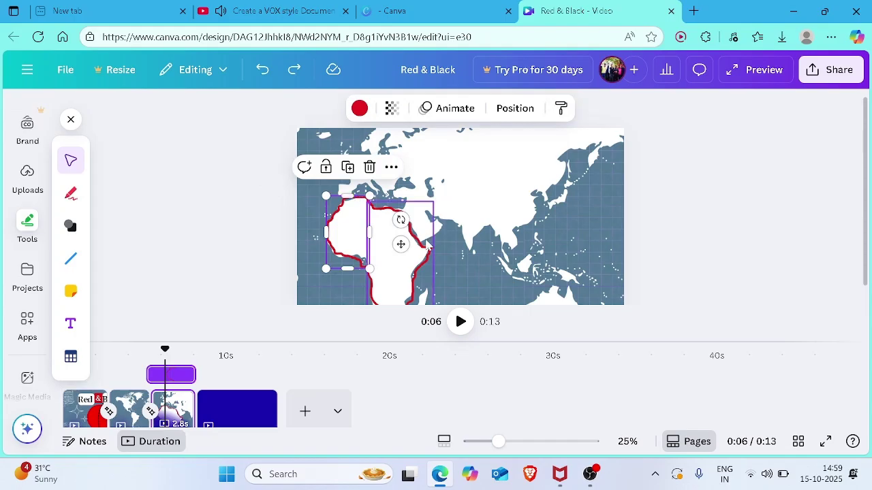
{"action": "left_click", "coordinate": [427, 246], "text": "shift"}
{"action": "left_click", "coordinate": [332, 167]}
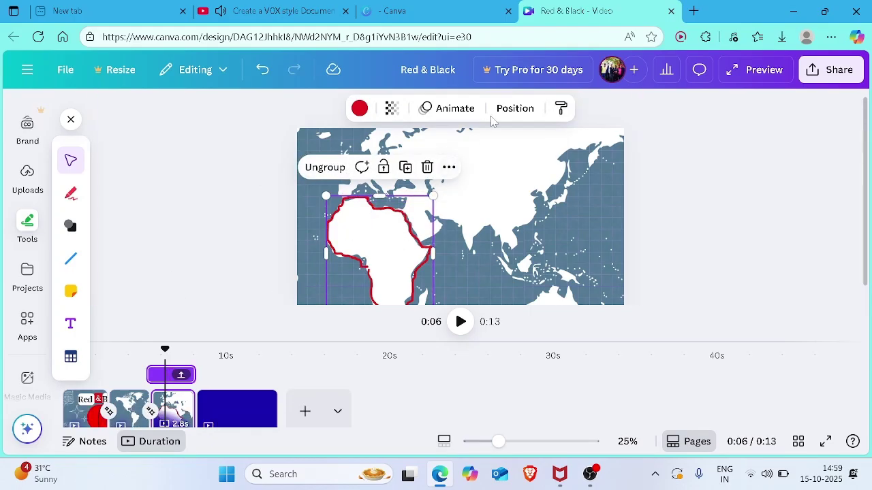
Apply the Wipe animation to the grouped Africa outline, set to play on enter only
{"action": "left_click", "coordinate": [392, 109]}
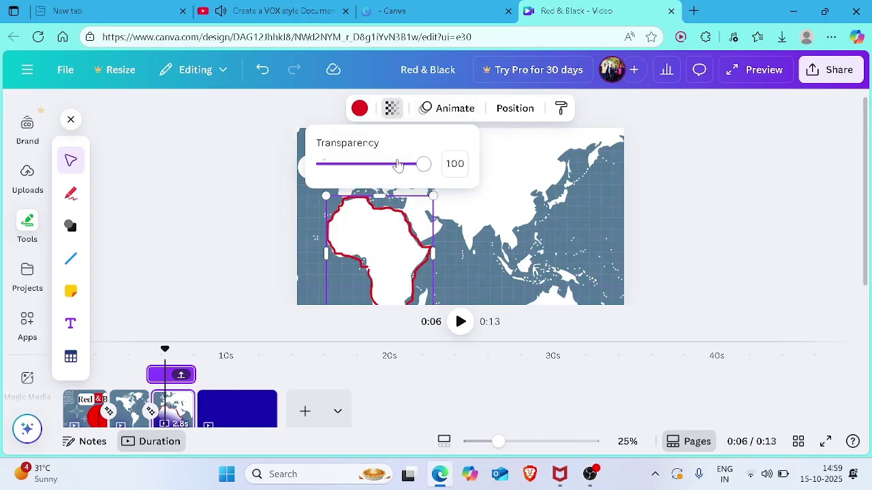
{"action": "left_click", "coordinate": [455, 109]}
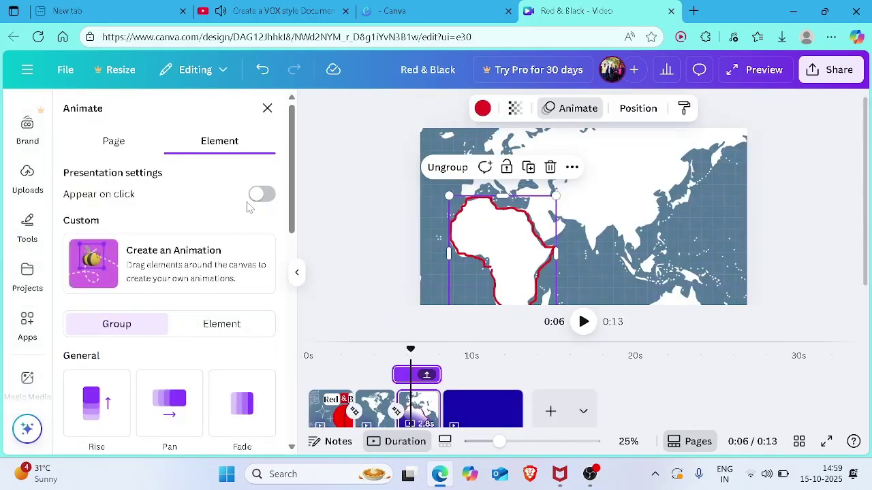
{"action": "left_click_drag", "start_coordinate": [297, 172], "coordinate": [297, 253]}
{"action": "left_click", "coordinate": [182, 260]}
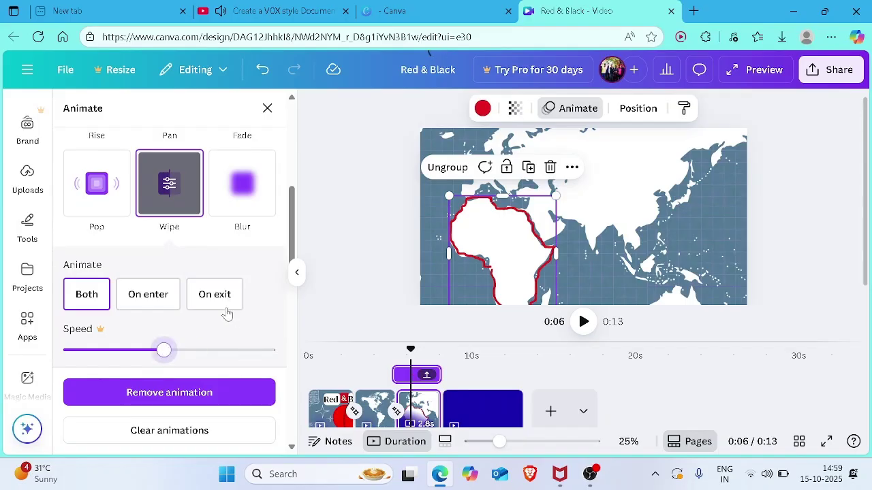
{"action": "left_click", "coordinate": [166, 294]}
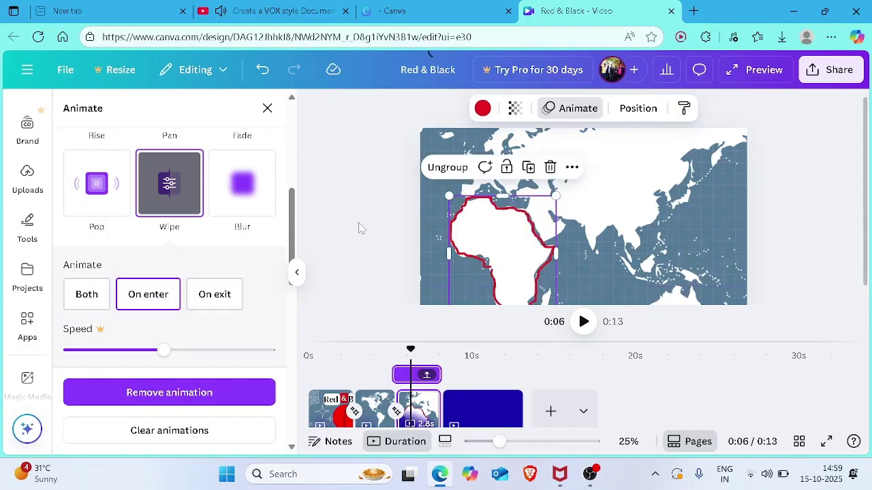
Check the YouTube tutorial, pause it, and return to the Canva design, dismissing the Canva Pro trial offer
{"action": "left_click", "coordinate": [315, 8]}
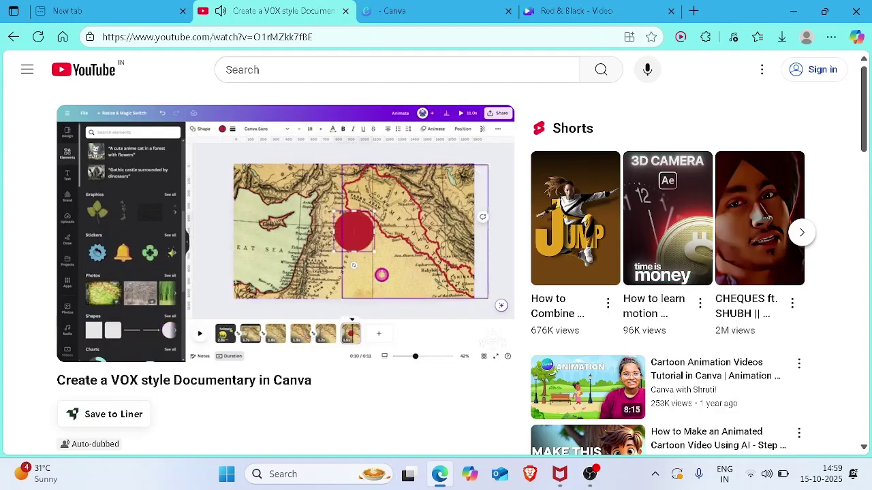
{"action": "left_click", "coordinate": [339, 172]}
{"action": "left_click", "coordinate": [632, 8]}
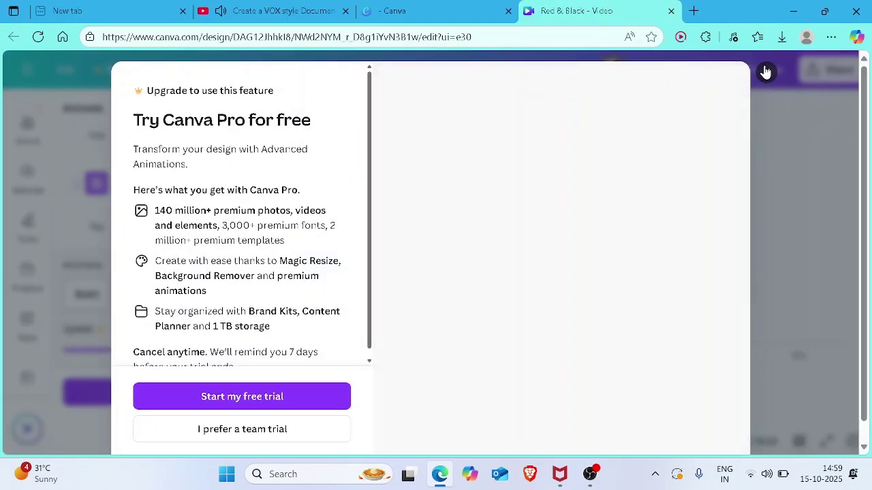
{"action": "left_click", "coordinate": [764, 70]}
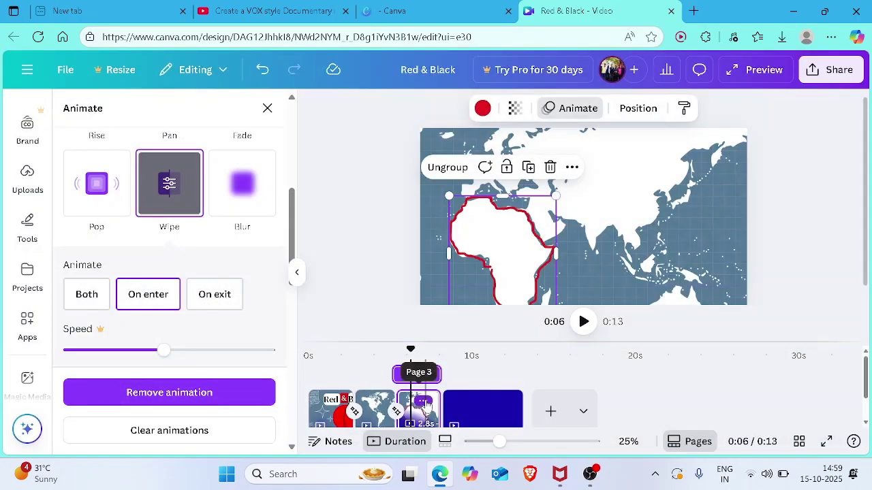
Duplicate the third page with the zoomed map and red Africa outline, and close the animation settings
{"action": "left_click", "coordinate": [423, 402]}
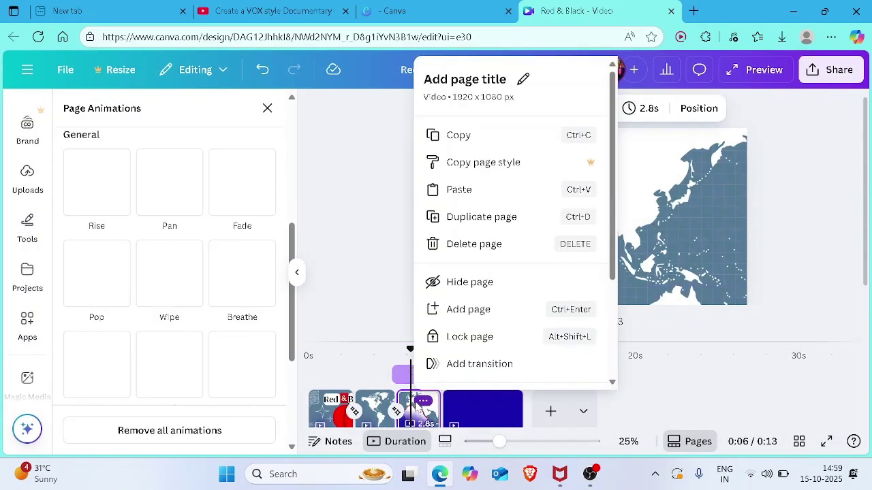
{"action": "left_click", "coordinate": [478, 216]}
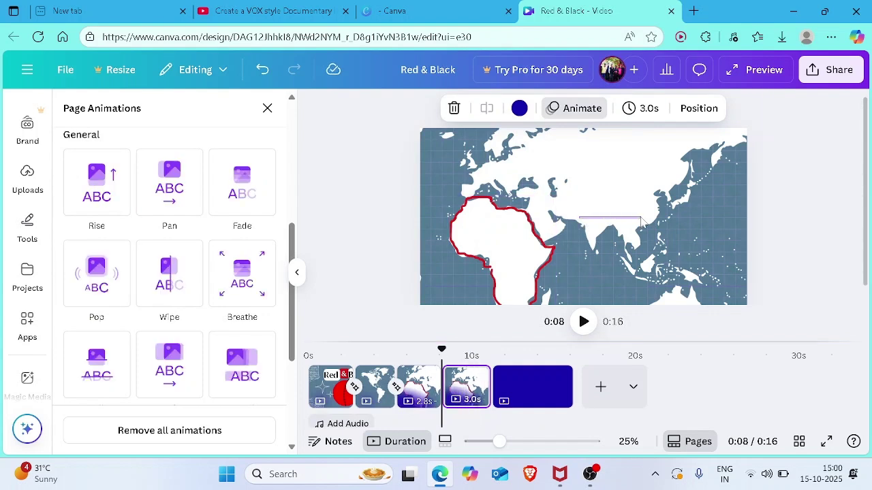
{"action": "key", "text": "Escape"}
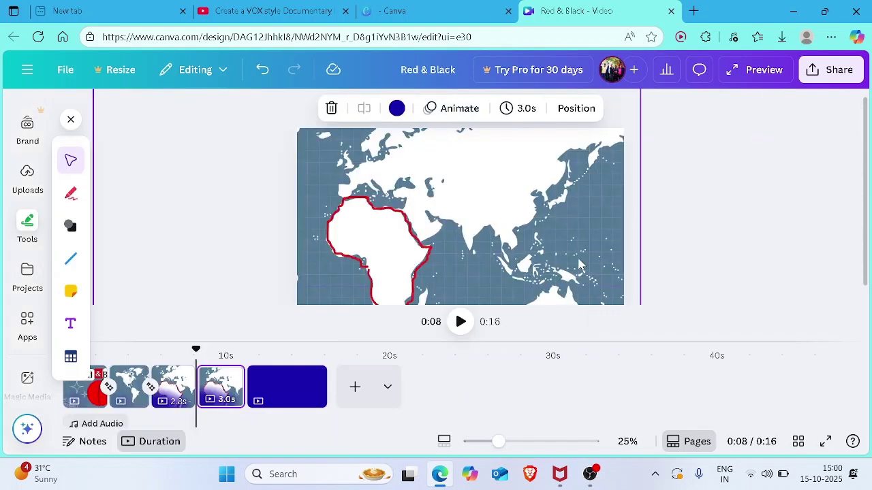
Try moving the map sideways on the duplicated page, and undo the move
{"action": "left_click", "coordinate": [217, 386]}
{"action": "left_click_drag", "start_coordinate": [453, 203], "coordinate": [651, 179]}
{"action": "key", "text": "ctrl+z"}
{"action": "key", "text": "ctrl+z"}
{"action": "key", "text": "ctrl+z"}
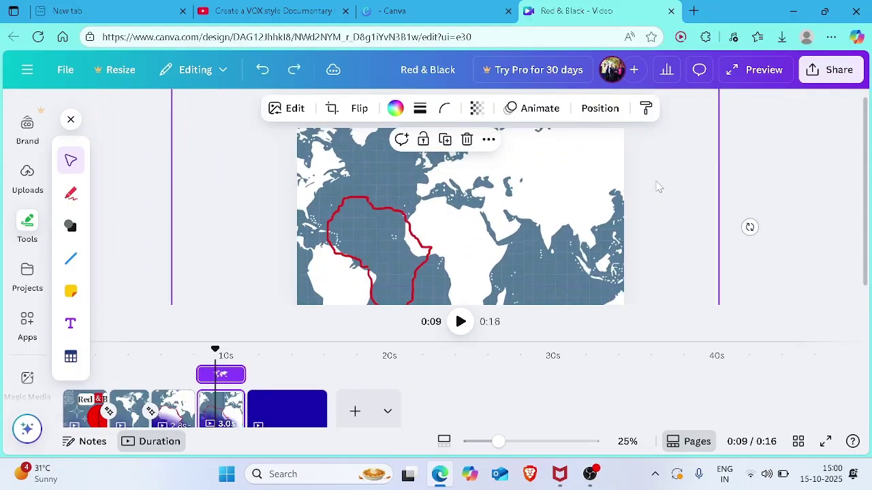
{"action": "key", "text": "Escape"}
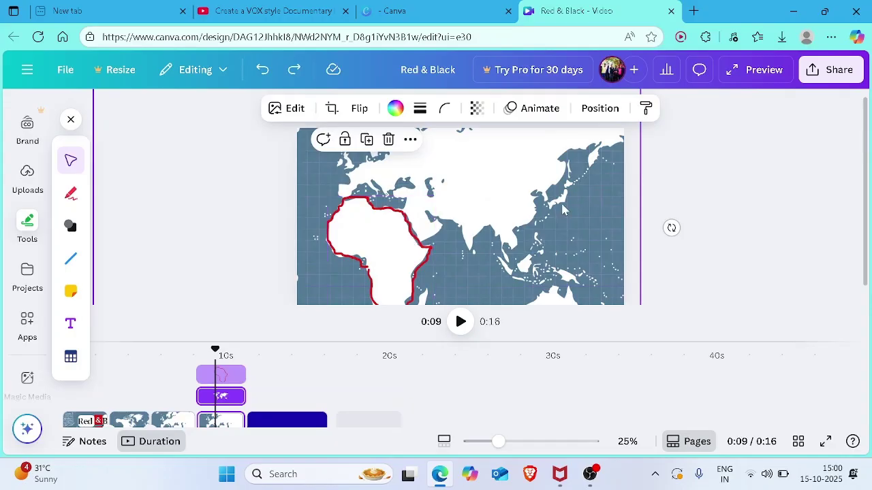
{"action": "left_click", "coordinate": [371, 198]}
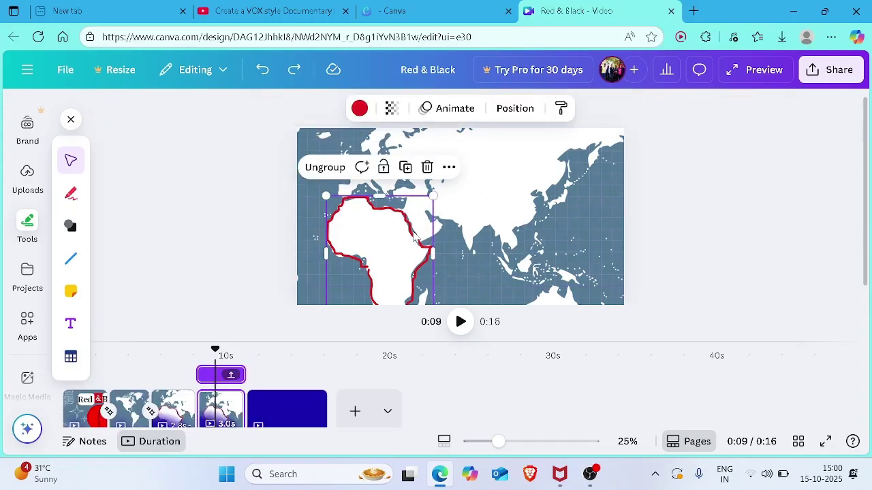
{"action": "right_click", "coordinate": [372, 199]}
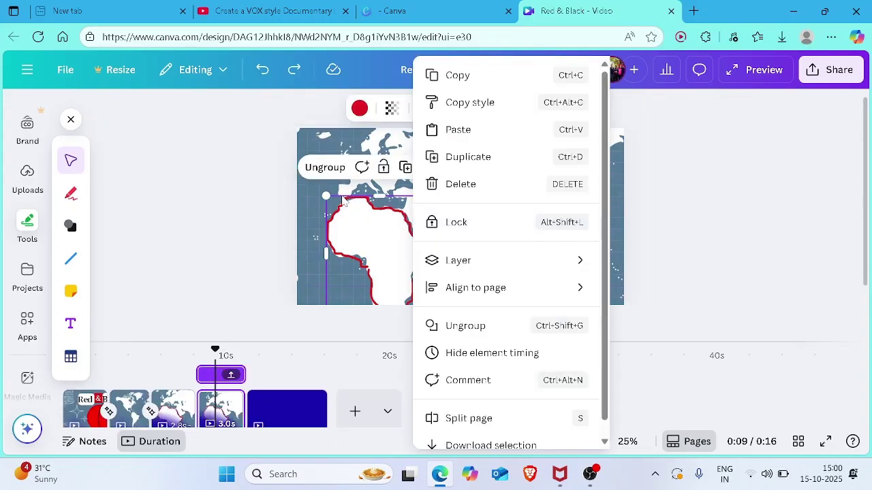
{"action": "key", "text": "Escape"}
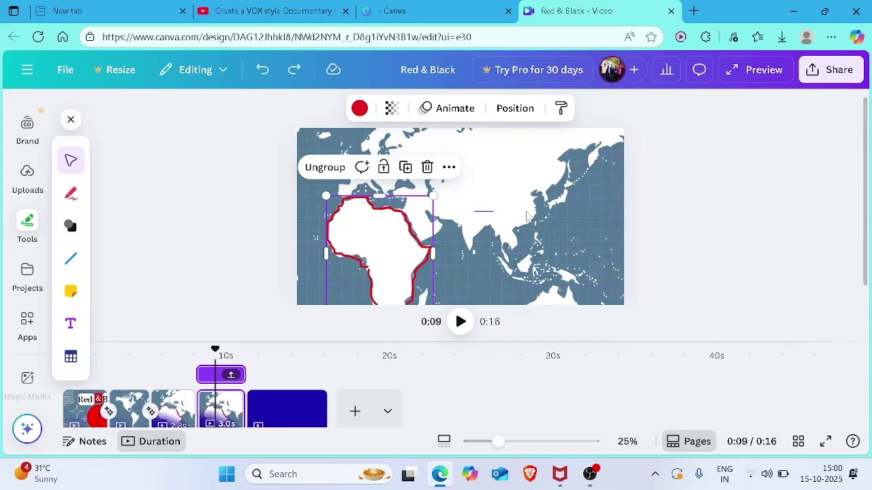
{"action": "key", "text": "Escape"}
Shift the map on the duplicated page right until the Americas show, and move the red outline back over Africa
{"action": "left_click", "coordinate": [507, 185]}
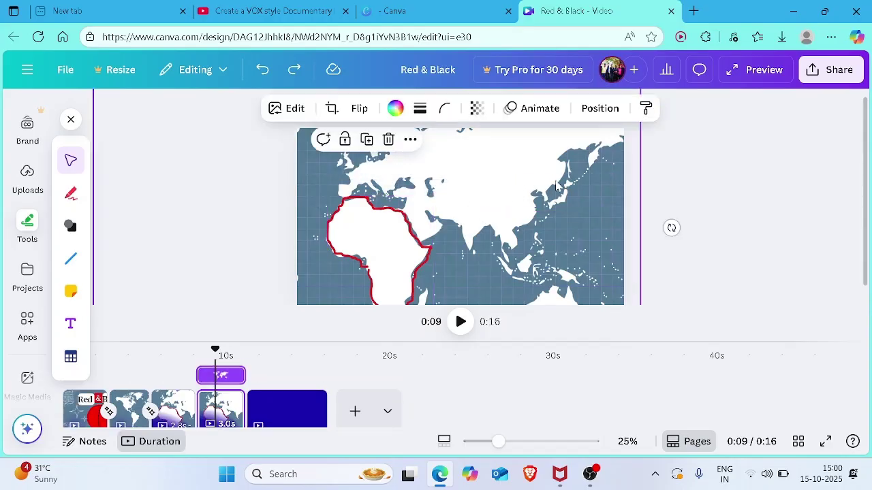
{"action": "left_click_drag", "start_coordinate": [507, 185], "coordinate": [728, 180]}
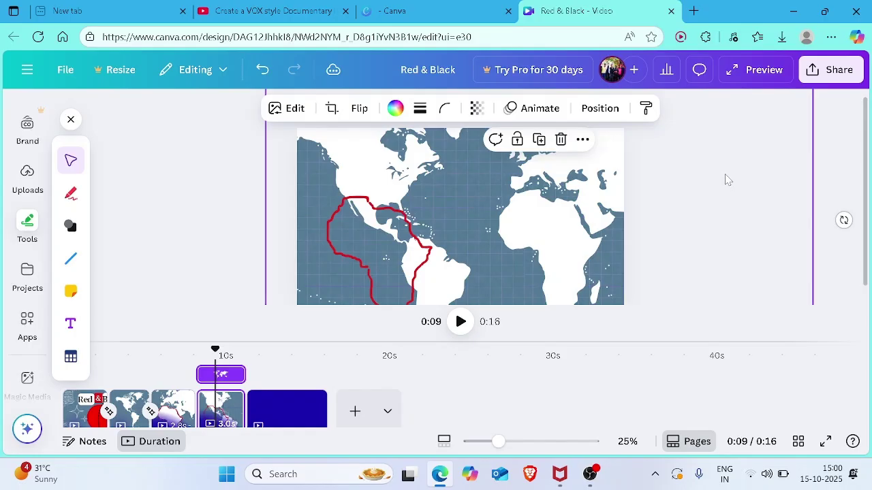
{"action": "mouse_move", "coordinate": [552, 183]}
{"action": "left_mouse_down"}
{"action": "mouse_move", "coordinate": [675, 179]}
{"action": "mouse_move", "coordinate": [575, 167]}
{"action": "mouse_move", "coordinate": [537, 147]}
{"action": "mouse_move", "coordinate": [548, 175]}
{"action": "left_mouse_up"}
{"action": "left_click_drag", "start_coordinate": [436, 252], "coordinate": [598, 239]}
{"action": "left_click", "coordinate": [724, 244]}
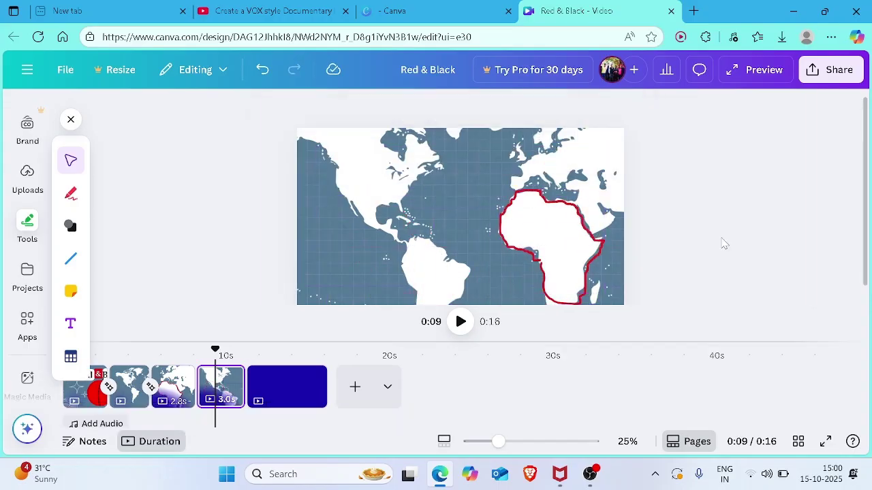
Add a Match & Move transition between the third and fourth pages
{"action": "mouse_move", "coordinate": [196, 395]}
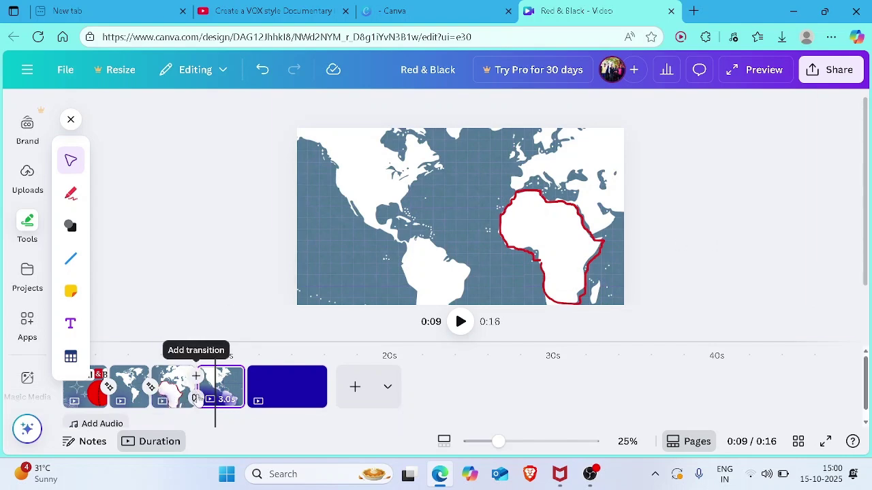
{"action": "left_click", "coordinate": [196, 376]}
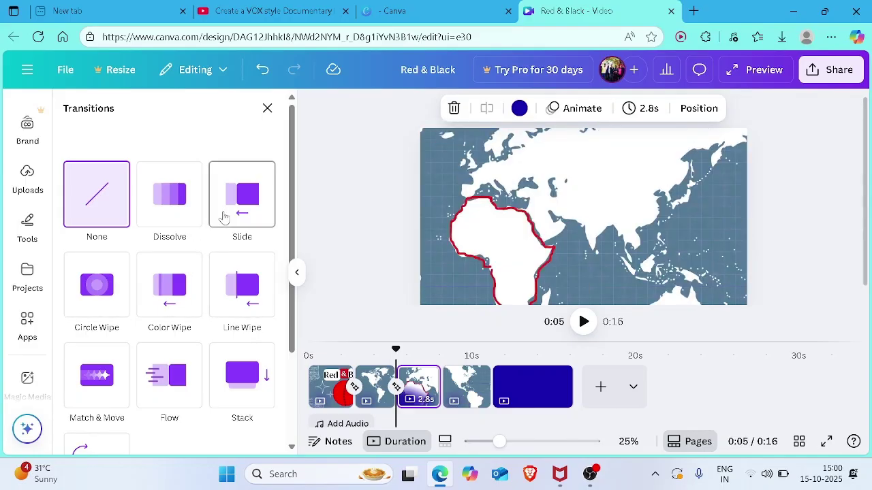
{"action": "left_click", "coordinate": [113, 389]}
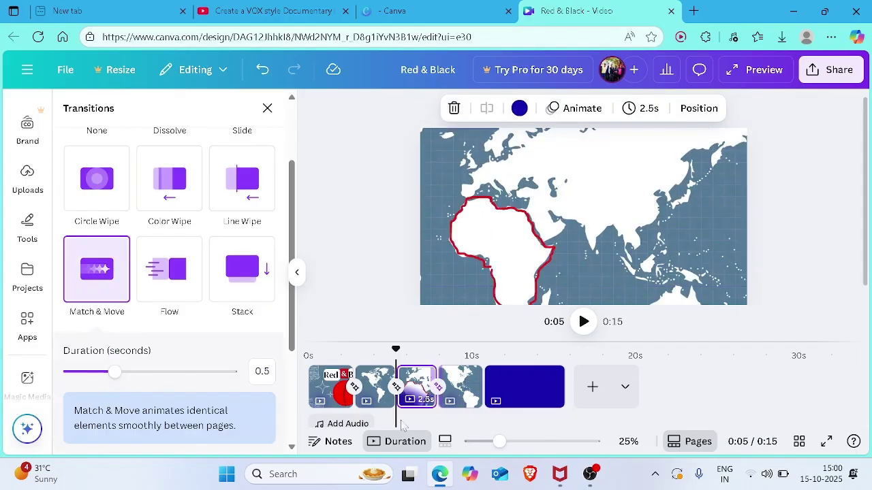
Review the third page and the plain blue last page, and return to the fourth page with the shifted map
{"action": "left_click", "coordinate": [413, 392]}
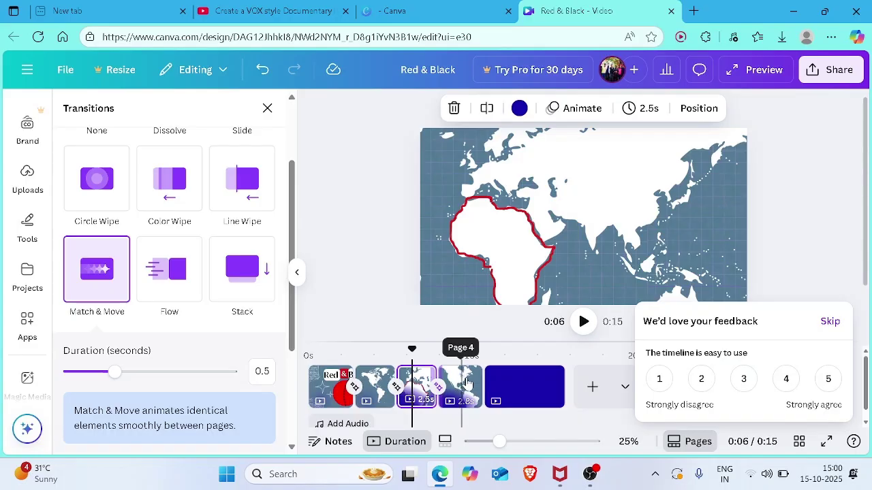
{"action": "left_click", "coordinate": [523, 385]}
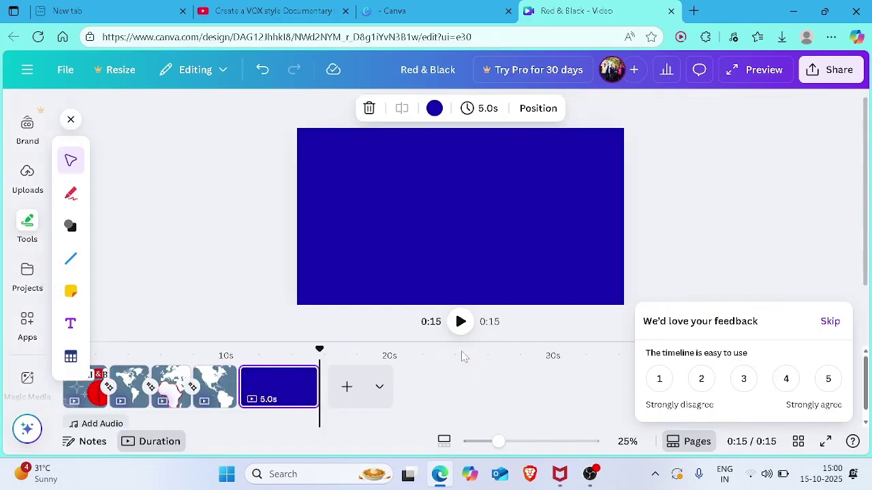
{"action": "left_click", "coordinate": [211, 356]}
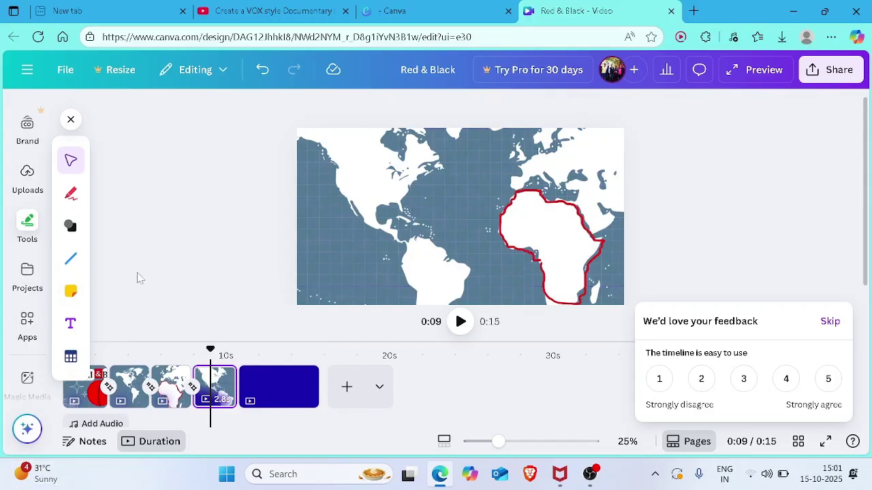
Add the pin-shaped frame from the world map elements to the fourth page, and shrink it so it points at northern South America
{"action": "left_click", "coordinate": [72, 122]}
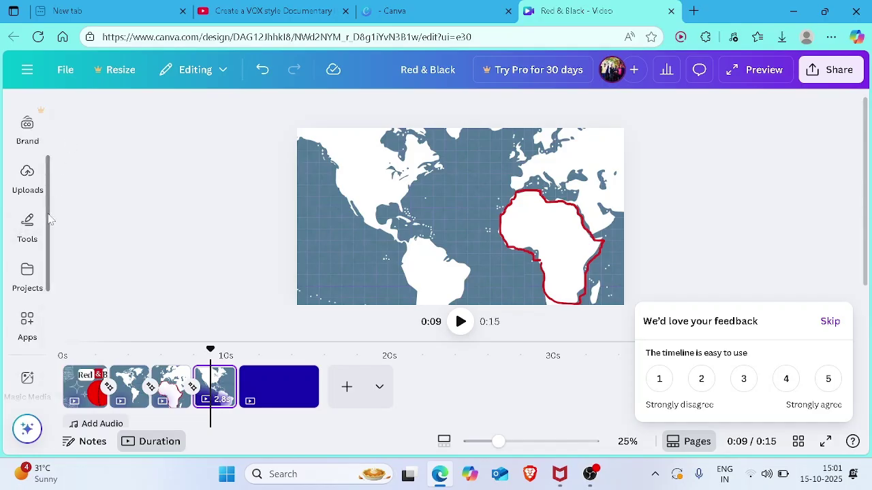
{"action": "scroll", "coordinate": [47, 218], "scroll_direction": "up", "scroll_amount": 2}
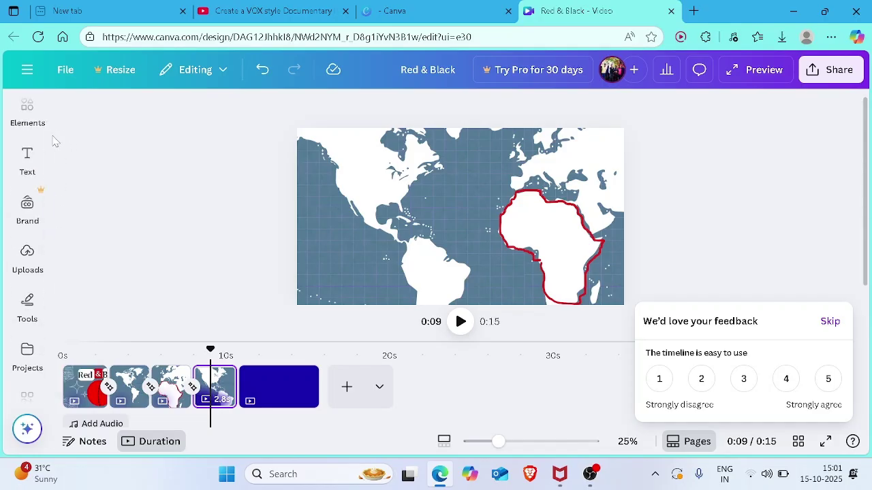
{"action": "scroll", "coordinate": [50, 152], "scroll_direction": "up", "scroll_amount": 1}
{"action": "left_click", "coordinate": [28, 140]}
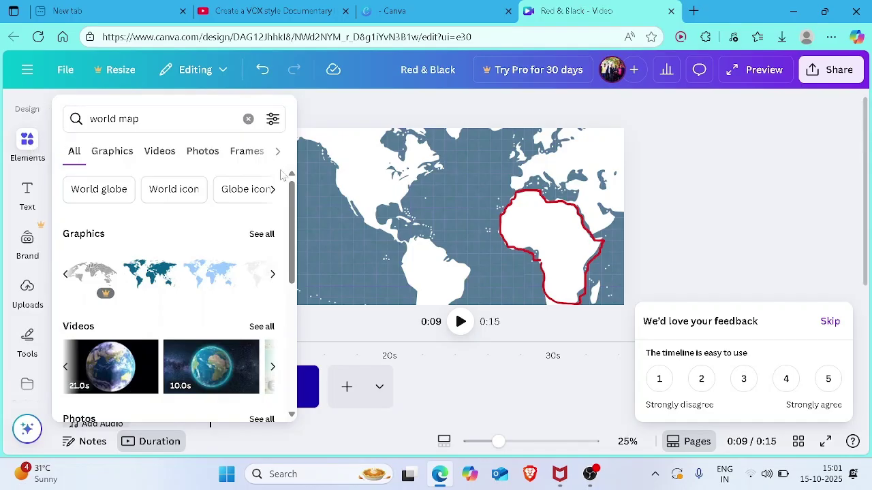
{"action": "left_click_drag", "start_coordinate": [291, 254], "coordinate": [274, 368]}
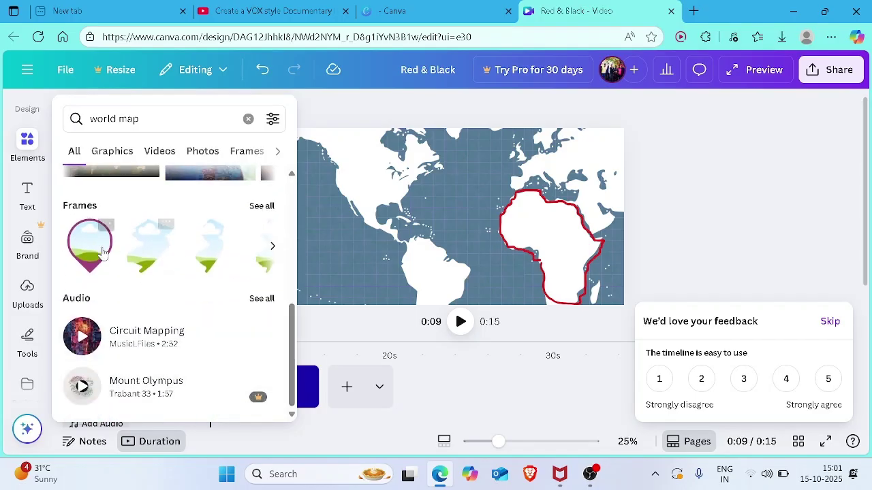
{"action": "left_click", "coordinate": [360, 238]}
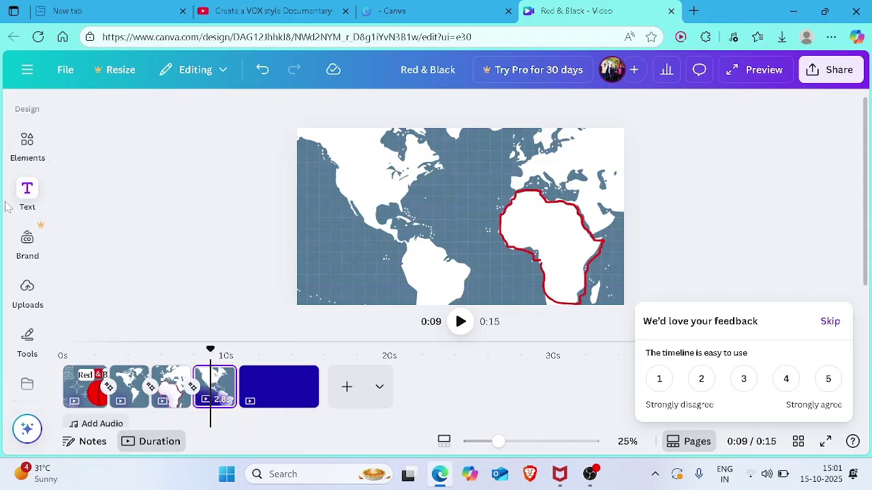
{"action": "left_click", "coordinate": [26, 160]}
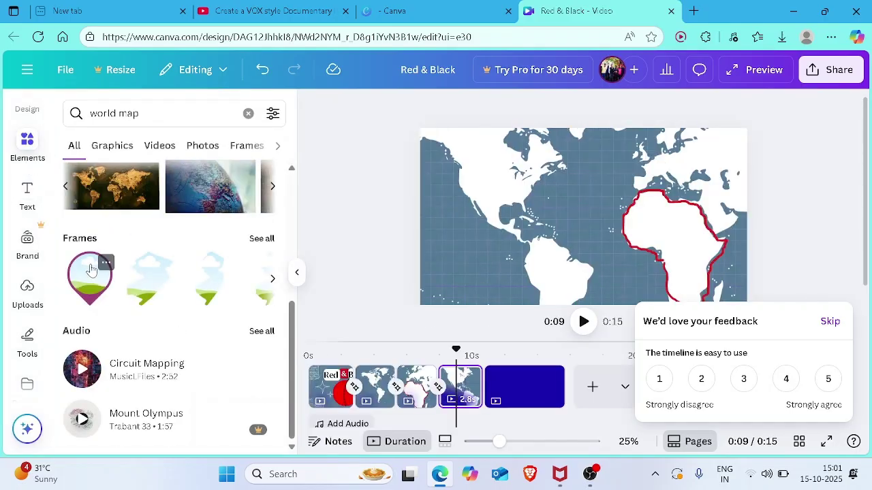
{"action": "left_click", "coordinate": [91, 270]}
{"action": "left_click_drag", "start_coordinate": [579, 192], "coordinate": [552, 197]}
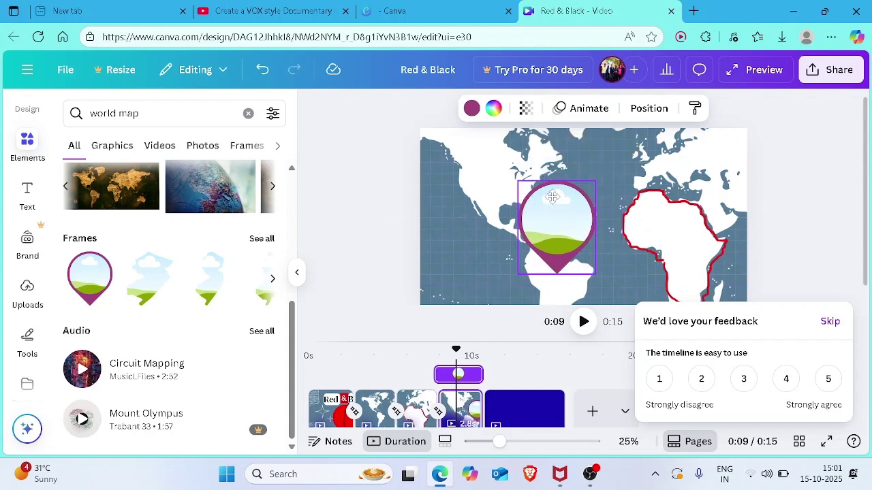
{"action": "left_click_drag", "start_coordinate": [597, 179], "coordinate": [557, 218]}
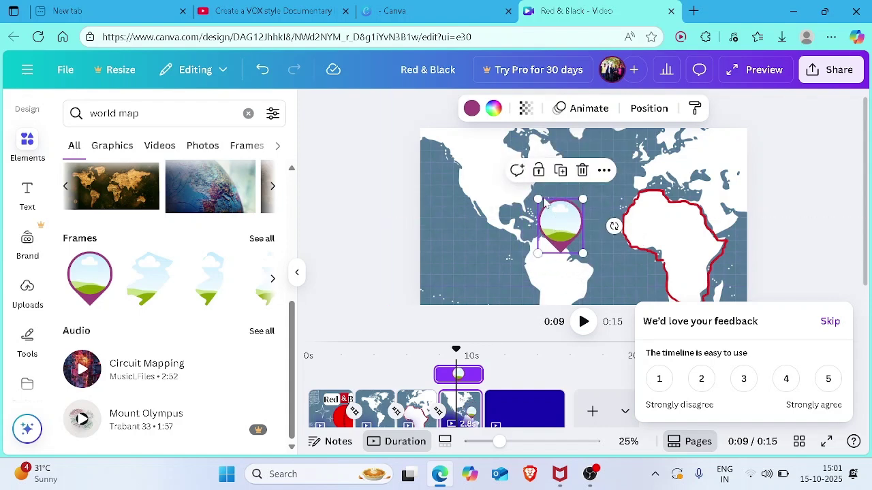
Try black on the pin frame, and settle on the dark blue document colour
{"action": "left_click", "coordinate": [470, 108]}
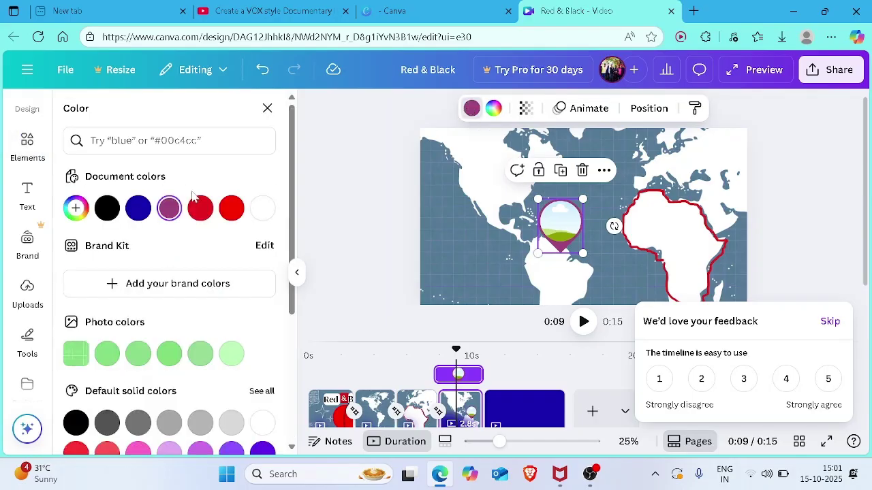
{"action": "left_click", "coordinate": [107, 208]}
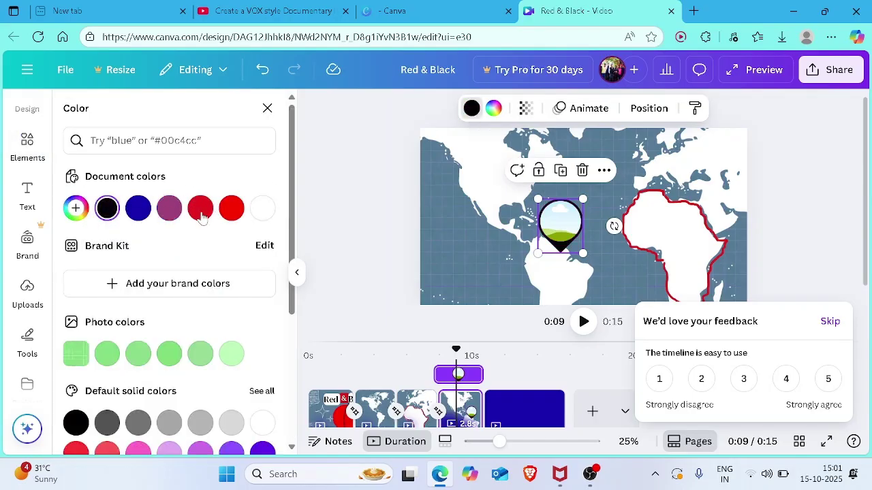
{"action": "left_click", "coordinate": [140, 212]}
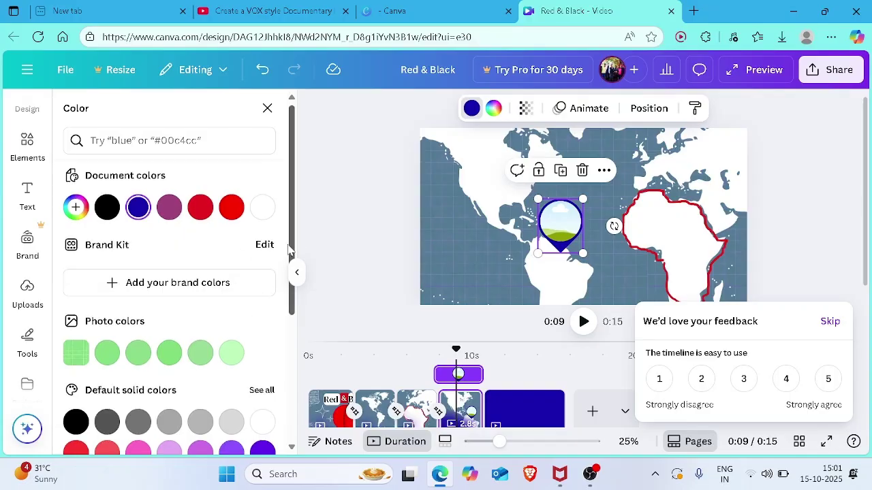
Try yellow and light orange from the default solid colours on the pin frame
{"action": "left_click_drag", "start_coordinate": [289, 251], "coordinate": [284, 360]}
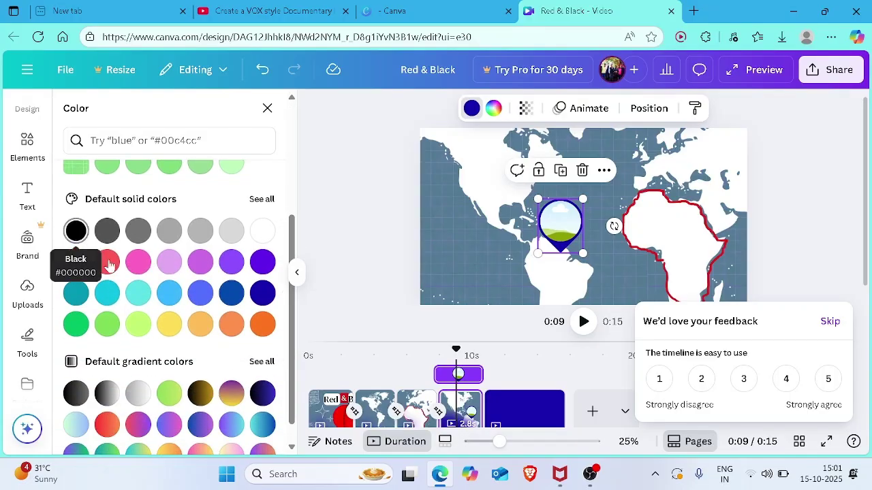
{"action": "left_click", "coordinate": [170, 323]}
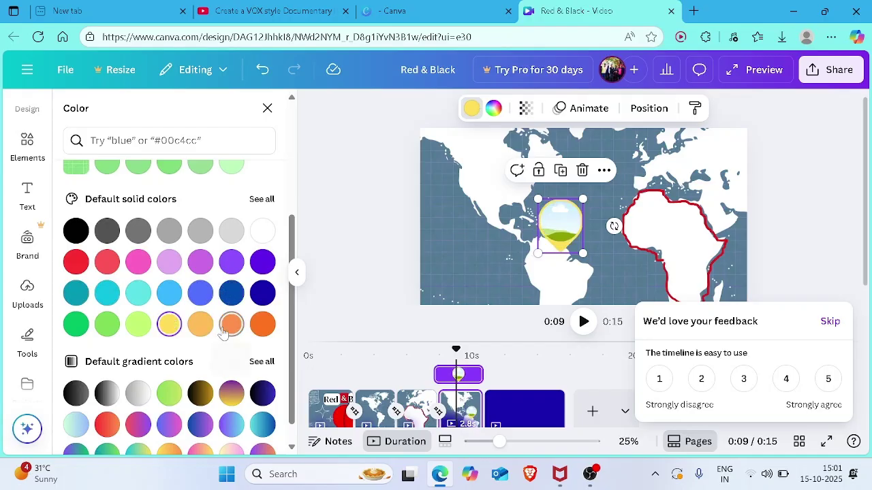
{"action": "left_click", "coordinate": [203, 327]}
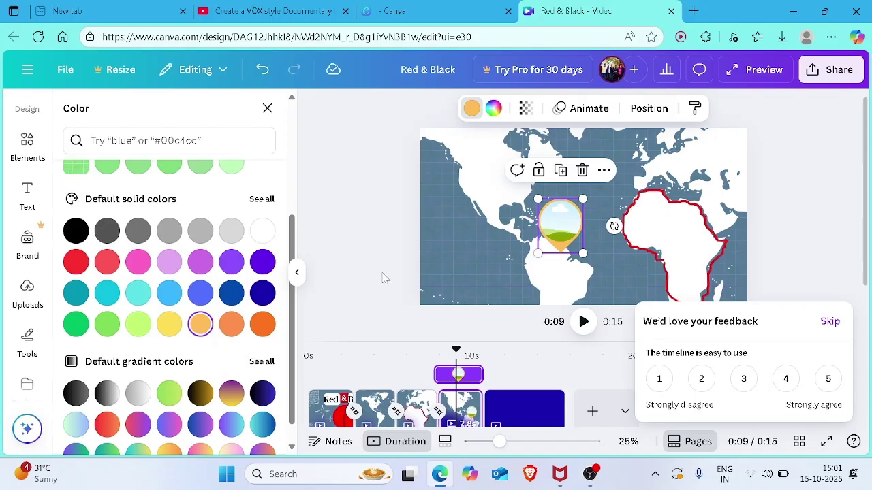
{"action": "key", "text": "Escape"}
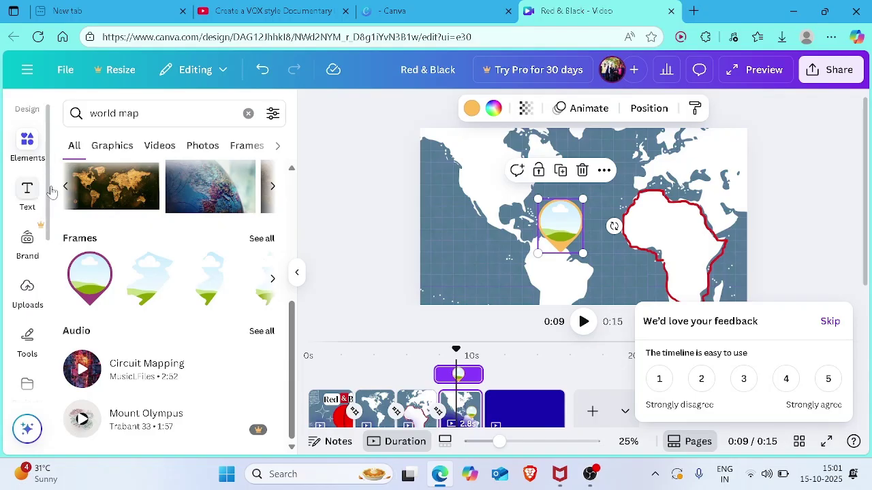
{"action": "left_click", "coordinate": [343, 205]}
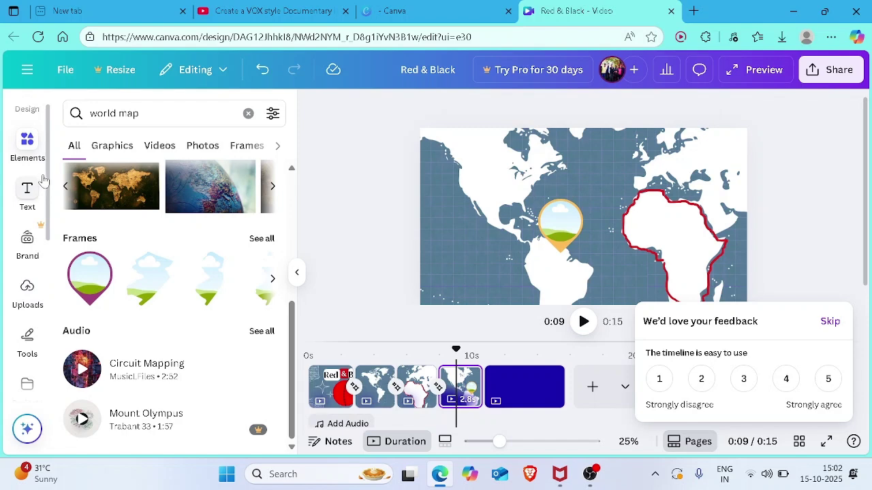
Try the Nature video template on the fourth page, dismiss the Pro trial offer, and undo back to the map with the pin
{"action": "scroll", "coordinate": [31, 171], "scroll_direction": "down", "scroll_amount": 2}
{"action": "scroll", "coordinate": [28, 136], "scroll_direction": "up", "scroll_amount": 3}
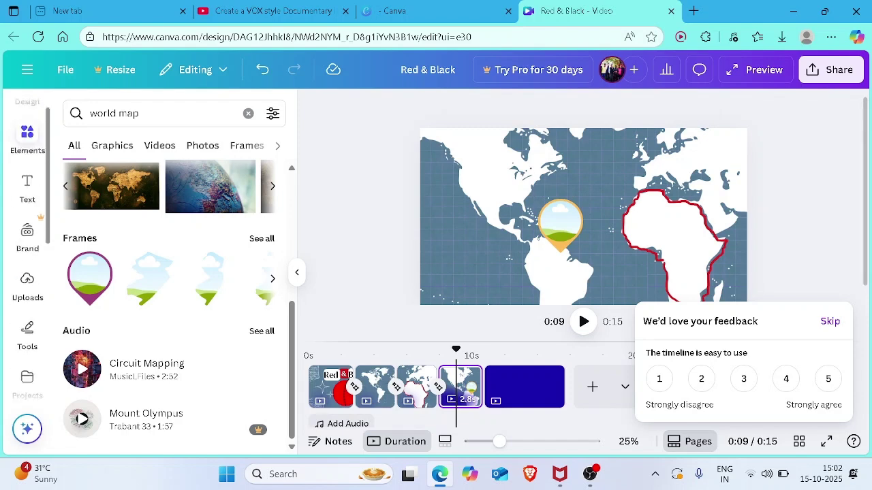
{"action": "left_click", "coordinate": [27, 116]}
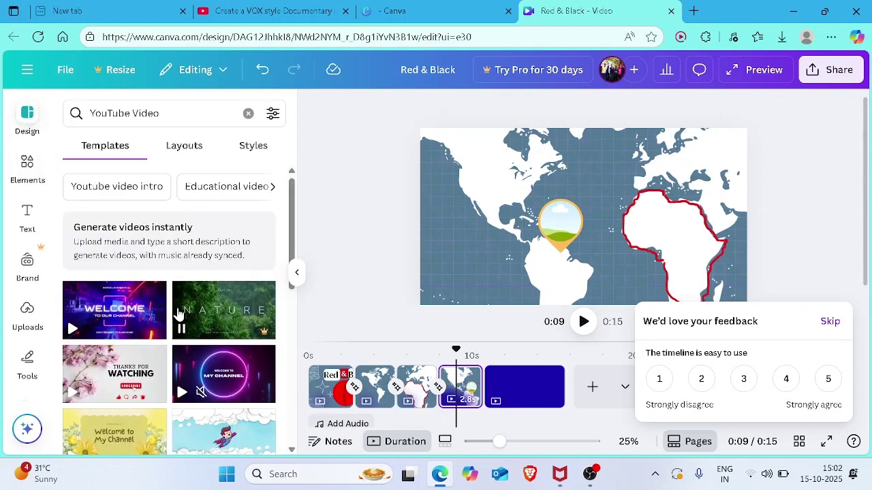
{"action": "left_click", "coordinate": [551, 224]}
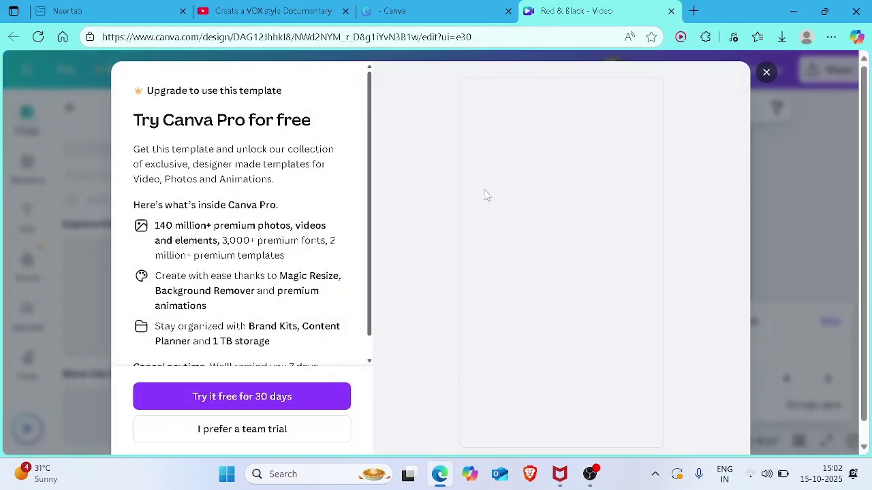
{"action": "left_click", "coordinate": [765, 72]}
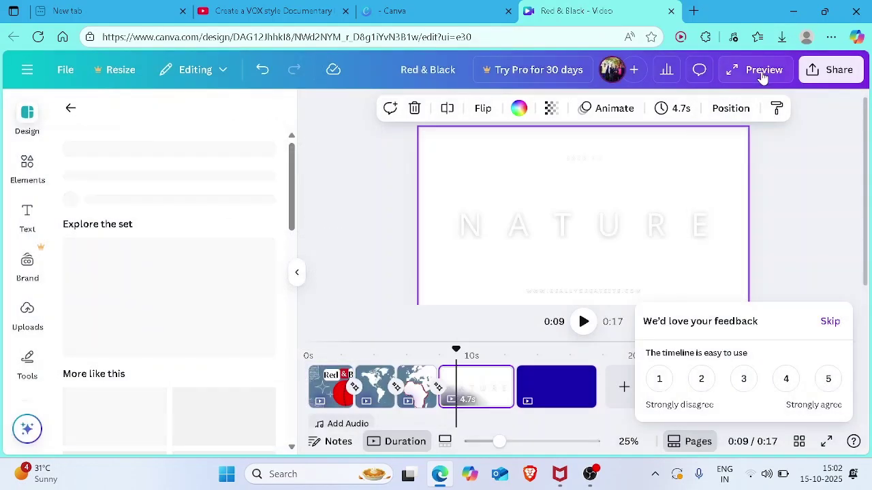
{"action": "key", "text": "ctrl+z"}
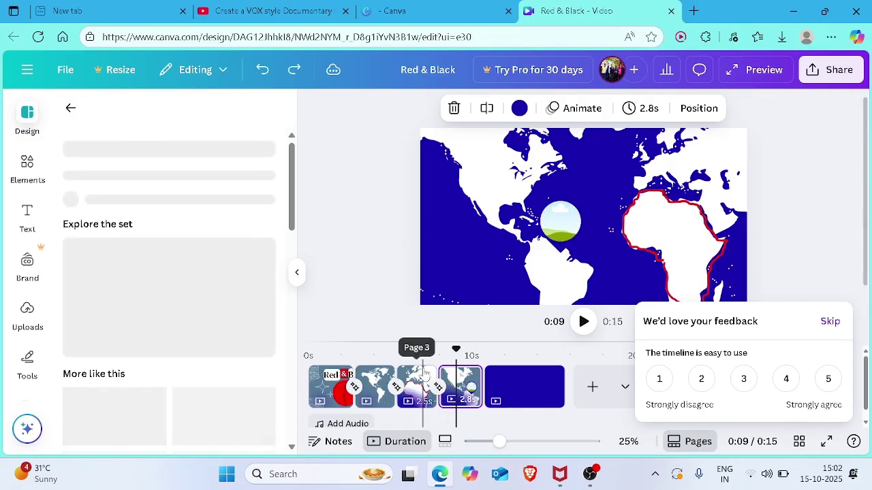
Review the title page and the world map page, and return to the fourth page with the pin frame
{"action": "left_click", "coordinate": [419, 396]}
{"action": "right_click", "coordinate": [451, 385]}
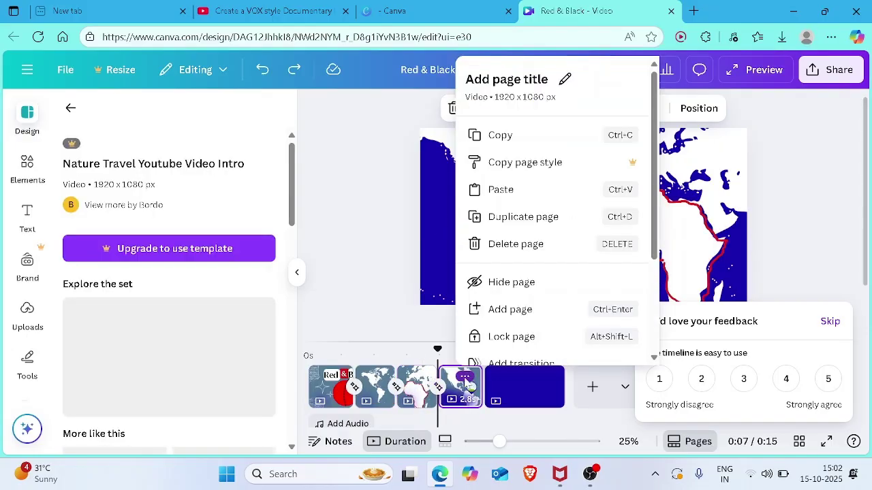
{"action": "left_click", "coordinate": [334, 173]}
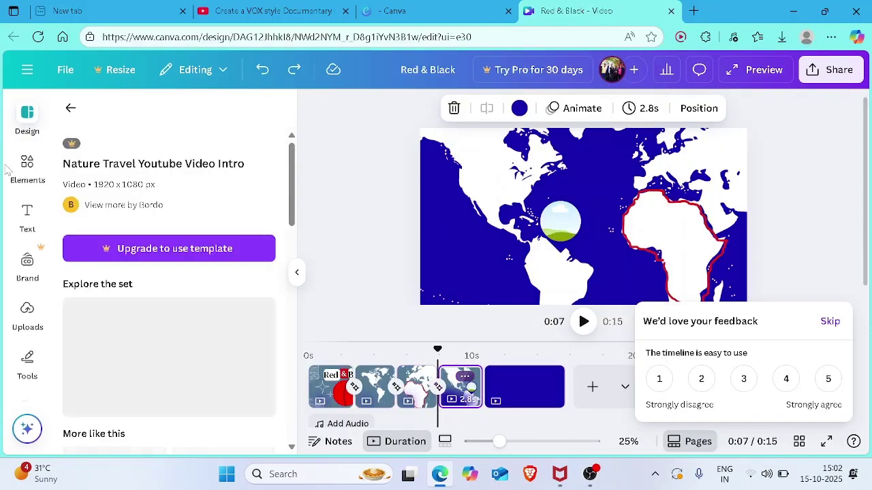
{"action": "left_click", "coordinate": [333, 386]}
{"action": "left_click", "coordinate": [27, 163]}
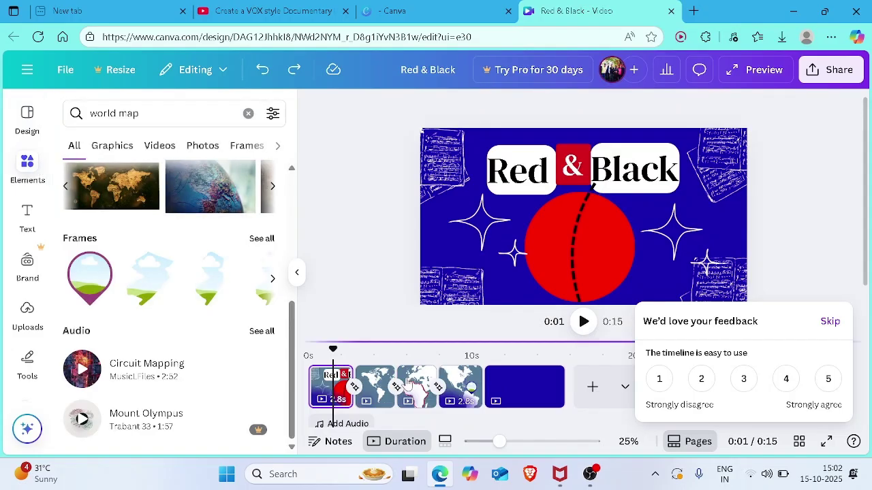
{"action": "left_click", "coordinate": [392, 385]}
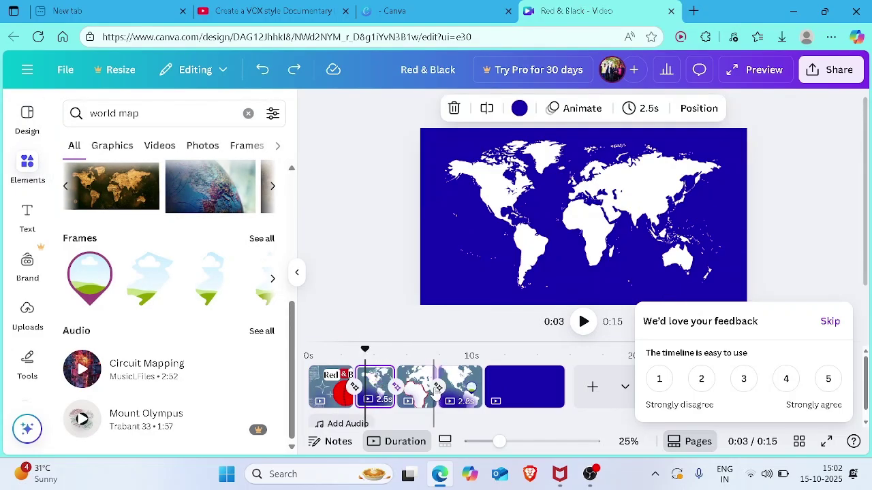
{"action": "left_click", "coordinate": [462, 392]}
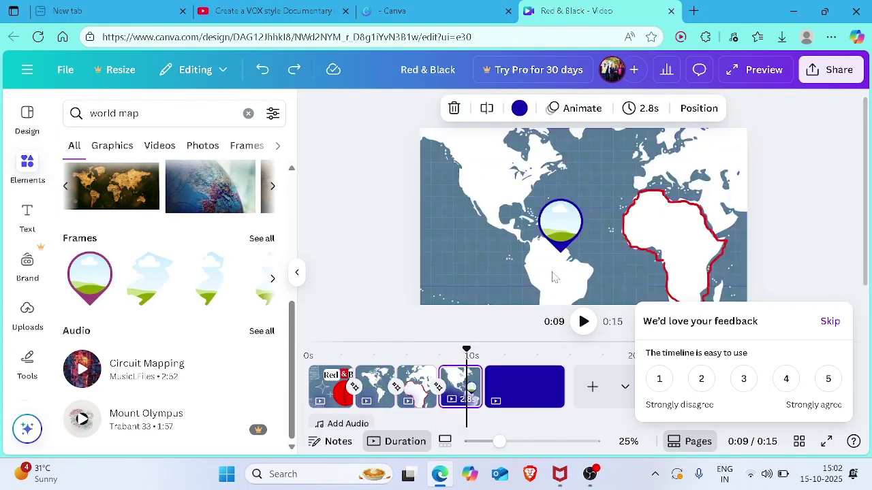
Narrow the world map elements to videos, and rate the timeline's ease of use 3 in the feedback survey
{"action": "left_click", "coordinate": [560, 233]}
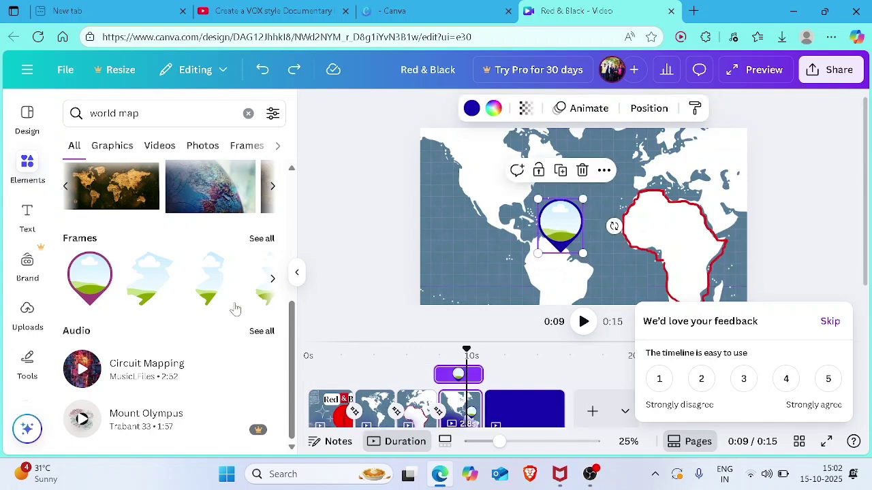
{"action": "left_click", "coordinate": [270, 188]}
{"action": "left_click", "coordinate": [156, 146]}
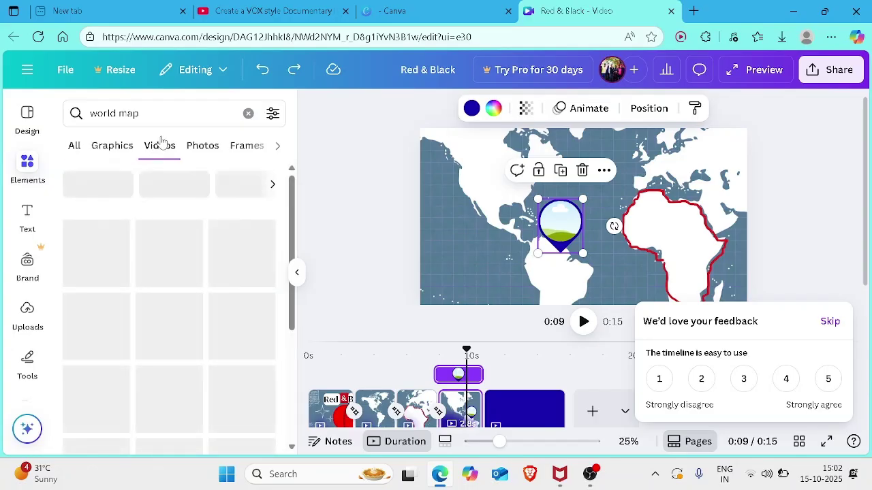
{"action": "left_click", "coordinate": [743, 379]}
{"action": "left_click", "coordinate": [830, 223]}
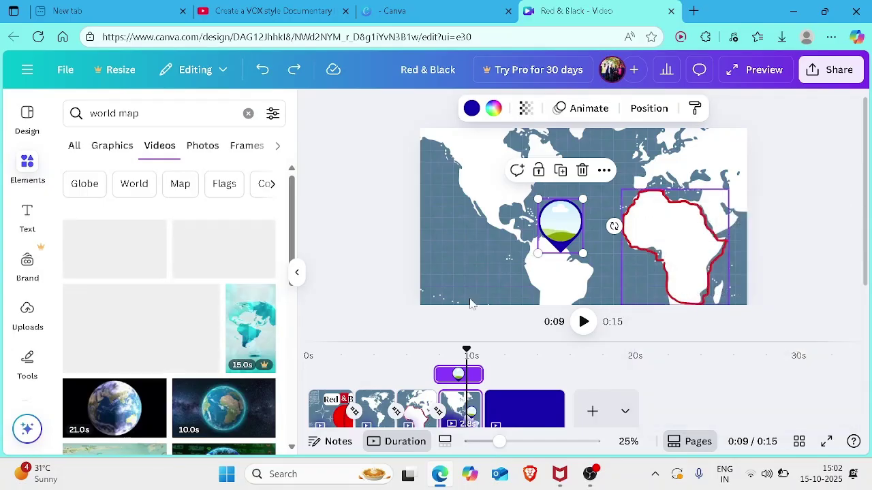
Fill the pin frame on the fourth page with the 21-second rotating Earth video
{"action": "left_click_drag", "start_coordinate": [190, 378], "coordinate": [456, 279]}
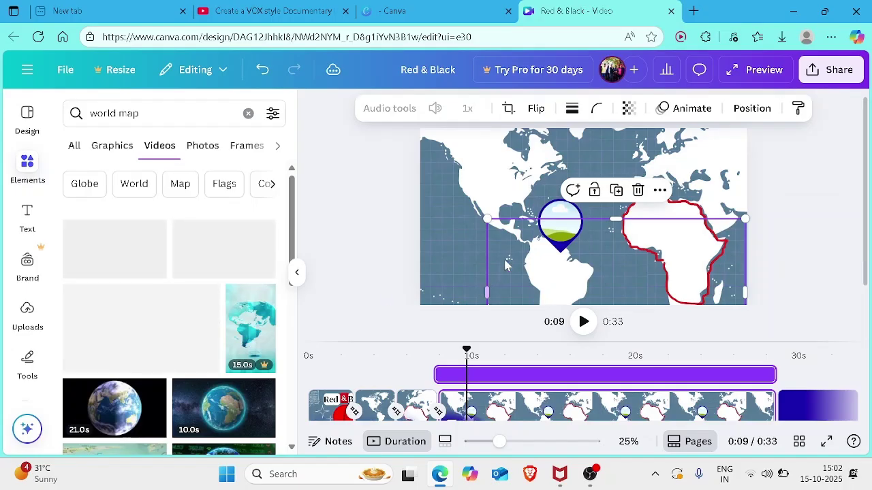
{"action": "left_click_drag", "start_coordinate": [517, 259], "coordinate": [554, 221]}
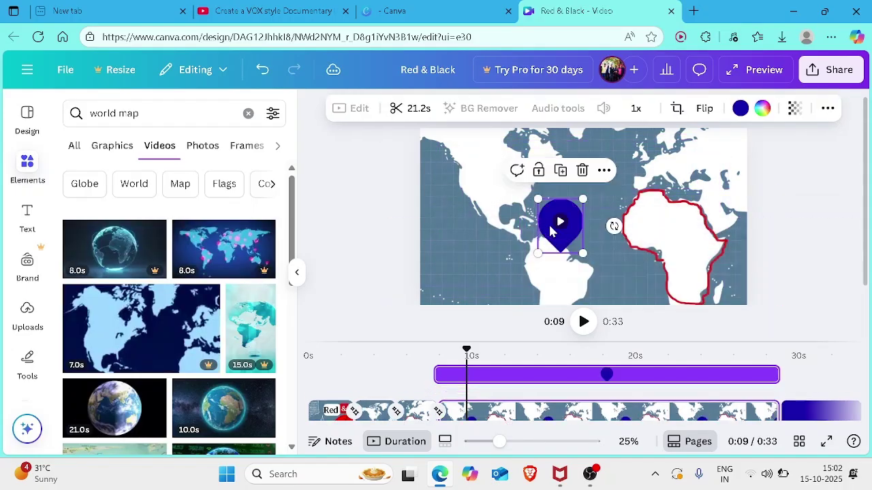
{"action": "left_click", "coordinate": [810, 226]}
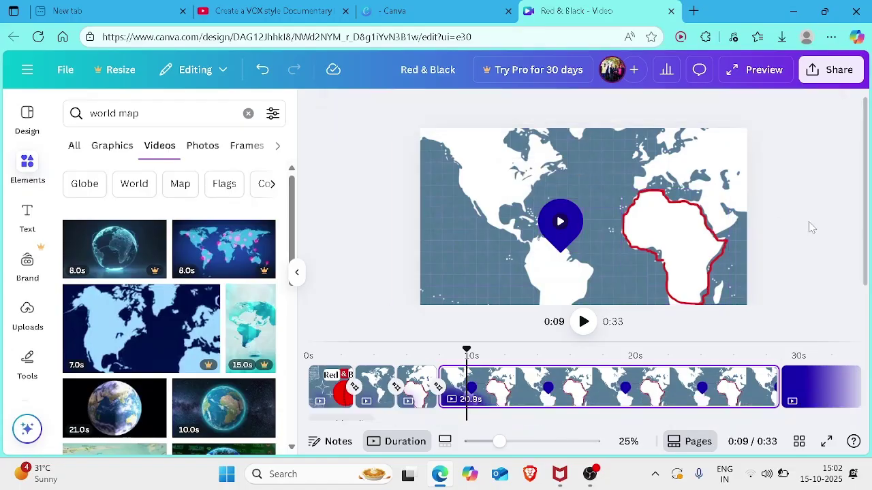
Play the fourth page to check the Earth video inside the pin, and switch to the YouTube tutorial
{"action": "left_click", "coordinate": [581, 322]}
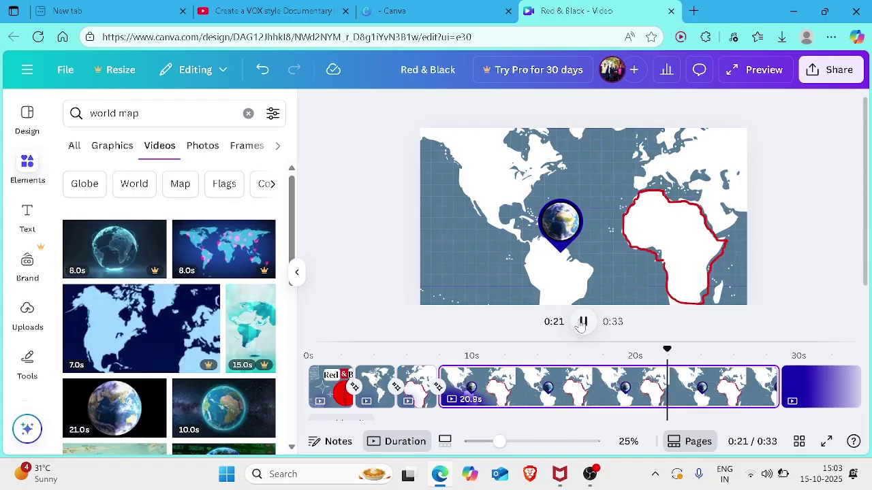
{"action": "left_click", "coordinate": [583, 322]}
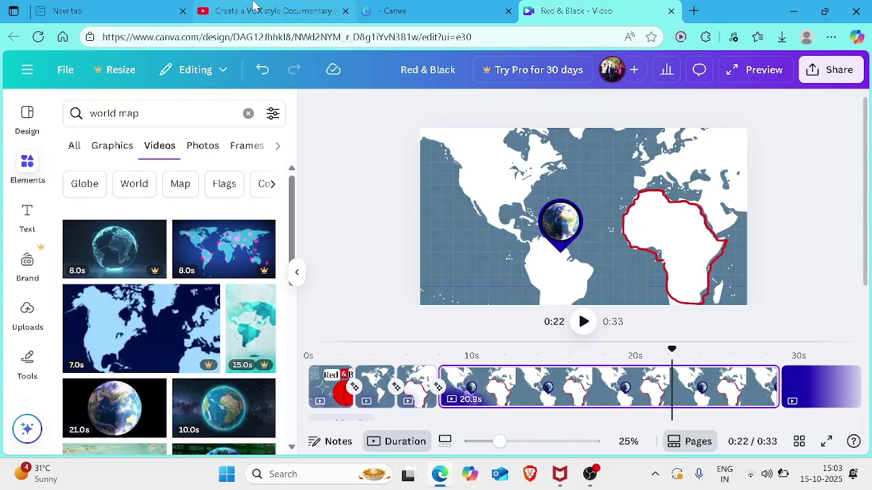
{"action": "left_click", "coordinate": [256, 10]}
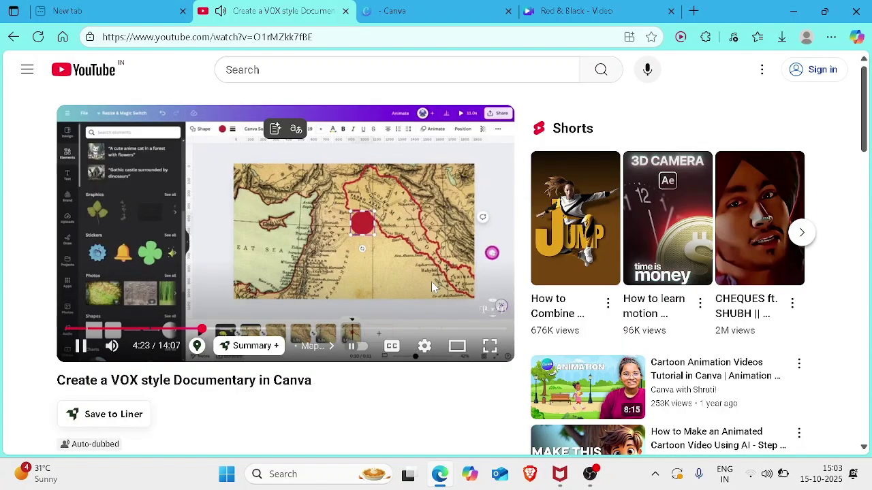
Skip ahead in the tutorial video to about 5:31, where the tilted map's image adjustments are shown, and pause it
{"action": "key", "text": "Right"}
{"action": "key", "text": "Right"}
{"action": "key", "text": "Right"}
{"action": "key", "text": "Right"}
{"action": "key", "text": "Right"}
{"action": "key", "text": "Right"}
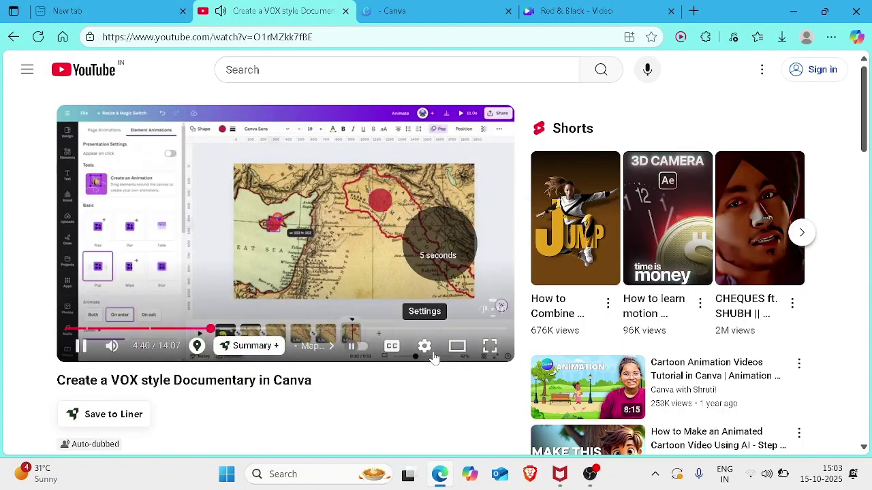
{"action": "key", "text": "Right"}
{"action": "key", "text": "Right"}
{"action": "key", "text": "Right"}
{"action": "key", "text": "Right"}
{"action": "key", "text": "Right"}
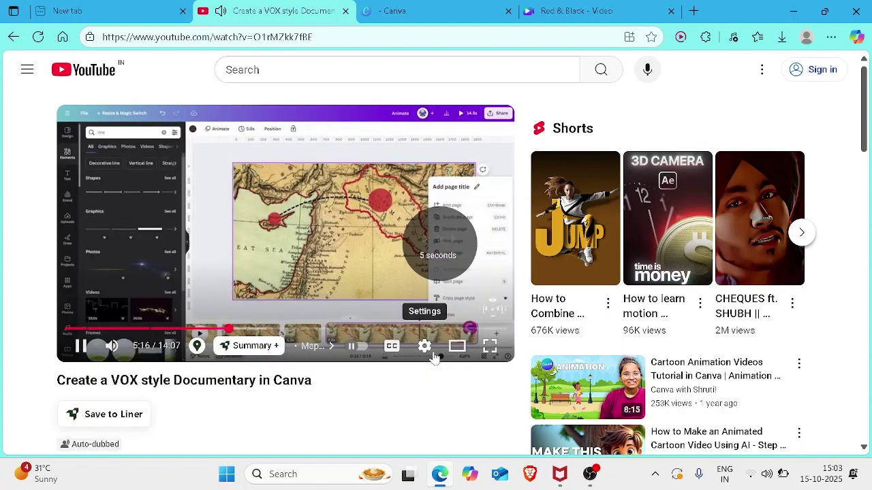
{"action": "key", "text": "Right"}
{"action": "key", "text": "Right"}
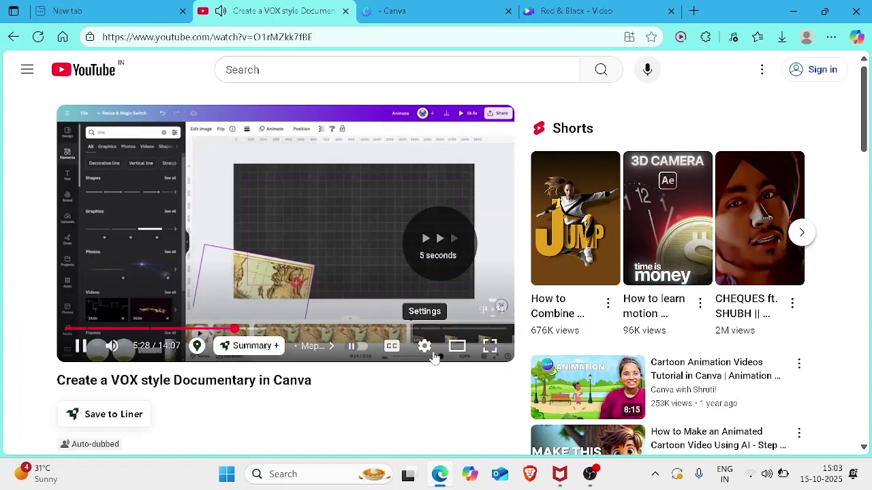
{"action": "key", "text": "Left"}
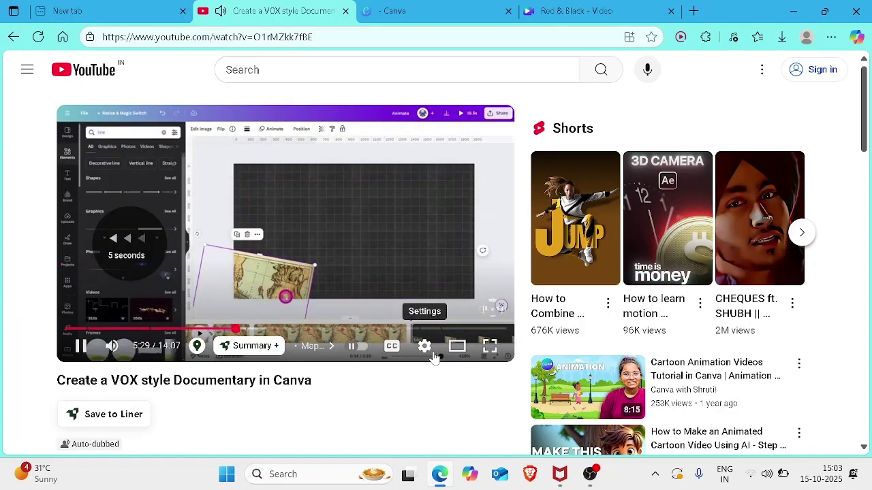
{"action": "left_click", "coordinate": [410, 219]}
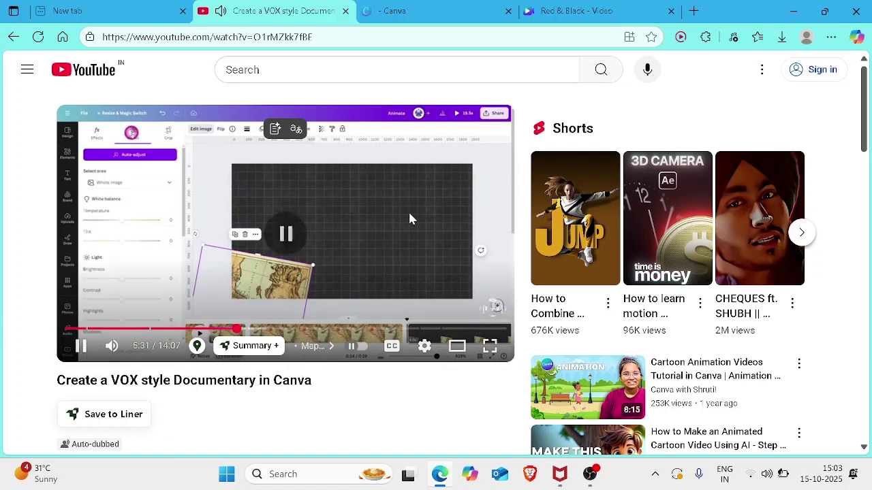
Switch to the Canva design and show the layer list of the fourth page
{"action": "left_click", "coordinate": [647, 9]}
{"action": "left_click", "coordinate": [480, 219]}
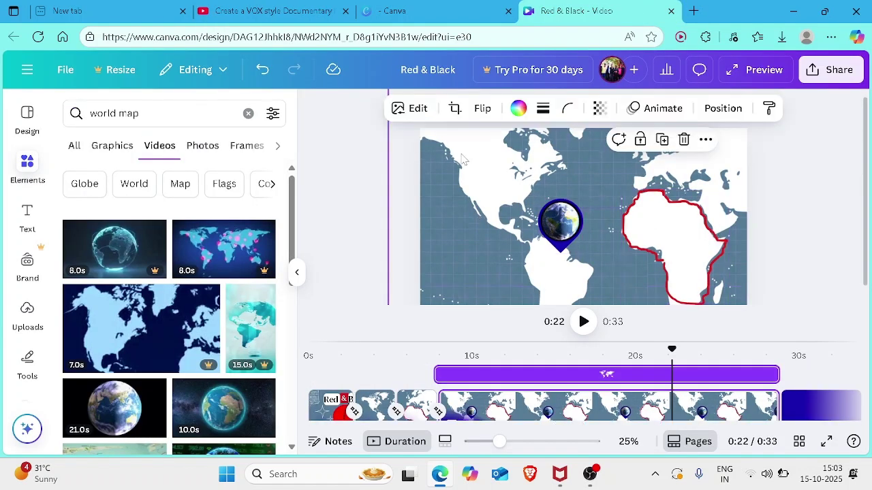
{"action": "right_click", "coordinate": [486, 203]}
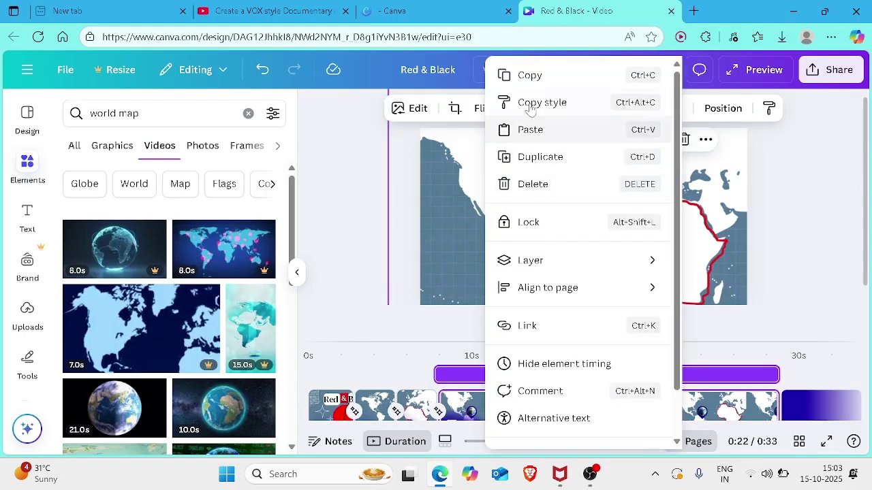
{"action": "left_click", "coordinate": [766, 227]}
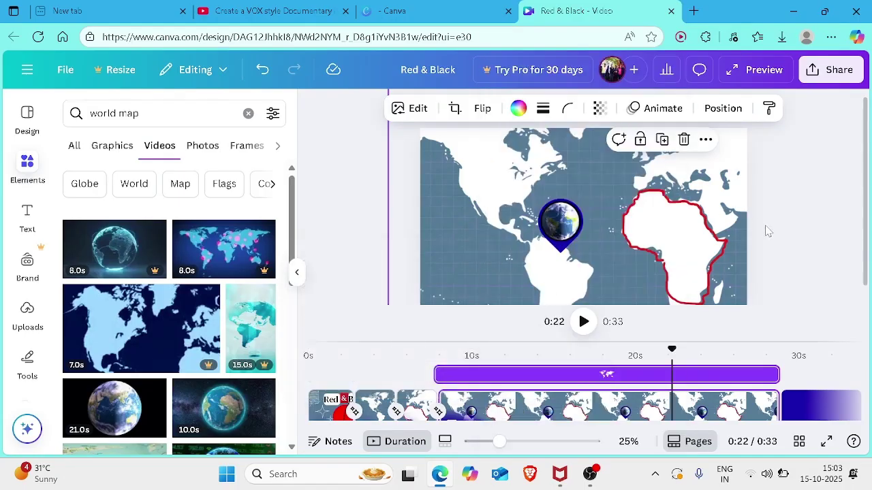
{"action": "left_click", "coordinate": [723, 108]}
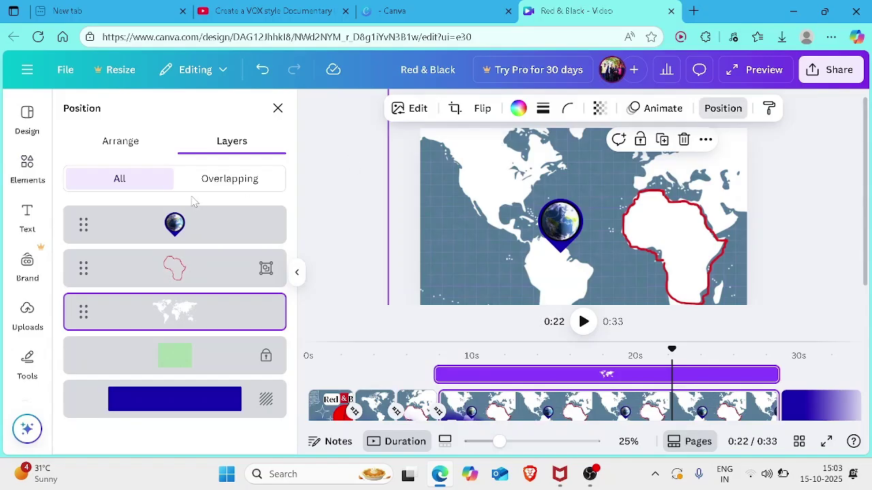
{"action": "left_click", "coordinate": [190, 223], "text": "shift"}
{"action": "left_click", "coordinate": [174, 269], "text": "shift"}
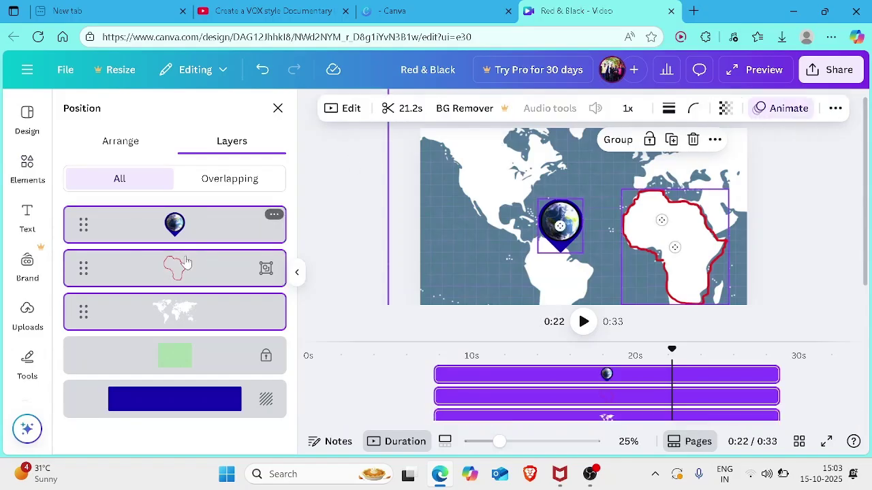
{"action": "left_click", "coordinate": [175, 355], "text": "shift"}
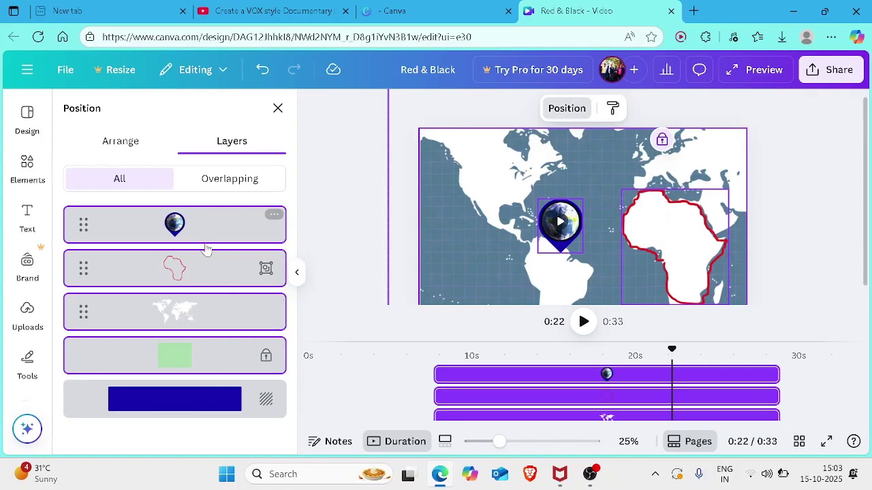
{"action": "left_click", "coordinate": [167, 361], "text": "shift"}
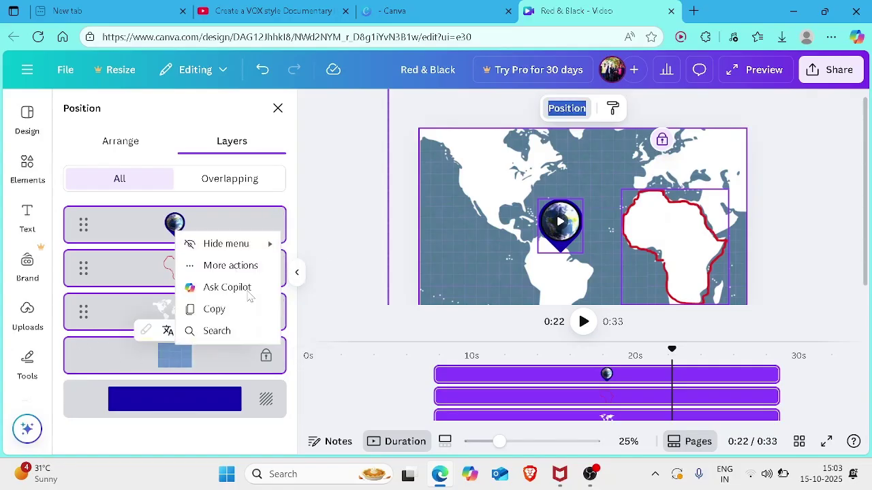
{"action": "left_click", "coordinate": [345, 326]}
Group the pin, the red Africa outline and the world map layers on the fourth page
{"action": "left_click", "coordinate": [262, 230]}
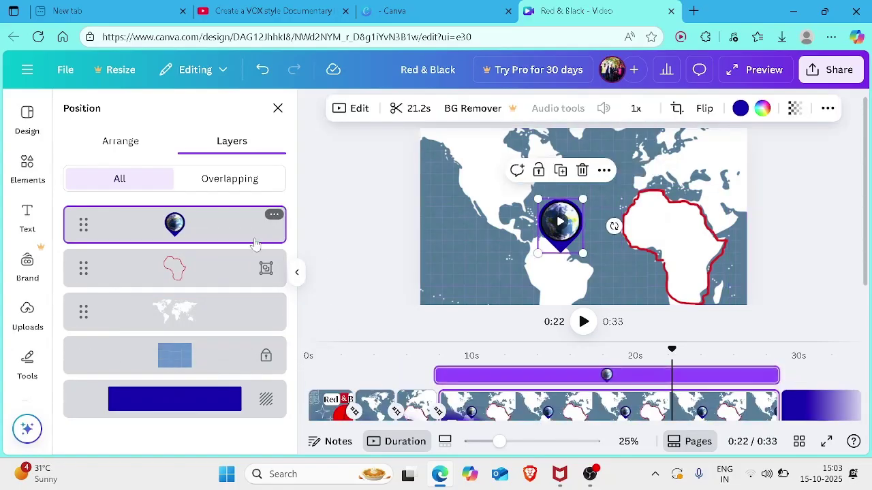
{"action": "left_click", "coordinate": [205, 273], "text": "shift"}
{"action": "left_click", "coordinate": [174, 314], "text": "shift"}
{"action": "right_click", "coordinate": [175, 313]}
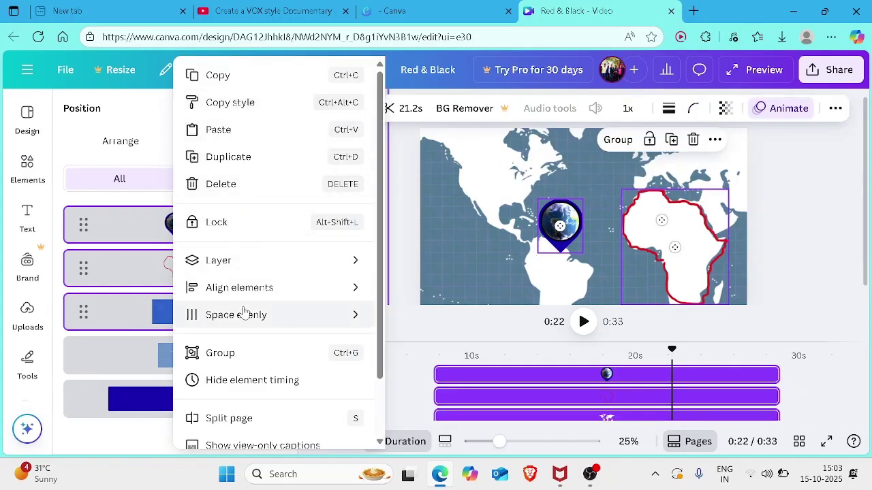
{"action": "left_click", "coordinate": [270, 353]}
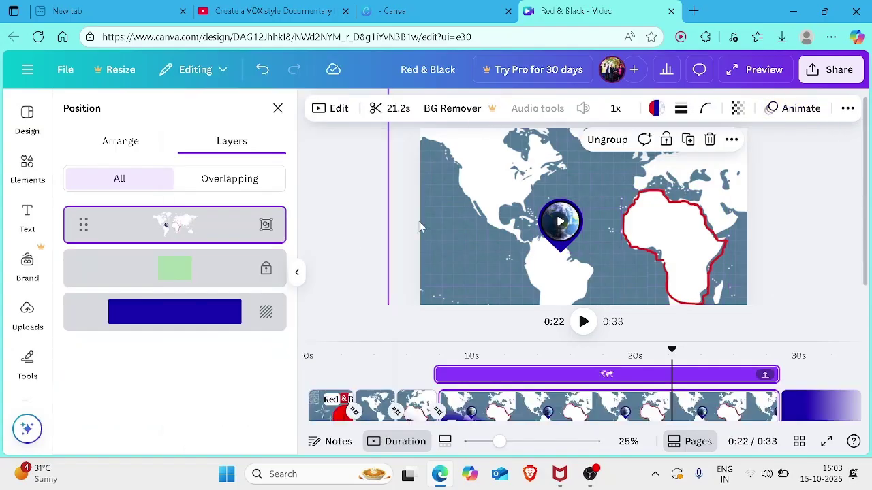
Scale the grouped map down to a little over half the page width
{"action": "left_click_drag", "start_coordinate": [408, 283], "coordinate": [399, 312]}
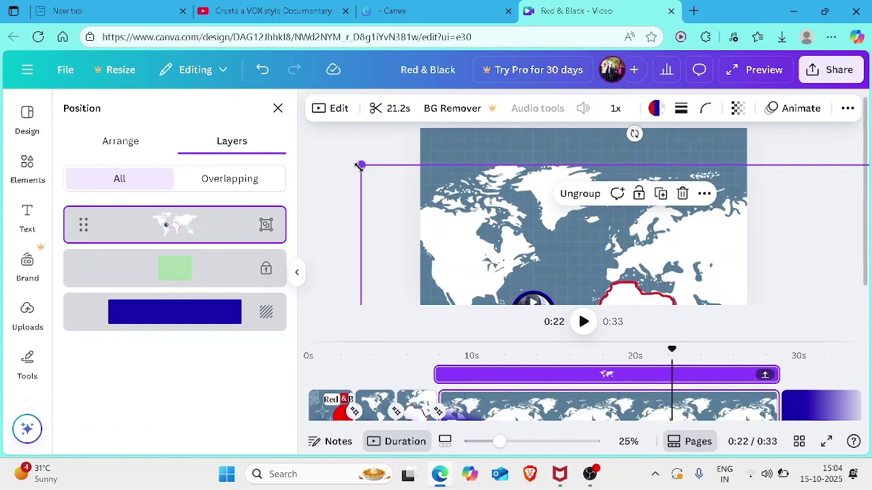
{"action": "left_click_drag", "start_coordinate": [361, 166], "coordinate": [605, 295]}
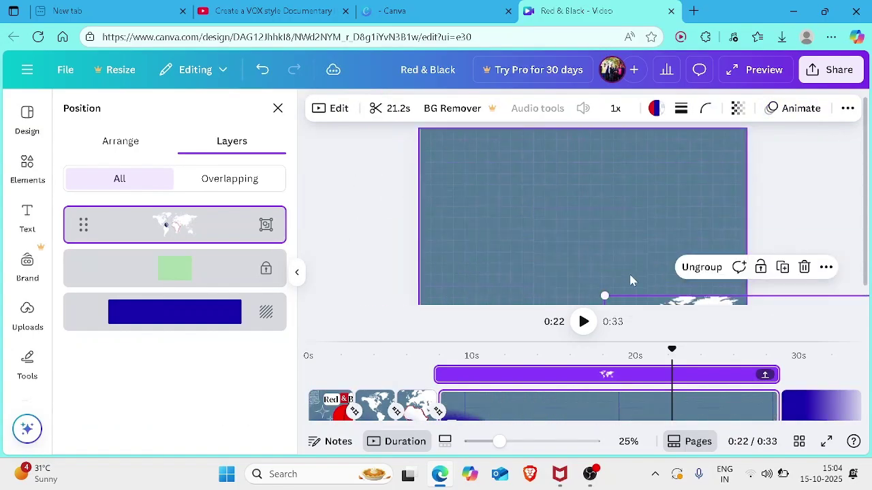
{"action": "left_click_drag", "start_coordinate": [686, 301], "coordinate": [542, 195]}
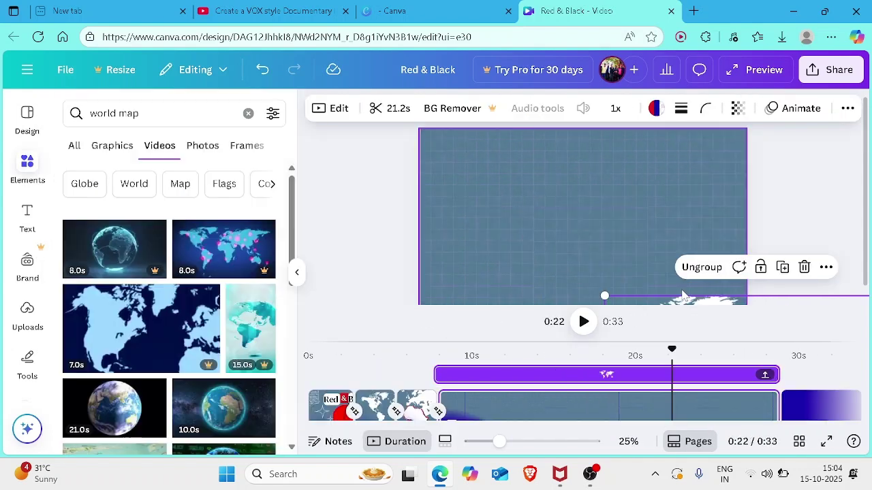
{"action": "key", "text": "ctrl+z"}
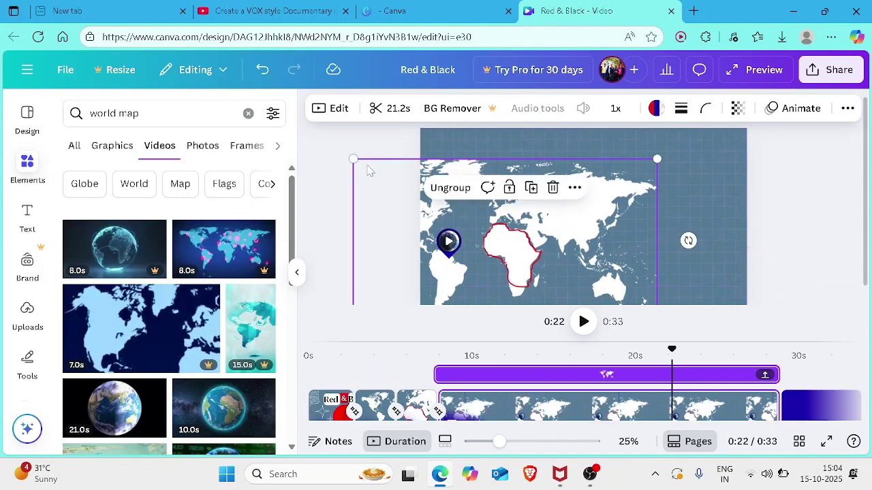
{"action": "left_click_drag", "start_coordinate": [352, 159], "coordinate": [466, 220]}
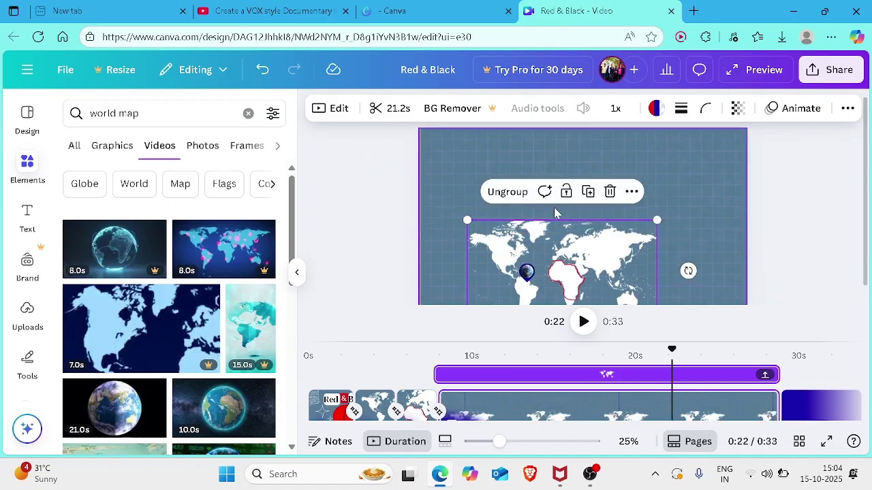
Rotate the grouped map until it is tilted nearly upside down, and place it partly off the page's lower-left corner
{"action": "left_click_drag", "start_coordinate": [688, 270], "coordinate": [499, 319]}
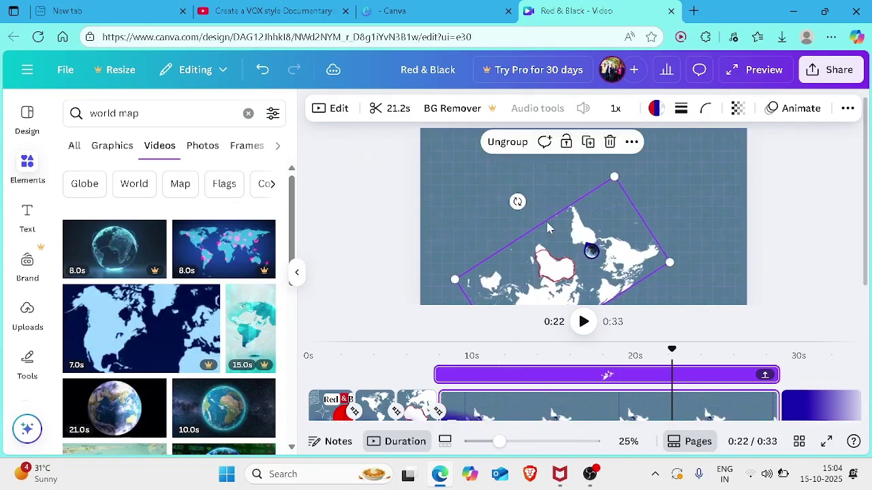
{"action": "left_click_drag", "start_coordinate": [622, 225], "coordinate": [464, 234]}
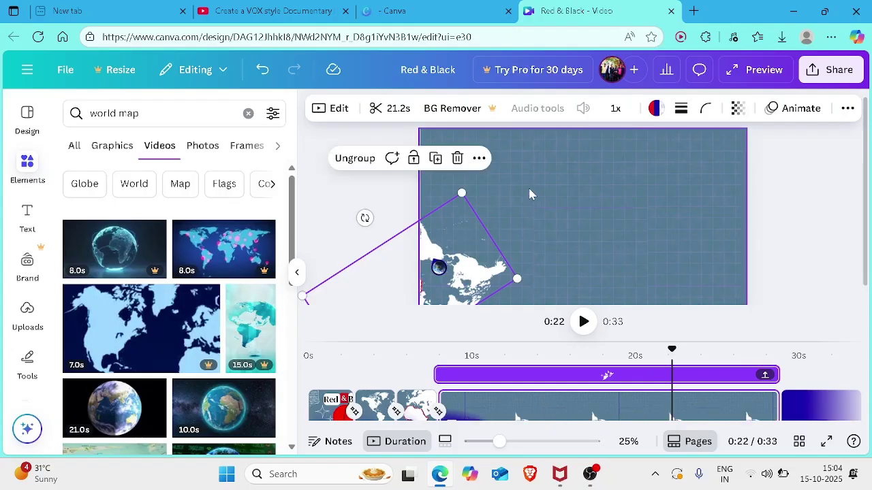
Look through the animation effects available for the Earth pin inside the group
{"action": "left_click", "coordinate": [442, 266]}
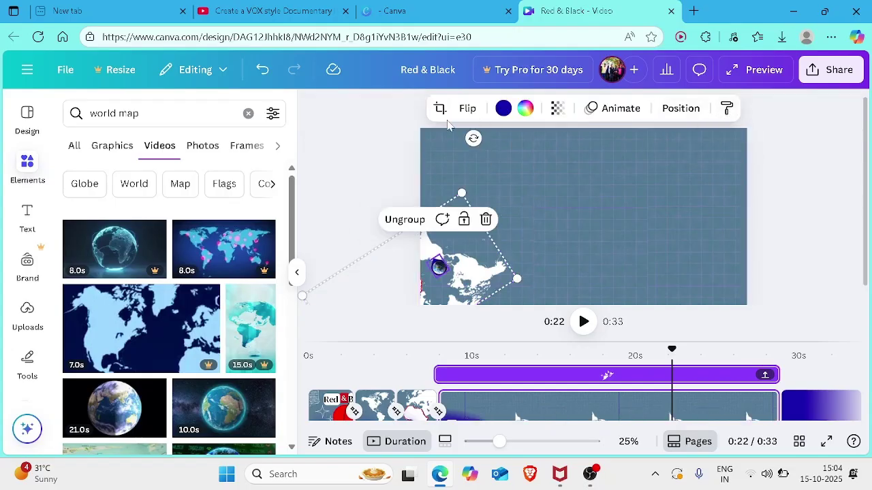
{"action": "left_click", "coordinate": [613, 110]}
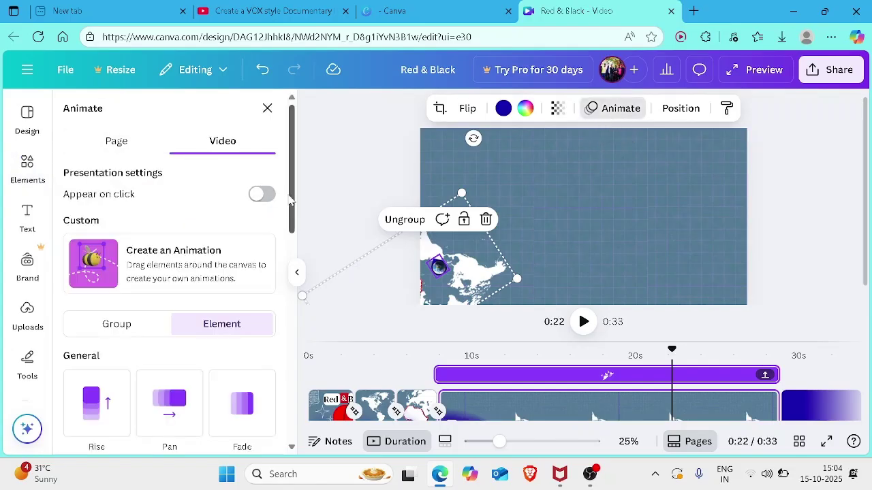
{"action": "left_click_drag", "start_coordinate": [292, 199], "coordinate": [300, 404]}
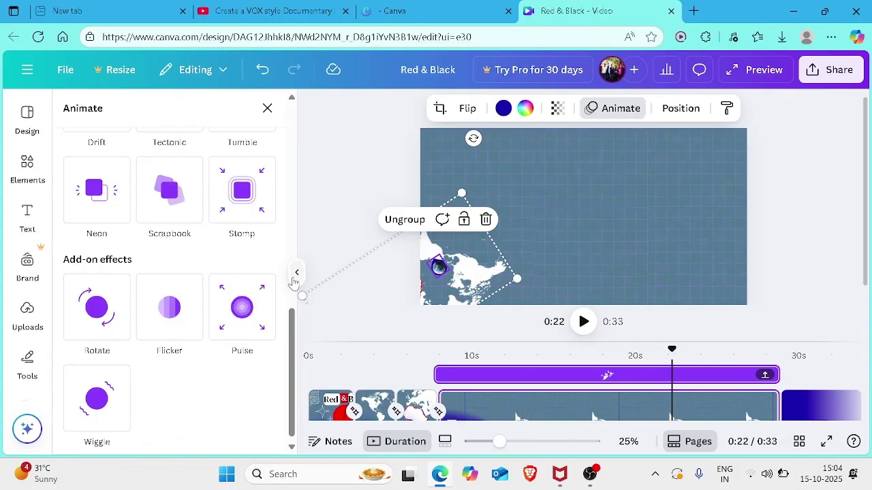
{"action": "left_click_drag", "start_coordinate": [292, 325], "coordinate": [291, 116]}
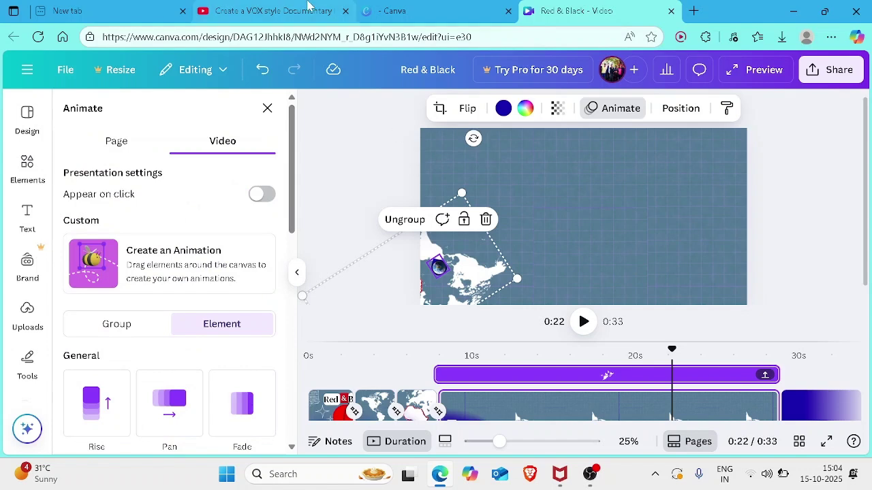
Replay the tutorial's image adjustment part, pause it at 5:32, and return to the Canva design
{"action": "left_click", "coordinate": [307, 8]}
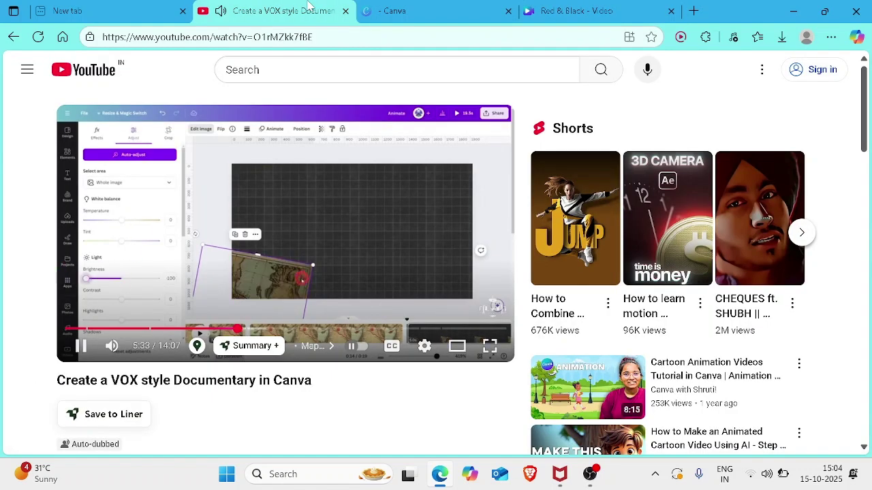
{"action": "key", "text": "Left"}
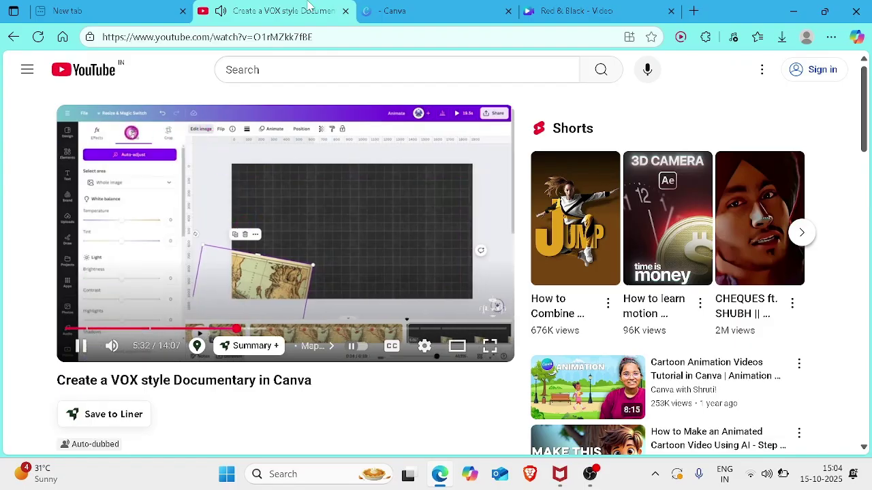
{"action": "key", "text": "space"}
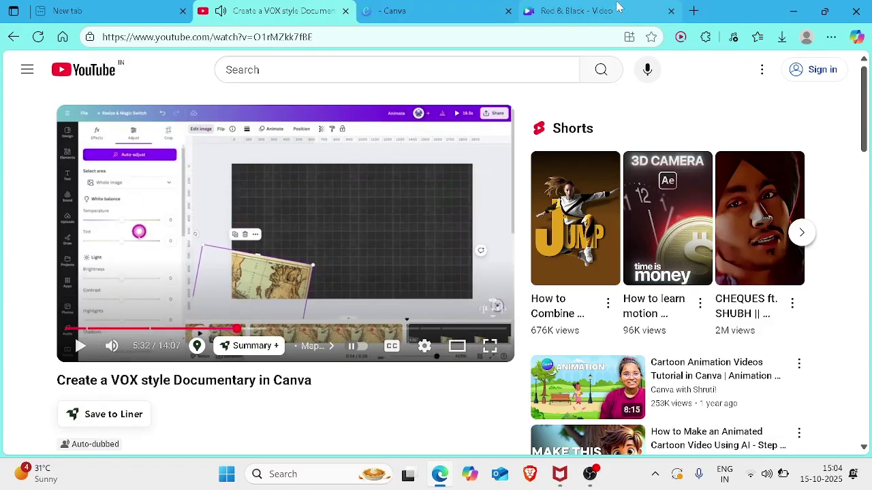
{"action": "left_click", "coordinate": [615, 8]}
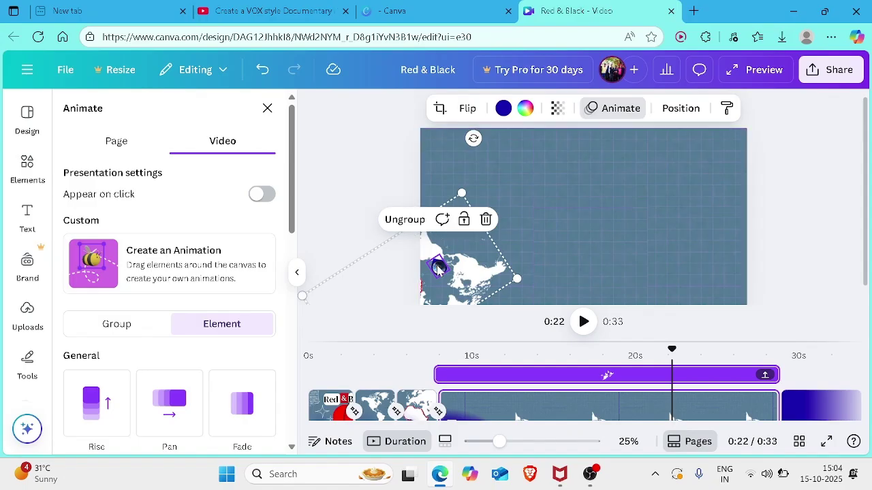
Open the image adjustments of the world map inside the group and set its temperature to -100
{"action": "left_click", "coordinate": [473, 265]}
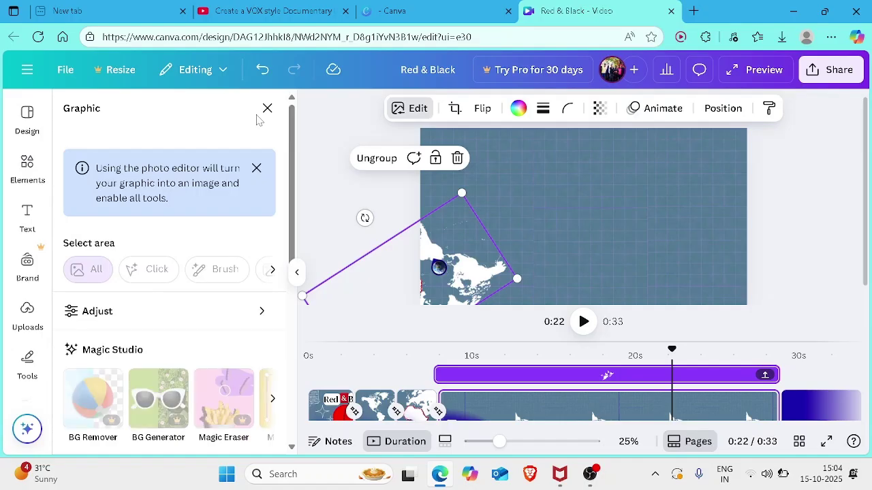
{"action": "left_click_drag", "start_coordinate": [293, 170], "coordinate": [266, 254]}
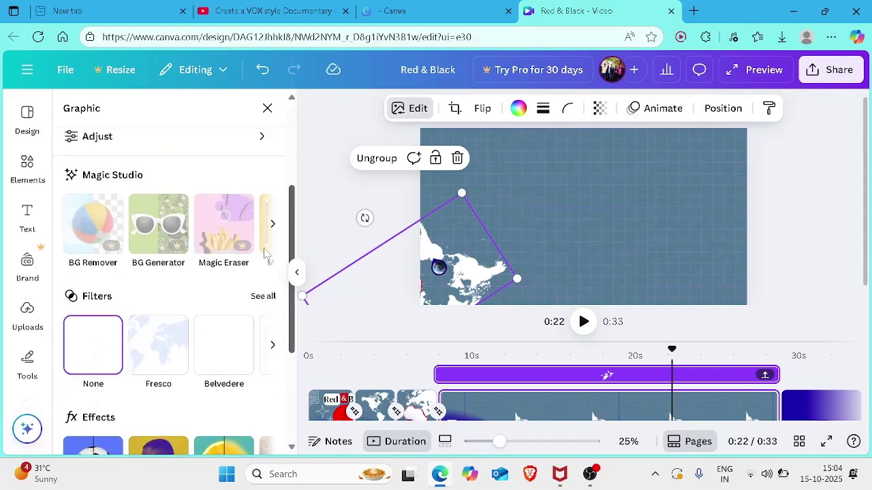
{"action": "scroll", "coordinate": [265, 253], "scroll_direction": "up", "scroll_amount": 3}
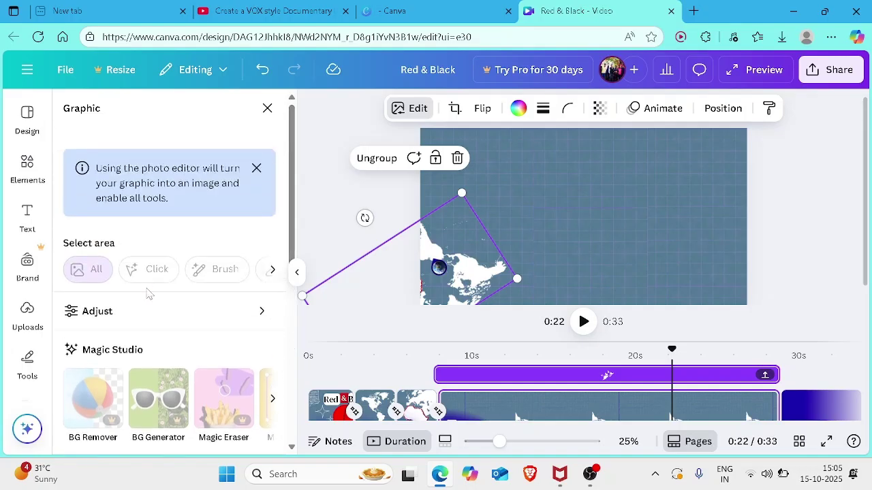
{"action": "left_click", "coordinate": [202, 310]}
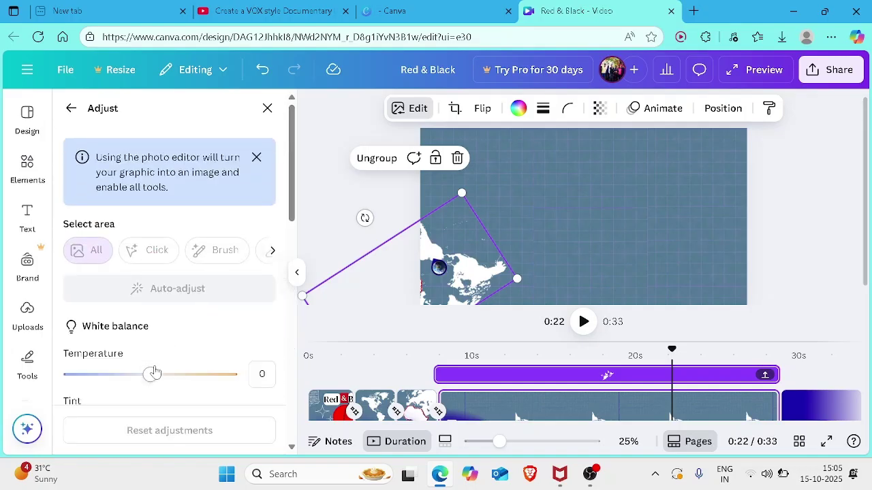
{"action": "left_click_drag", "start_coordinate": [151, 375], "coordinate": [2, 355]}
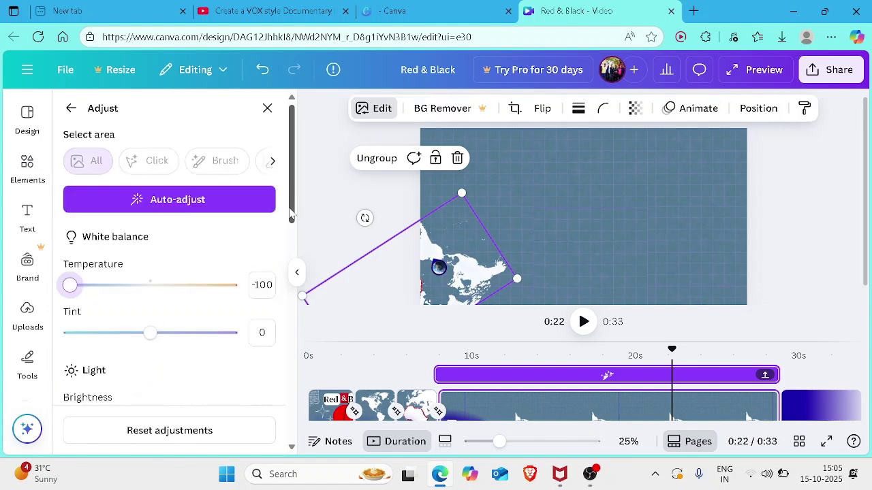
Set the world map's tint to -39, lower its brightness to the minimum, and leave the image adjustments
{"action": "scroll", "coordinate": [291, 215], "scroll_direction": "down", "scroll_amount": 1}
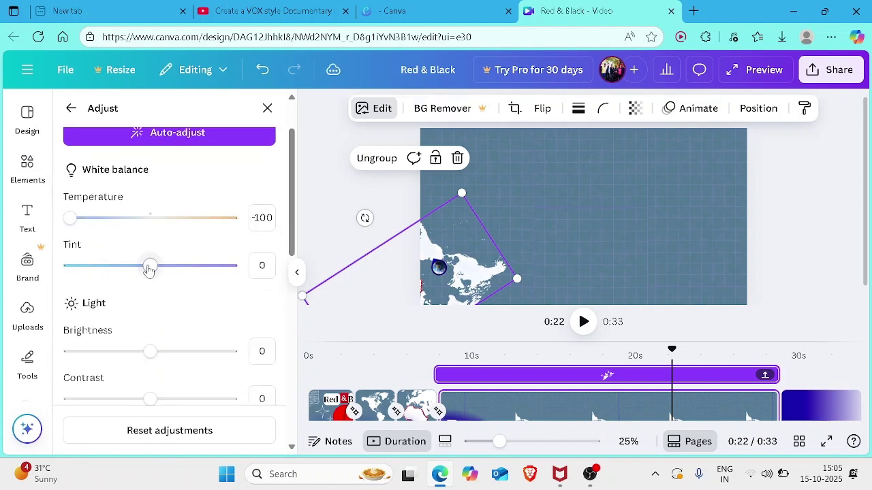
{"action": "left_click_drag", "start_coordinate": [149, 270], "coordinate": [118, 271]}
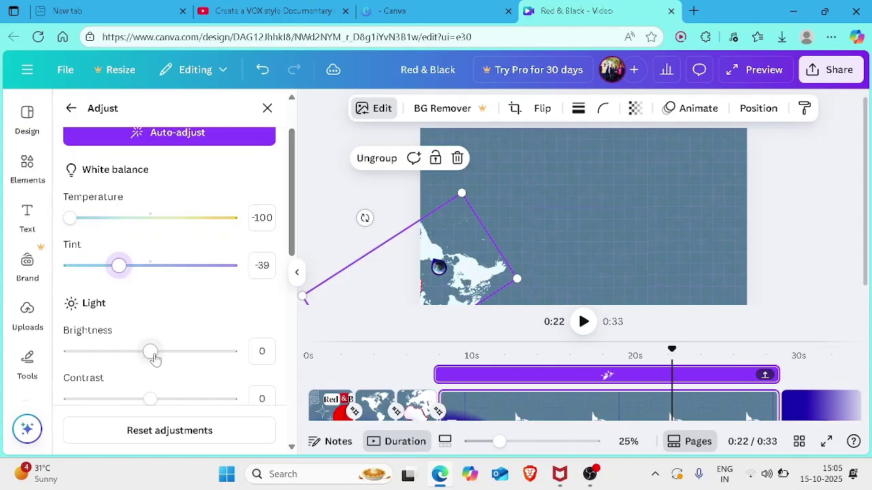
{"action": "left_click_drag", "start_coordinate": [154, 360], "coordinate": [68, 354]}
{"action": "left_click", "coordinate": [30, 359]}
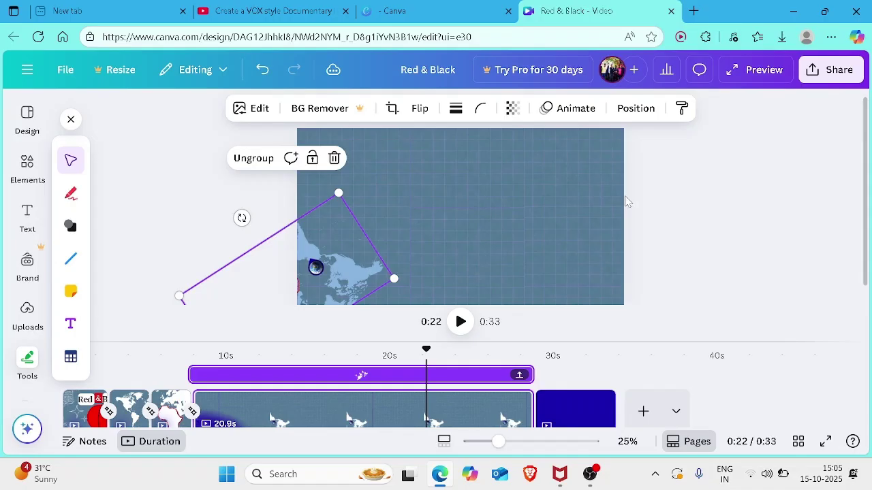
Play back the transition from the Africa outline page into the tilted map page, dismiss the low-battery notice, and stop playback
{"action": "key", "text": "Delete"}
{"action": "left_click", "coordinate": [461, 323]}
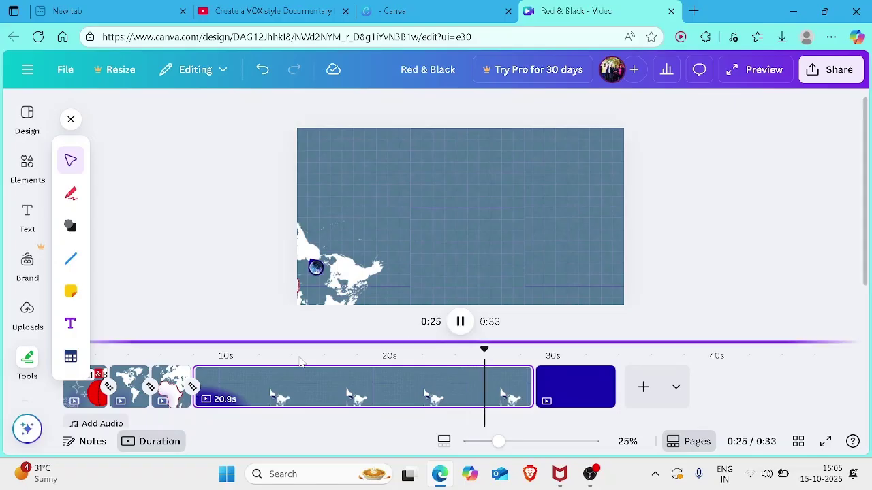
{"action": "left_click", "coordinate": [179, 348]}
{"action": "left_click", "coordinate": [460, 324]}
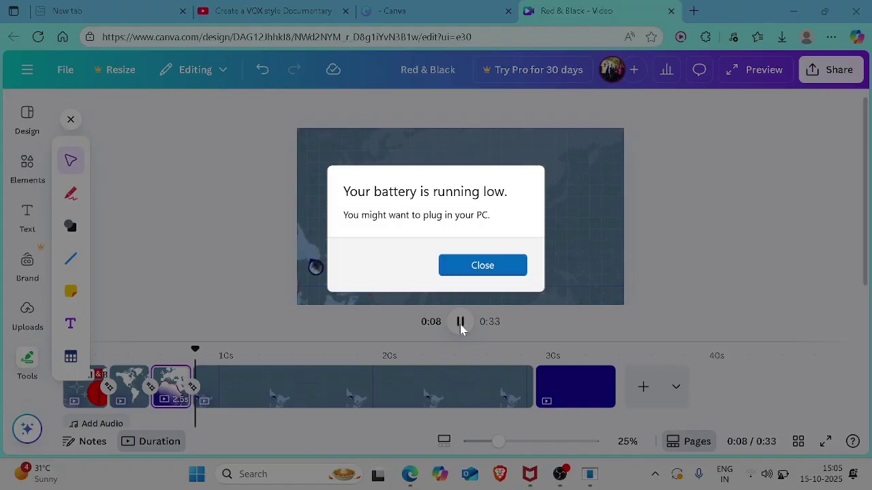
{"action": "left_click", "coordinate": [482, 266]}
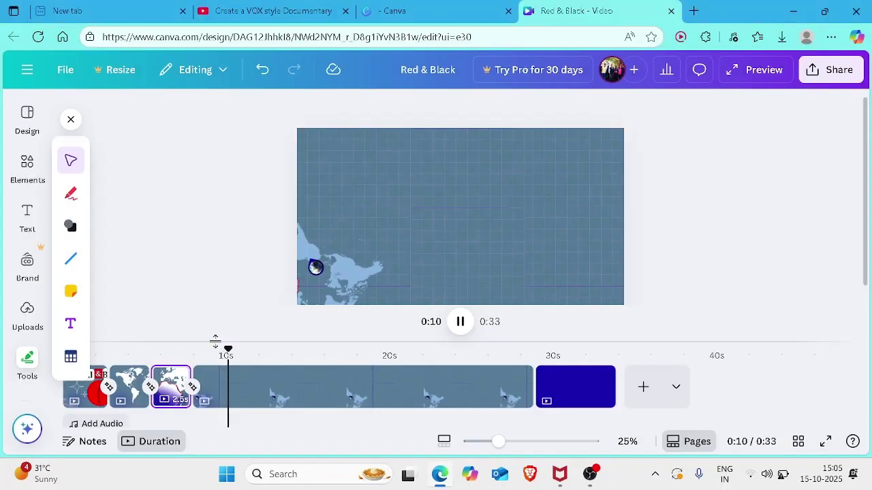
{"action": "left_click", "coordinate": [199, 349]}
{"action": "left_click", "coordinate": [156, 349]}
{"action": "left_click", "coordinate": [460, 321]}
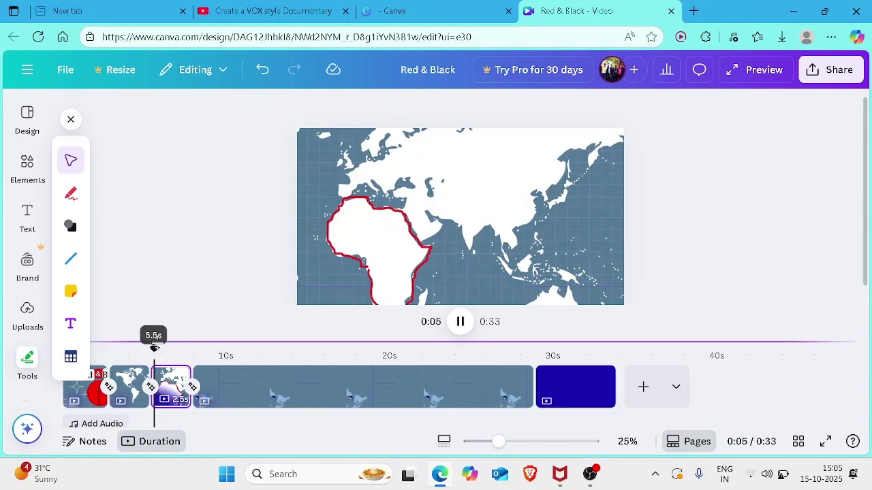
{"action": "left_click", "coordinate": [460, 323]}
Switch to the YouTube tutorial and replay its image adjustment part from slightly before 5:32
{"action": "left_click", "coordinate": [263, 19]}
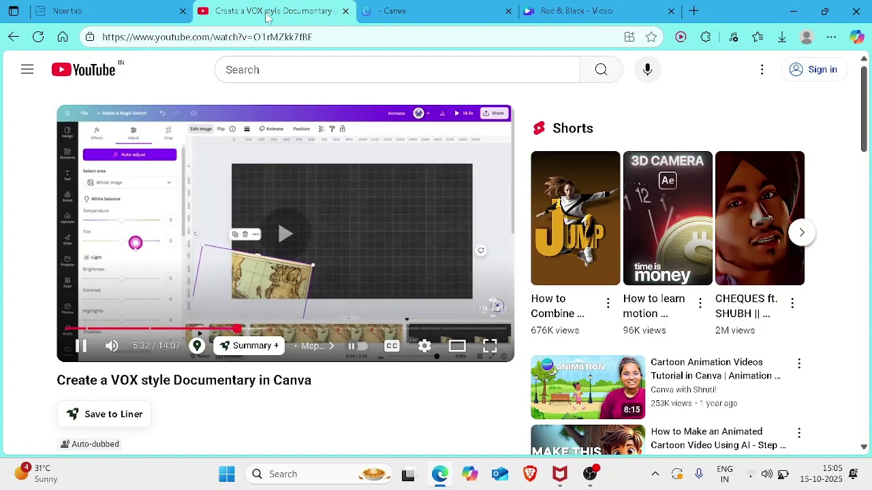
{"action": "key", "text": "Left"}
{"action": "key", "text": "Left"}
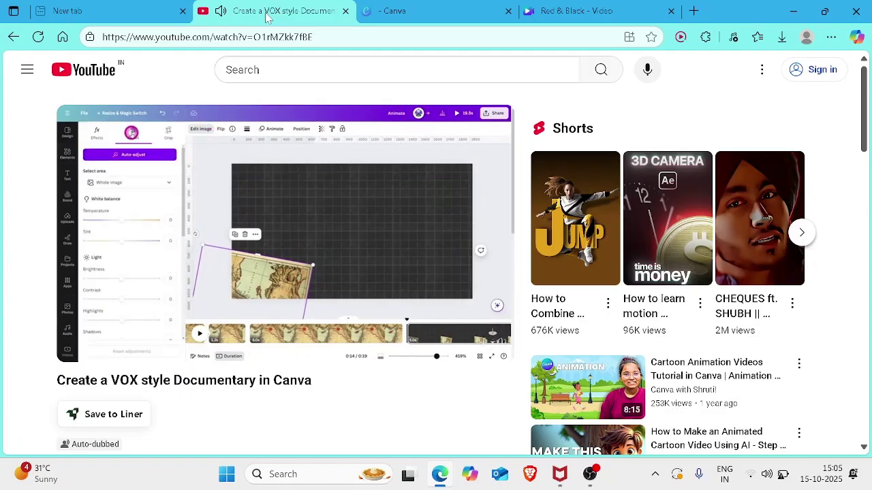
Skip the tutorial ahead past the line and newspaper parts to the Magic Eraser part, and pause it at 6:42
{"action": "key", "text": "Right"}
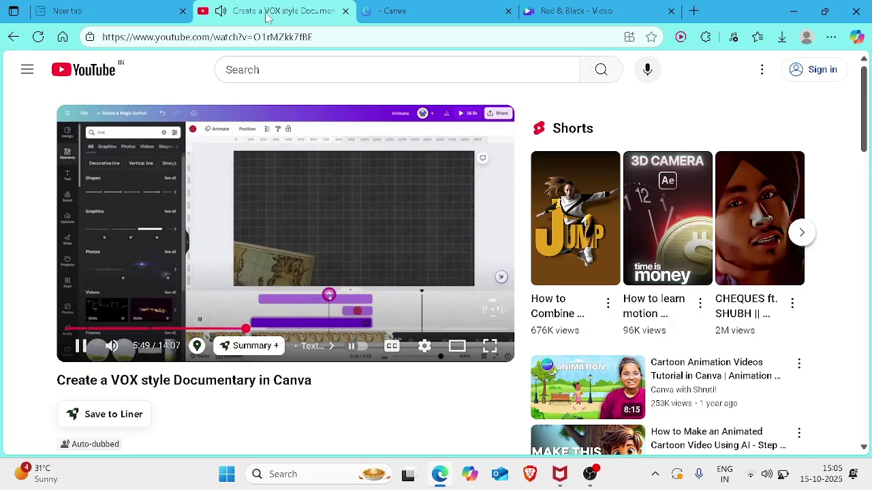
{"action": "key", "text": "Right"}
{"action": "key", "text": "Right"}
{"action": "key", "text": "Right"}
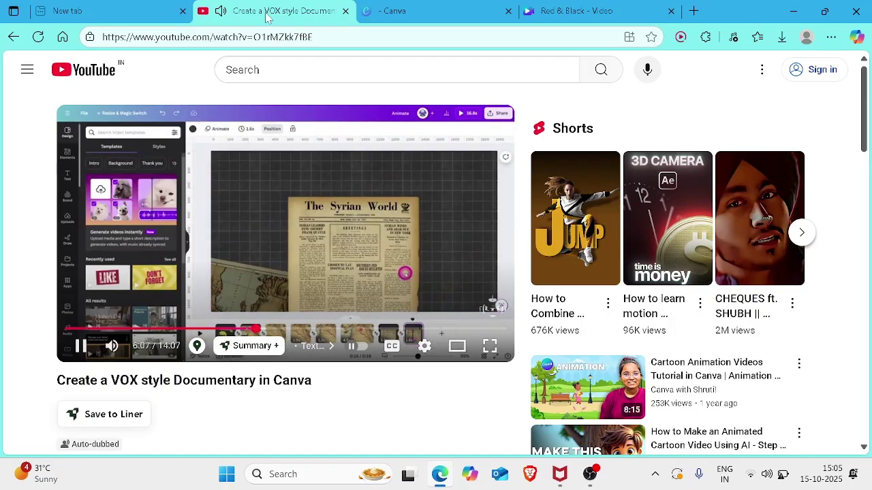
{"action": "key", "text": "Right"}
{"action": "key", "text": "Right"}
{"action": "key", "text": "Right"}
{"action": "key", "text": "Right"}
{"action": "key", "text": "Right"}
{"action": "key", "text": "Right"}
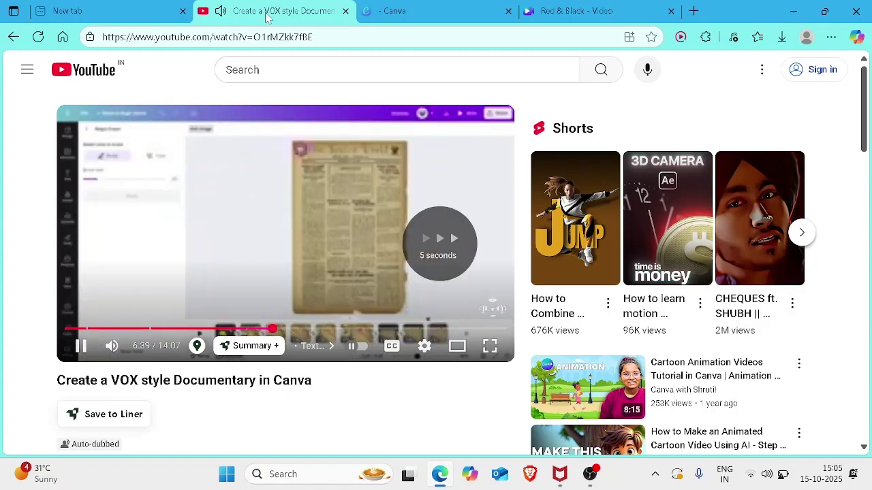
{"action": "left_click", "coordinate": [271, 213]}
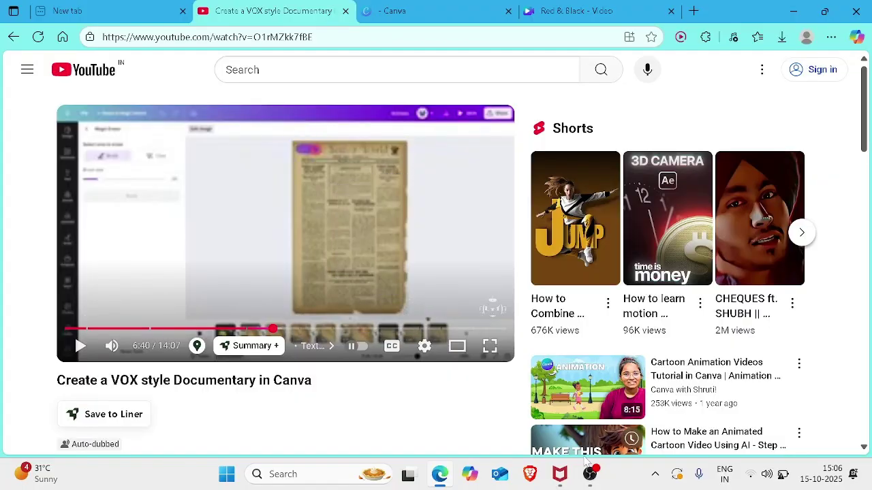
{"action": "left_click", "coordinate": [458, 236]}
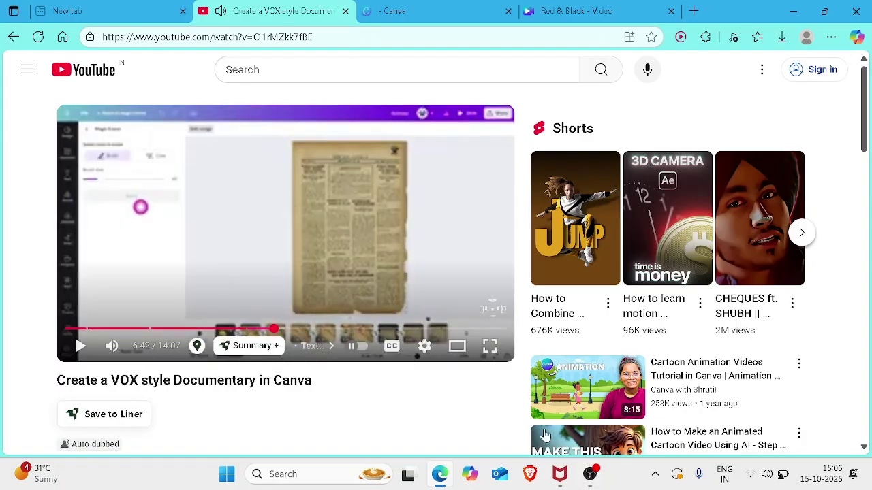
{"action": "left_click", "coordinate": [590, 474]}
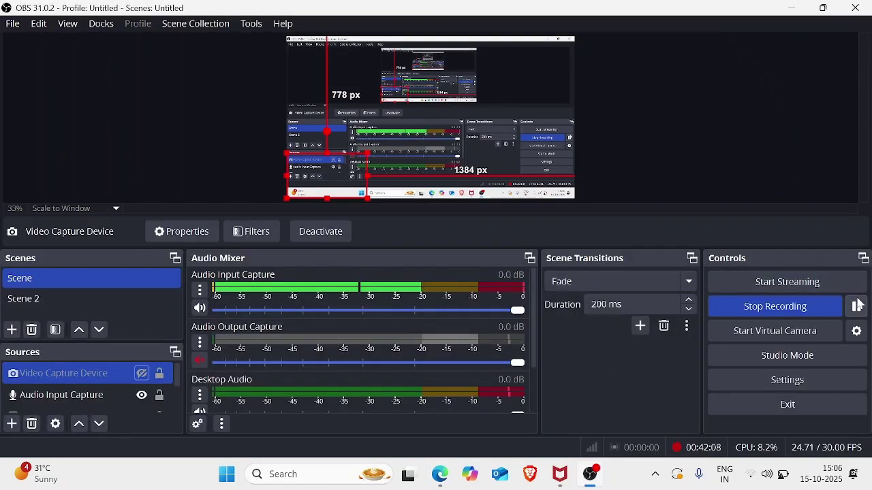